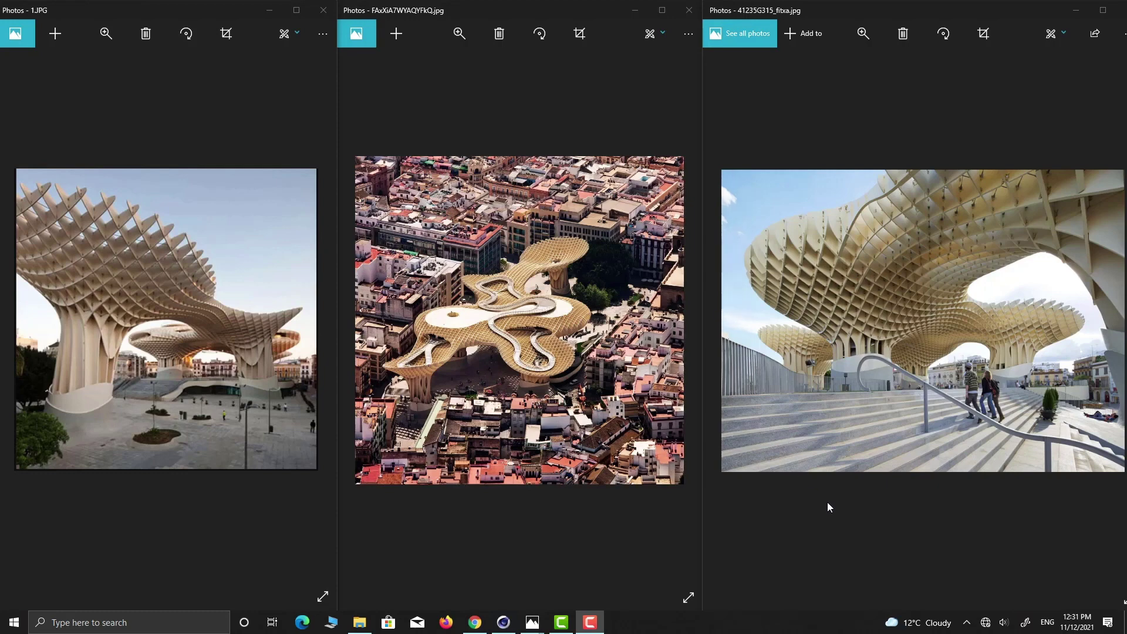
Step: Switch to Cinema 4D and examine the horizontal plan plane and the upright elevation plane in the top and front views
left_click(501, 624)
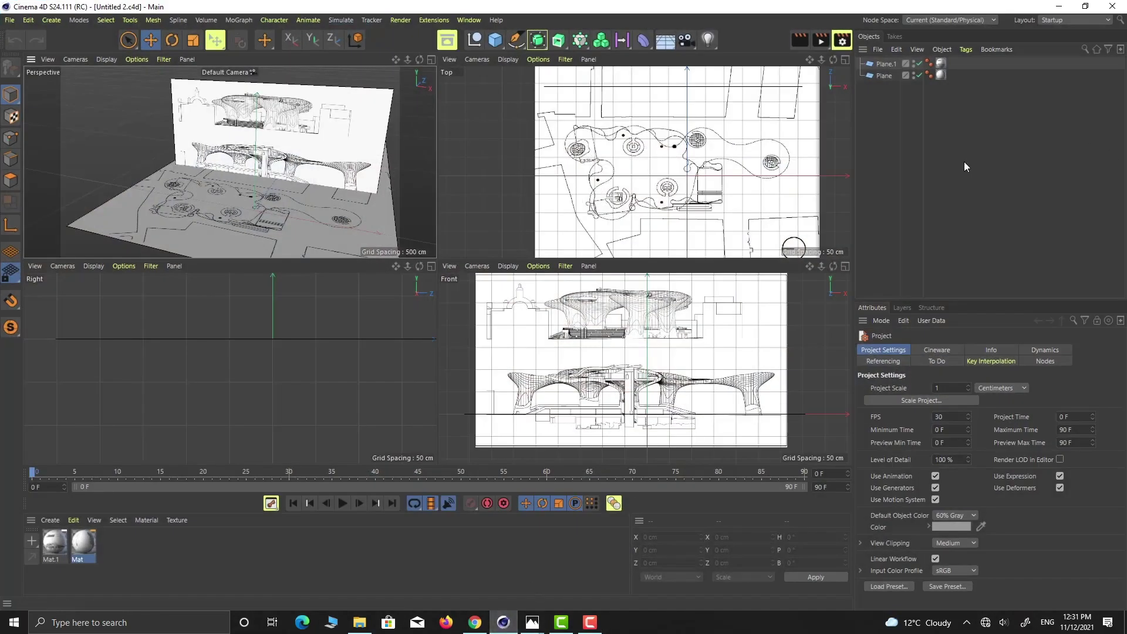
left_click(884, 76)
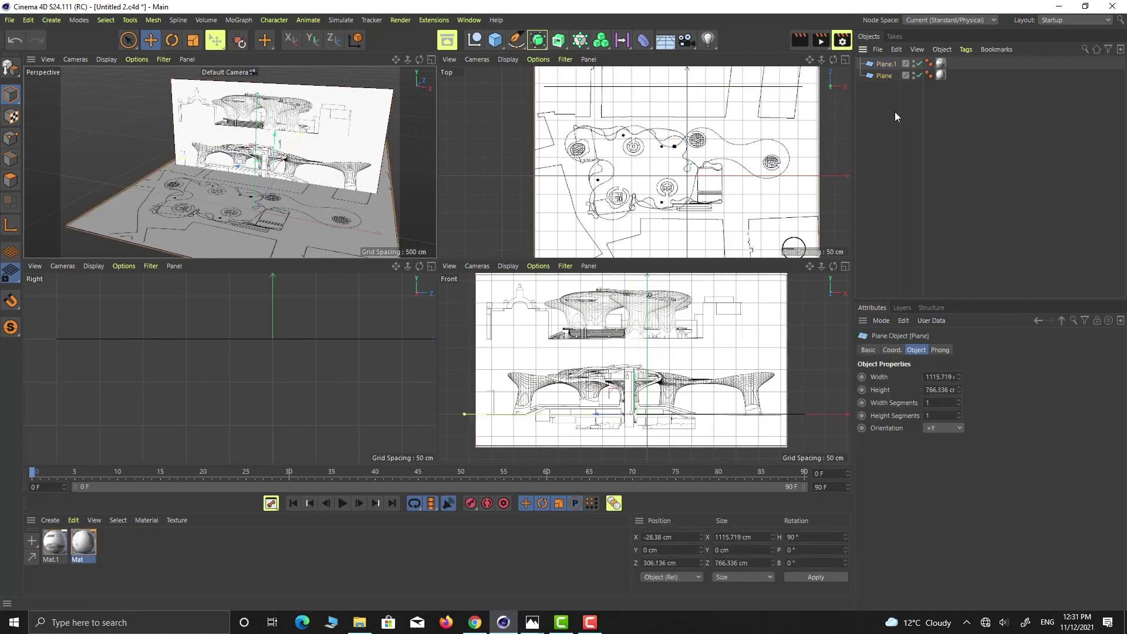
left_click(885, 63)
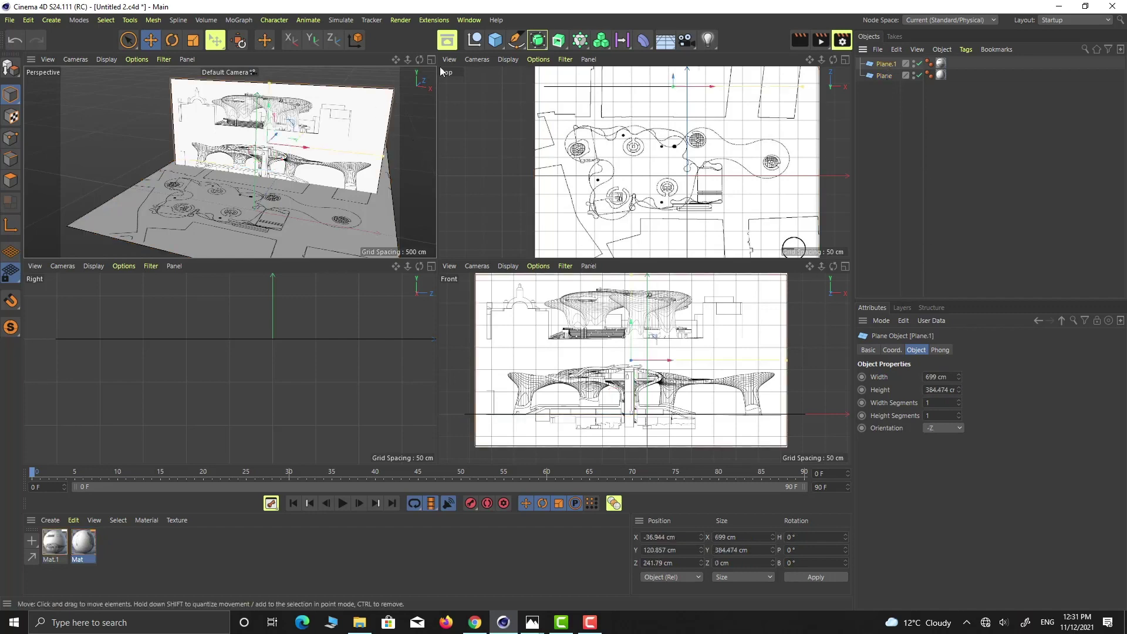
scroll(591, 176, "down", 2)
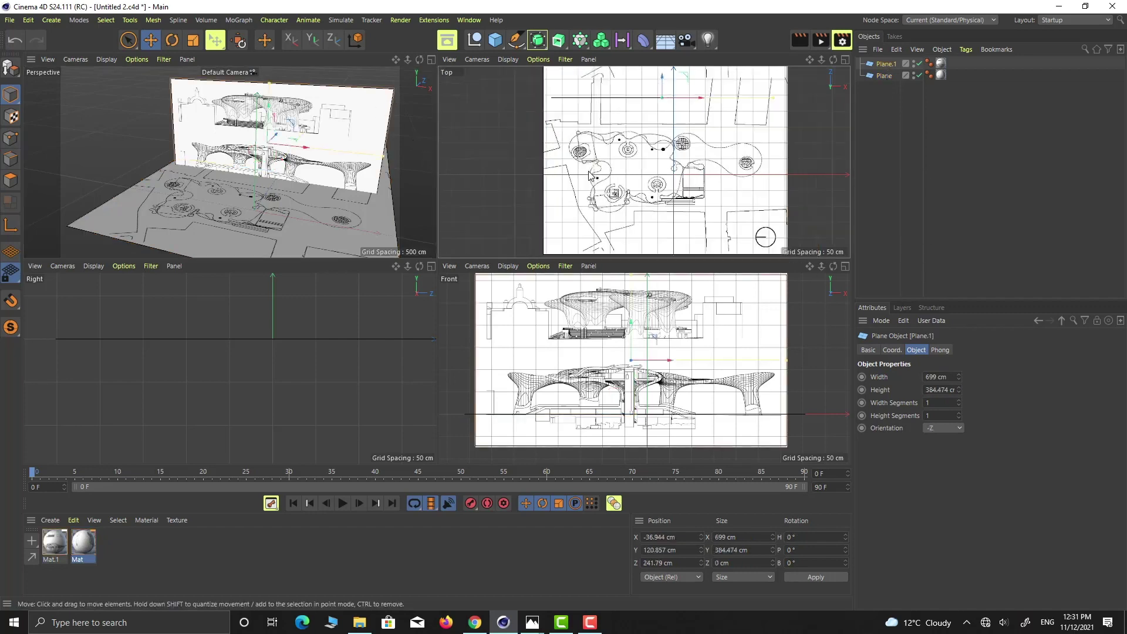
scroll(646, 350, "down", 3)
scroll(669, 155, "down", 3)
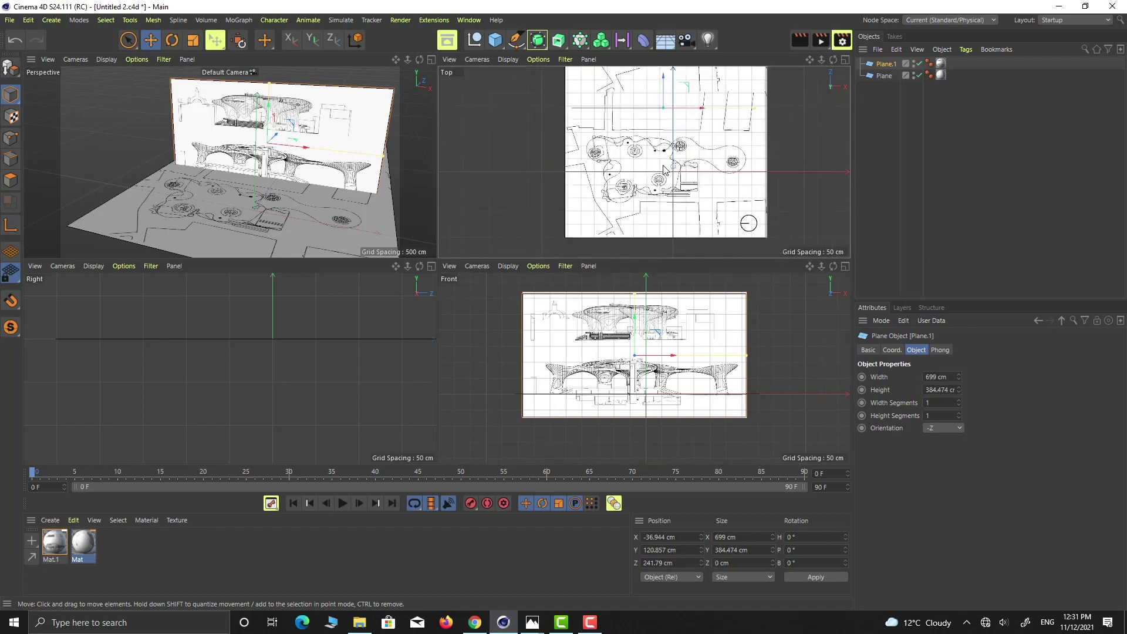
scroll(679, 117, "up", 1)
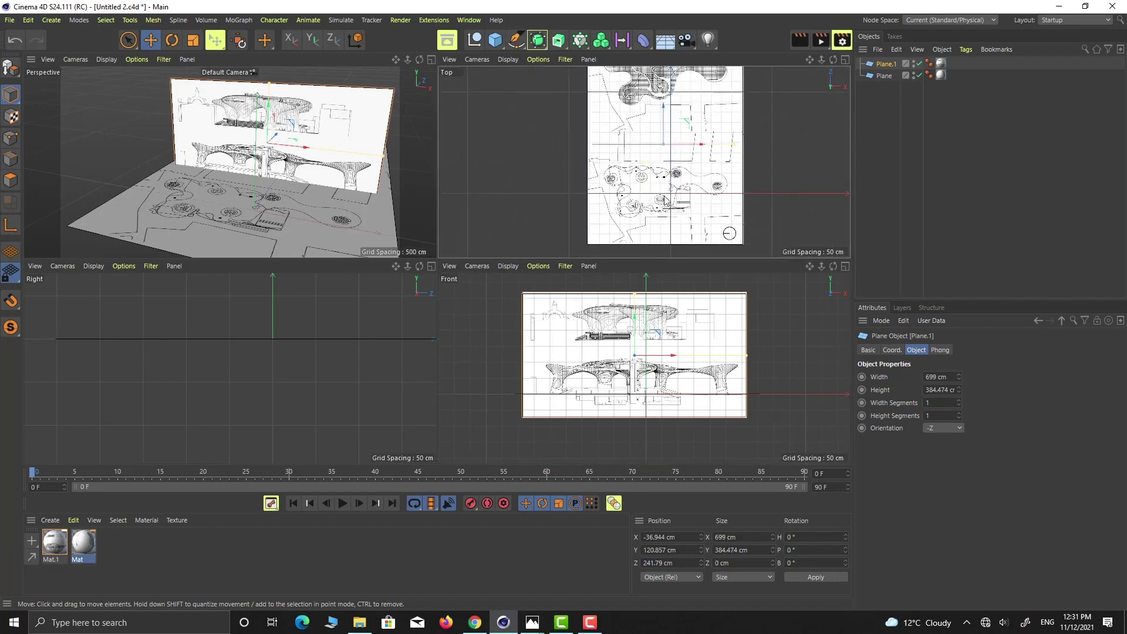
scroll(666, 170, "down", 2)
scroll(652, 223, "up", 3)
scroll(645, 352, "down", 2)
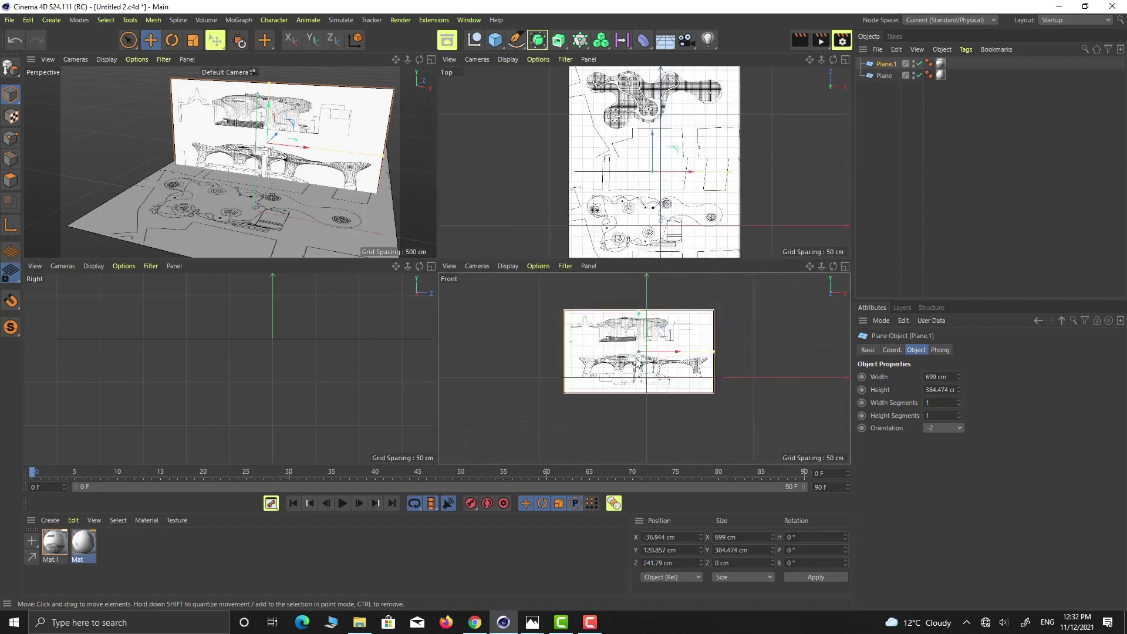
scroll(694, 325, "up", 5)
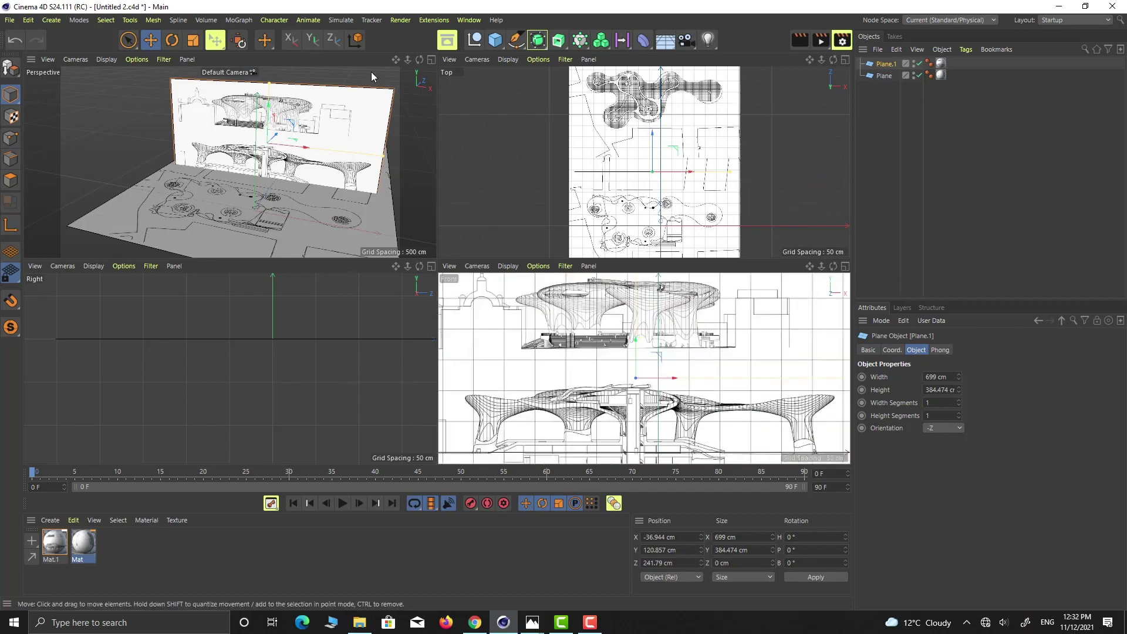
Step: Examine the two reference planes from an angle in the perspective view and inspect the color texture of material Mat.1
left_click(432, 59)
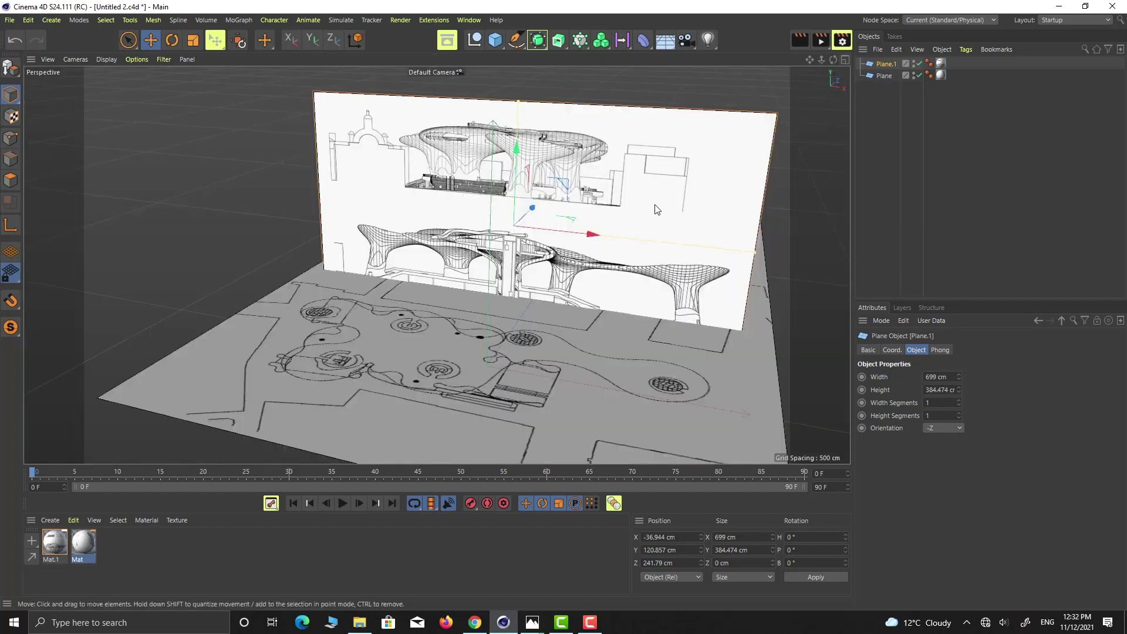
left_click_drag(563, 170, 627, 298, "alt")
scroll(626, 297, "up", 3)
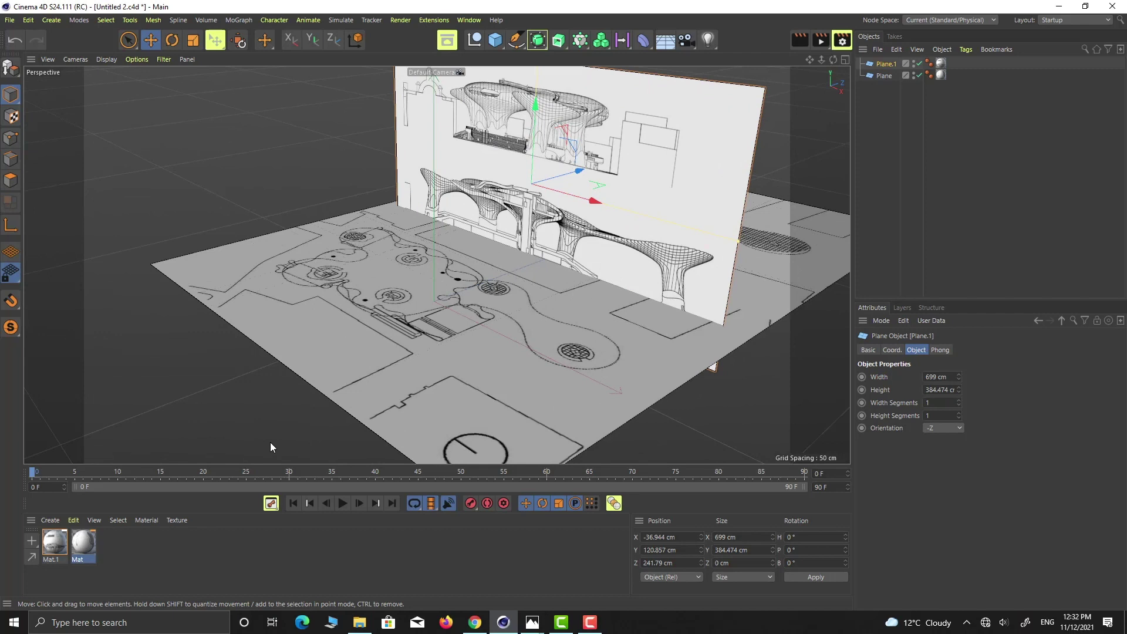
left_click(50, 544)
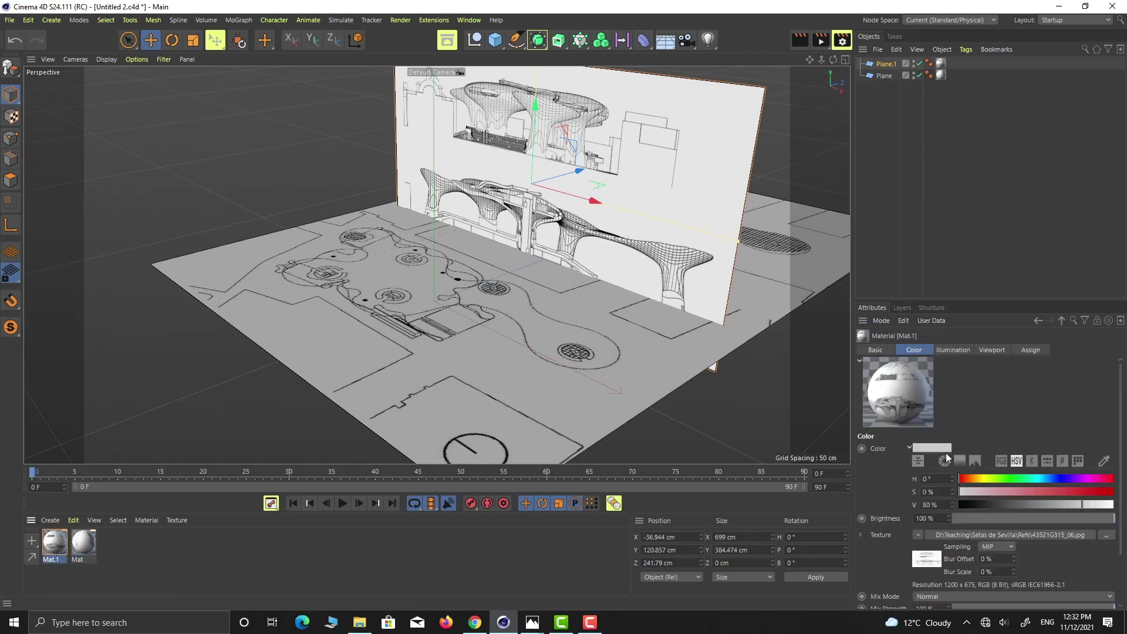
left_click(845, 59)
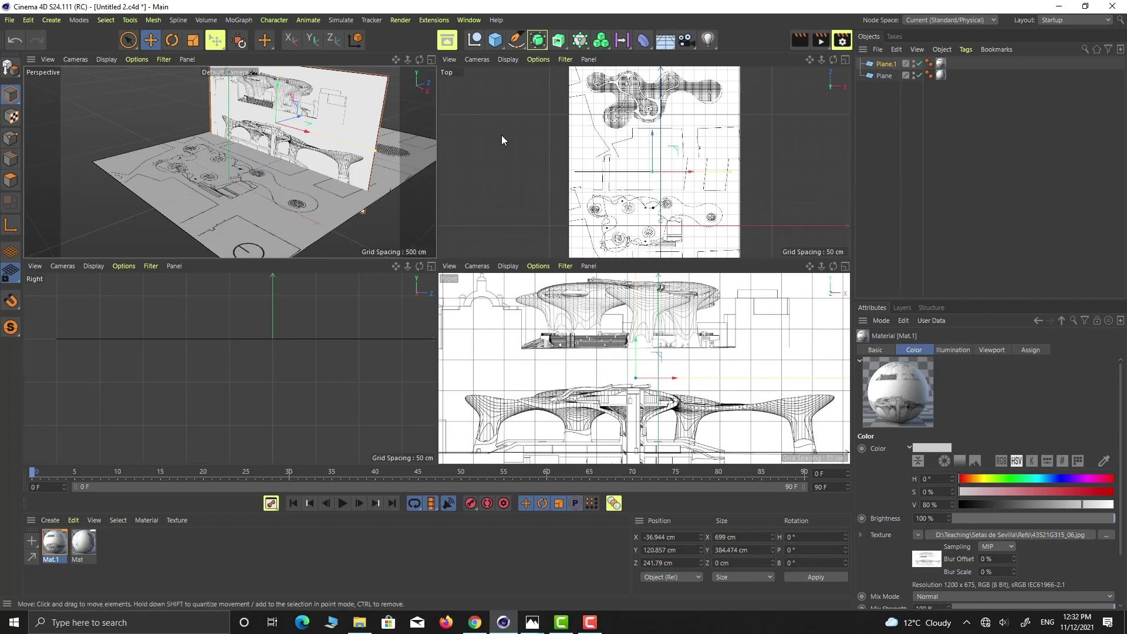
Step: Create a new project and show its top view full size
left_click(9, 21)
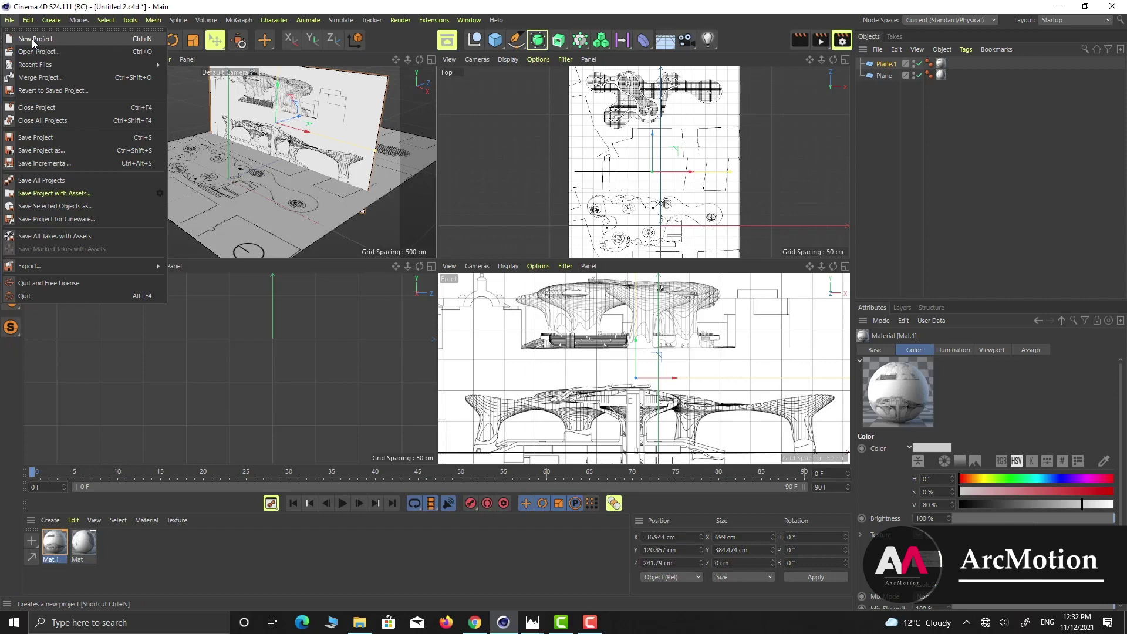
left_click(33, 40)
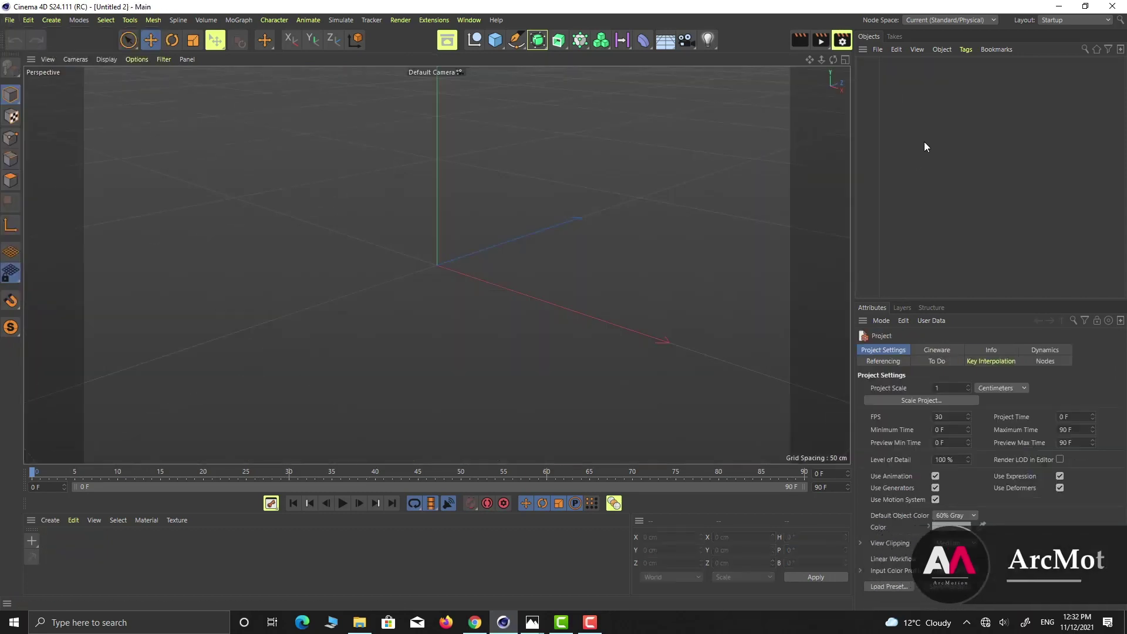
left_click(845, 60)
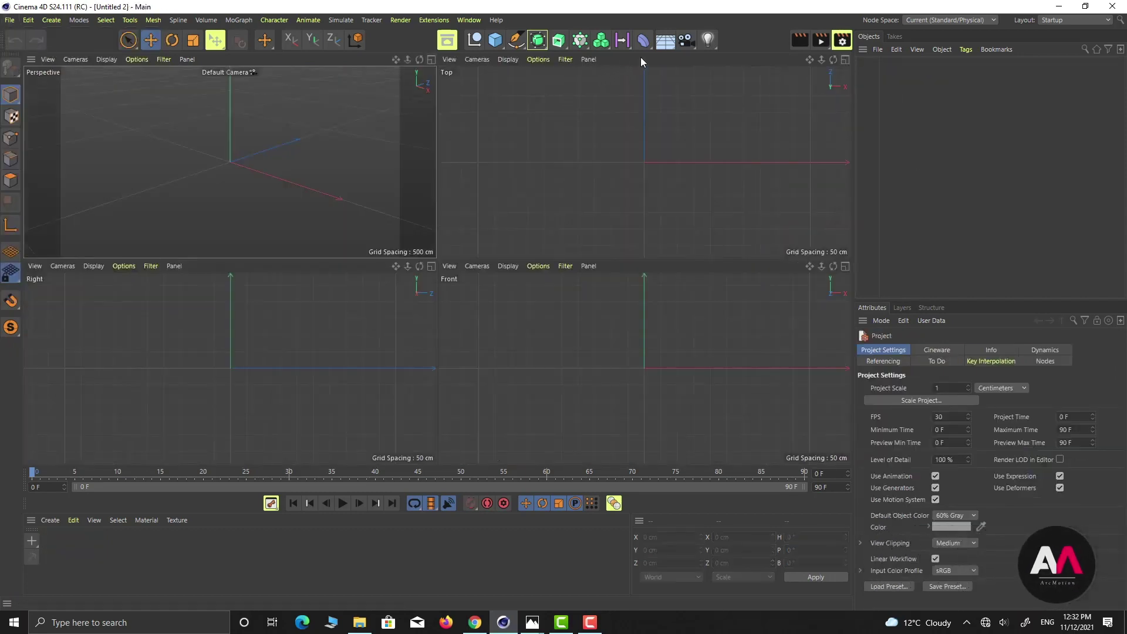
left_click(846, 60)
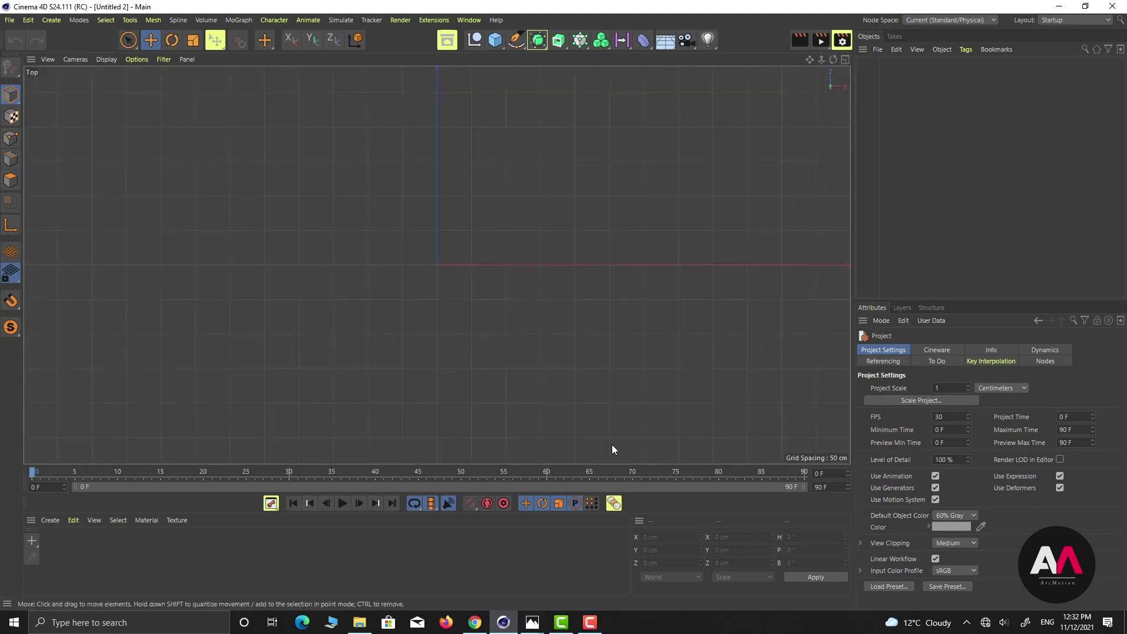
Step: Load the image 53124G315_05 from the Refs folder as the background picture of the Top viewport
left_click(882, 321)
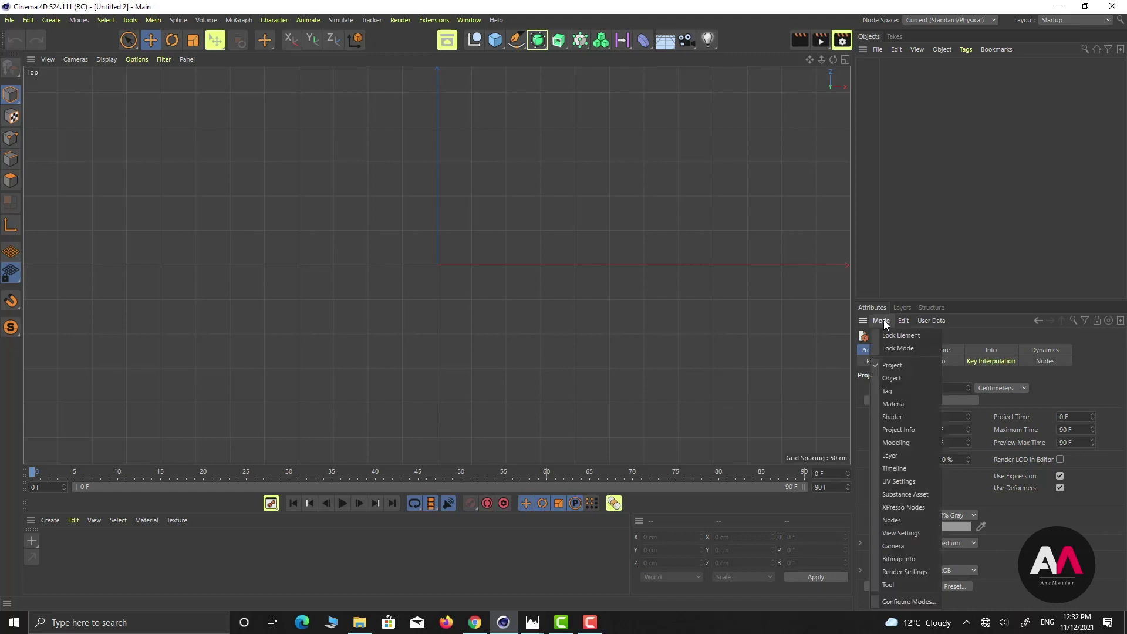
left_click(900, 533)
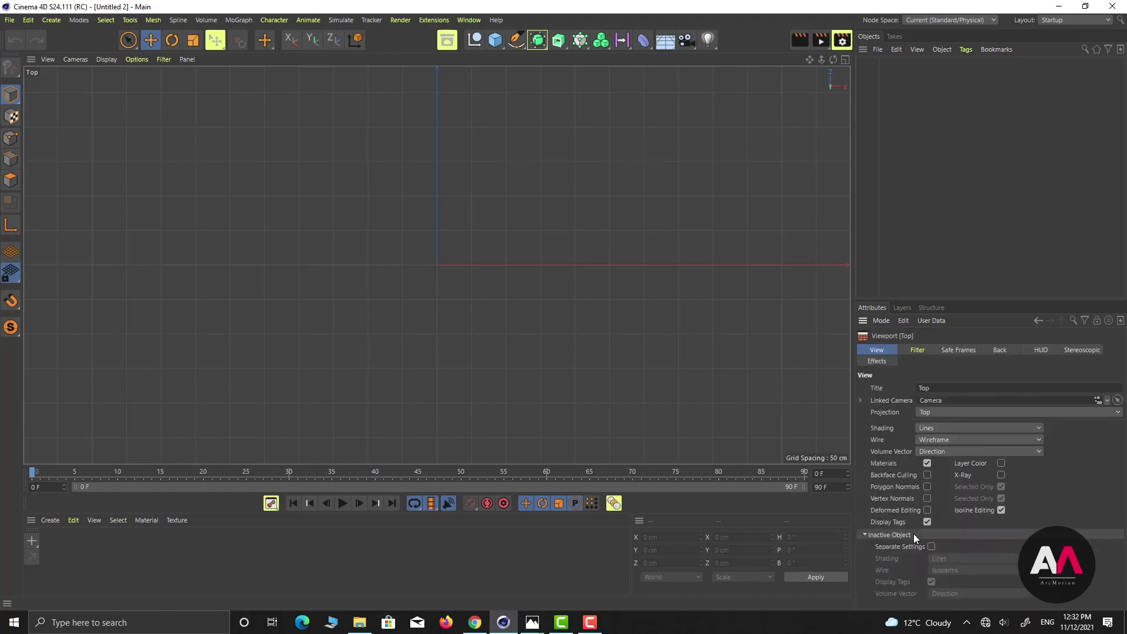
left_click(1002, 351)
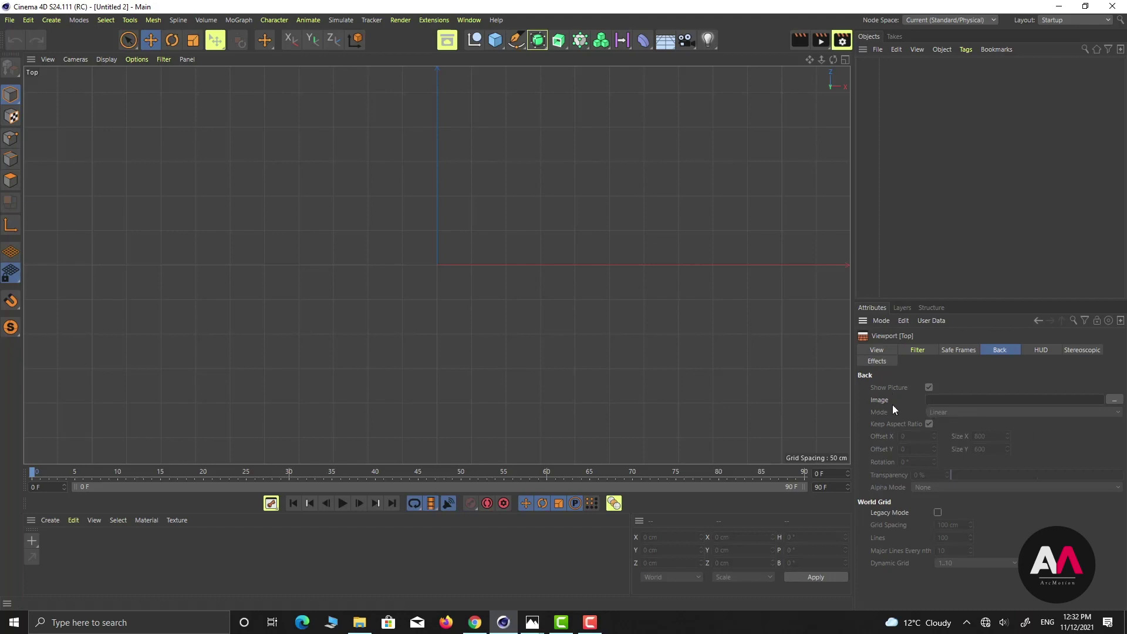
left_click(1113, 399)
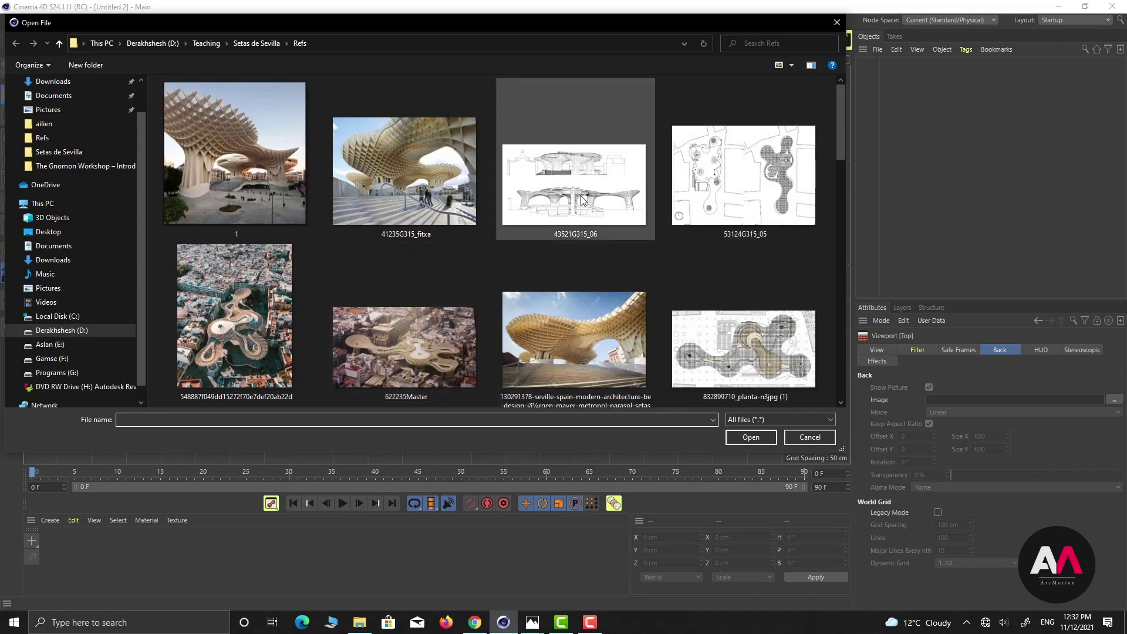
left_click(625, 202)
left_click(728, 185)
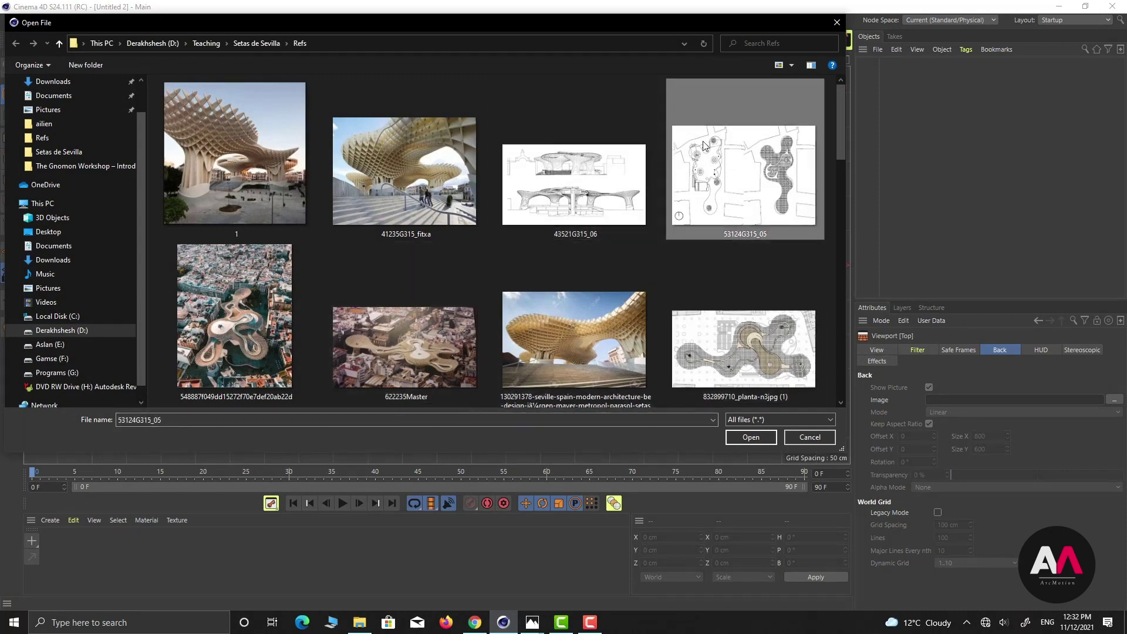
left_click(751, 436)
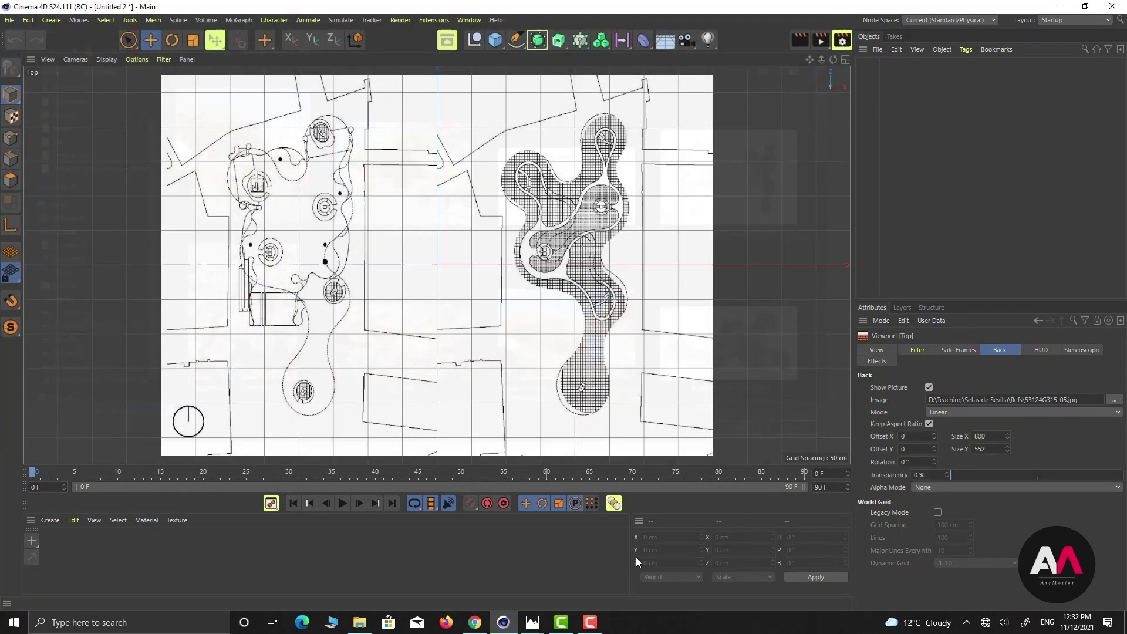
Step: Set the background picture's size to 926 by 638.94, its offset to X 59 and Y 34, and its rotation to 80°
scroll(499, 309, "down", 4)
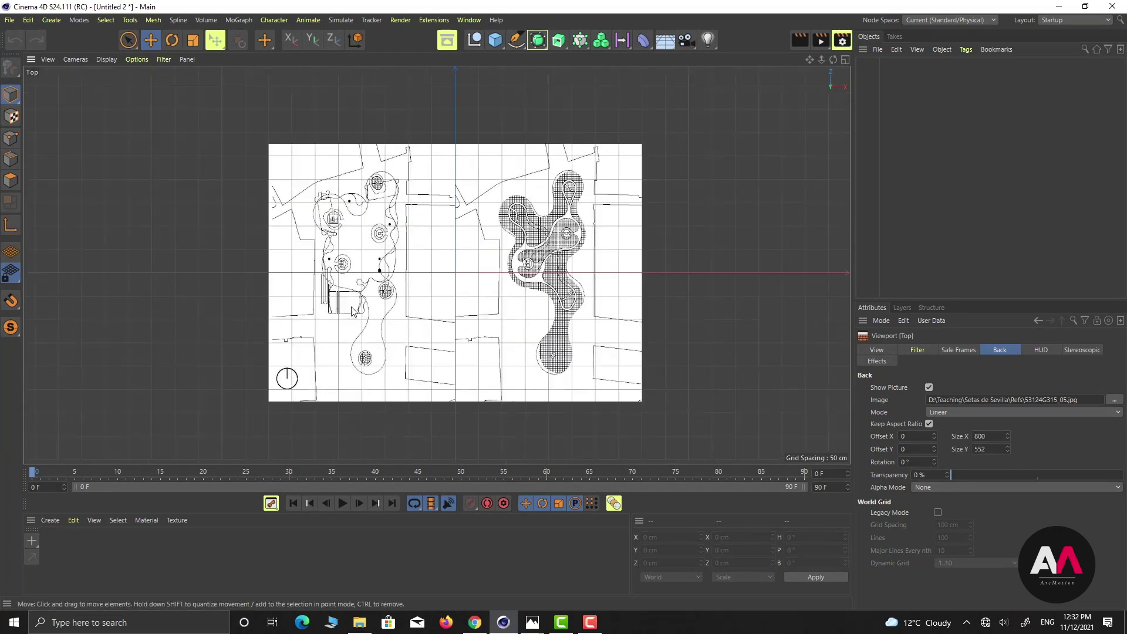
scroll(355, 311, "up", 1)
scroll(435, 259, "up", 4)
scroll(458, 269, "down", 4)
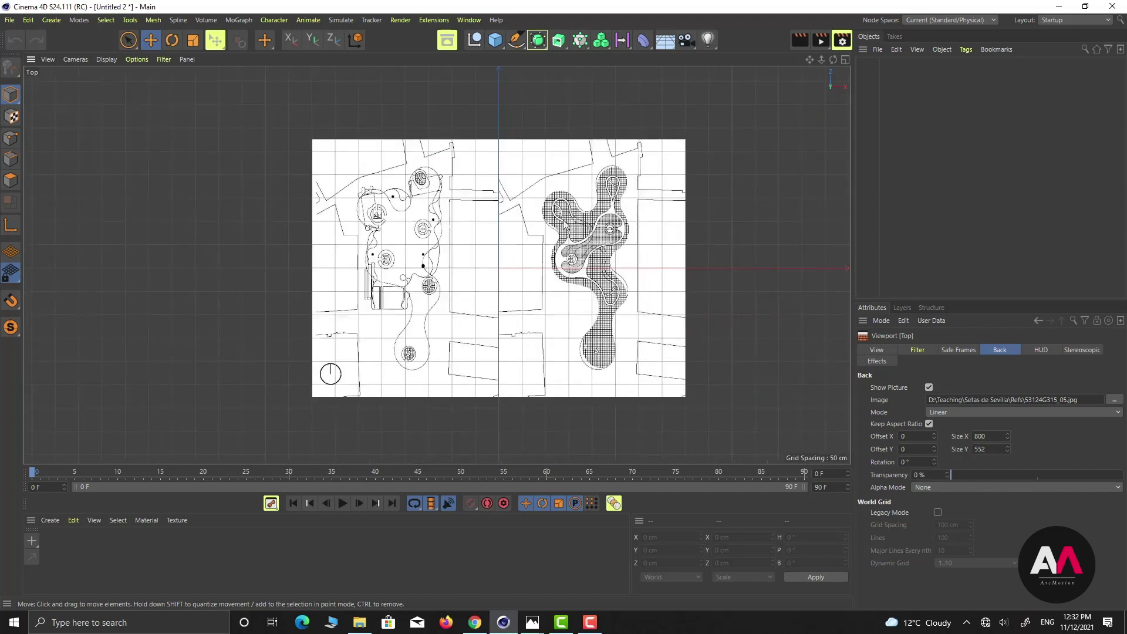
left_click(845, 60)
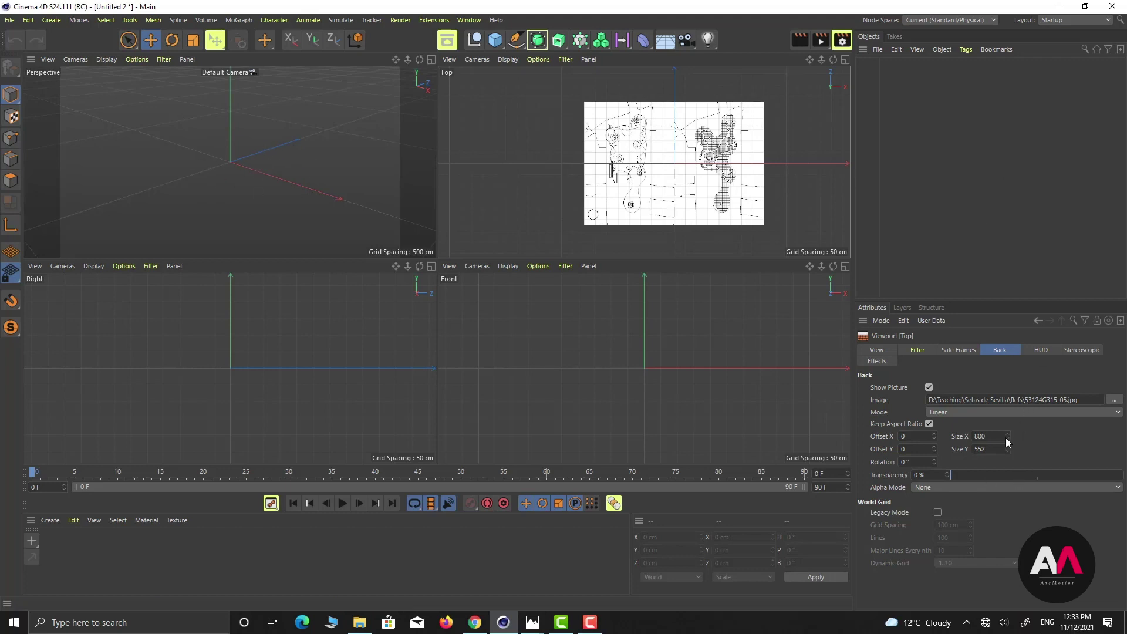
left_click(845, 59)
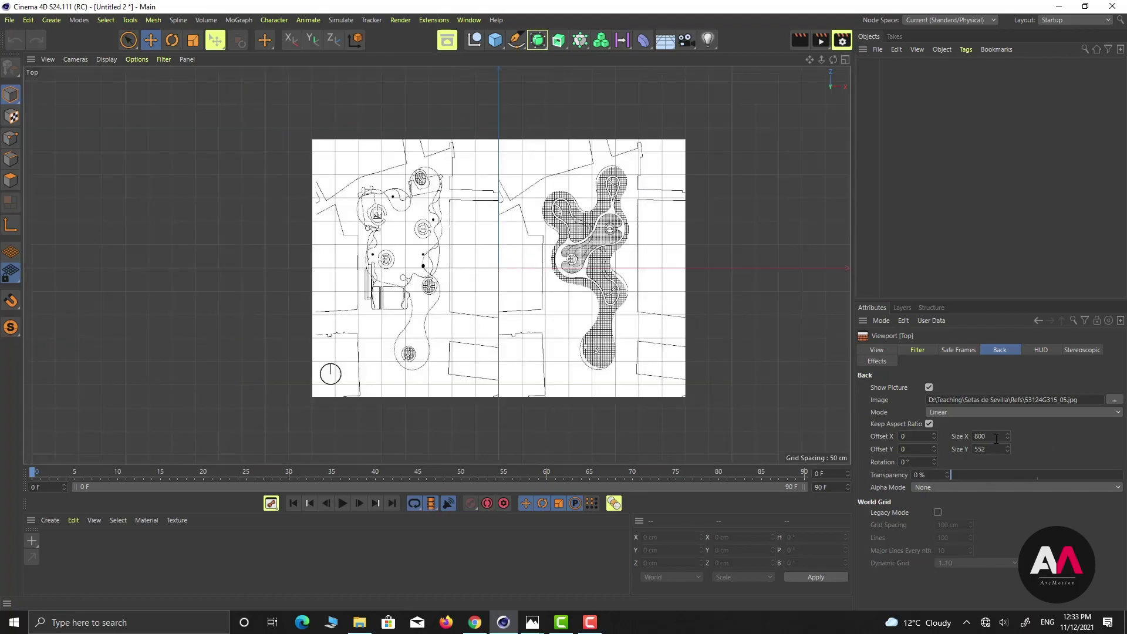
left_click_drag(1007, 438, 948, 481)
Step: Try the Normal alpha mode on the background picture and return it to None
left_click(949, 488)
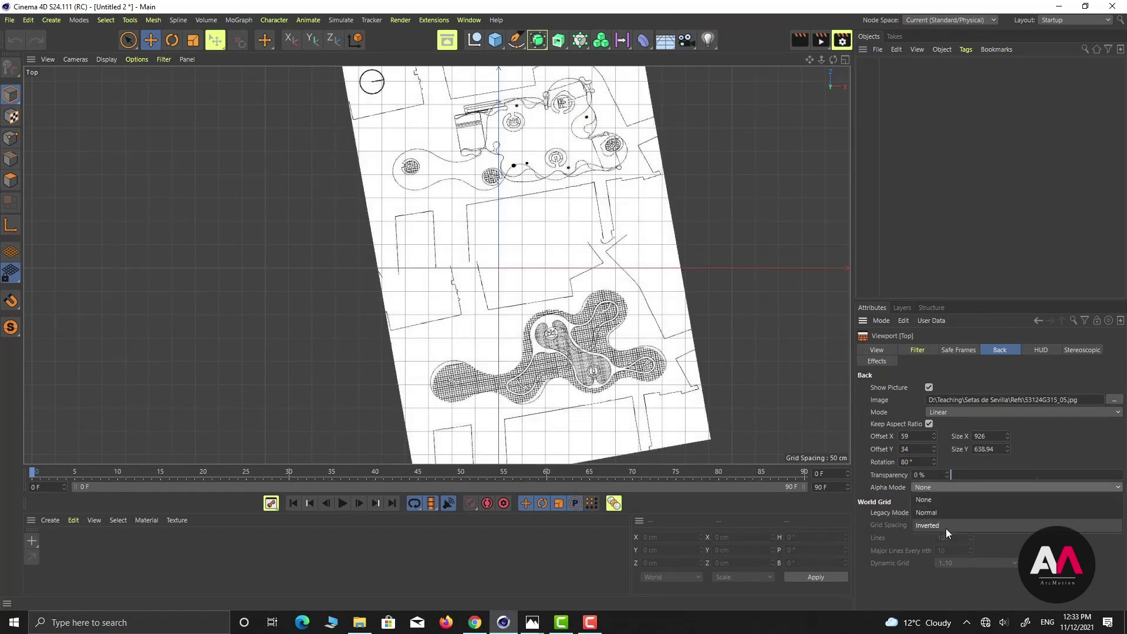
left_click(941, 513)
left_click(951, 489)
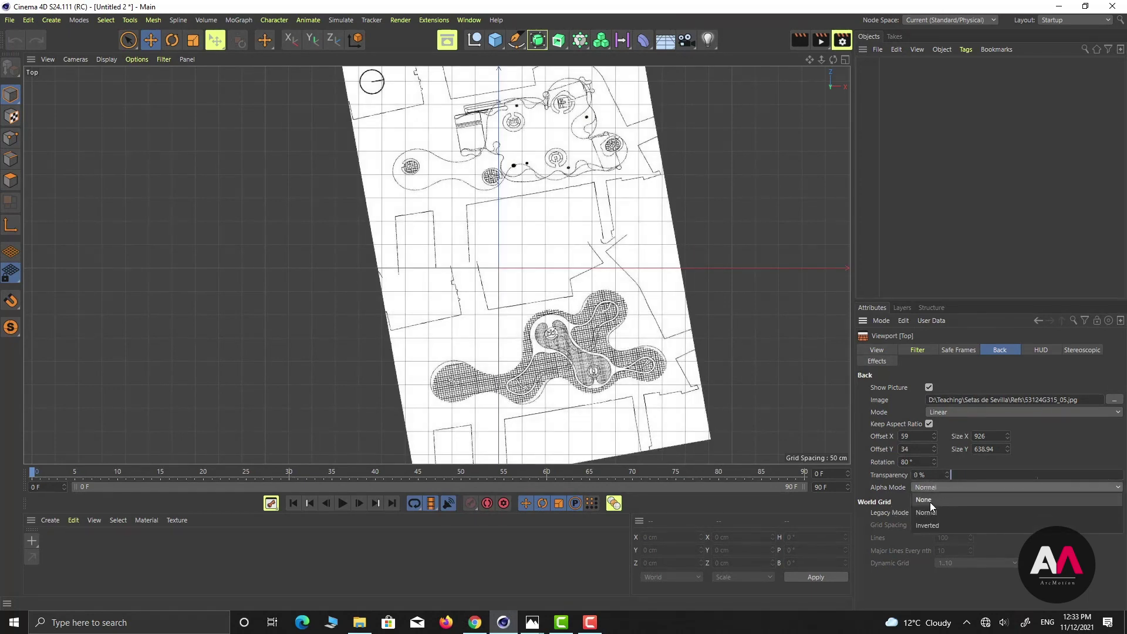
left_click(941, 501)
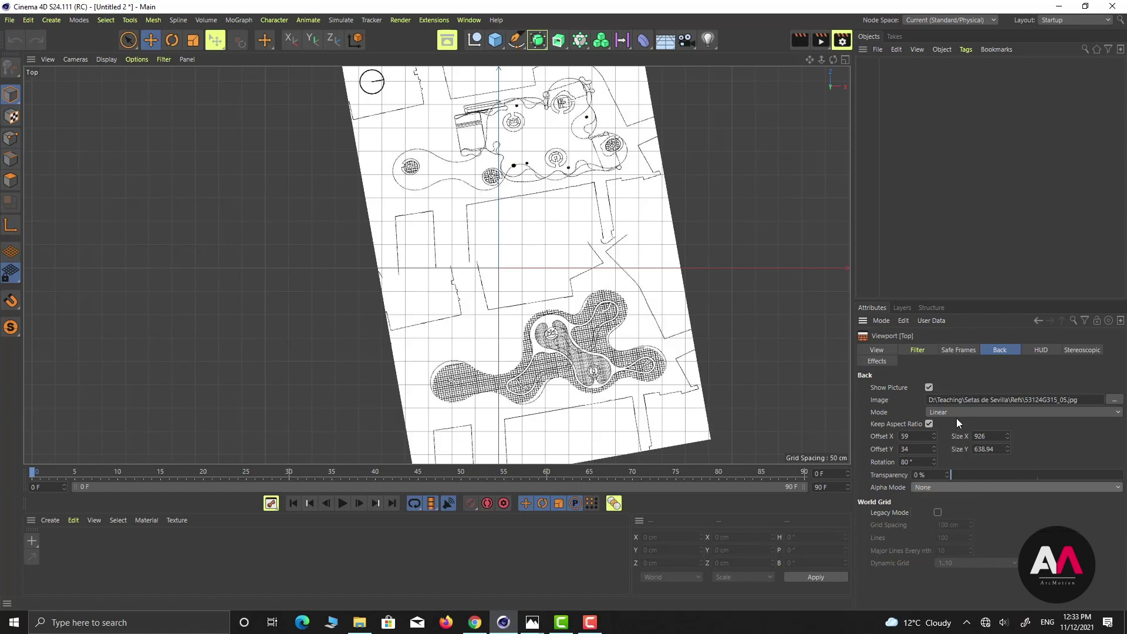
left_click(928, 422)
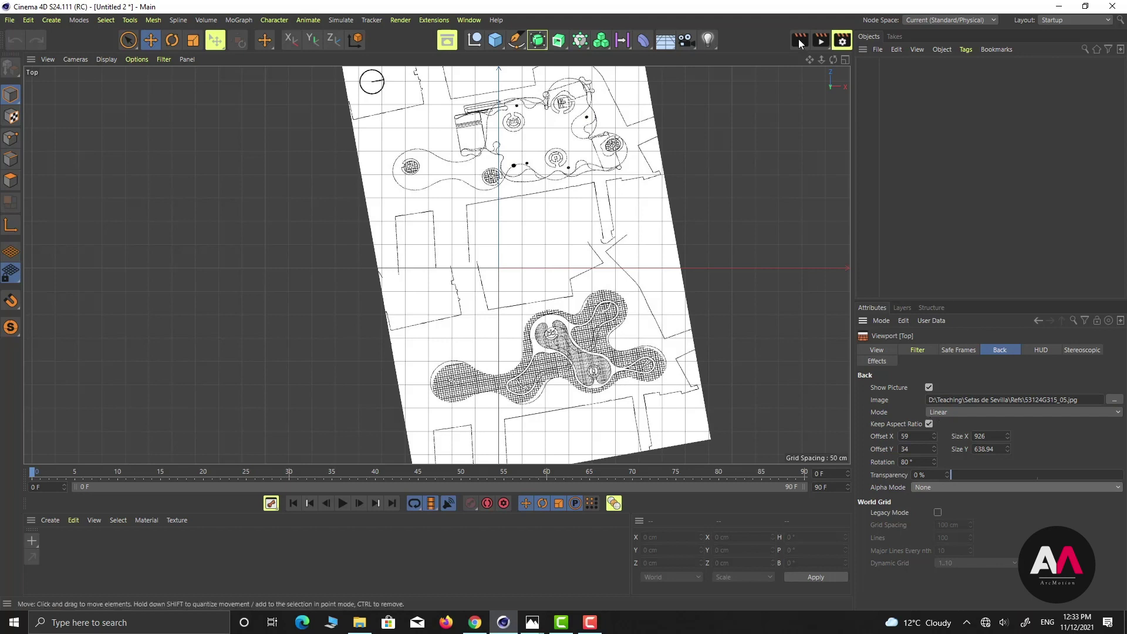
Step: Return to the four-view layout and set the top background picture's rotation to 0°
left_click(846, 60)
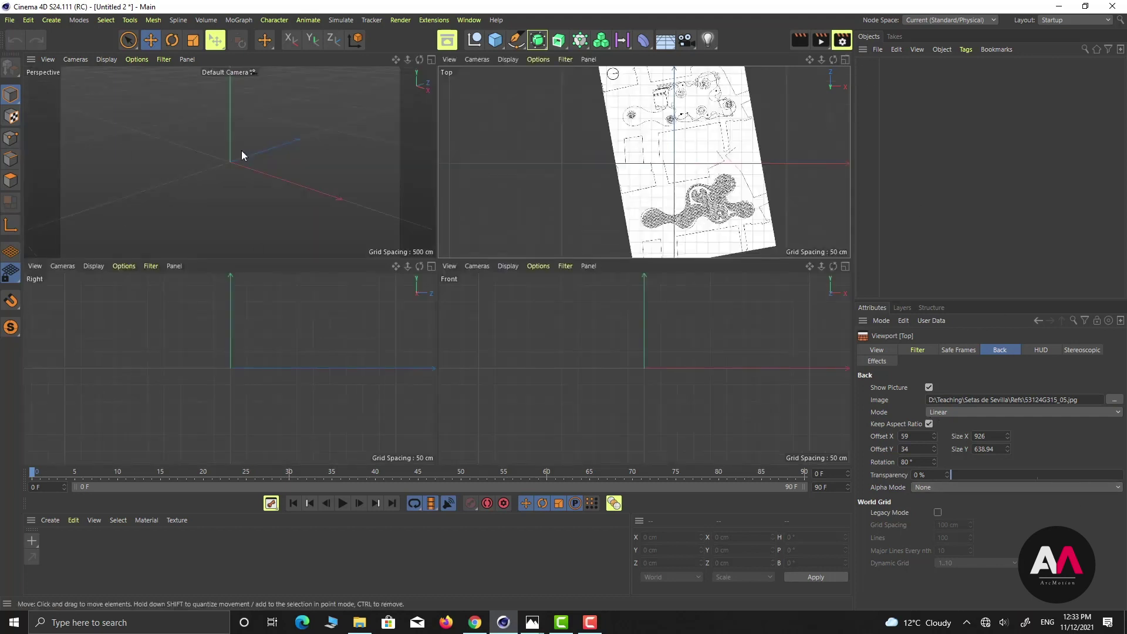
left_click(932, 460)
type("0")
key("Return")
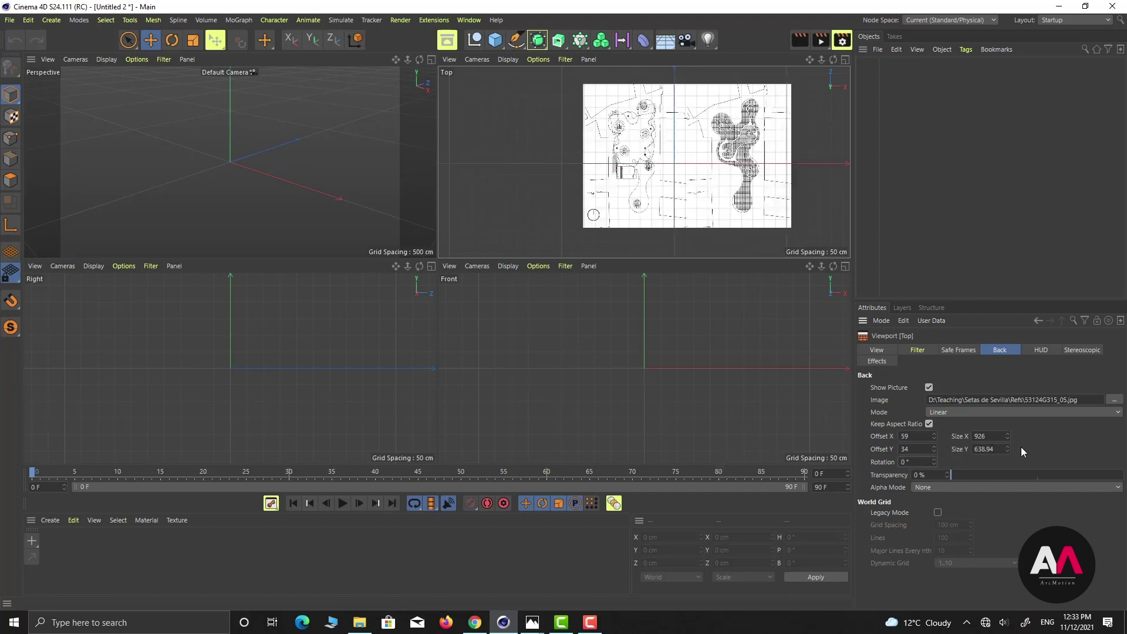
Step: Add a Plane object and set its width and height segments to 1
left_click(495, 39)
left_click(539, 58)
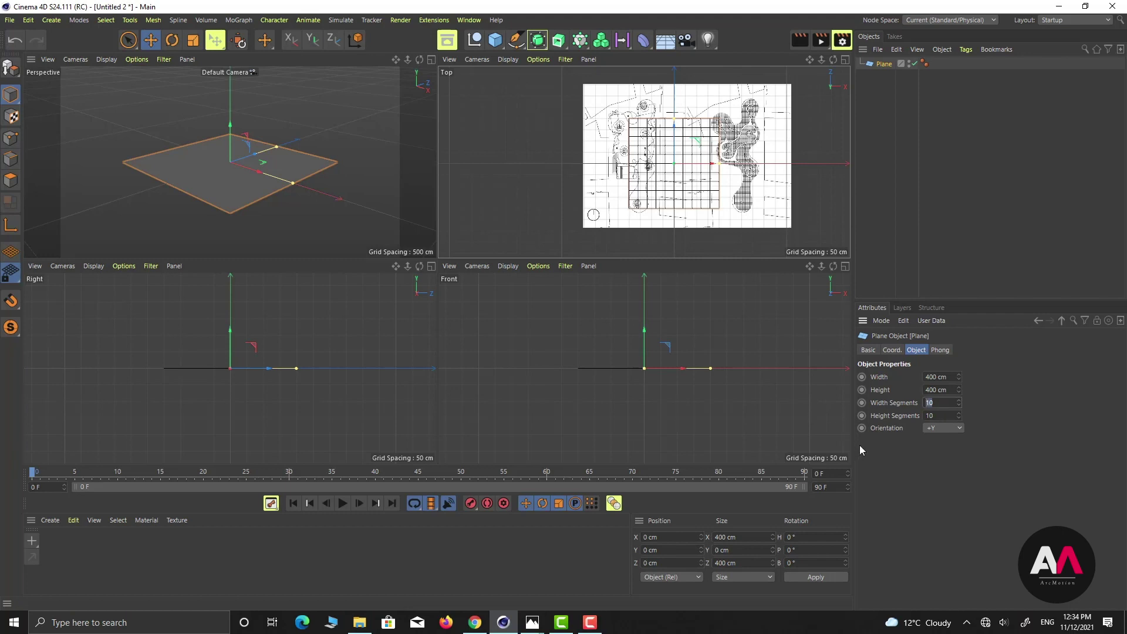
double_click(929, 416)
type("1")
key("Return")
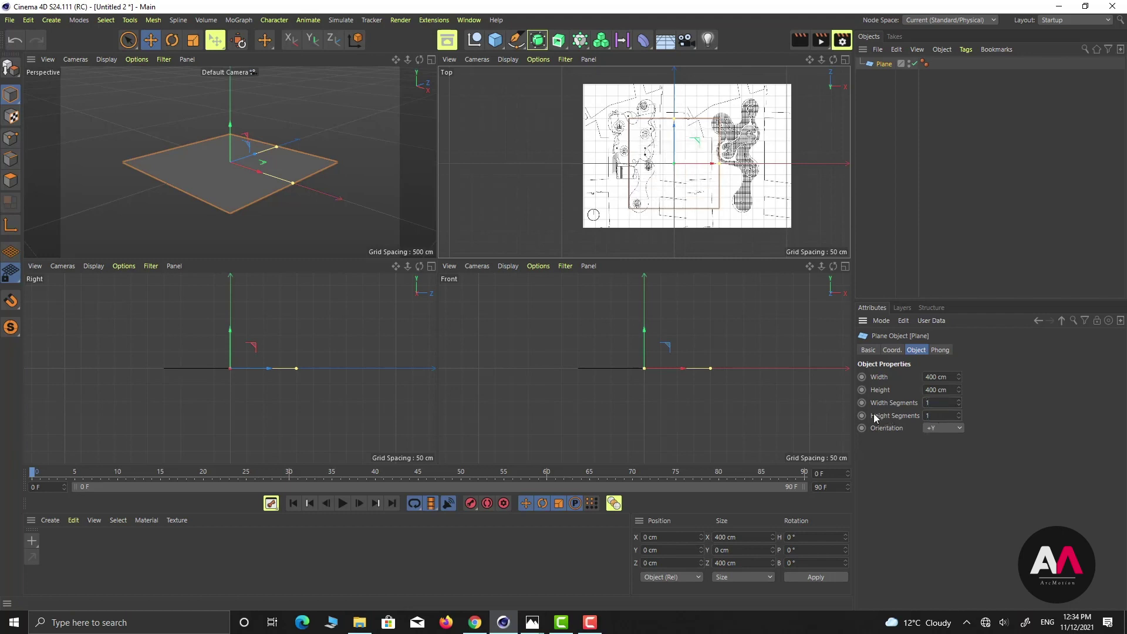
Step: Resize the plane in the top view to about 928.6 by 634.9 cm and move it to cover the background plan drawing
mouse_move(720, 163)
left_mouse_down()
mouse_move(792, 165)
mouse_move(709, 165)
mouse_move(720, 165)
left_mouse_up()
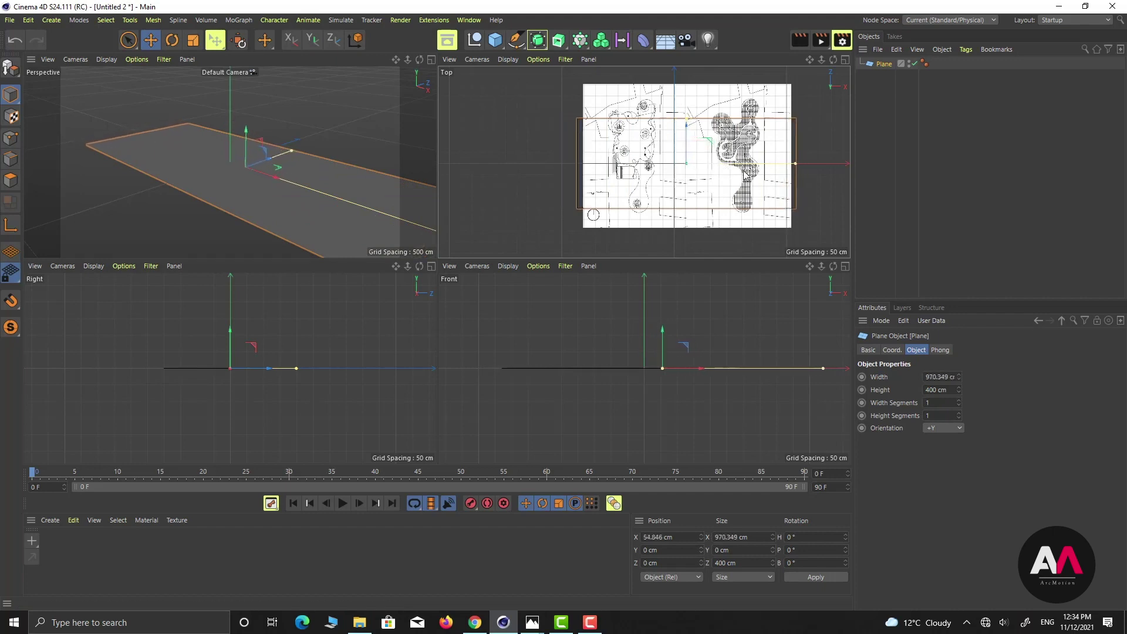
left_click_drag(797, 162, 791, 163)
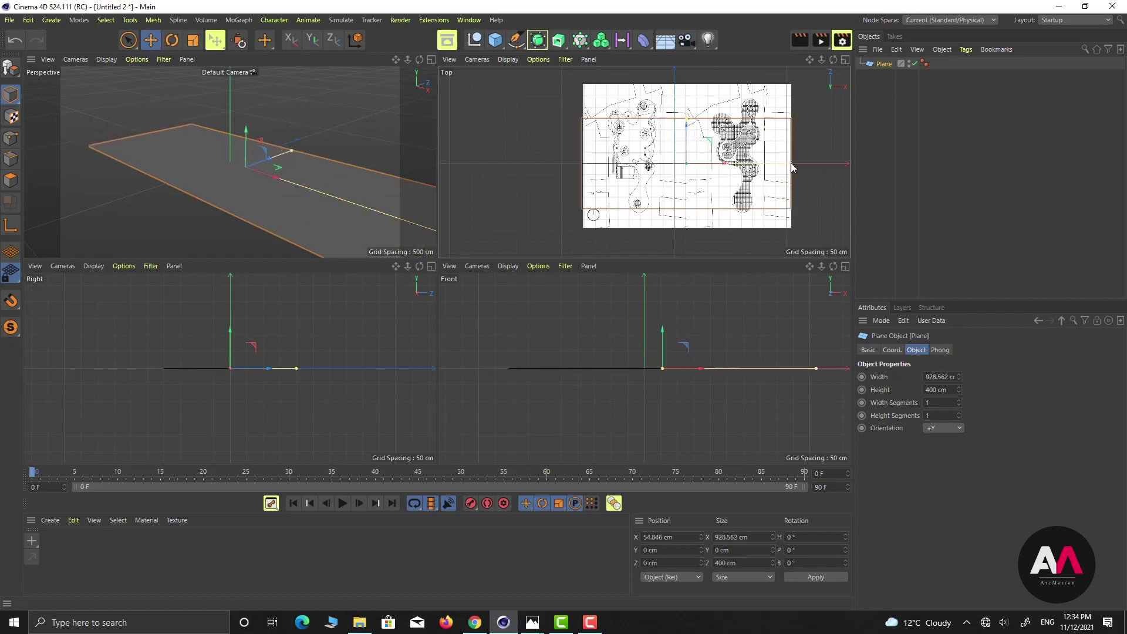
left_click_drag(689, 123, 694, 96)
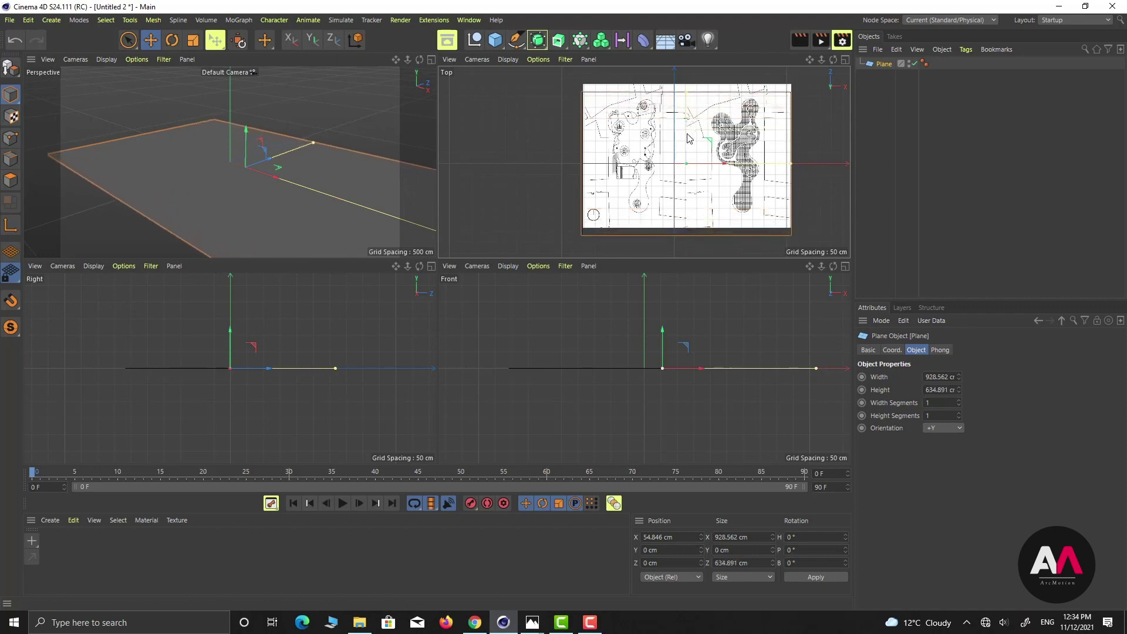
left_click_drag(687, 143, 689, 134)
Step: Create a material without reflectance and load the 53124G315_05 image as its color texture without copying it to the project location
double_click(78, 557)
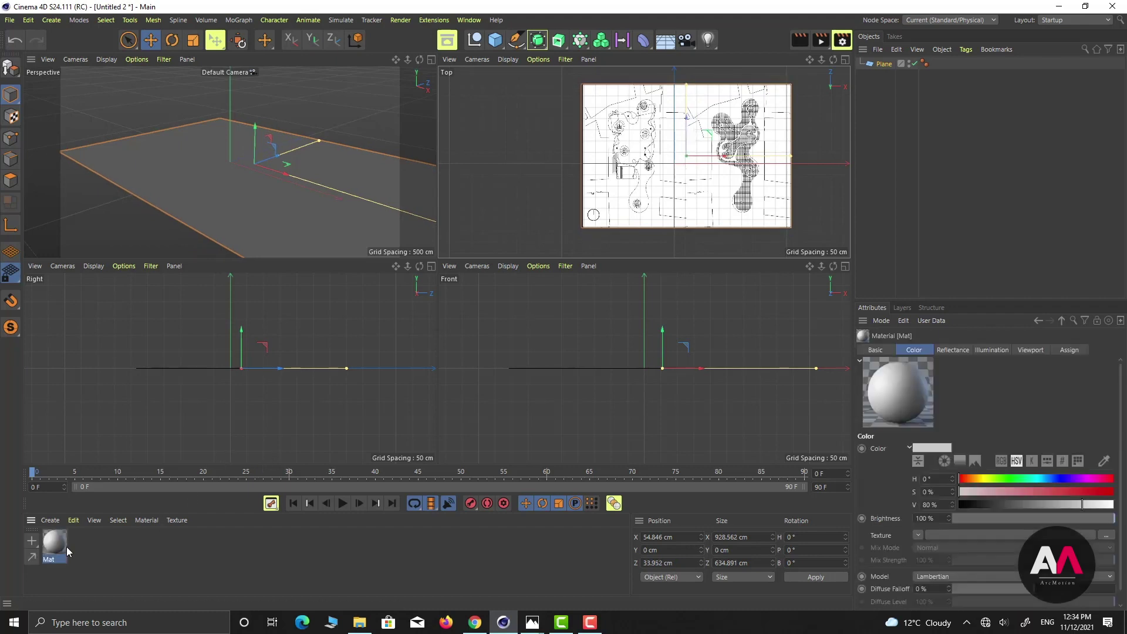
double_click(54, 543)
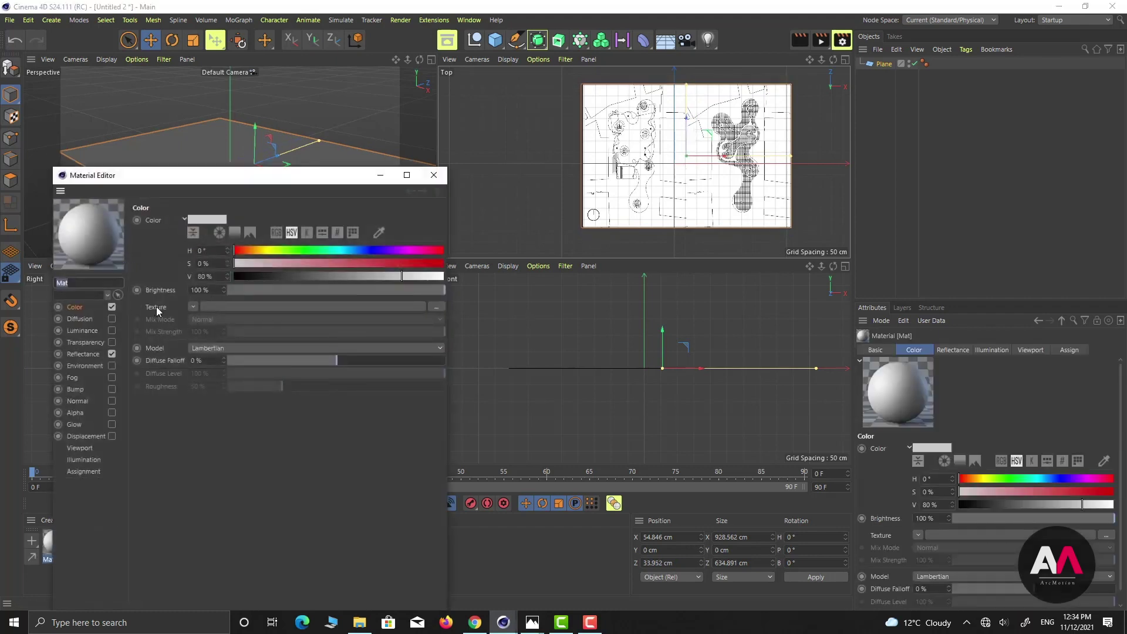
left_click(112, 354)
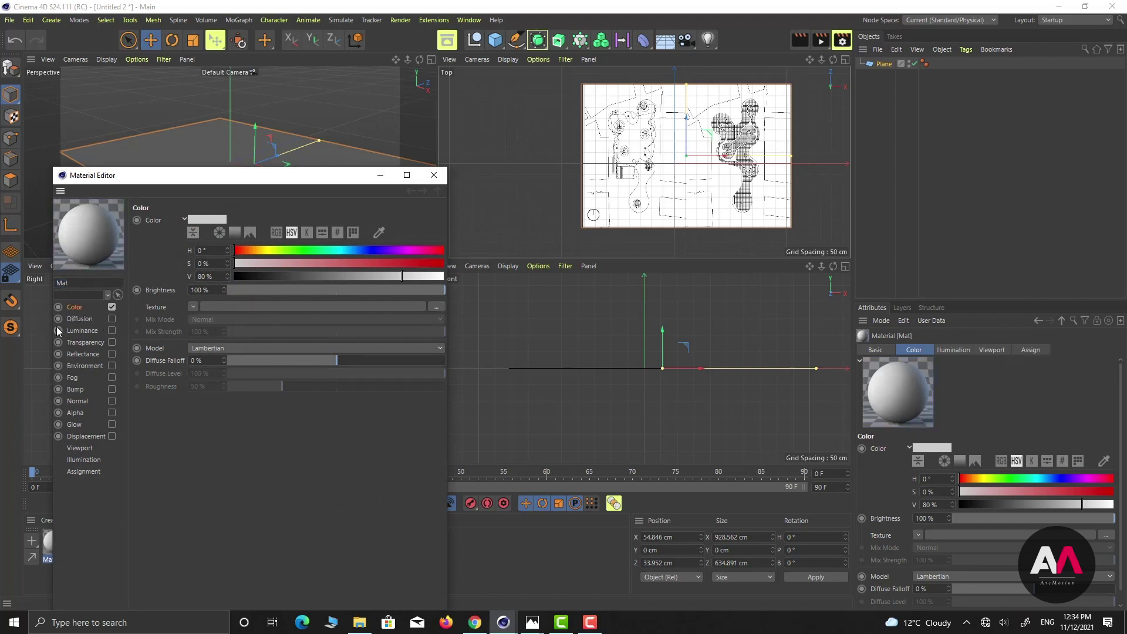
left_click(438, 307)
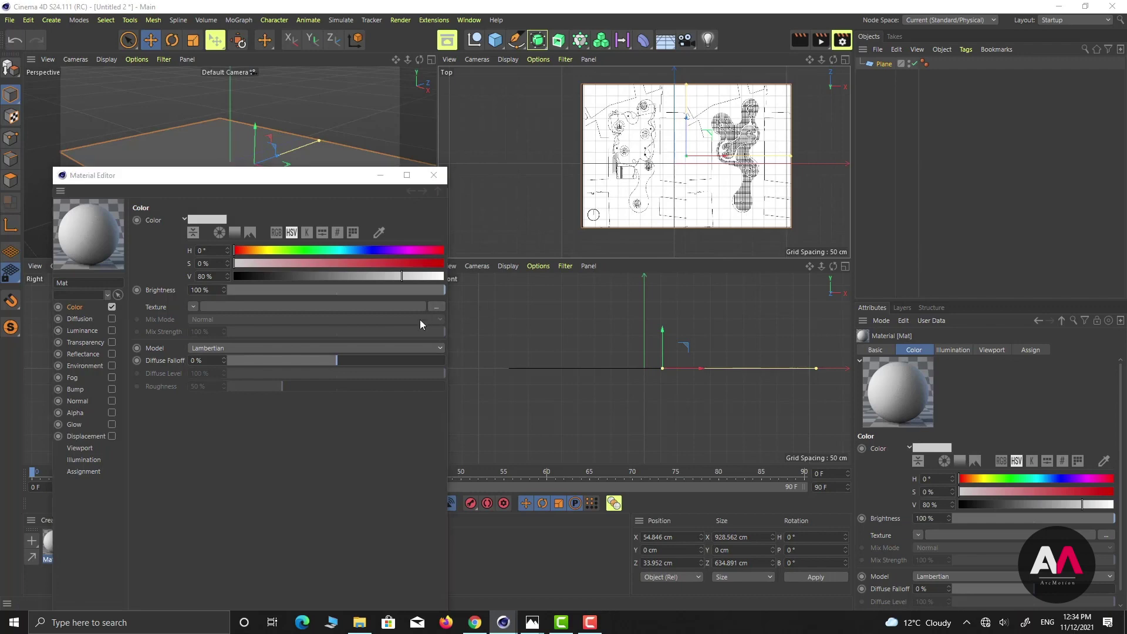
left_click(781, 348)
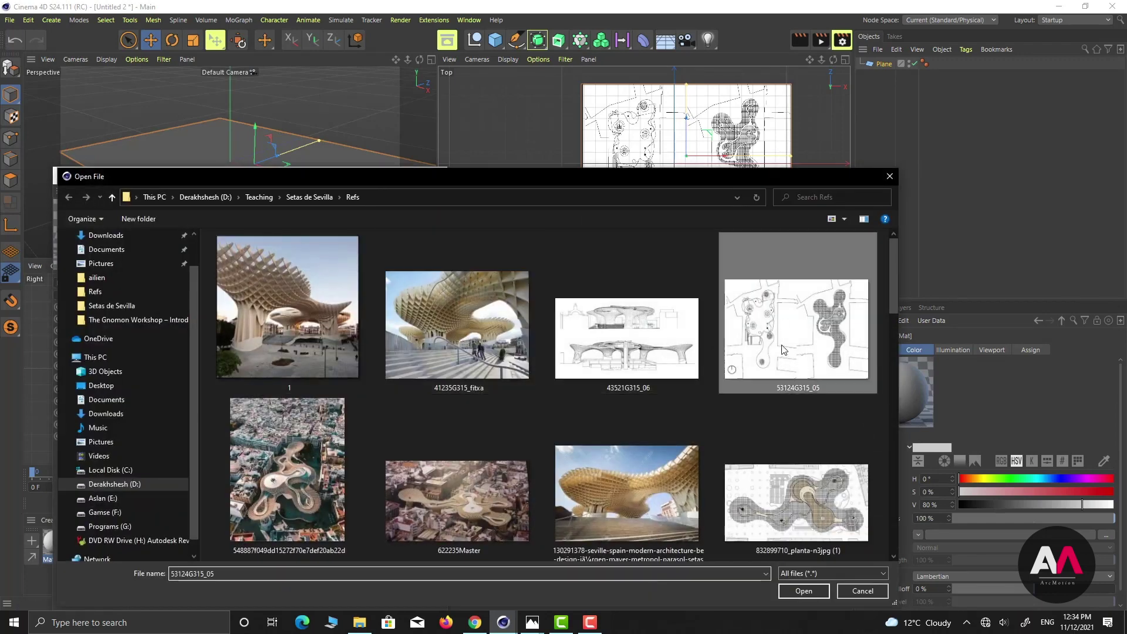
left_click(803, 591)
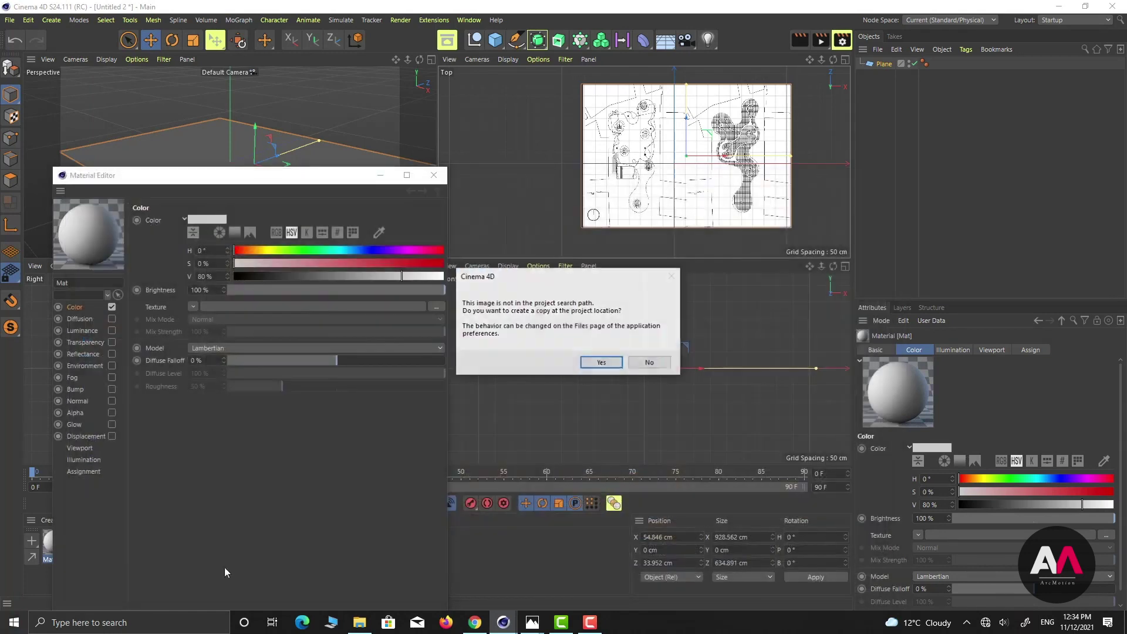
left_click(659, 366)
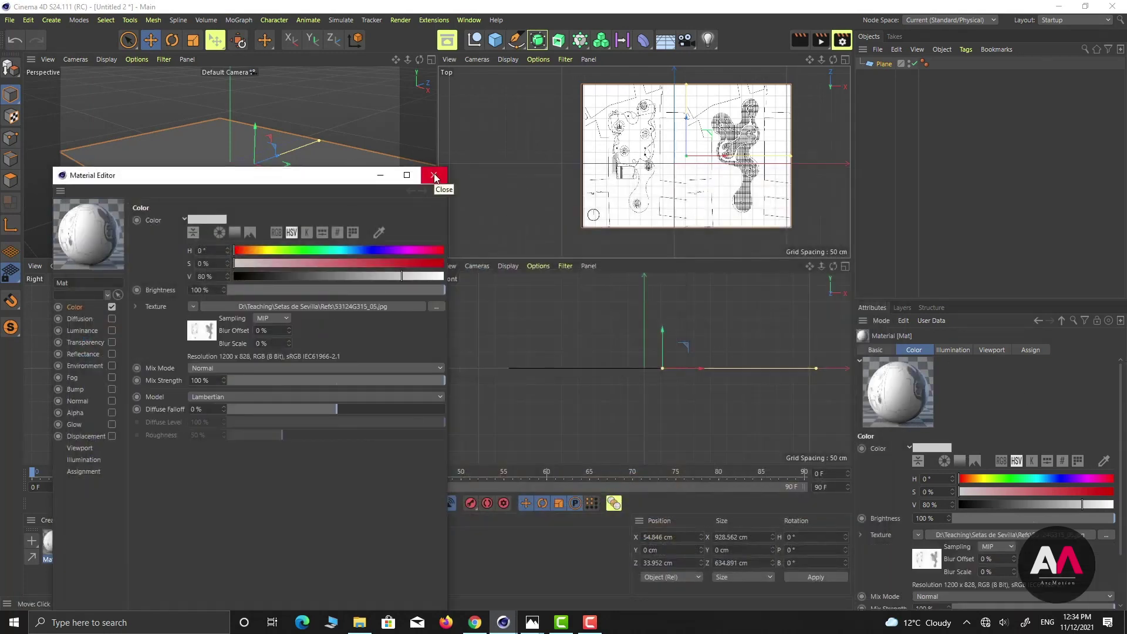
Step: Set the material's viewport texture preview size to 1024x1024 and apply the material to the plane
left_click(80, 448)
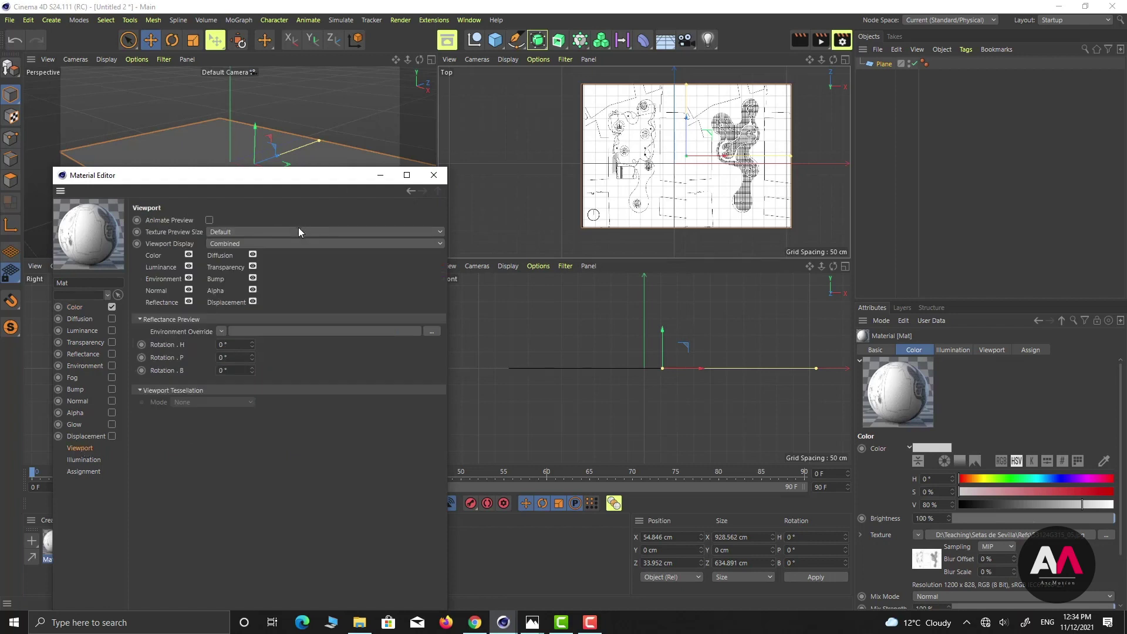
left_click(275, 233)
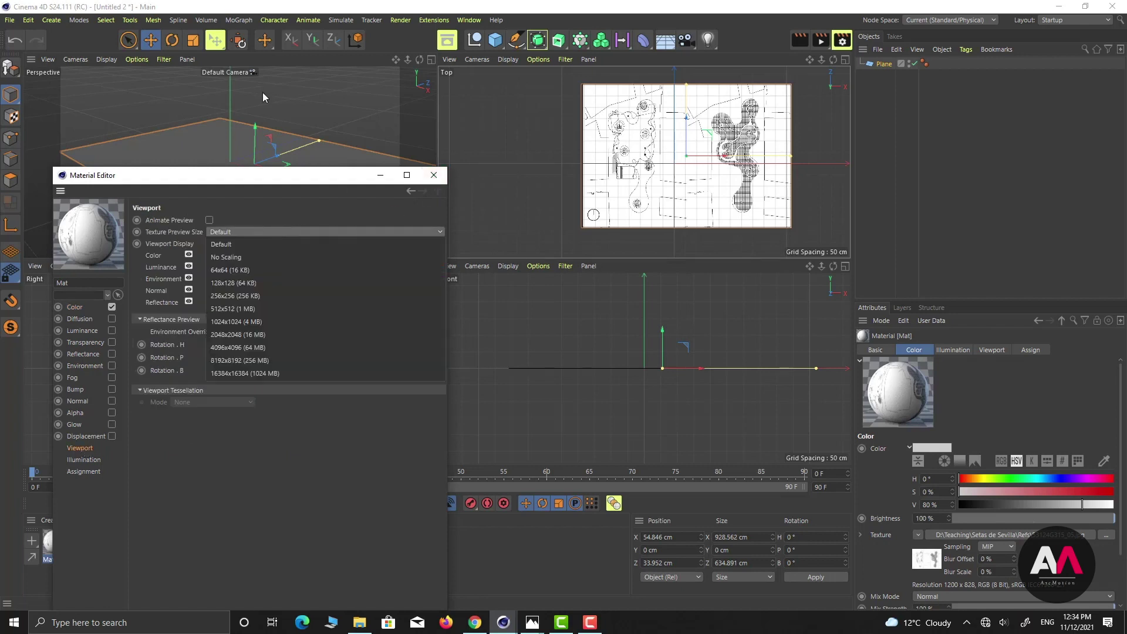
left_click(276, 321)
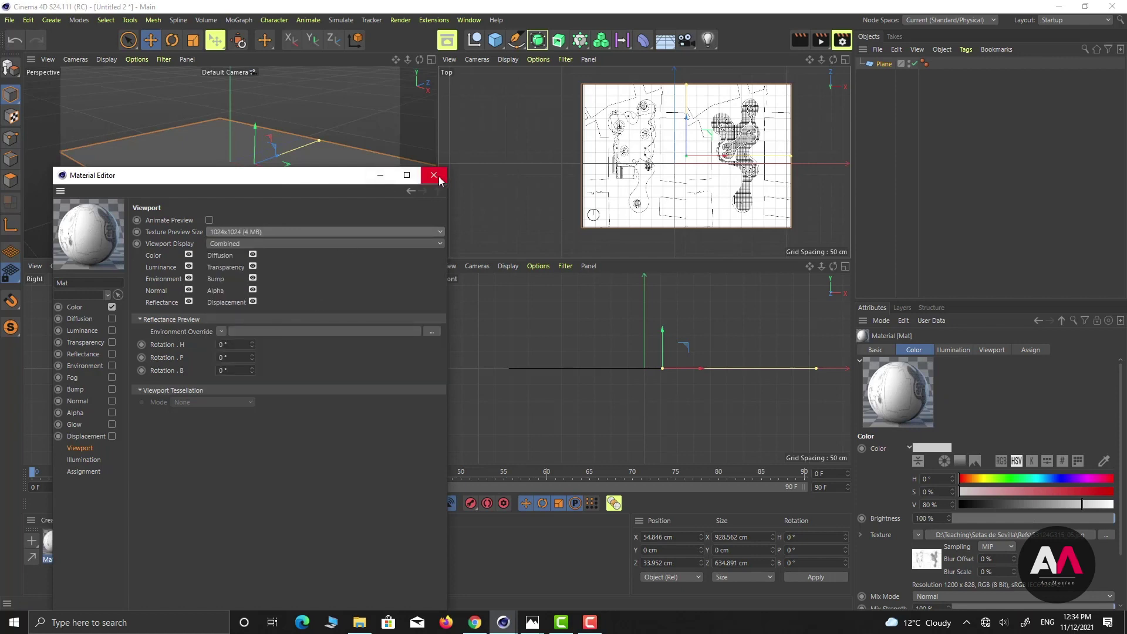
left_click(433, 175)
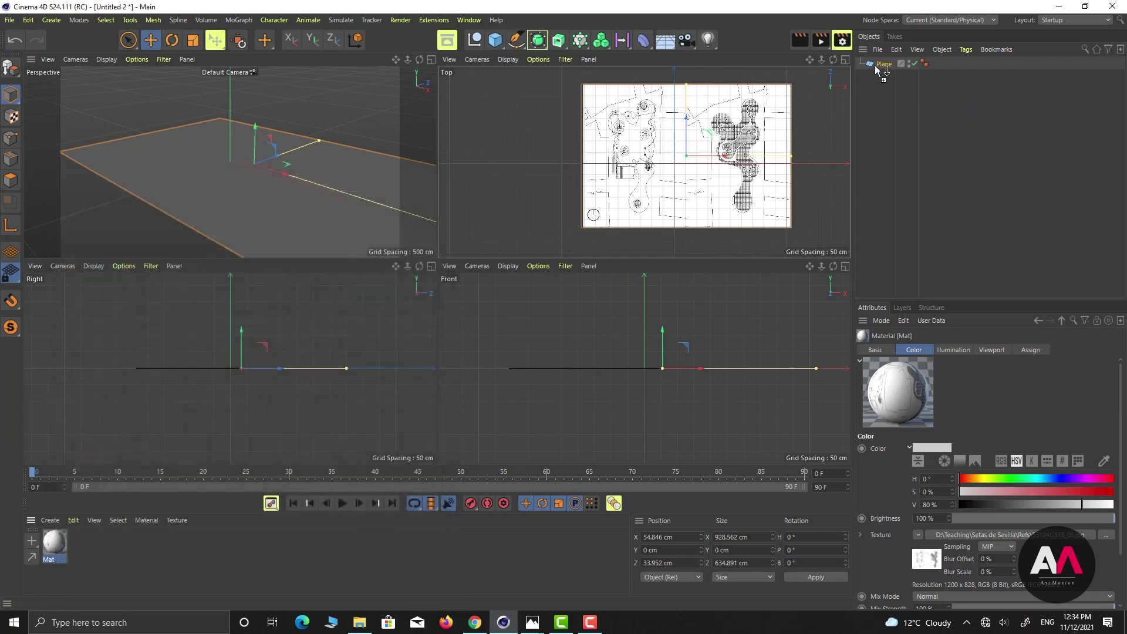
left_click_drag(876, 69, 881, 65)
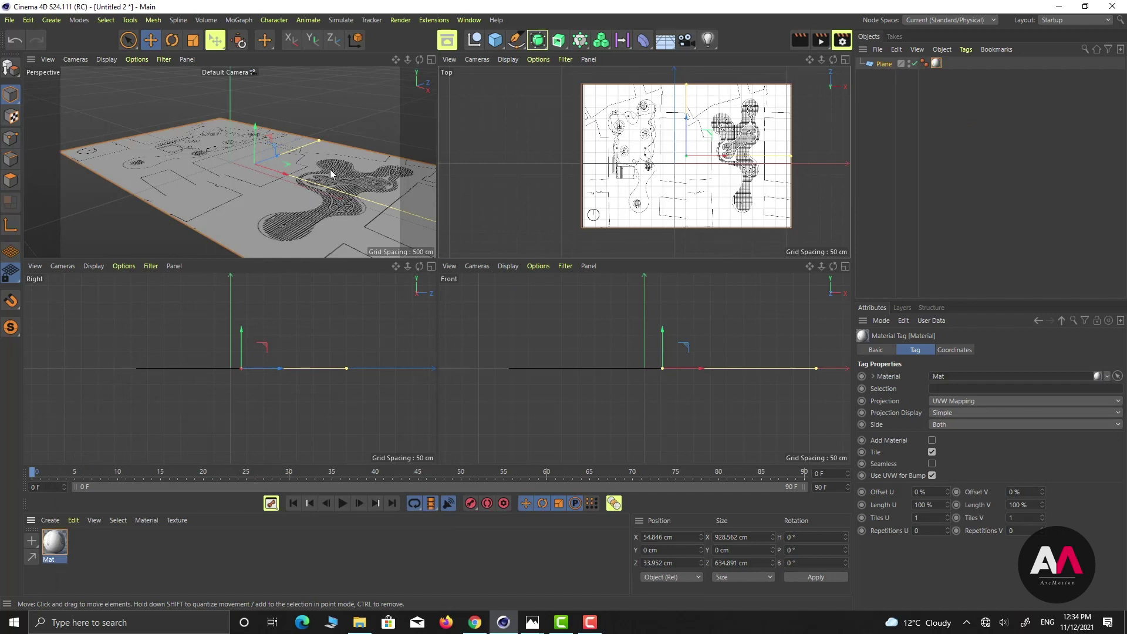
Step: Shift the textured plane along X to about 62.7 cm and inspect it in a full-size perspective view
scroll(330, 169, "down", 2)
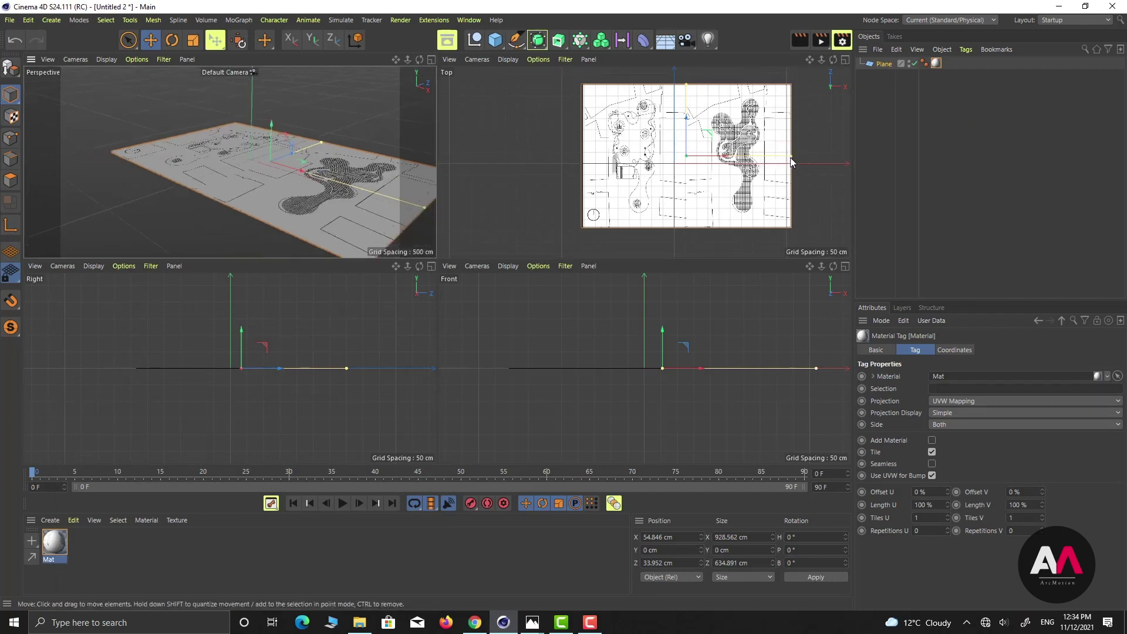
key("y")
key("z")
left_click_drag(724, 162, 726, 163)
key("y")
key("z")
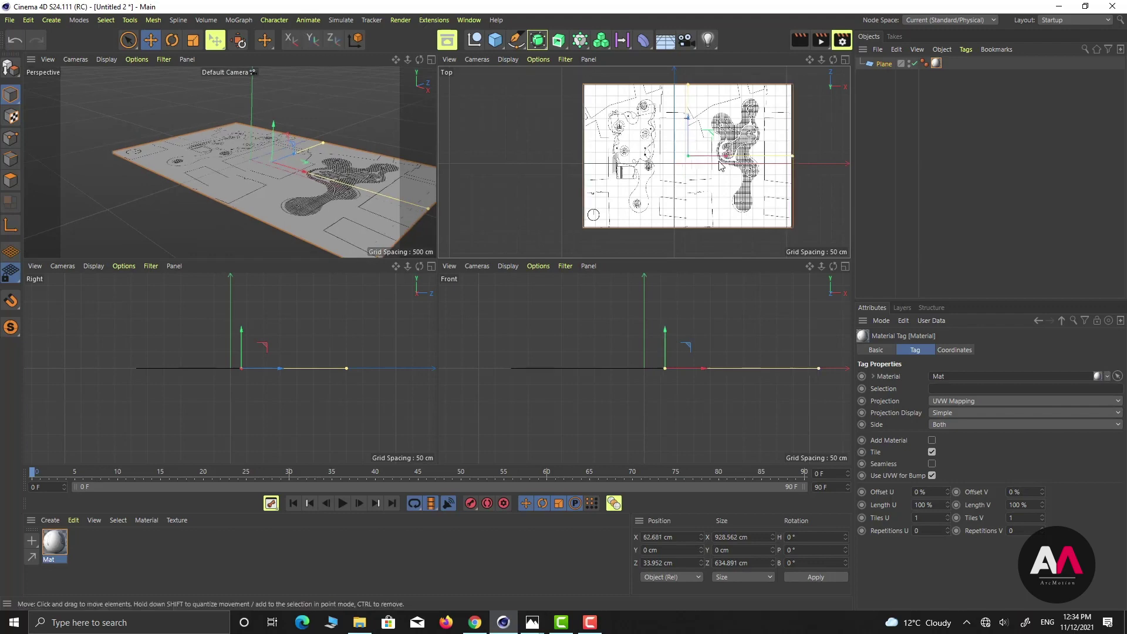
key("F1")
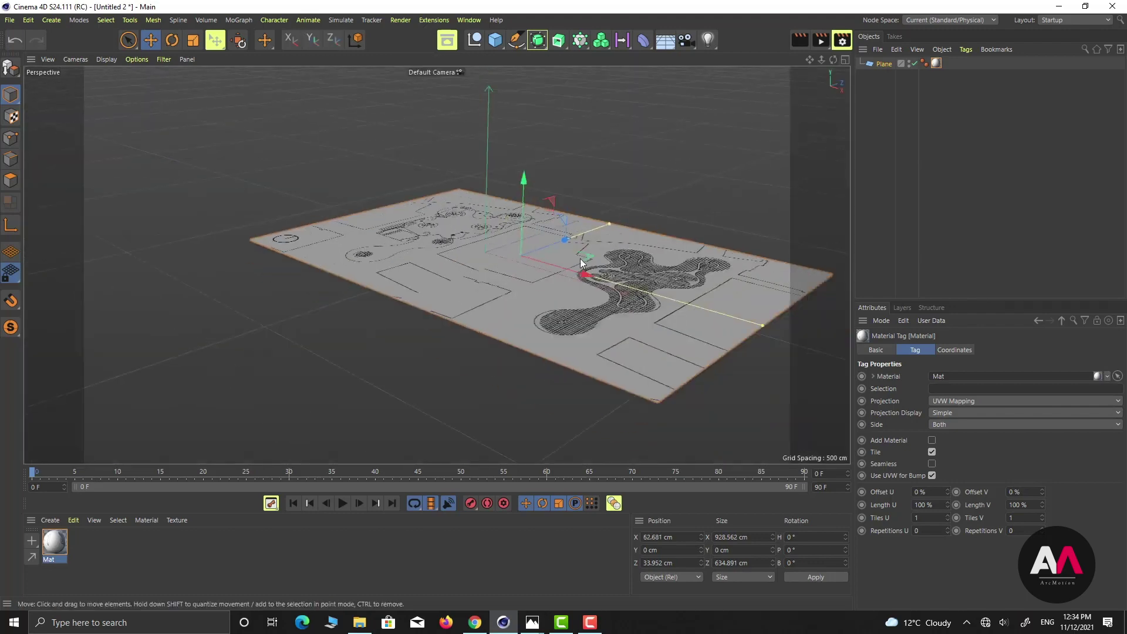
scroll(675, 327, "up", 5)
left_click_drag(676, 329, 680, 168, "alt")
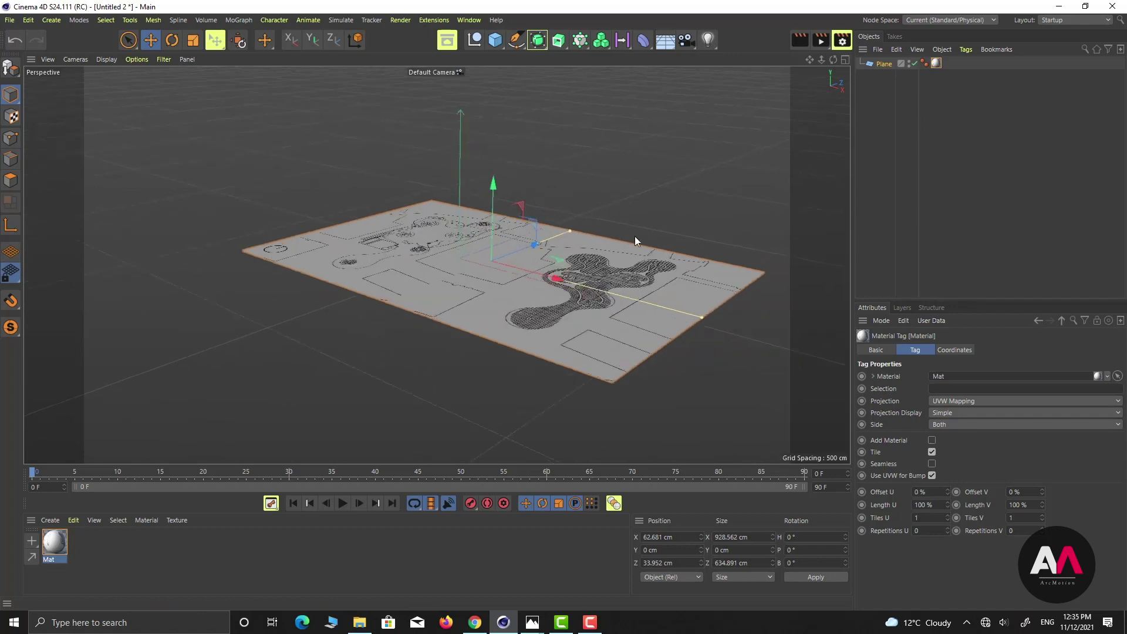
Step: Delete the textured plane and switch to the Untitled 2.c4d project containing the plan and elevation reference planes
left_click(876, 63)
key("Delete")
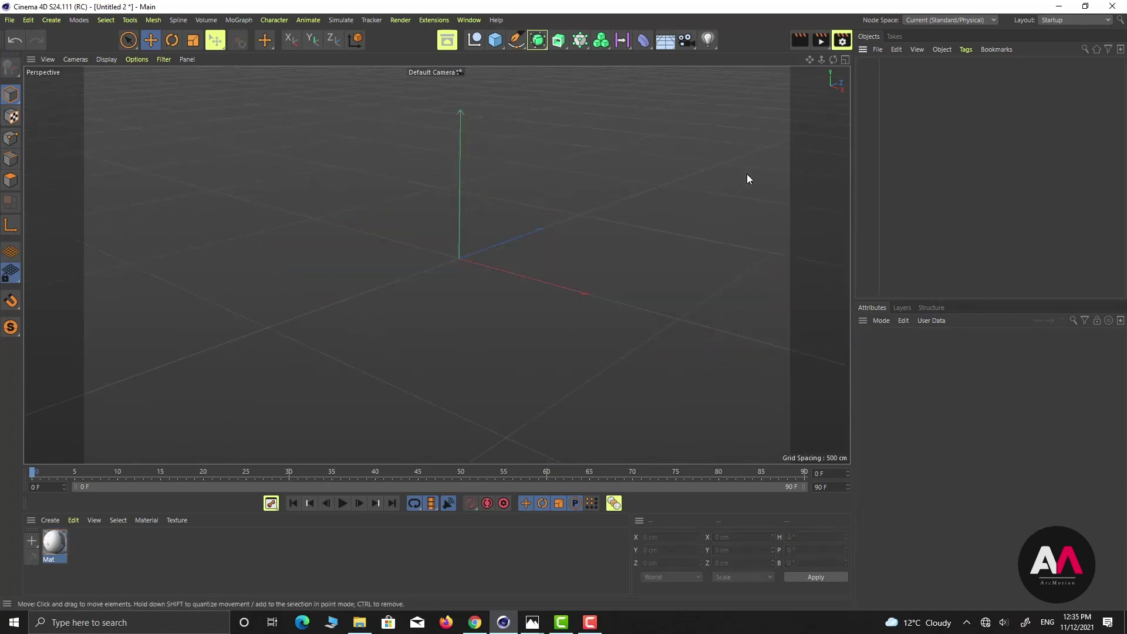
left_click(9, 19)
left_click(1011, 104)
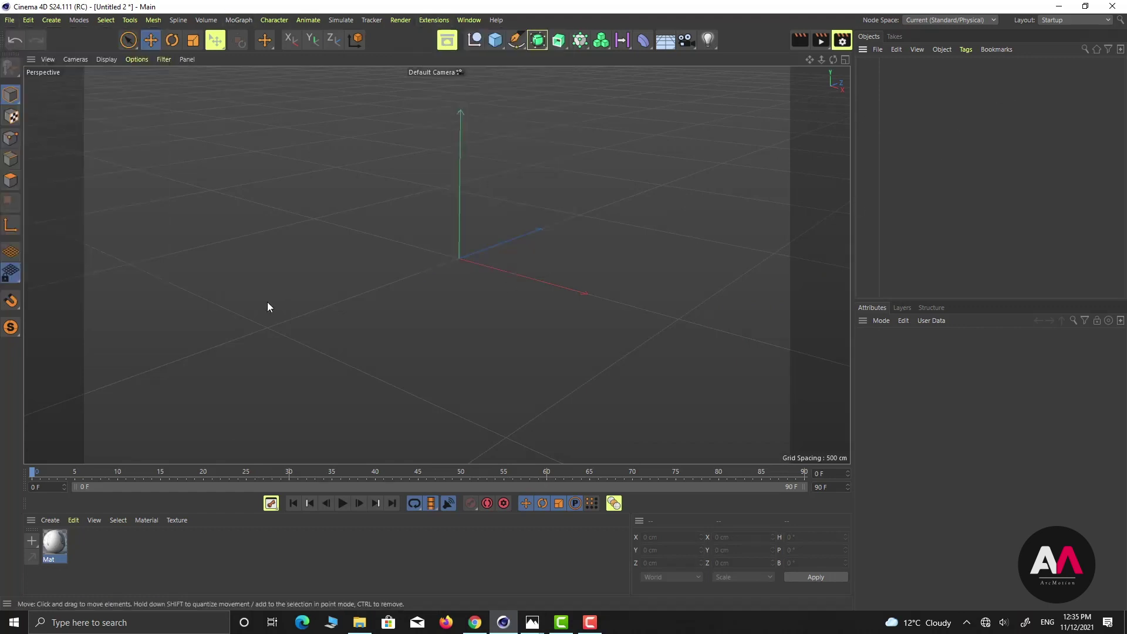
key("v")
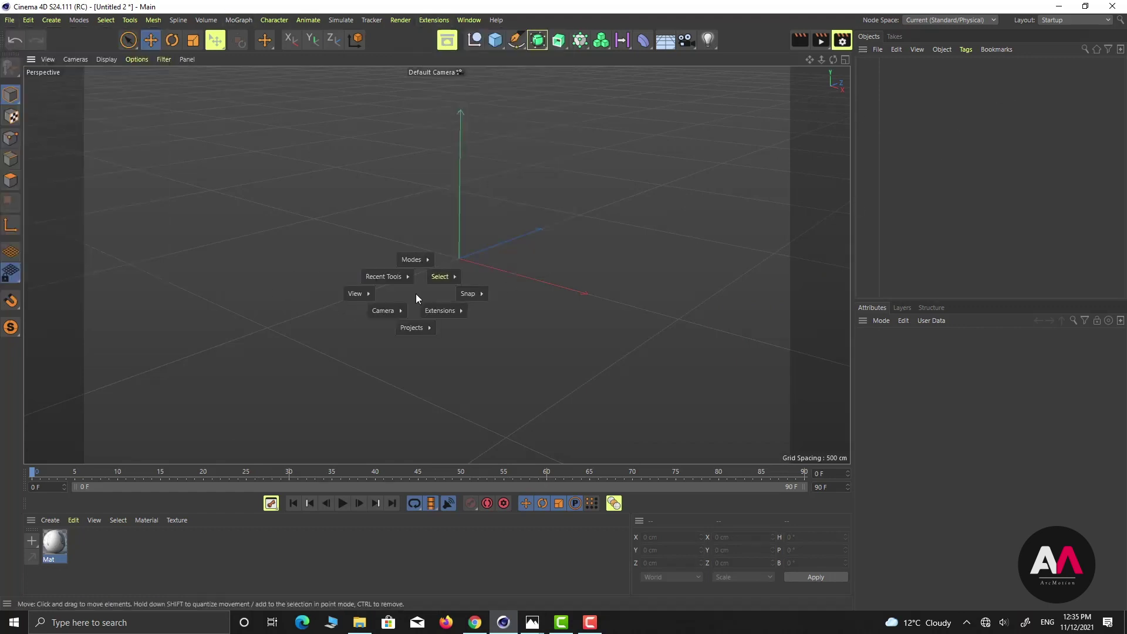
left_click(420, 355)
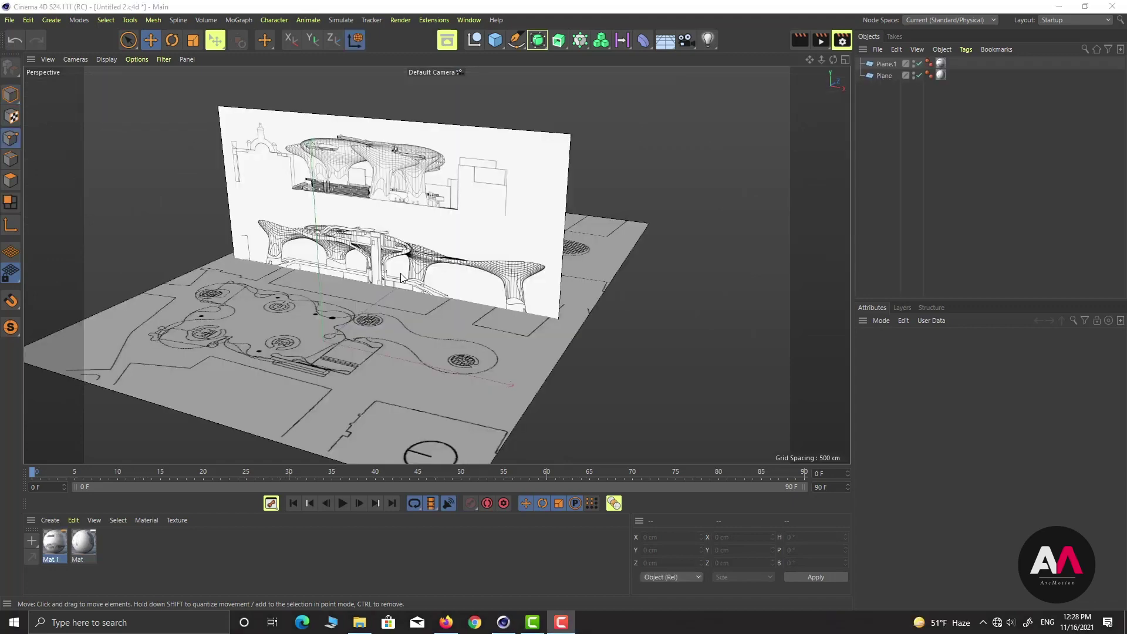
Step: Add a Cylinder primitive to the scene with the two reference planes
scroll(424, 288, "up", 5)
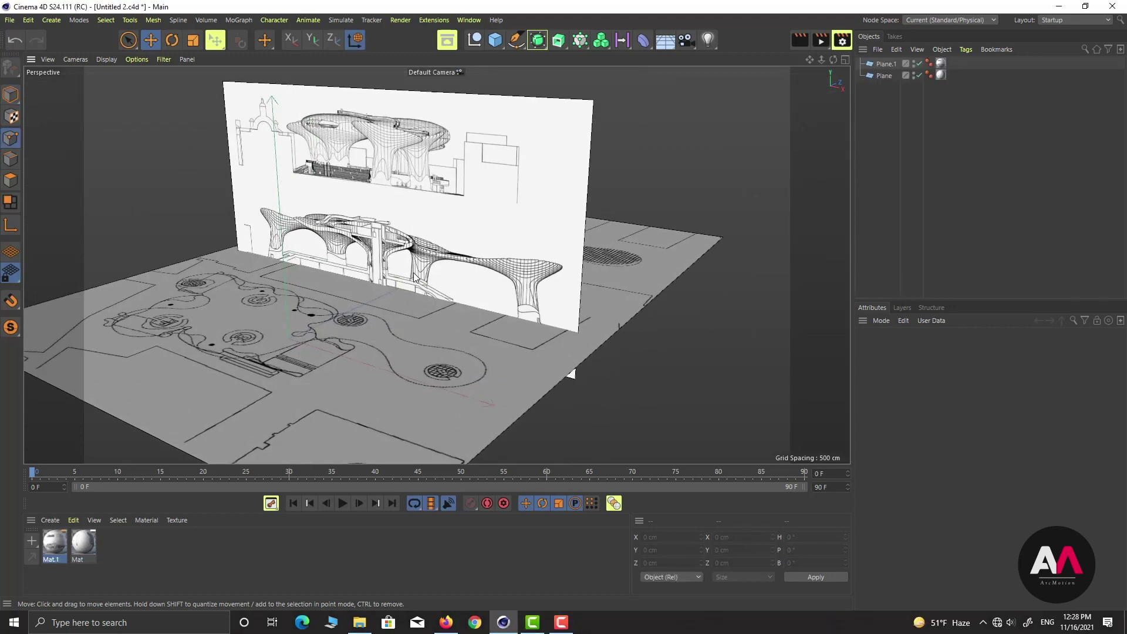
left_click(495, 40)
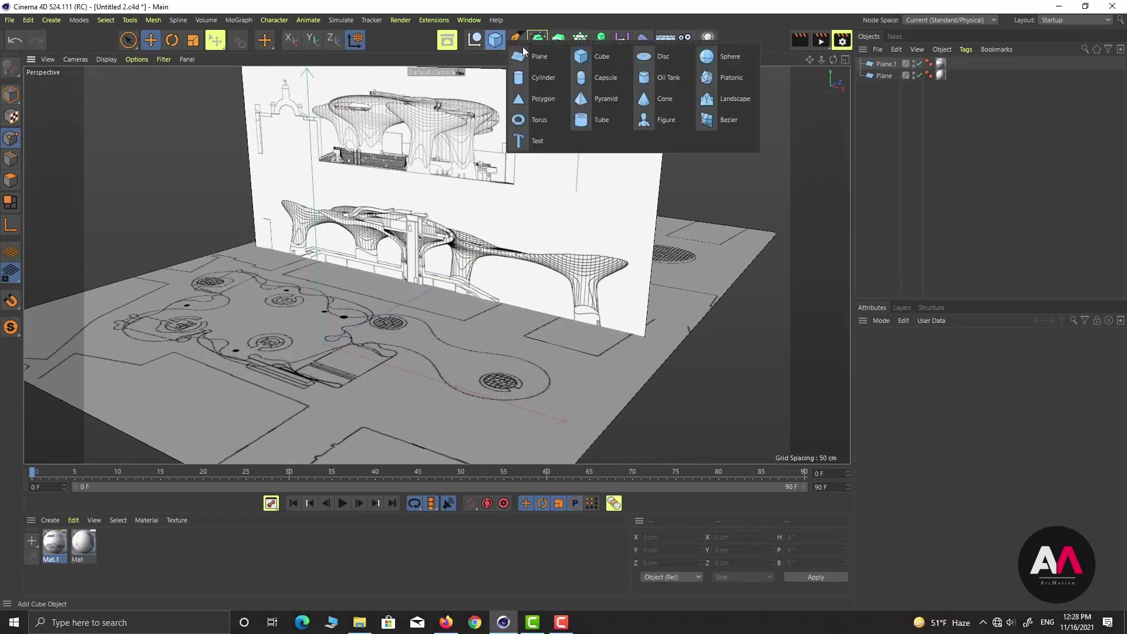
left_click(540, 77)
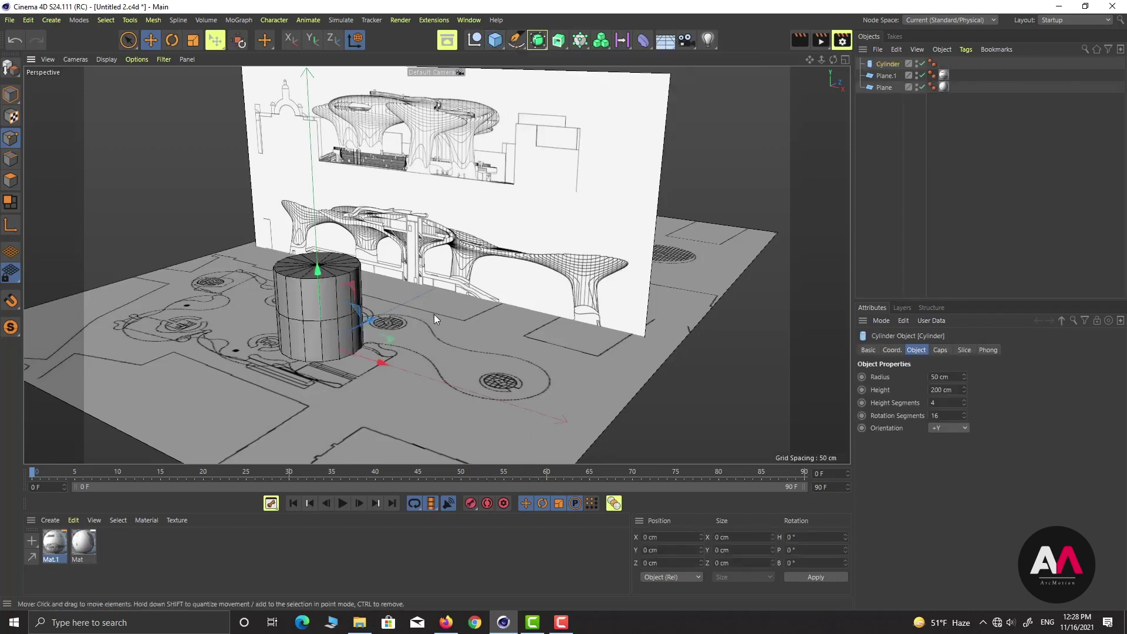
Step: Centre the cylinder on the round column at the plan's far +X end in the top view and set its radius to 17 cm
left_click(845, 59)
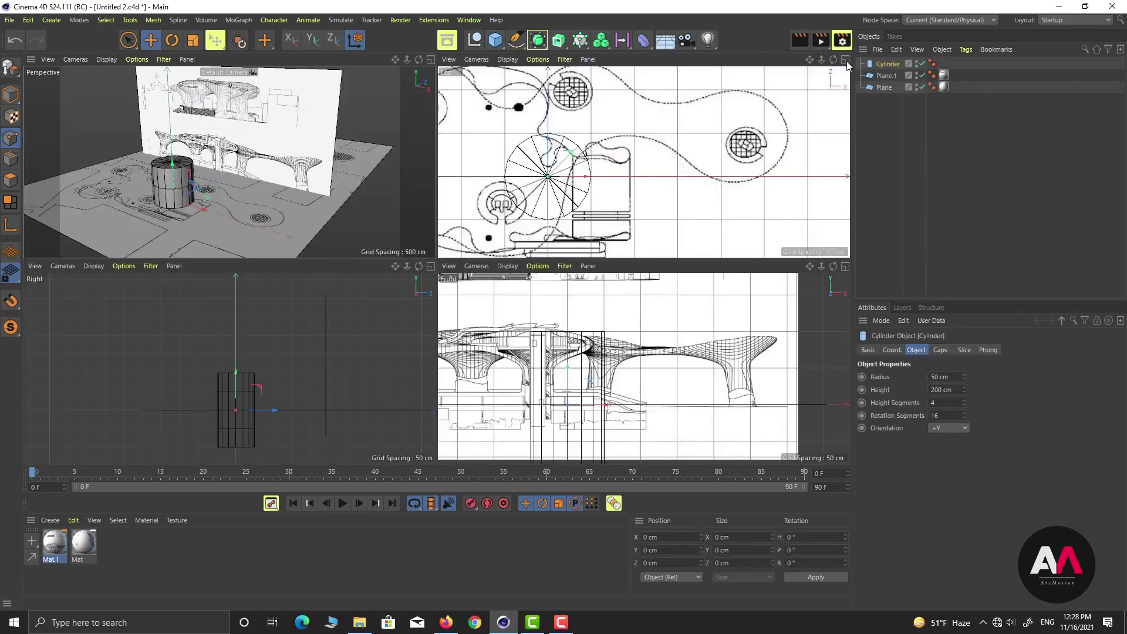
left_click(845, 59)
mouse_move(370, 262)
left_mouse_down()
mouse_move(713, 206)
mouse_move(712, 240)
left_mouse_up()
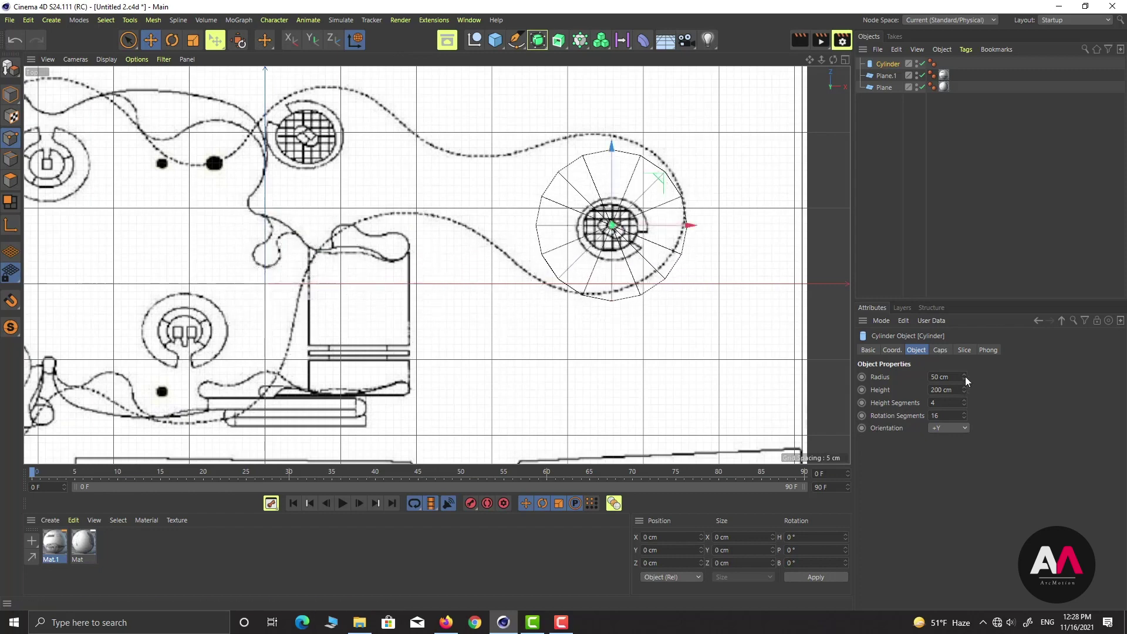
left_click_drag(965, 377, 907, 389)
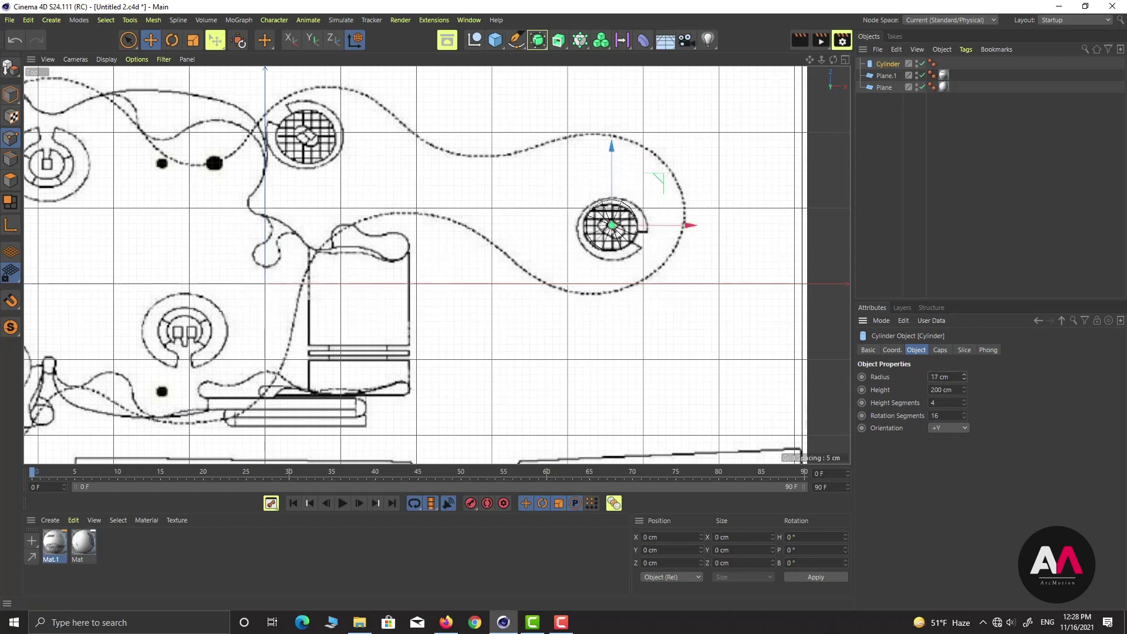
scroll(767, 322, "up", 3)
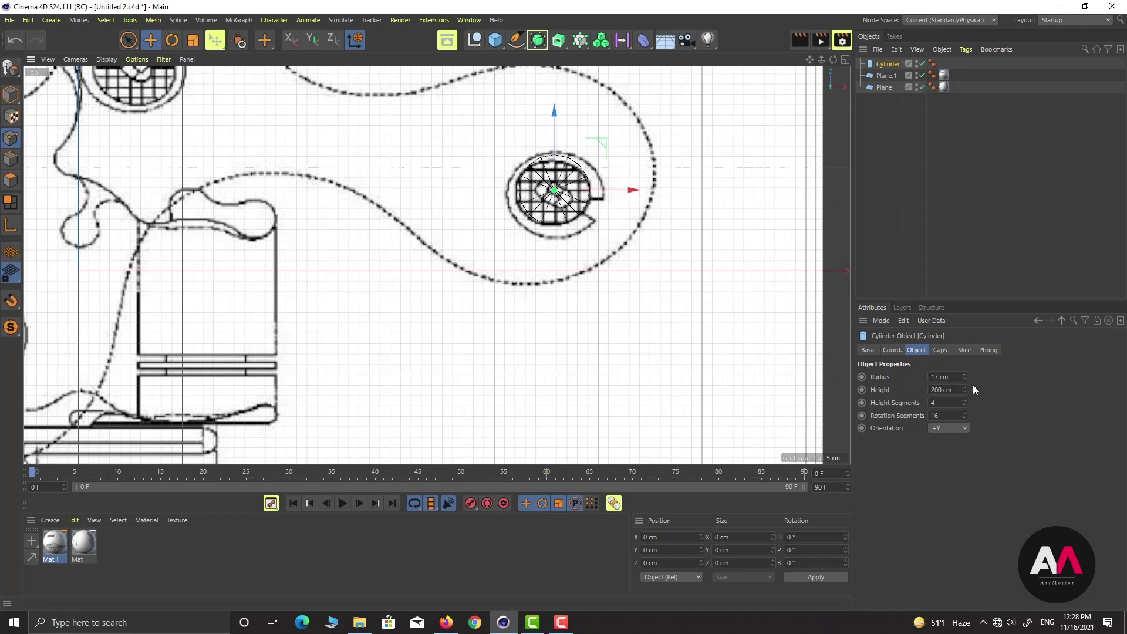
Step: Shorten the cylinder to about 49 cm in the front view and stand it on the elevation's ground line at the end column
left_click(845, 59)
left_click(845, 274)
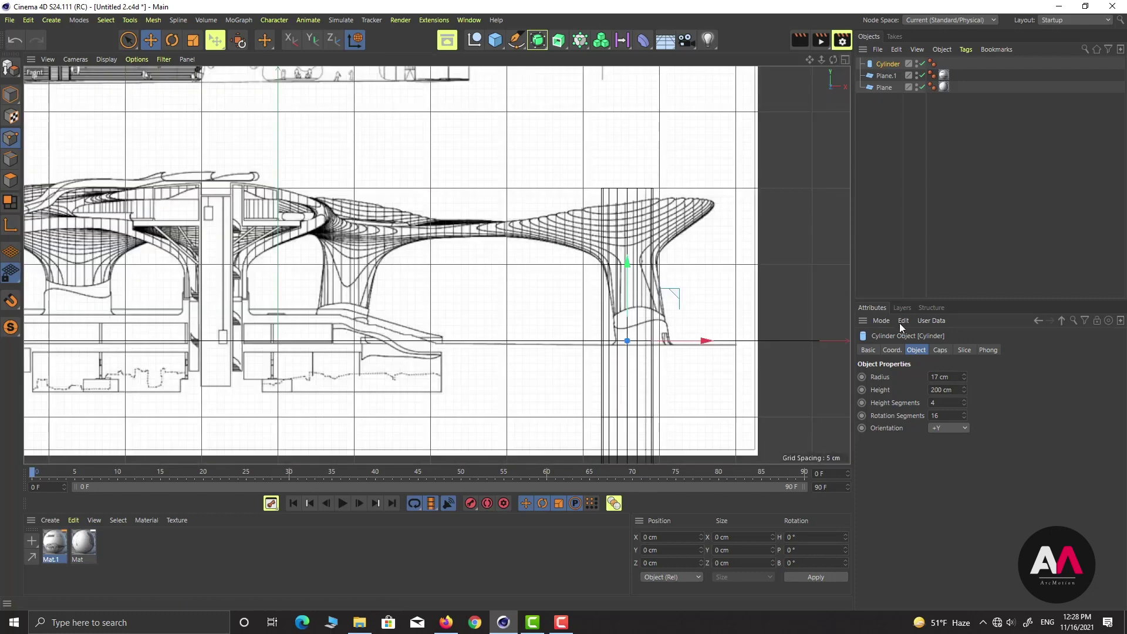
left_click_drag(964, 390, 963, 432)
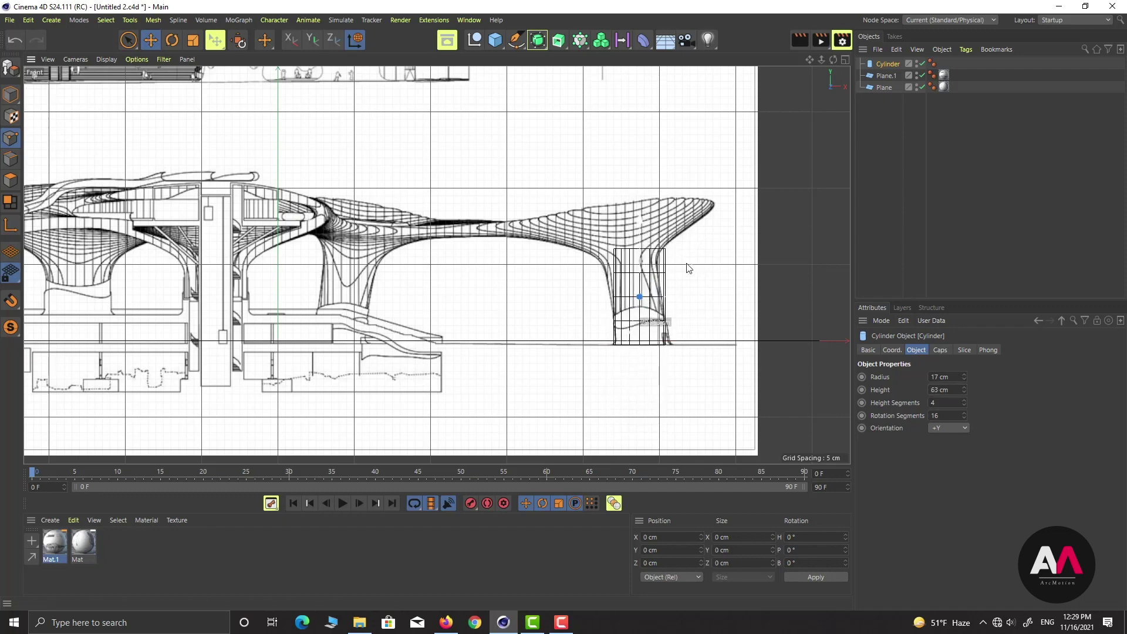
scroll(699, 260, "up", 3)
scroll(706, 260, "up", 1)
left_click_drag(963, 388, 963, 397)
left_click_drag(611, 263, 613, 284)
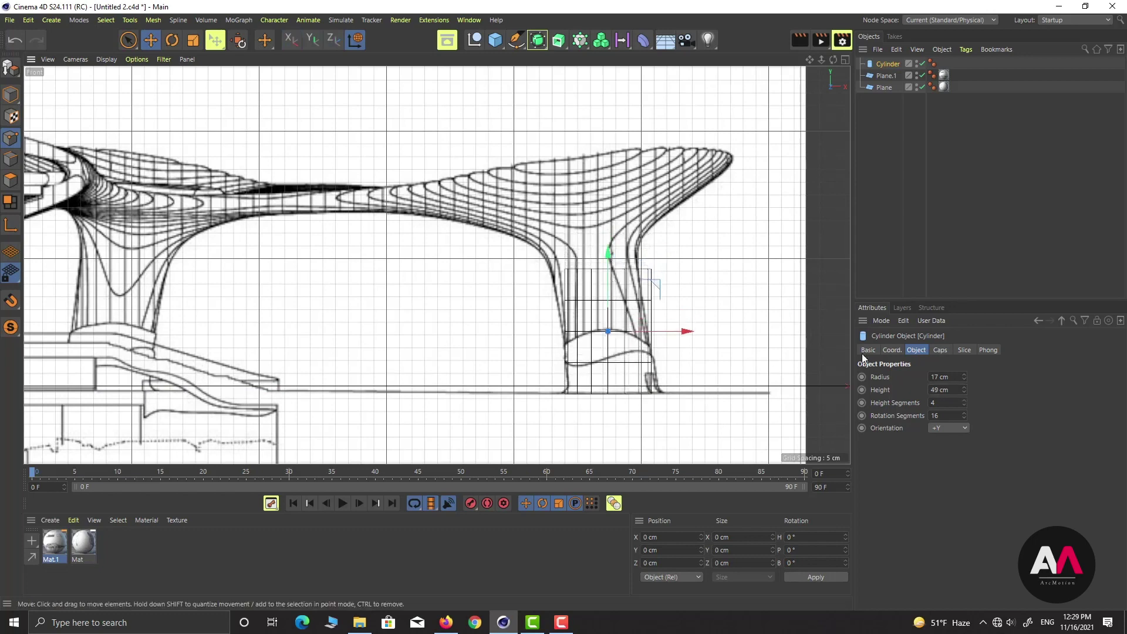
Step: Set the cylinder's height to 50 cm and realign it with the end column and ground line in the front view
left_click(945, 390)
type("50")
key("Return")
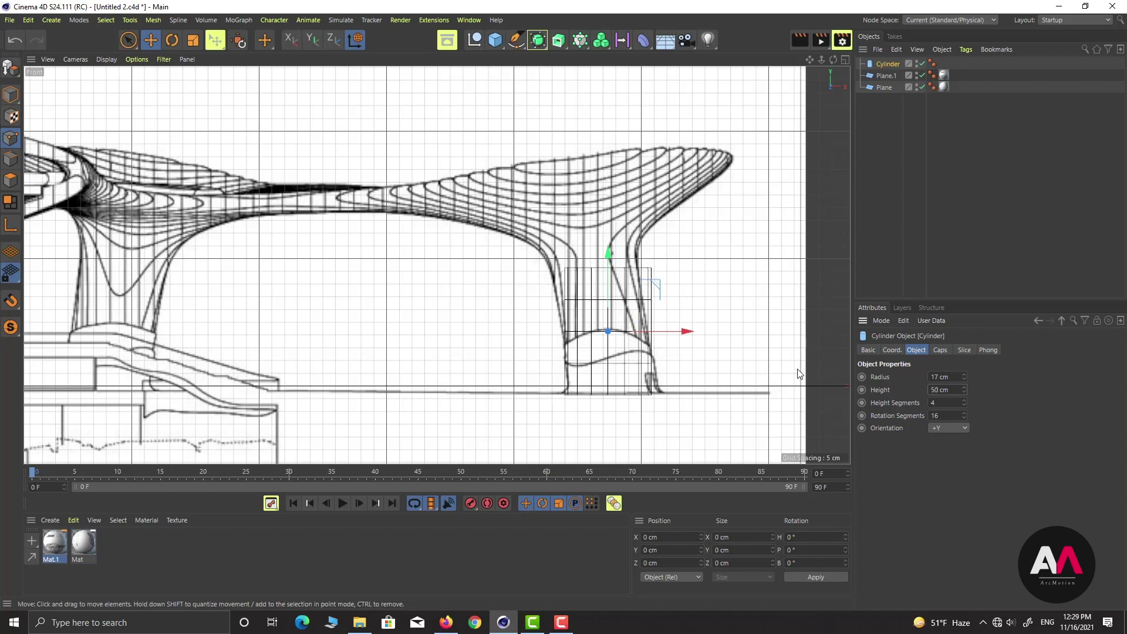
left_click_drag(675, 333, 683, 337)
left_click_drag(621, 302, 621, 297)
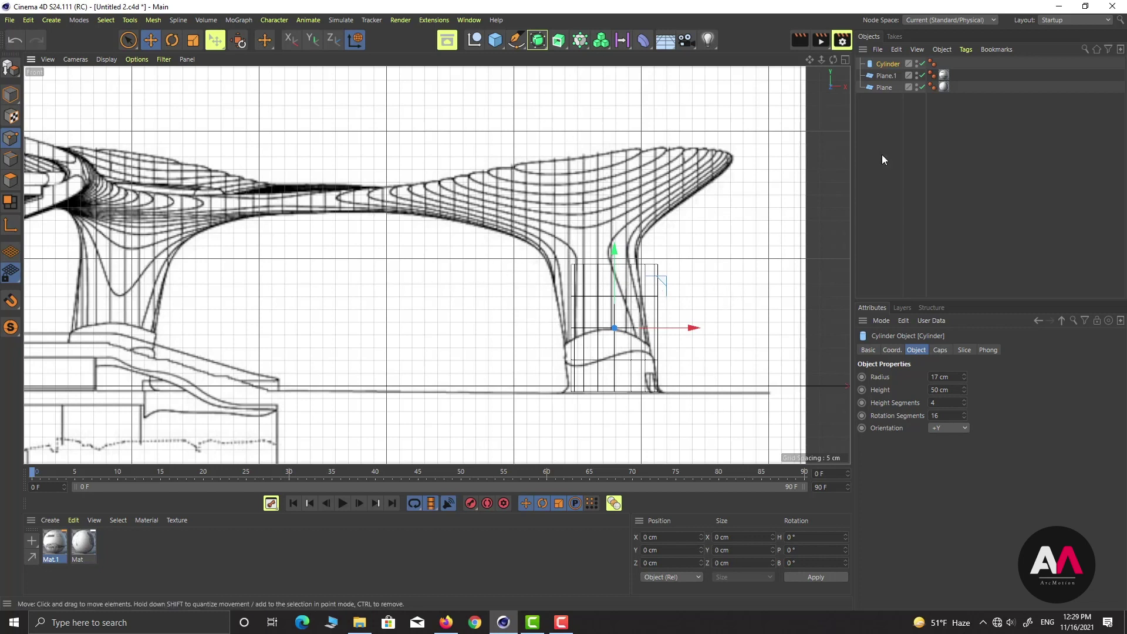
Step: Add a Shear deformer and nest it under the Cylinder as its child
left_click(643, 40)
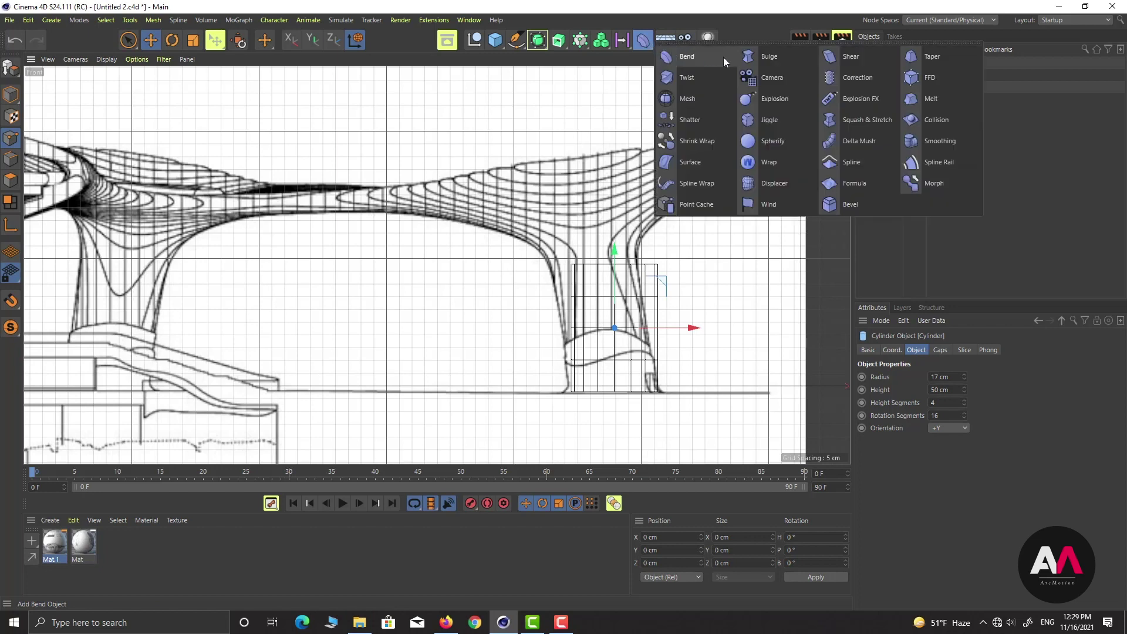
left_click(857, 55, "alt")
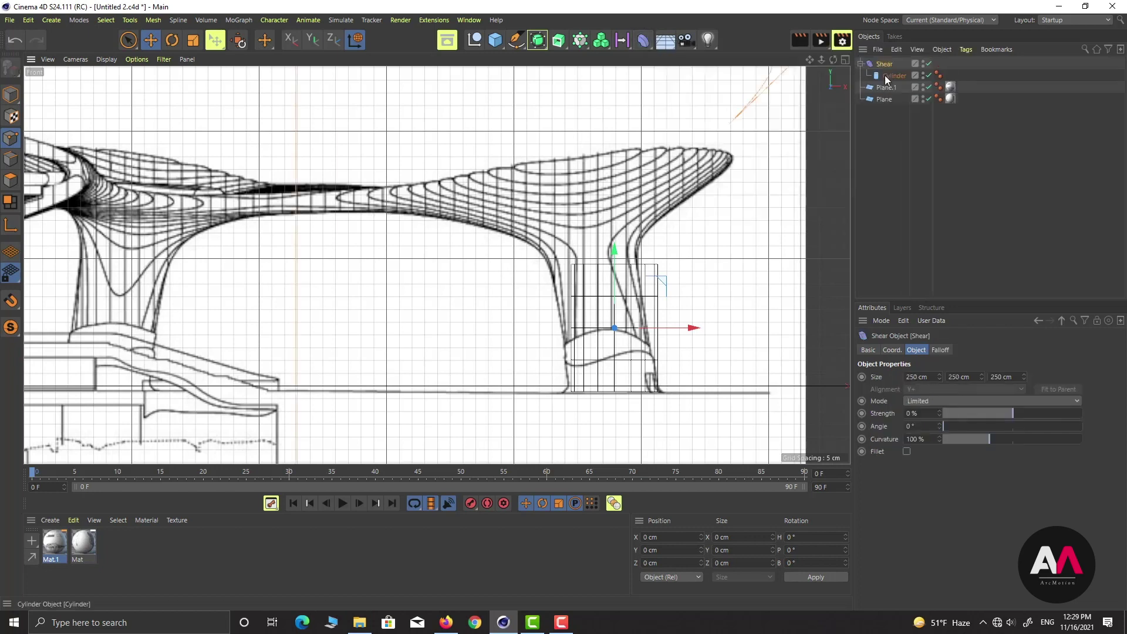
left_click_drag(885, 60, 886, 66)
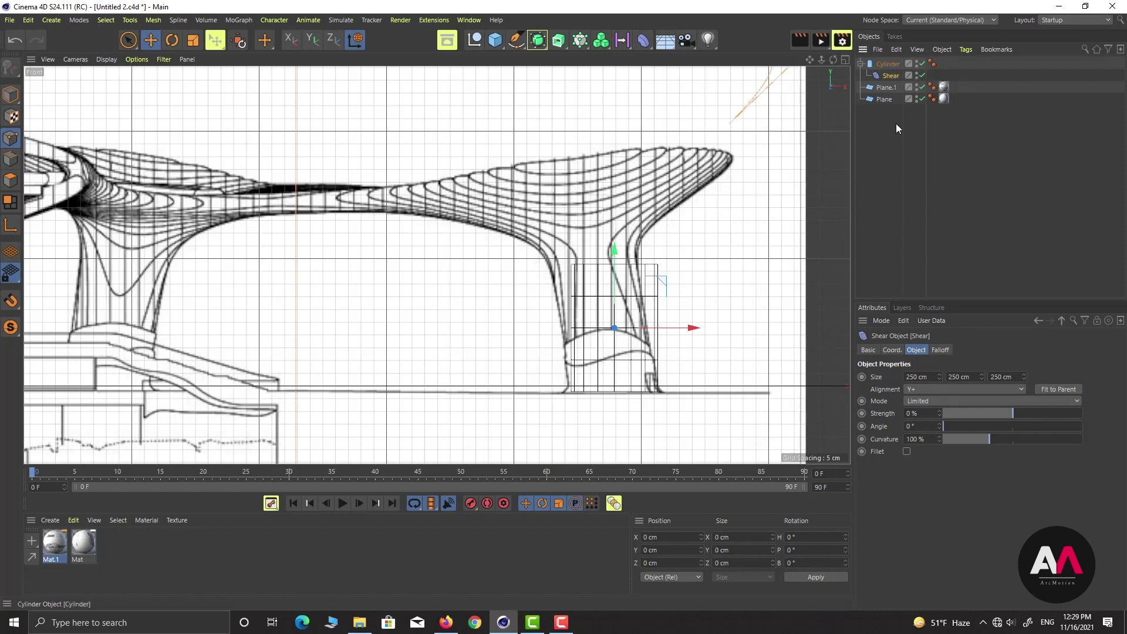
mouse_move(1012, 414)
left_mouse_down()
mouse_move(1034, 413)
mouse_move(1024, 415)
left_mouse_up()
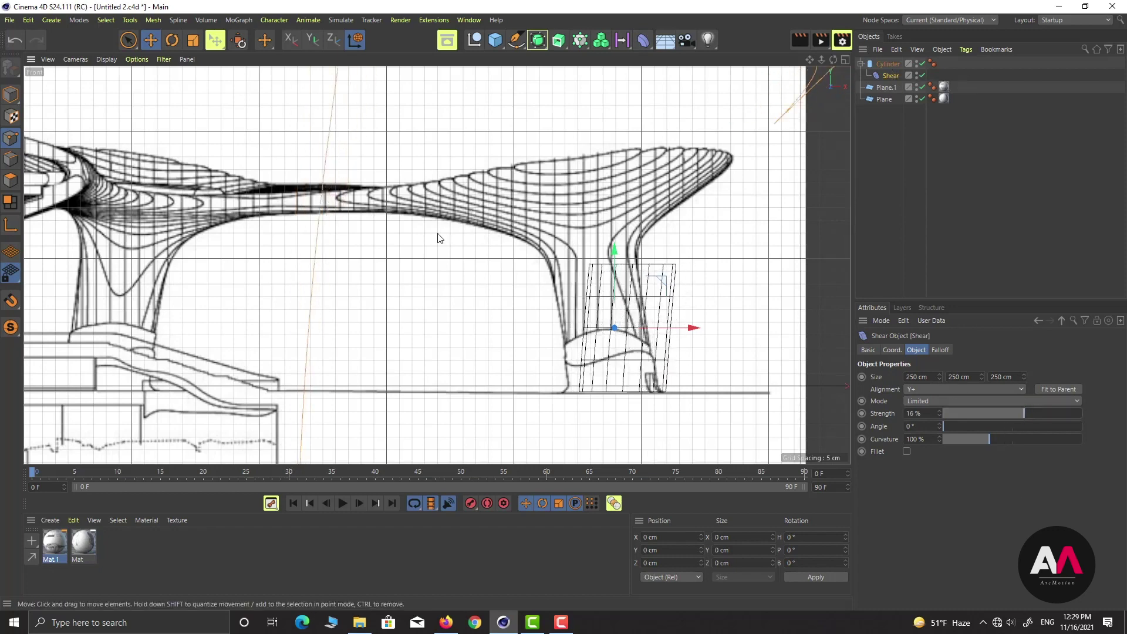
scroll(440, 238, "down", 5)
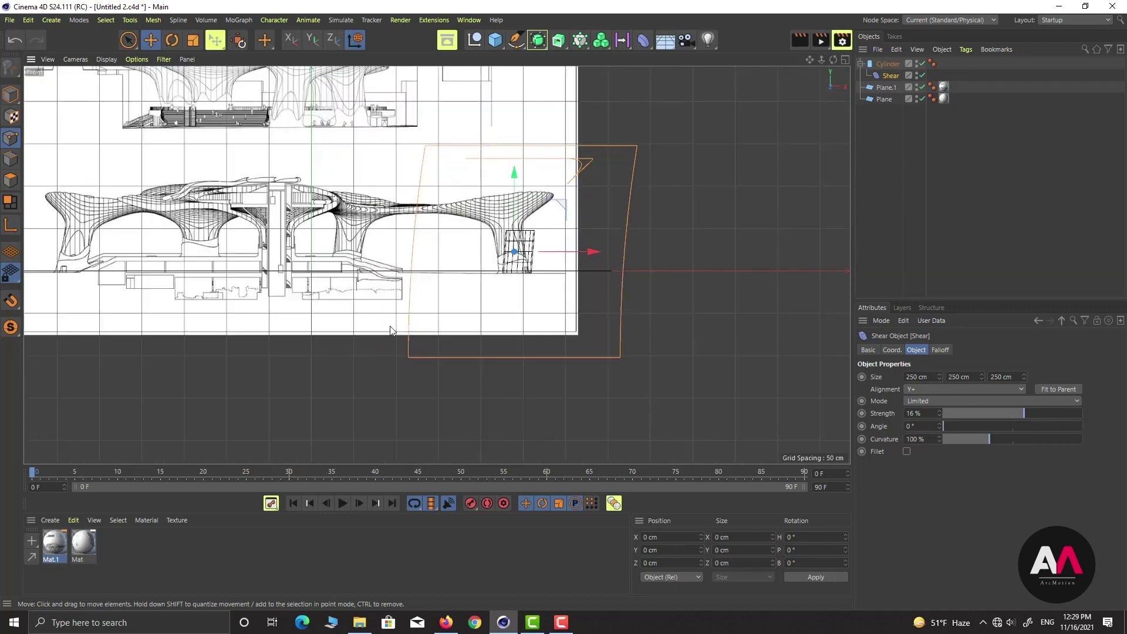
left_click(15, 39)
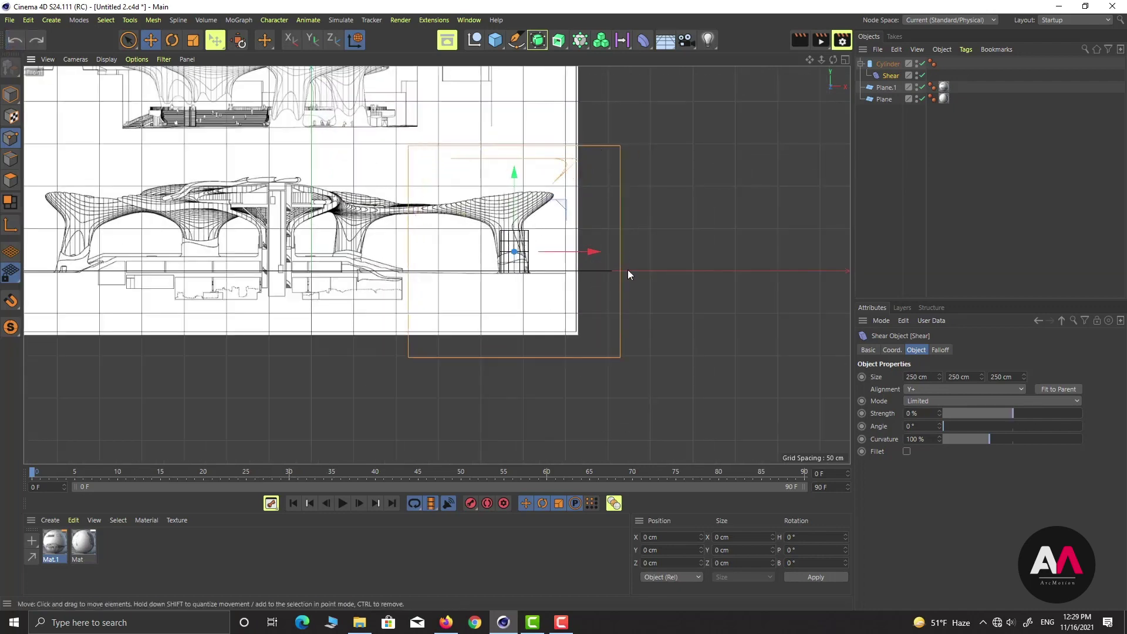
Step: Fit the Shear deformer to its parent cylinder and set its strength to 86% and angle to 199°
left_click(1058, 389)
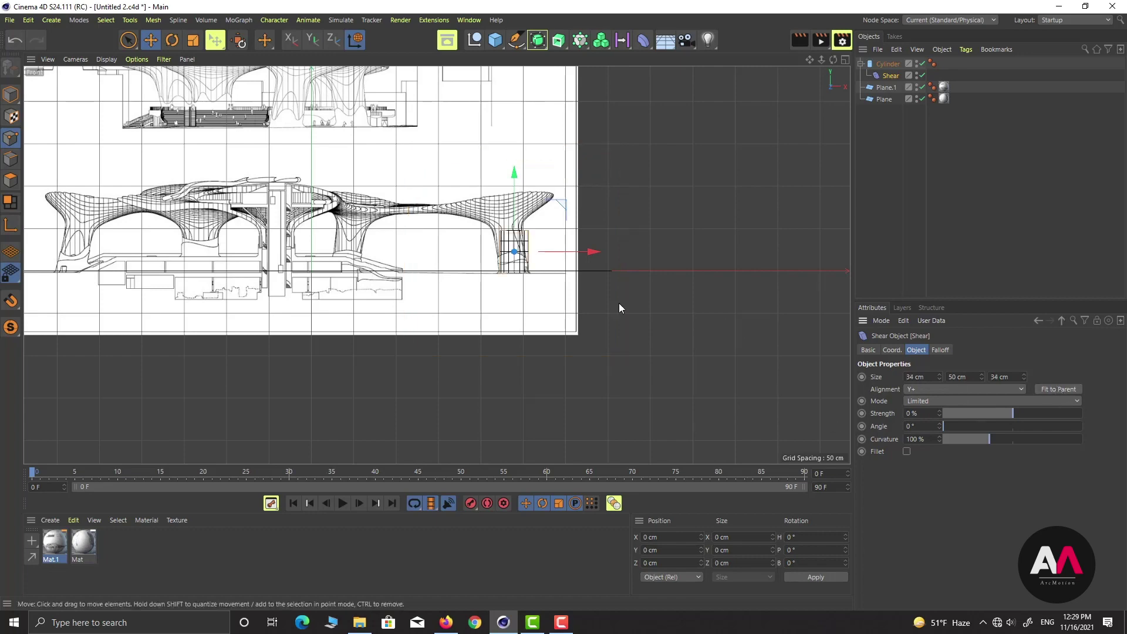
scroll(618, 303, "up", 5)
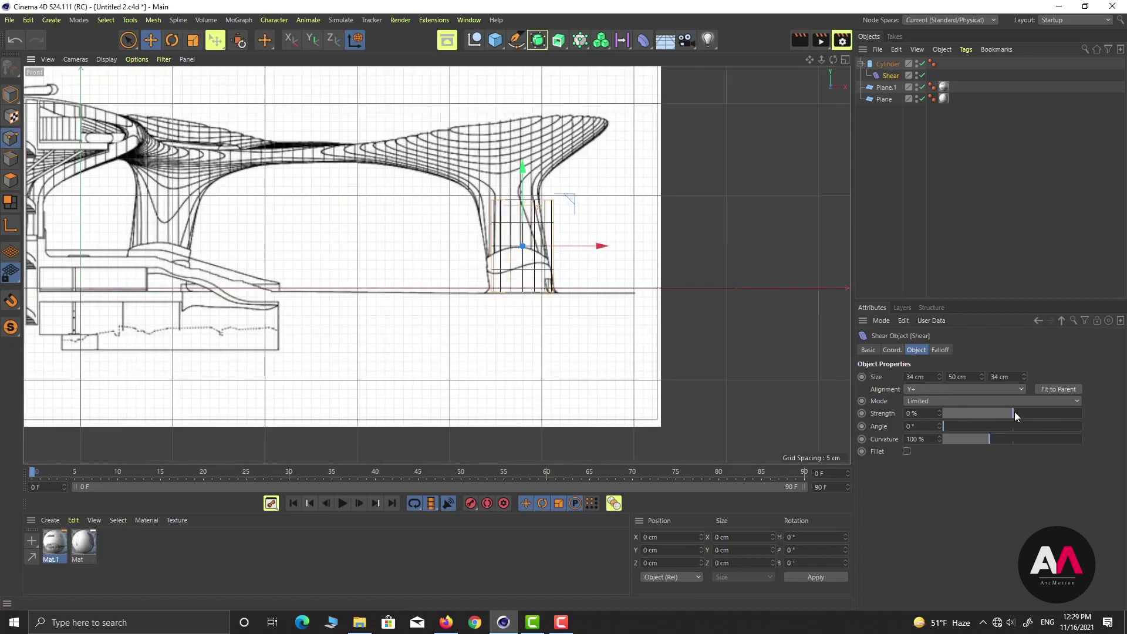
left_click_drag(1014, 411, 1073, 413)
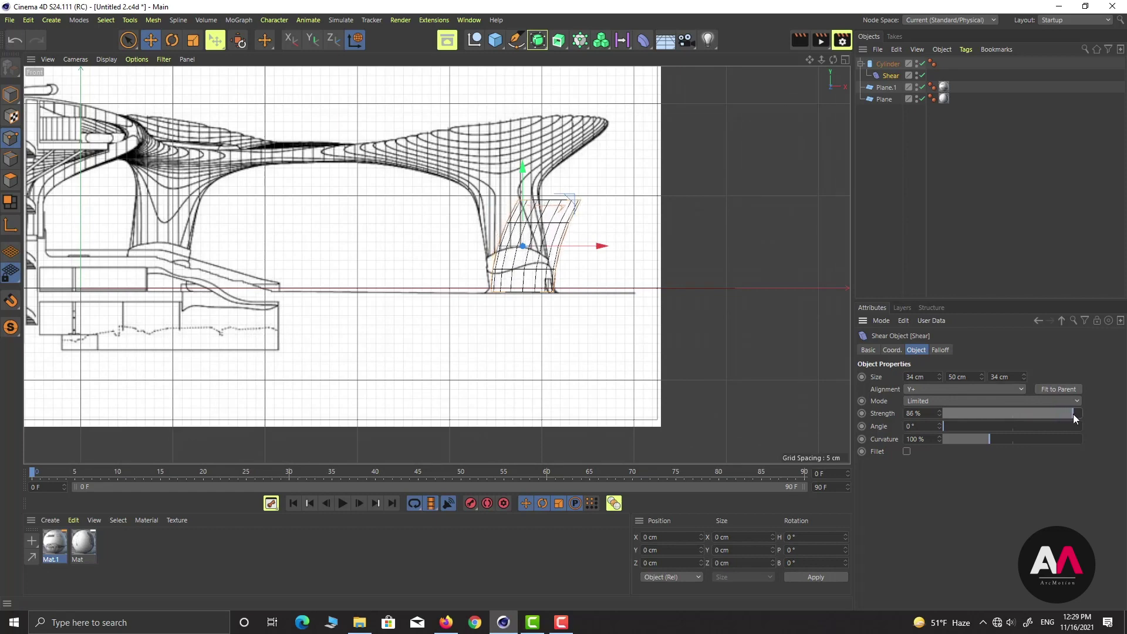
scroll(531, 206, "up", 3)
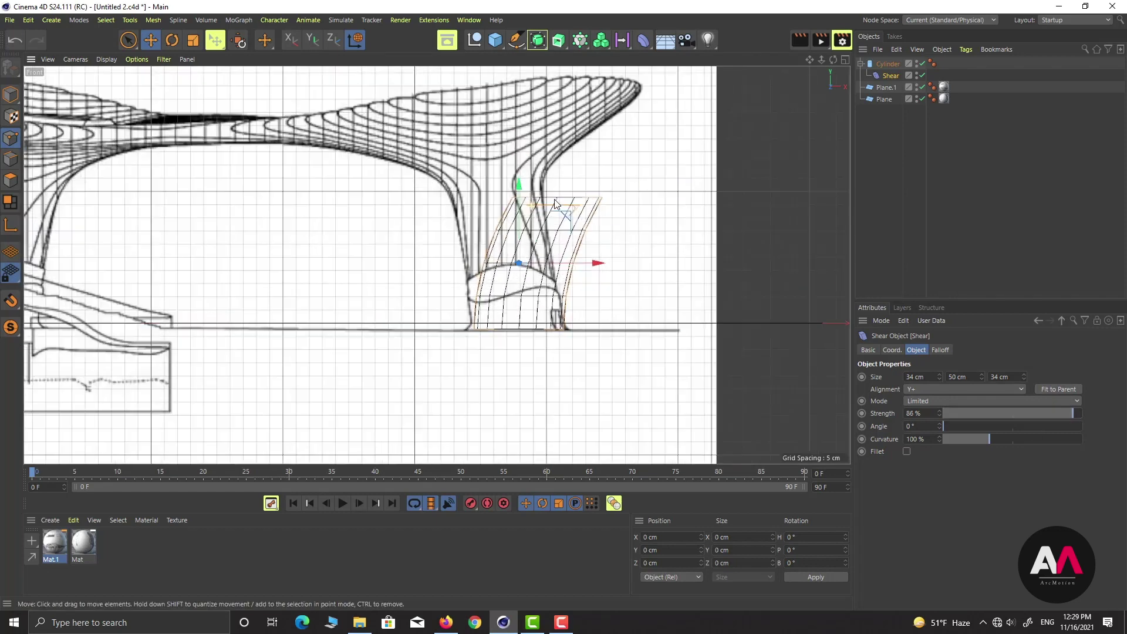
left_click_drag(945, 424, 1020, 426)
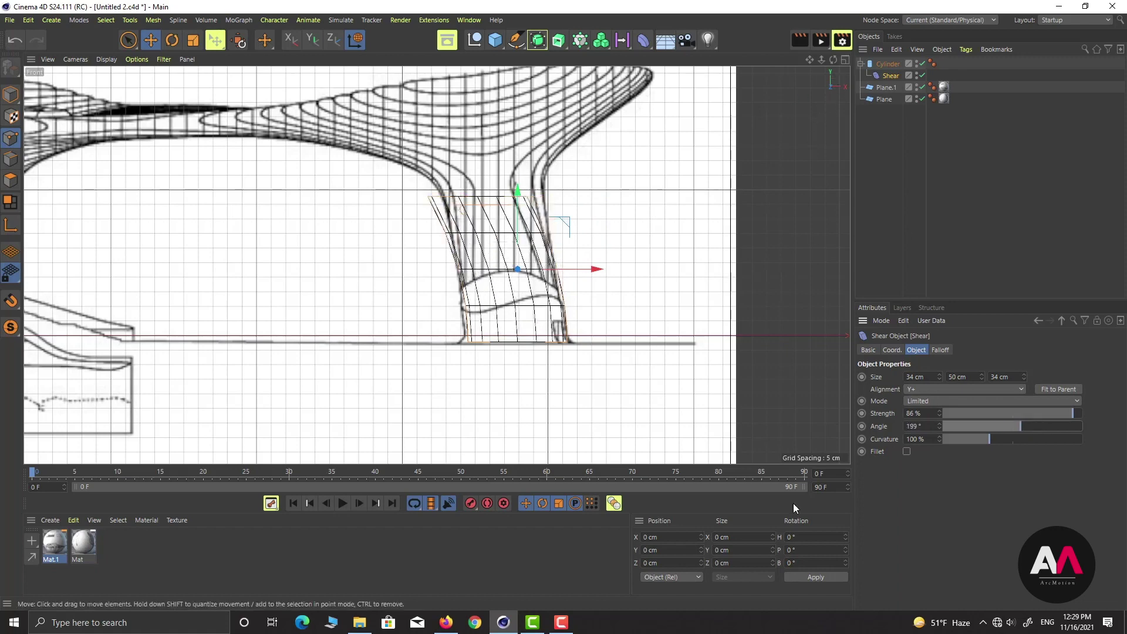
Step: Reduce the Shear strength to 63% while checking the cylinder in the perspective view, and switch to Model mode
left_click(845, 59)
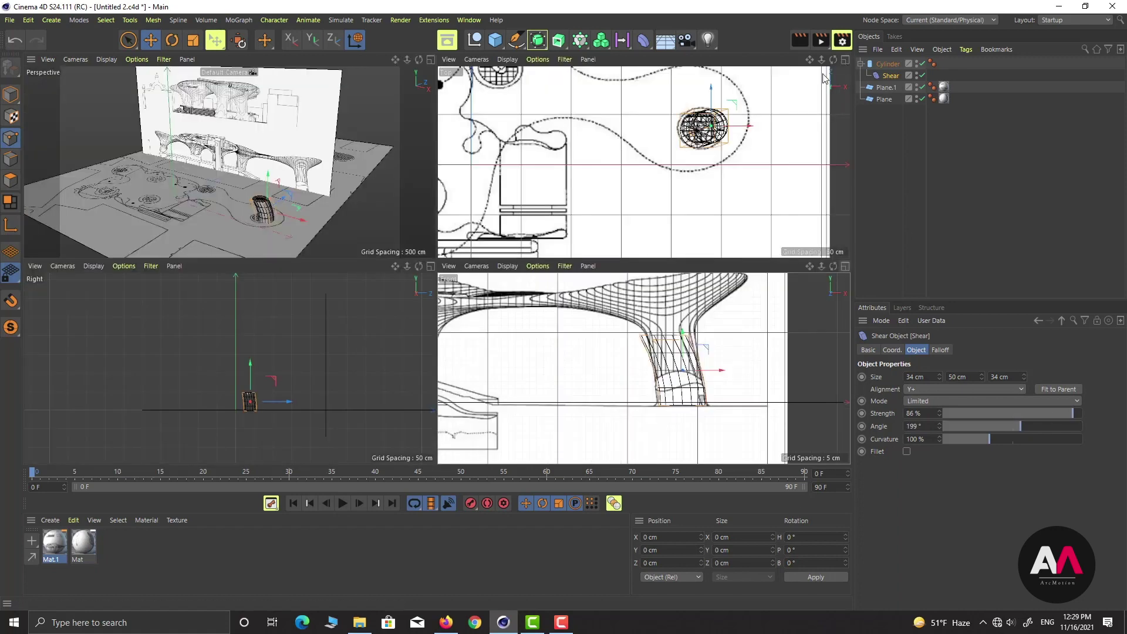
left_click(430, 59)
scroll(533, 322, "up", 10)
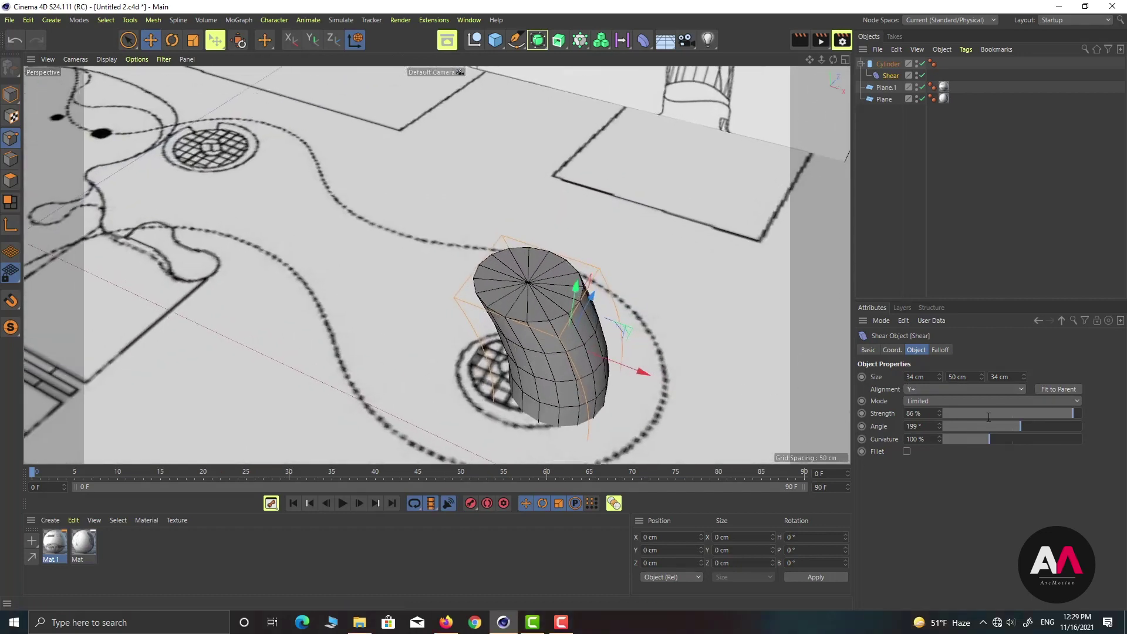
mouse_move(1072, 412)
left_mouse_down()
mouse_move(995, 415)
mouse_move(1057, 419)
left_mouse_up()
left_click_drag(554, 353, 543, 308, "alt")
left_click(13, 96)
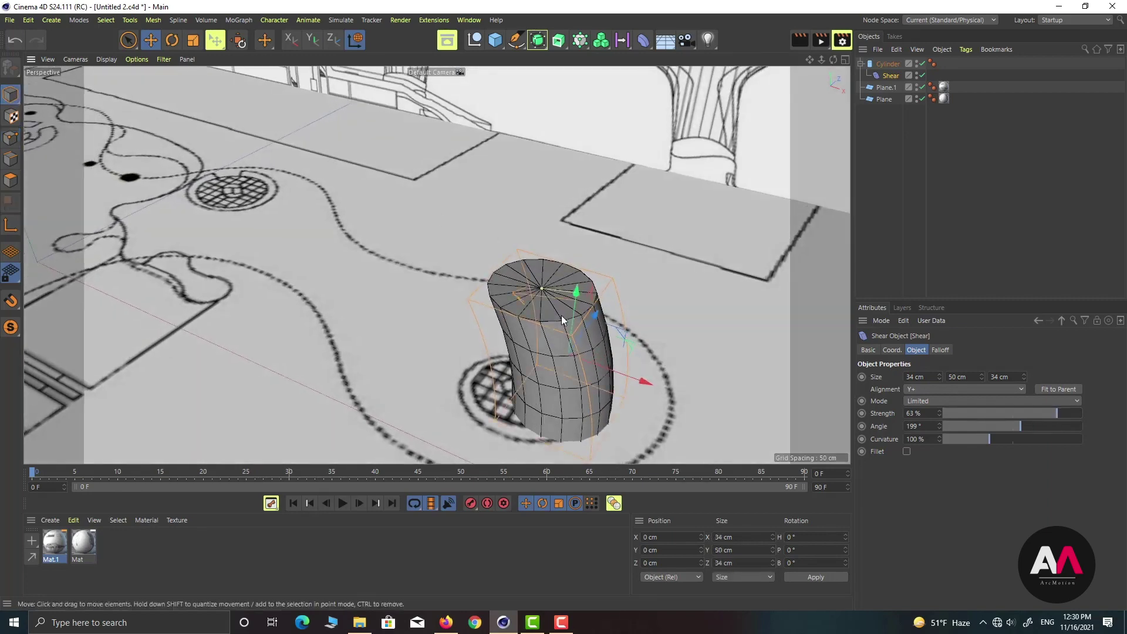
right_click(585, 333)
left_click(658, 14)
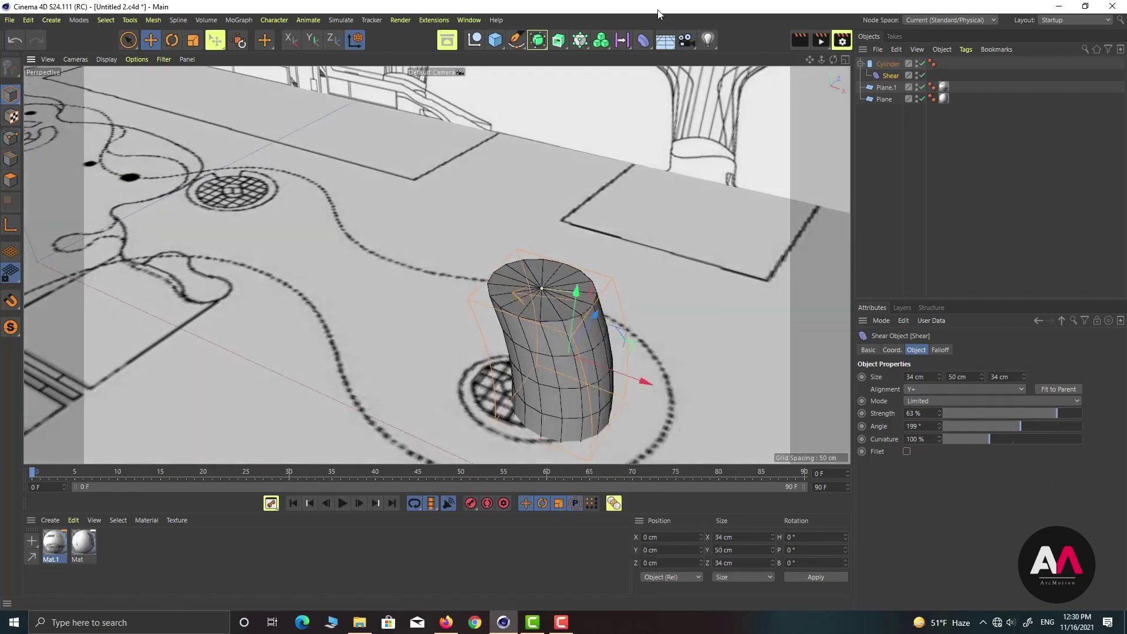
Step: Set the Shear deformer's angle to 157°, strength to 65% and curvature to 0% for a straight leaning column
mouse_move(1020, 429)
left_mouse_down()
mouse_move(1031, 427)
mouse_move(1004, 424)
left_mouse_up()
left_click_drag(604, 232, 543, 351, "alt")
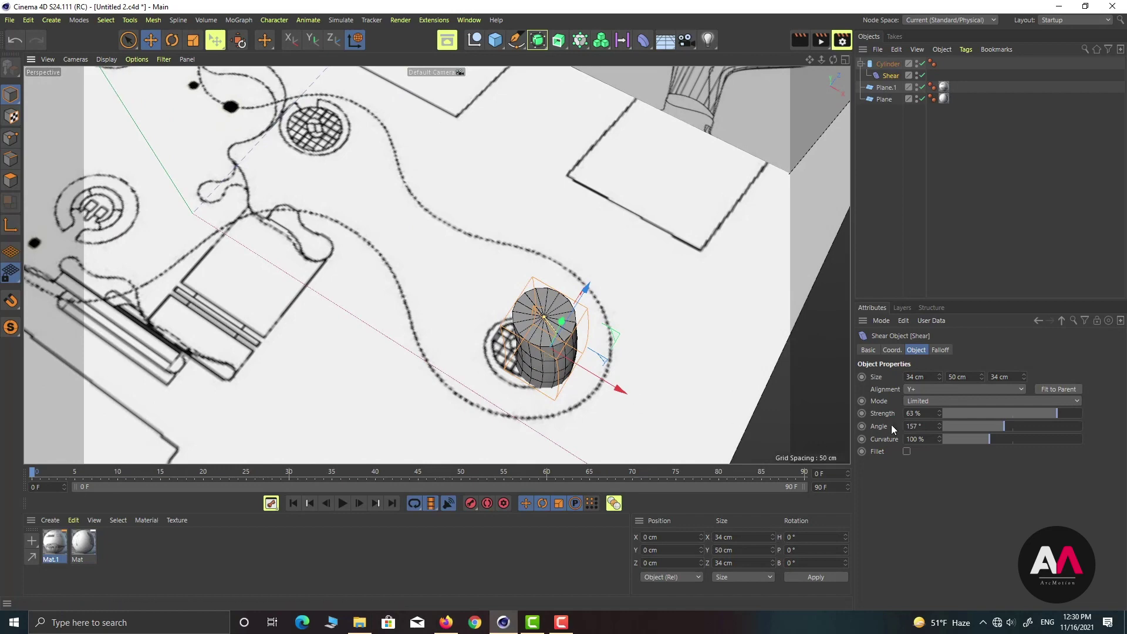
left_click_drag(1054, 413, 1059, 414)
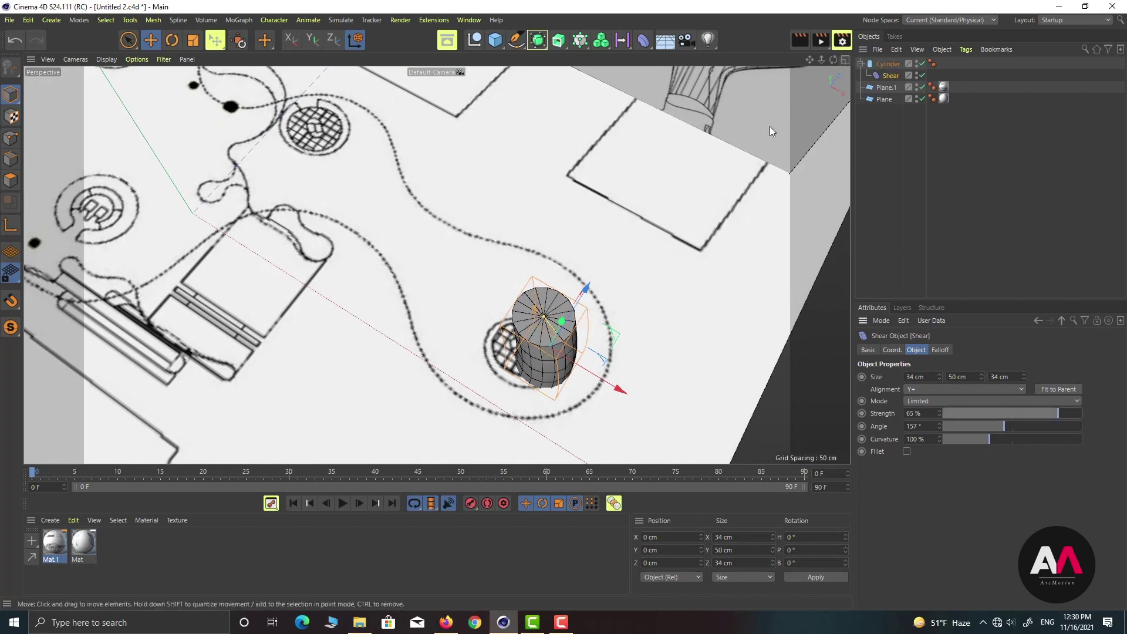
left_click_drag(546, 264, 584, 279, "alt")
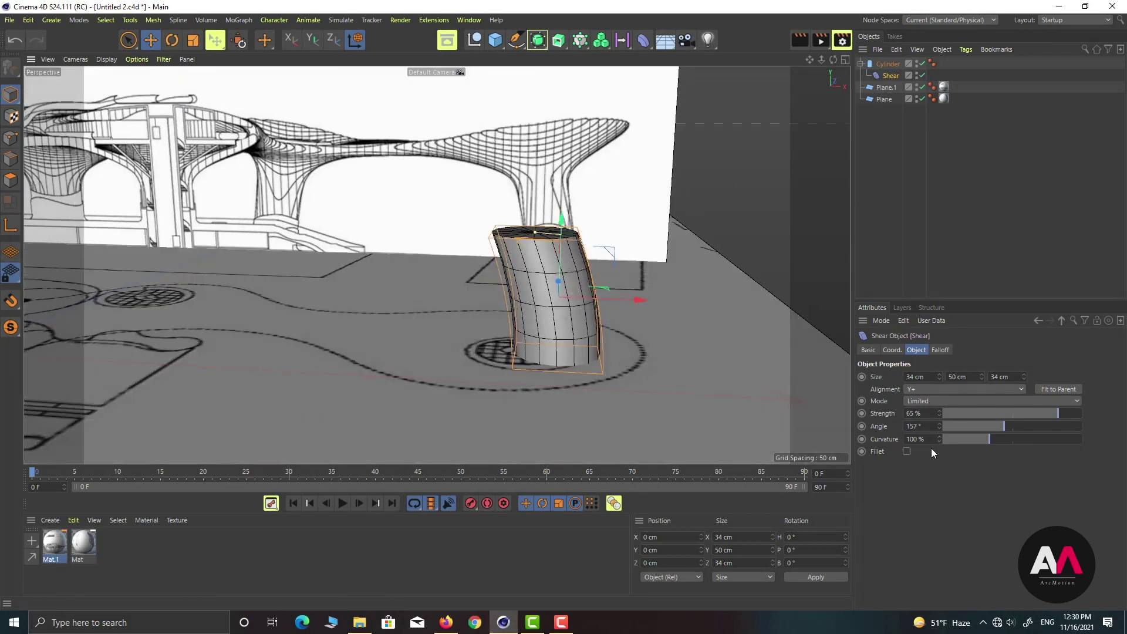
left_click_drag(993, 444, 924, 438)
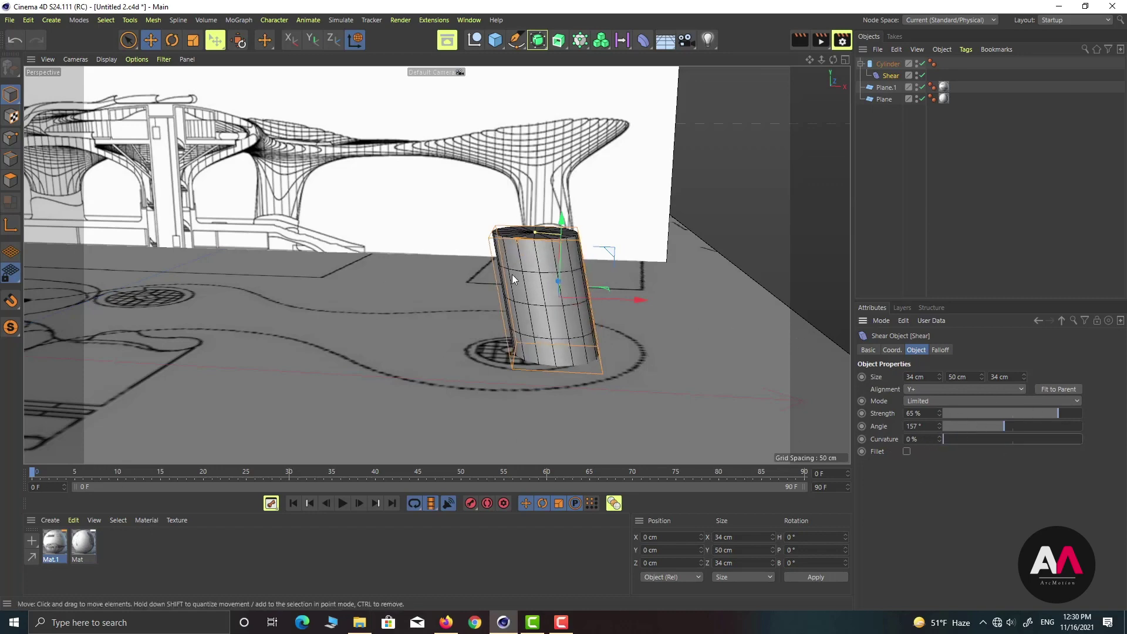
left_click_drag(481, 281, 506, 291, "alt")
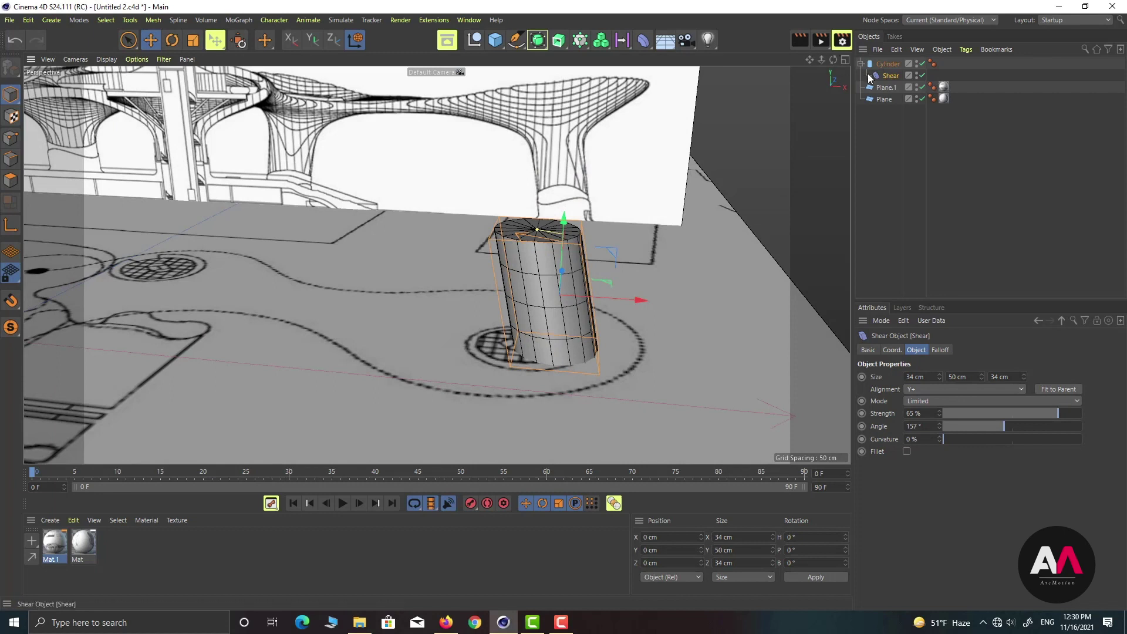
Step: Duplicate the Cylinder together with its Shear deformer and select the copied cylinder
left_click_drag(884, 65, 875, 65)
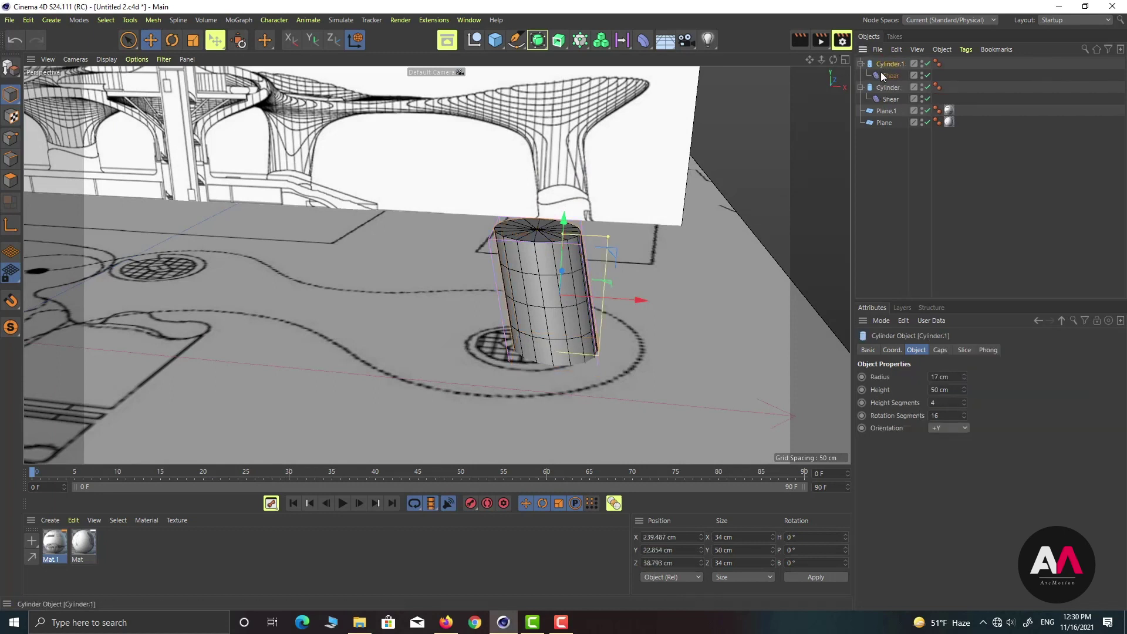
left_click(882, 75)
left_click(889, 63)
left_click(889, 76)
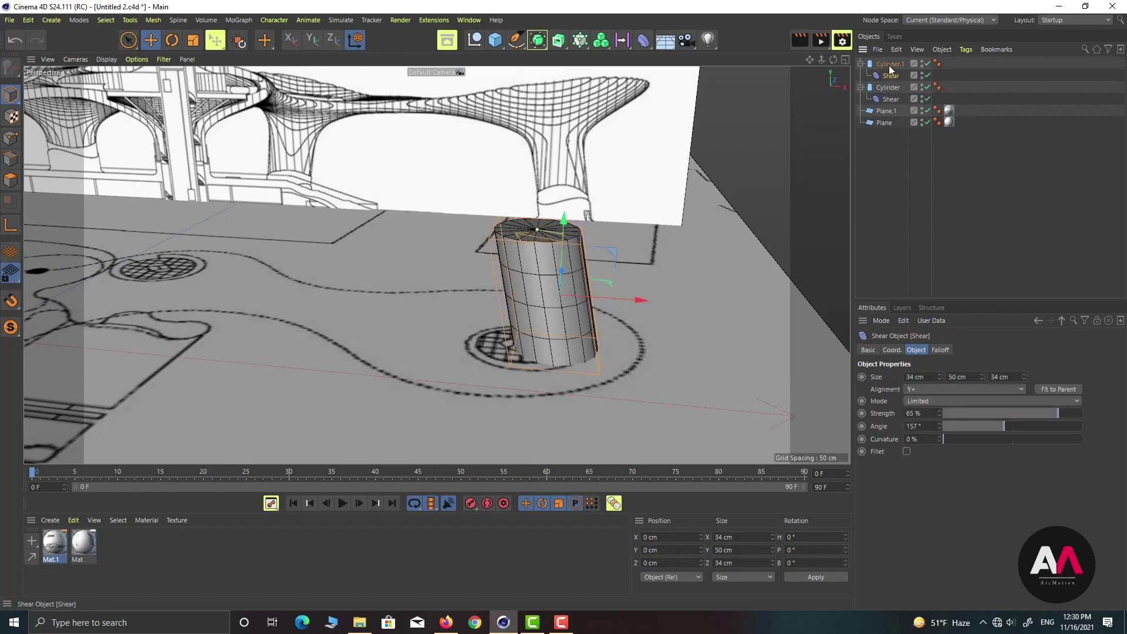
left_click(888, 63)
mouse_move(646, 229)
left_mouse_down("alt")
mouse_move(585, 242)
mouse_move(652, 217)
left_mouse_up("alt")
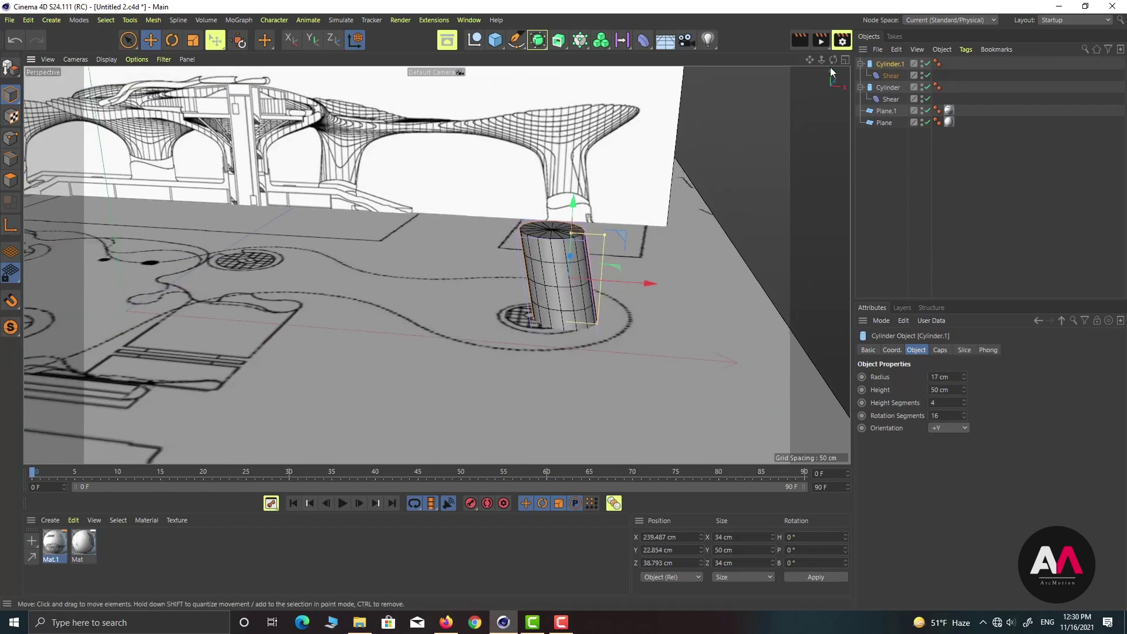
Step: Move the copied cylinder in the top view onto the neighbouring gridded round column, at about X 35.7 cm, Z 93.8 cm
left_click(845, 59)
left_click(843, 60)
scroll(672, 315, "down", 3)
scroll(618, 218, "up", 2)
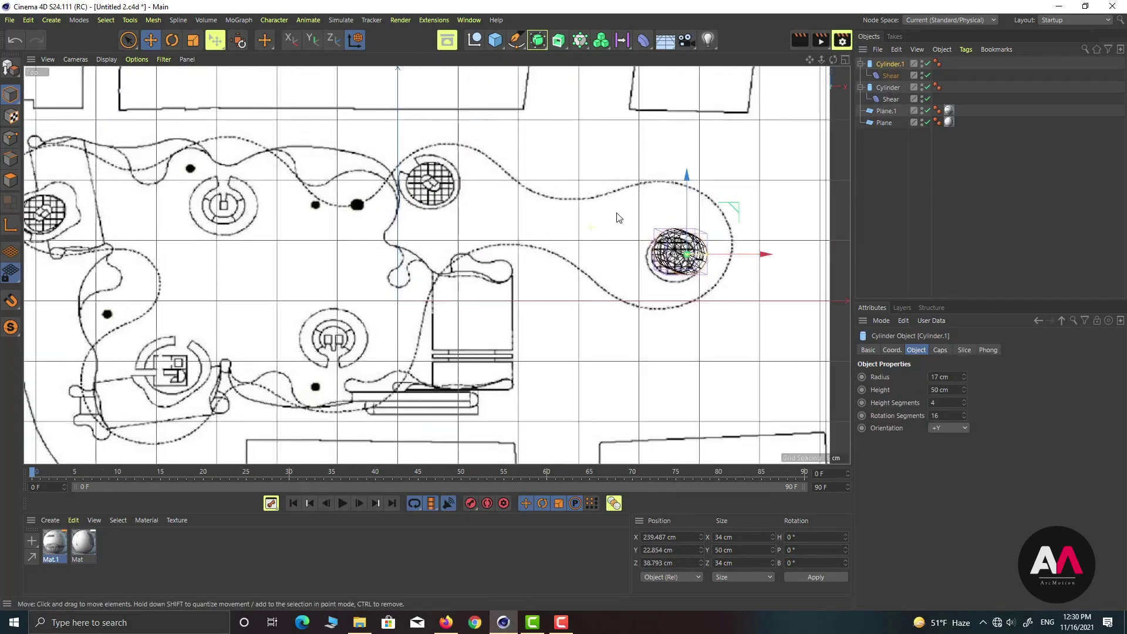
left_click_drag(730, 212, 487, 146)
scroll(655, 100, "up", 2)
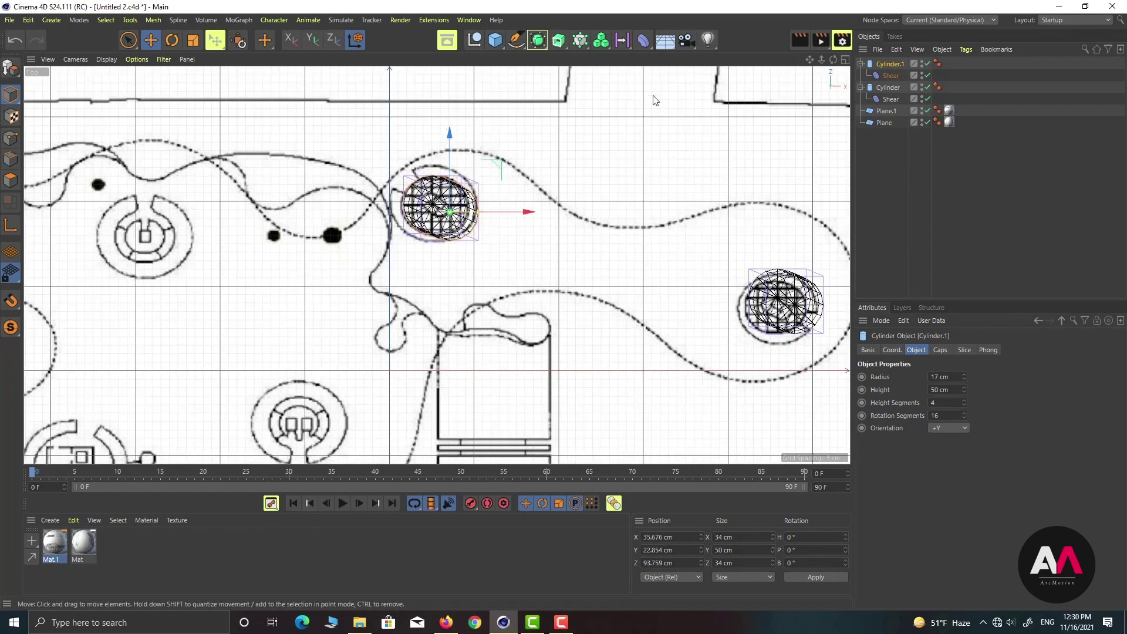
Step: Set the copied cylinder's Shear angle to 318° so it leans like its column in the front elevation
left_click(845, 59)
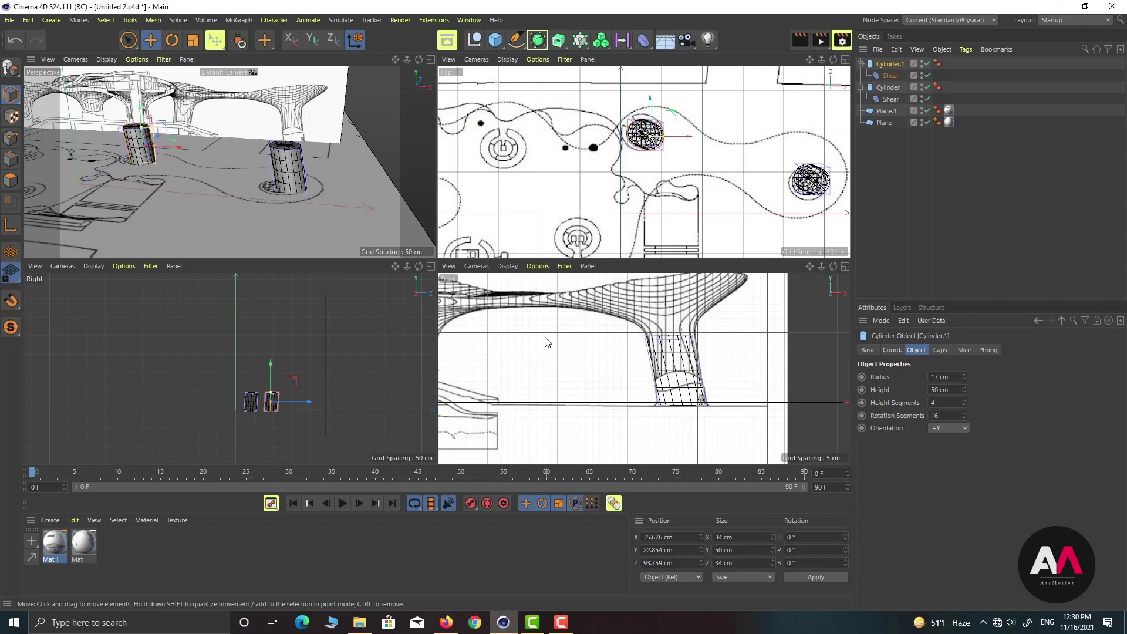
scroll(696, 333, "down", 6)
scroll(531, 342, "up", 5)
scroll(717, 350, "up", 3)
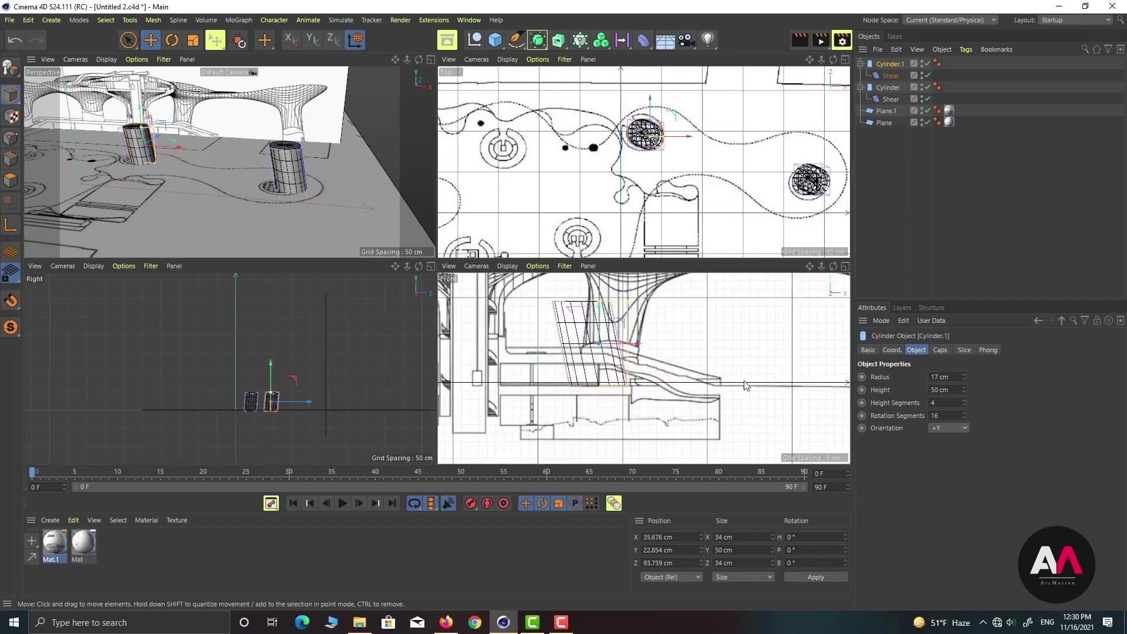
scroll(107, 131, "up", 8)
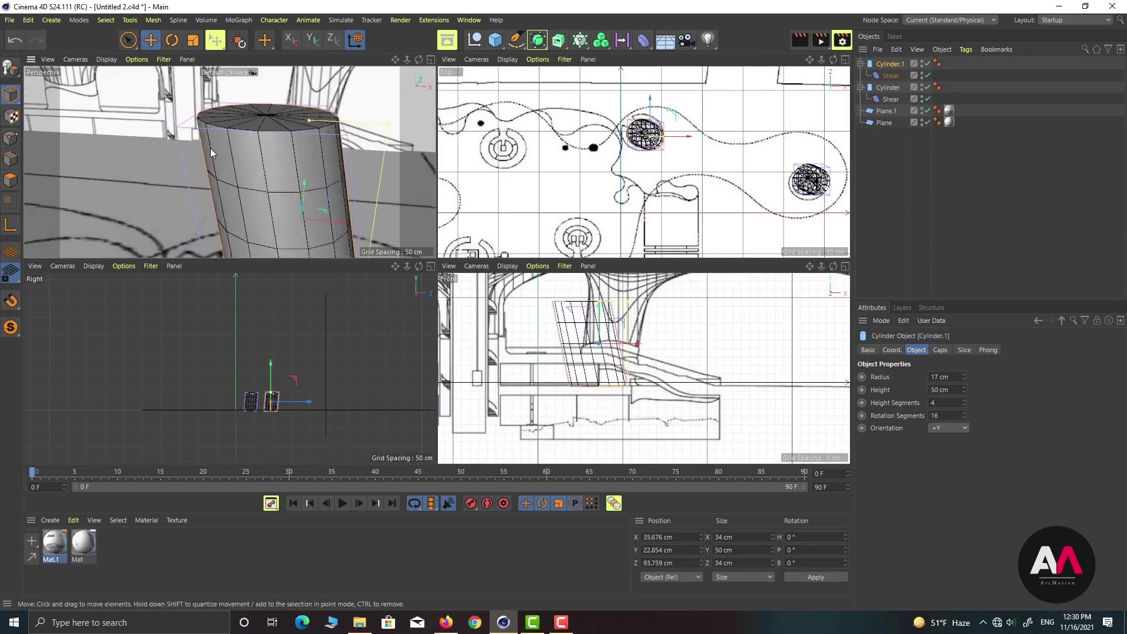
scroll(211, 154, "down", 5)
left_click_drag(192, 177, 426, 160, "alt")
left_click(890, 75)
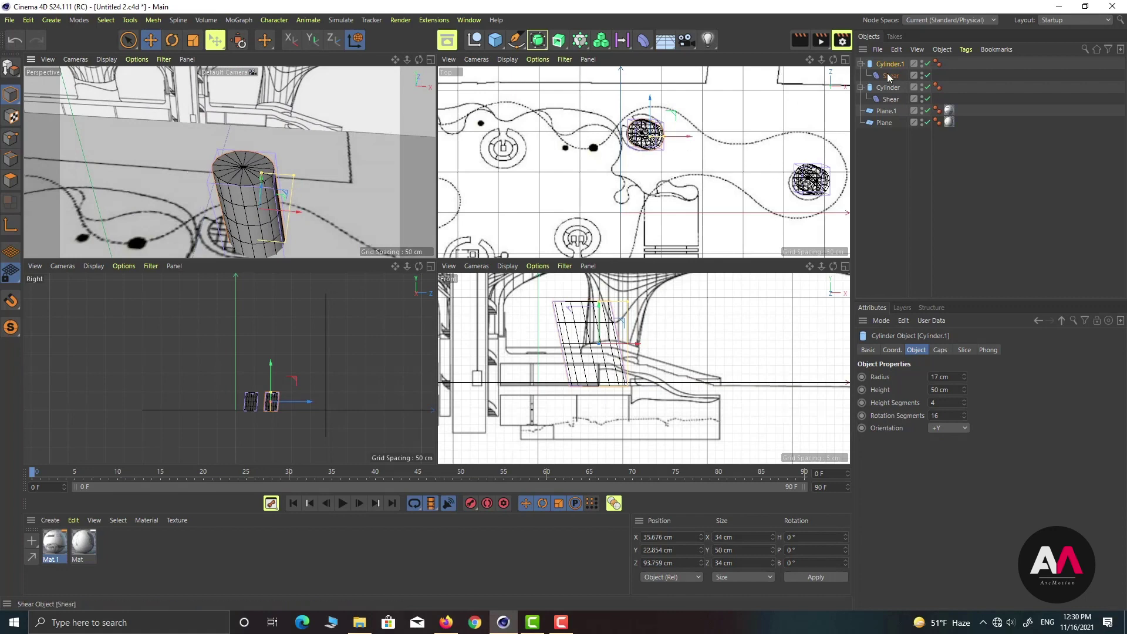
left_click_drag(1004, 430, 1066, 428)
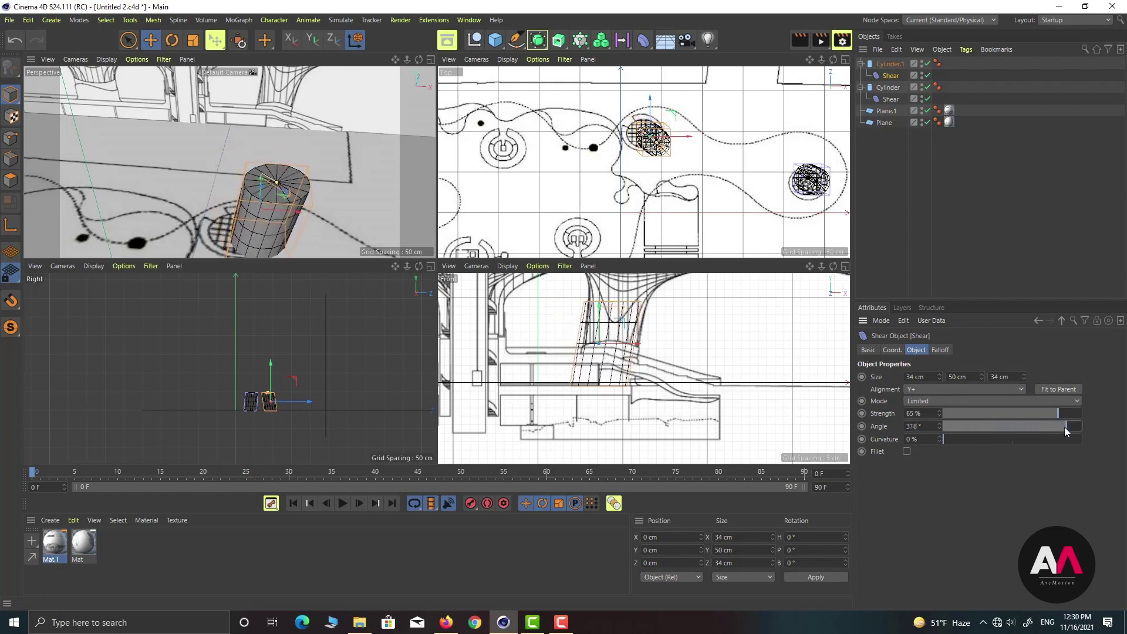
scroll(597, 406, "down", 3)
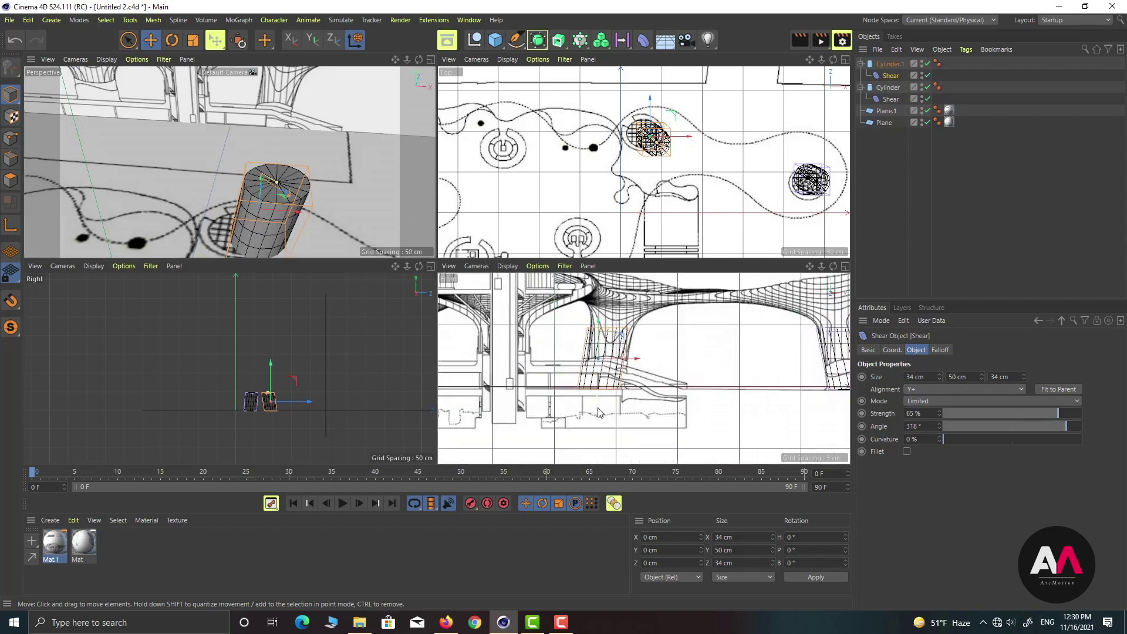
scroll(670, 354, "up", 4)
left_click_drag(598, 362, 602, 363)
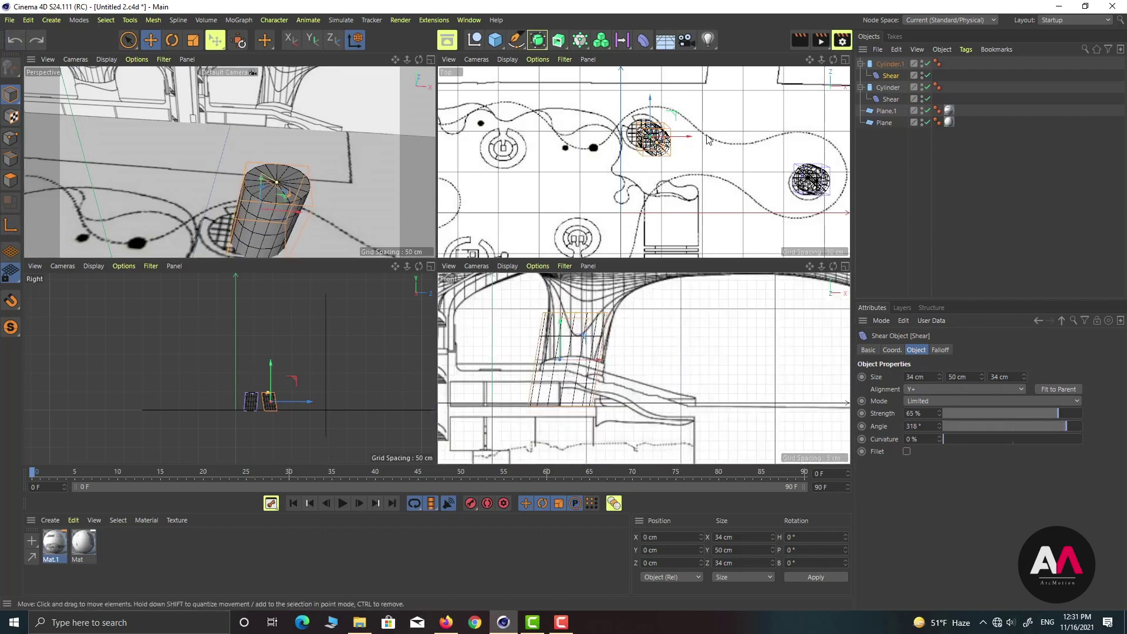
left_click_drag(690, 139, 687, 146)
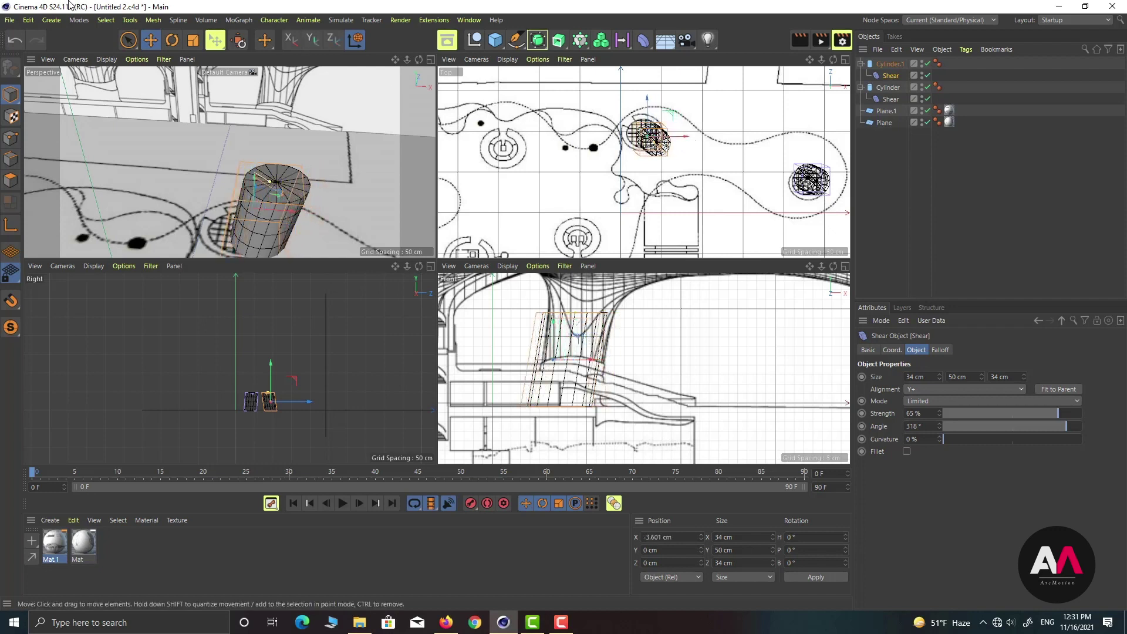
left_click(15, 40)
Step: Move the copied cylinder along X to about 38.2 cm in the front view to align it with the elevation's column
left_click(889, 63)
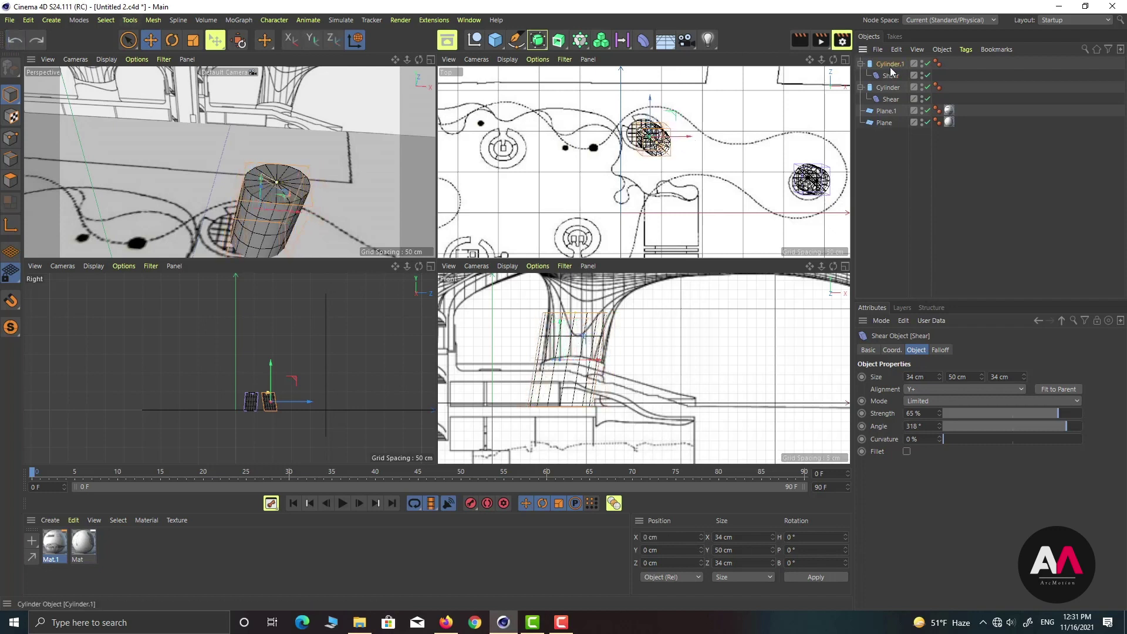
left_click_drag(597, 367, 603, 367)
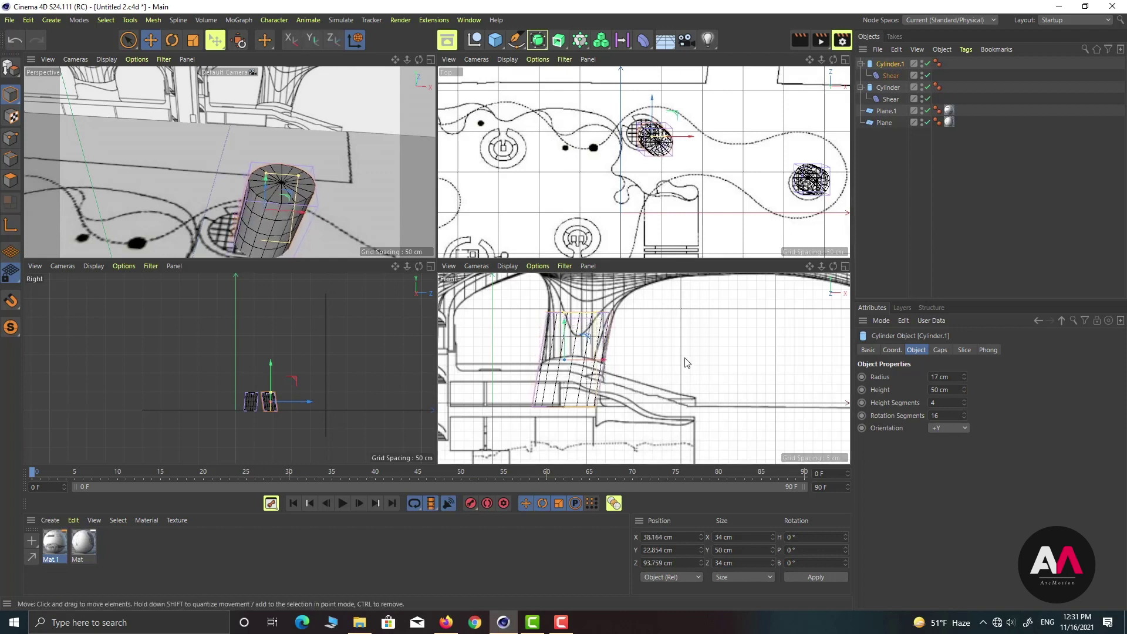
Step: Duplicate Cylinder.1 with its Shear deformer and move the copy in the top view onto the lower round column, about X -56.9 cm, Z -31.5 cm
left_click_drag(358, 166, 311, 147, "alt")
left_click(860, 63)
left_click(861, 76)
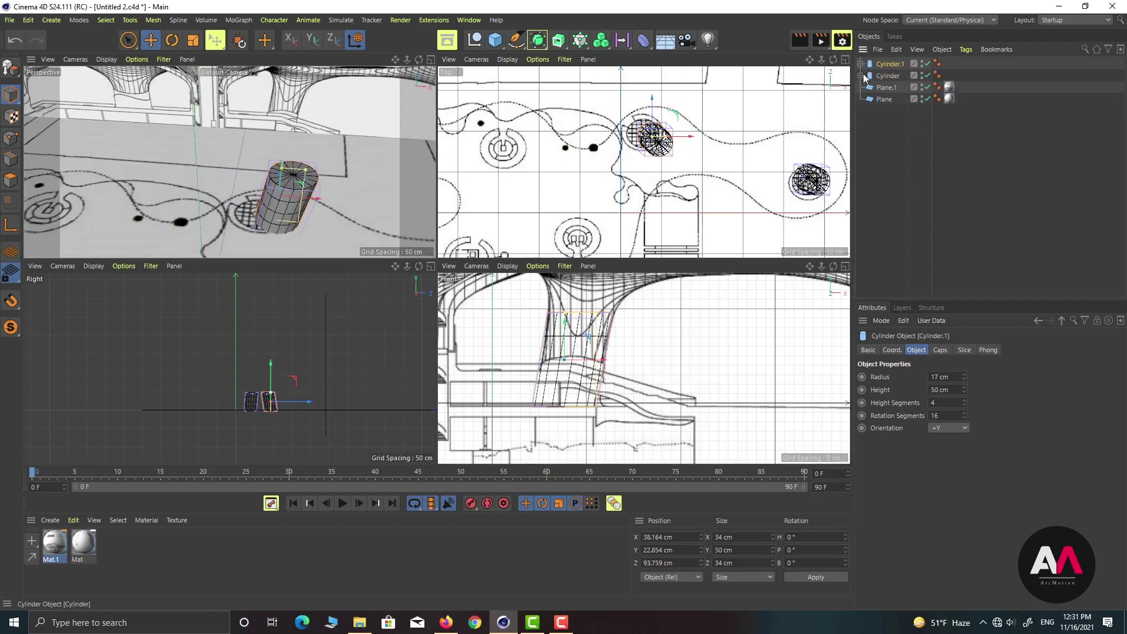
key("ctrl+c")
key("ctrl+v")
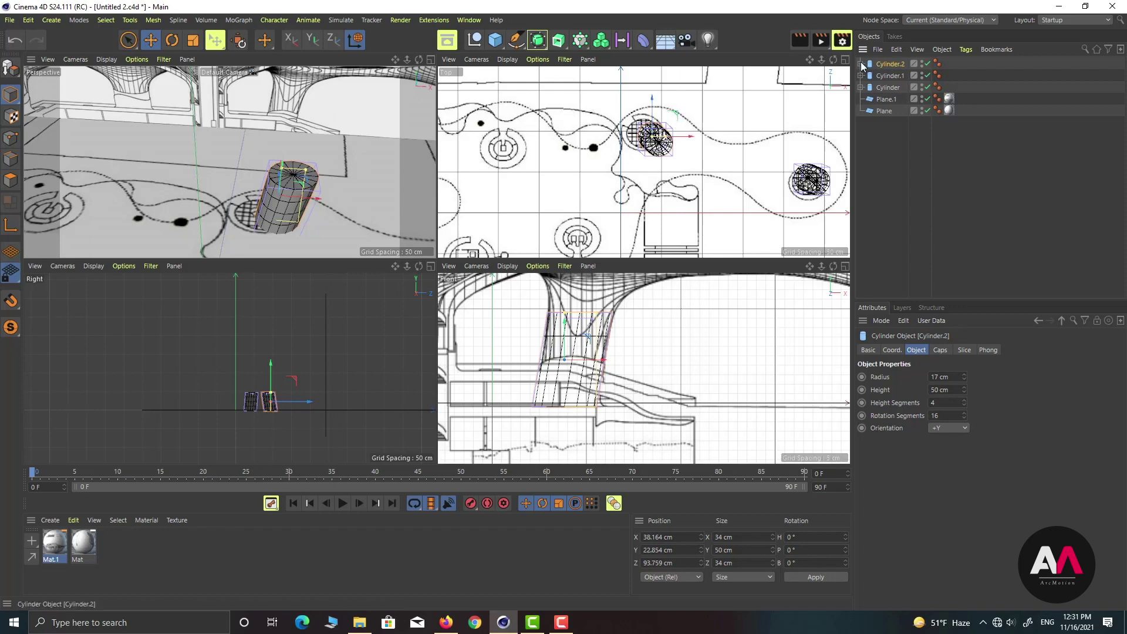
left_click_drag(675, 116, 600, 218)
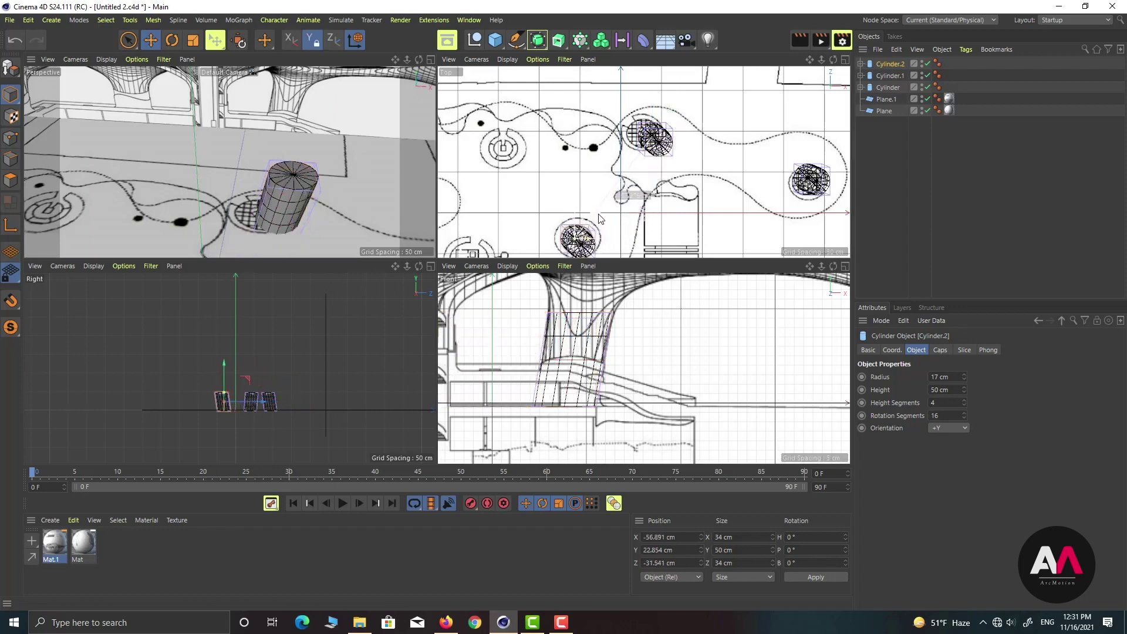
Step: Delete the Shear deformer from Cylinder.2 so the copy stands straight like its column in the front elevation
key("y")
scroll(506, 329, "down", 3)
scroll(506, 330, "up", 2)
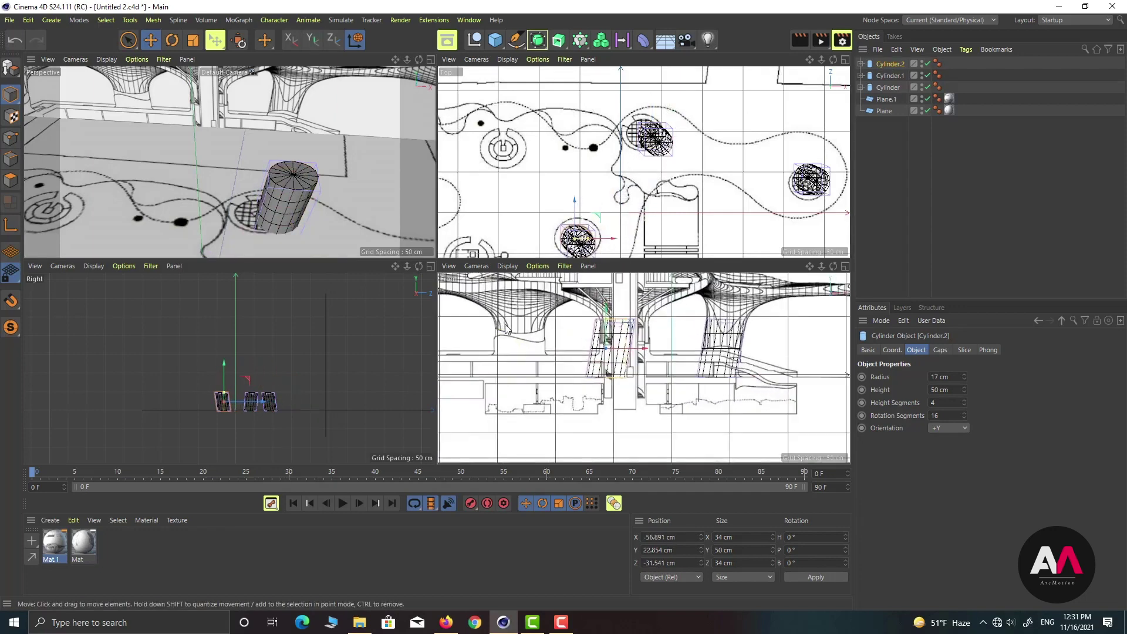
scroll(506, 329, "up", 3)
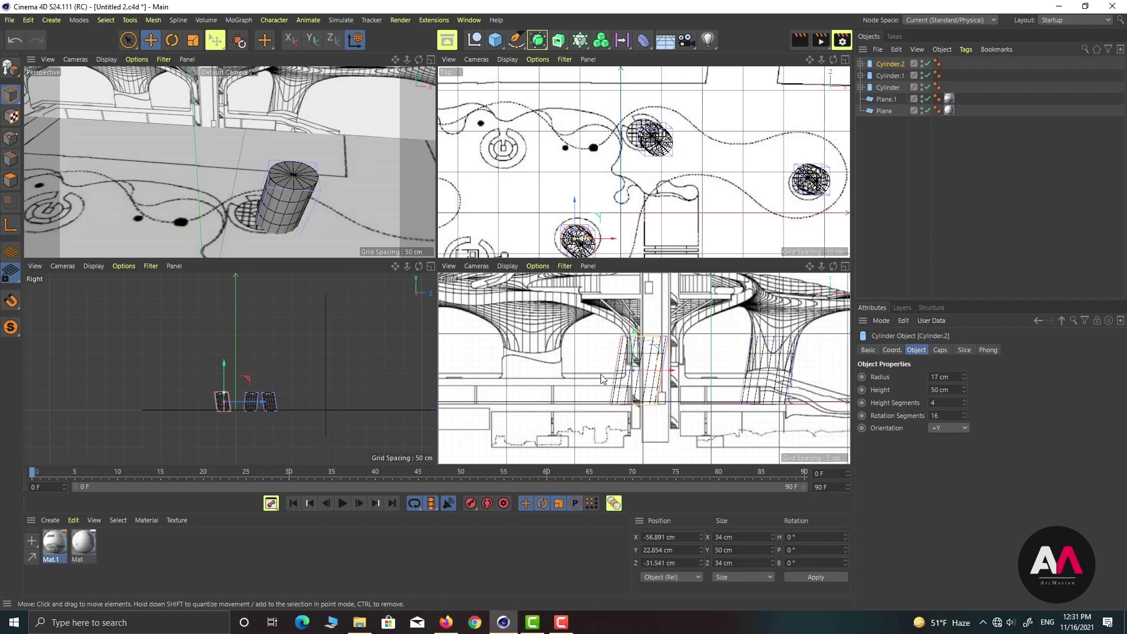
left_click(860, 63)
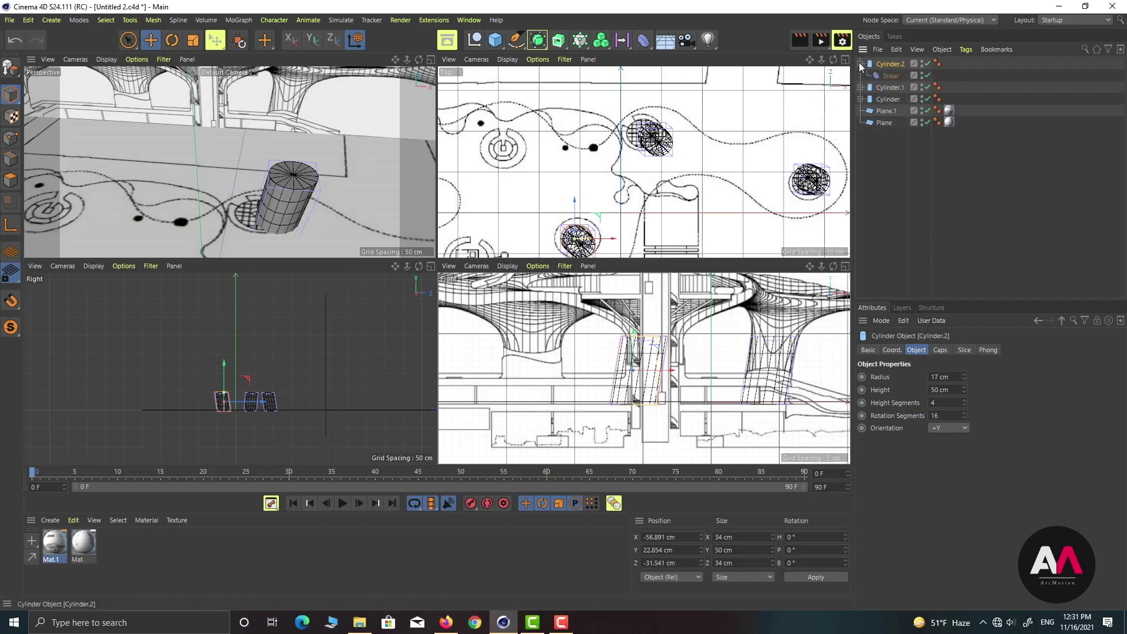
left_click(888, 76)
key("Delete")
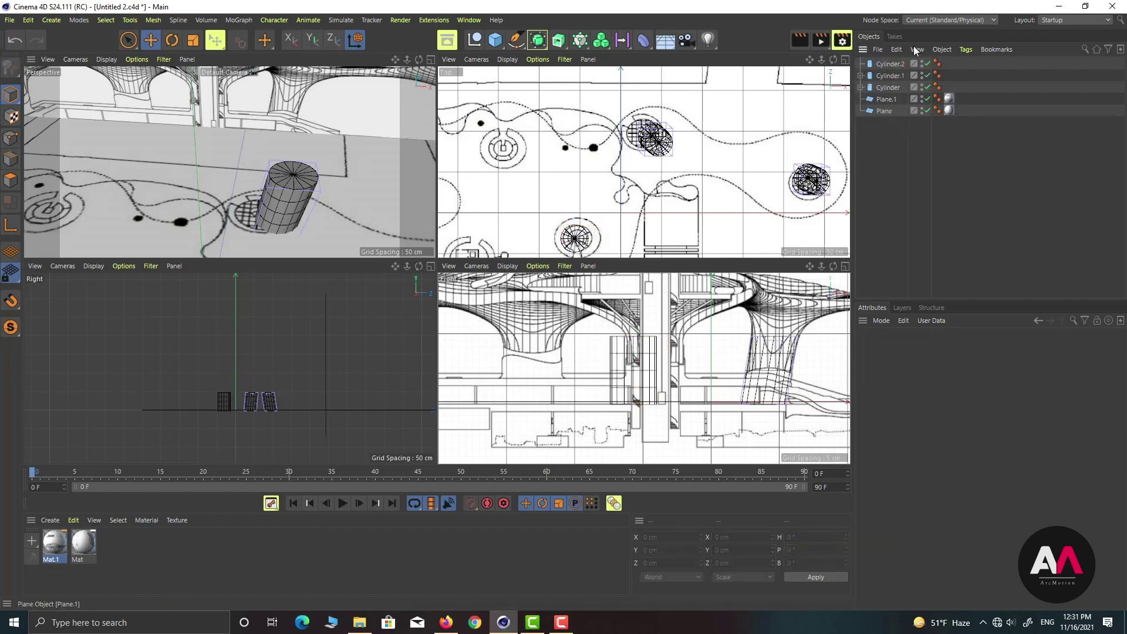
Step: Move Cylinder.2 along X to about -40.2 cm in the front view and set its radius to 20 cm
left_click(887, 63)
scroll(661, 370, "up", 2)
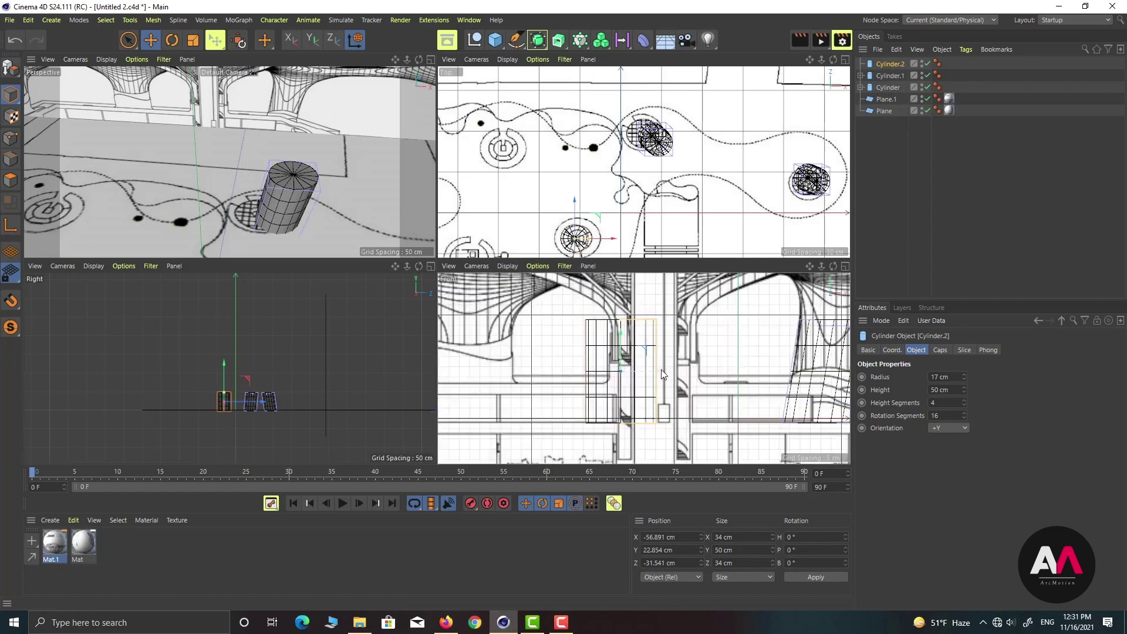
left_click_drag(683, 374, 695, 379)
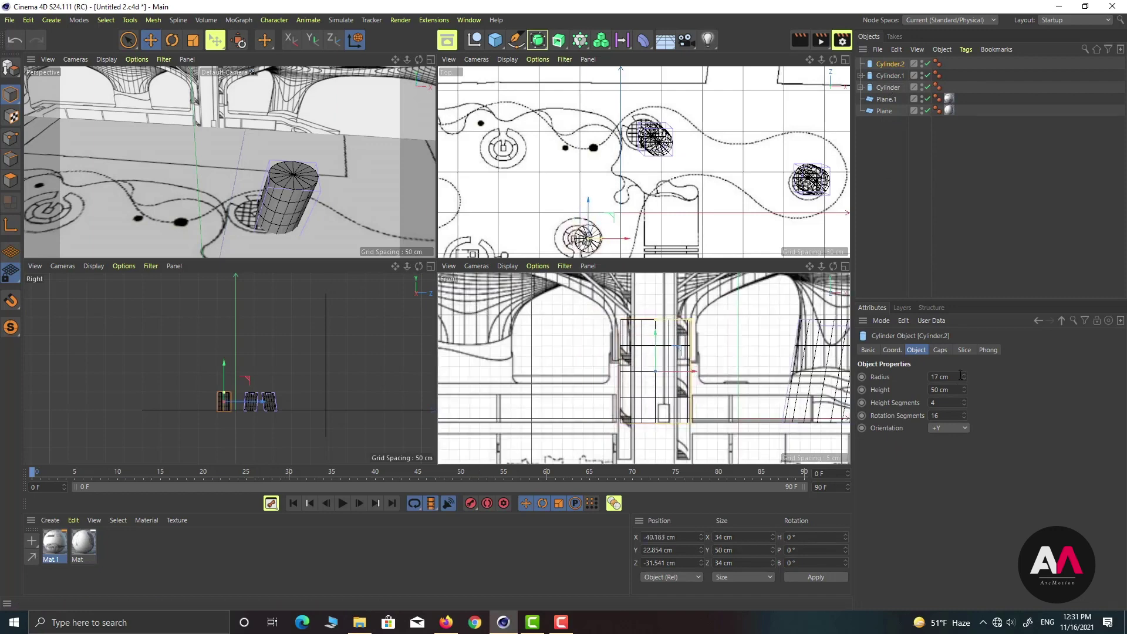
left_click(960, 376)
type("20")
key("Return")
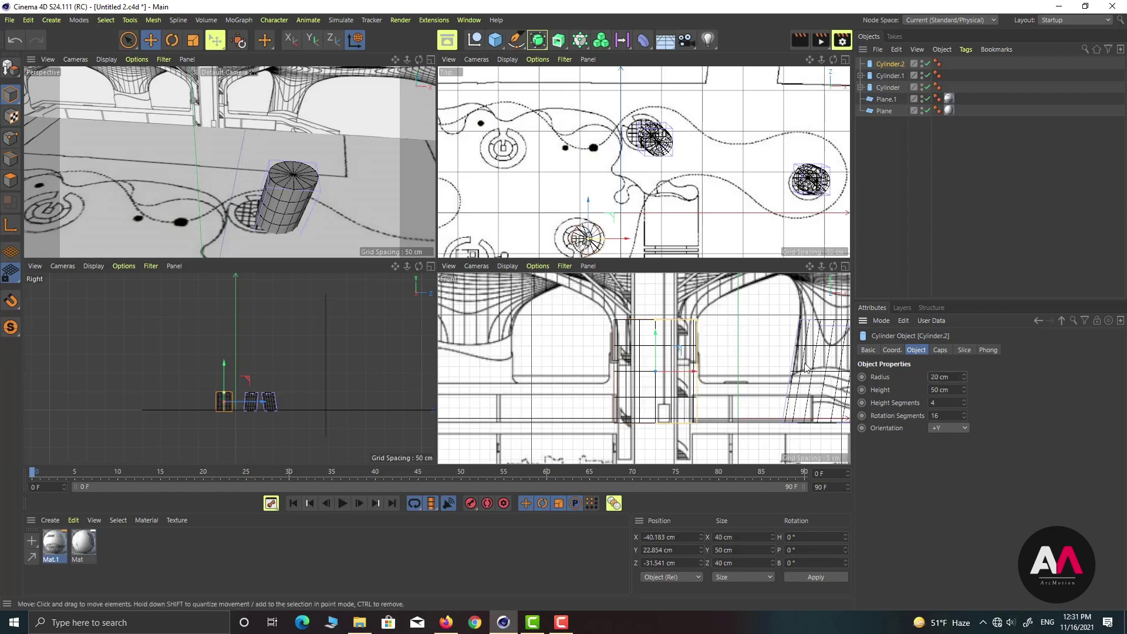
Step: Copy the straight cylinder onto the three remaining round columns, at about X -131.6, Z 79.4; X -188.6, Z -54.2; and X -295, Z 72.8 cm
scroll(737, 338, "down", 2)
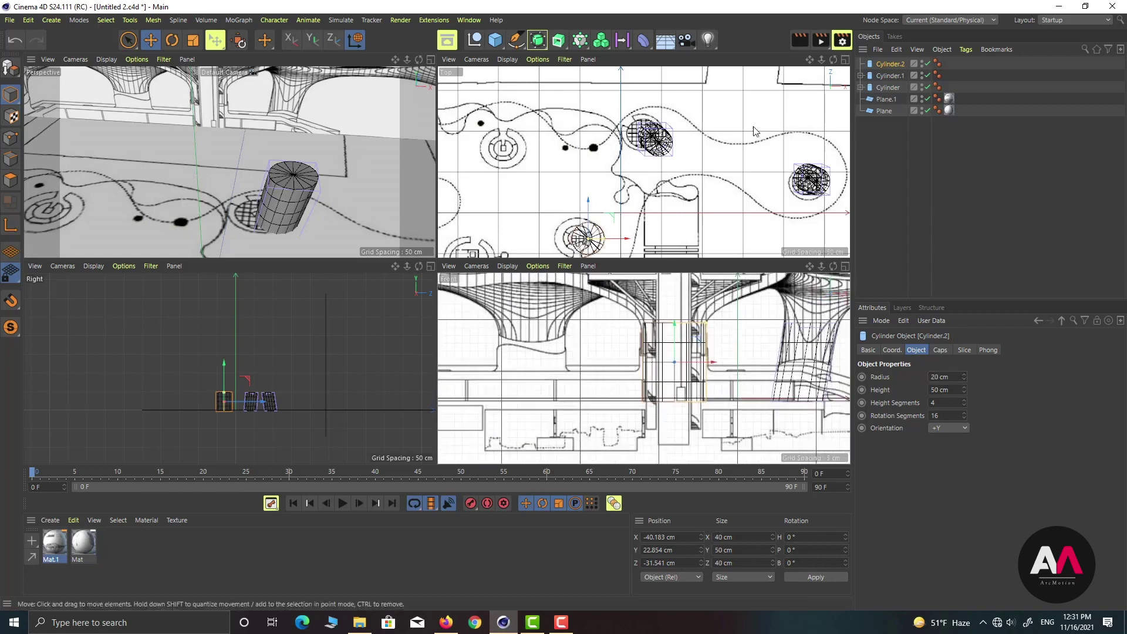
left_click_drag(613, 217, 548, 154, "ctrl")
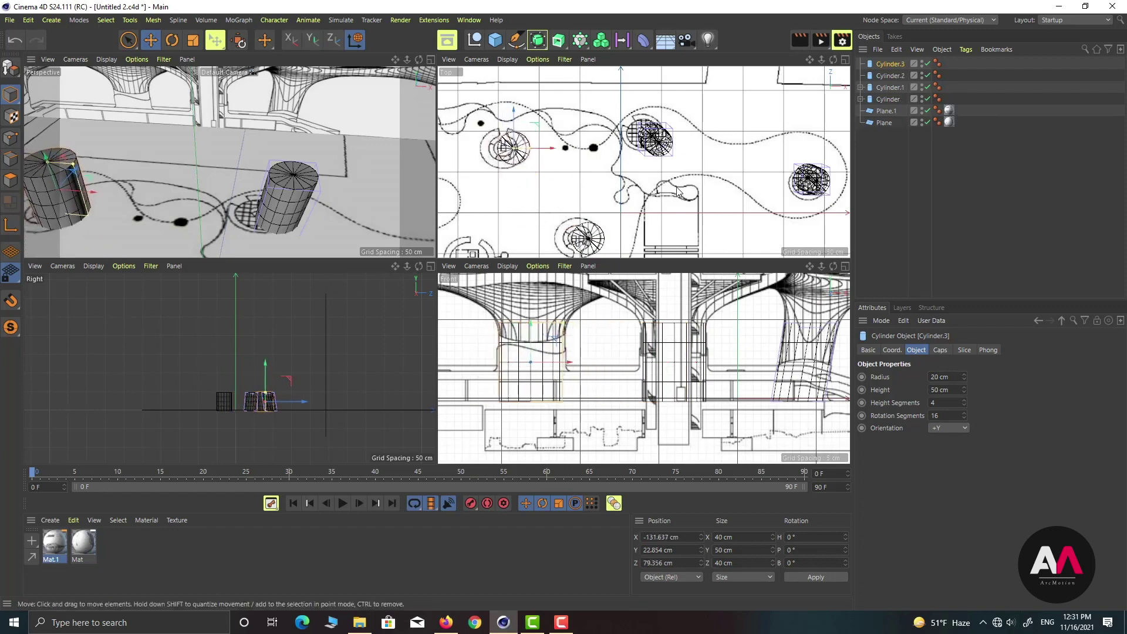
scroll(546, 224, "down", 4)
scroll(546, 224, "up", 3)
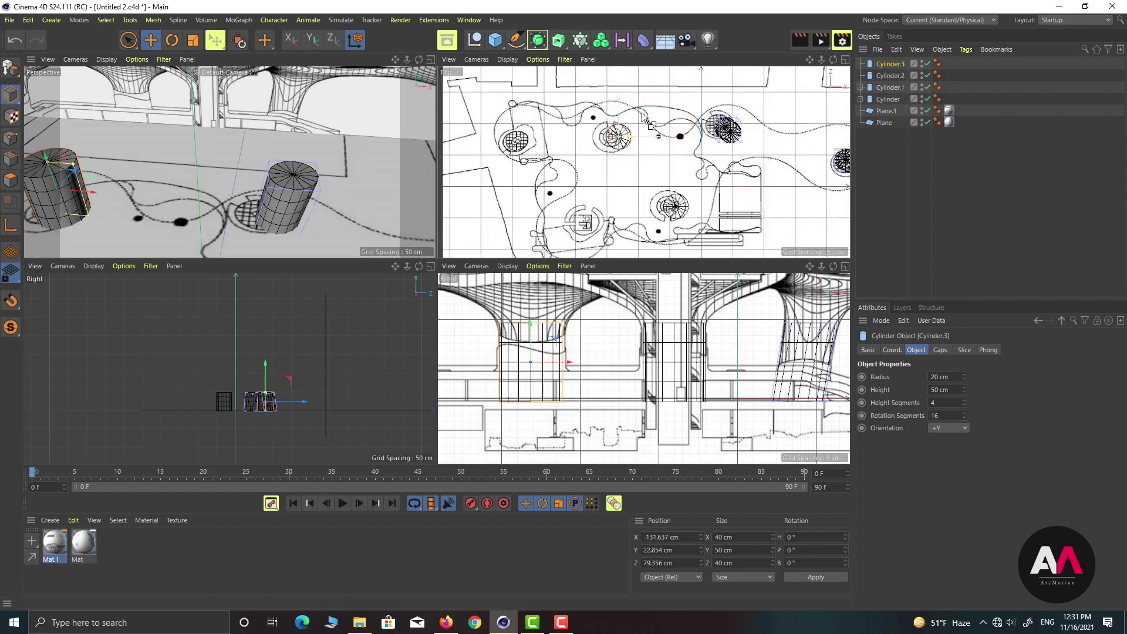
left_click_drag(637, 114, 540, 119, "ctrl")
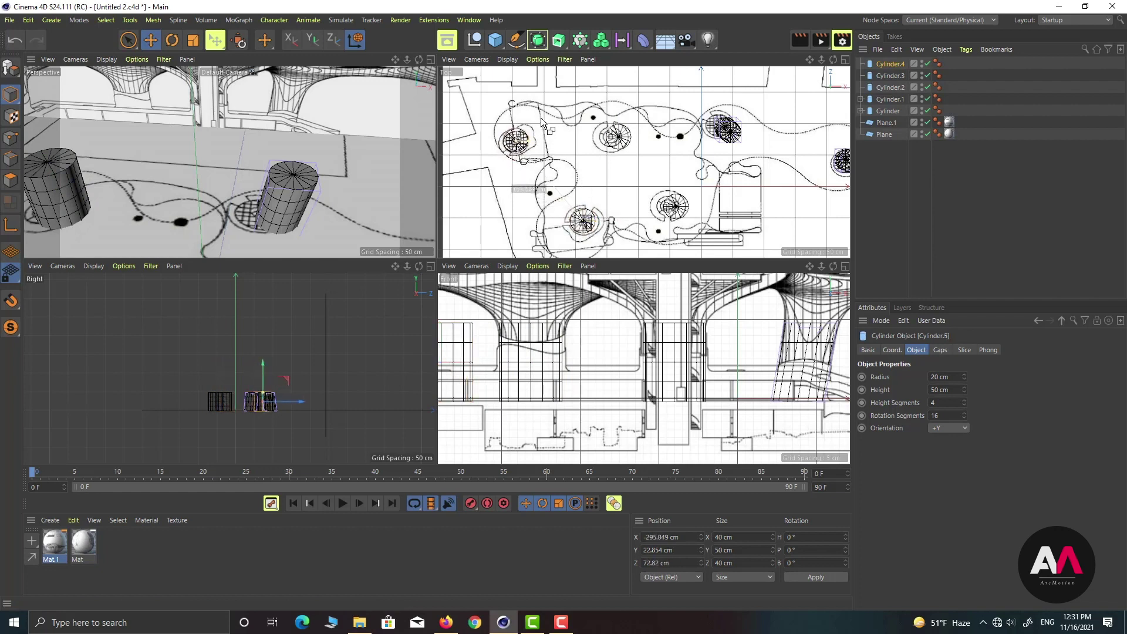
Step: Set the radius of Cylinder.5 and Cylinder.4 to 17 cm
double_click(958, 376)
type("17")
key("Return")
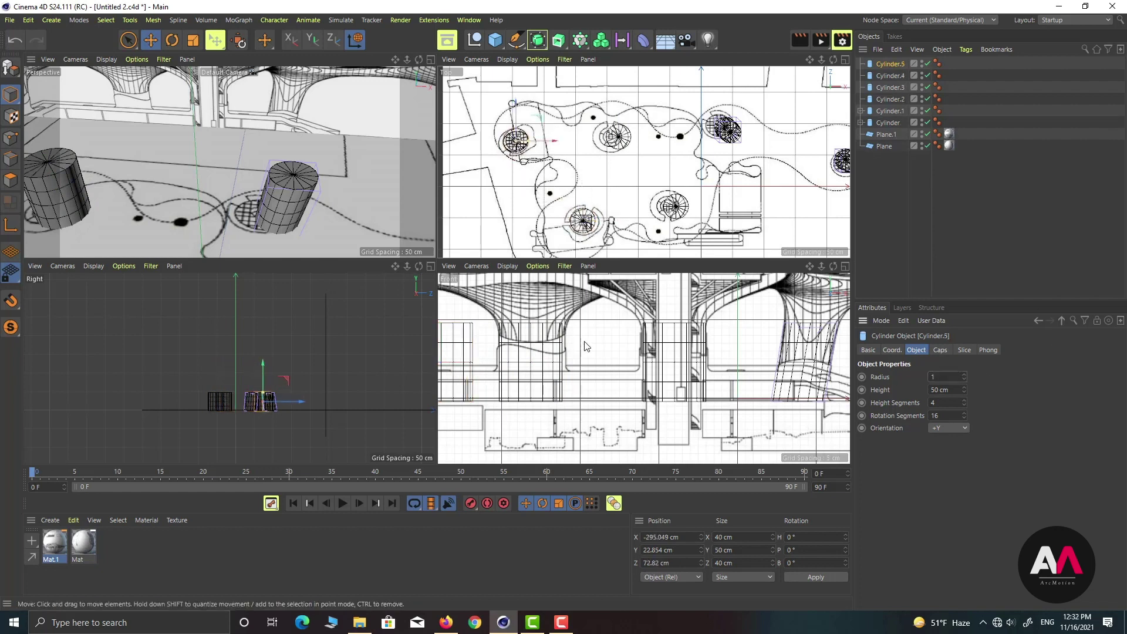
left_click(890, 75)
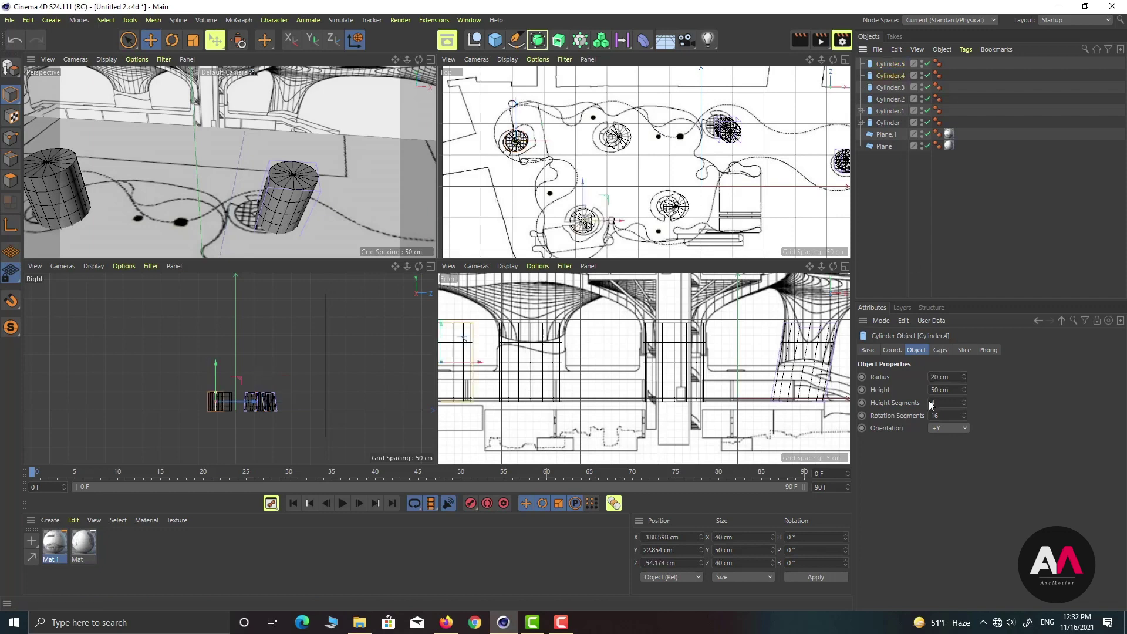
double_click(939, 376)
type("17")
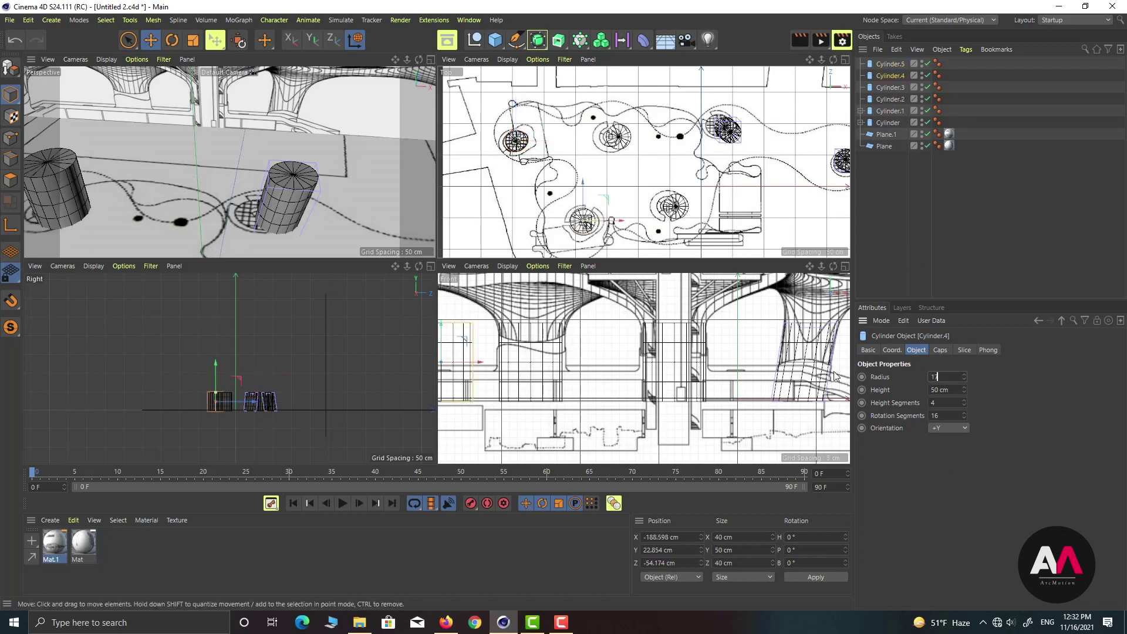
key("Return")
Step: Add a Shear deformer as a child of Cylinder.4 with 0% curvature, 60% strength and a 146° angle
middle_click_drag(639, 364, 526, 345, "alt")
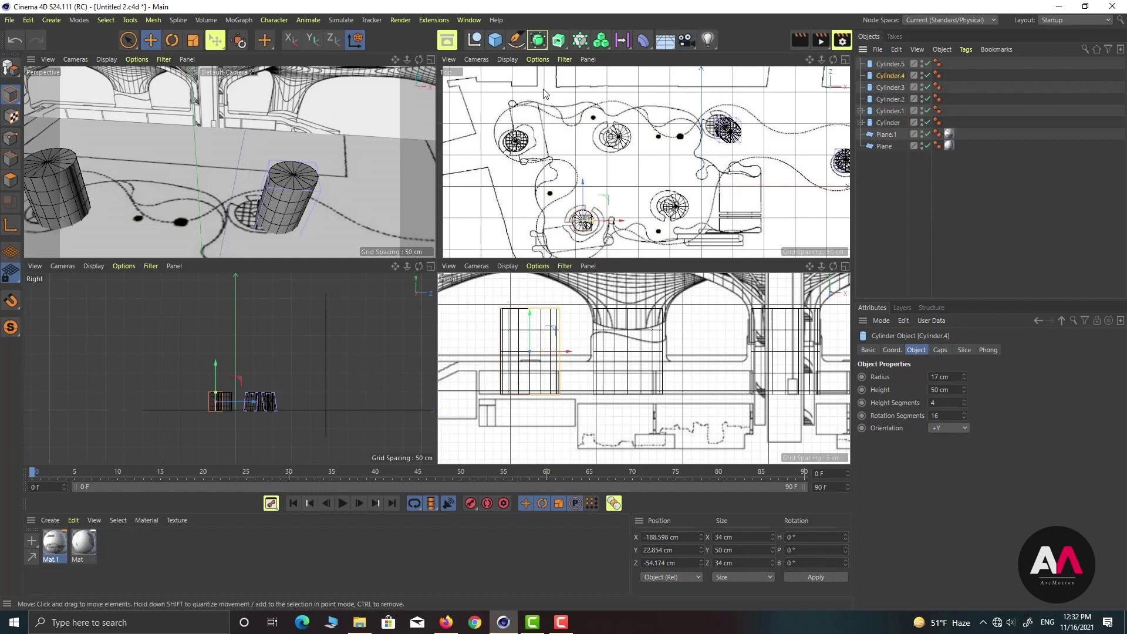
left_click(643, 40)
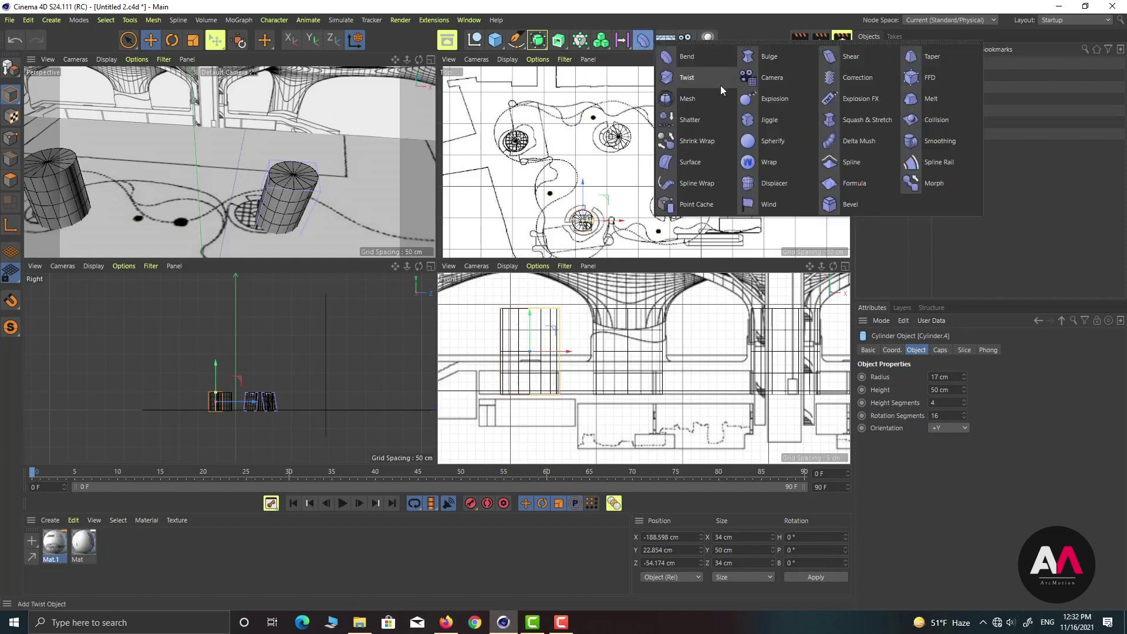
left_click(836, 55, "shift")
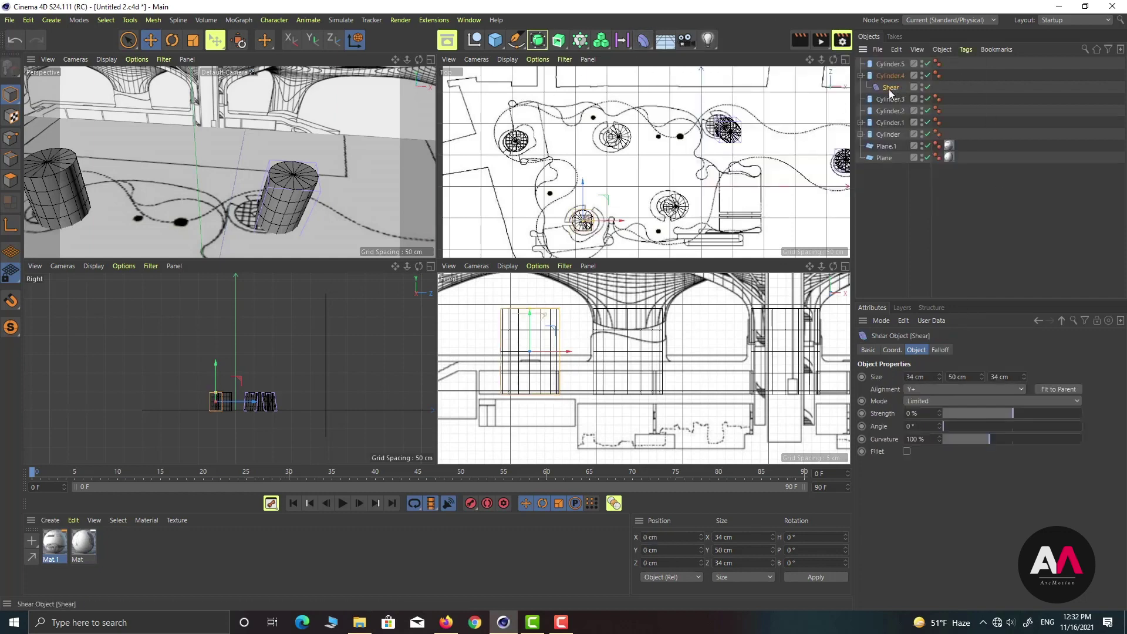
left_click_drag(986, 439, 943, 439)
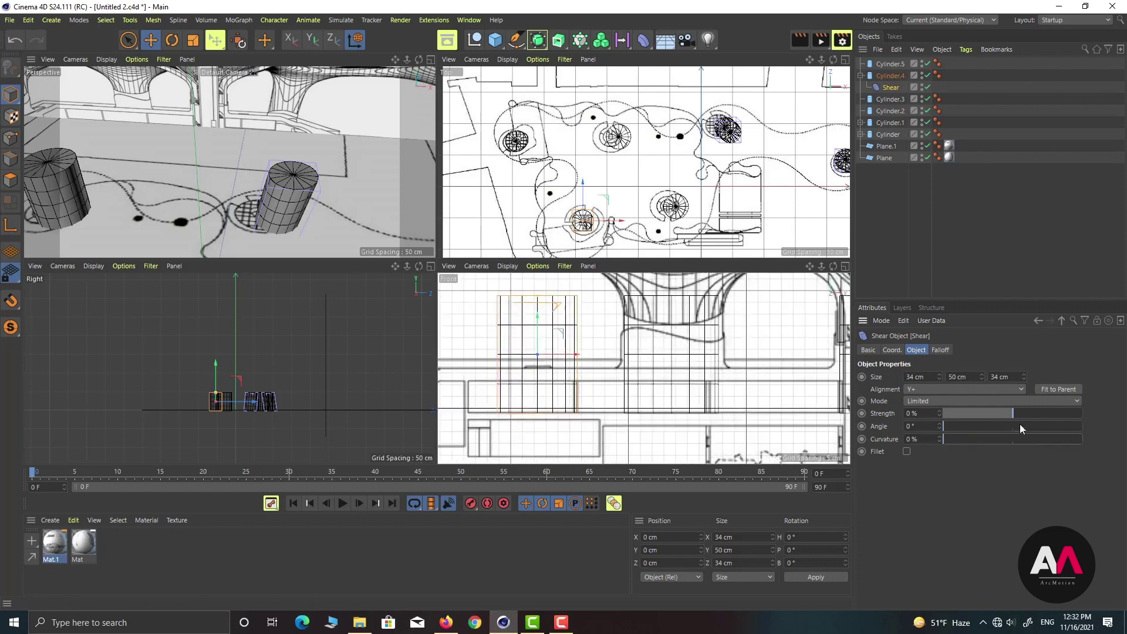
left_click_drag(1013, 414, 1049, 414)
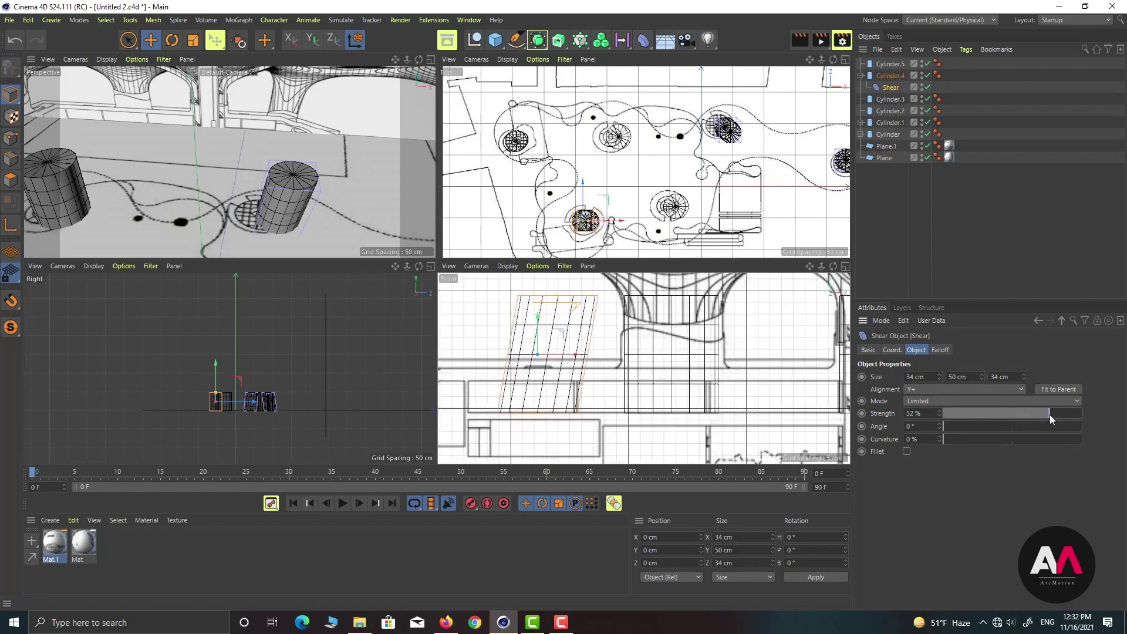
left_click_drag(945, 427, 1055, 409)
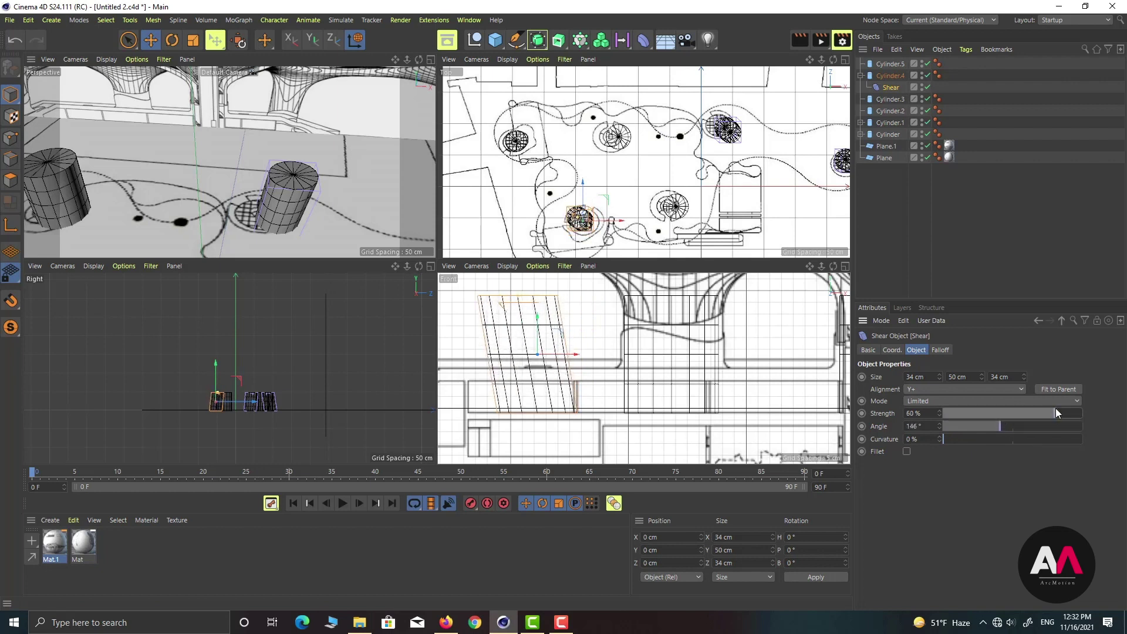
Step: Move Cylinder.5 along X to about -282.9 cm in the front view to align it with the elevation's end column
left_click(890, 64)
scroll(654, 152, "down", 1)
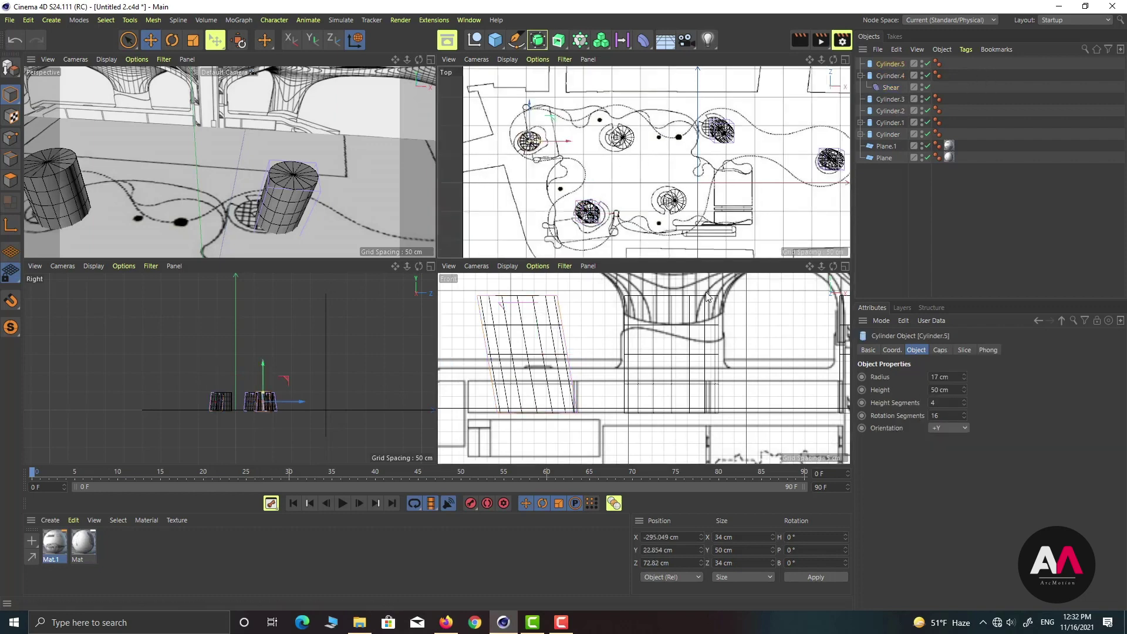
scroll(668, 366, "down", 3)
scroll(487, 306, "up", 3)
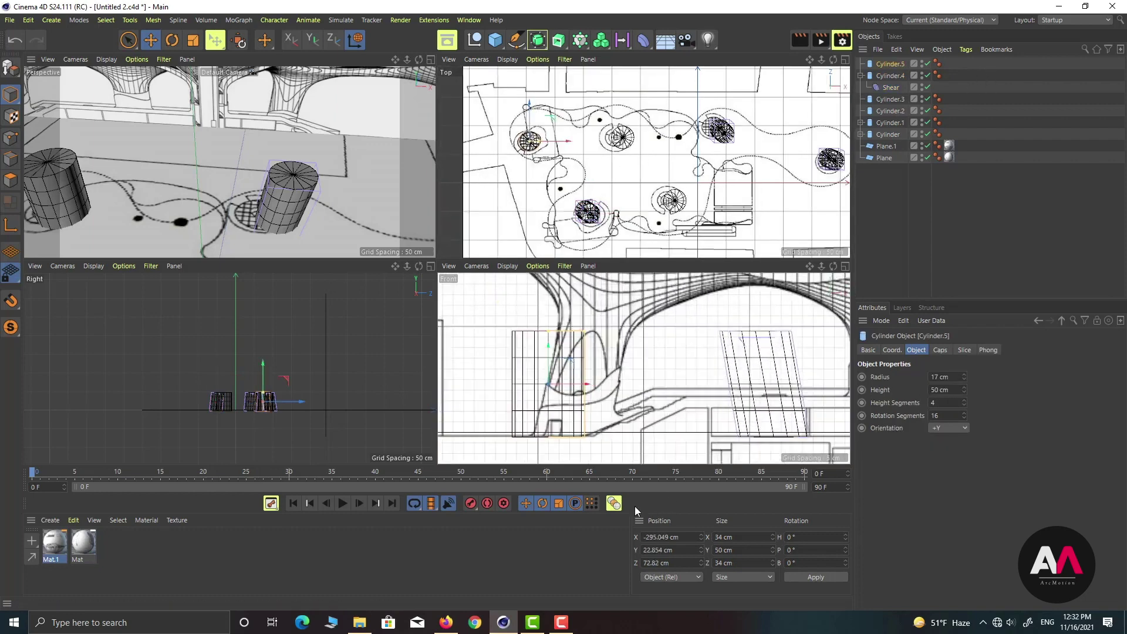
left_click_drag(578, 388, 603, 388)
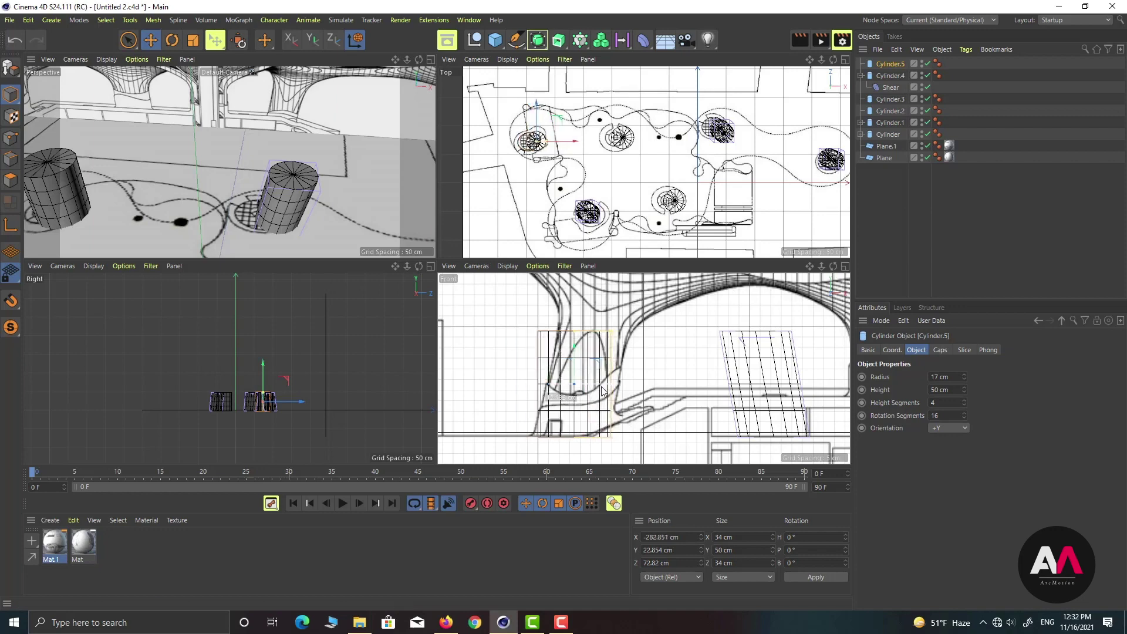
Step: Add a Shear deformer as a child of Cylinder.5 with 0% curvature and 59% strength to match the column's lean
left_click(643, 40)
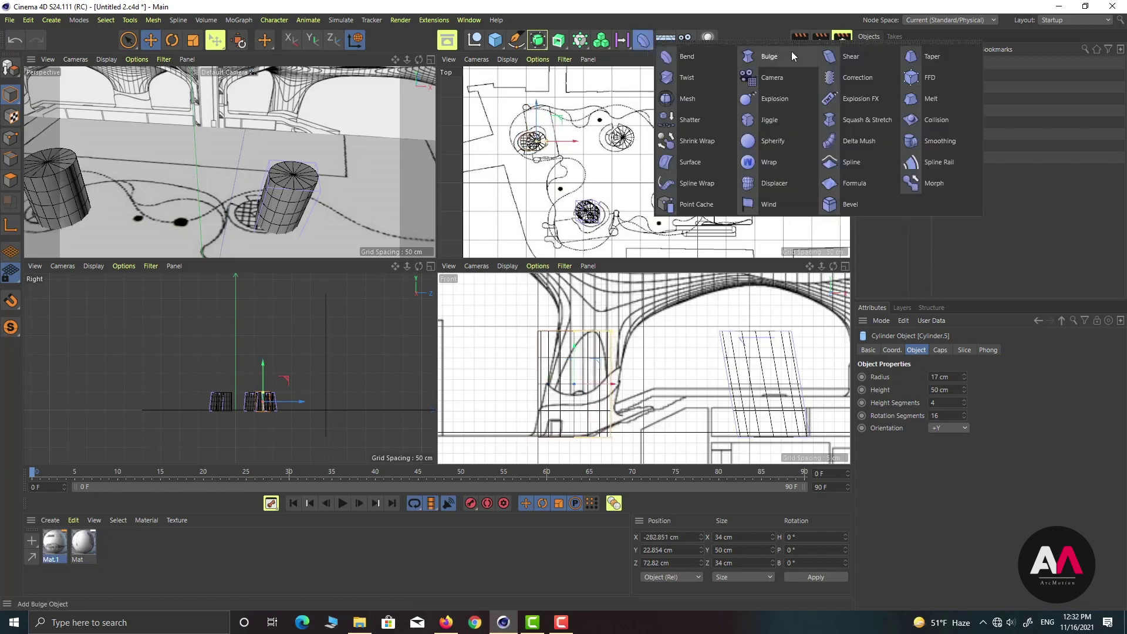
left_click(806, 52, "shift")
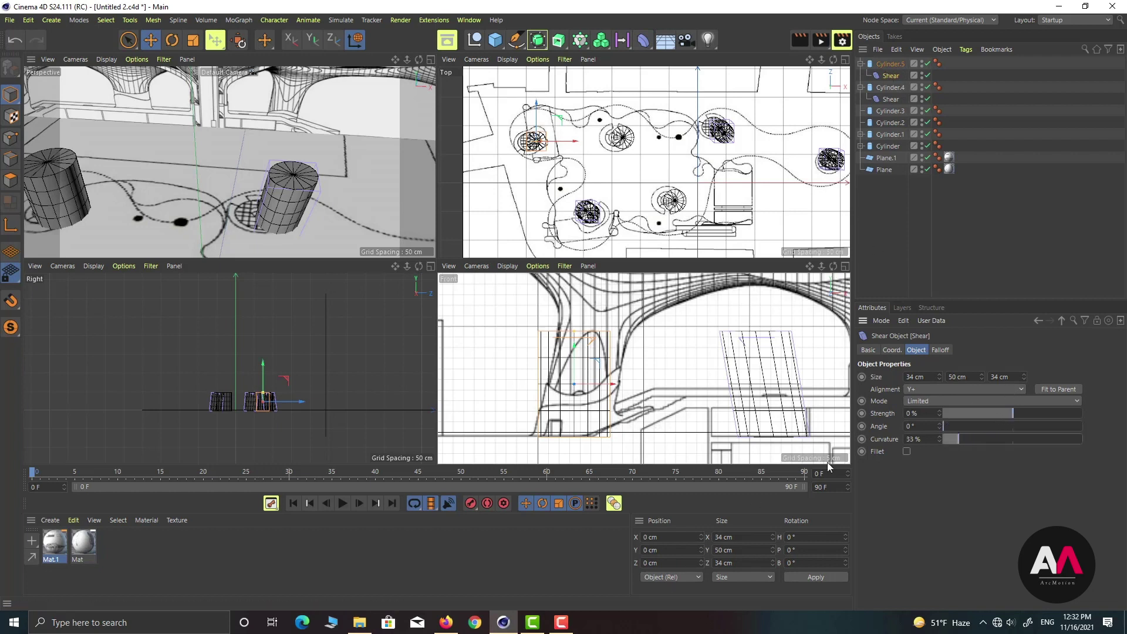
left_click_drag(989, 439, 942, 439)
left_click_drag(1016, 413, 1054, 415)
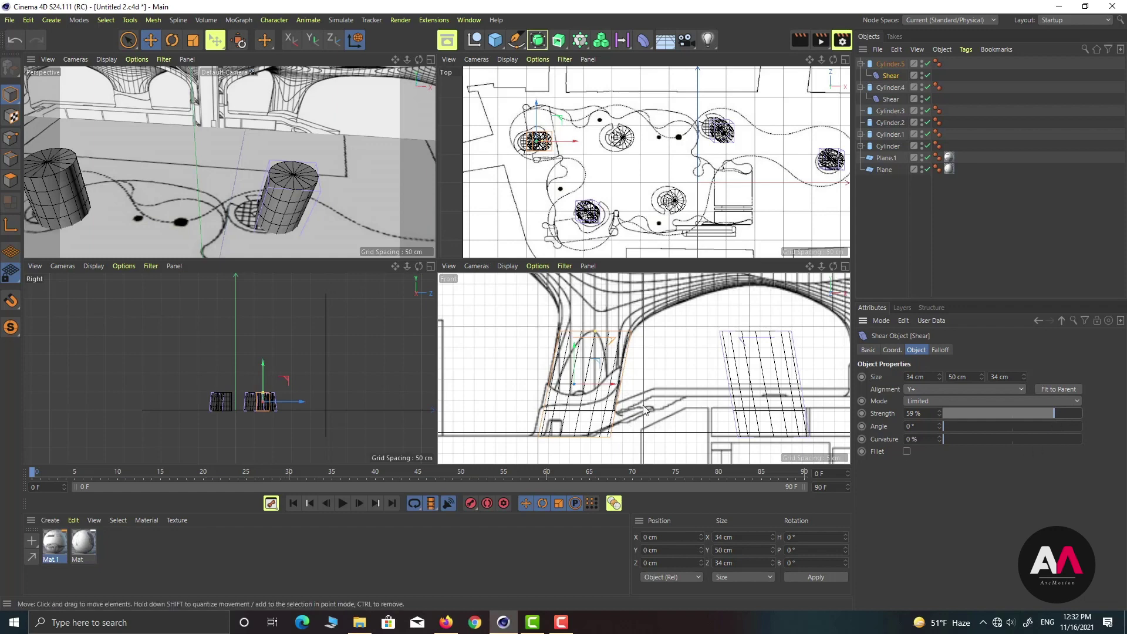
scroll(578, 353, "up", 3)
scroll(578, 353, "down", 2)
scroll(694, 165, "down", 1)
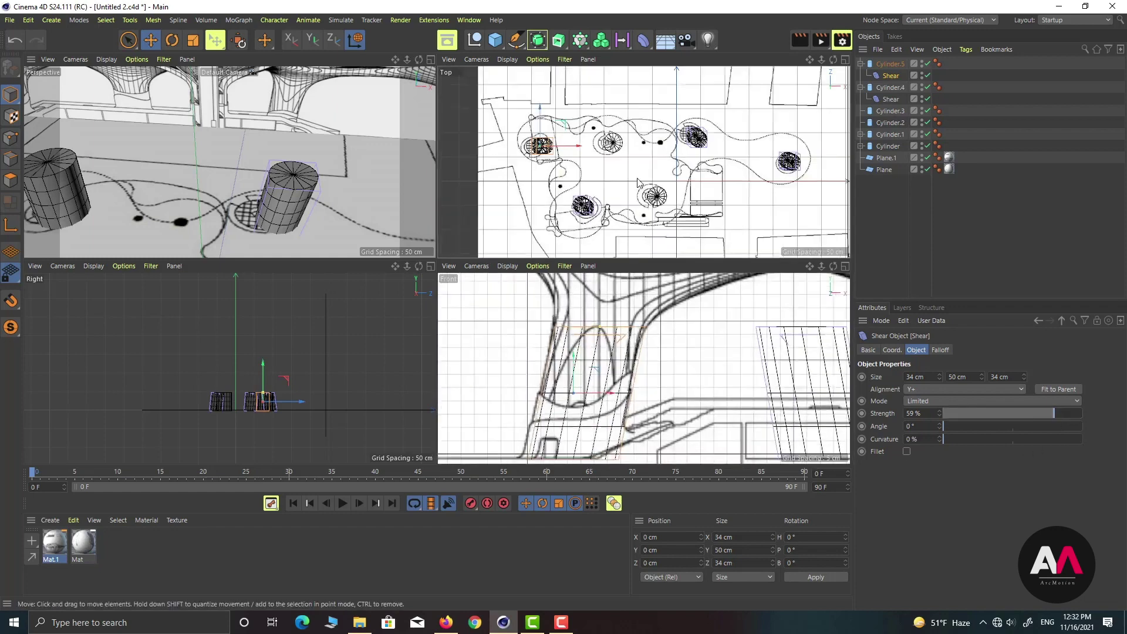
scroll(694, 165, "up", 1)
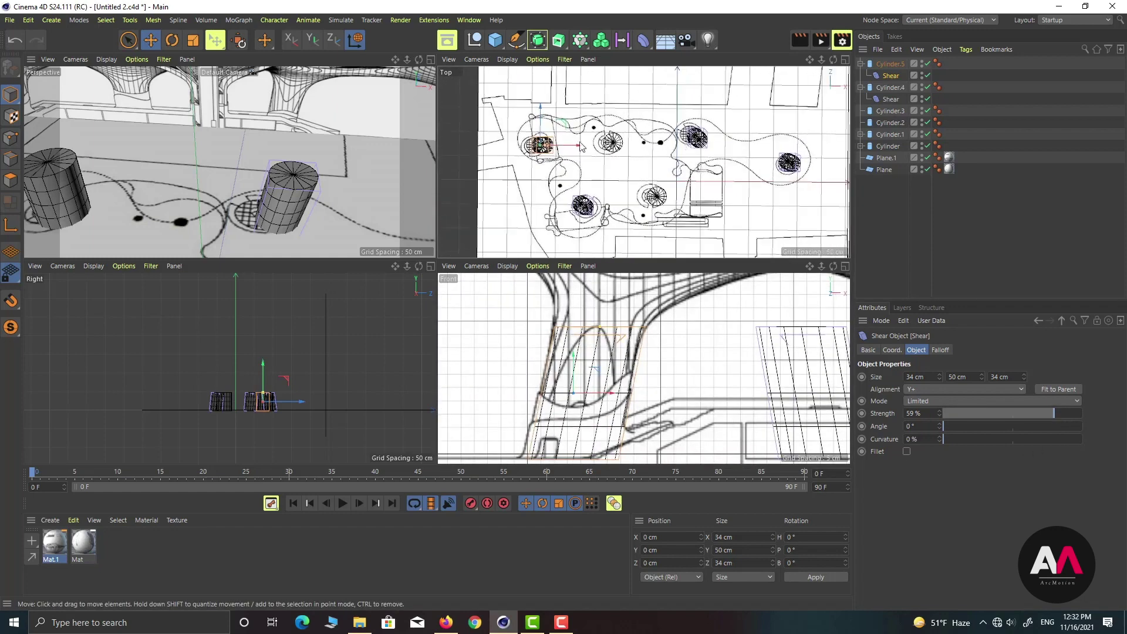
Step: Show the perspective view full size, collapse the cylinder hierarchies and select all six cylinders
left_click(431, 59)
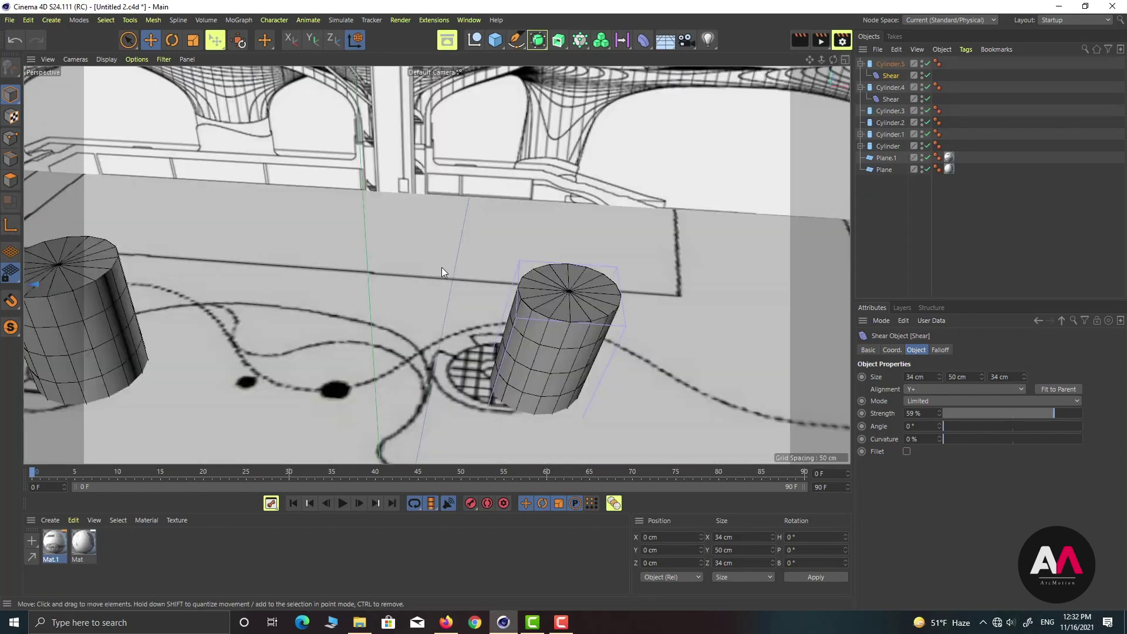
left_click_drag(375, 280, 530, 303, "alt")
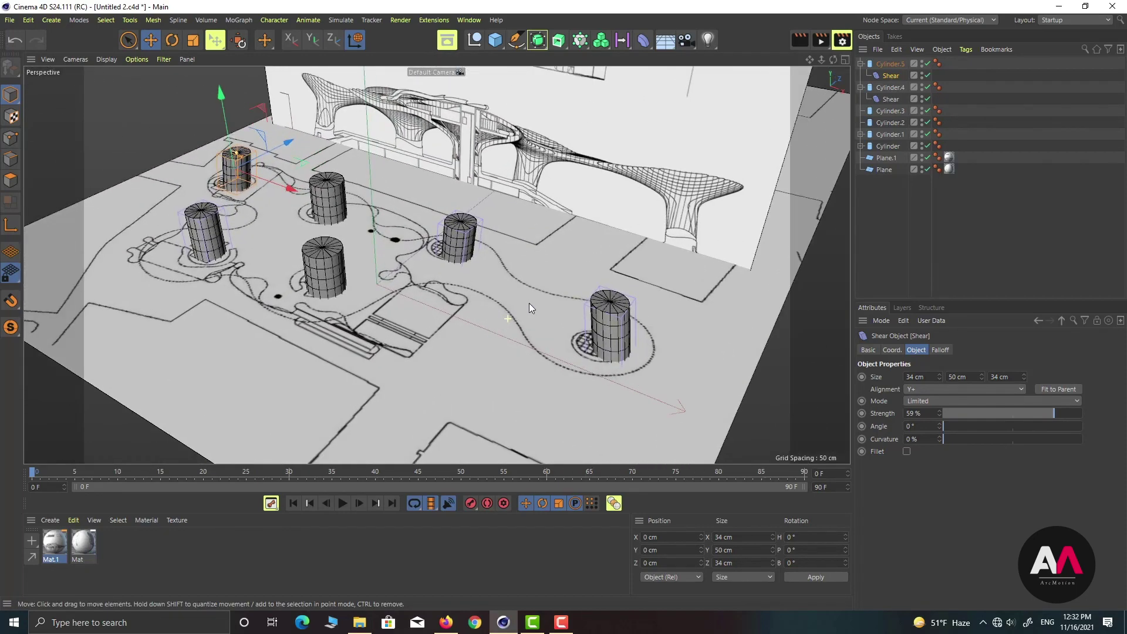
left_click(860, 64)
left_click(860, 75)
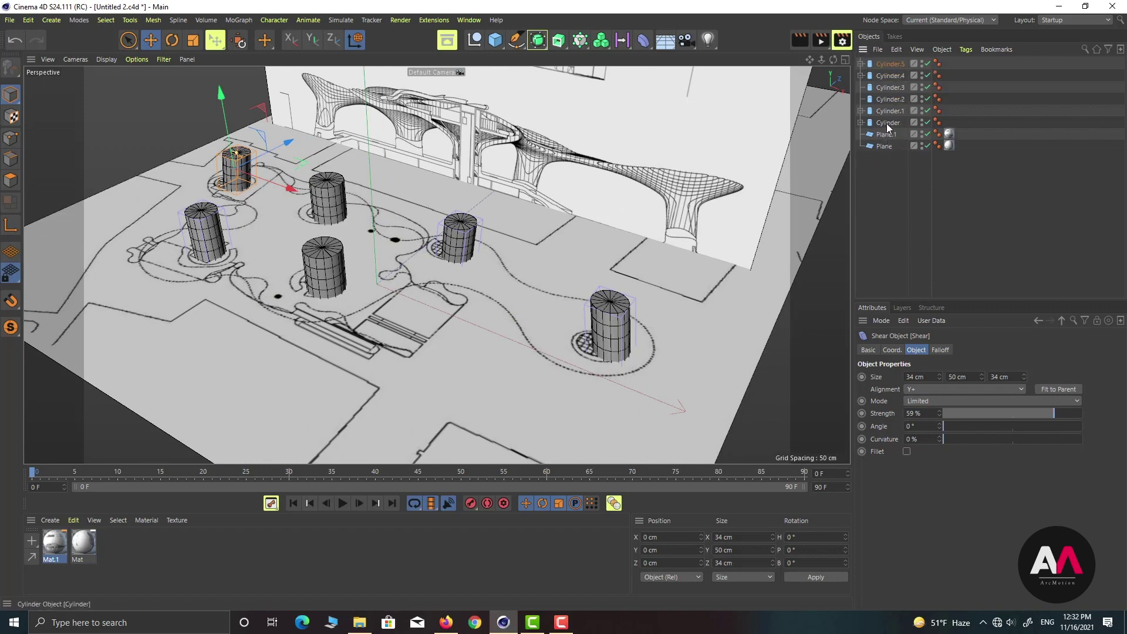
left_click(886, 122)
left_click(887, 64, "shift")
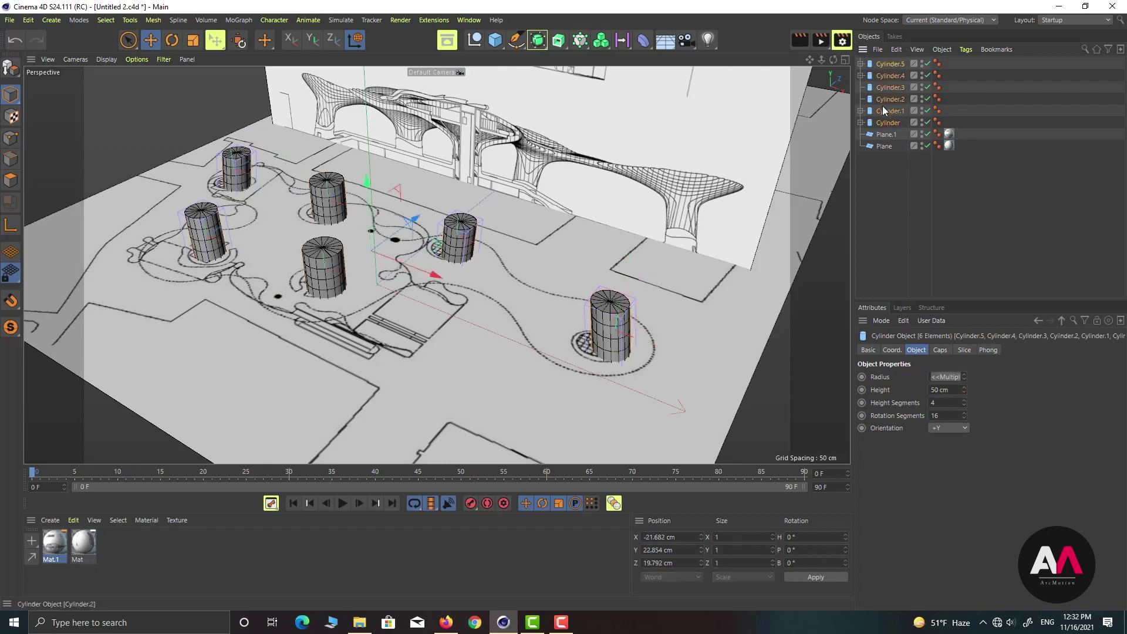
Step: Set the cap segments of all six selected cylinders to 3
left_click(940, 349)
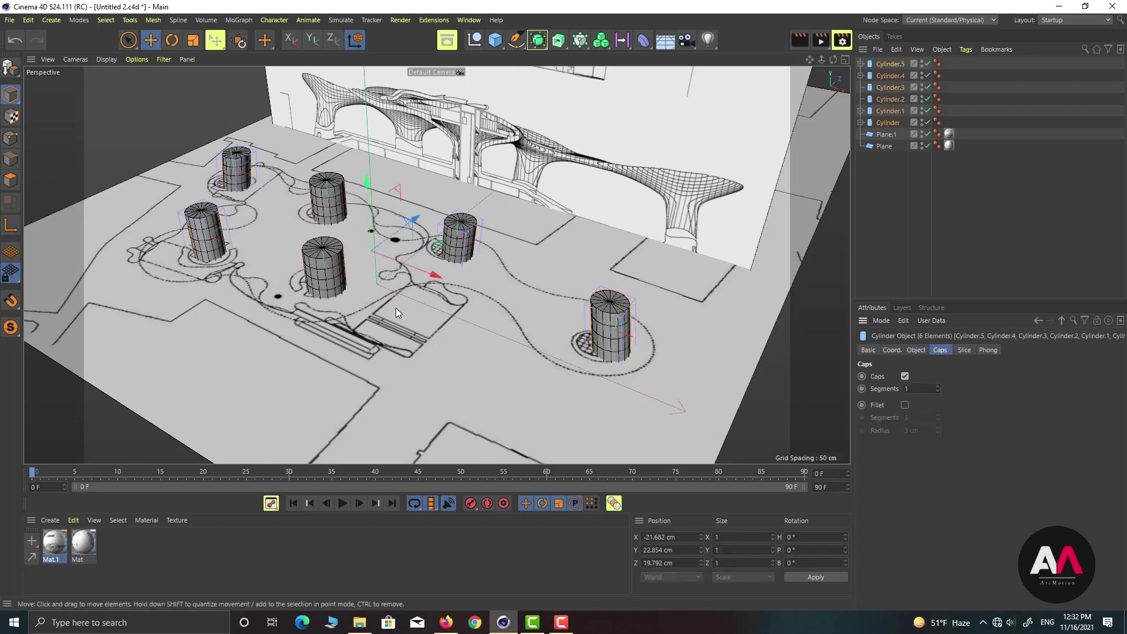
scroll(391, 255, "up", 5)
scroll(175, 238, "up", 3)
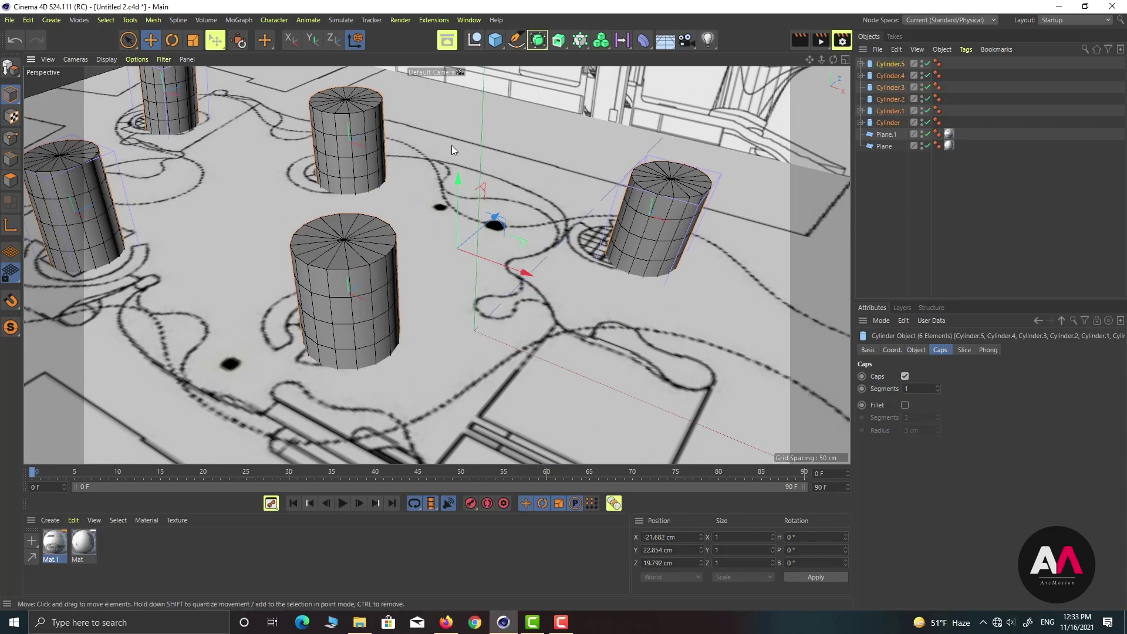
scroll(389, 263, "down", 4)
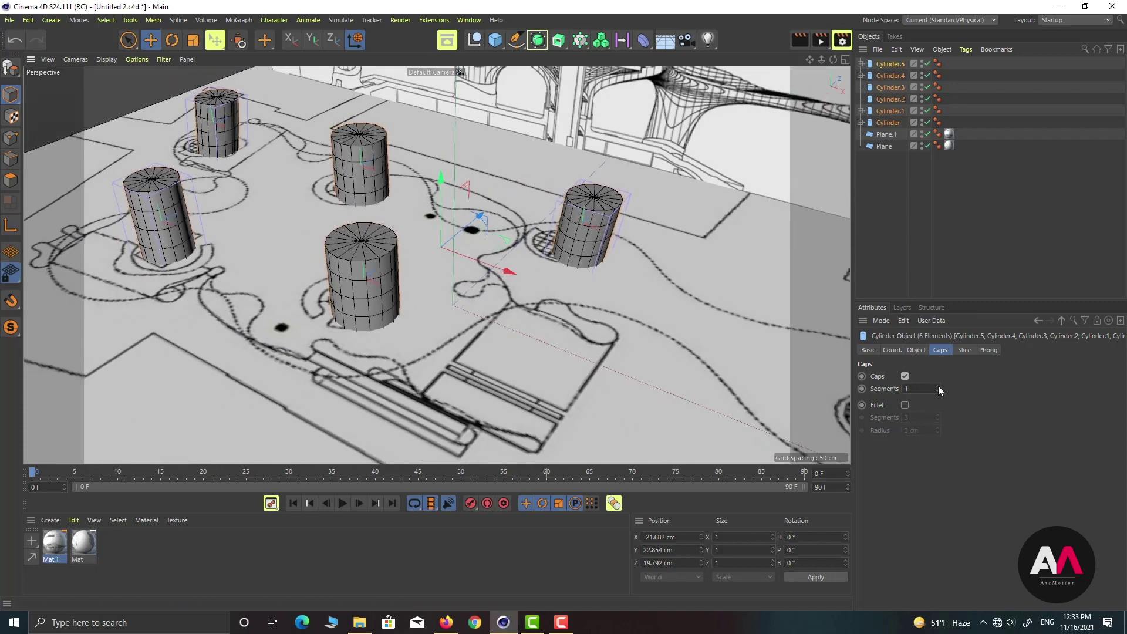
left_click(938, 386)
left_click(938, 387)
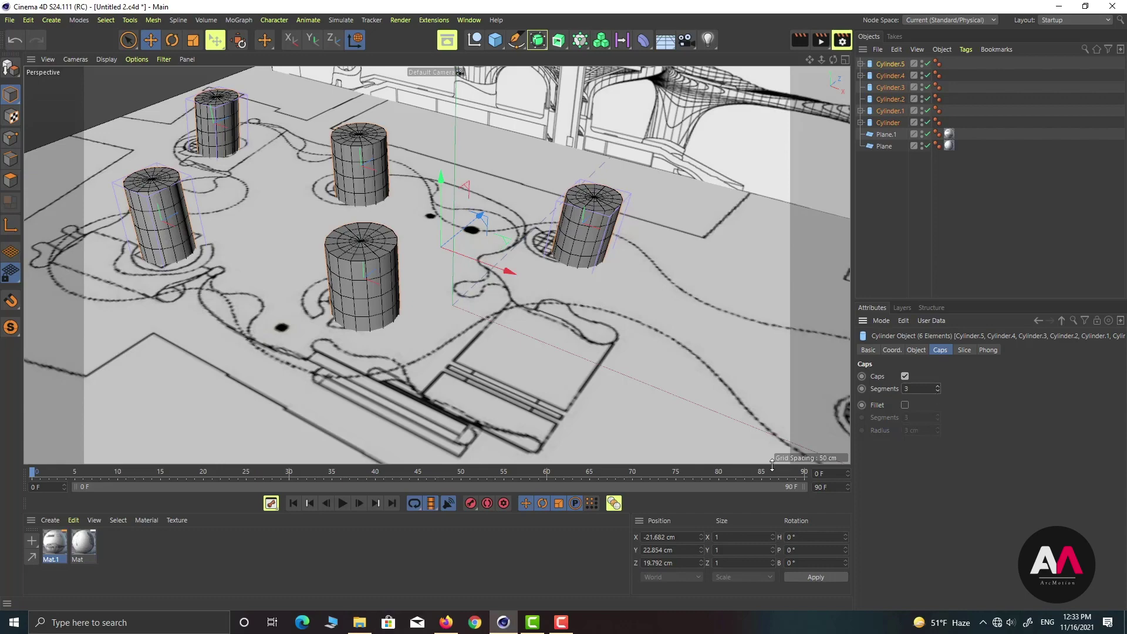
Step: Create a null object and rename it Pillars
scroll(606, 241, "down", 3)
left_click_drag(608, 279, 561, 248, "alt")
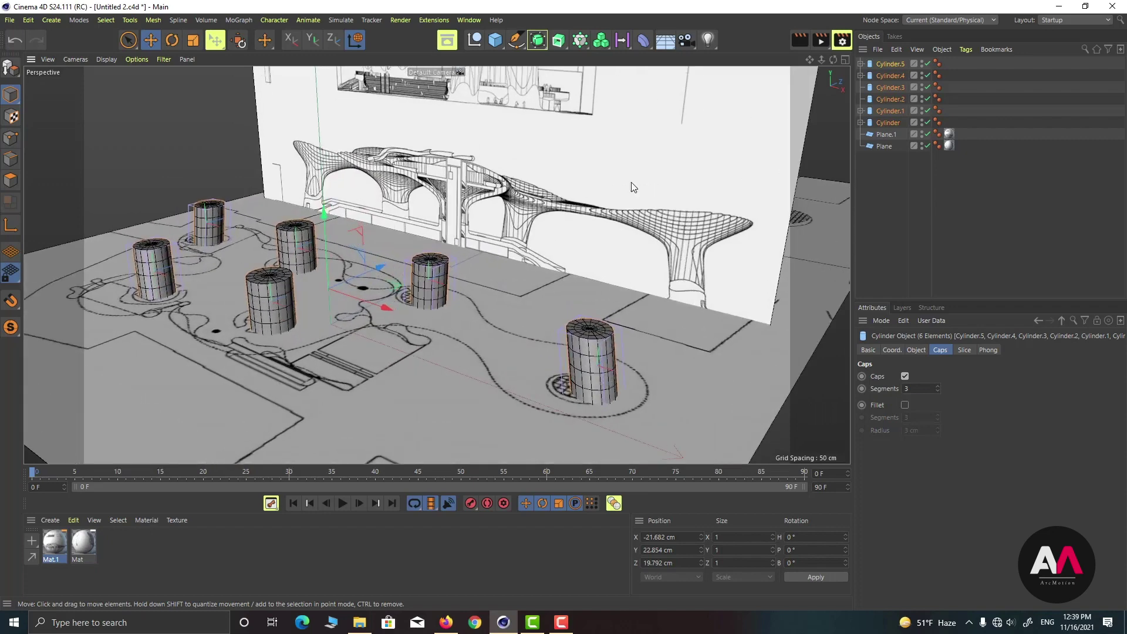
left_click(474, 40)
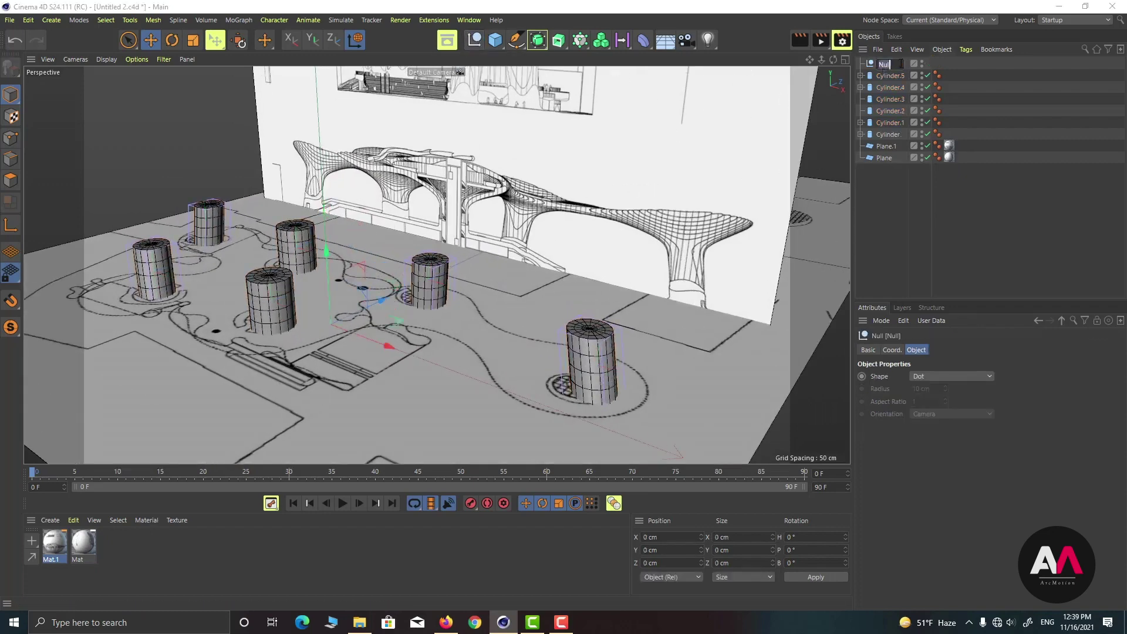
double_click(883, 65)
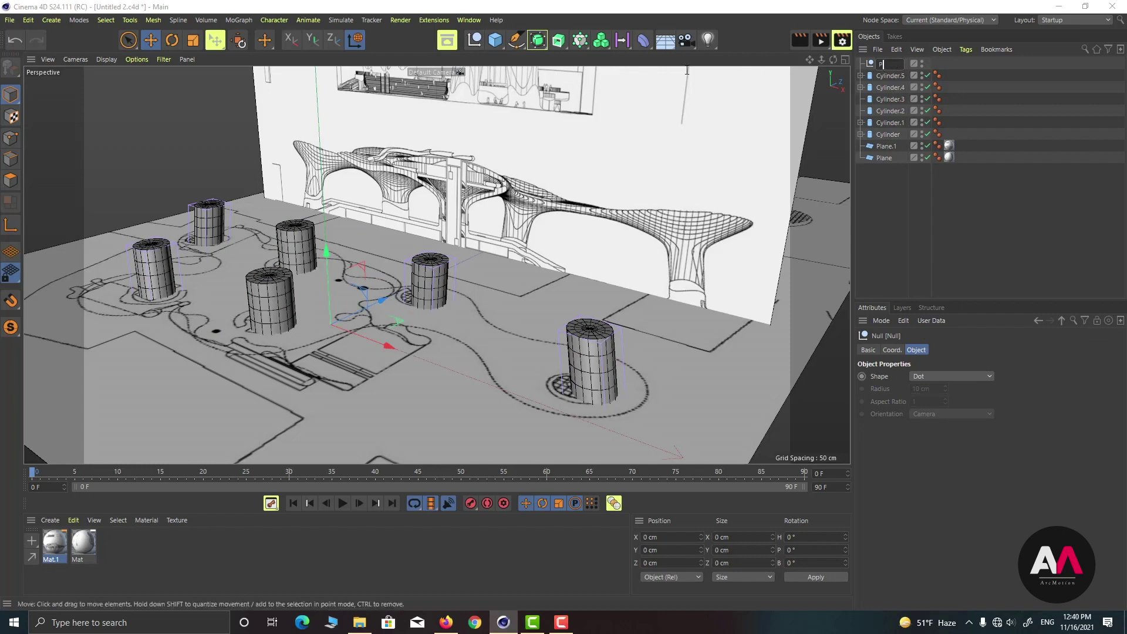
type("Pillars")
key("Return")
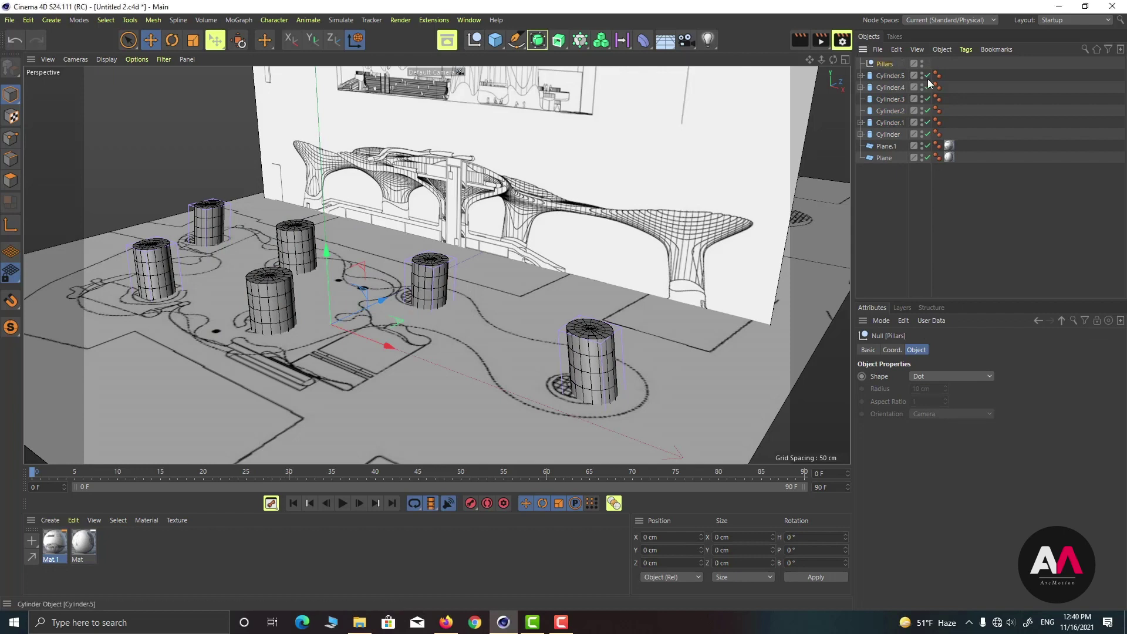
Step: Nest the objects from Cylinder.5 through Plane.1 under the Pillars null
left_click(890, 77)
left_click(886, 147, "shift")
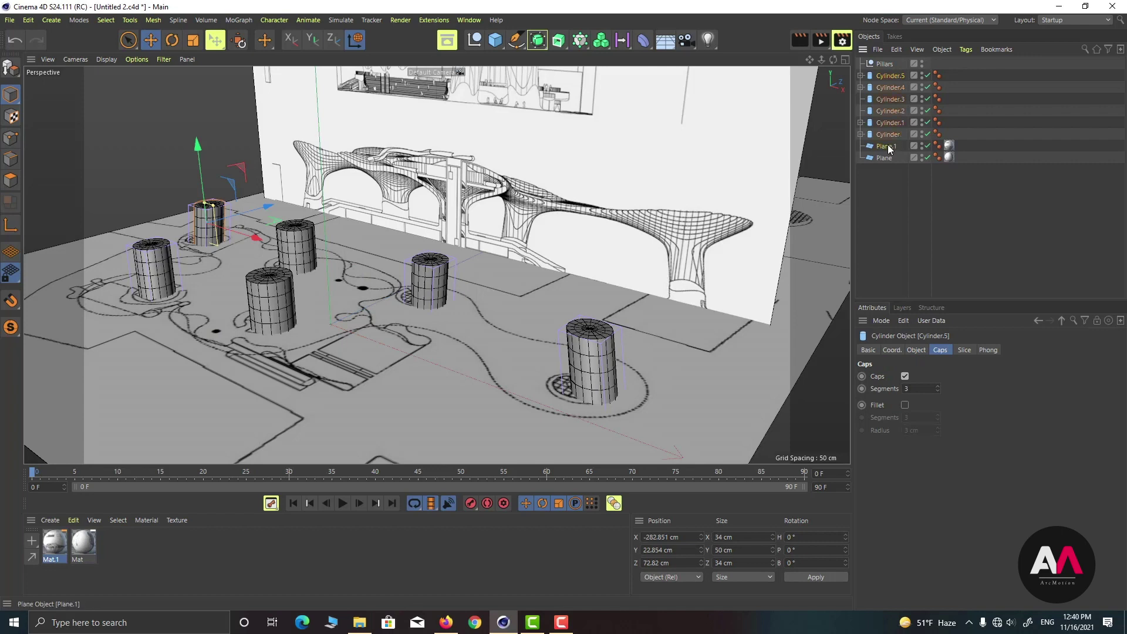
left_click_drag(886, 64, 884, 64)
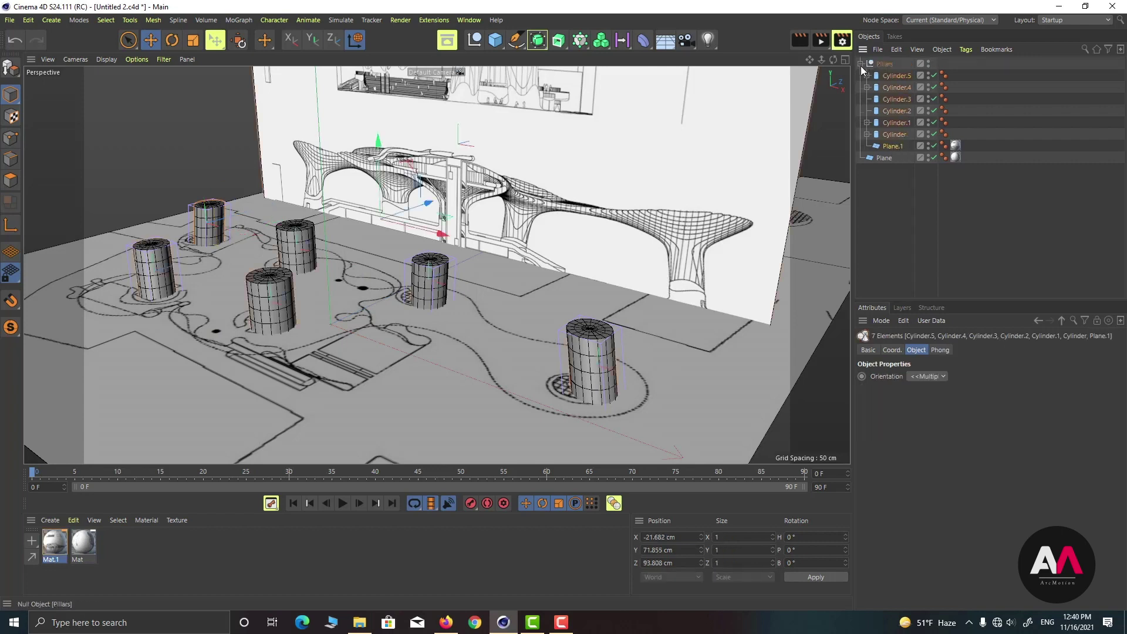
Step: Collapse the Pillars group and duplicate it as a backup copy
left_click(860, 64)
key("ctrl+c")
key("ctrl+v")
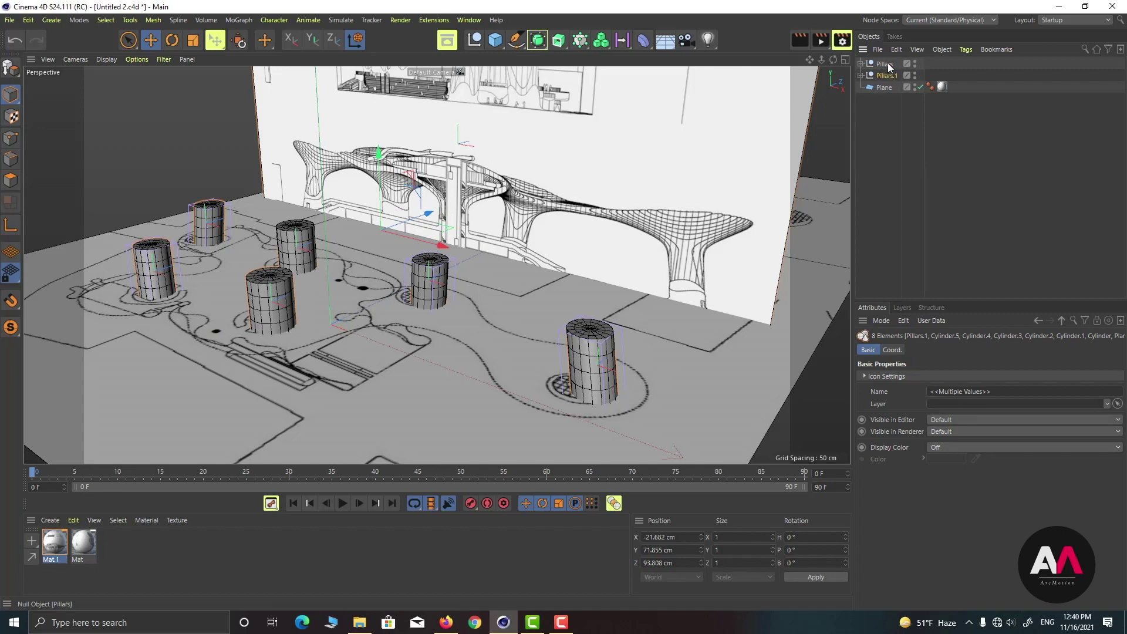
Step: Hide the duplicate group Pillars.1 and move it below Plane in the object hierarchy
left_click(887, 63)
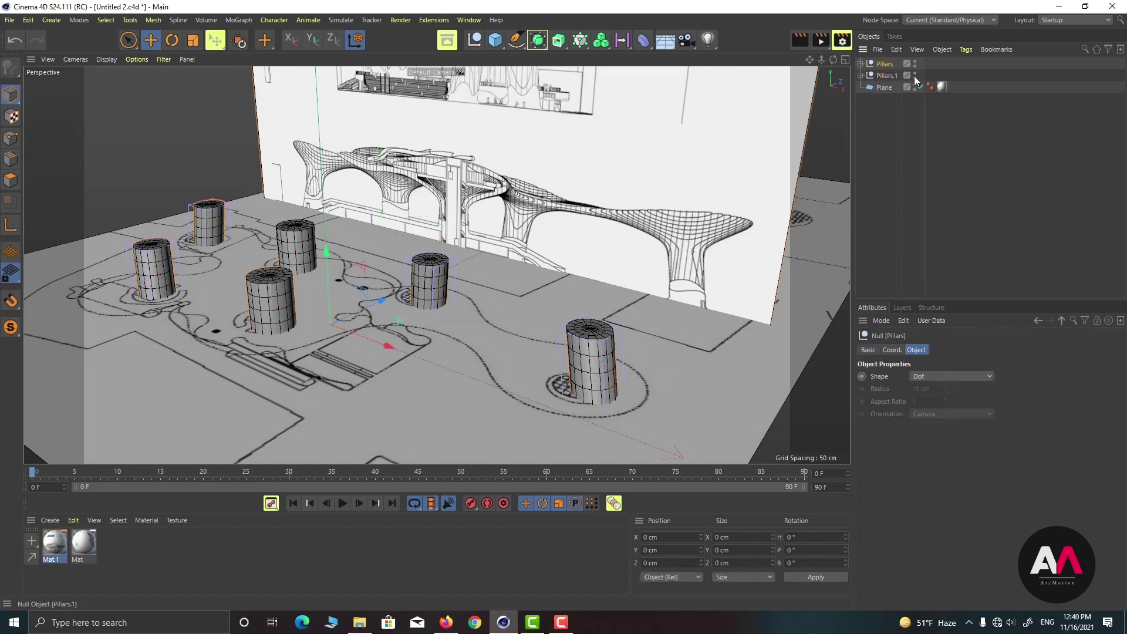
left_click(913, 76, "ctrl")
left_click_drag(879, 89, 878, 93)
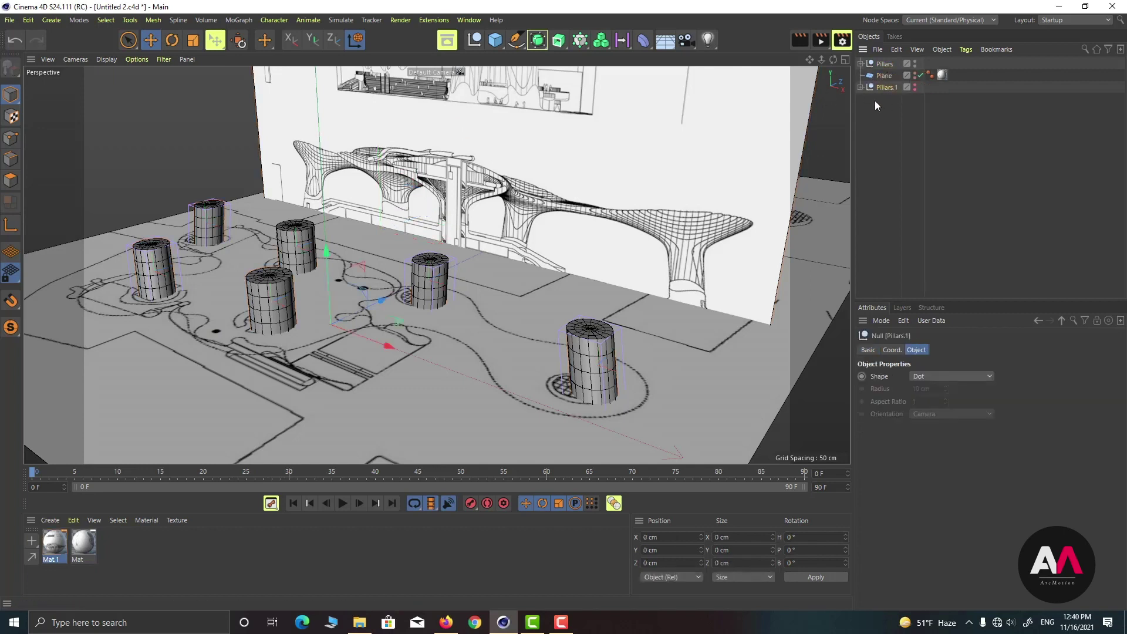
left_click(883, 63)
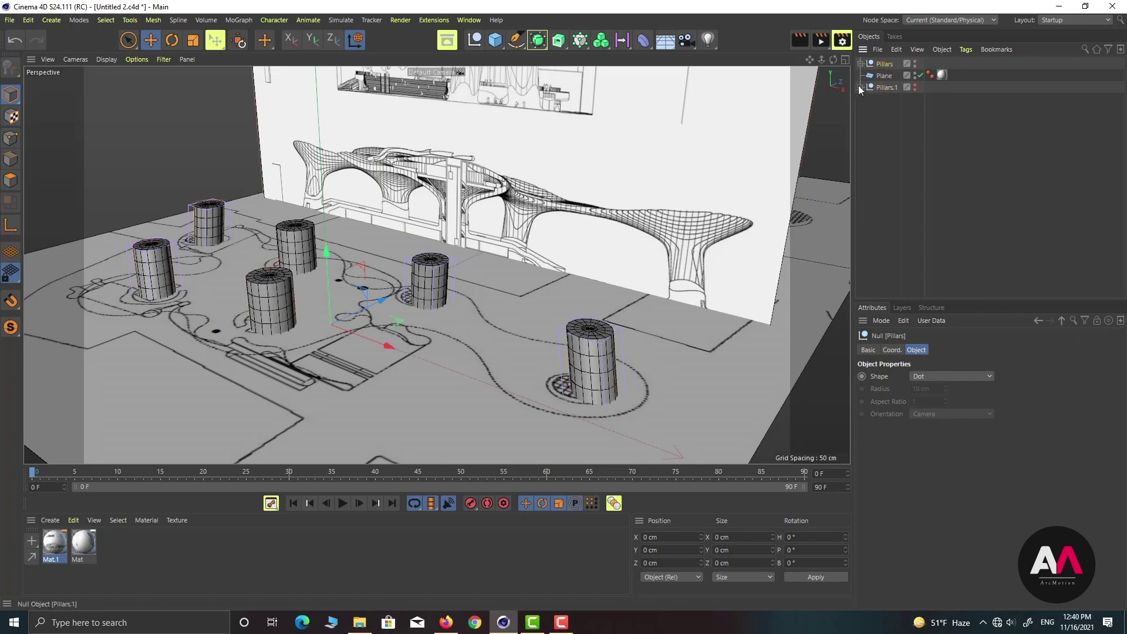
left_click(860, 87)
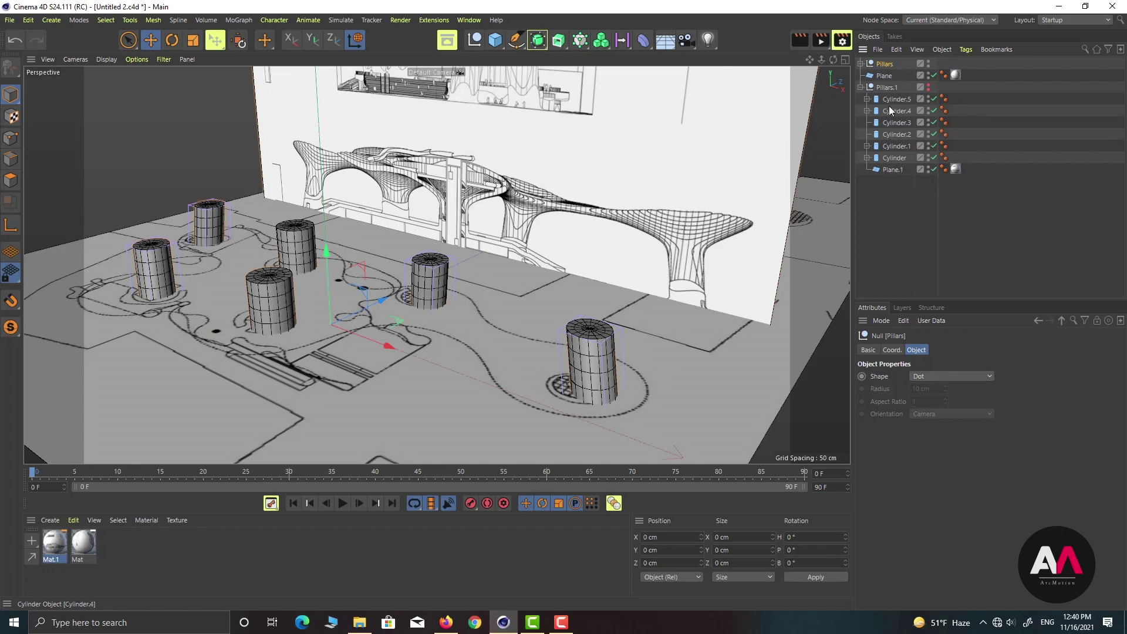
left_click(861, 87)
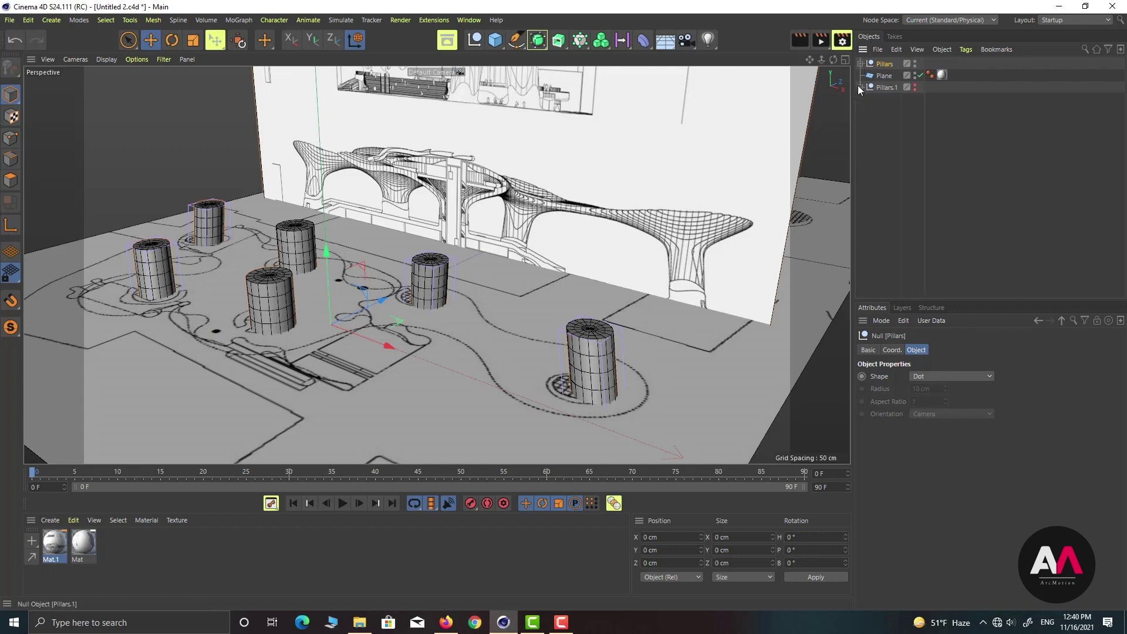
Step: Move Plane.1 out of the Pillars group and delete its duplicate from Pillars.1
left_click(860, 63)
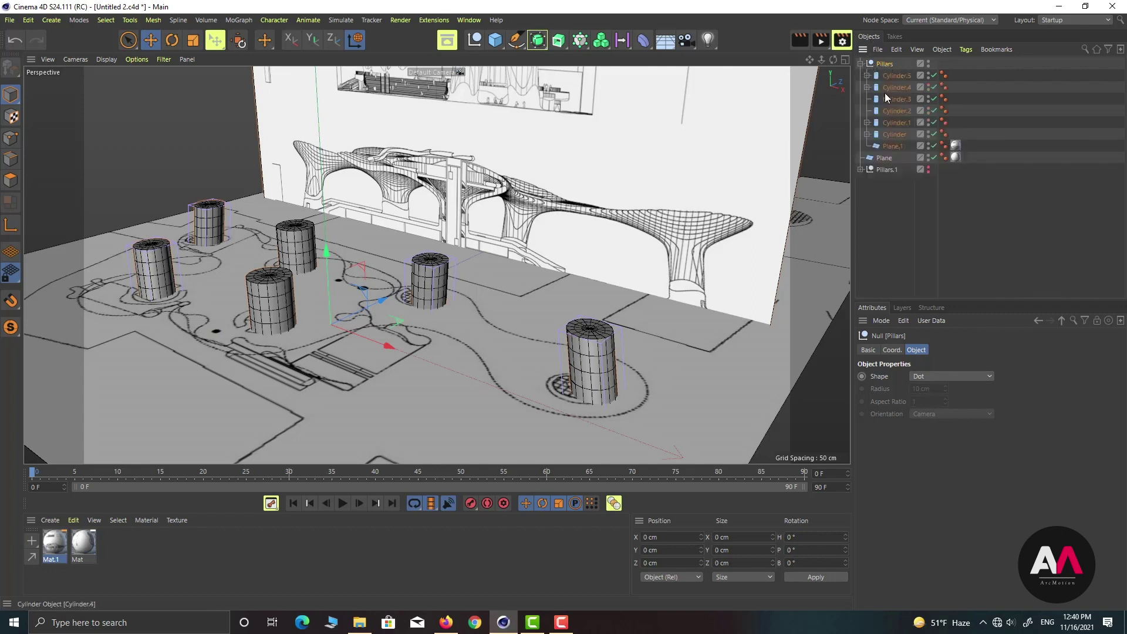
left_click(893, 147)
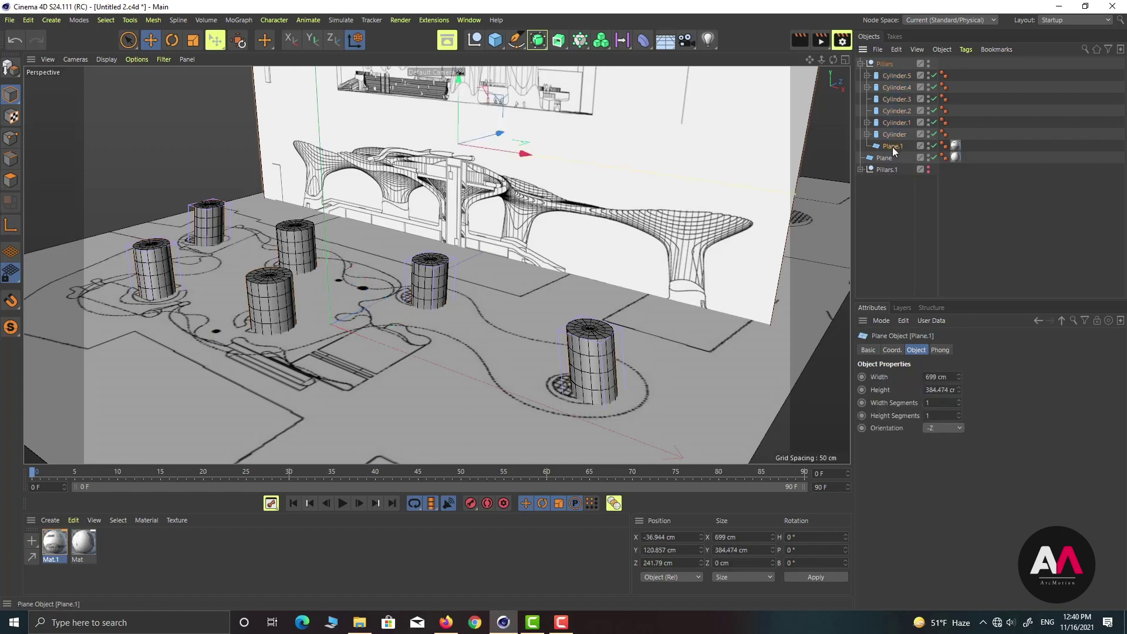
left_click_drag(892, 146, 883, 154)
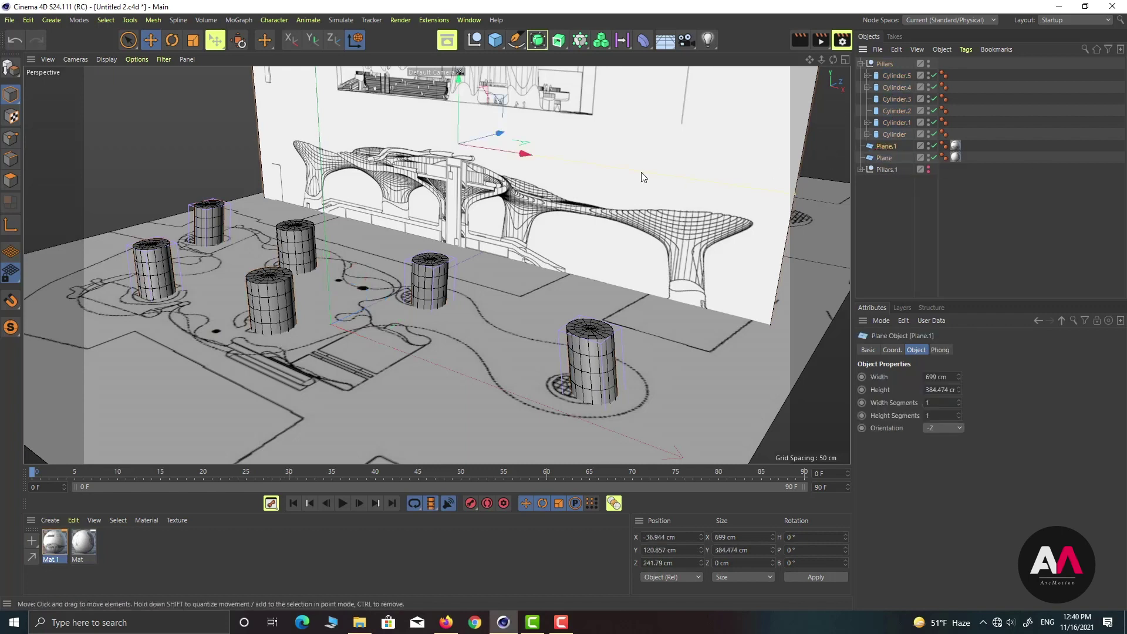
left_click(861, 170)
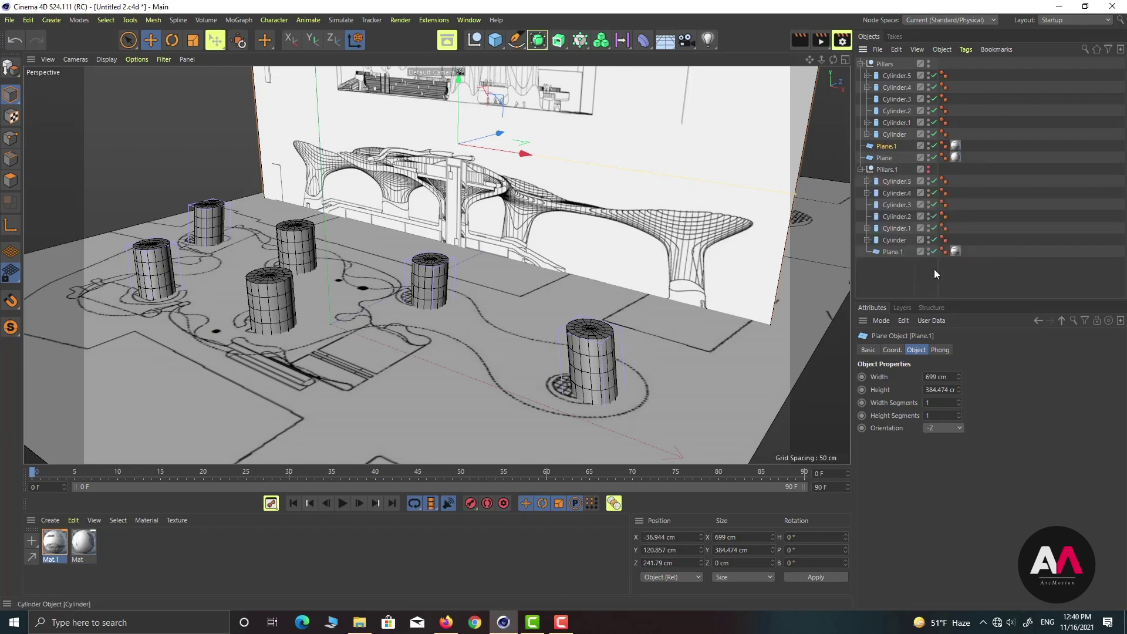
left_click(895, 251)
left_click(916, 283)
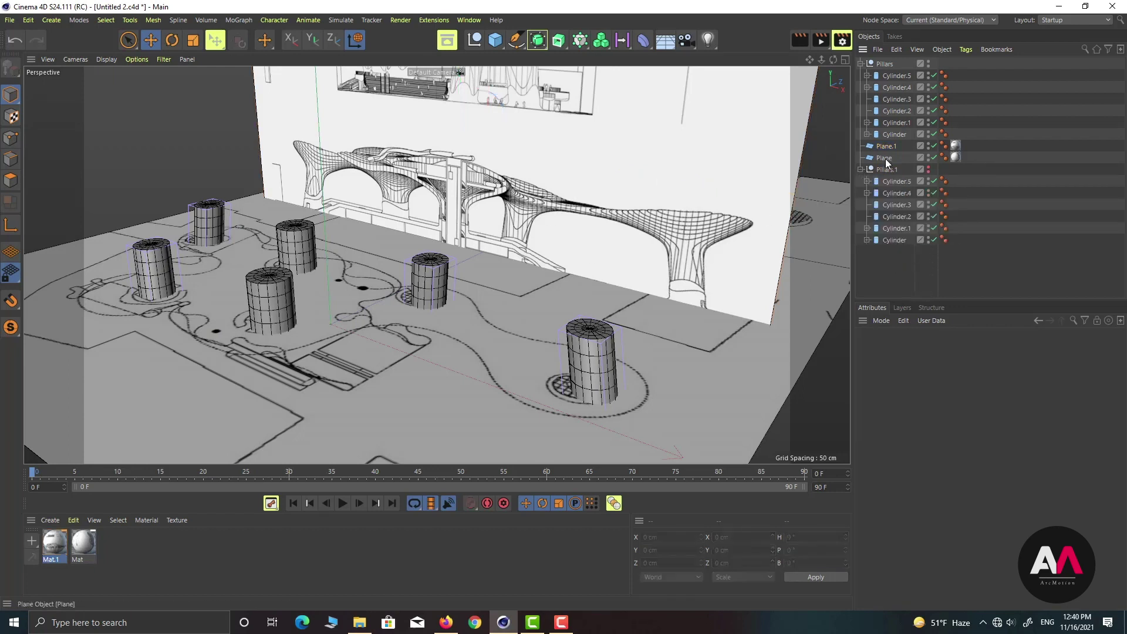
left_click(861, 170)
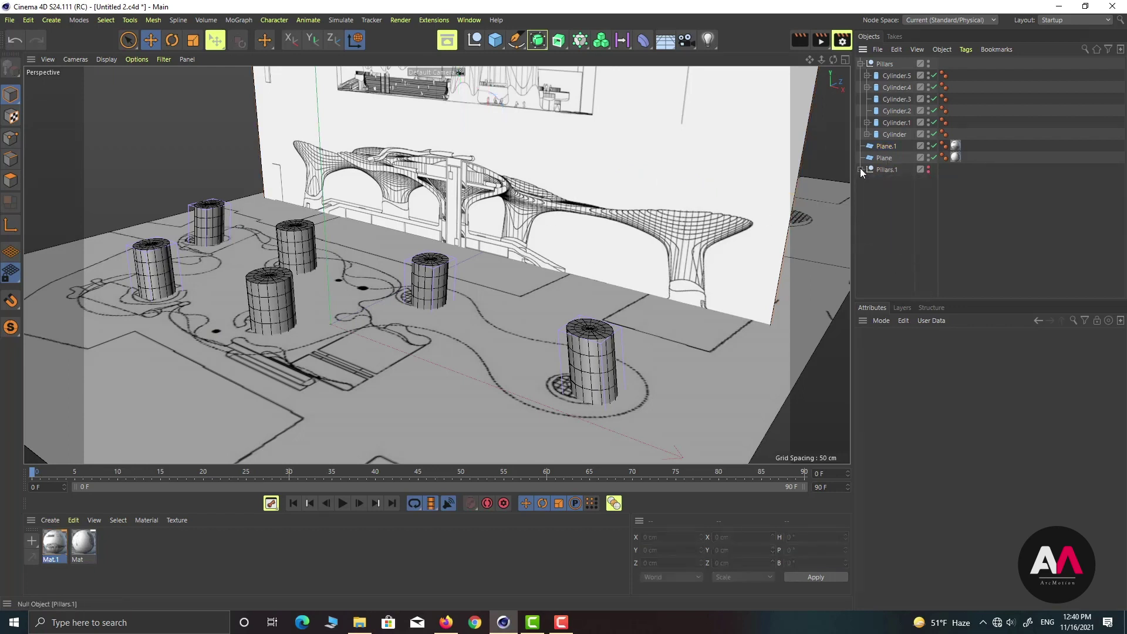
Step: Convert Cylinder in the Pillars group and its Shear deformer into one polygon object with Connect Objects + Delete
left_click(892, 134)
scroll(438, 301, "down", 2)
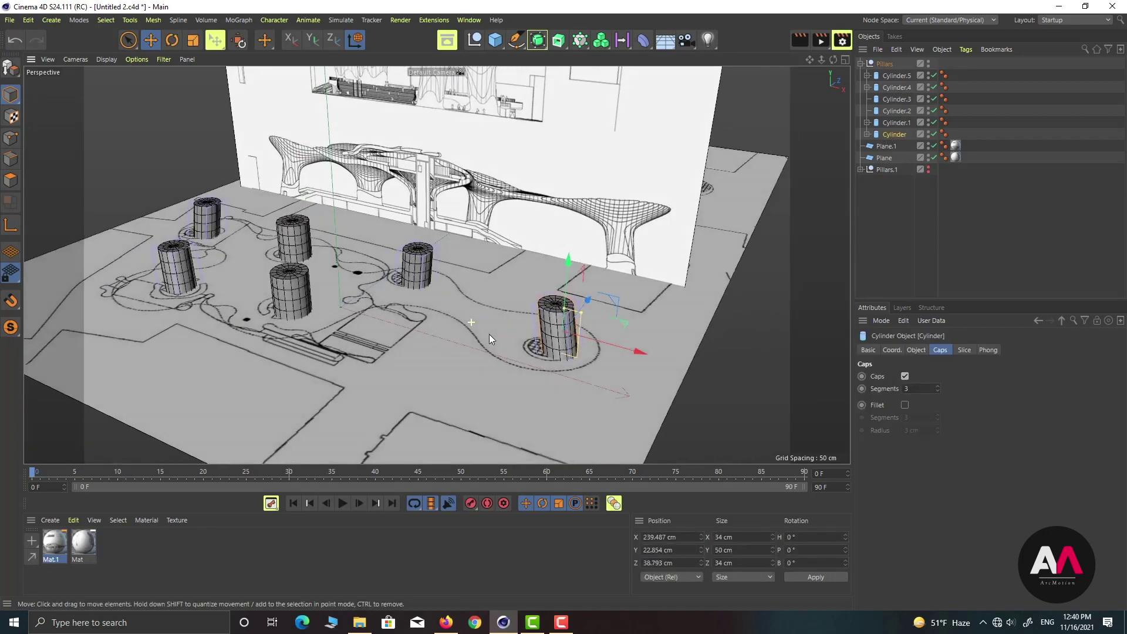
scroll(488, 334, "up", 5)
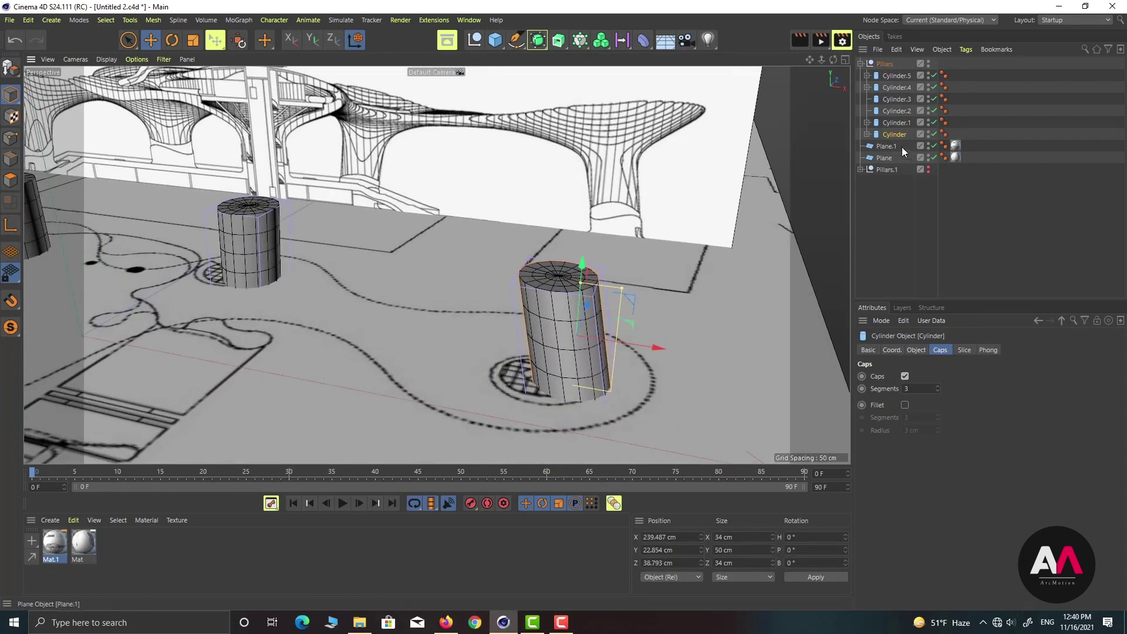
right_click(896, 135)
mouse_move(969, 249)
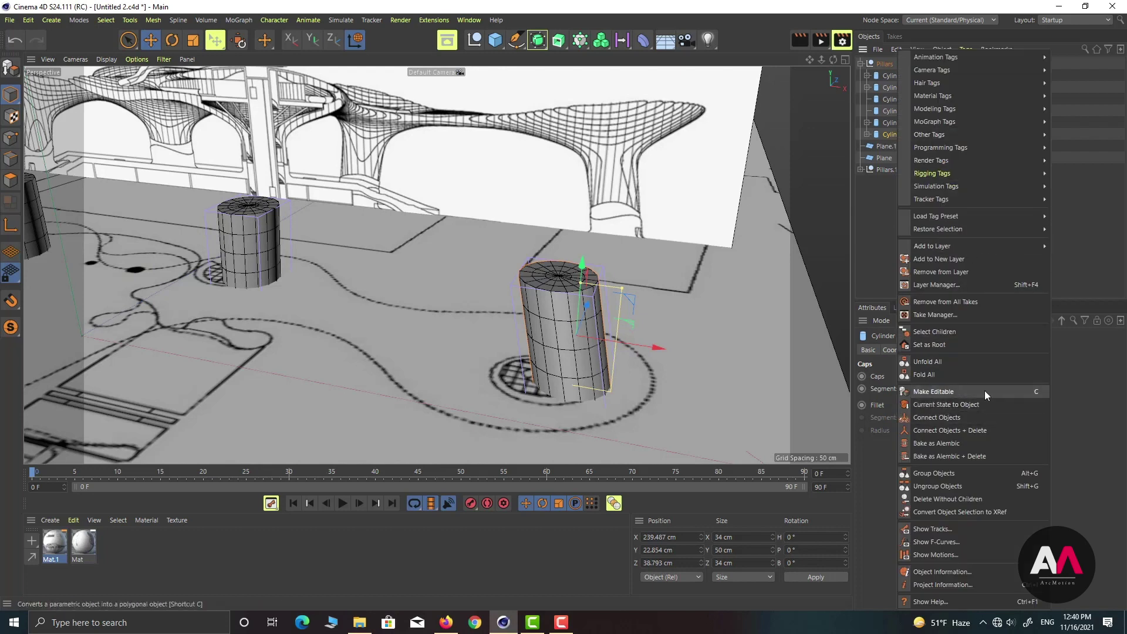
left_click(940, 432)
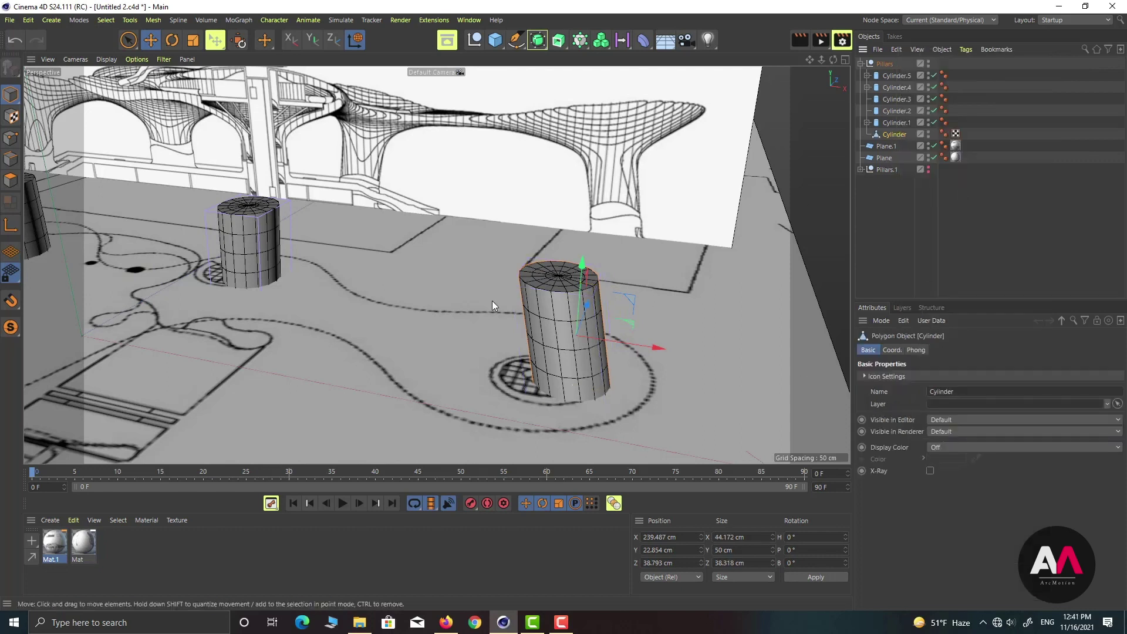
Step: Select all polygon rings of Cylinder's top cap with Loop Selection in Polygon mode
left_click_drag(491, 301, 536, 304, "alt")
left_click(10, 158)
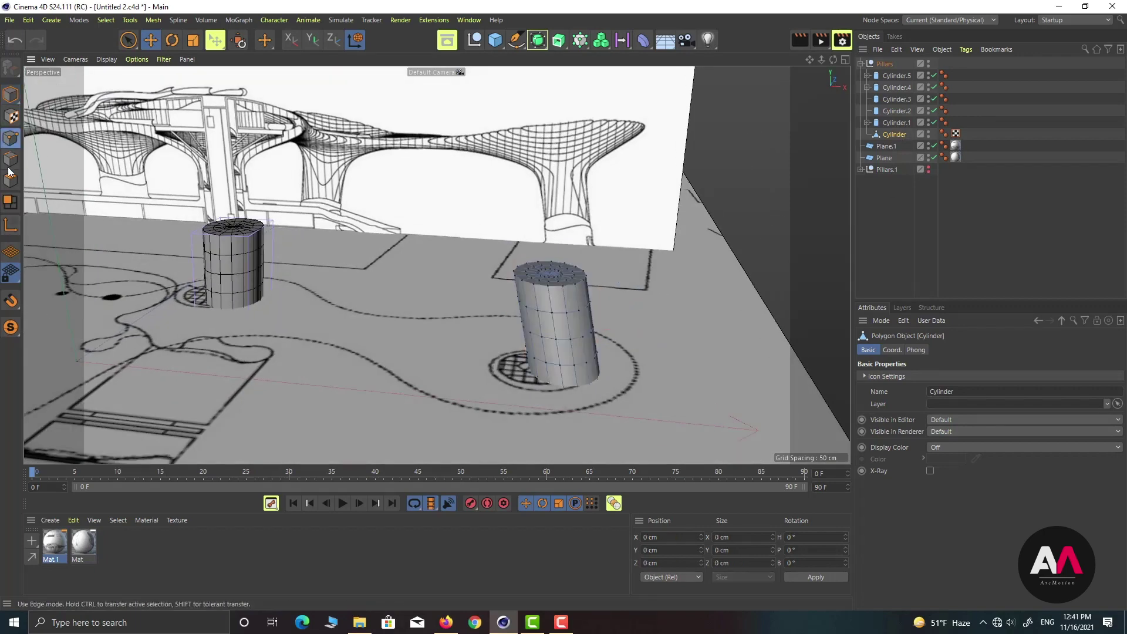
left_click(11, 179)
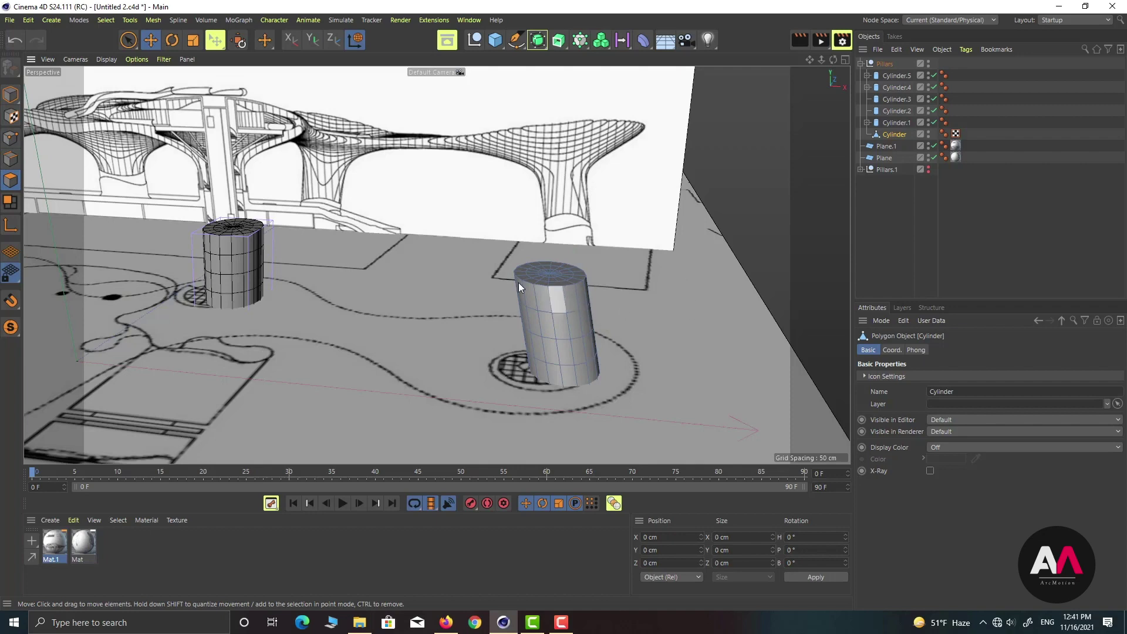
left_click_drag(548, 287, 549, 271, "alt")
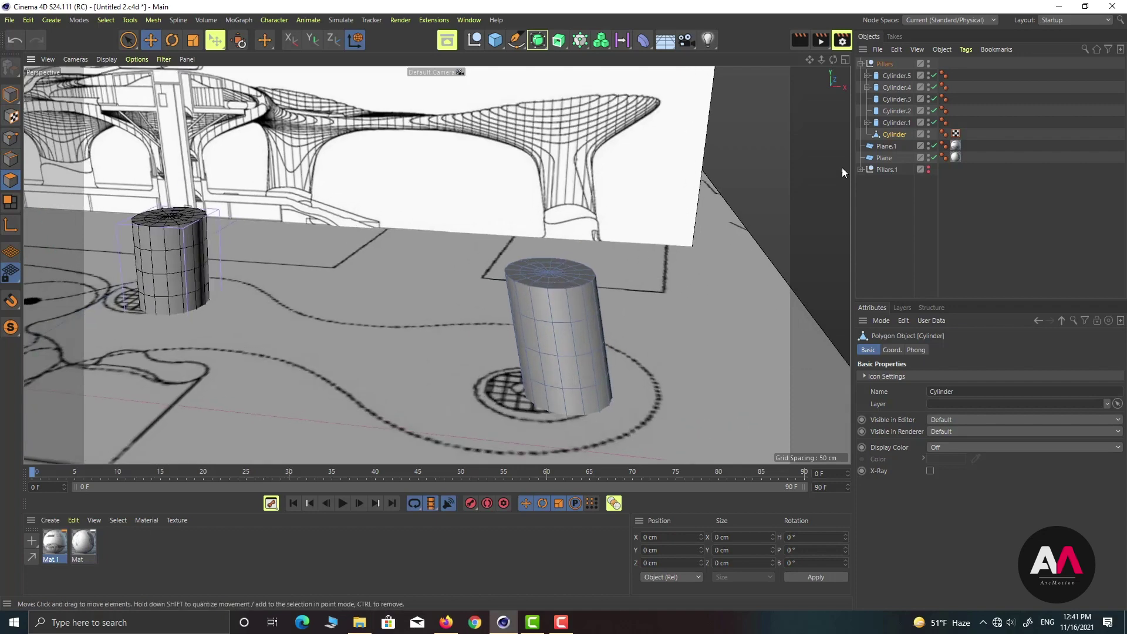
scroll(589, 262, "up", 2)
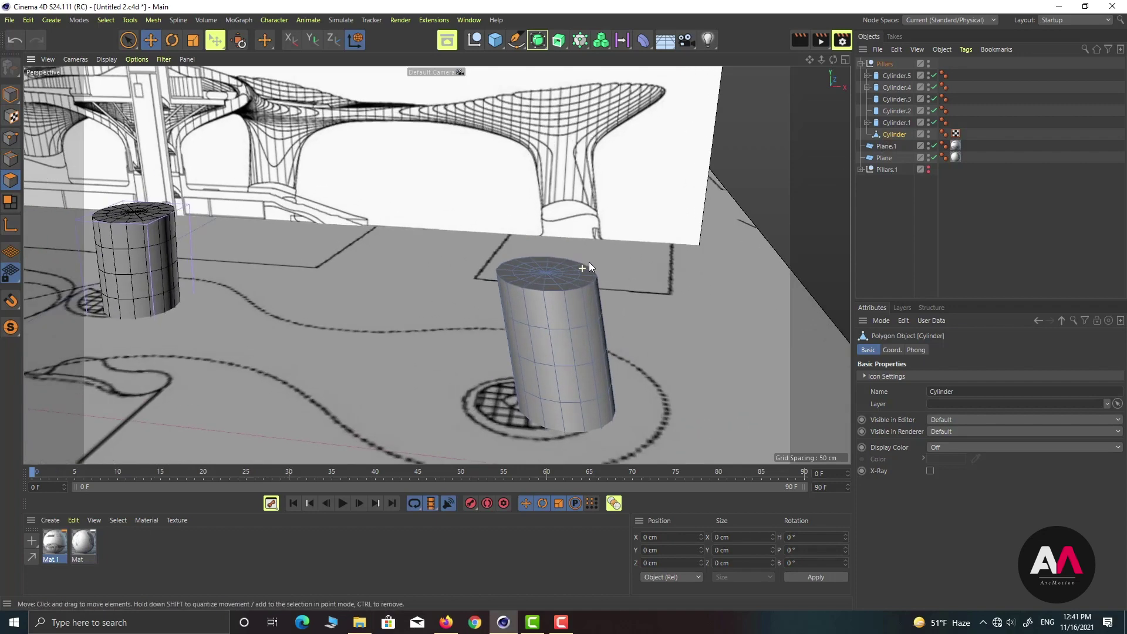
key("u")
key("l")
left_click(550, 276)
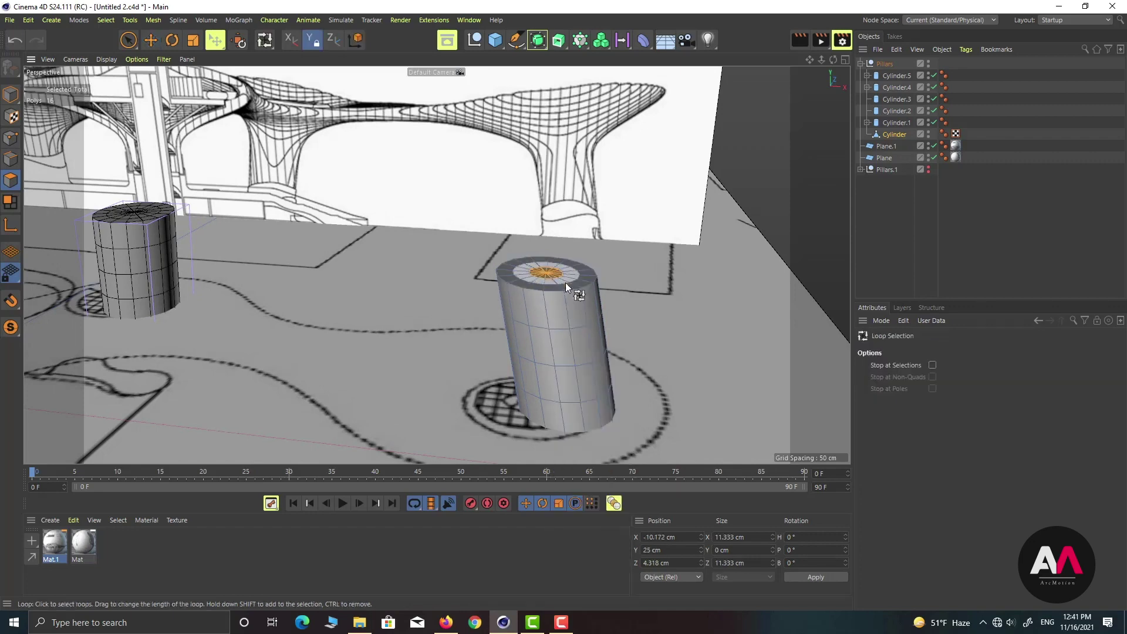
left_click(565, 281, "shift")
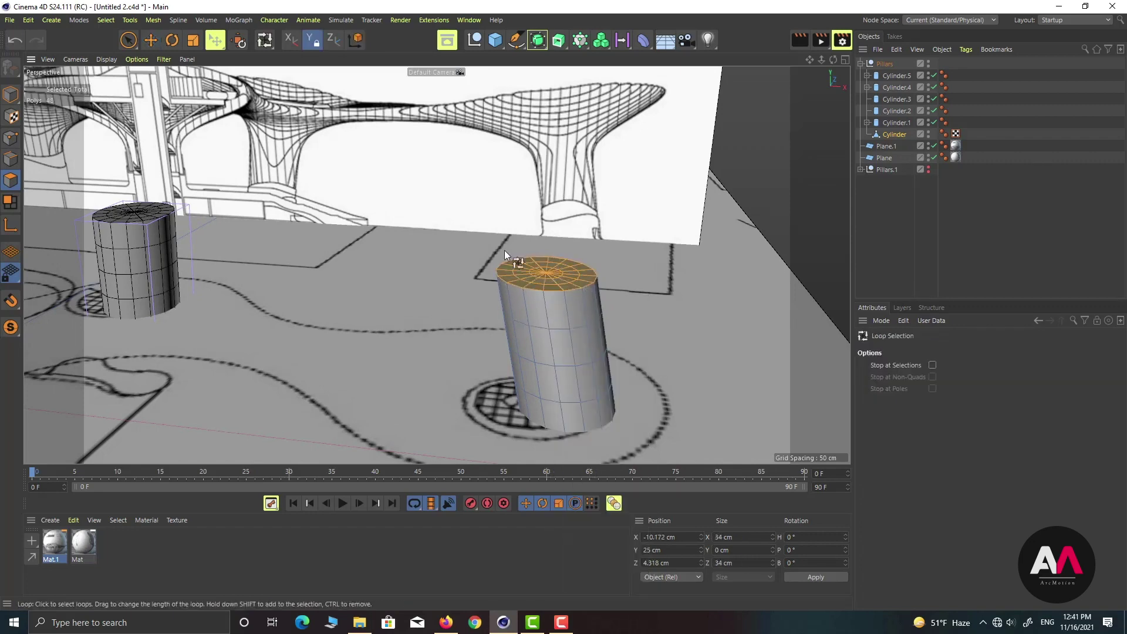
Step: Extrude Cylinder's selected top-cap polygons upward by about 15.2 cm with Create Caps disabled
scroll(549, 274, "up", 3)
scroll(549, 274, "down", 4)
left_click_drag(565, 283, 568, 277, "alt")
key("d")
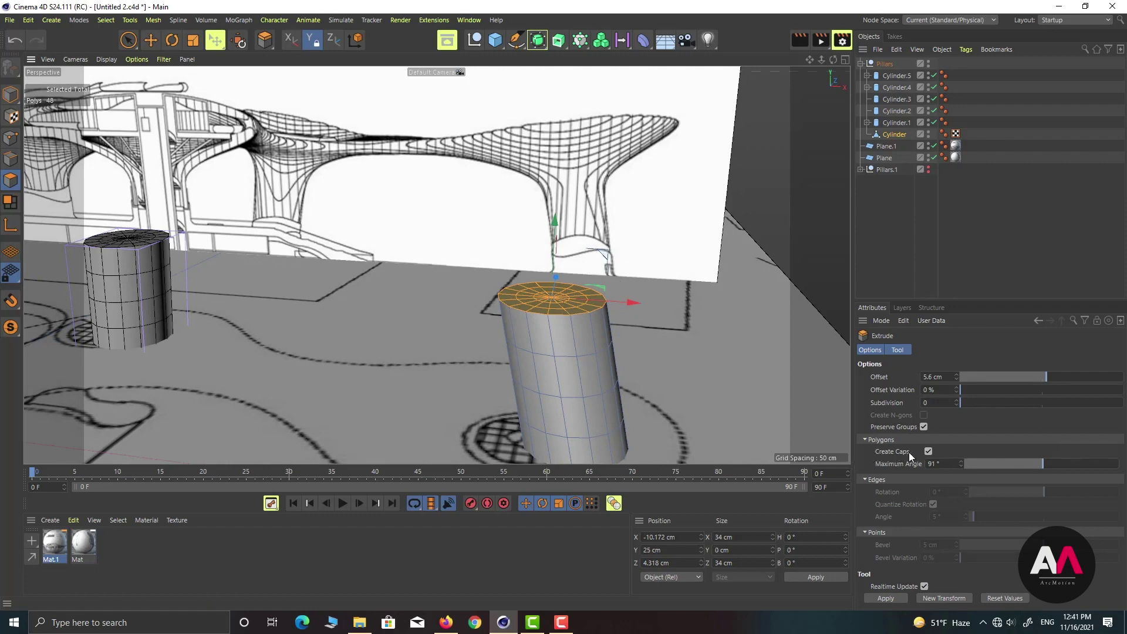
left_click(928, 451)
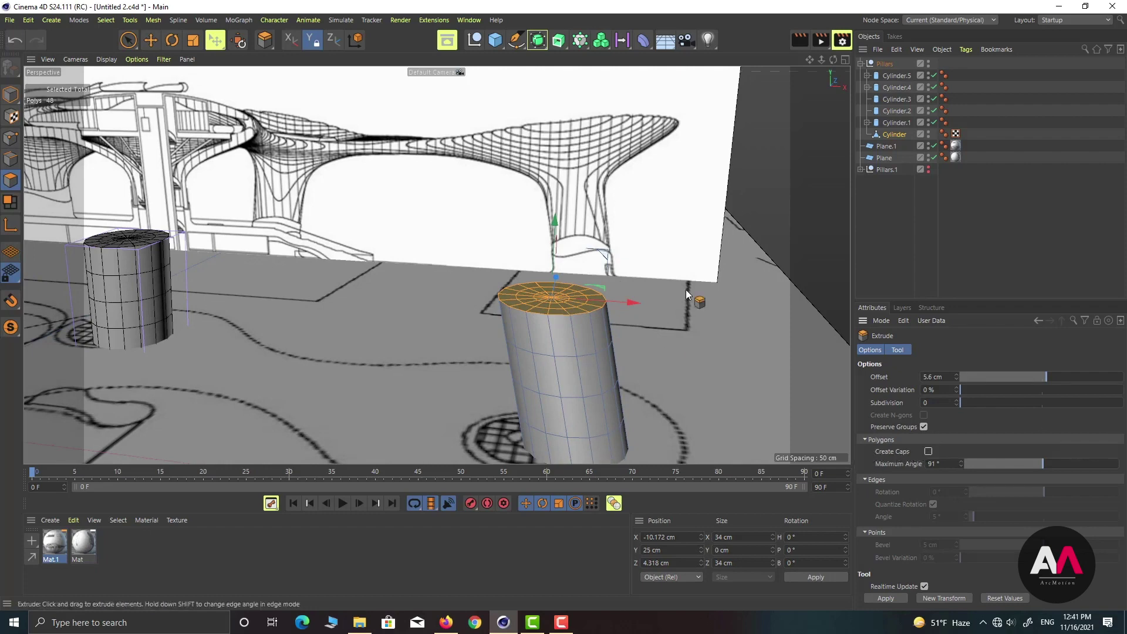
left_click_drag(685, 290, 589, 245, "alt")
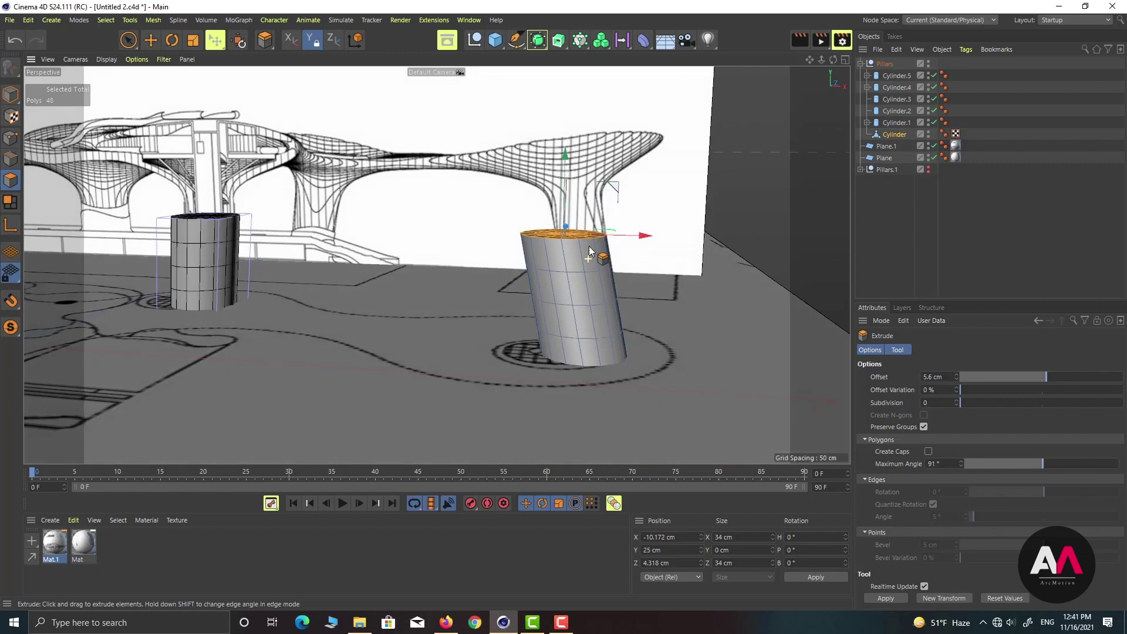
left_click(845, 59)
middle_click_drag(513, 374, 649, 400, "alt")
scroll(710, 356, "up", 6)
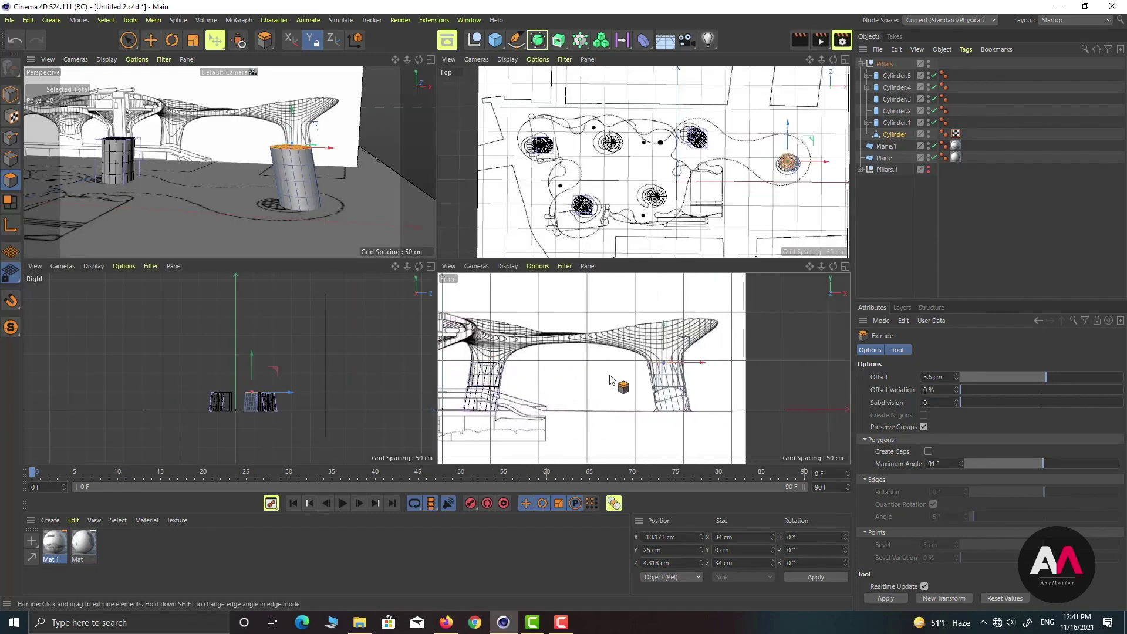
mouse_move(710, 356)
left_mouse_down()
mouse_move(750, 357)
mouse_move(725, 370)
left_mouse_up()
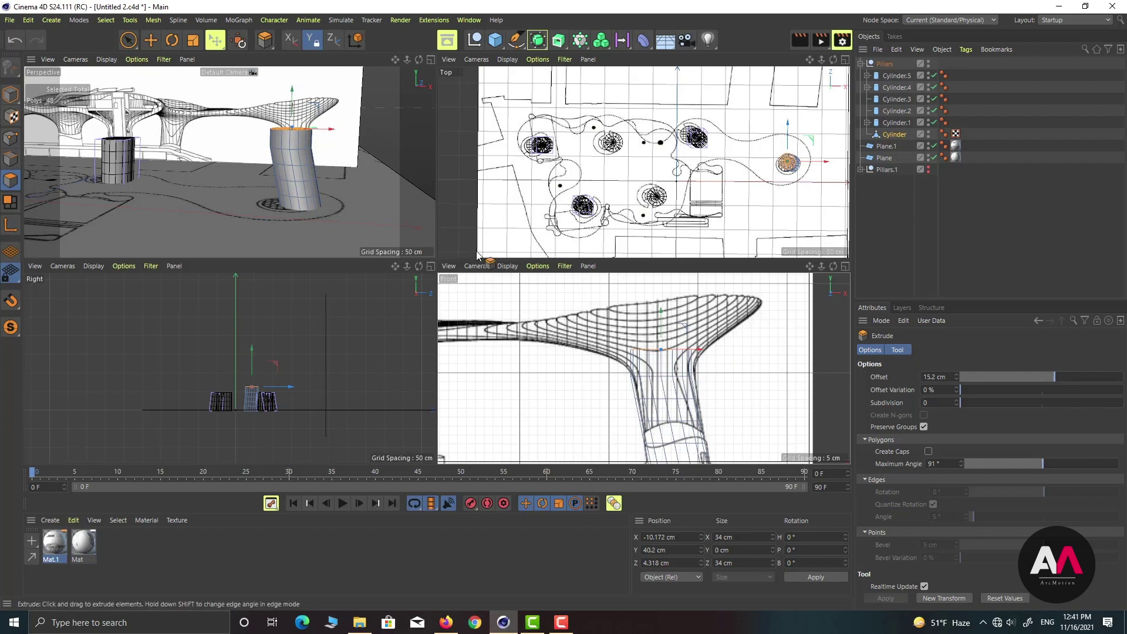
Step: Scale the extruded top of Cylinder to about 62 cm wide and shift it along X to about -16.4 cm
key("t")
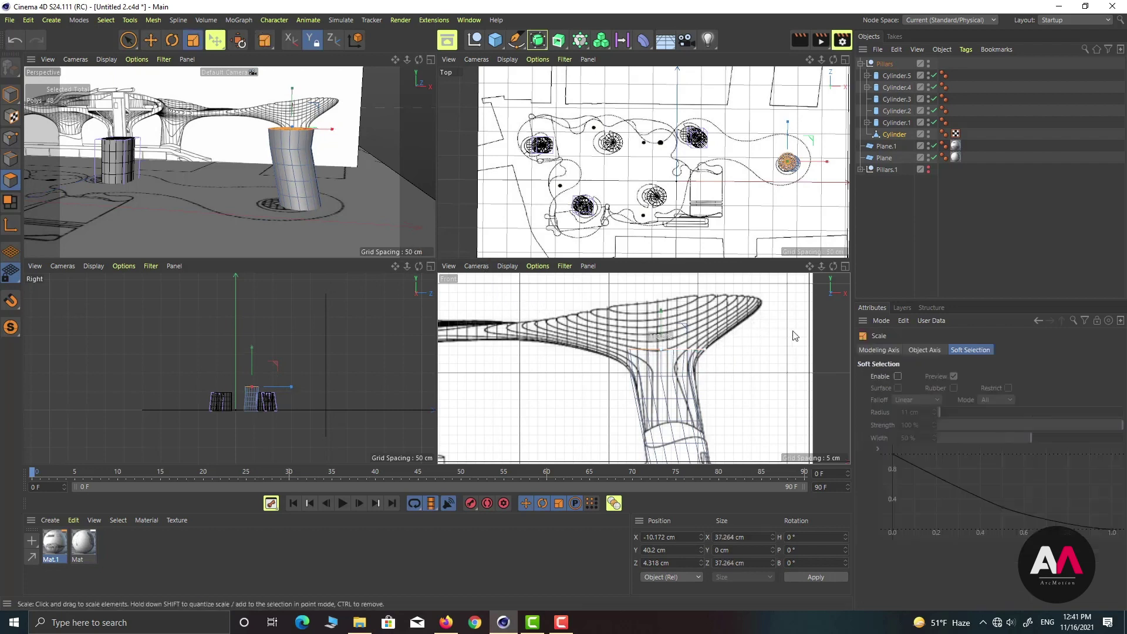
left_click_drag(726, 334, 775, 335)
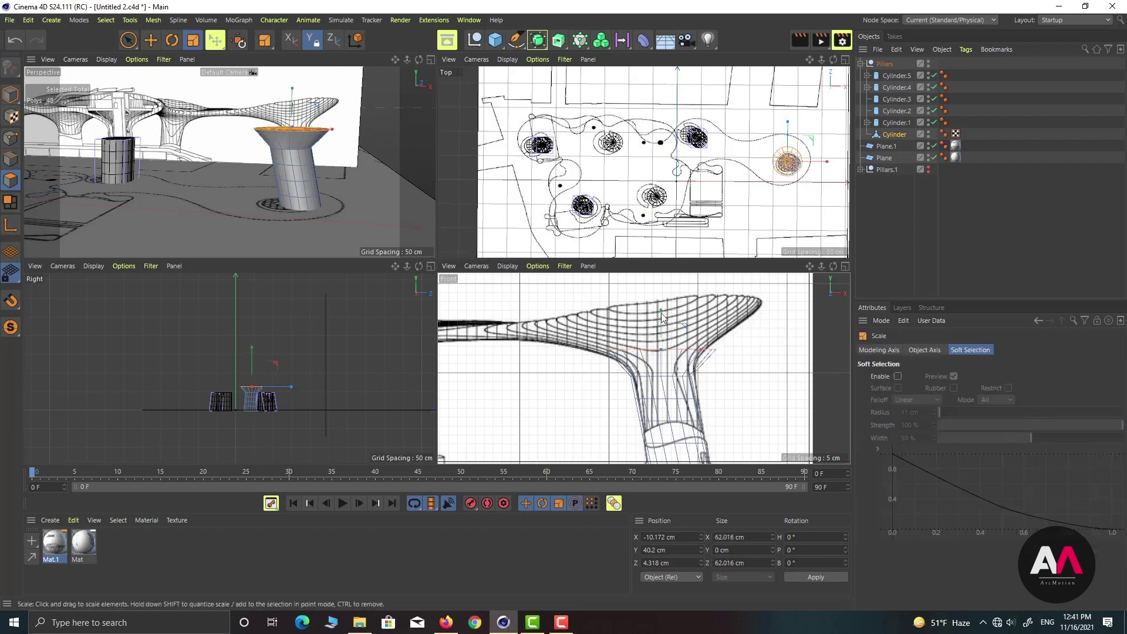
key("e")
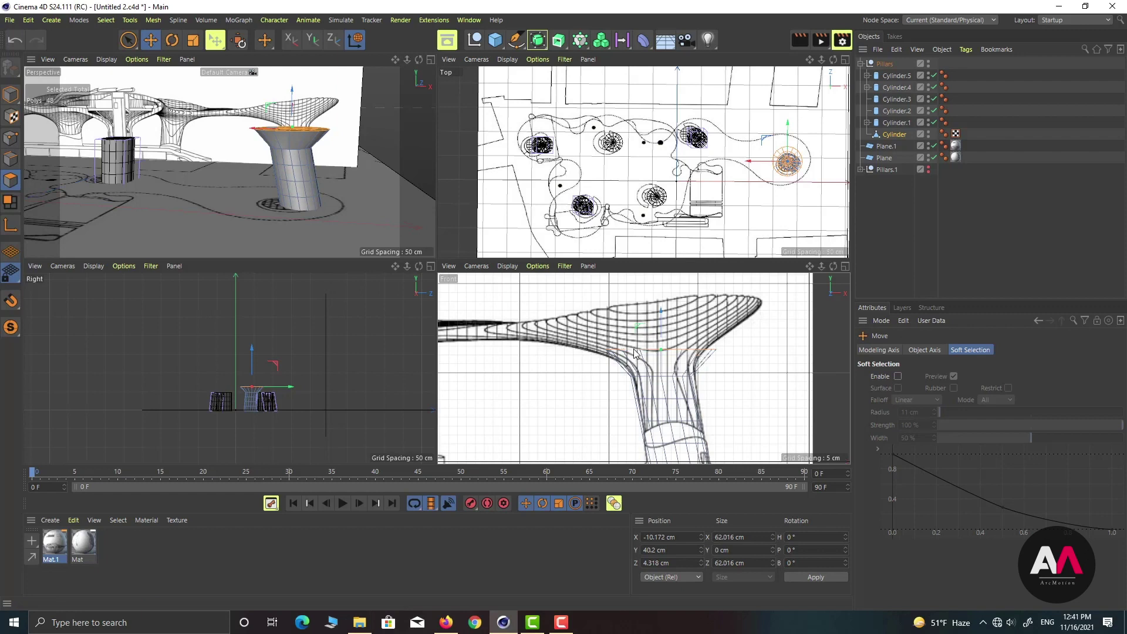
left_click_drag(634, 353, 624, 355)
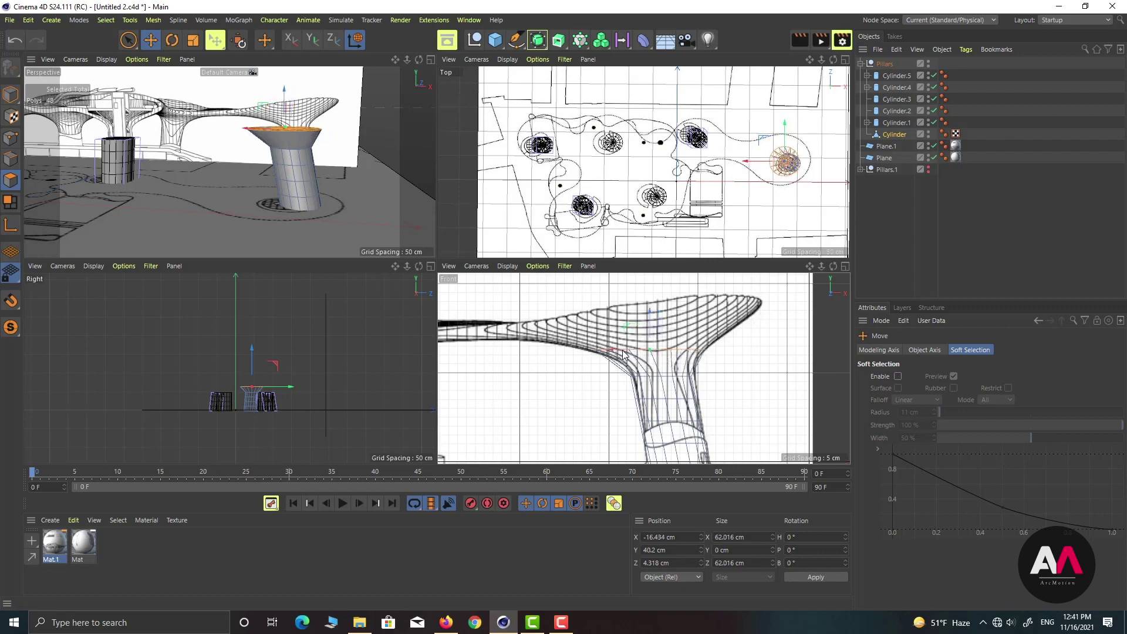
Step: Extrude Cylinder's top polygons upward again with an Offset of 10 cm
scroll(624, 354, "up", 1)
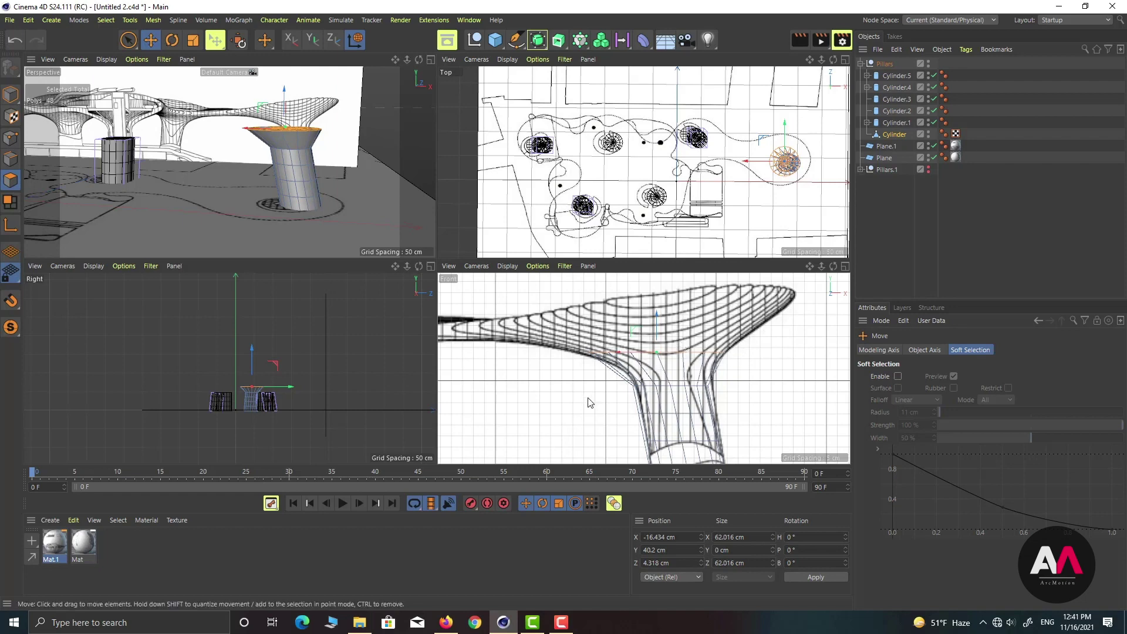
scroll(660, 333, "down", 1)
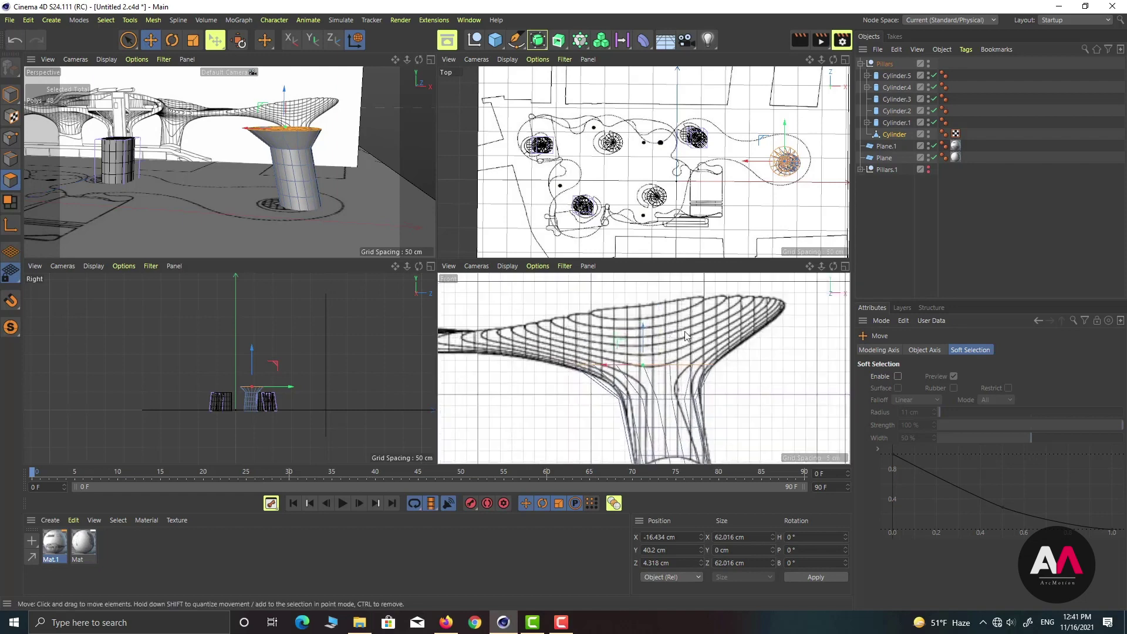
scroll(807, 166, "up", 2)
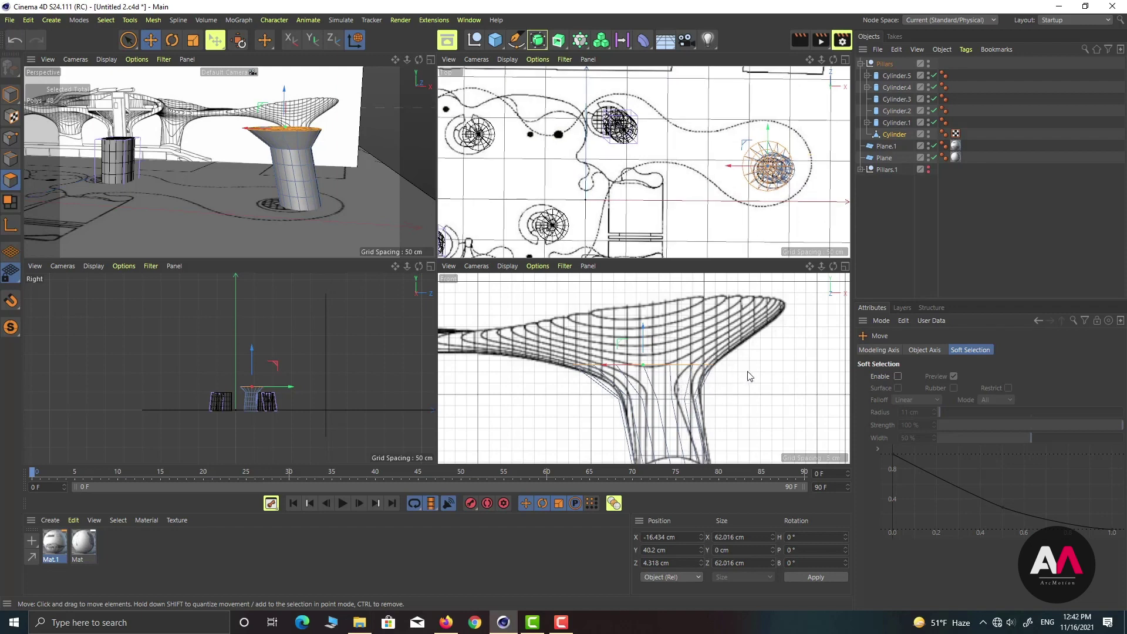
key("d")
left_click_drag(754, 378, 667, 317)
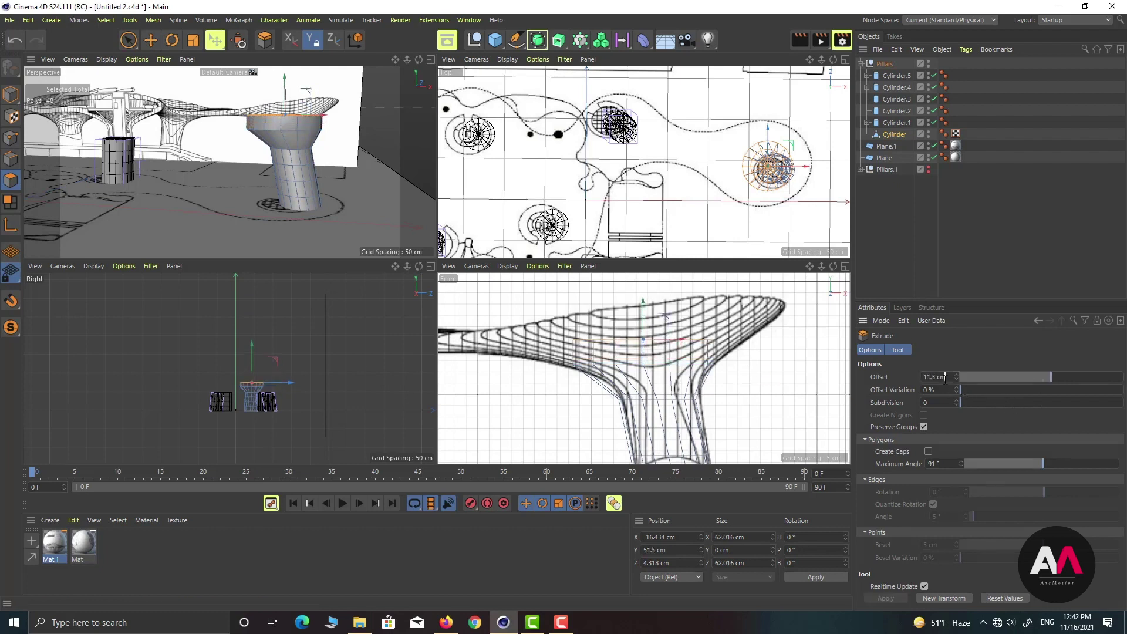
key("Return")
Step: Scale the new top to about 90.7 cm wide and move it to about X -15 cm, Z 7.9 cm over the plan outline
key("t")
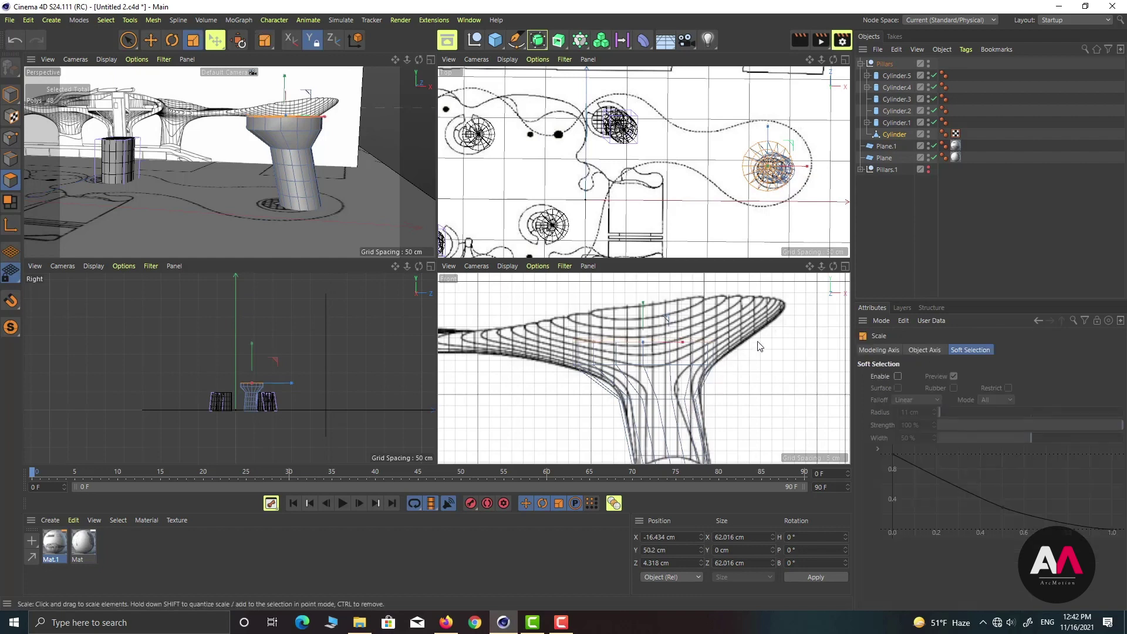
left_click_drag(760, 346, 849, 343)
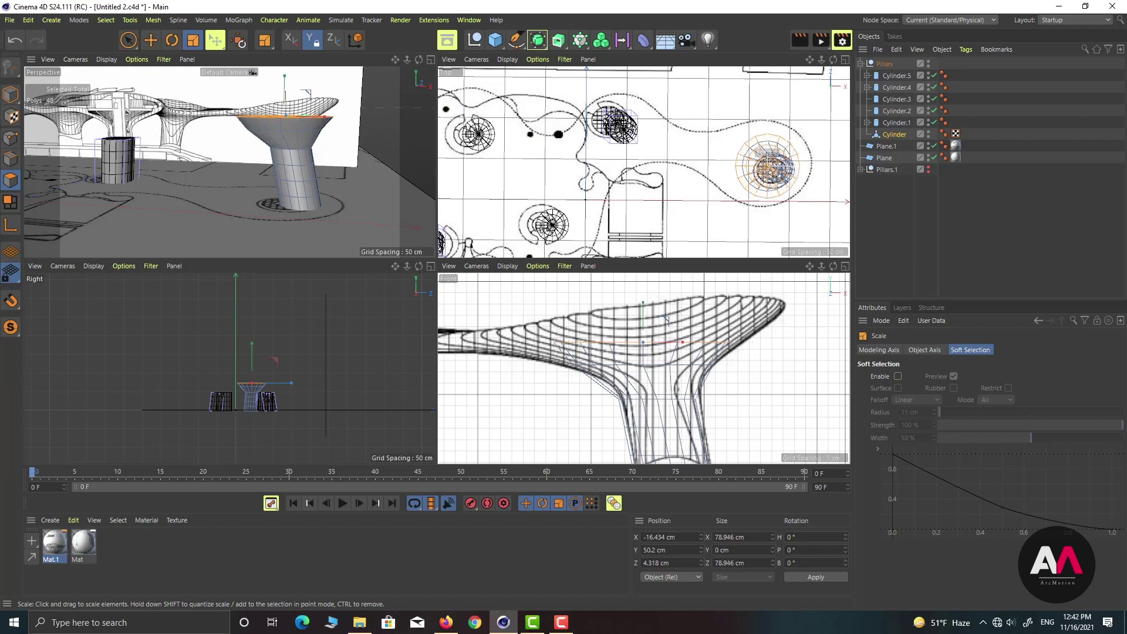
left_click_drag(560, 351, 543, 349)
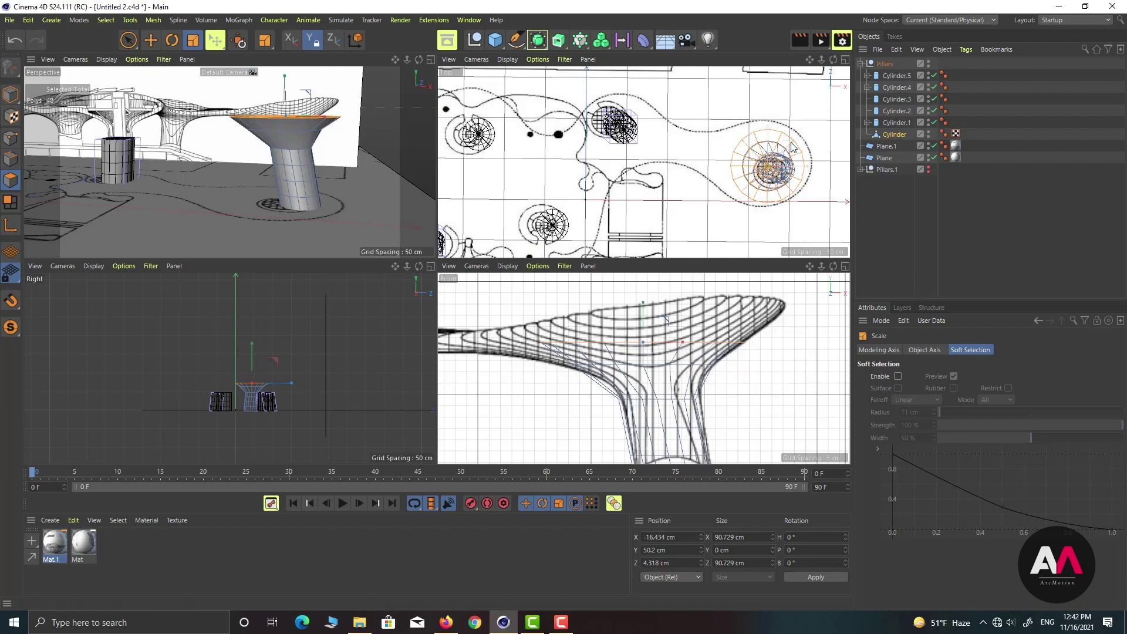
key("e")
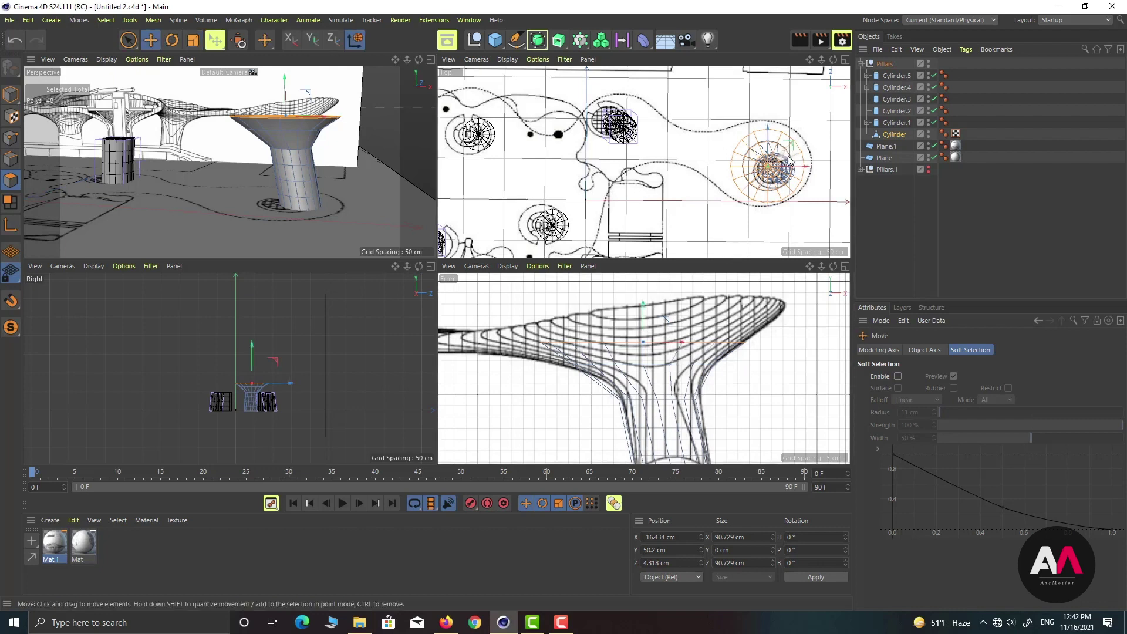
left_click_drag(791, 145, 793, 144)
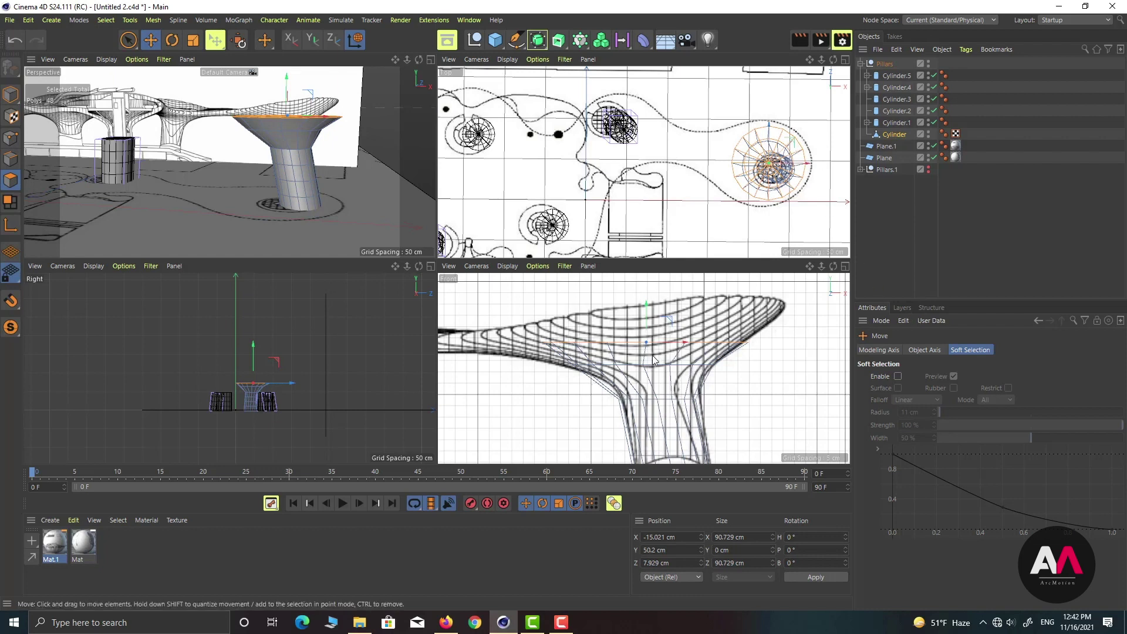
Step: Extrude the top polygons upward by about 21.2 cm and scale them to about 135.3 cm wide
key("d")
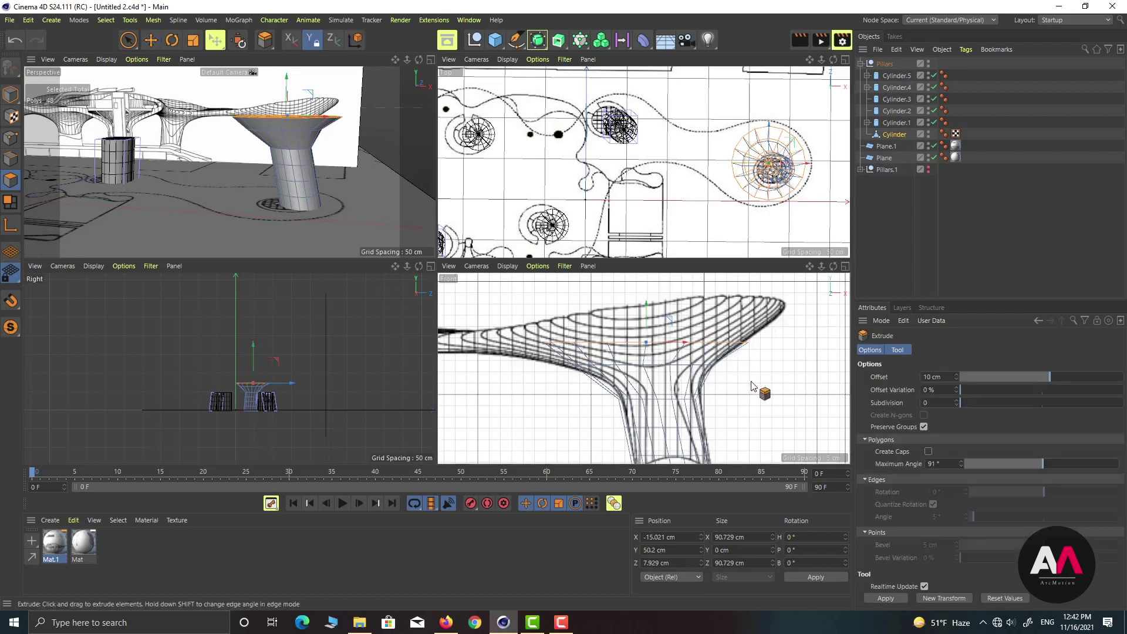
left_click_drag(755, 390, 792, 391)
key("t")
left_click_drag(732, 411, 833, 411)
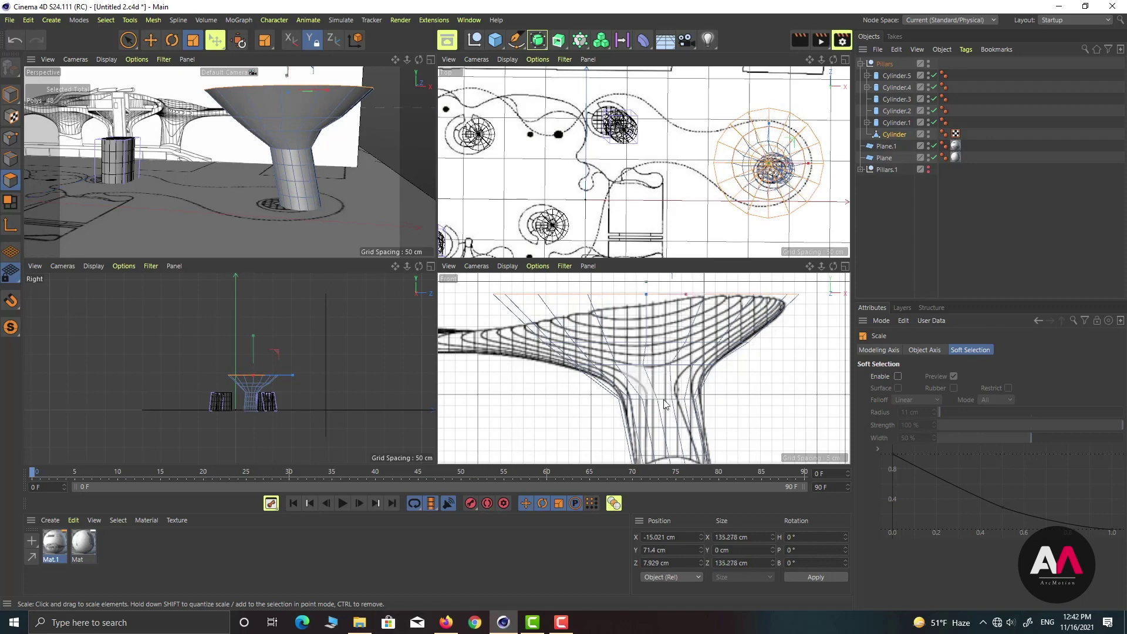
Step: Loop-select the three upper edge rings of the flared column and scale them along Z to about 105 cm deep
scroll(772, 331, "up", 3)
scroll(608, 381, "down", 2)
scroll(607, 382, "down", 2)
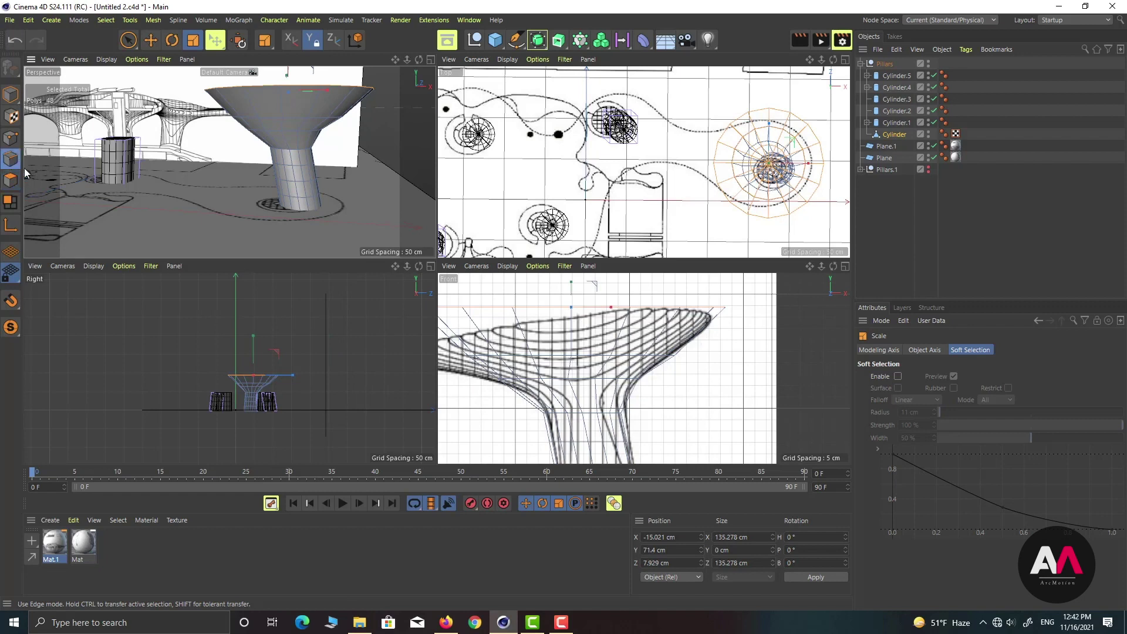
left_click(10, 158)
key("u")
key("l")
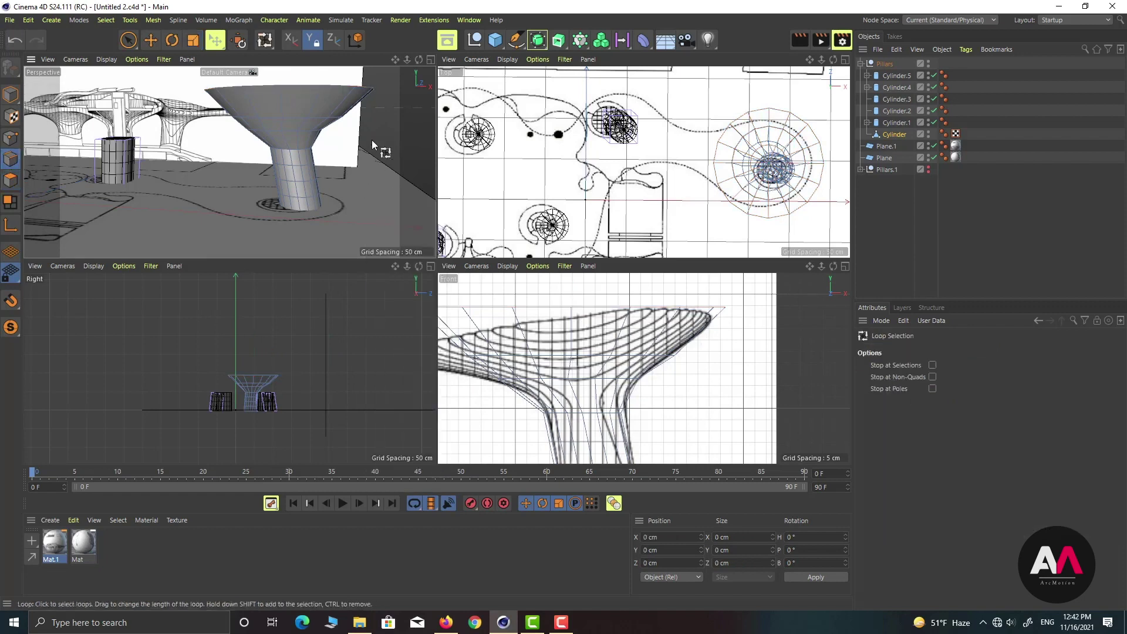
left_click(307, 85)
left_click(293, 118, "shift")
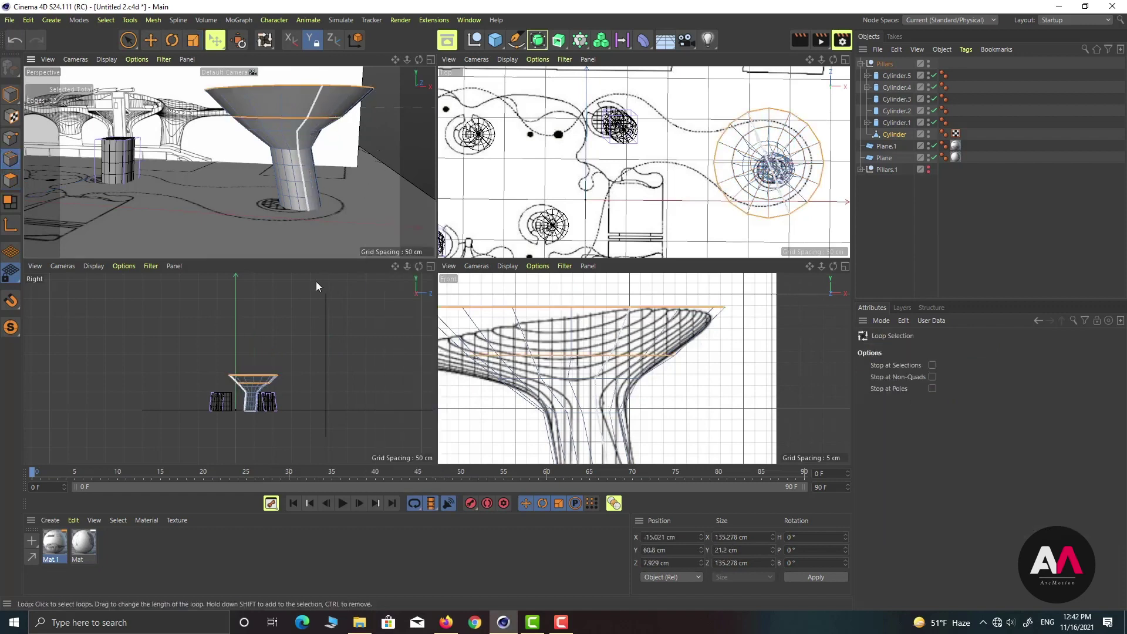
left_click(290, 132, "shift")
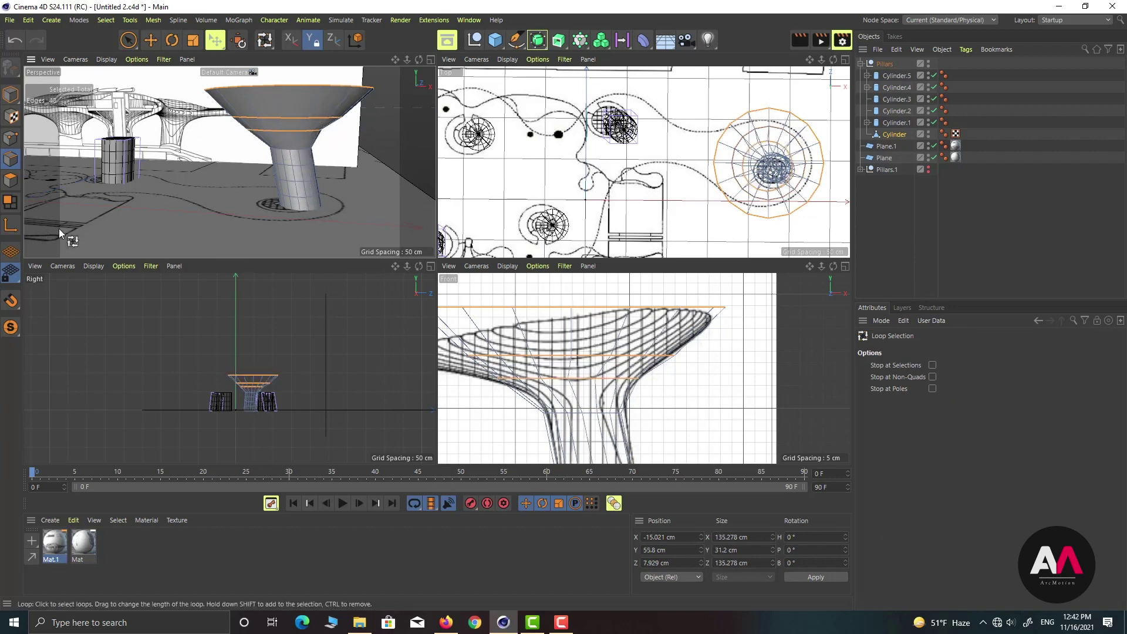
key("t")
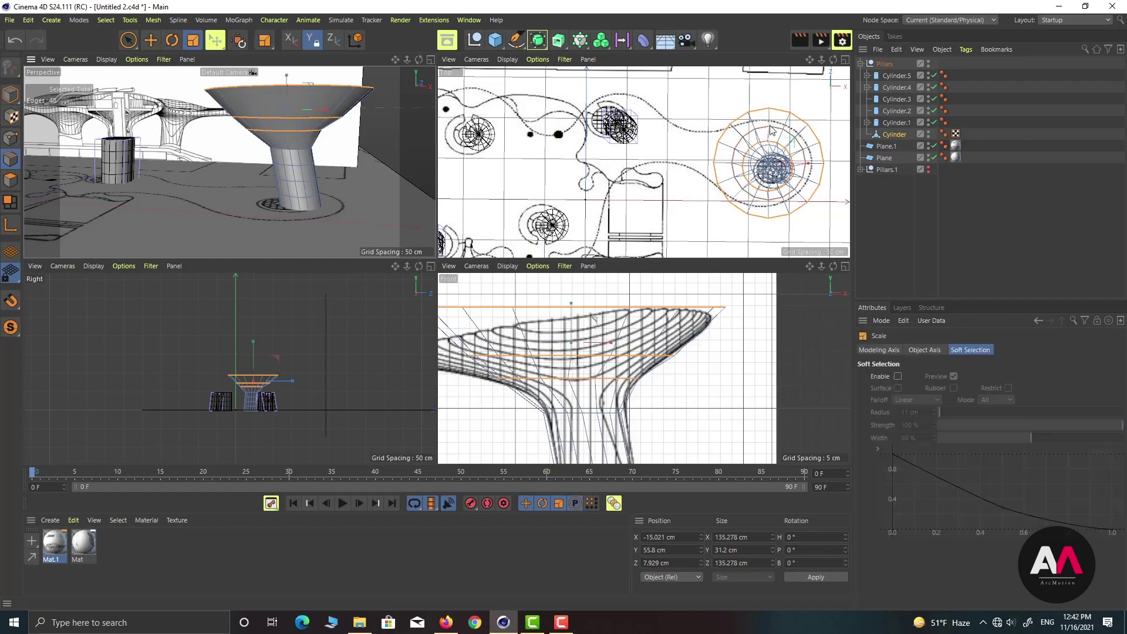
scroll(769, 117, "up", 2)
scroll(769, 117, "down", 2)
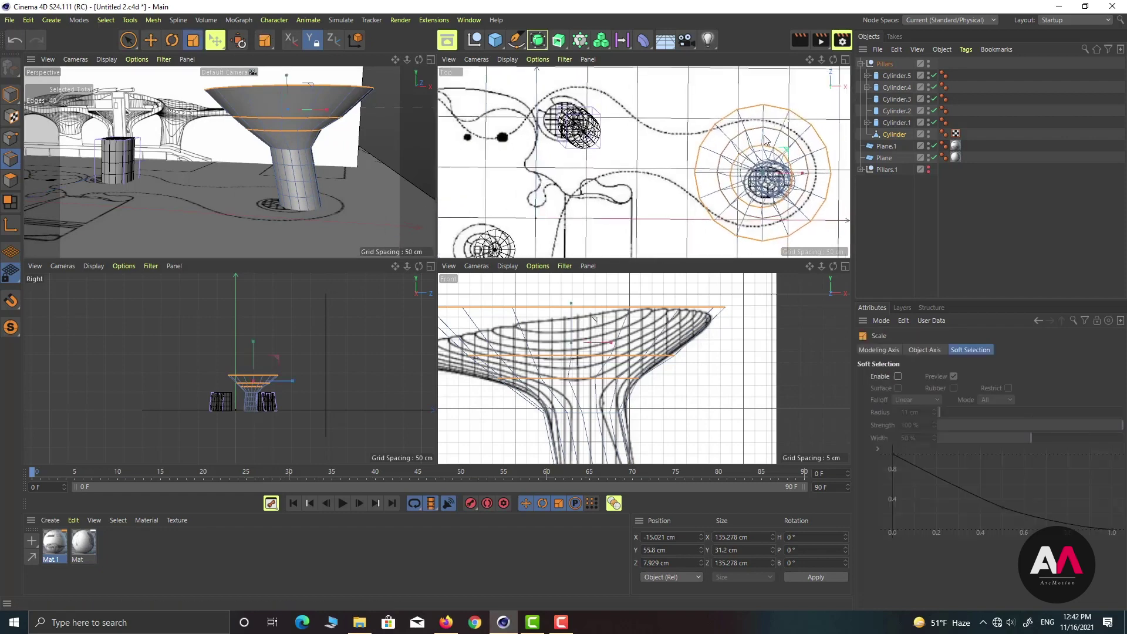
left_click_drag(763, 141, 762, 147)
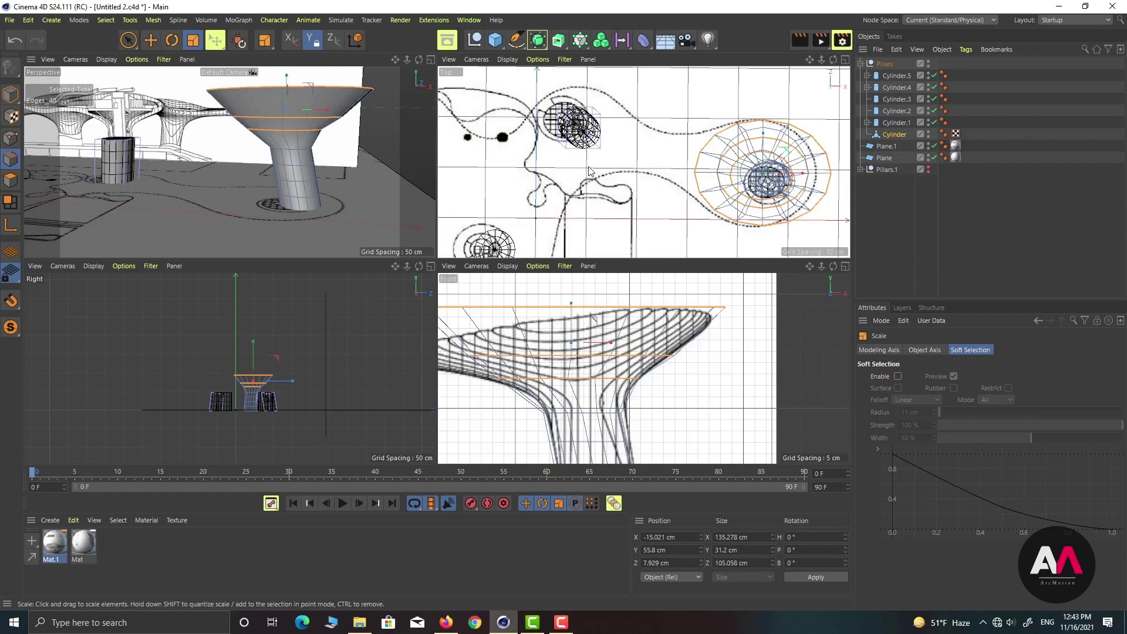
Step: Select the top cap from its rim loop and move its polygons along X to about -28.4 cm to fit the plan outline
key("u")
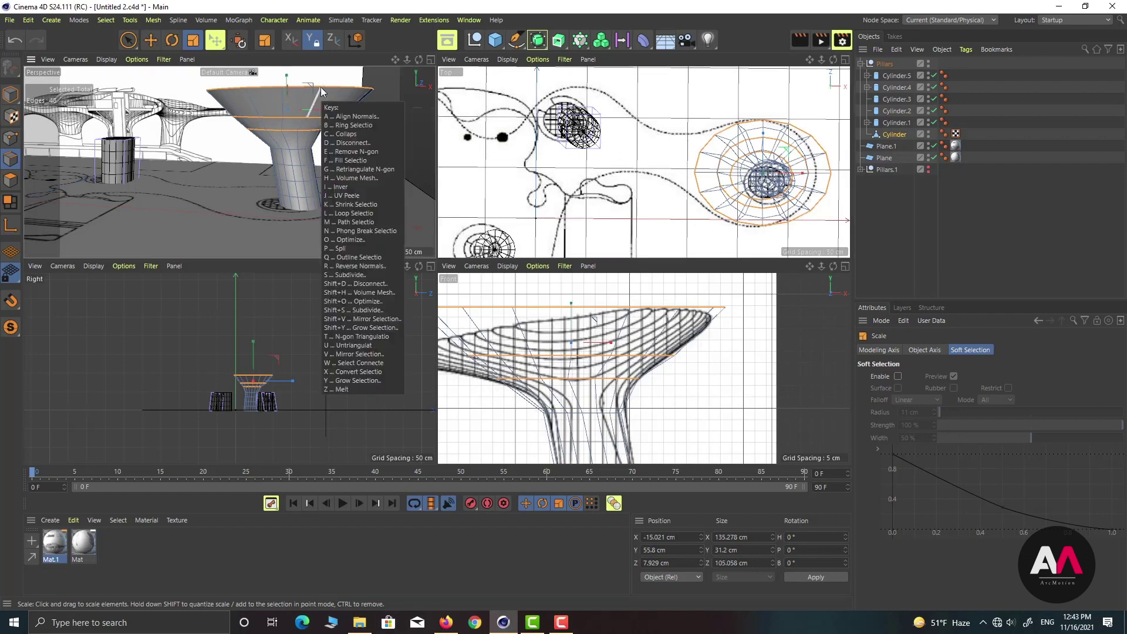
key("l")
left_click(307, 87)
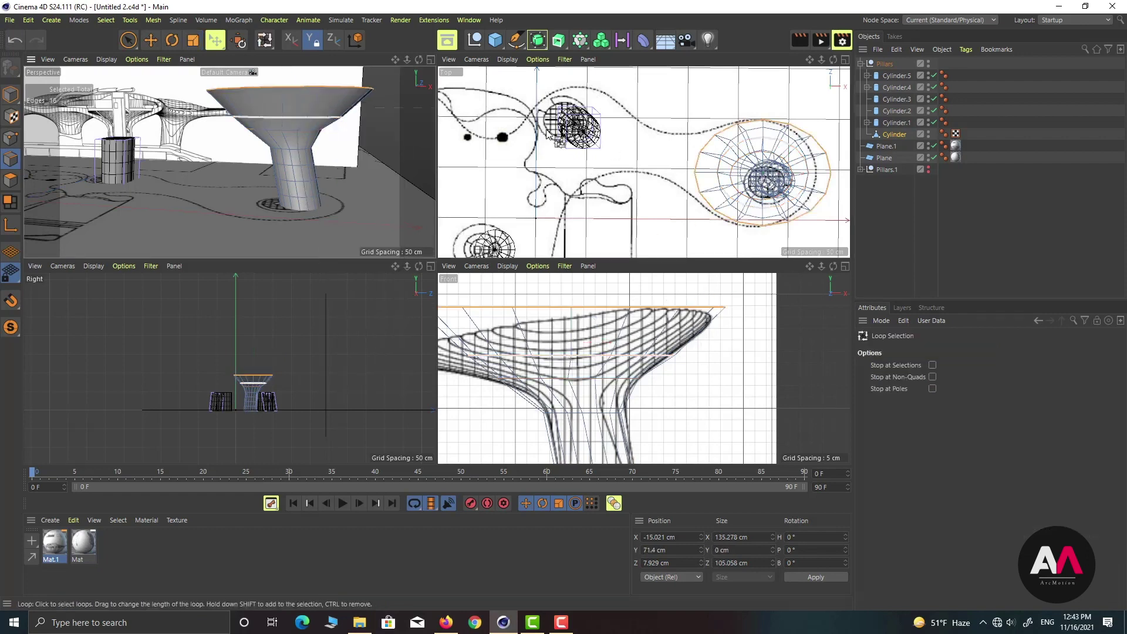
mouse_move(309, 129)
left_mouse_down("alt")
mouse_move(309, 149)
mouse_move(309, 128)
left_mouse_up("alt")
key("Return")
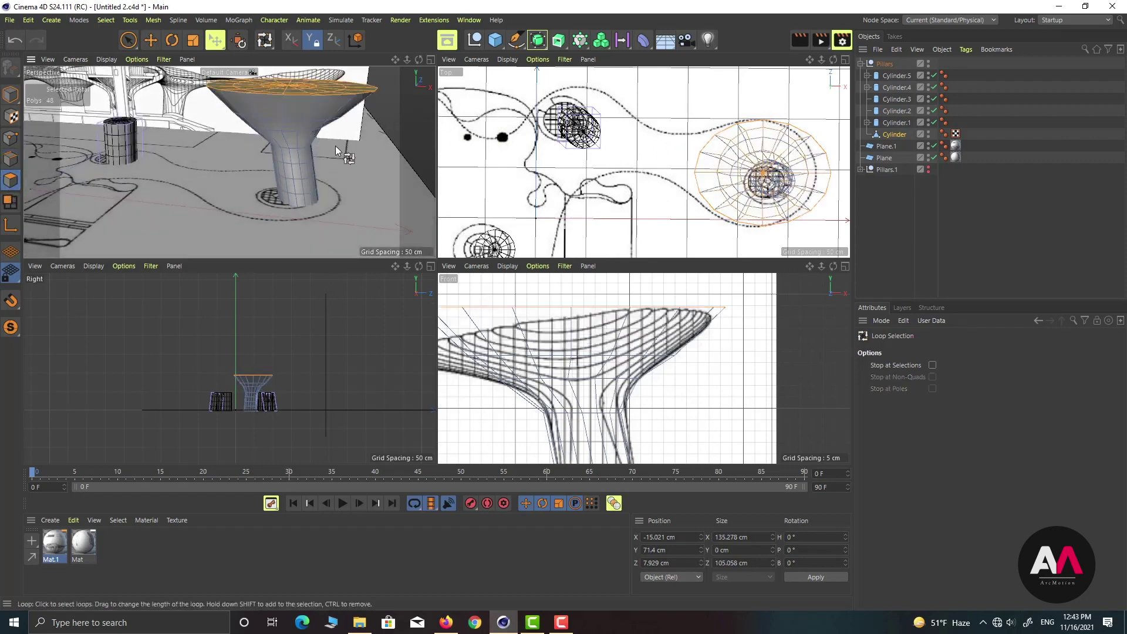
key("e")
left_click_drag(809, 200, 788, 182)
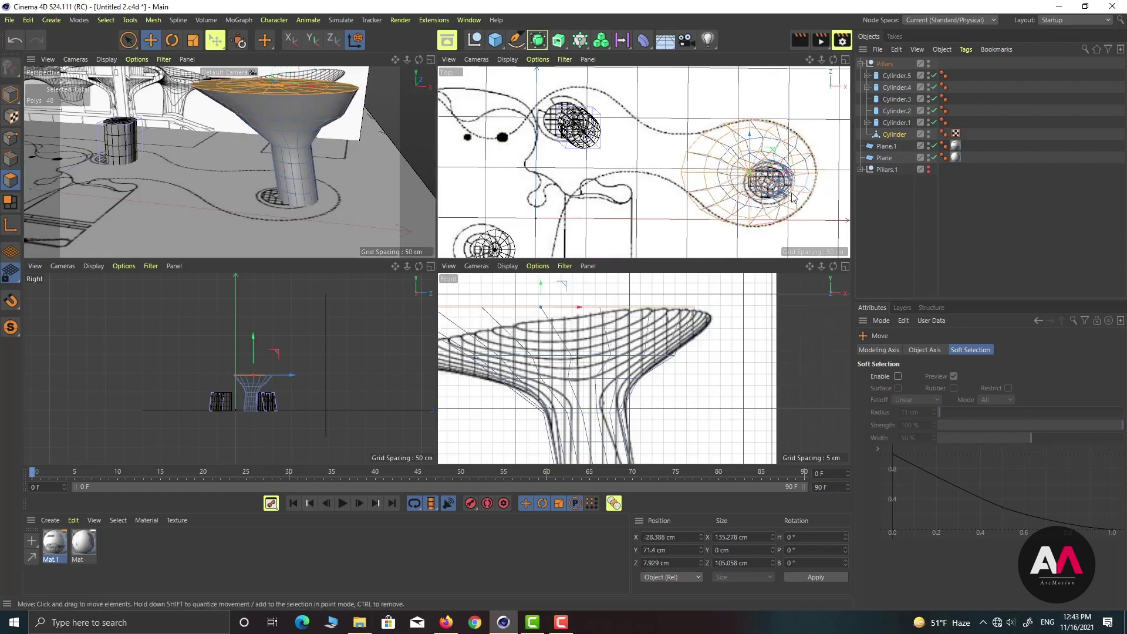
Step: Loop-select the edge ring just below the column's rim and move it along X to about -22 cm
right_click(323, 125)
left_click(353, 176)
key("Return")
left_click(345, 108)
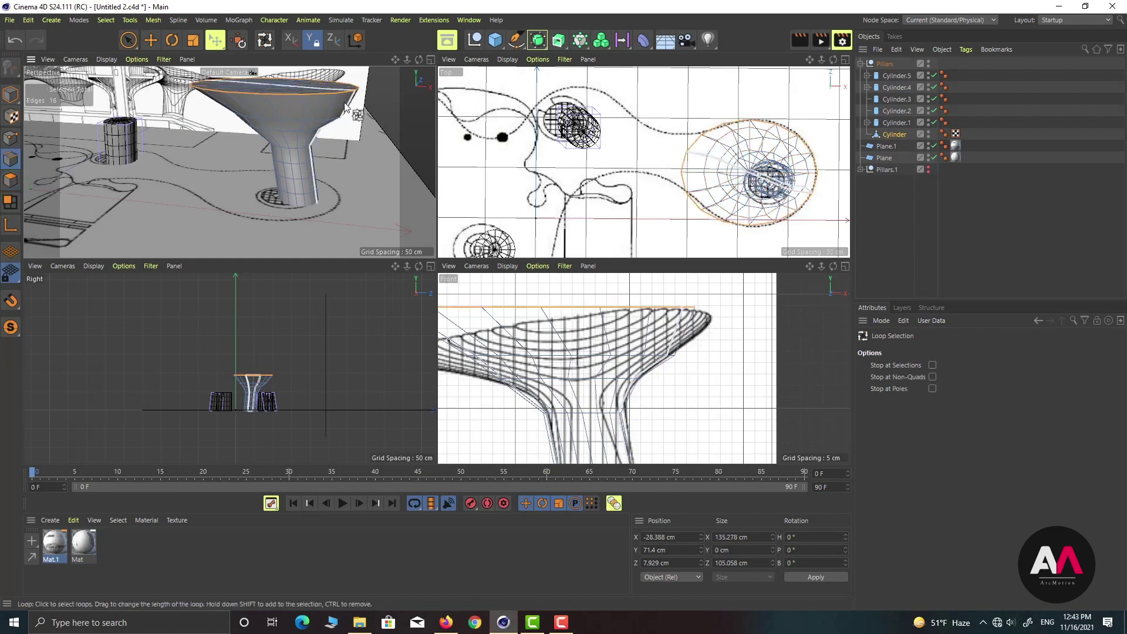
left_click(339, 115)
key("e")
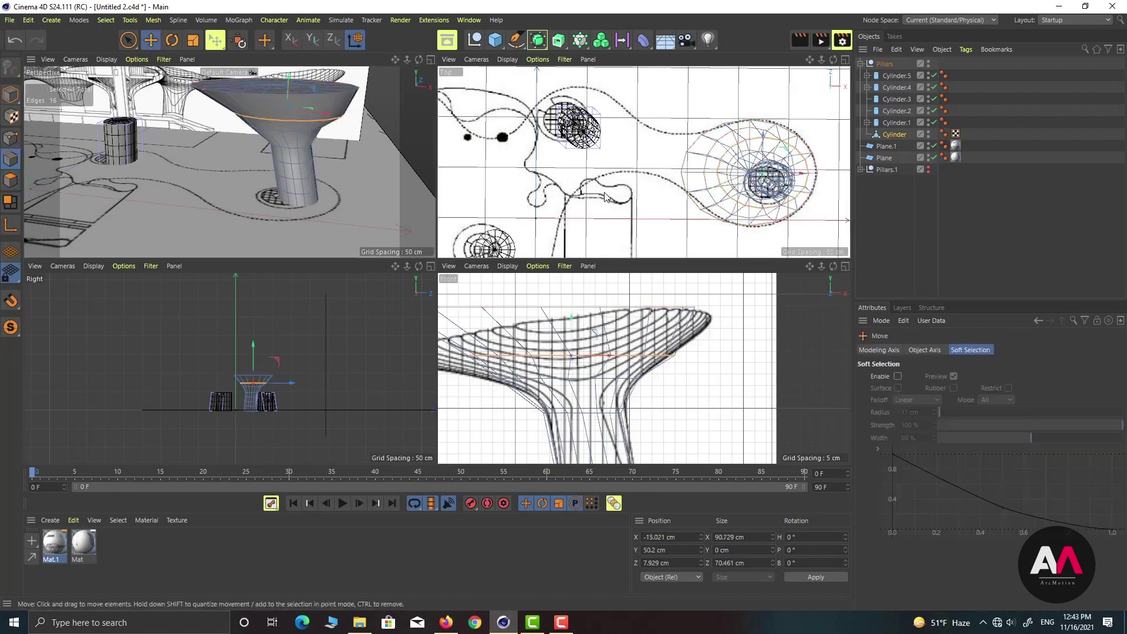
left_click_drag(820, 182, 813, 182)
left_click_drag(371, 133, 266, 158, "alt")
scroll(295, 162, "up", 5)
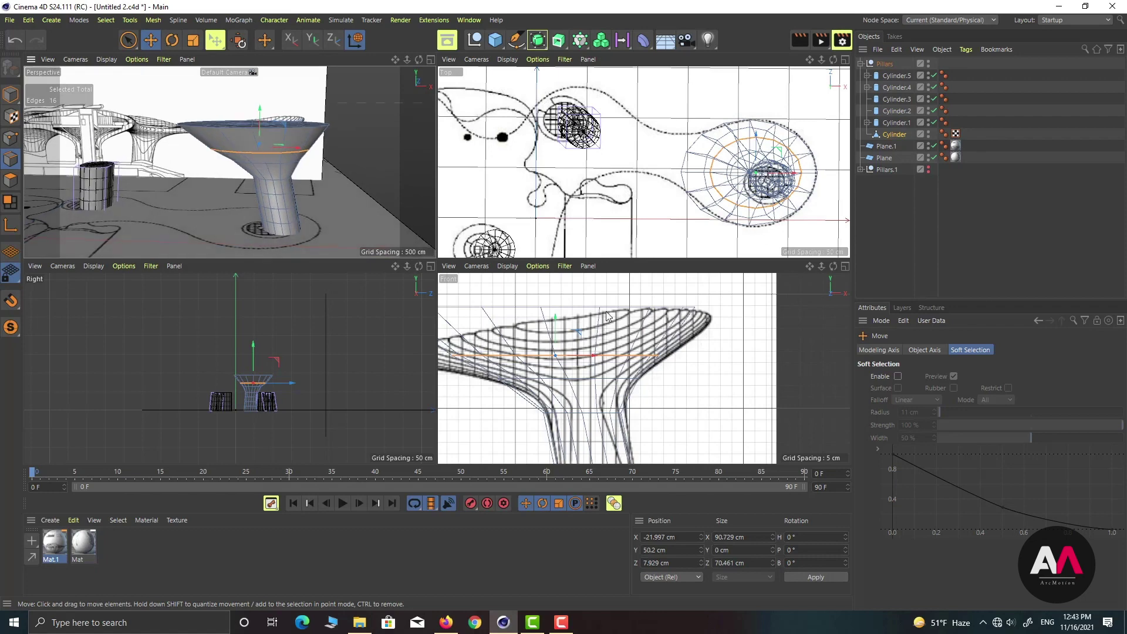
scroll(696, 347, "down", 3)
scroll(554, 331, "up", 3)
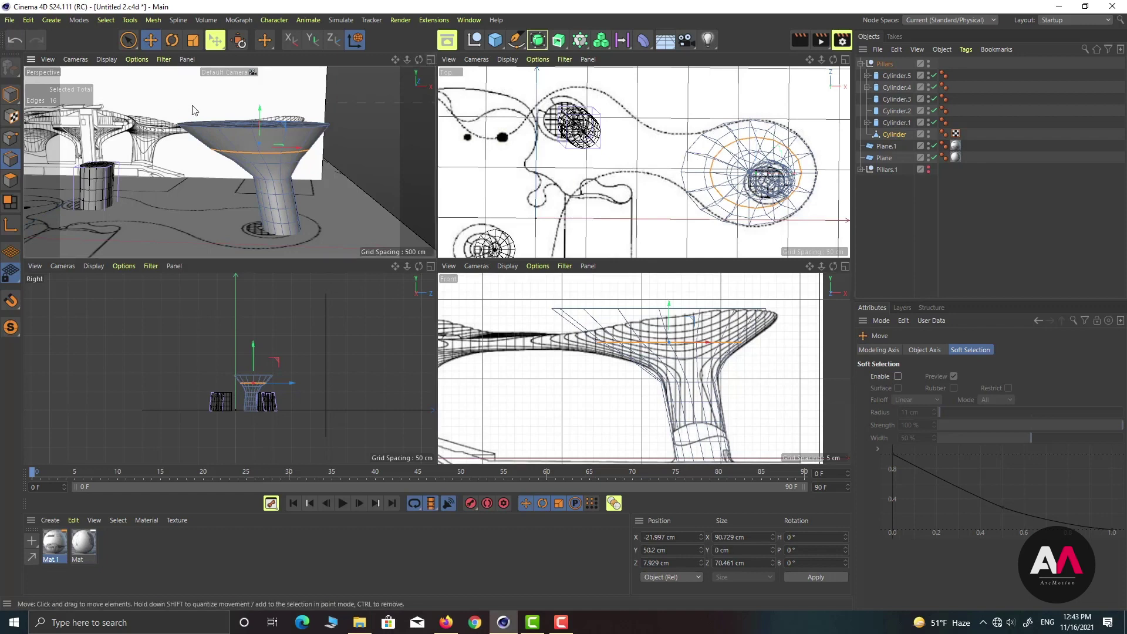
Step: Rotate the column's top cap polygons to the canopy's slope in the front view and move them to about X -19.5 cm, Y 66.2 cm
scroll(212, 137, "up", 3)
left_click(11, 180)
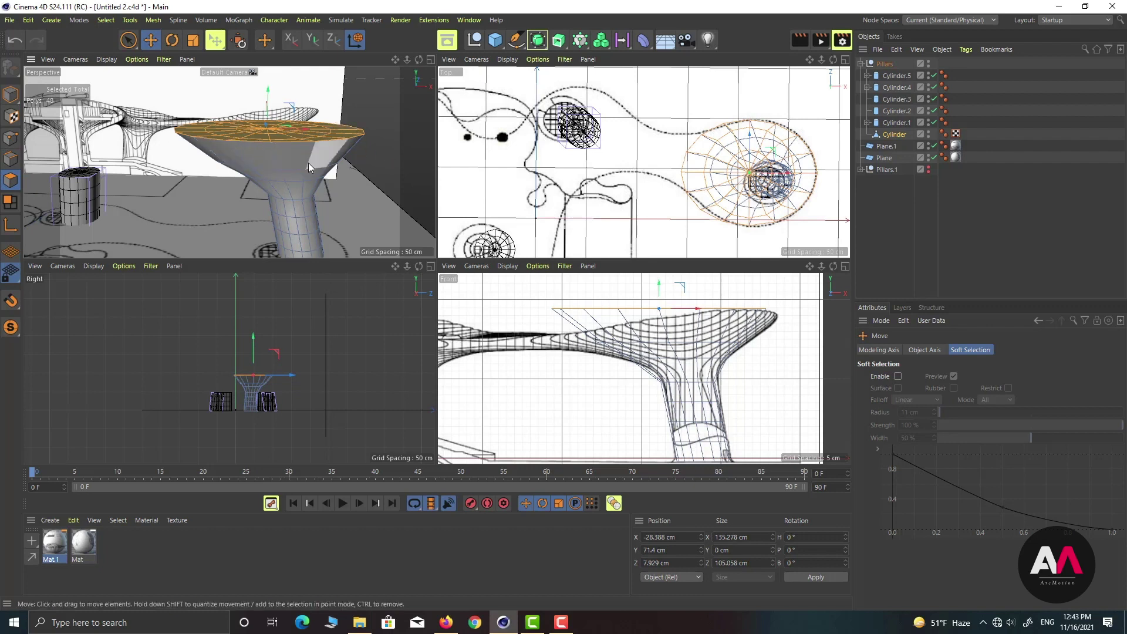
key("r")
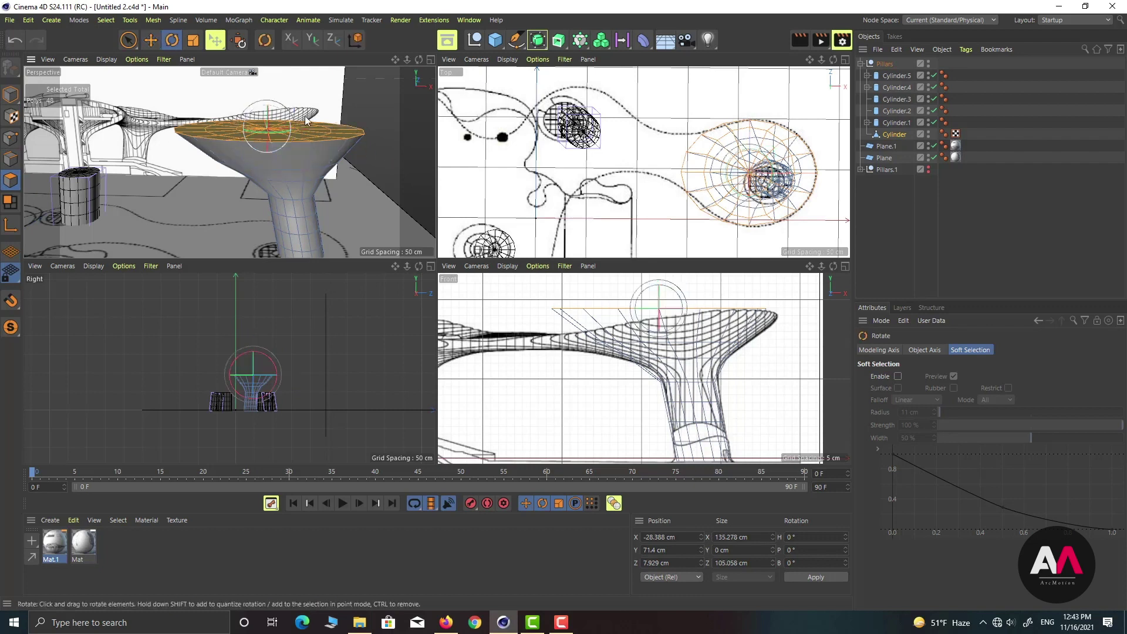
left_click_drag(674, 289, 652, 300)
key("e")
key("ctrl+z")
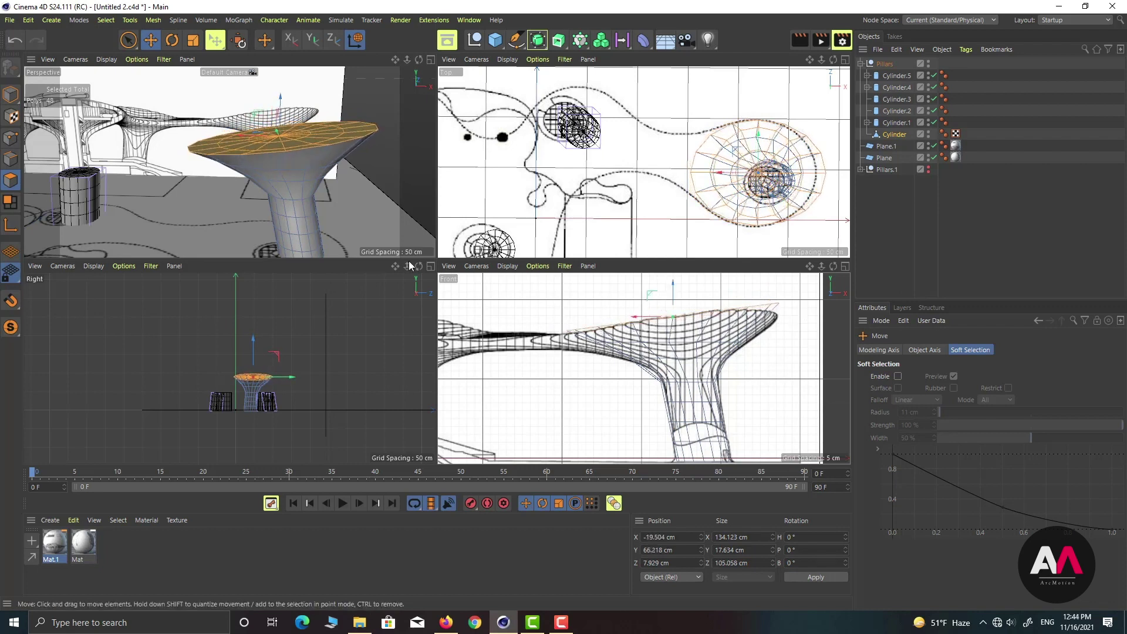
Step: Select two adjacent rim edges at the cap's raised outer tip and enable soft selection
left_click(11, 159)
left_click_drag(340, 132, 359, 150, "alt")
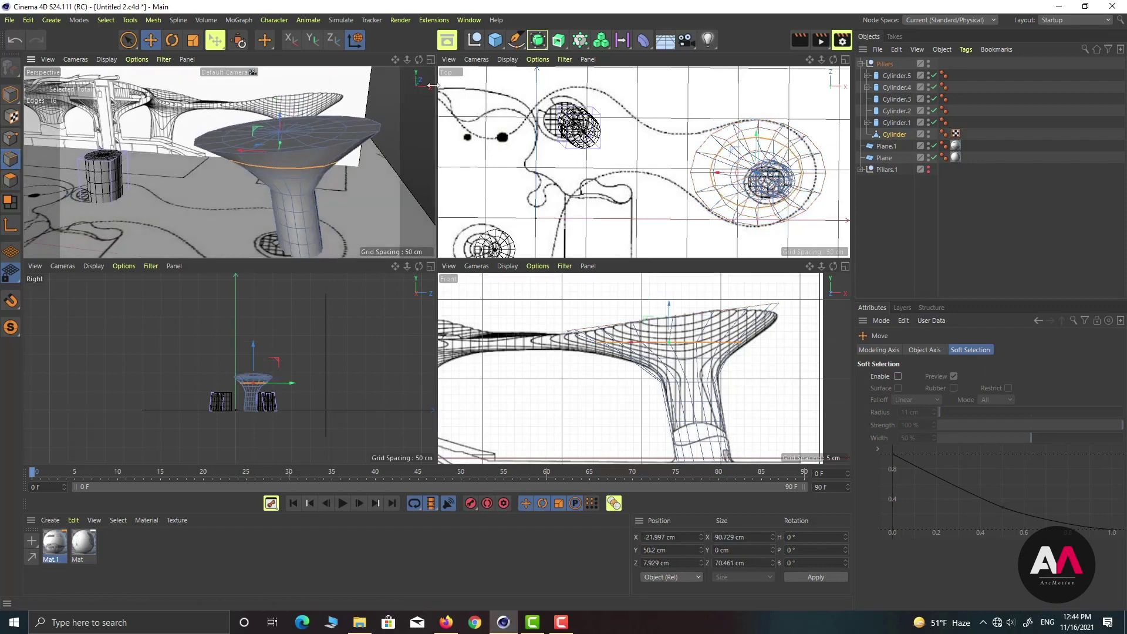
left_click(383, 128)
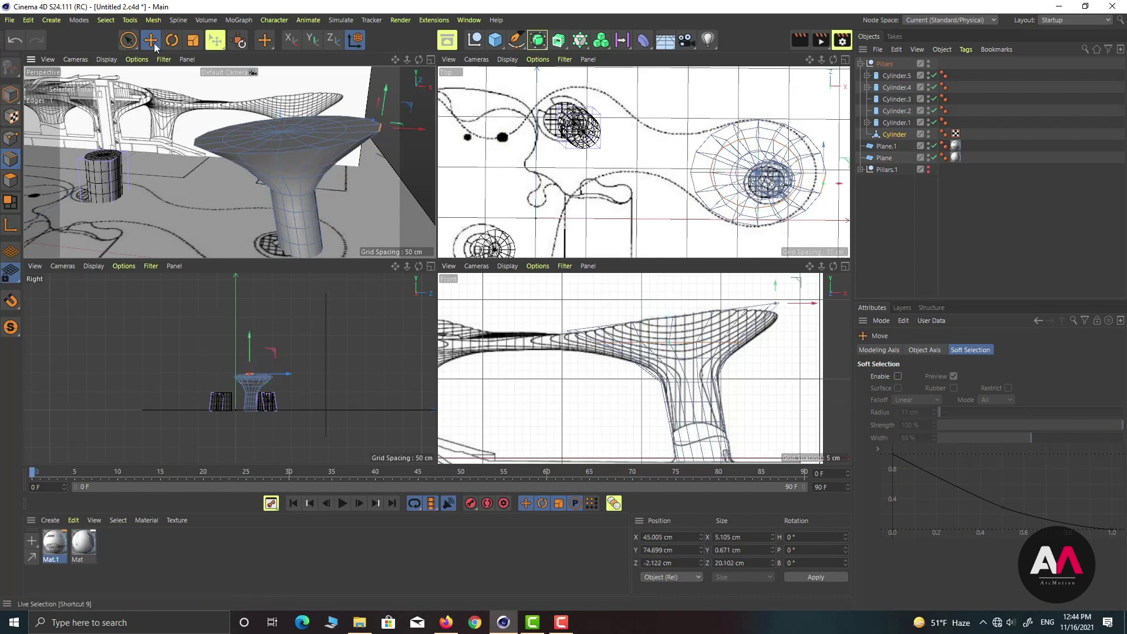
left_click(898, 376)
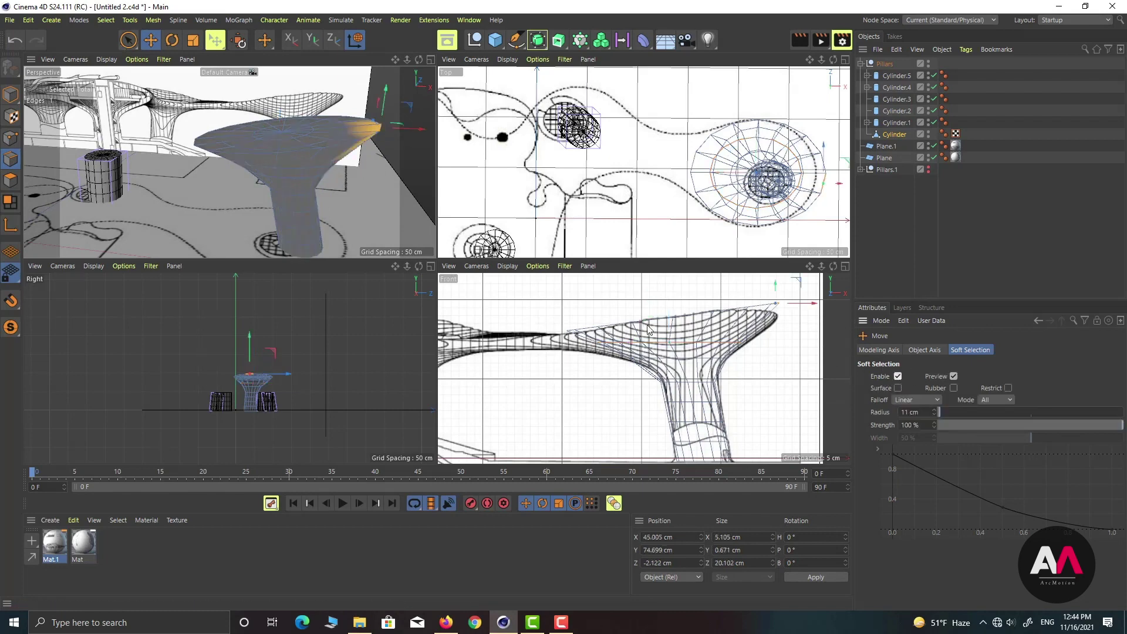
left_click_drag(313, 125, 216, 170, "alt")
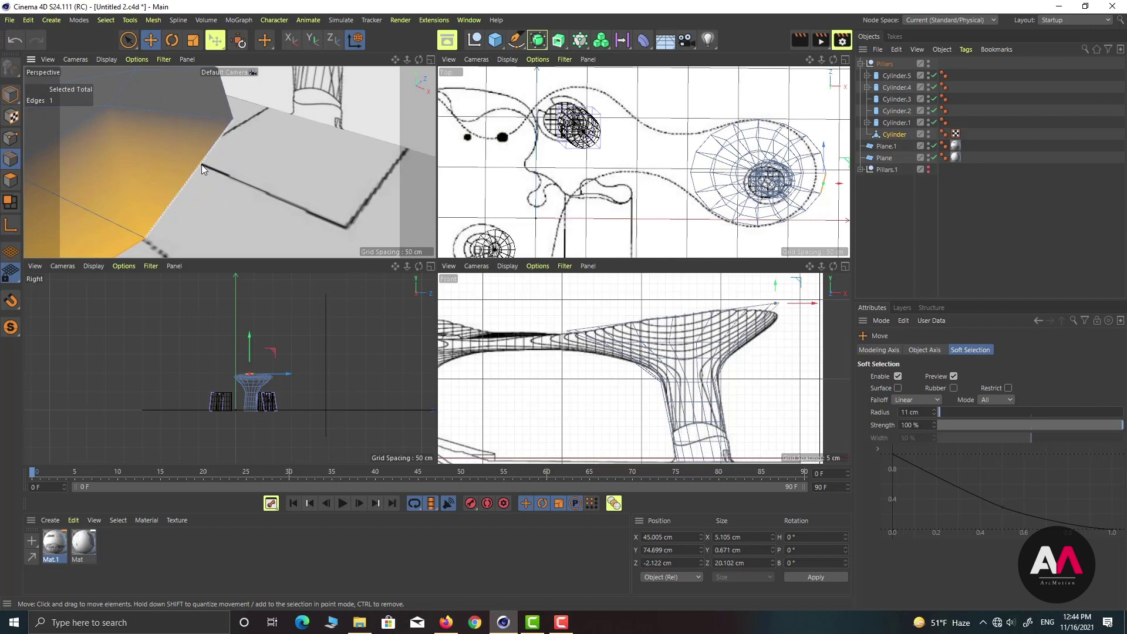
left_click(202, 165, "shift")
left_click_drag(306, 167, 293, 152, "alt")
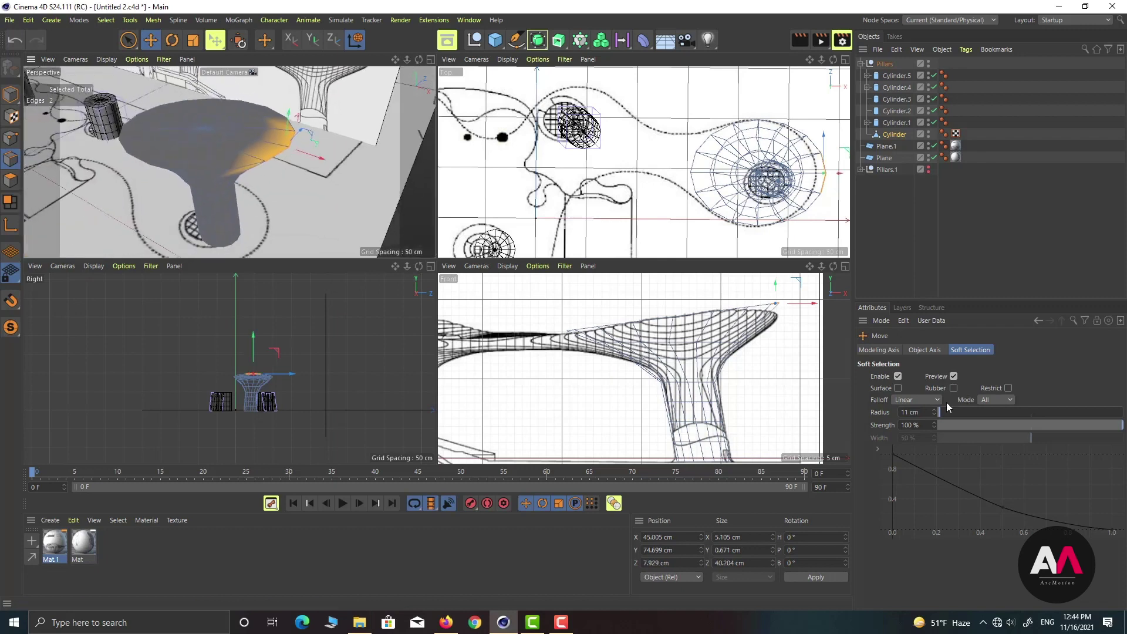
Step: Set the soft selection radius to 30 cm and lower the two rim edges to about Y 67.7 cm to match the reference profile
left_click_drag(927, 411, 836, 407)
type("15")
key("Return")
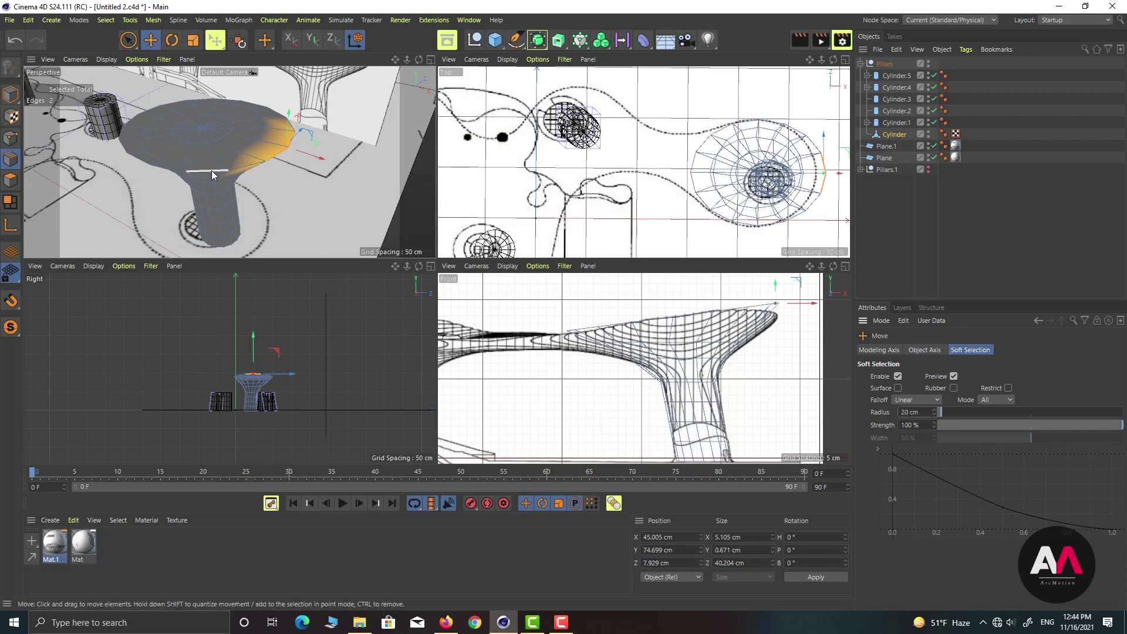
left_click_drag(211, 170, 328, 149, "alt")
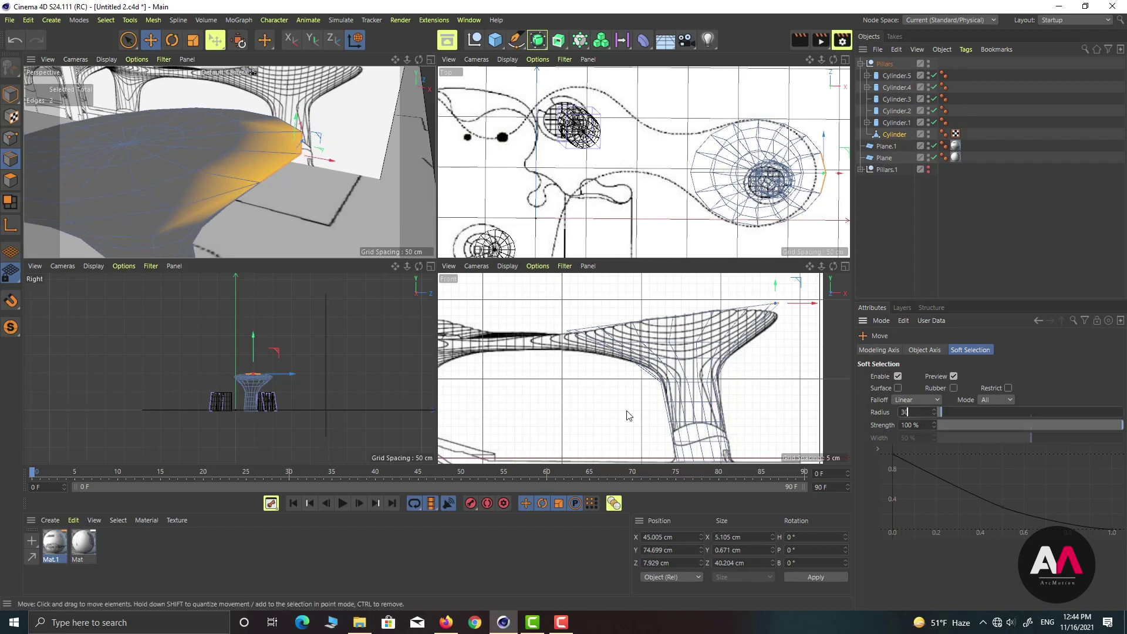
key("Return")
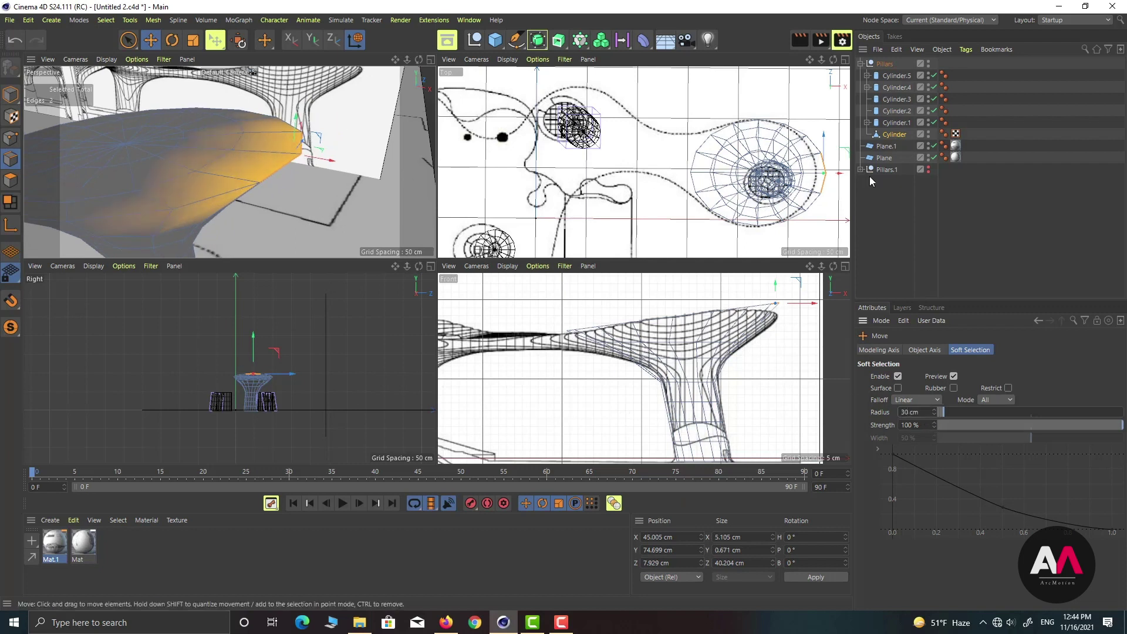
left_click_drag(776, 287, 779, 303)
scroll(729, 139, "down", 1)
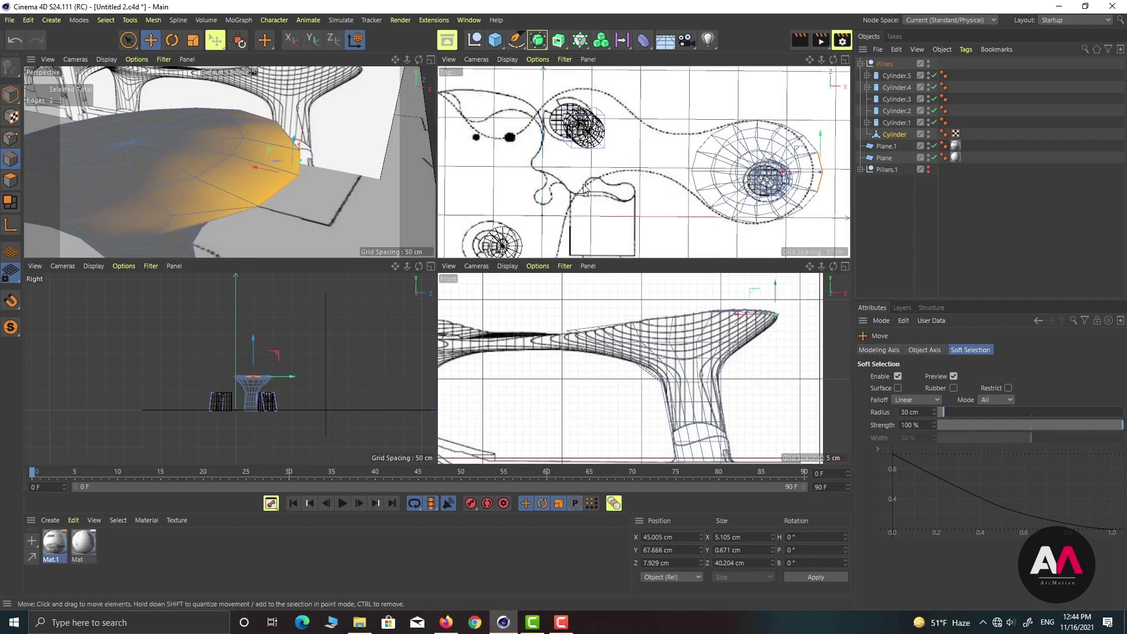
scroll(625, 359, "down", 3)
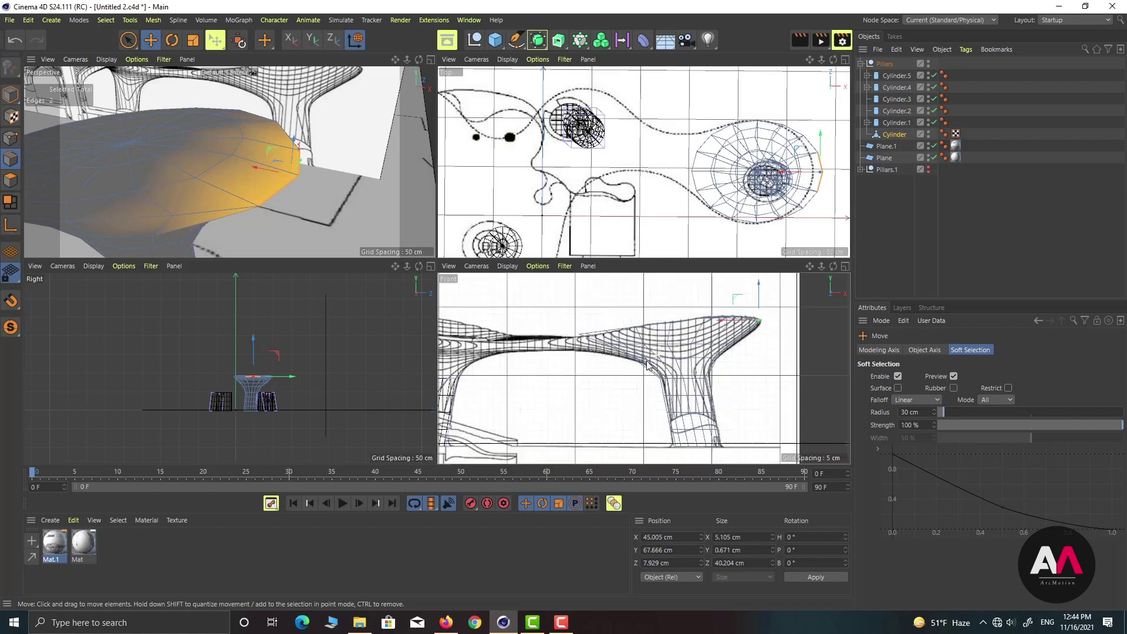
Step: Select two adjacent edges of the ring just below the rim on the column's inner side, facing the rest of the canopy
left_click_drag(336, 147, 144, 188, "alt")
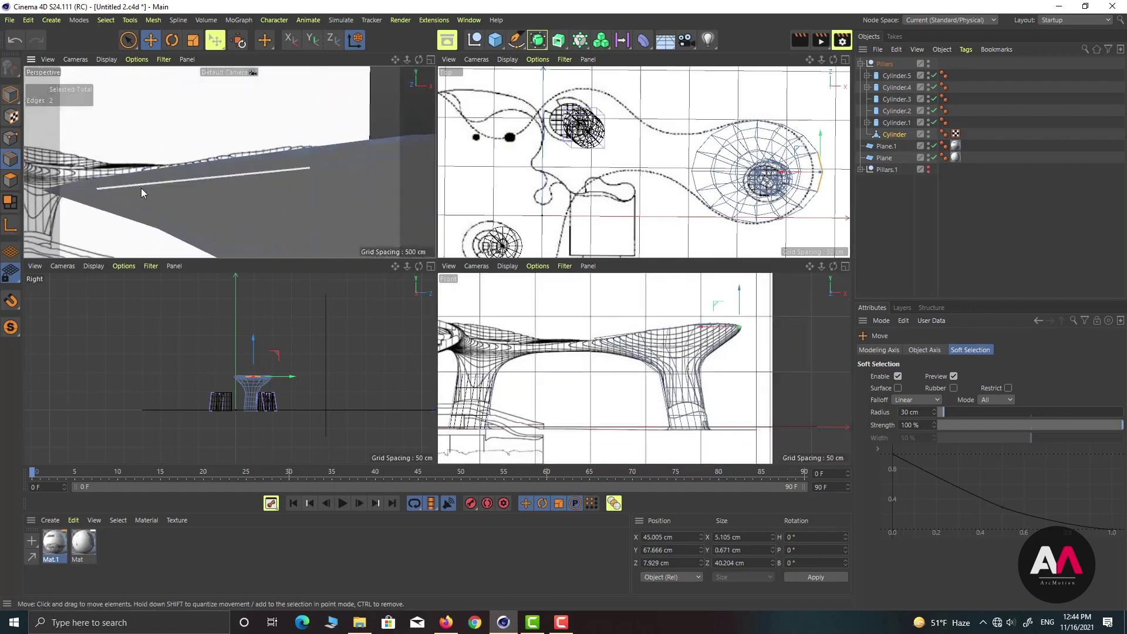
mouse_move(204, 150)
left_mouse_down("alt")
mouse_move(298, 138)
mouse_move(211, 143)
mouse_move(216, 154)
left_mouse_up("alt")
left_click(217, 154)
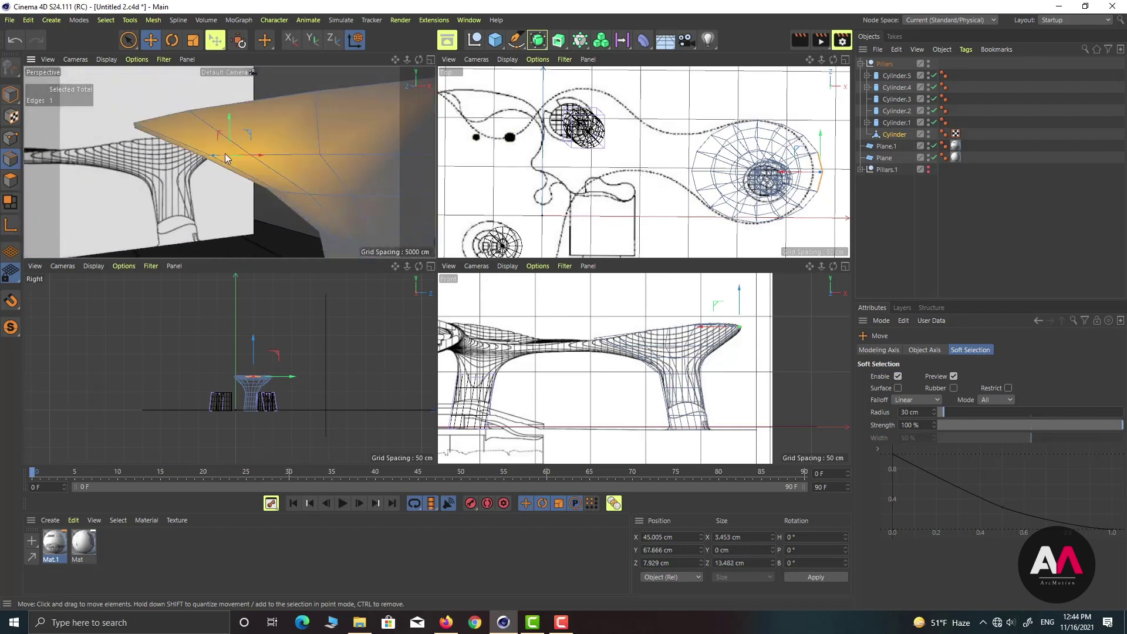
left_click(281, 154)
left_click_drag(200, 156, 332, 129, "alt")
left_click(215, 159)
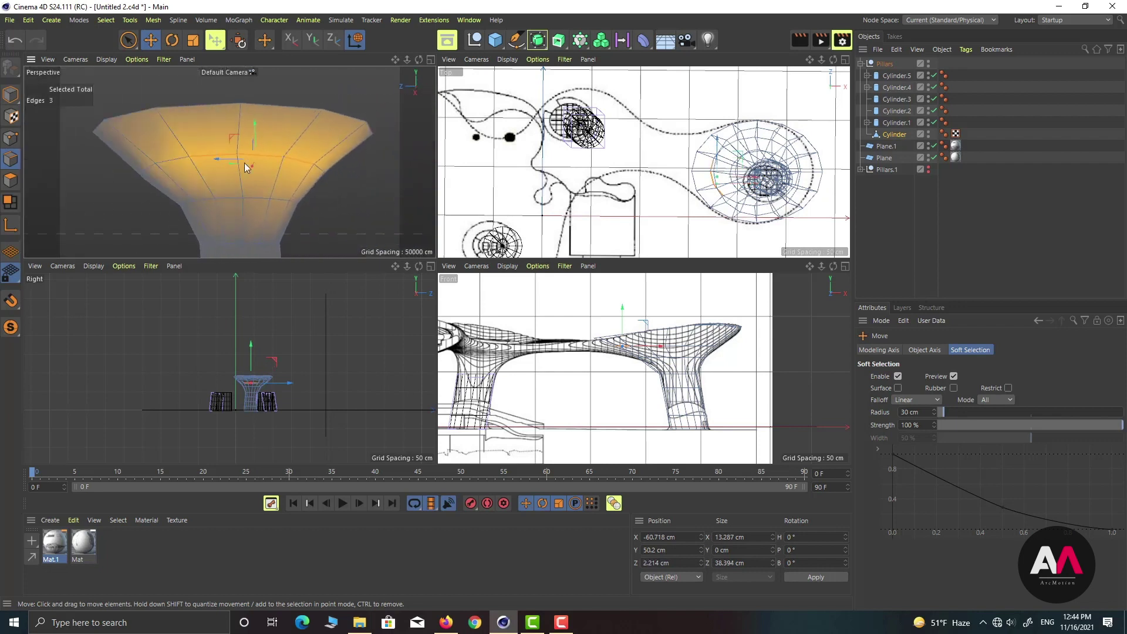
left_click(260, 156)
left_click(206, 158, "shift")
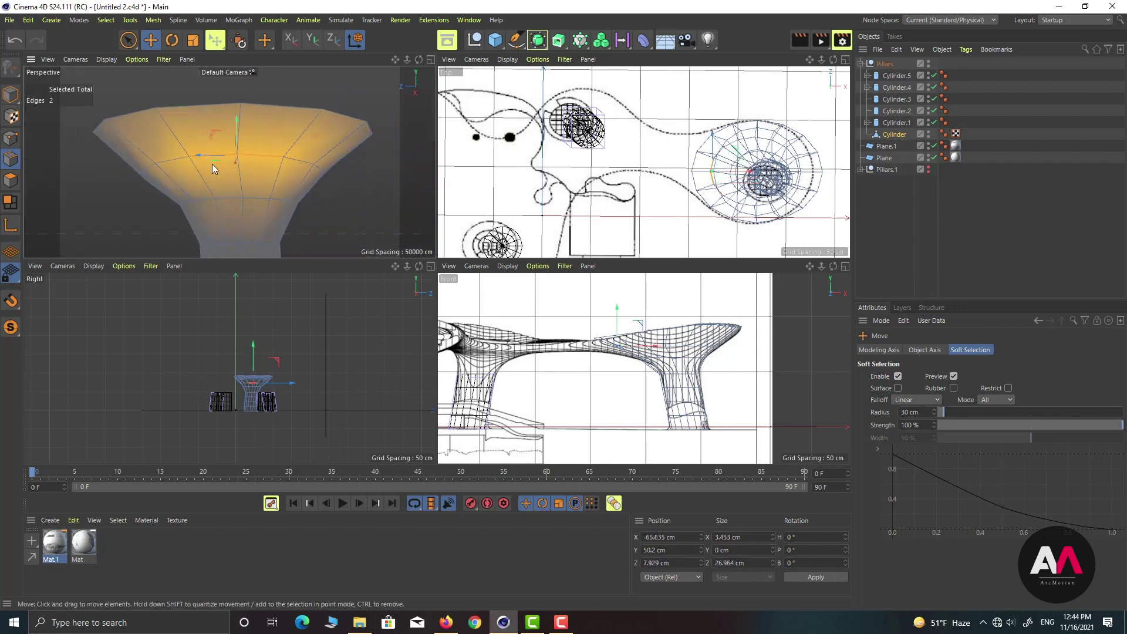
Step: Try to move the two selected edges outward with the 30 cm soft selection
left_click_drag(212, 164, 76, 189, "alt")
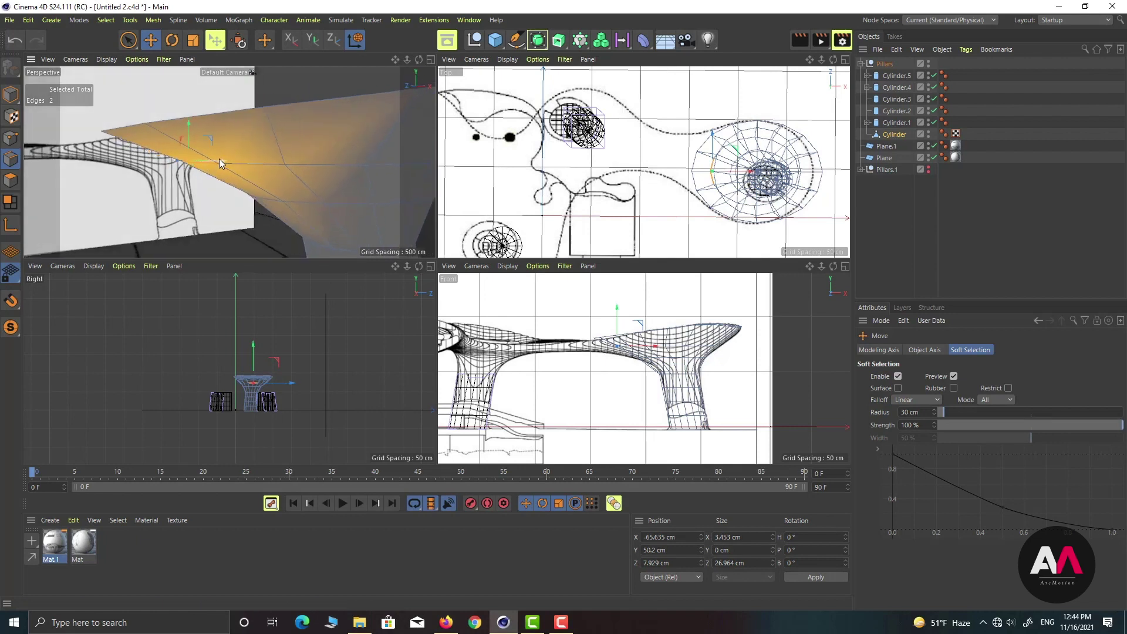
left_click_drag(219, 158, 189, 172)
left_click(15, 39)
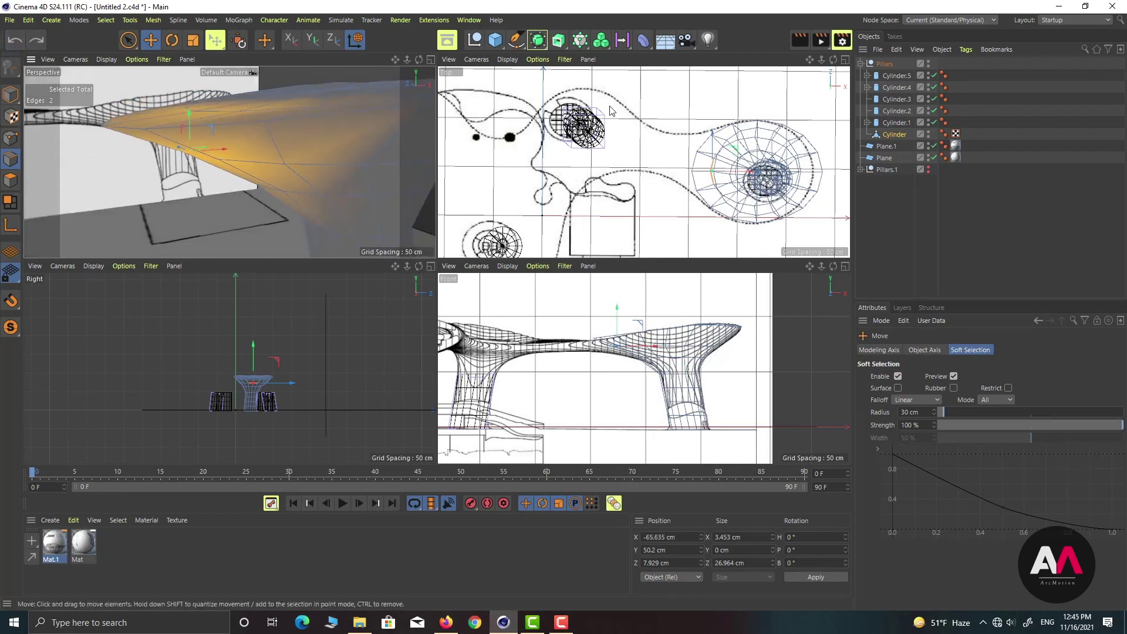
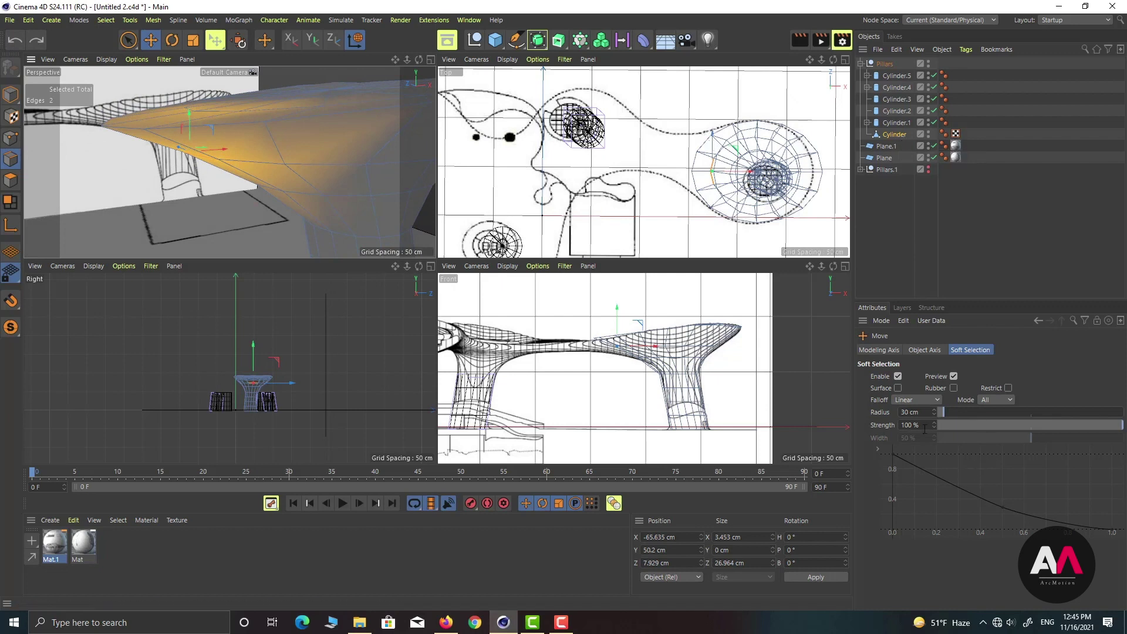
Step: Set the soft selection radius to 10 cm with Surface enabled and move the two edges along X to about -83 cm
type("00")
key("Return")
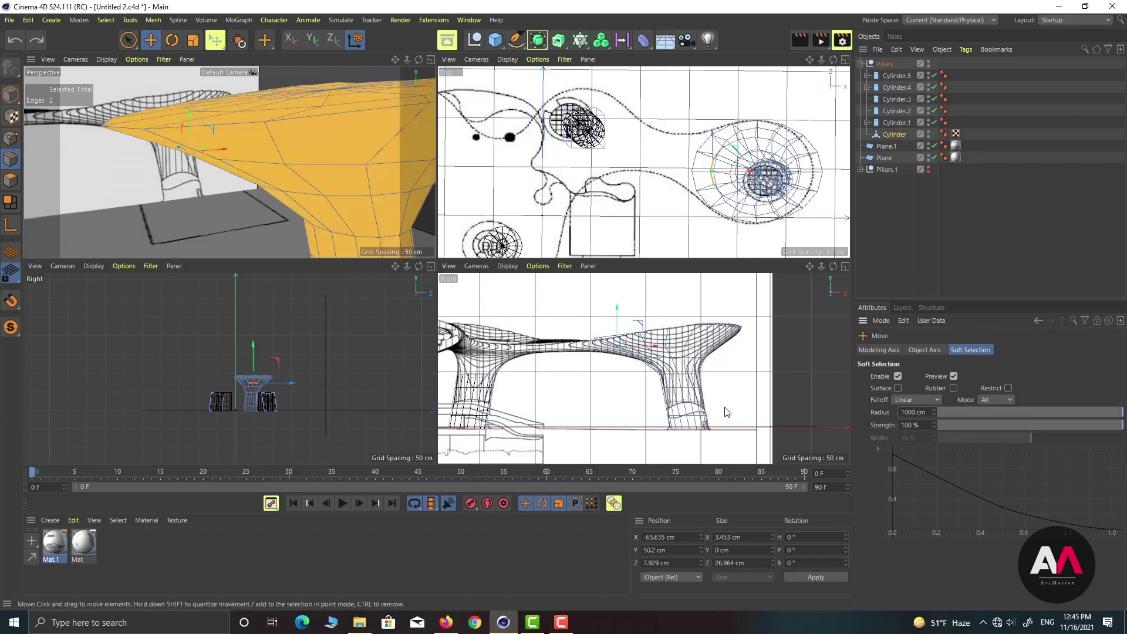
left_click(923, 410)
type("10")
key("Return")
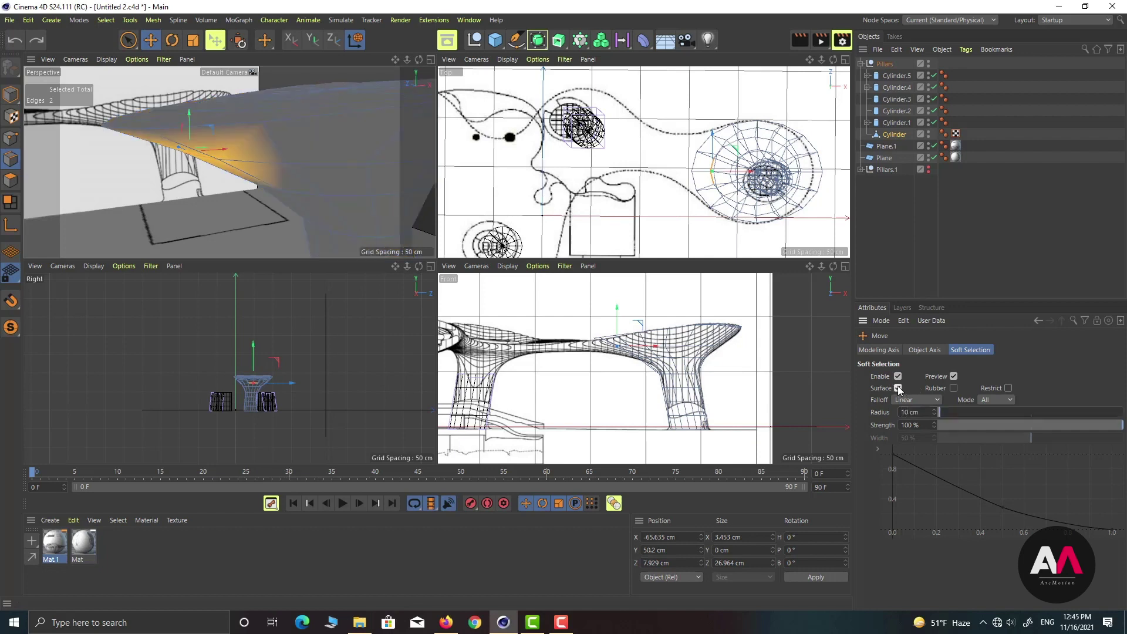
scroll(212, 142, "up", 5)
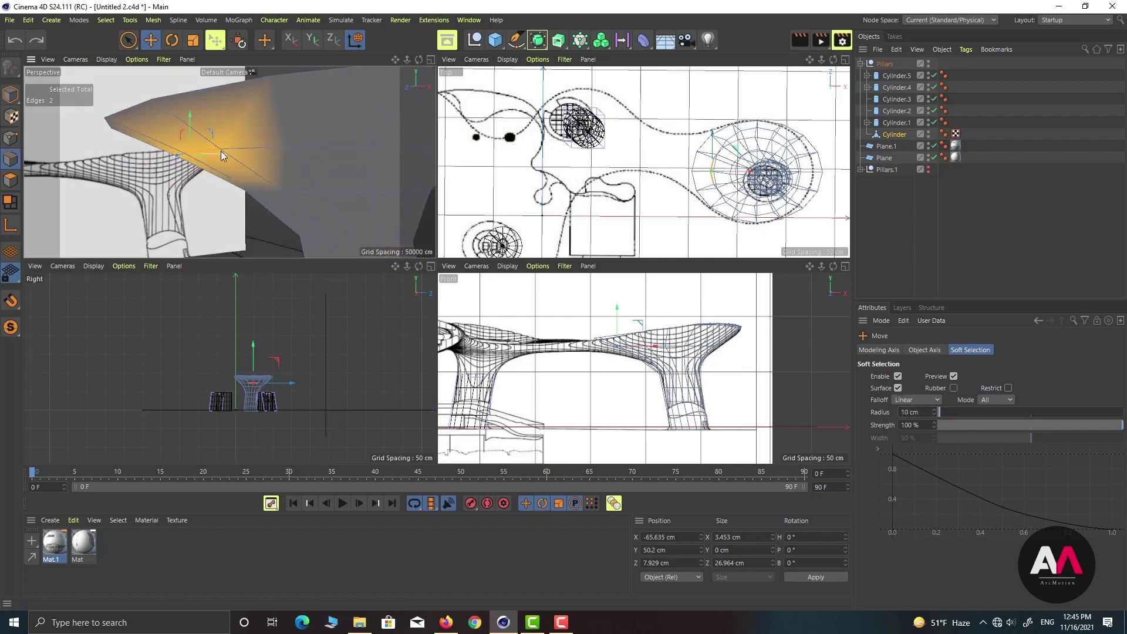
left_click_drag(221, 151, 155, 164)
scroll(157, 158, "down", 5)
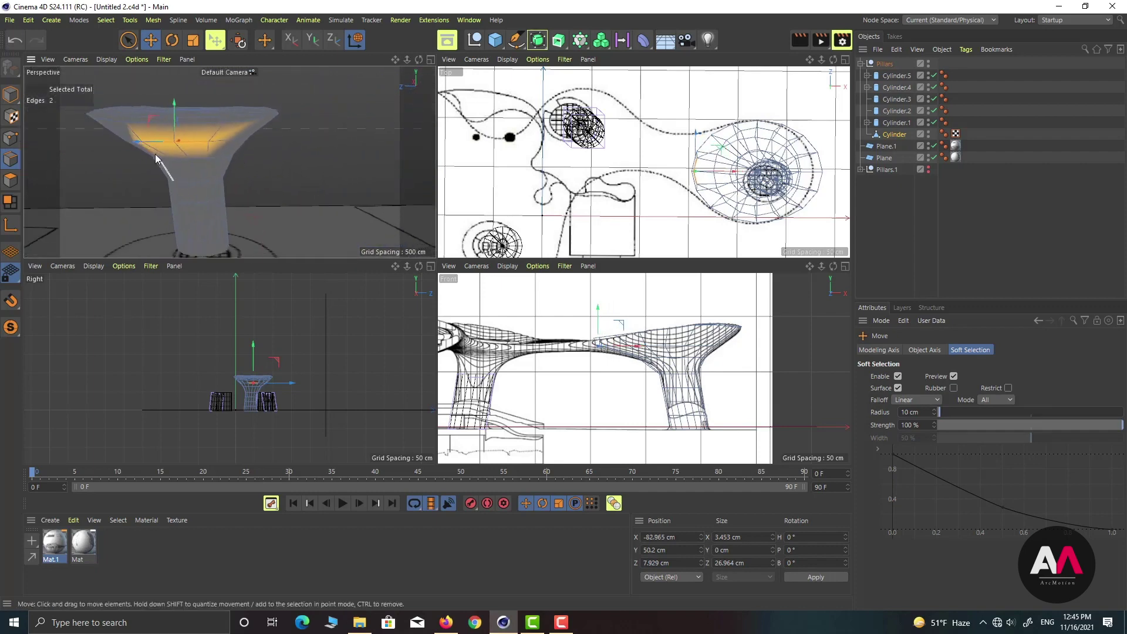
Step: Live-select the cap's rim point nearest the plan outline's inward curve in point mode and move it onto the outline
scroll(156, 158, "up", 4)
scroll(766, 126, "up", 3)
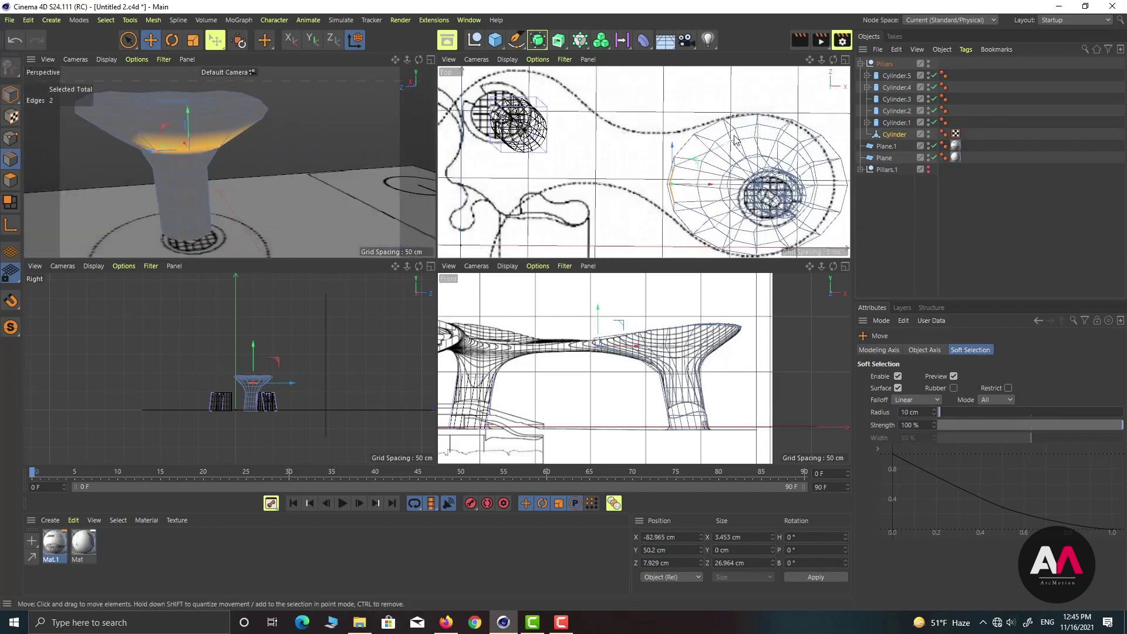
scroll(734, 139, "up", 2)
left_click(128, 40)
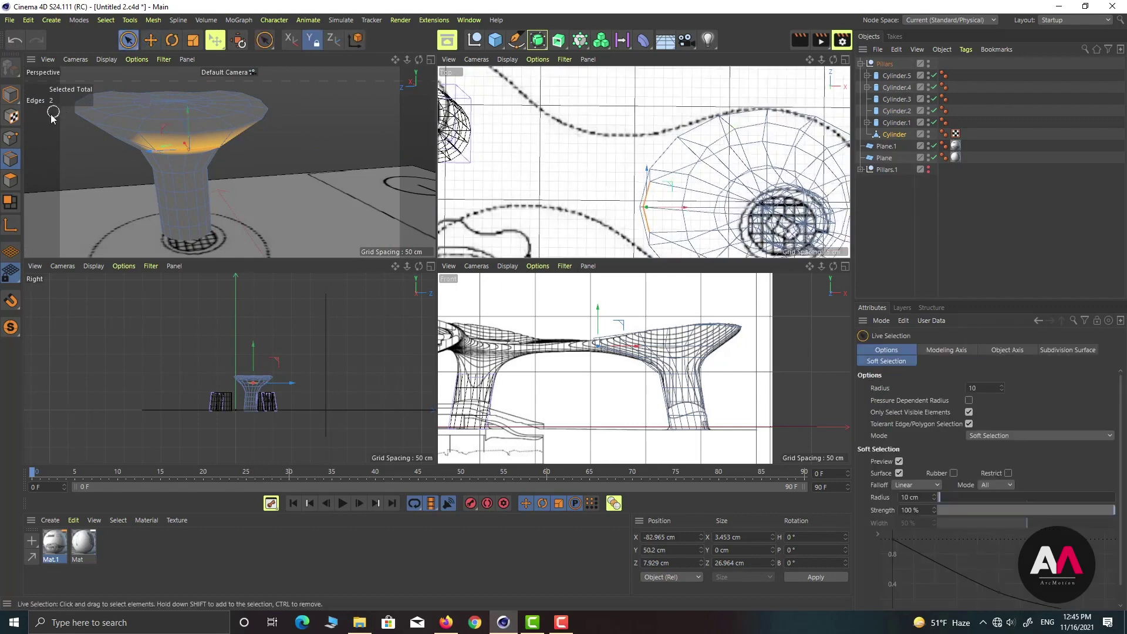
left_click(11, 138)
scroll(683, 157, "up", 3)
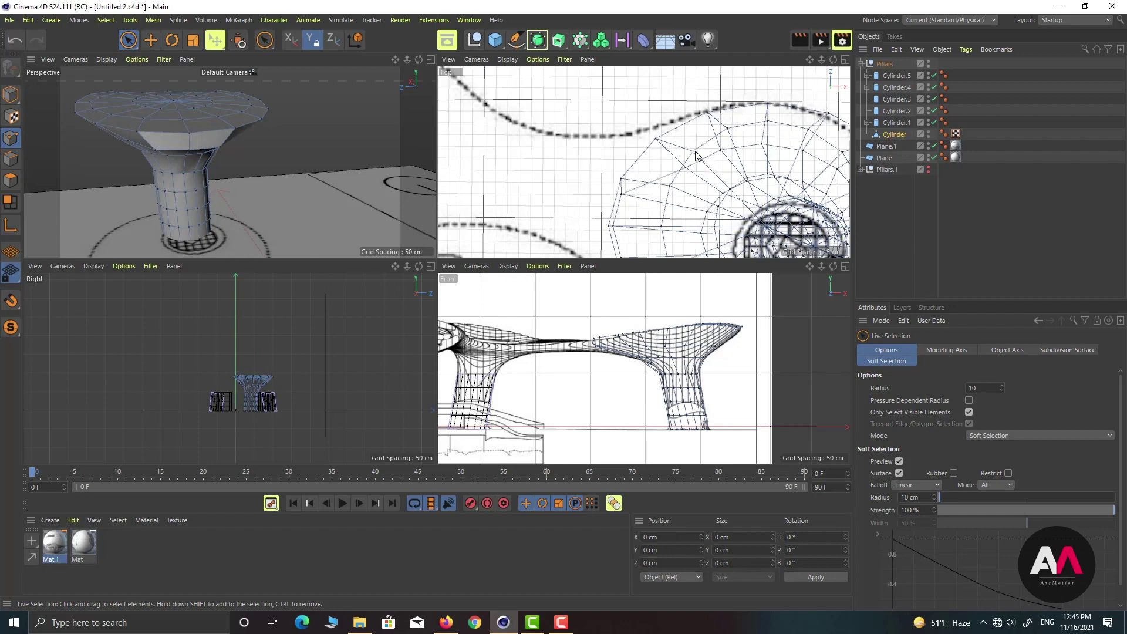
left_click(696, 156)
left_click(656, 145)
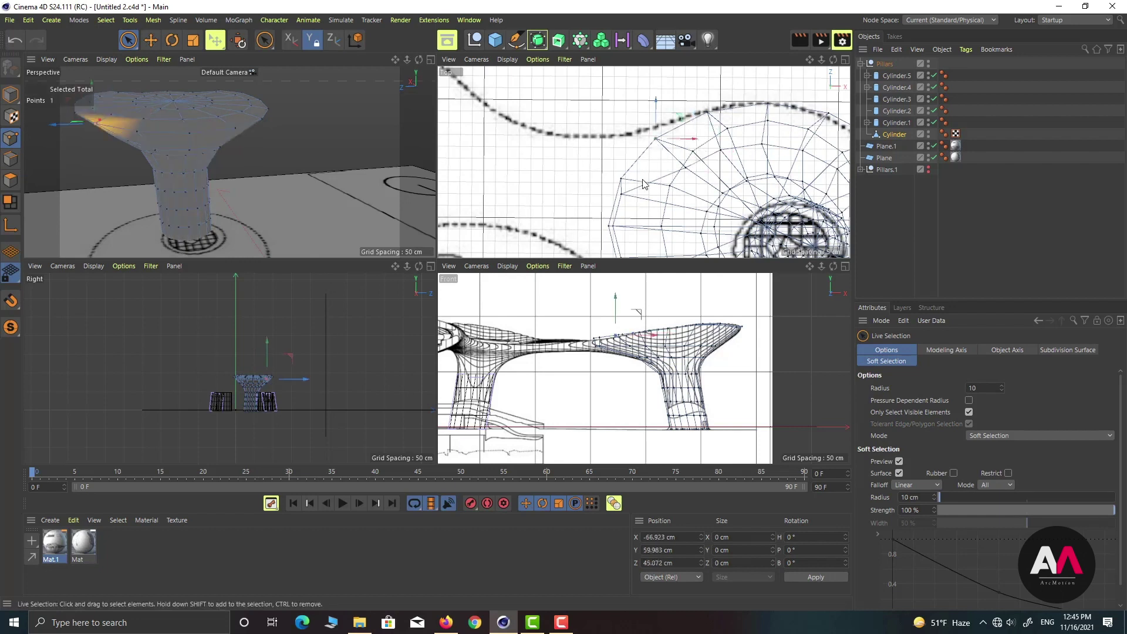
left_click_drag(141, 147, 158, 119, "alt")
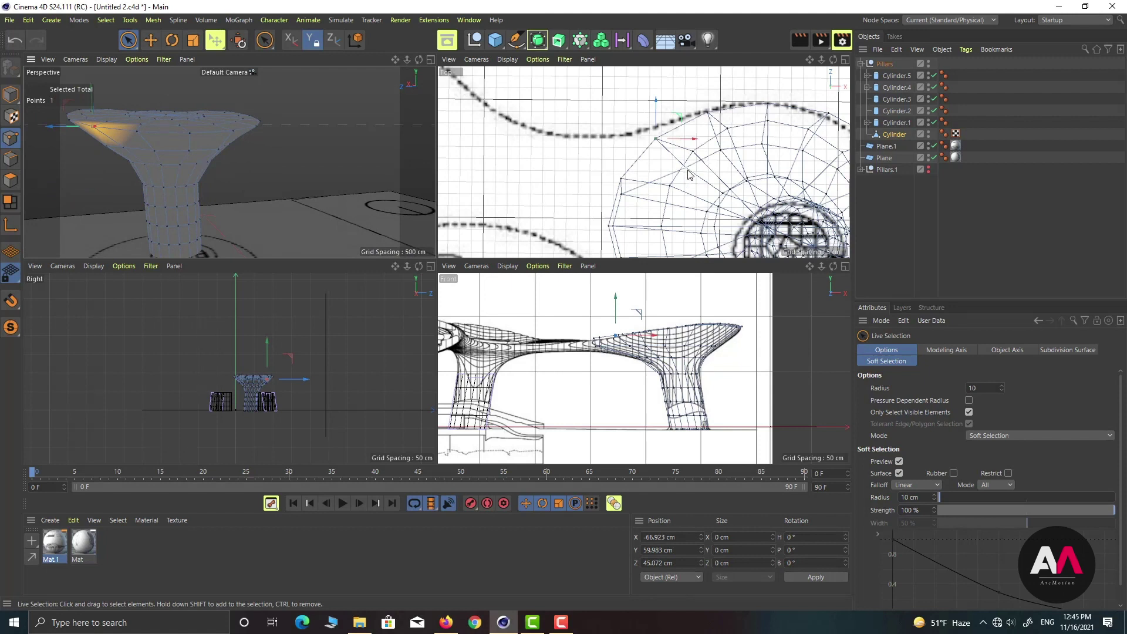
mouse_move(257, 141)
left_mouse_down("alt")
mouse_move(239, 148)
mouse_move(258, 141)
left_mouse_up("alt")
left_click(677, 111)
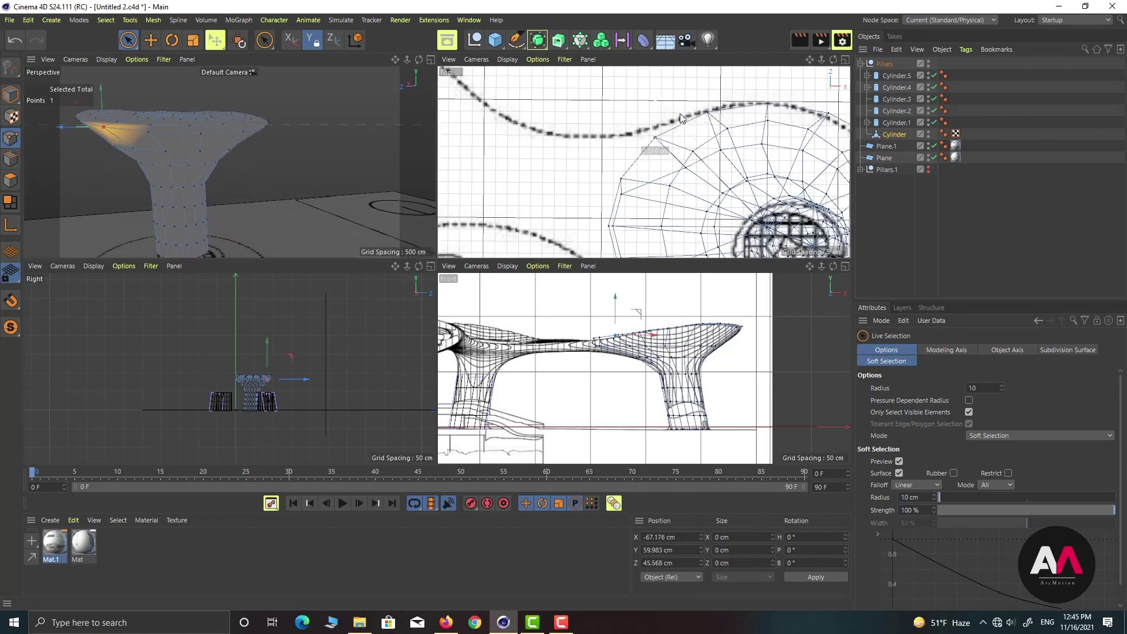
Step: Turn off soft selection and move one point of the ring below the rim onto the plan outline, at about X -45 cm, Z 57 cm
left_click(688, 171)
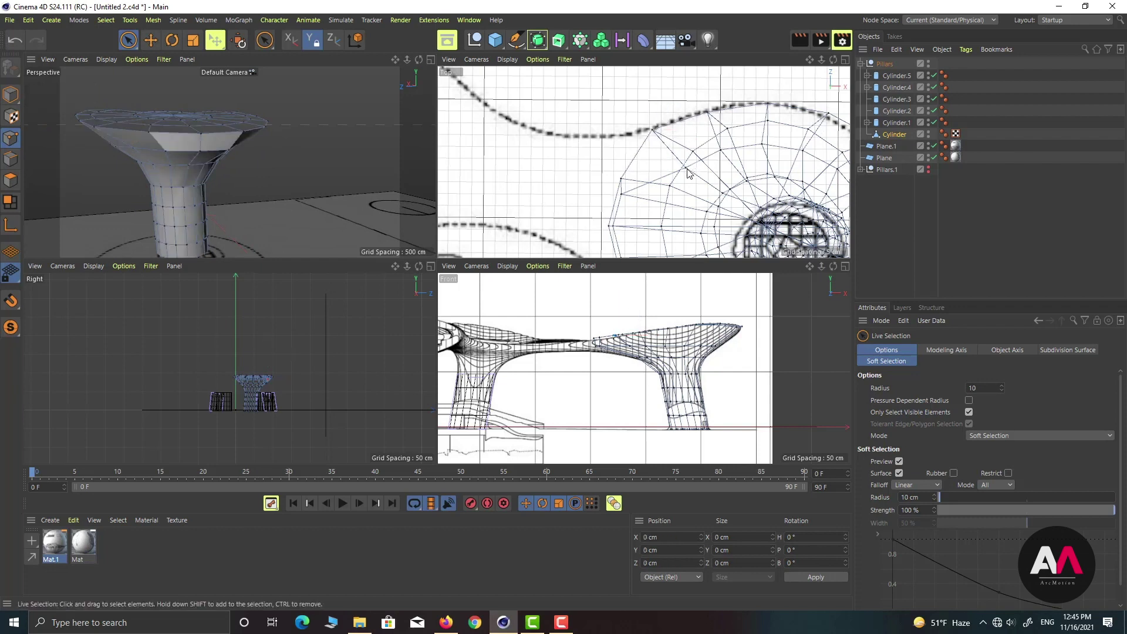
mouse_move(111, 150)
left_mouse_down("alt")
mouse_move(147, 143)
mouse_move(131, 143)
left_mouse_up("alt")
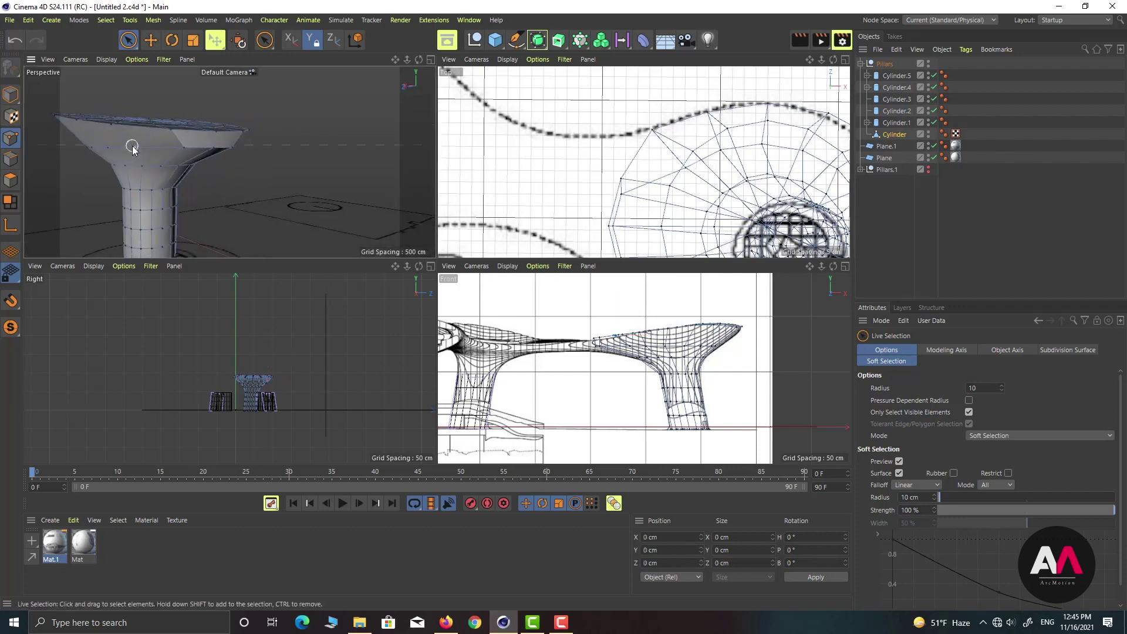
left_click(132, 145)
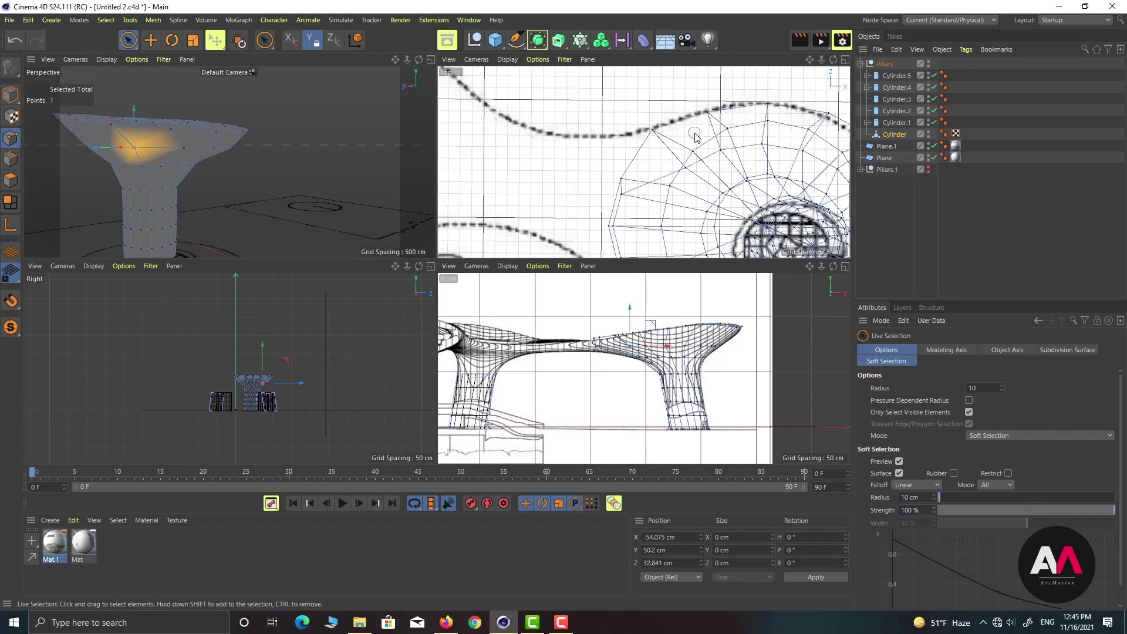
left_click(698, 156)
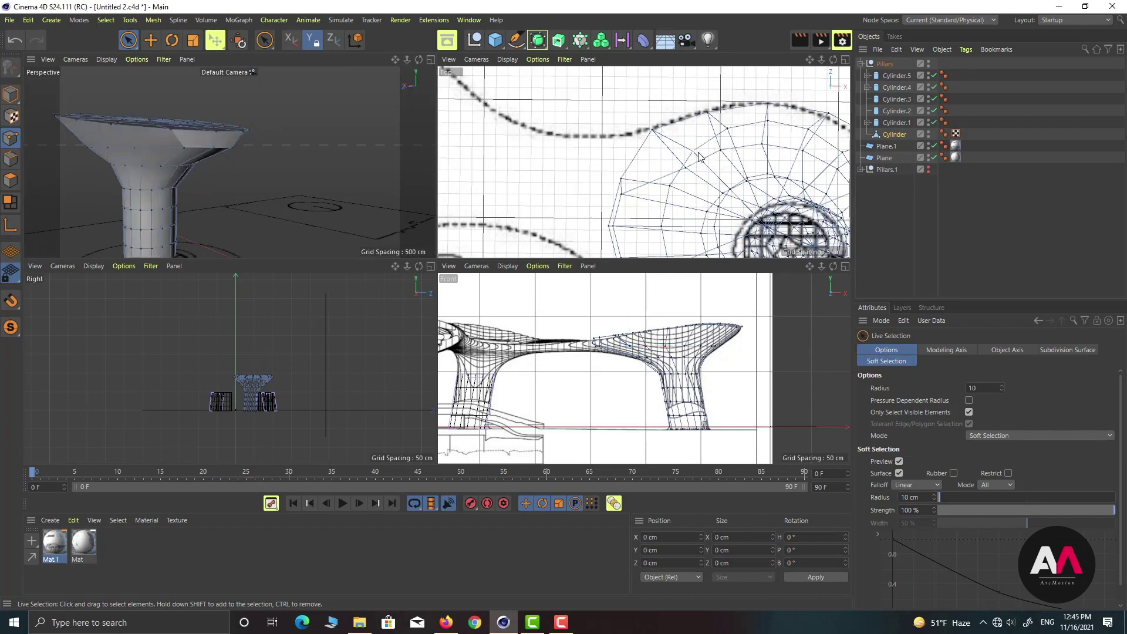
left_click(123, 151)
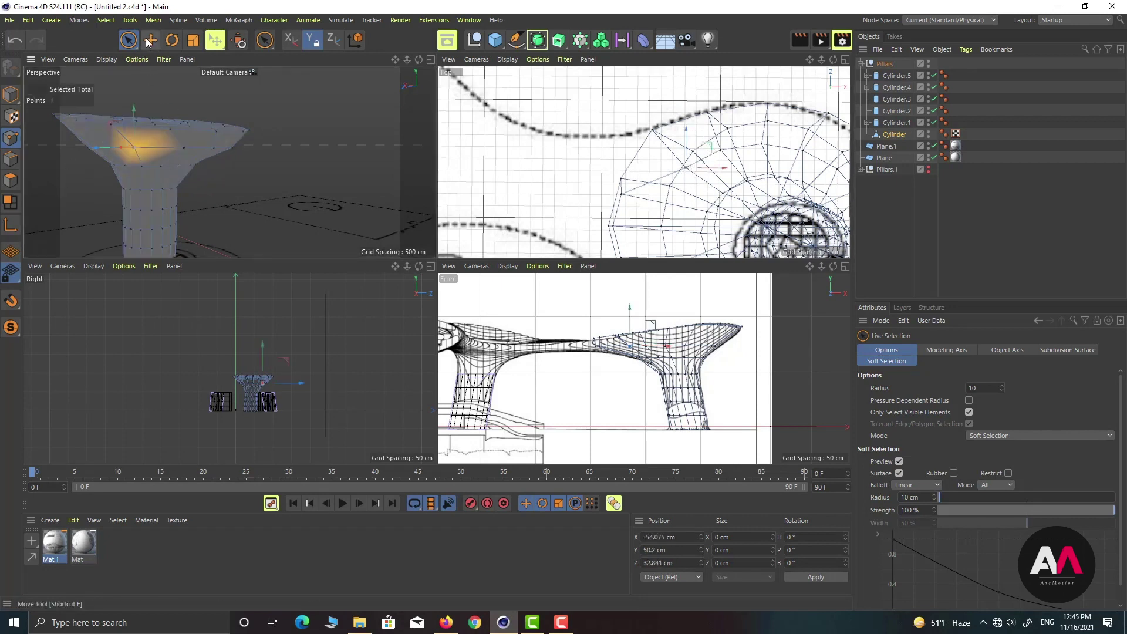
key("e")
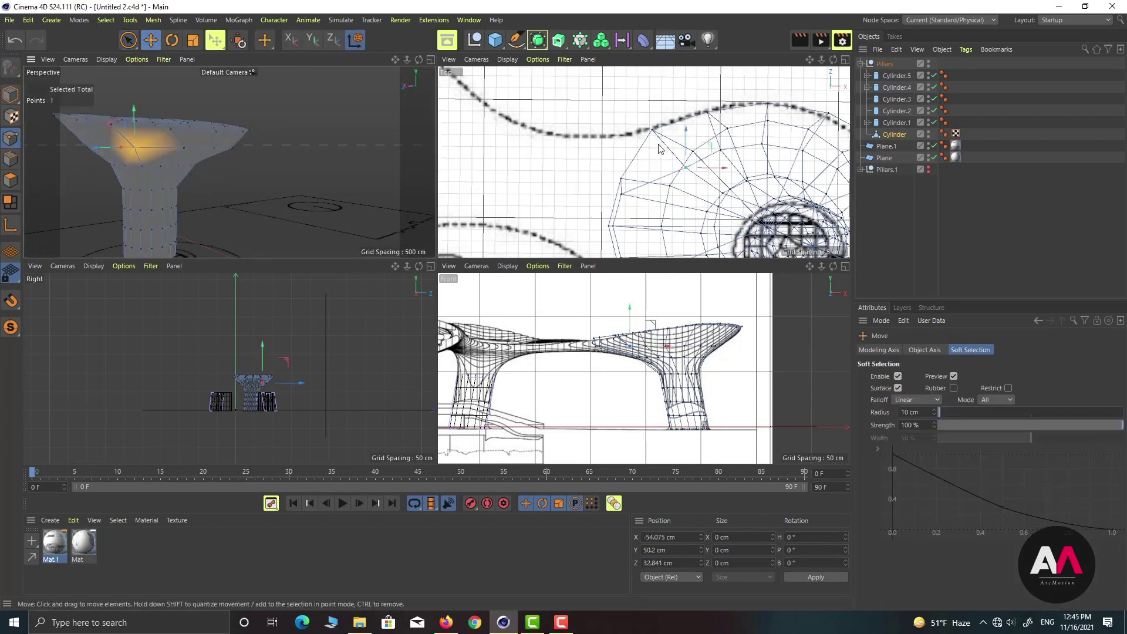
left_click(897, 376)
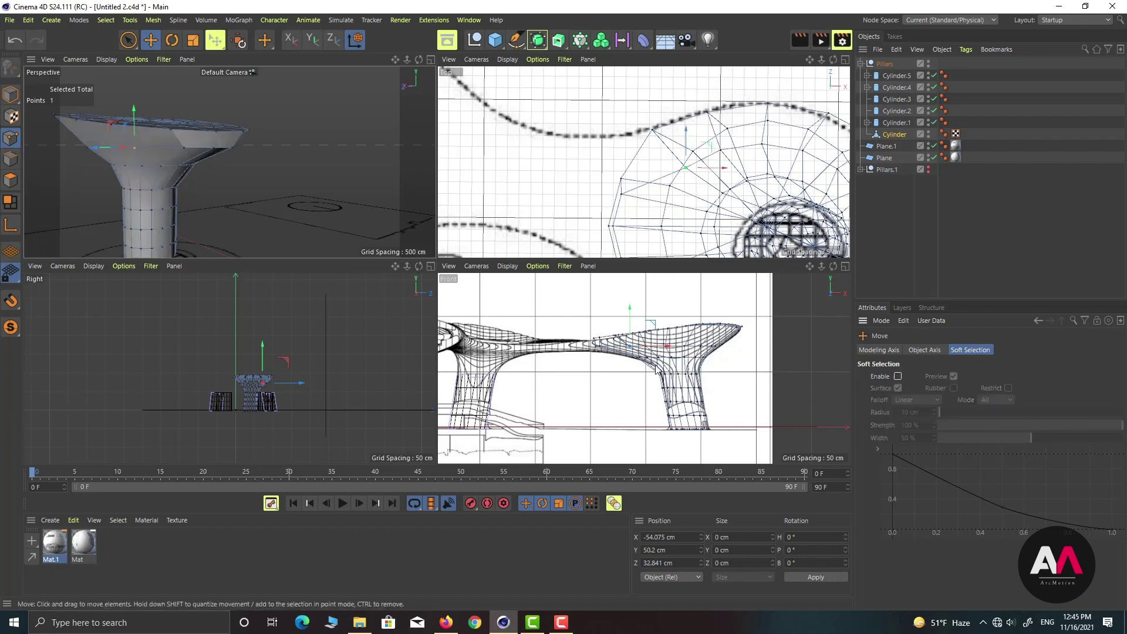
left_click_drag(713, 151, 732, 93)
key("y")
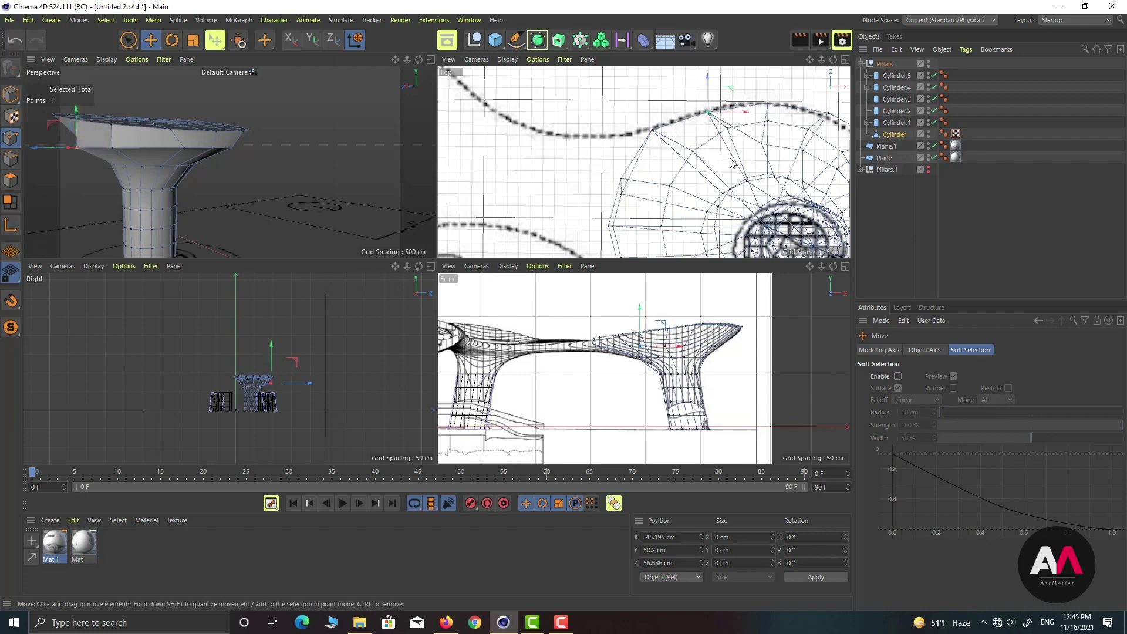
Step: Move the next lower-ring points outward beneath the rim along the crest of the plan outline, one to about X 7 cm, Z 56 cm
left_click(758, 147)
middle_click_drag(757, 151, 724, 154)
left_click_drag(723, 154, 788, 121)
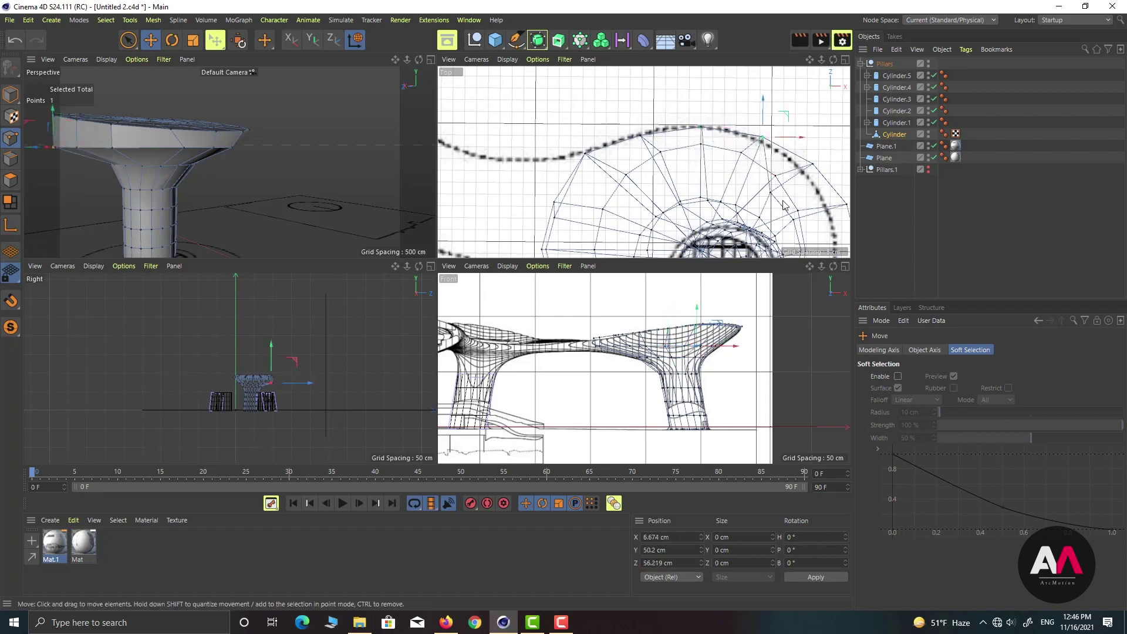
left_click_drag(773, 200, 836, 145)
Step: Move the lower-ring points around the column's outer end out beneath the rim, including one to about X 48 cm, Z 7 cm
middle_click_drag(817, 221, 722, 173, "alt")
left_click_drag(702, 174, 685, 228)
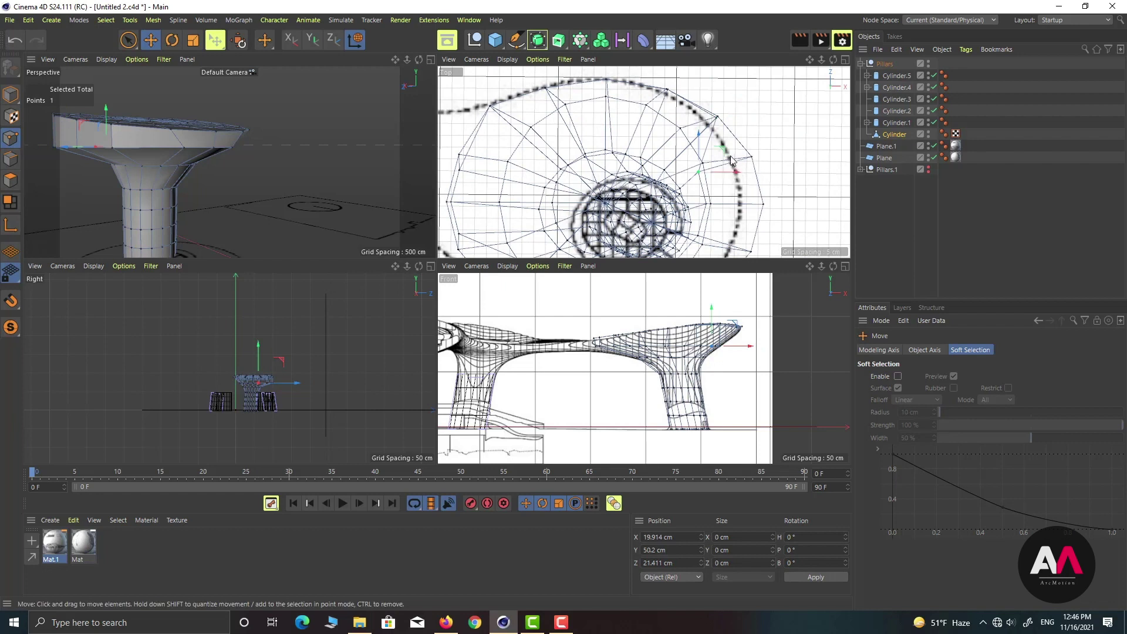
left_click_drag(725, 156, 779, 140)
left_click_drag(708, 209, 794, 188)
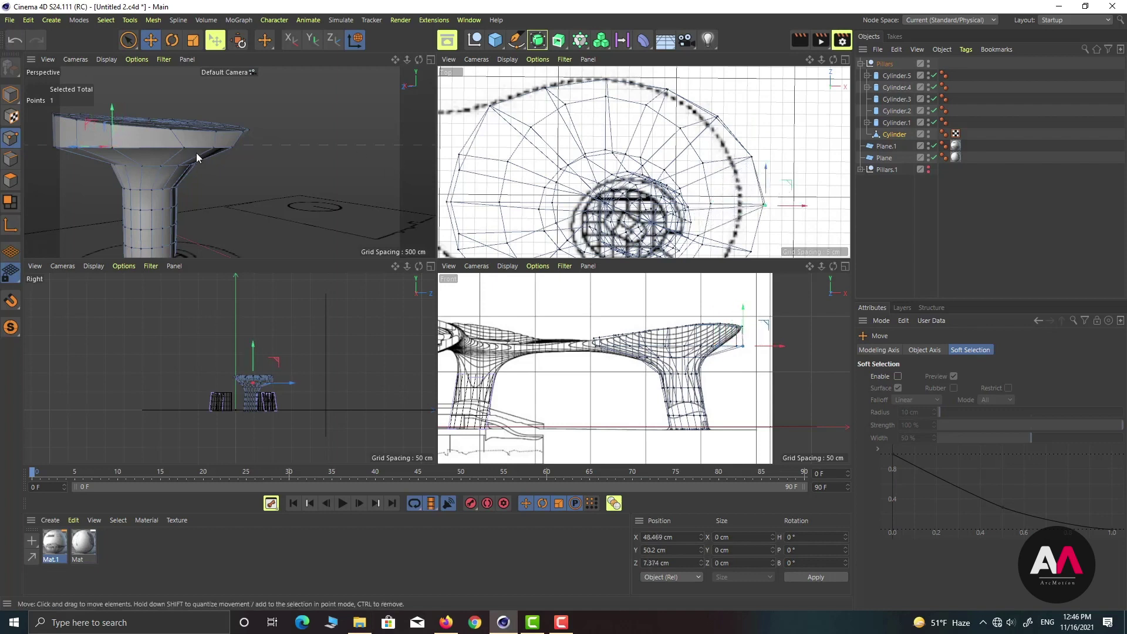
mouse_move(197, 157)
left_mouse_down("alt")
mouse_move(282, 171)
mouse_move(187, 160)
mouse_move(256, 165)
mouse_move(126, 186)
mouse_move(322, 171)
mouse_move(214, 171)
mouse_move(261, 178)
mouse_move(176, 184)
mouse_move(282, 167)
left_mouse_up("alt")
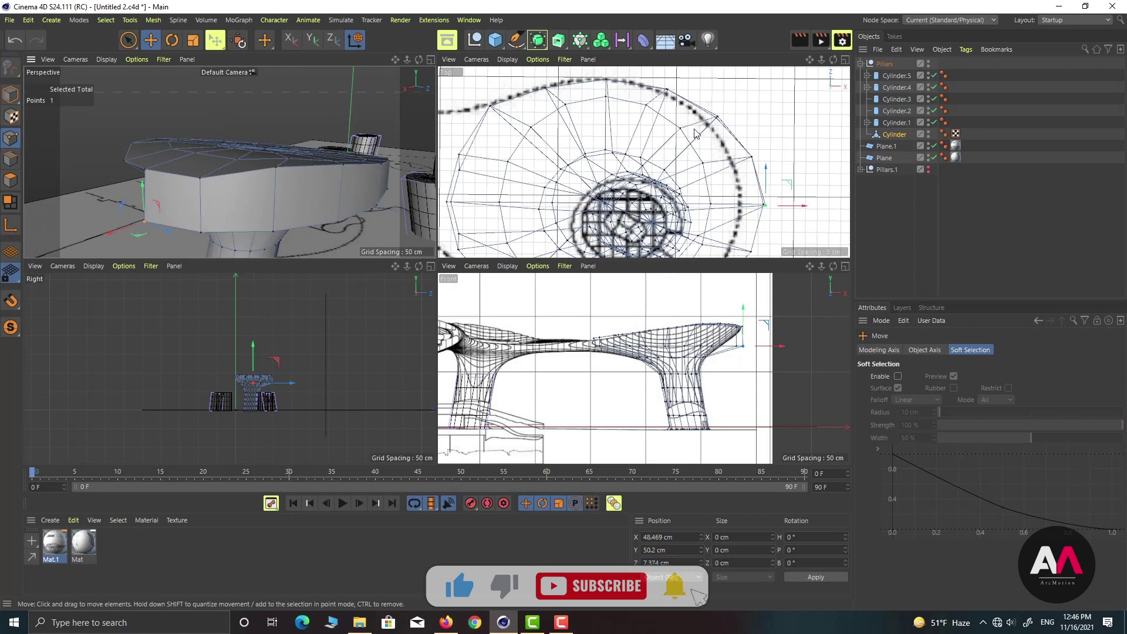
left_click_drag(695, 133, 773, 210)
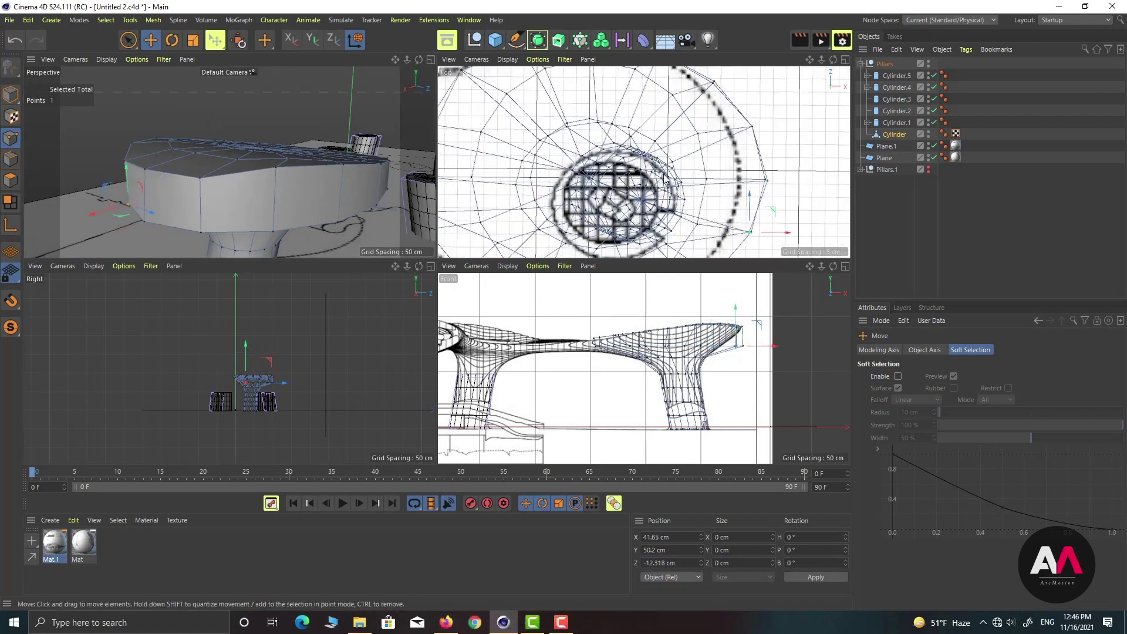
Step: Move the following lower-ring points out beneath the rim around the opposite curve, ending at about X -19 cm, Z -45 cm
middle_click_drag(664, 179, 699, 176, "alt")
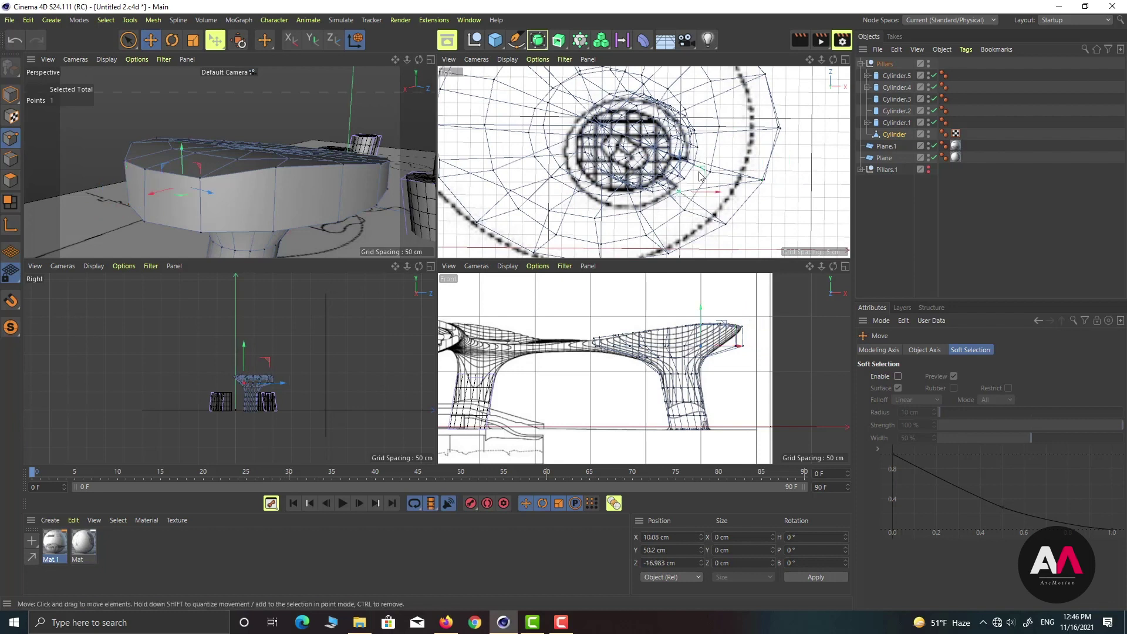
left_click_drag(781, 164, 750, 203)
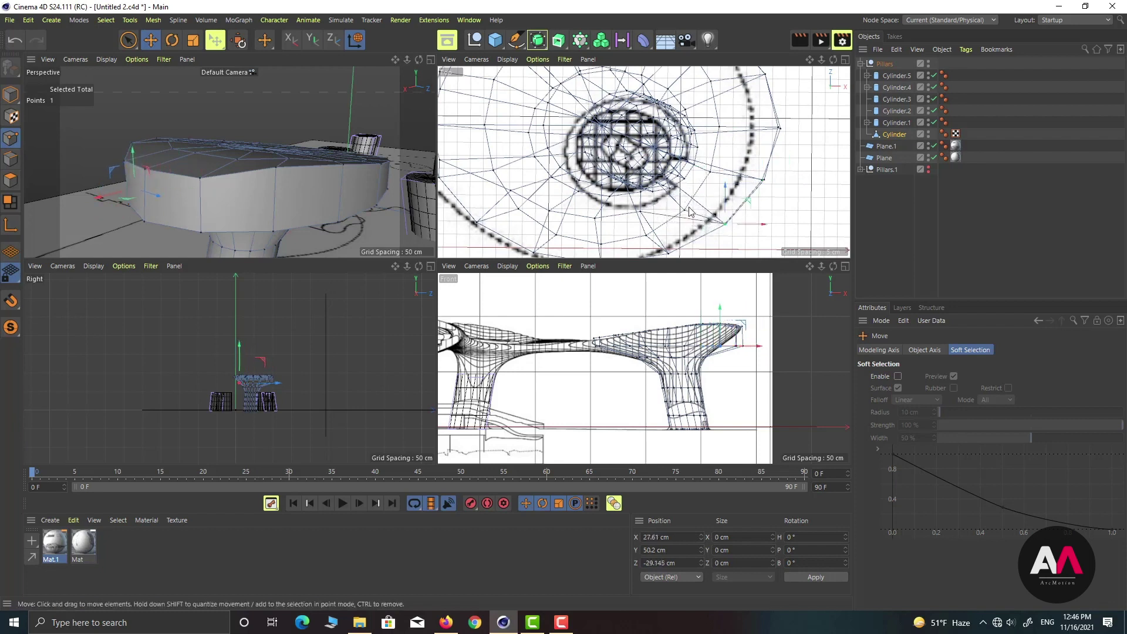
left_click_drag(648, 216, 695, 232)
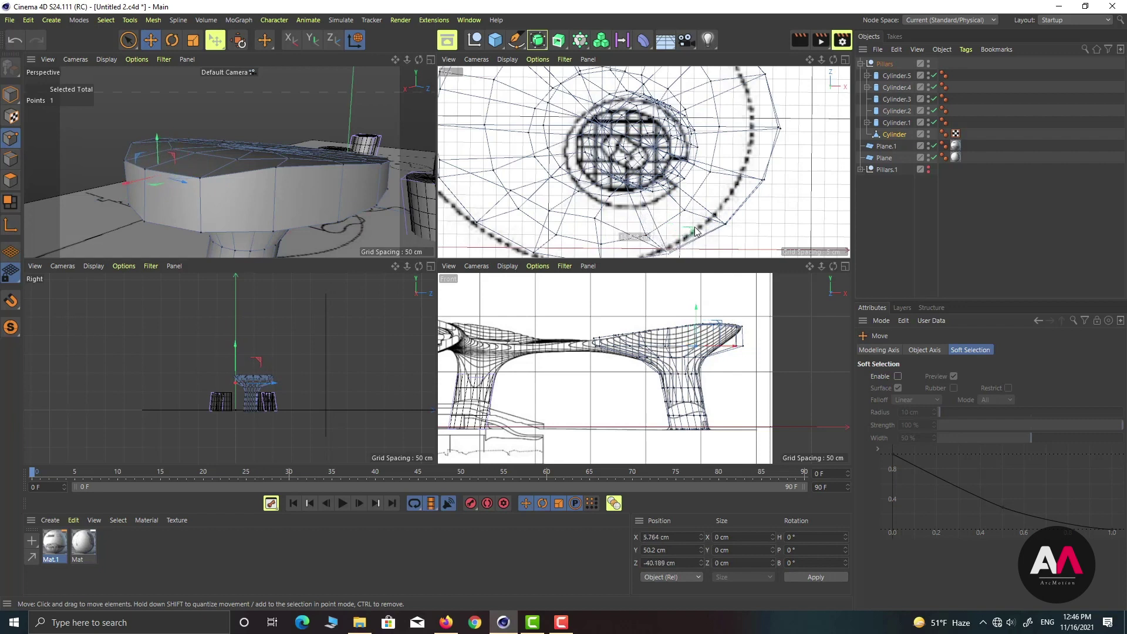
left_click(598, 220)
left_click_drag(622, 202, 631, 238)
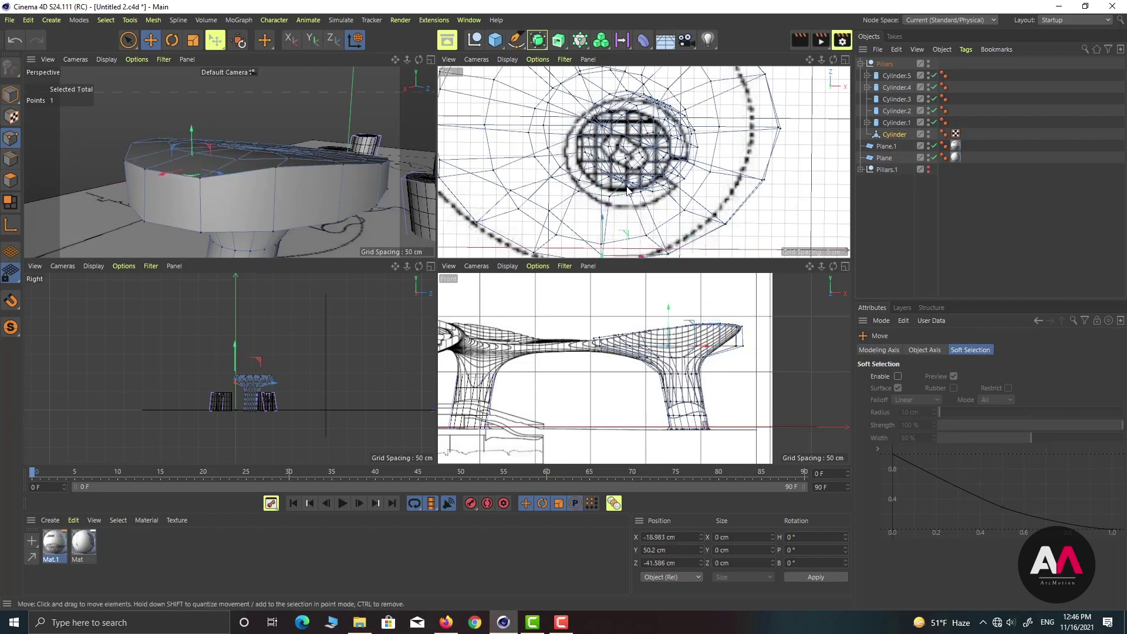
middle_click_drag(632, 237, 658, 195, "alt")
left_click_drag(659, 193, 658, 202)
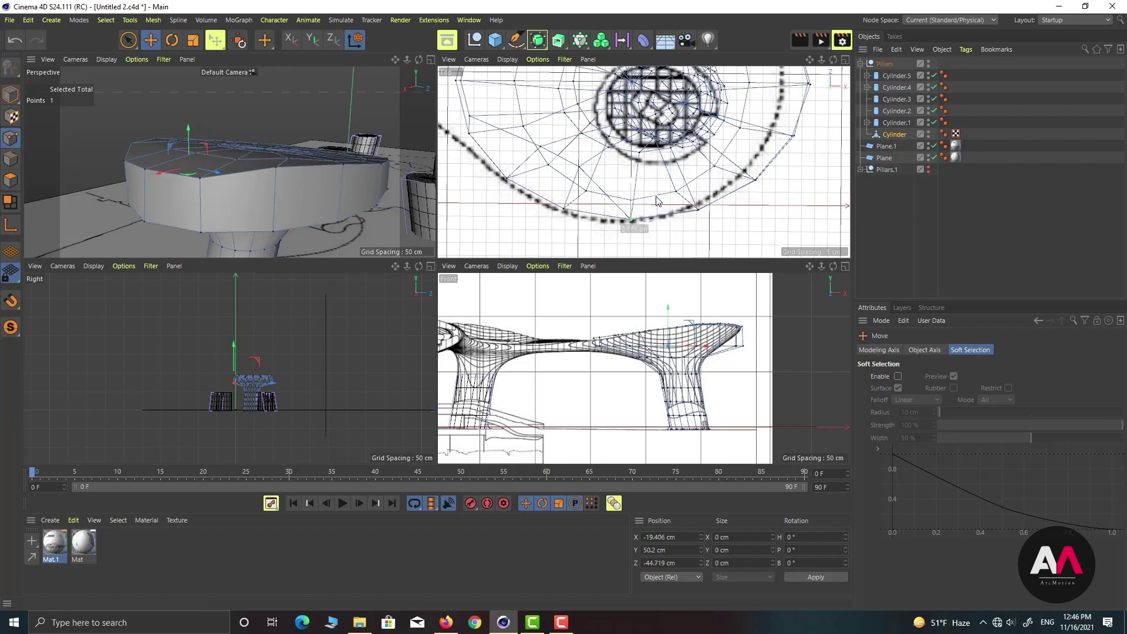
Step: Pull the remaining lower-ring points onto the outline toward the canopy, and shift the adjacent rim point to about X -84 cm, Z -14 cm
left_click_drag(583, 171, 528, 158)
left_click(541, 148)
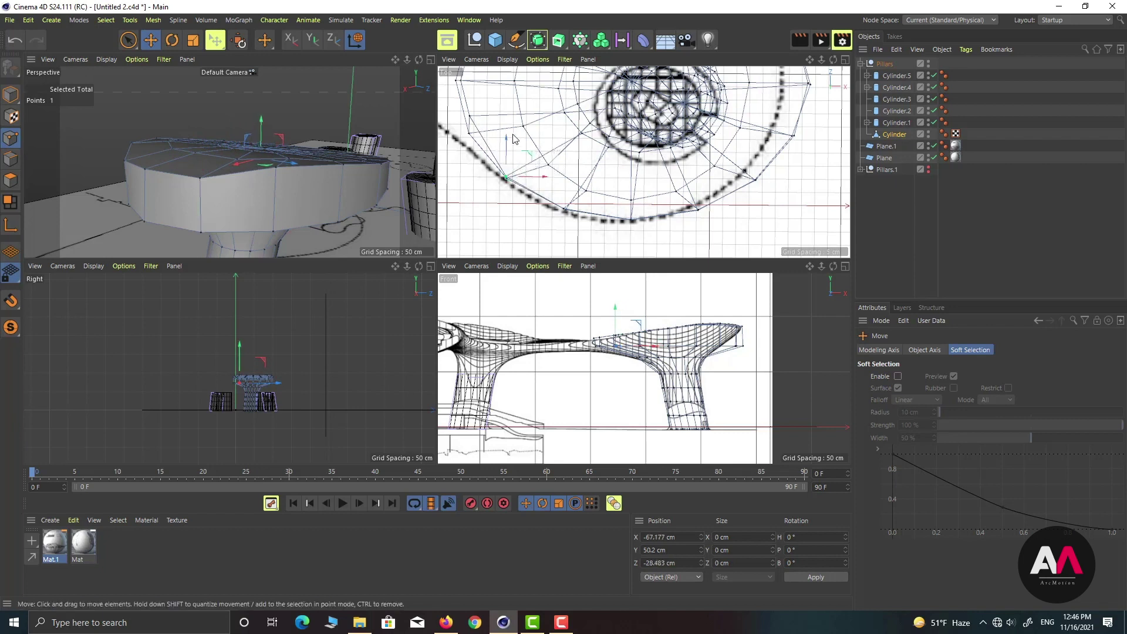
middle_click_drag(514, 139, 552, 201, "alt")
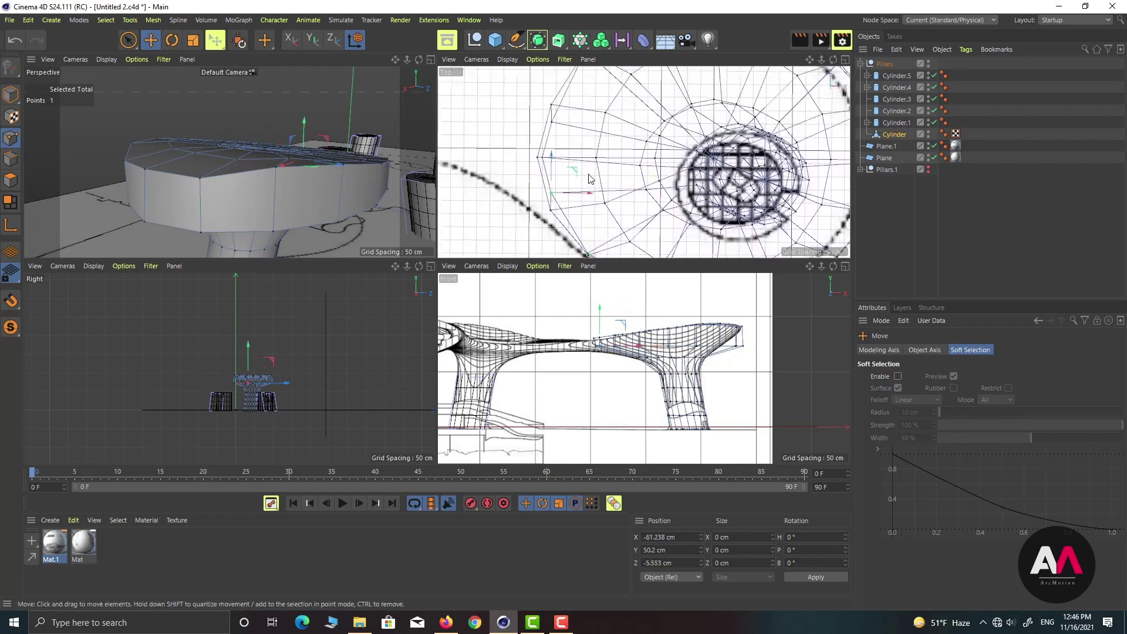
left_click(577, 187)
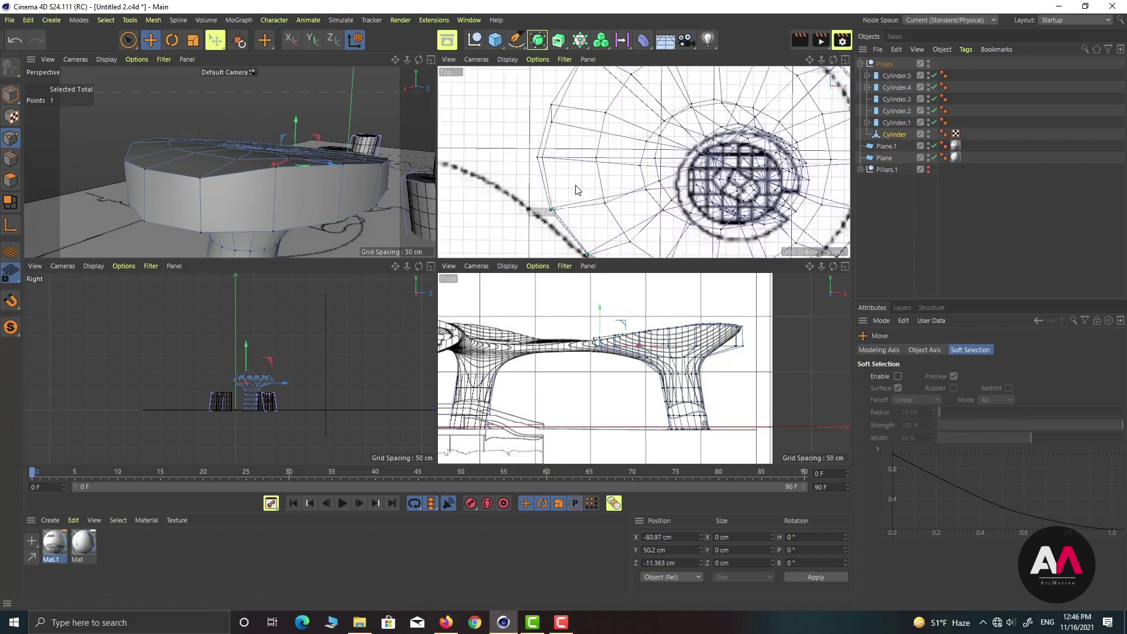
left_click_drag(577, 189, 567, 196)
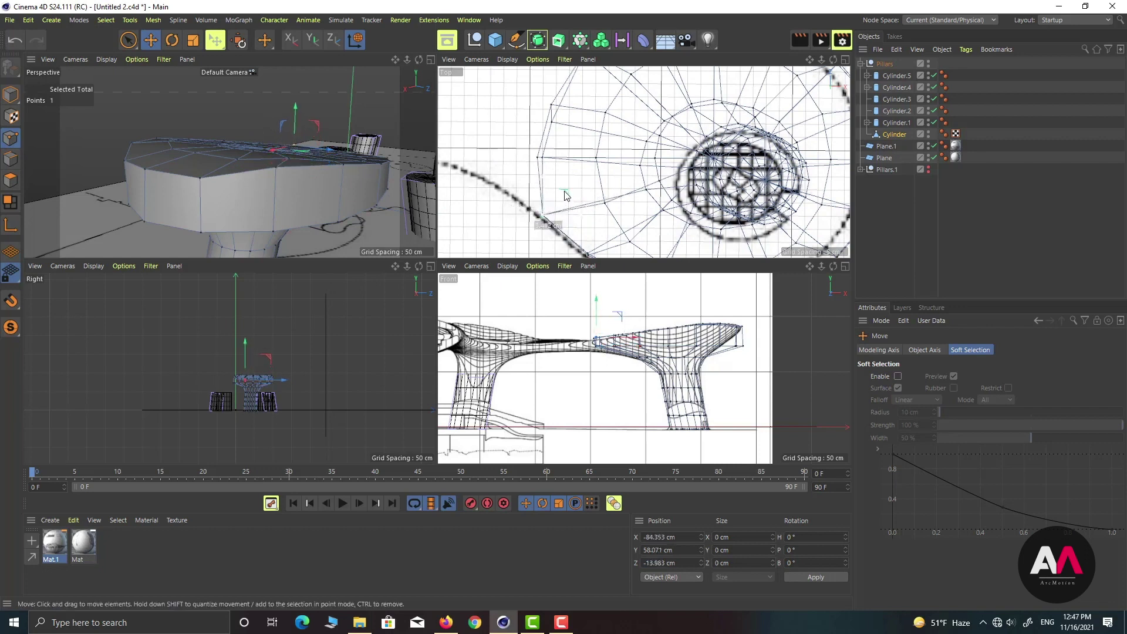
Step: Move the lower-ring point and its rim point on the canopy-facing edge to about X -86.5 cm, Z 28 cm
left_click(552, 122)
left_click_drag(579, 106, 563, 87)
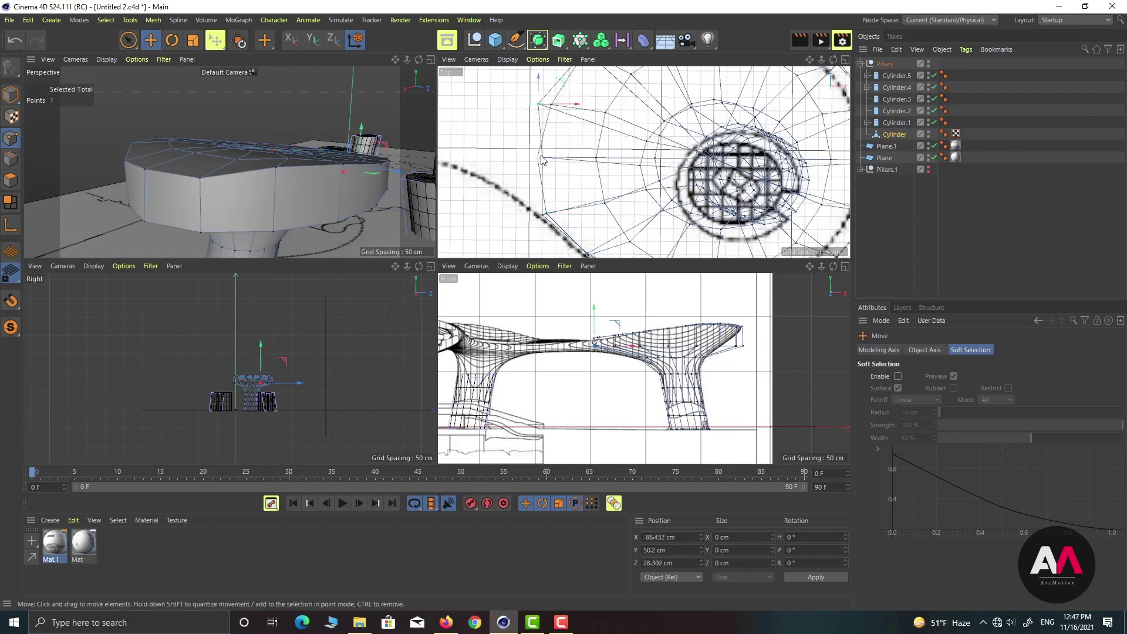
left_click_drag(546, 163, 566, 89)
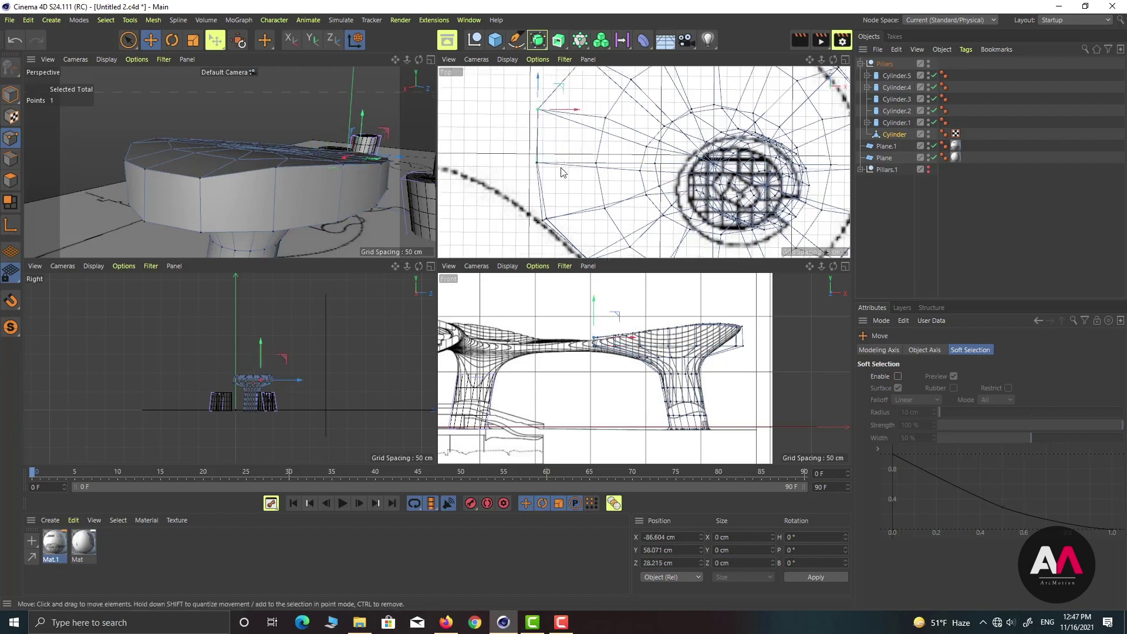
Step: Examine the widened cap from several angles in an enlarged perspective view
middle_click_drag(565, 94, 562, 202, "alt")
left_click_drag(281, 143, 398, 185, "alt")
right_click_drag(398, 185, 283, 154, "alt")
left_click_drag(284, 154, 254, 160, "alt")
right_click_drag(254, 161, 337, 153, "alt")
left_click_drag(337, 153, 332, 128, "alt")
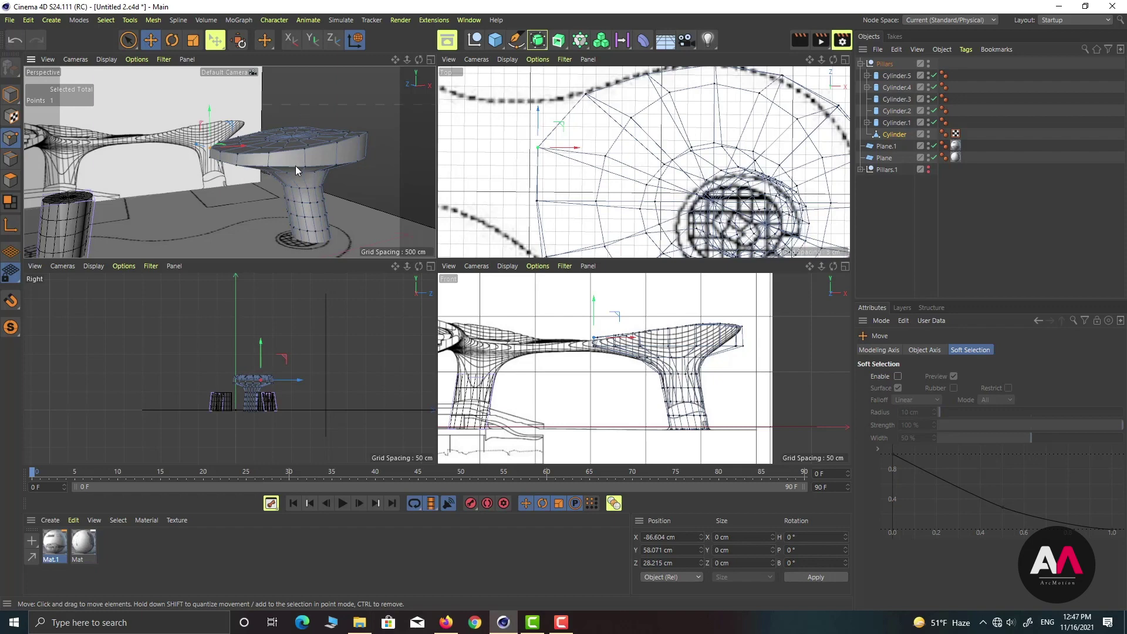
left_click_drag(267, 166, 299, 175, "alt")
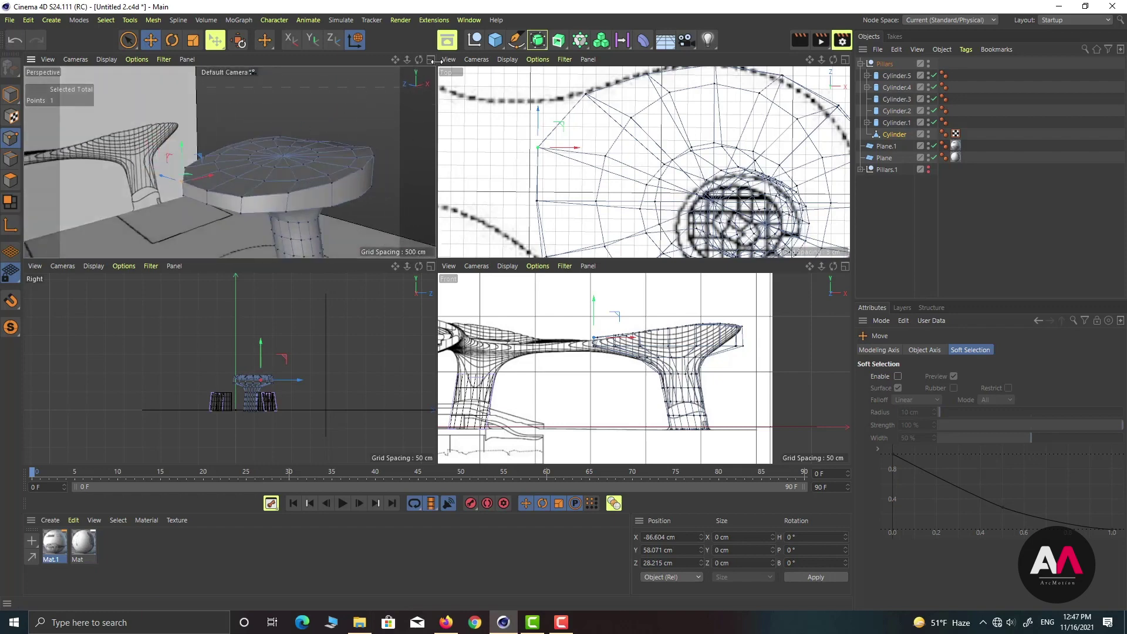
middle_click(360, 113)
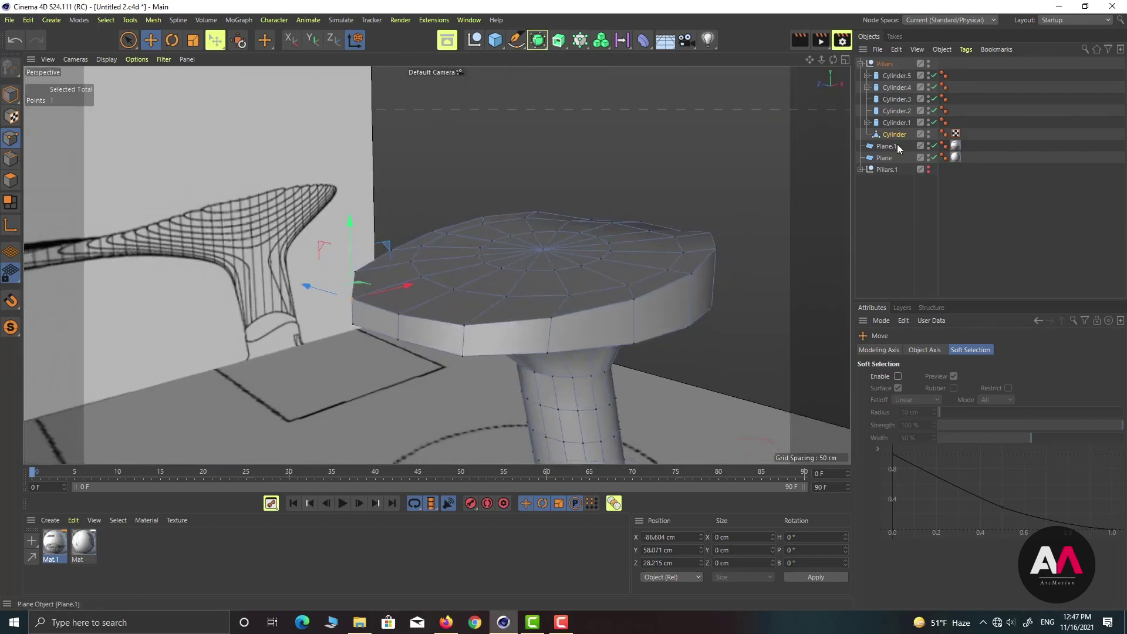
Step: Add a Subdivision Surface and make the edited Cylinder column its child
left_click(536, 39)
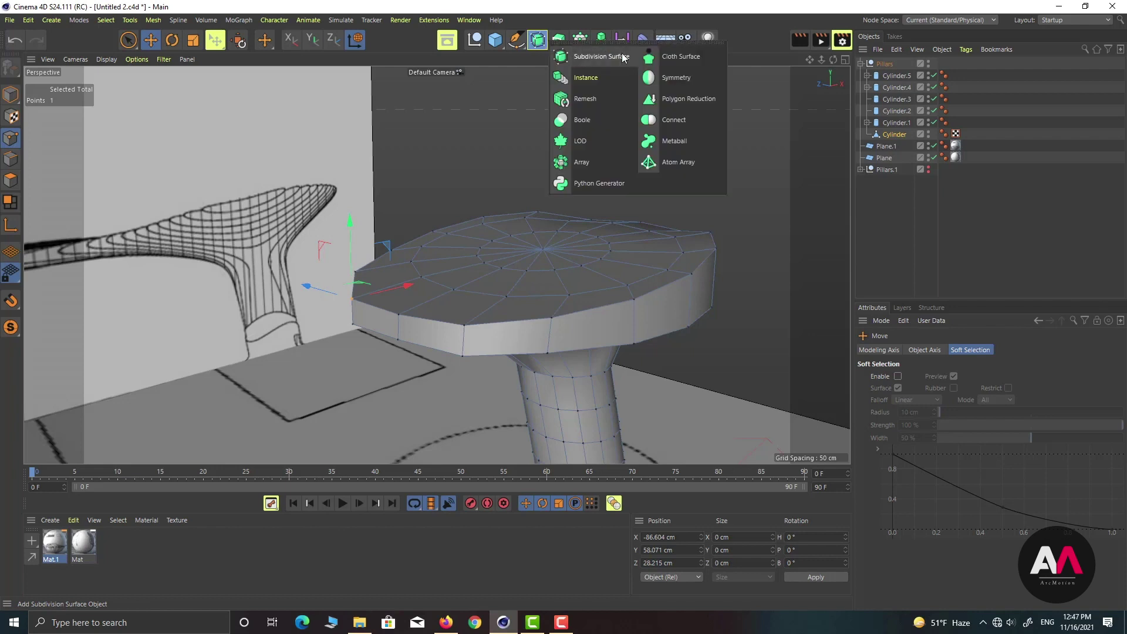
left_click(608, 55)
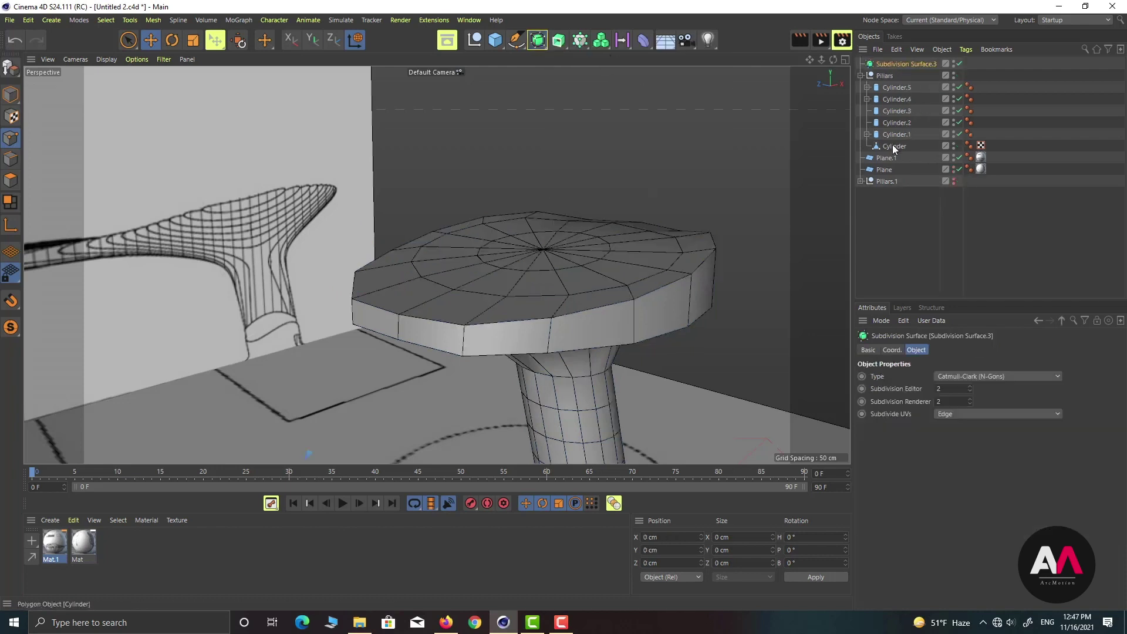
left_click_drag(893, 145, 916, 64)
left_click_drag(893, 146, 916, 64)
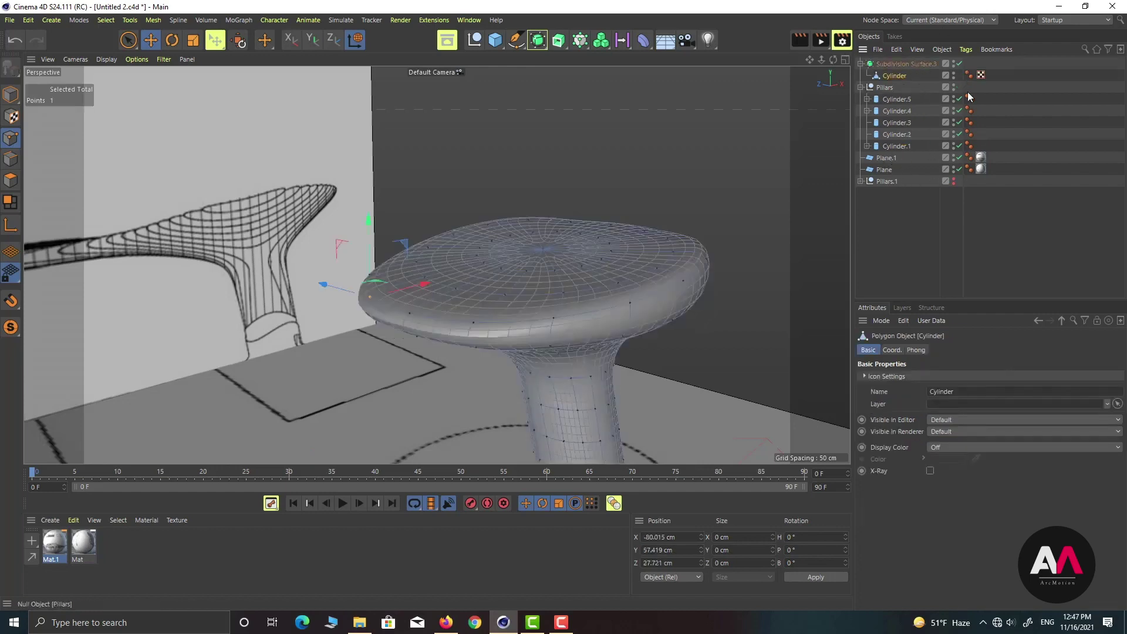
Step: Hide the Pillars group and compare the column with its Subdivision Surface switched off and on
left_click(908, 65)
left_click_drag(669, 206, 563, 259, "alt")
scroll(564, 260, "up", 2)
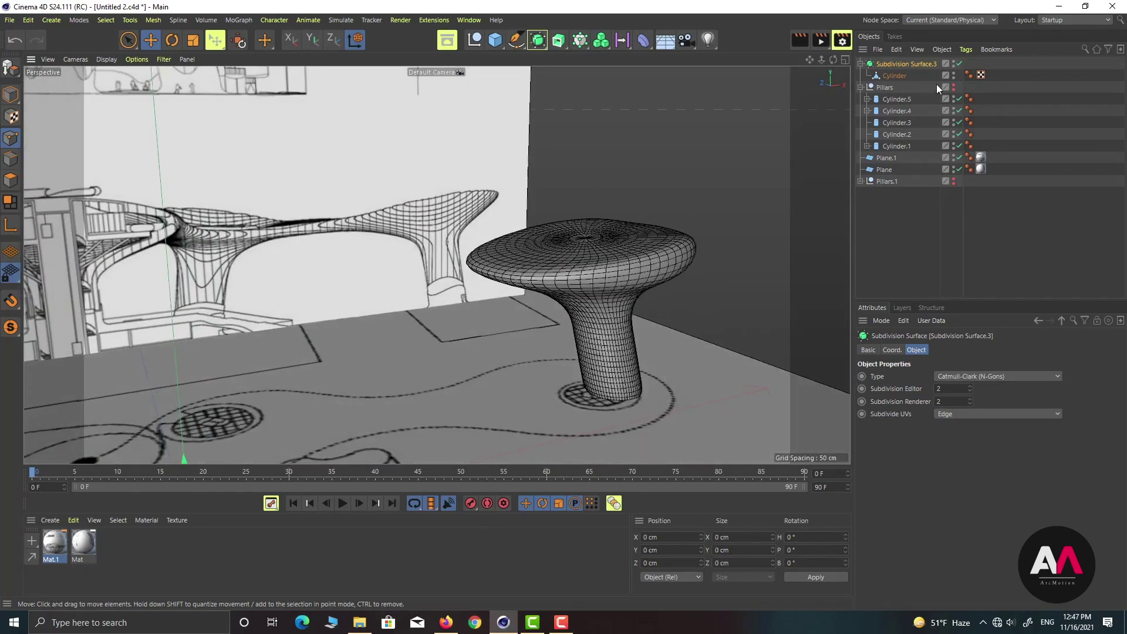
left_click(959, 64)
left_click(892, 75)
mouse_move(455, 248)
left_mouse_down("alt")
mouse_move(292, 222)
mouse_move(599, 228)
mouse_move(562, 252)
mouse_move(539, 230)
mouse_move(535, 256)
mouse_move(614, 235)
mouse_move(680, 239)
mouse_move(565, 258)
mouse_move(635, 258)
mouse_move(522, 266)
mouse_move(563, 259)
left_mouse_up("alt")
left_click(959, 63)
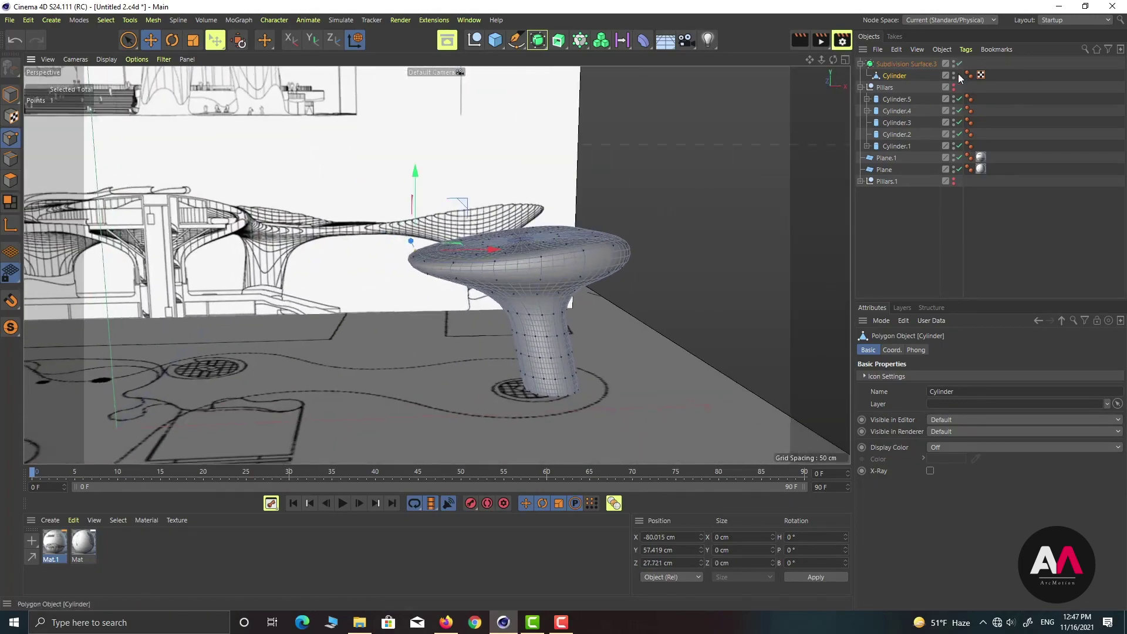
Step: Select Cylinder.1 and make the Pillars group visible again
left_click(896, 145)
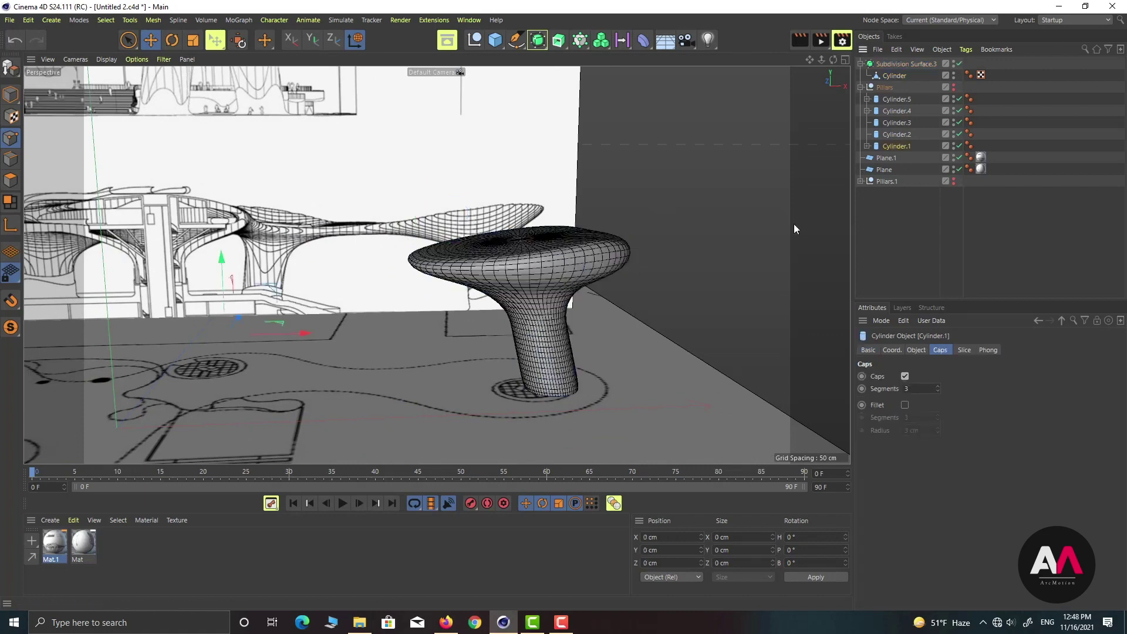
left_click_drag(793, 224, 310, 303, "alt")
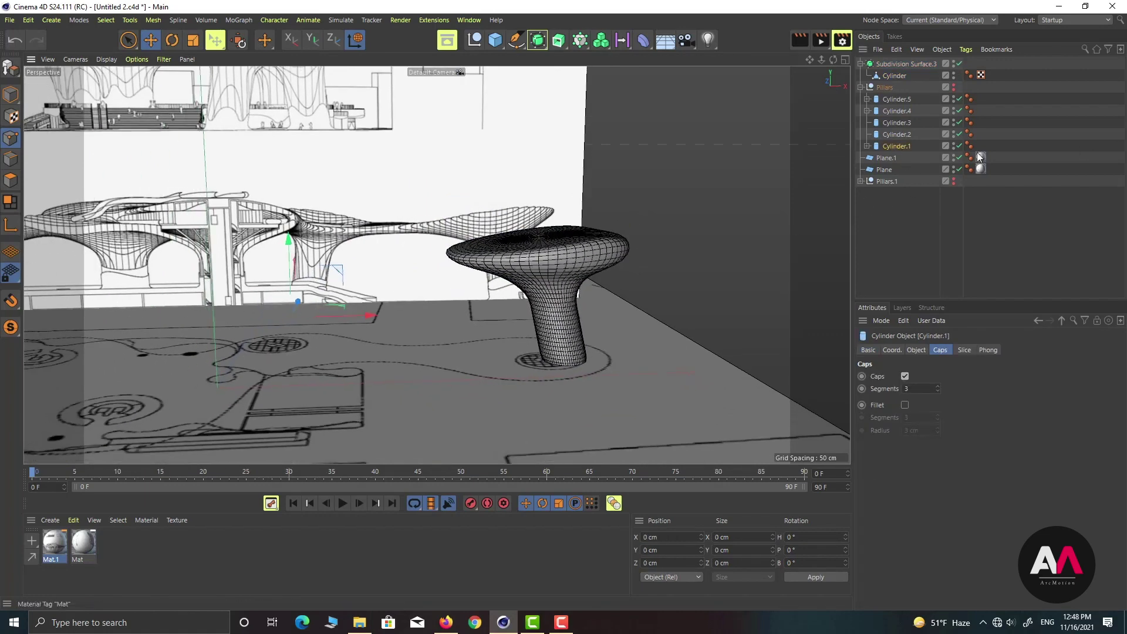
left_click(954, 86)
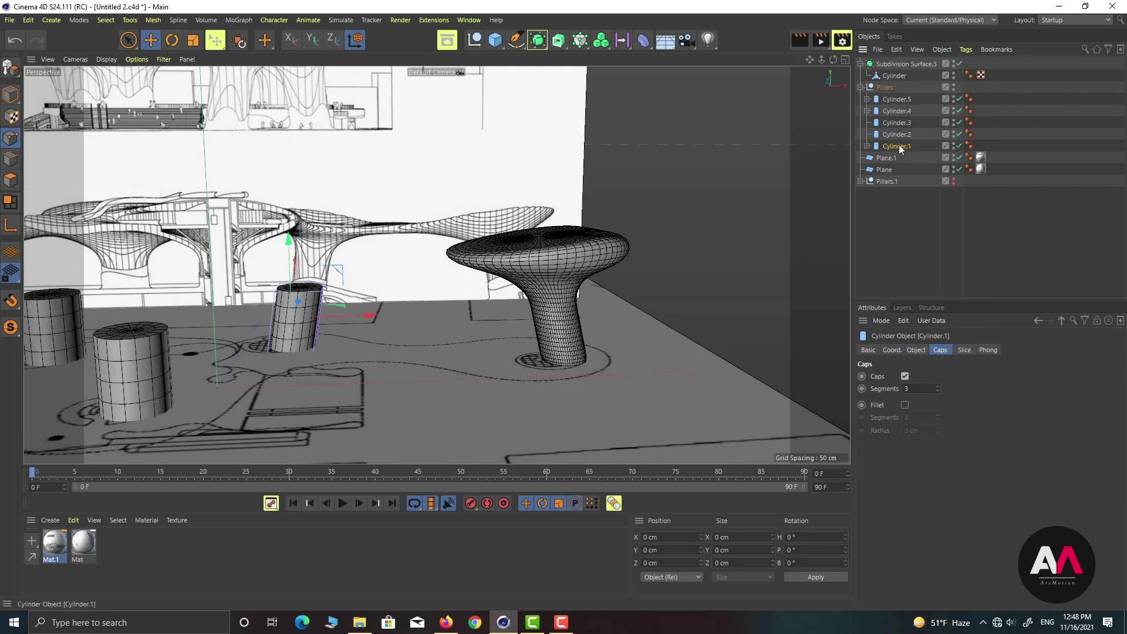
Step: Make Cylinder.1 editable and rename it P2
scroll(252, 350, "up", 4)
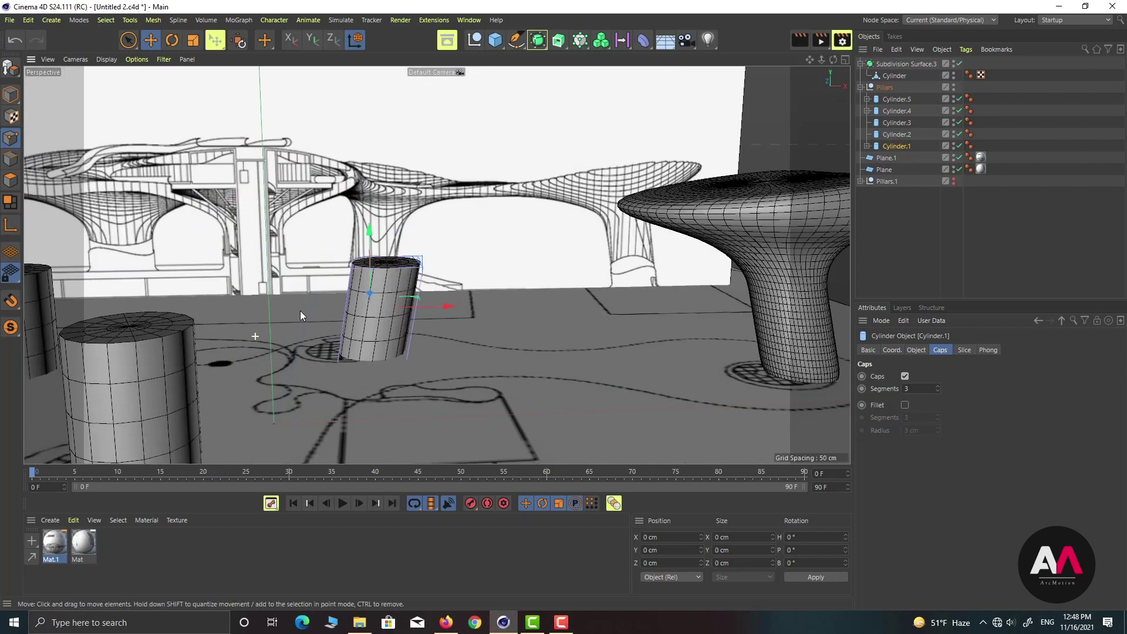
right_click(896, 146)
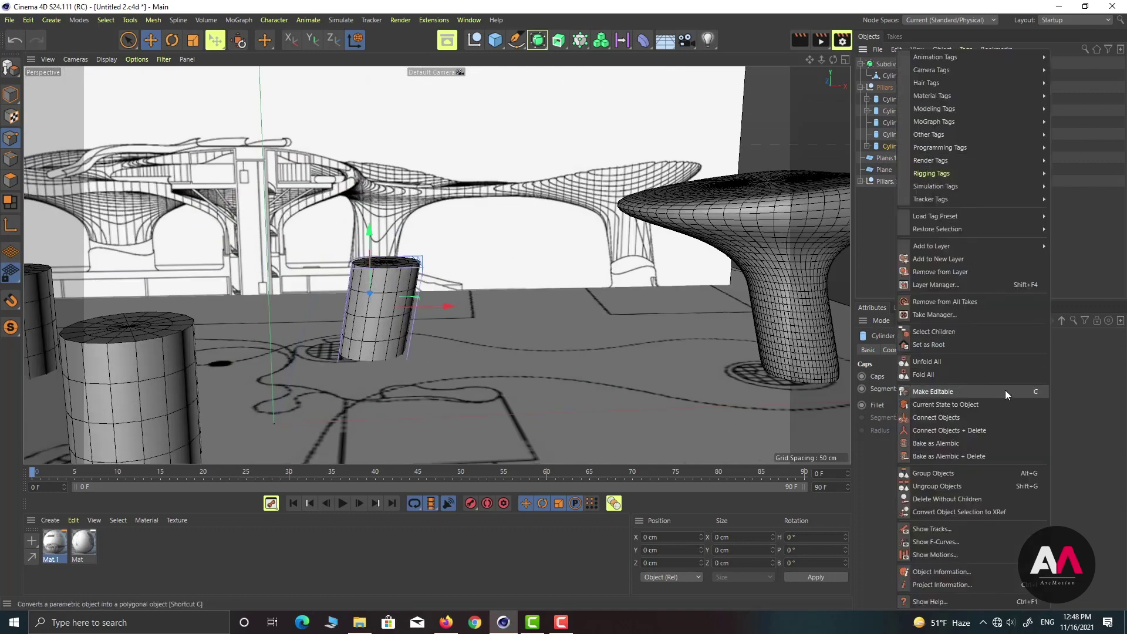
left_click(937, 431)
double_click(896, 146)
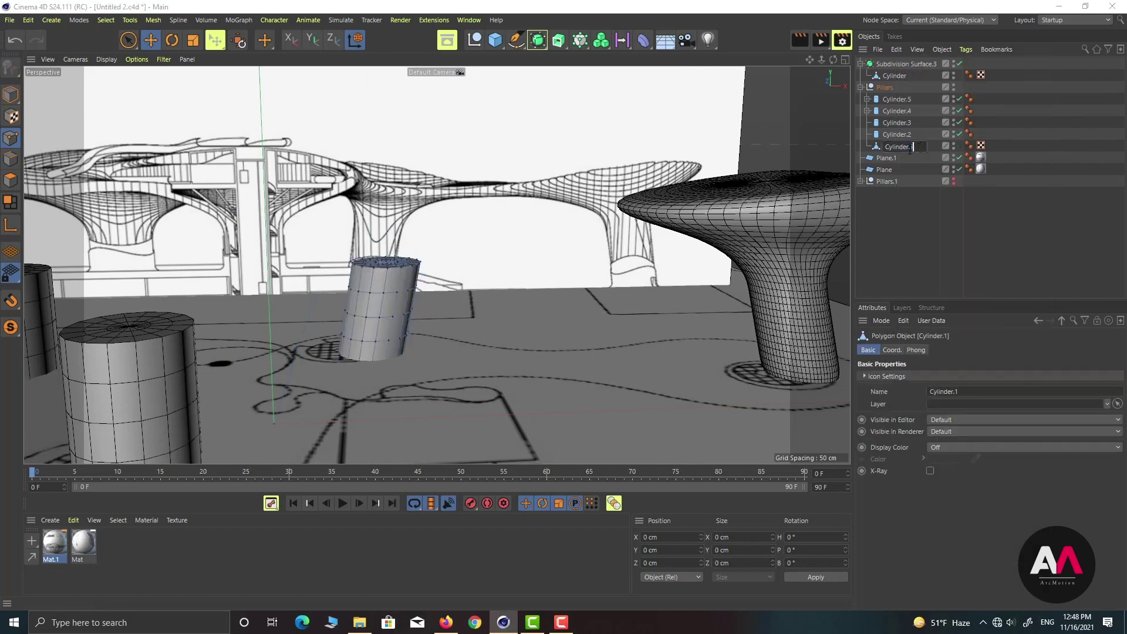
type("P2")
key("Return")
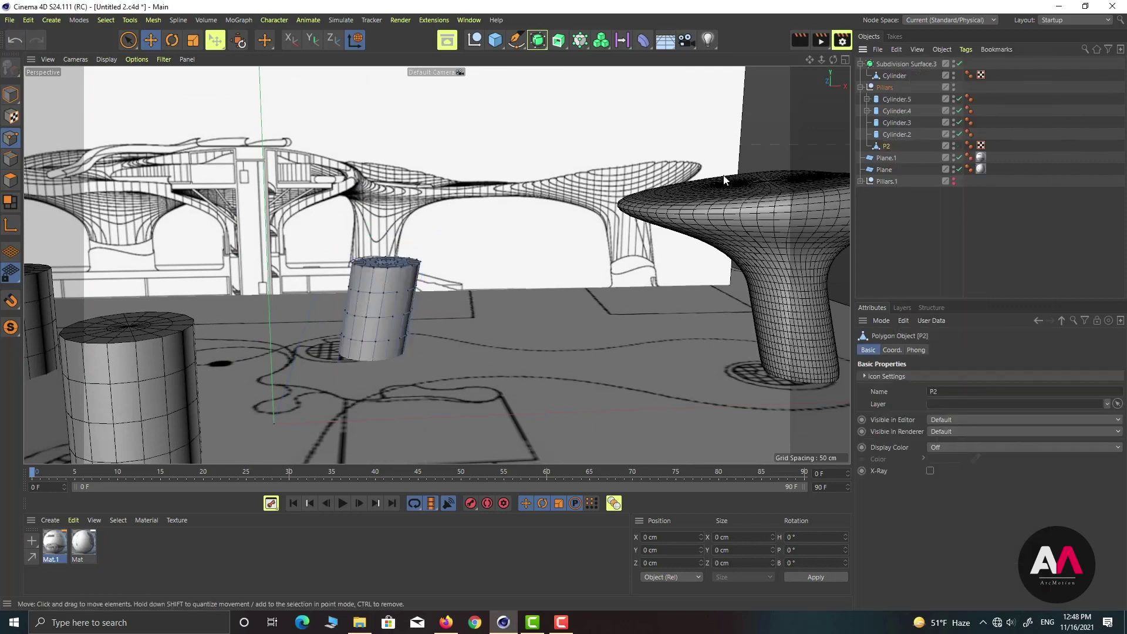
Step: Rename the Cylinder inside Subdivision Surface.3 to P1
left_click(894, 76)
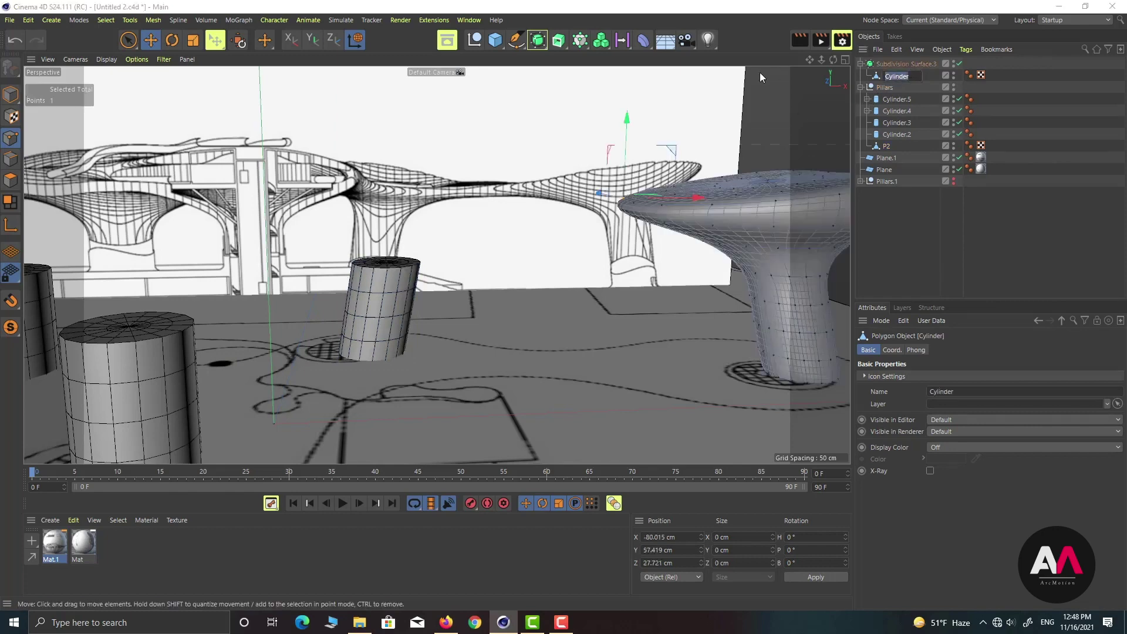
type("P1")
key("Return")
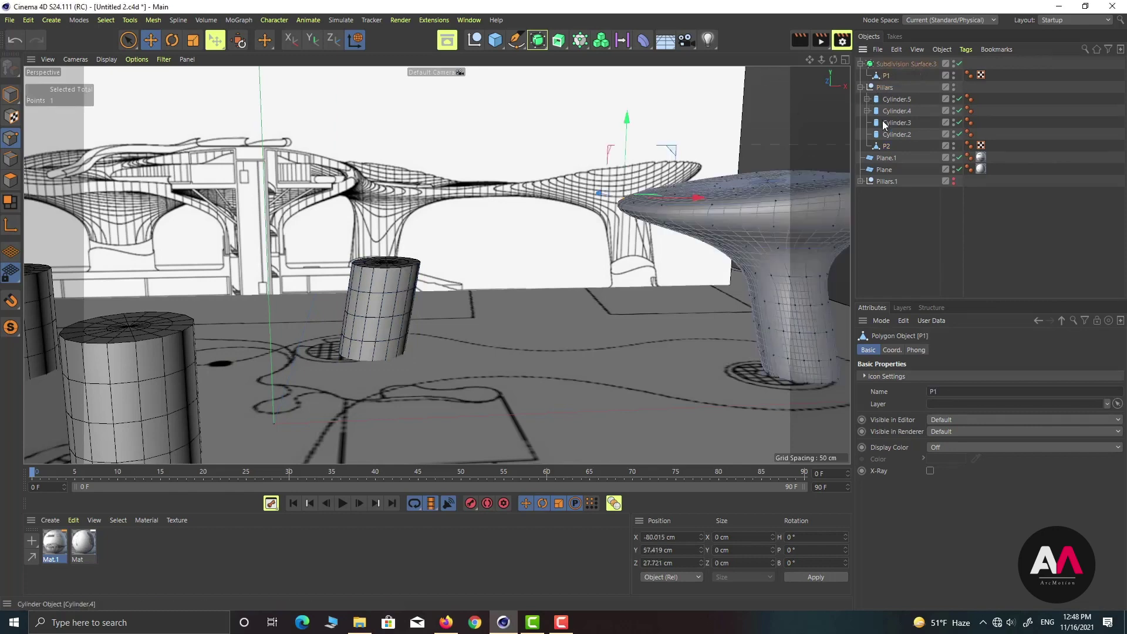
Step: Select all points of P2 and optimize its mesh
left_click(886, 148)
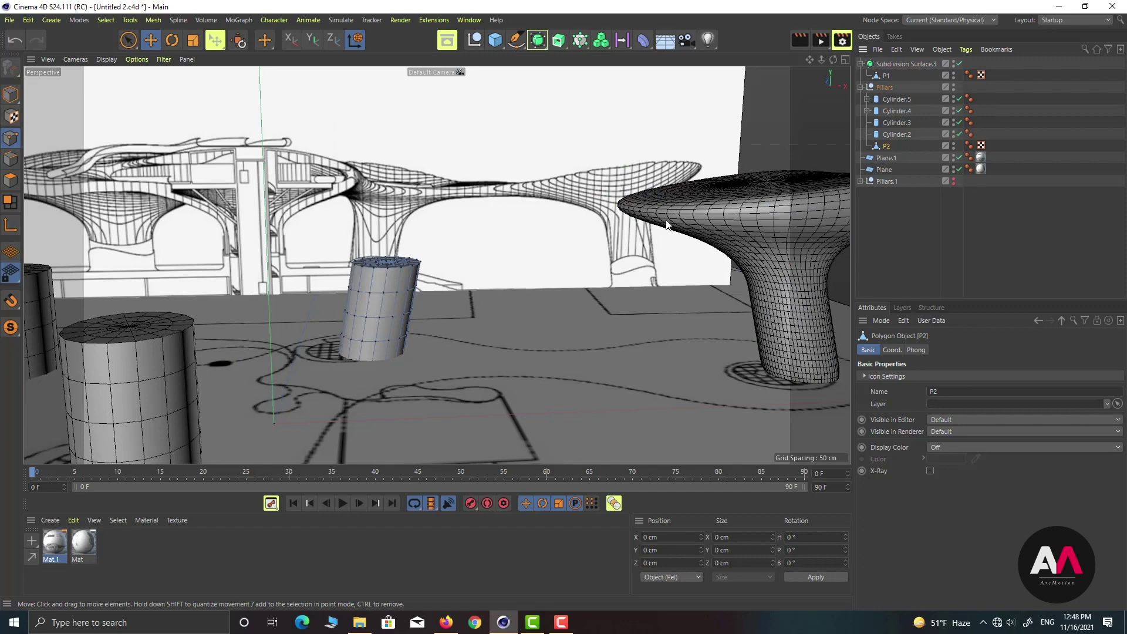
scroll(320, 276, "up", 2)
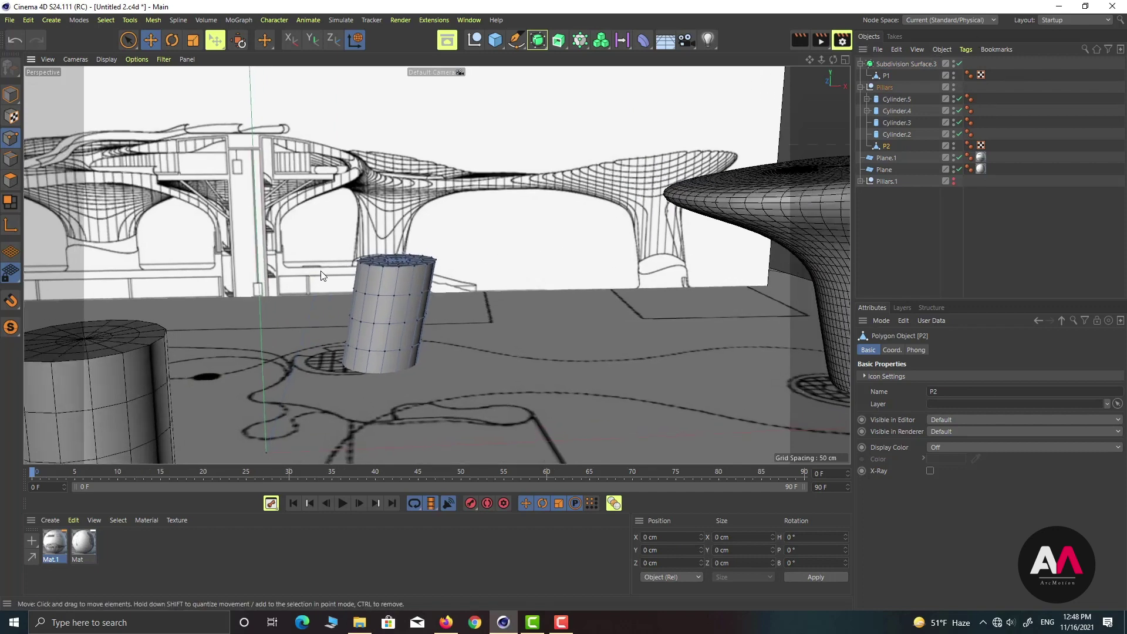
key("ctrl+a")
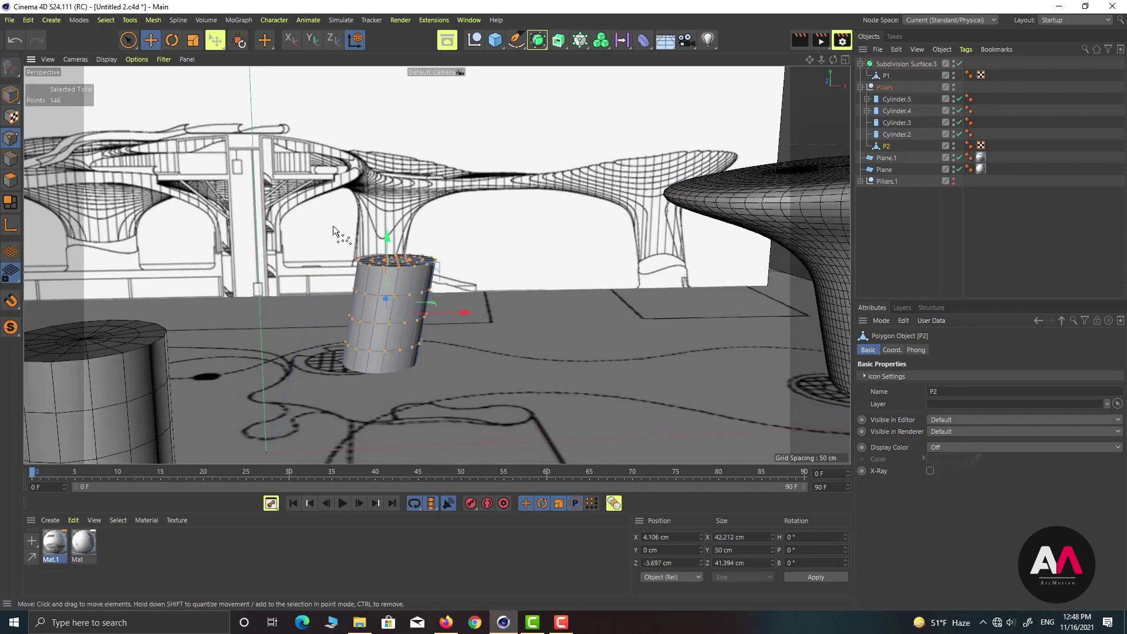
right_click(378, 292)
left_click(499, 529)
scroll(385, 267, "up", 2)
scroll(397, 280, "up", 3)
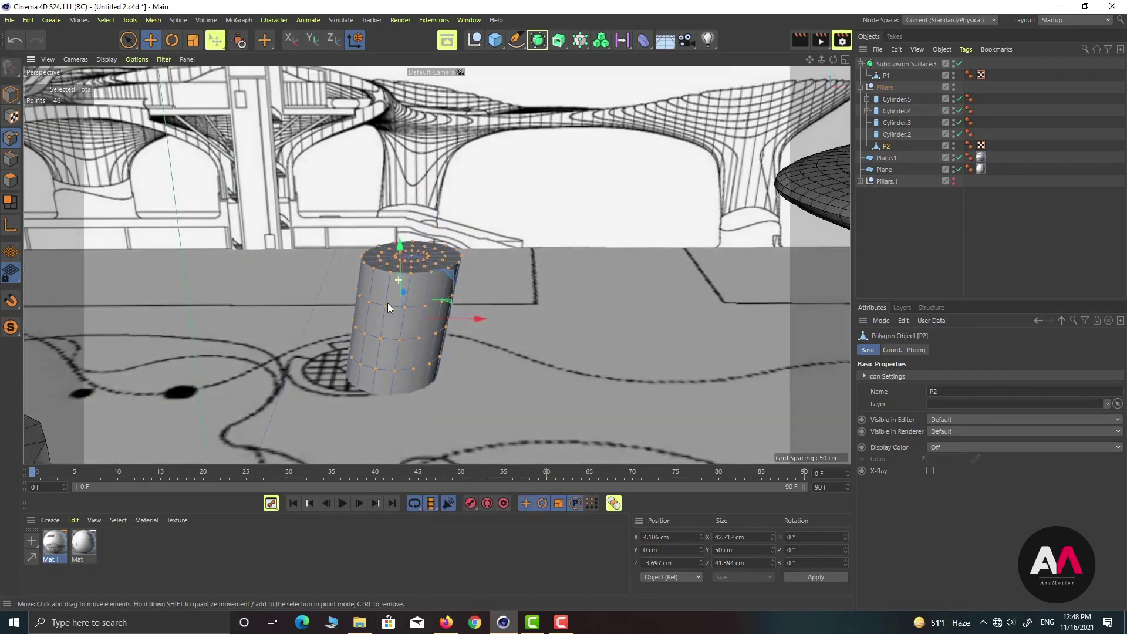
Step: Switch to polygon mode and loop-select all the polygon rings of P2's top cap
key("Return")
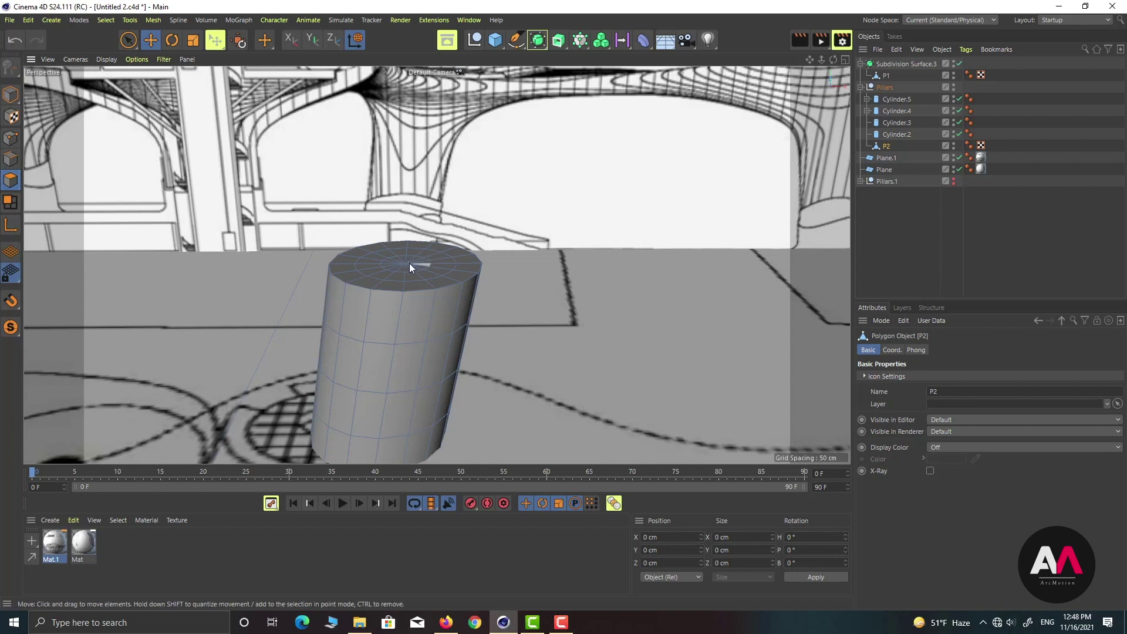
key("u")
key("l")
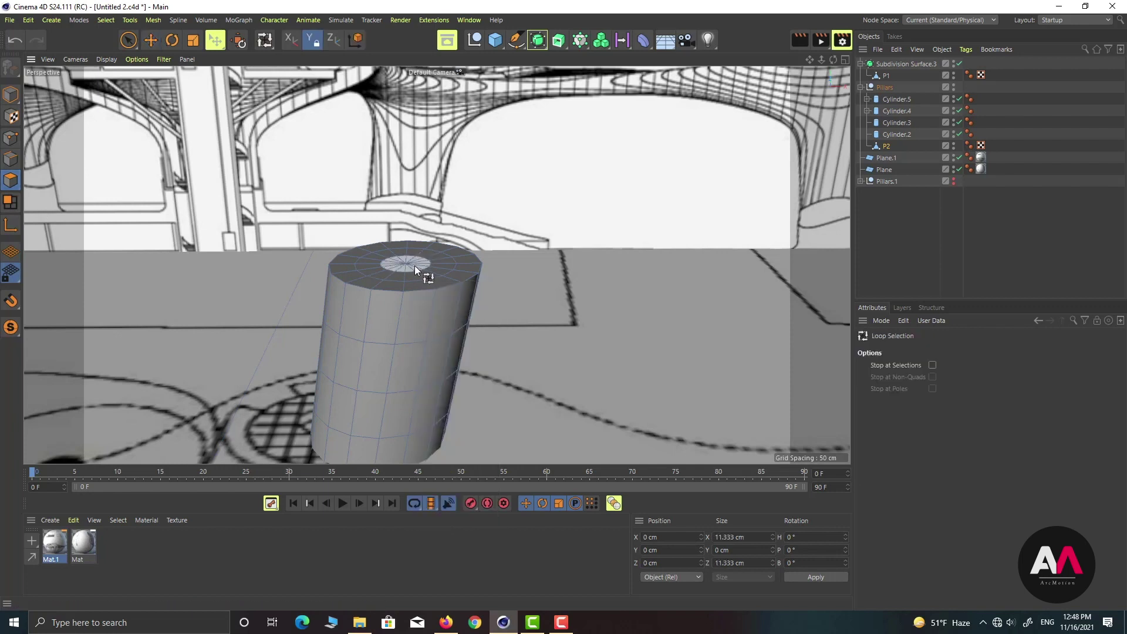
left_click(414, 266)
key("u")
key("l")
left_click(445, 283, "shift")
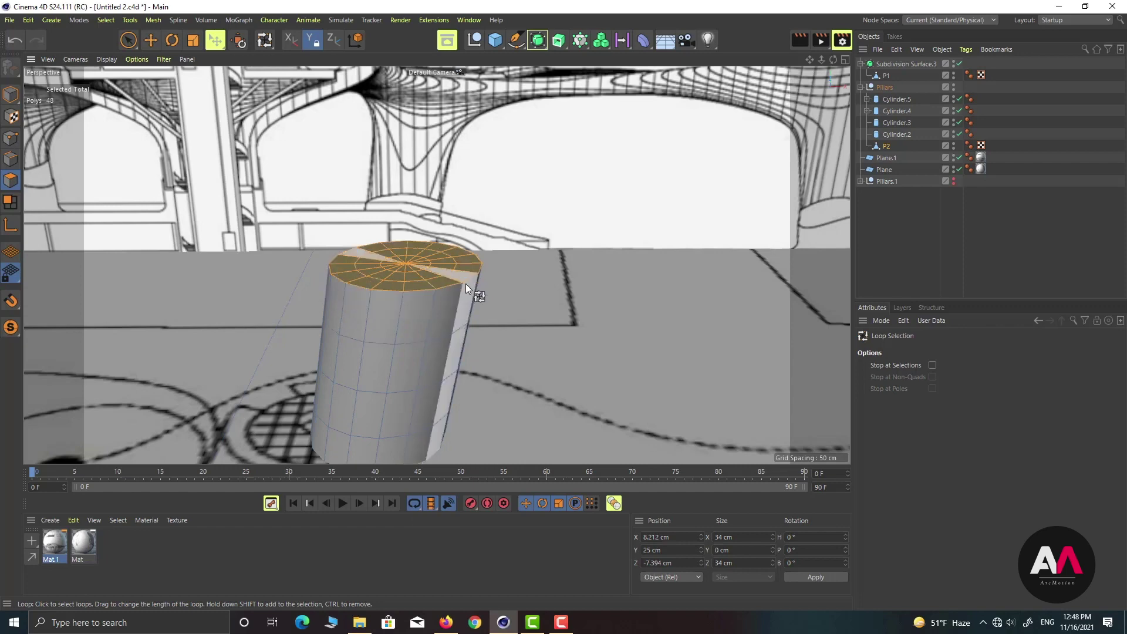
Step: Extrude P2's top cap upward by about 13.8 cm, following the pillar in the front elevation drawing
key("d")
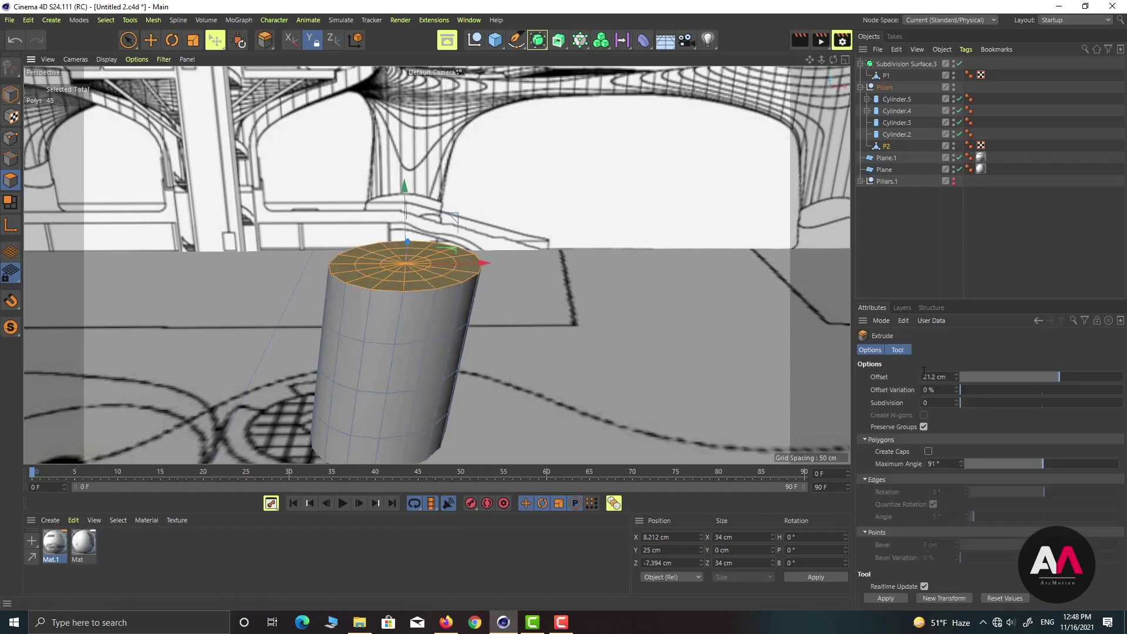
left_click(845, 59)
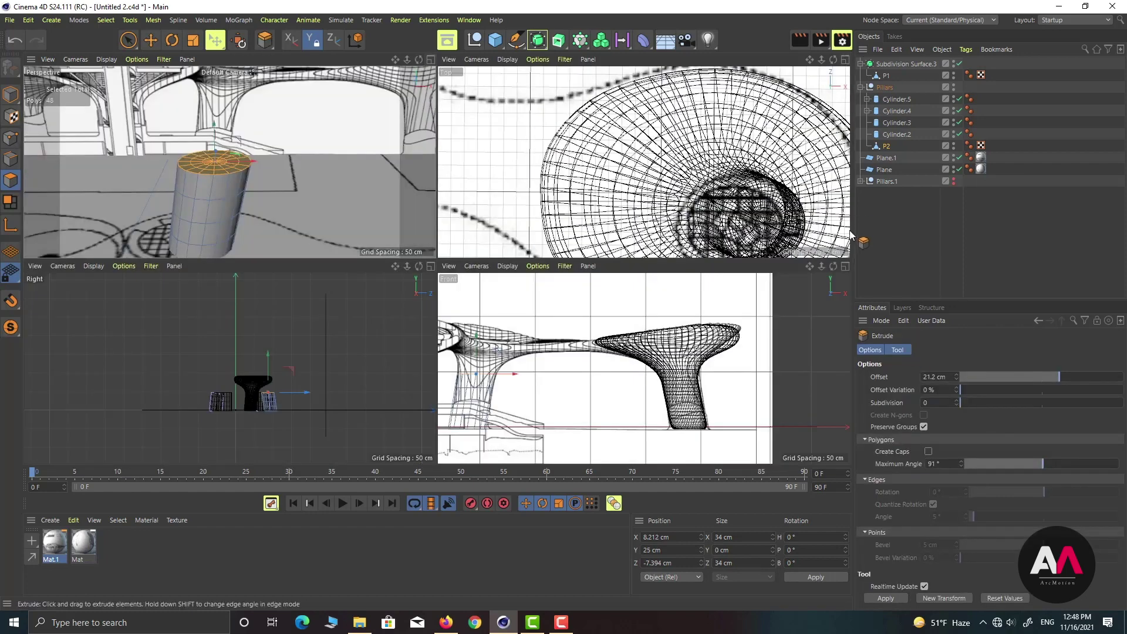
key("F4")
scroll(397, 309, "up", 4)
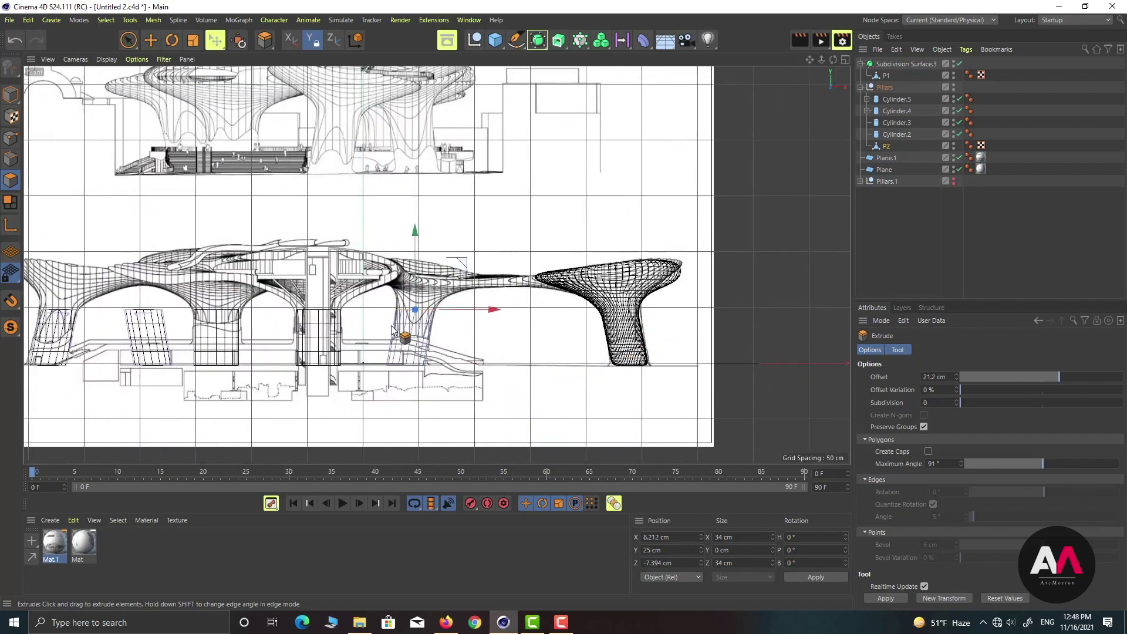
left_click_drag(428, 284, 429, 277)
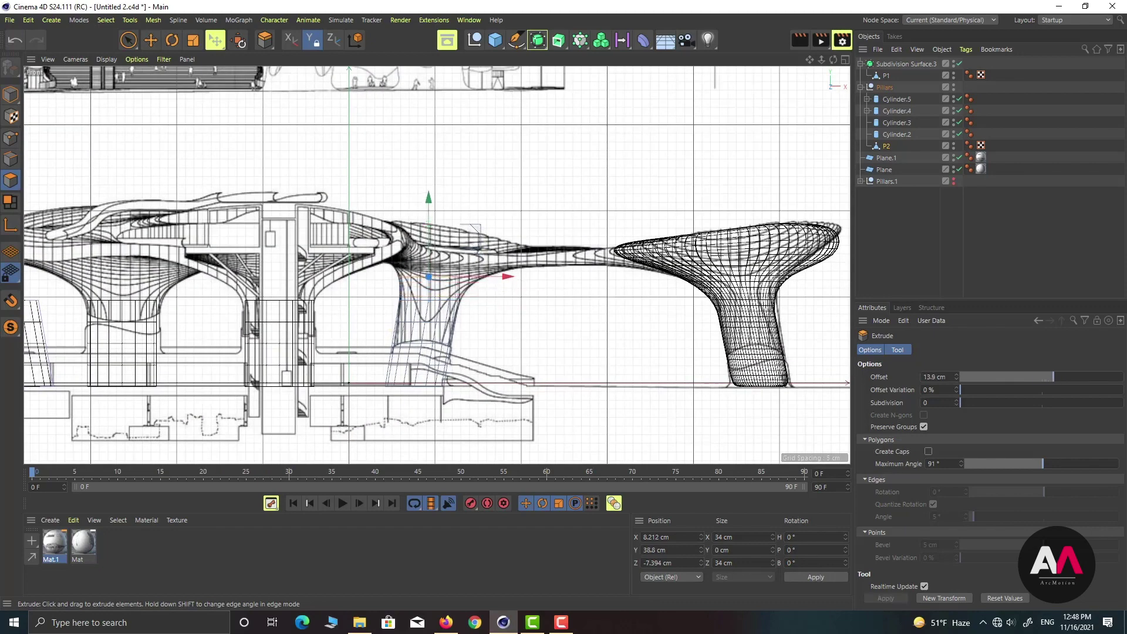
Step: Scale P2's extruded top to about 46.8 cm wide and shift it sideways to about X 17.7 cm to match the elevation
scroll(515, 294, "up", 3)
left_click_drag(473, 284, 471, 280)
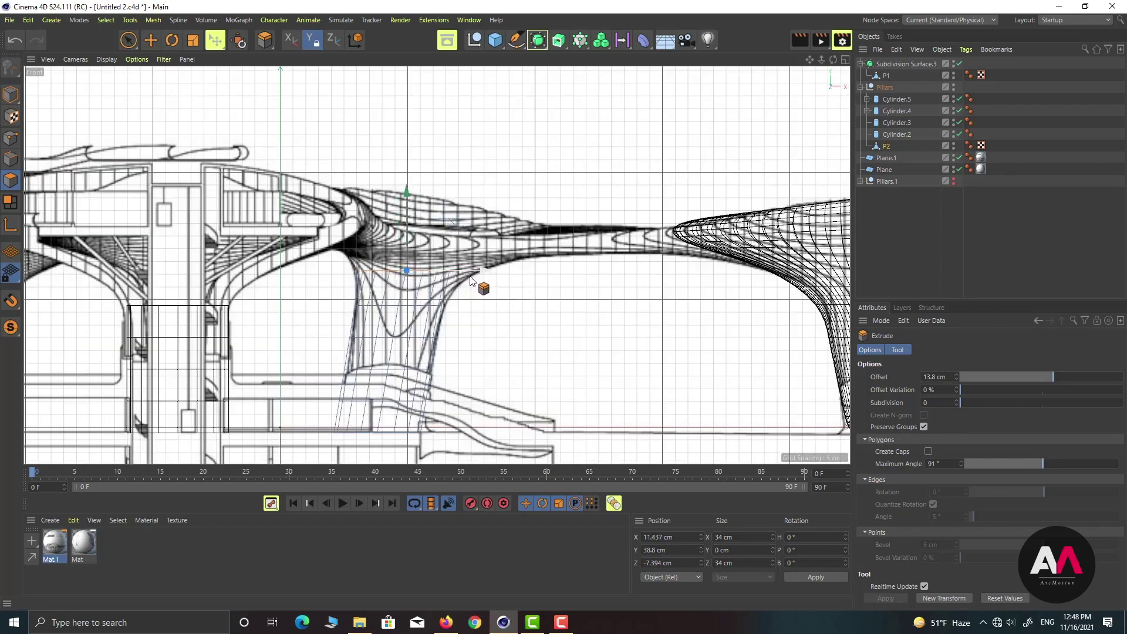
key("t")
left_click_drag(526, 278, 749, 282)
key("e")
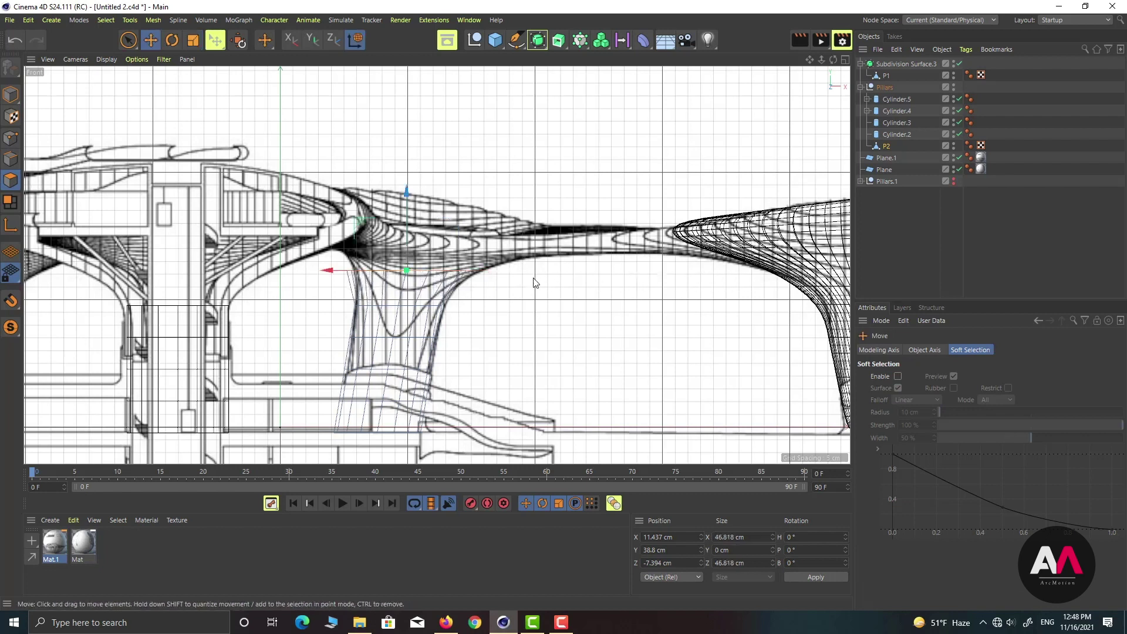
left_click_drag(534, 281, 371, 270)
left_click(845, 59)
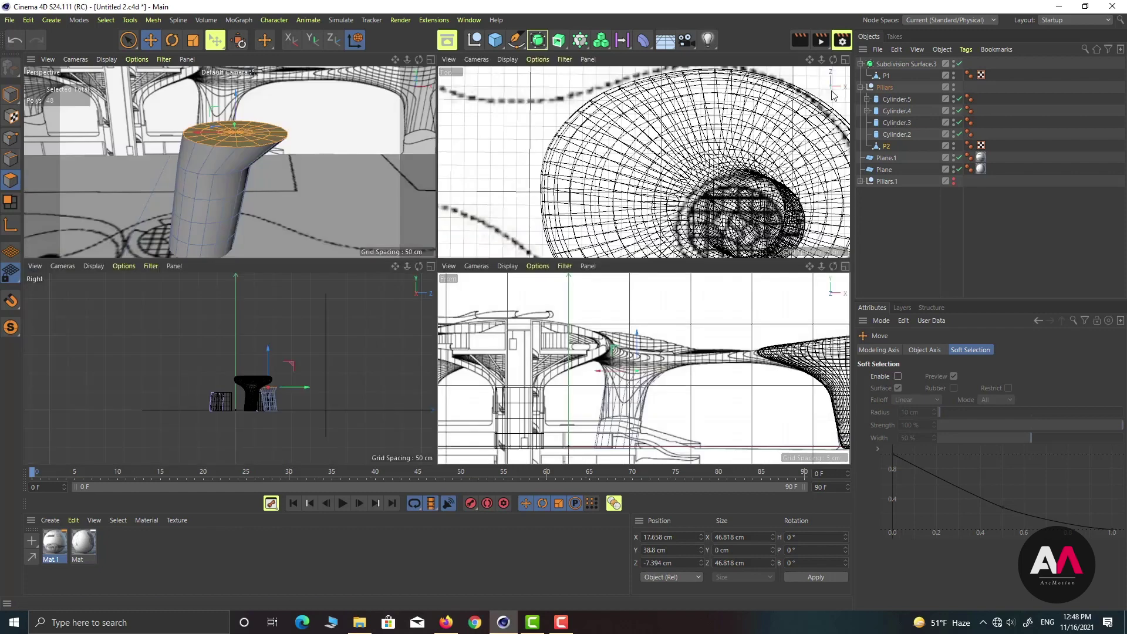
Step: Extrude P2's widened top upward again with an offset of 13.3 cm
key("d")
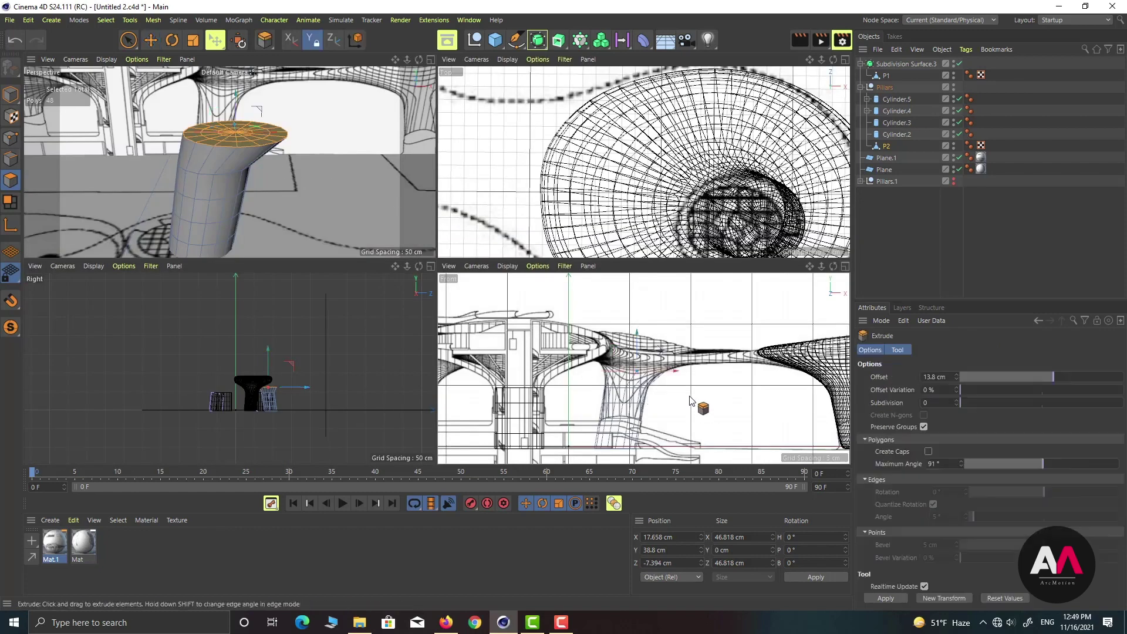
left_click_drag(698, 334, 774, 334)
left_click_drag(654, 330, 661, 326)
scroll(679, 433, "up", 2)
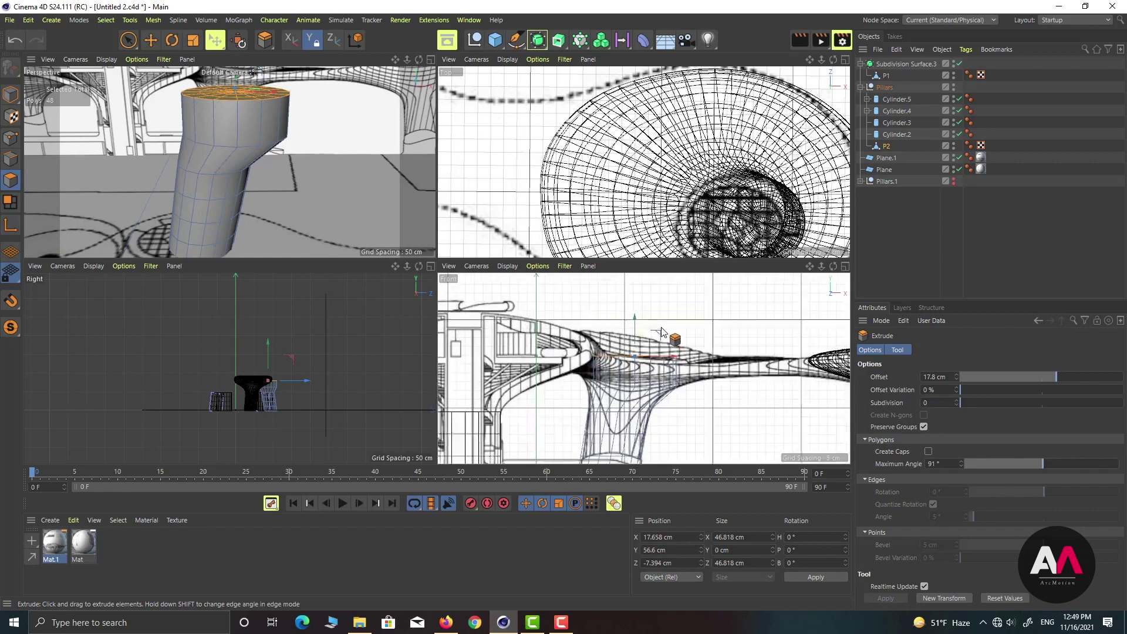
left_click(942, 377)
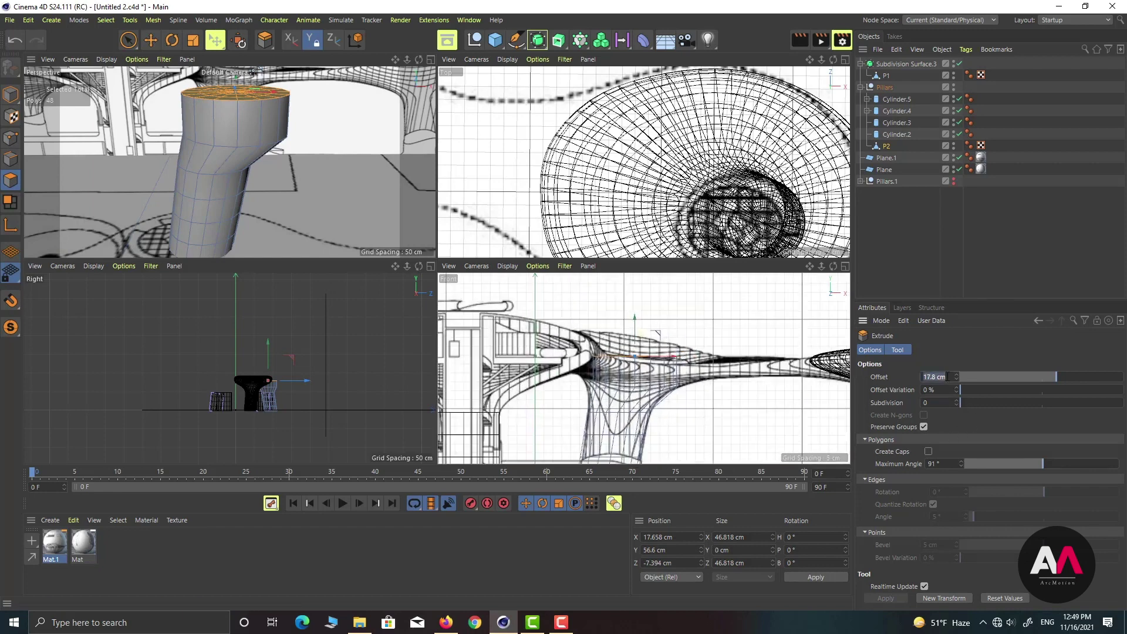
type("10")
key("Return")
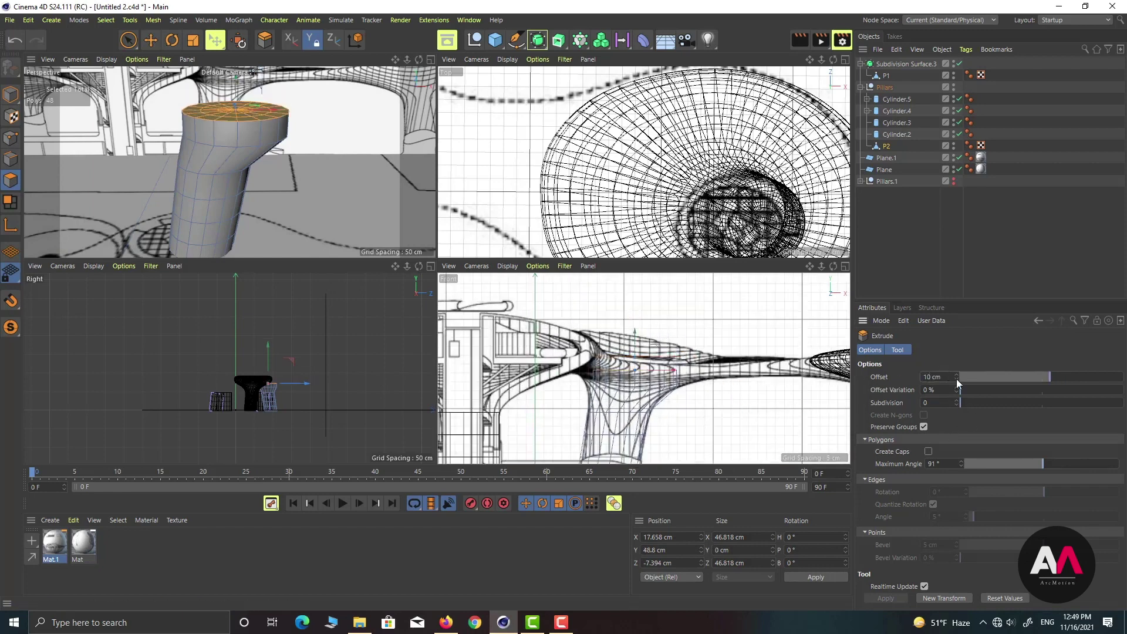
left_click_drag(955, 376, 956, 363)
Step: Toggle the visibility of the smoothed P1 column, and leave Subdivision Surface.3 switched off
left_click_drag(225, 117, 508, 77, "alt")
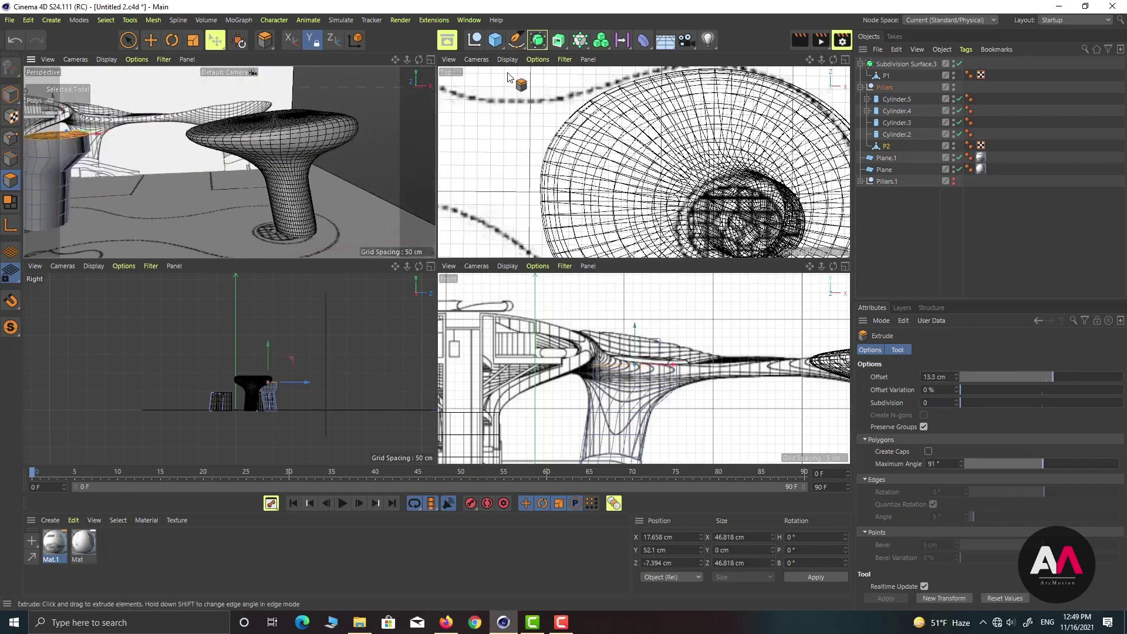
left_click(957, 64)
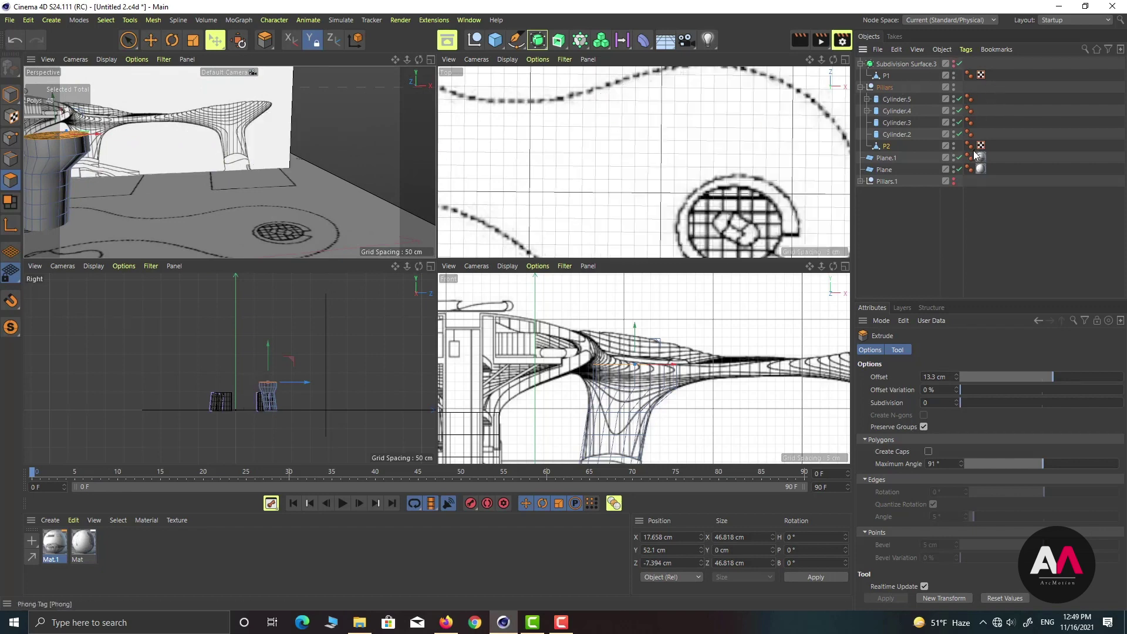
left_click(958, 64)
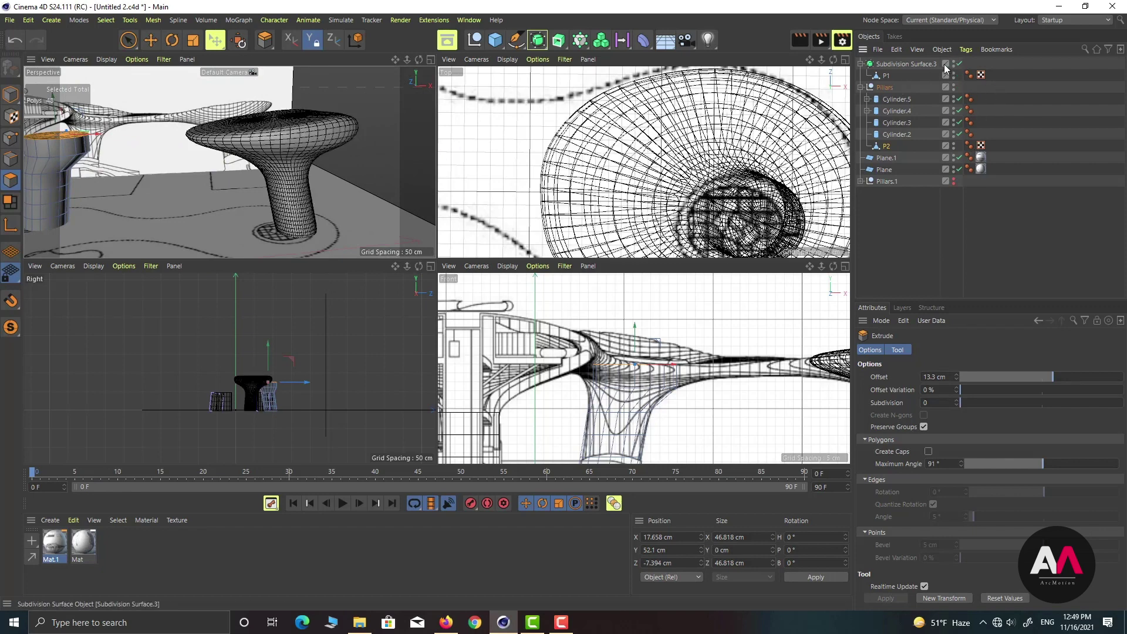
left_click(958, 64)
left_click_drag(346, 192, 188, 175, "alt")
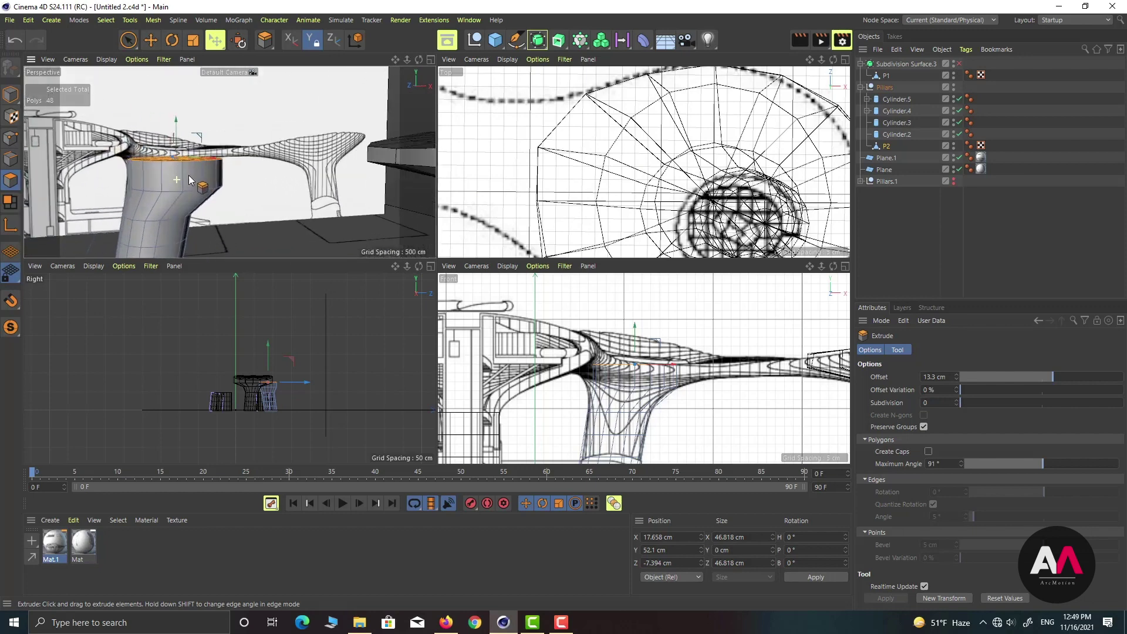
Step: Scale P2's top polygons outward to about 94.3 cm to form the flared cap
left_click(886, 146)
key("t")
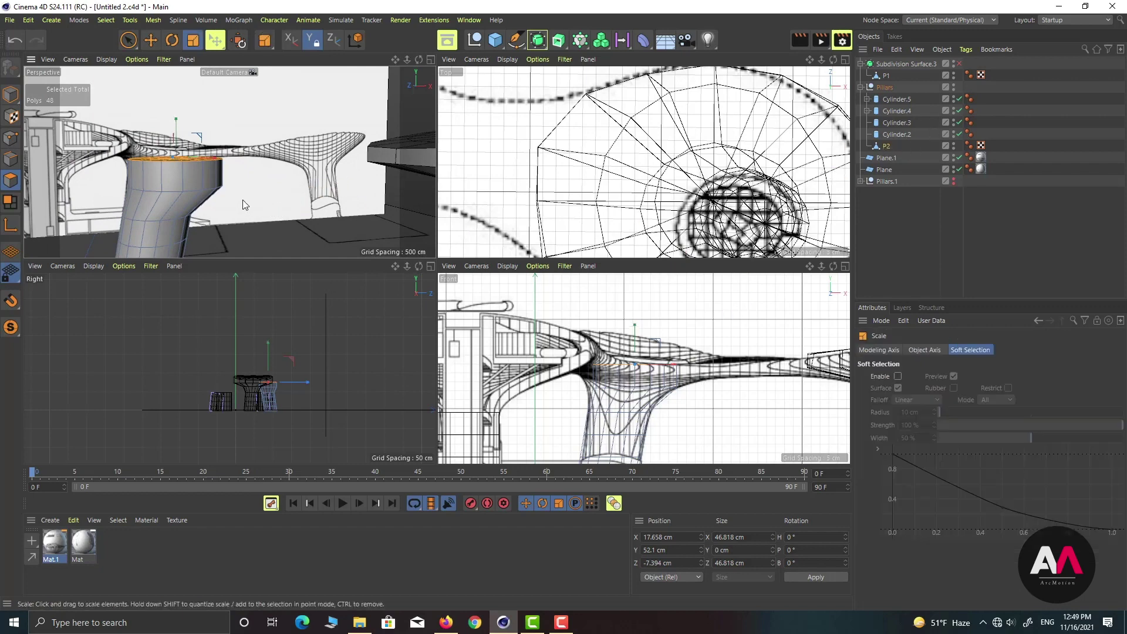
left_click_drag(237, 184, 481, 176)
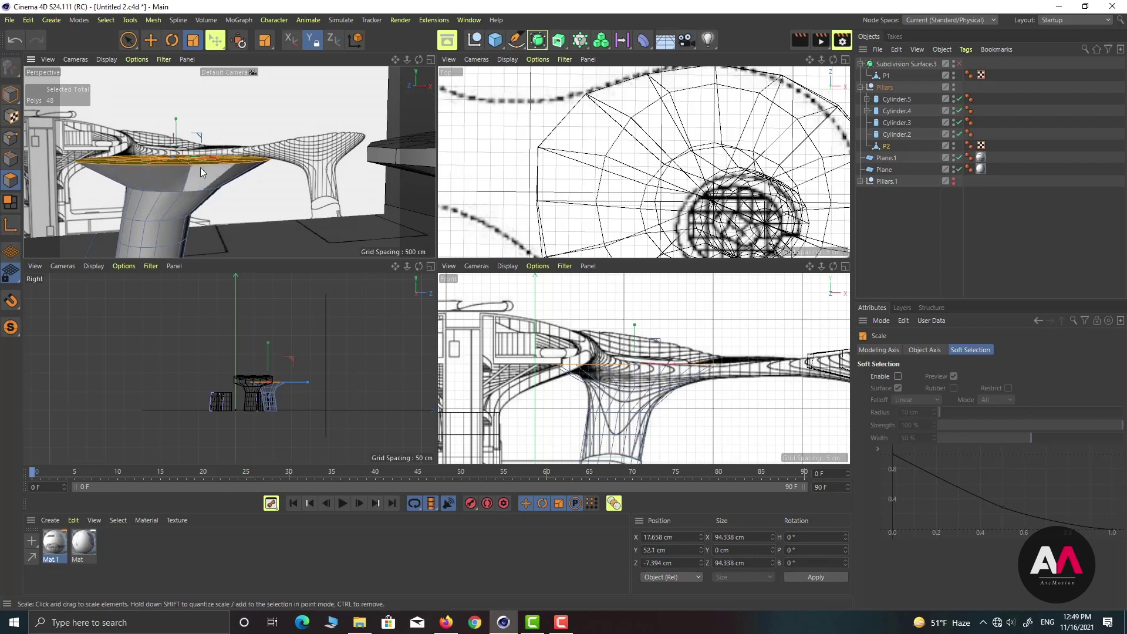
Step: Extrude P2's flared cap upward 18.3 cm and tilt its top face down toward P1, following the roof slope in the elevation
key("d")
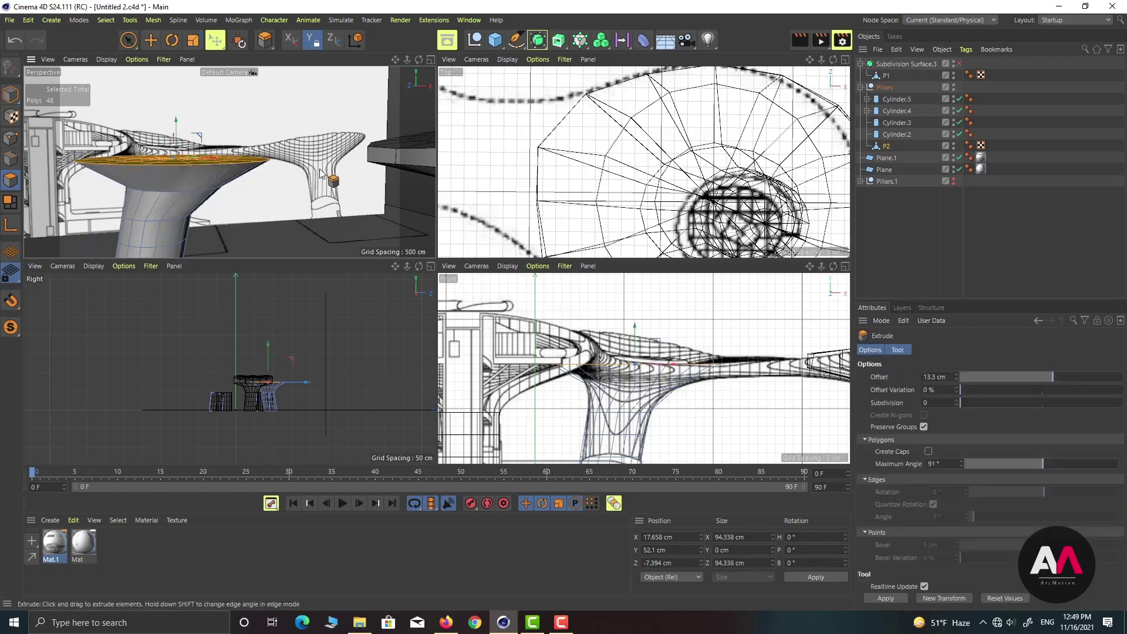
mouse_move(306, 166)
left_mouse_down()
mouse_move(347, 166)
mouse_move(292, 159)
left_mouse_up()
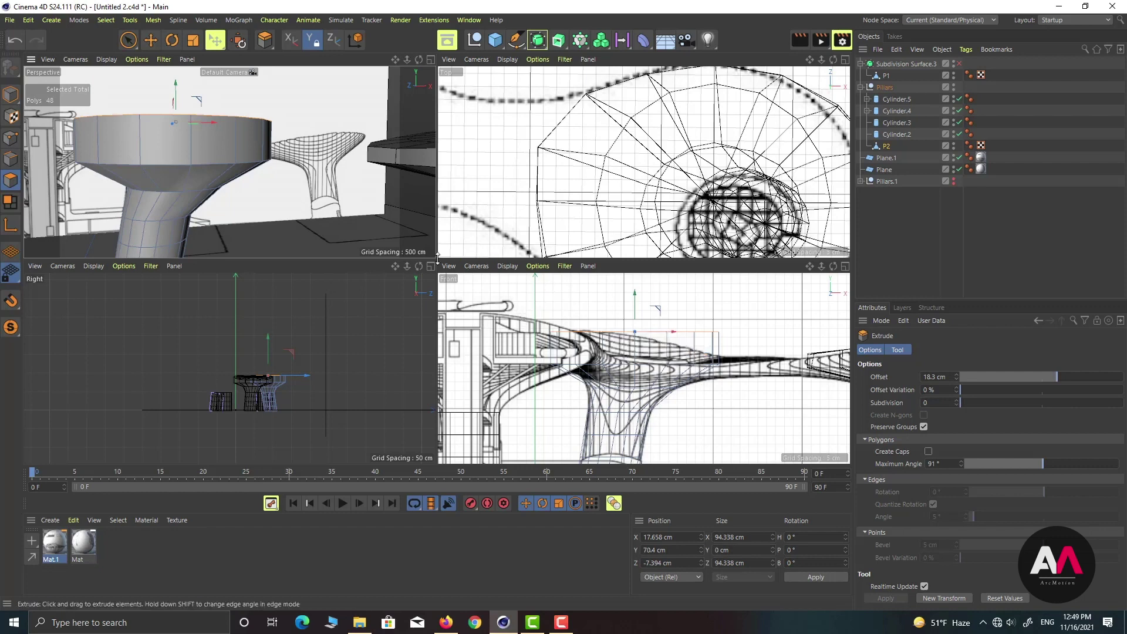
key("r")
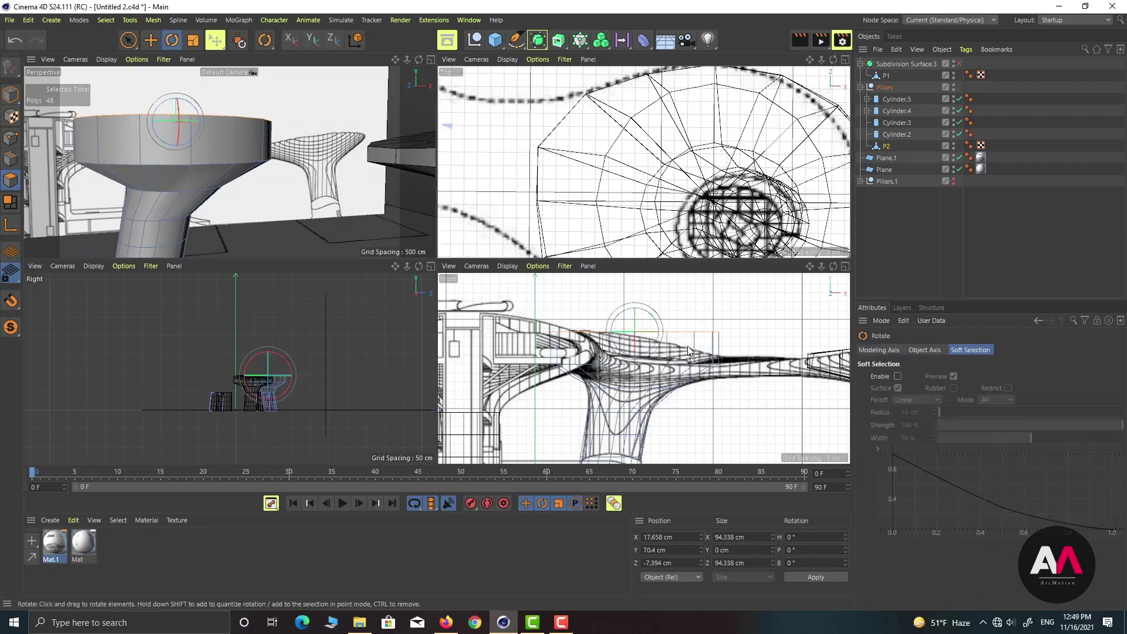
left_click_drag(656, 324, 643, 304)
key("e")
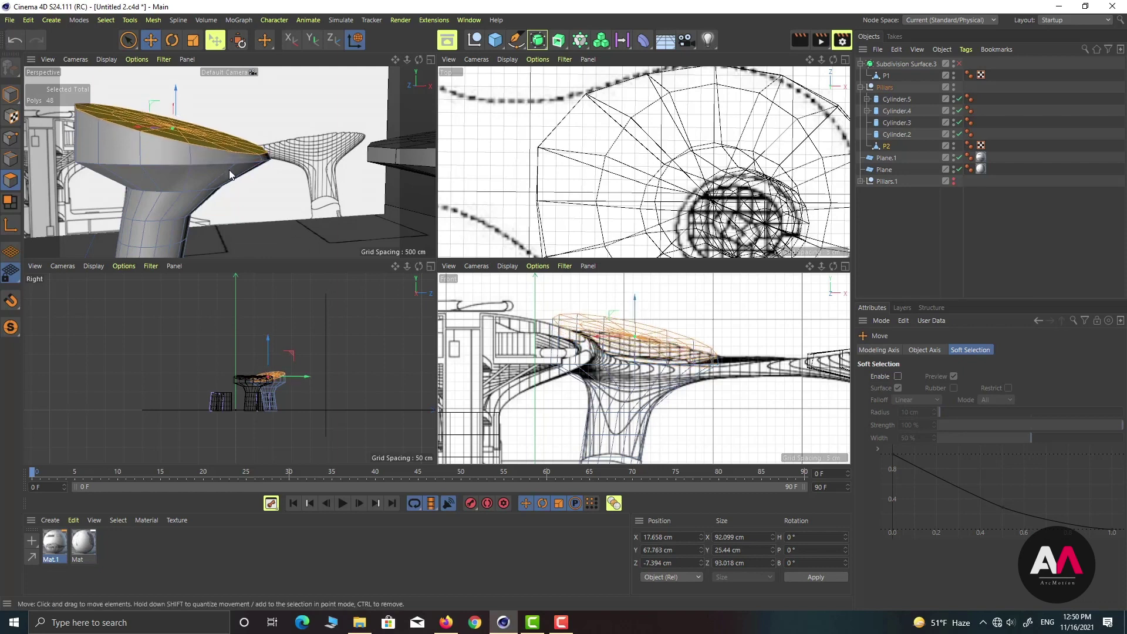
Step: Select the edge loop at the bottom of P2's cap rim and lower it to a height of about 45 cm
left_click(10, 158)
key("u")
key("l")
left_click(199, 164)
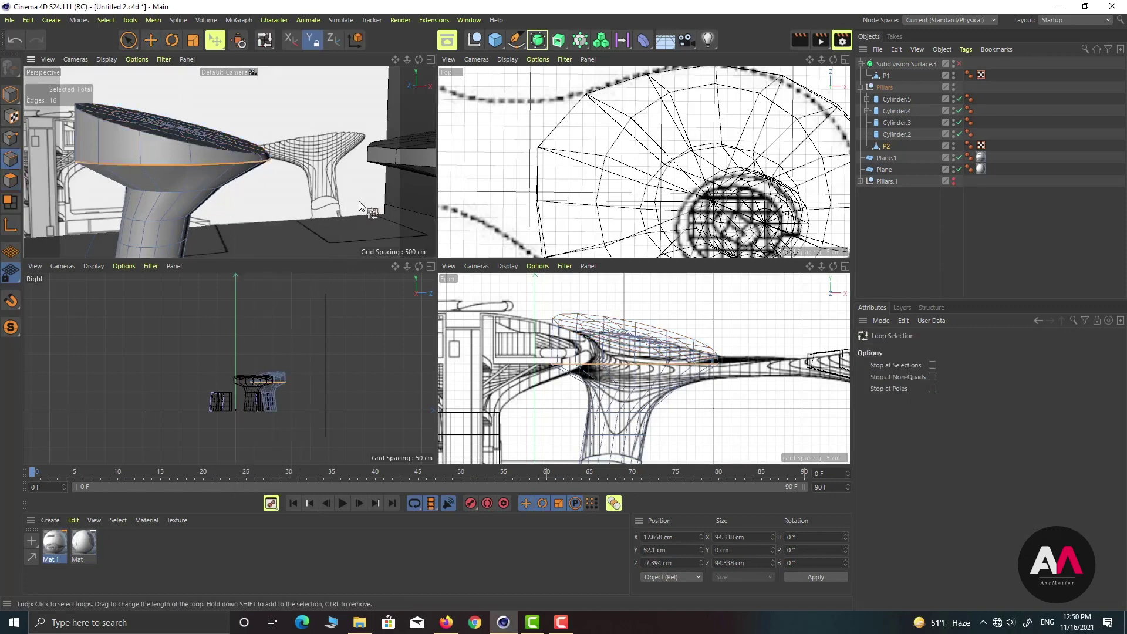
key("e")
left_click_drag(176, 128, 177, 142)
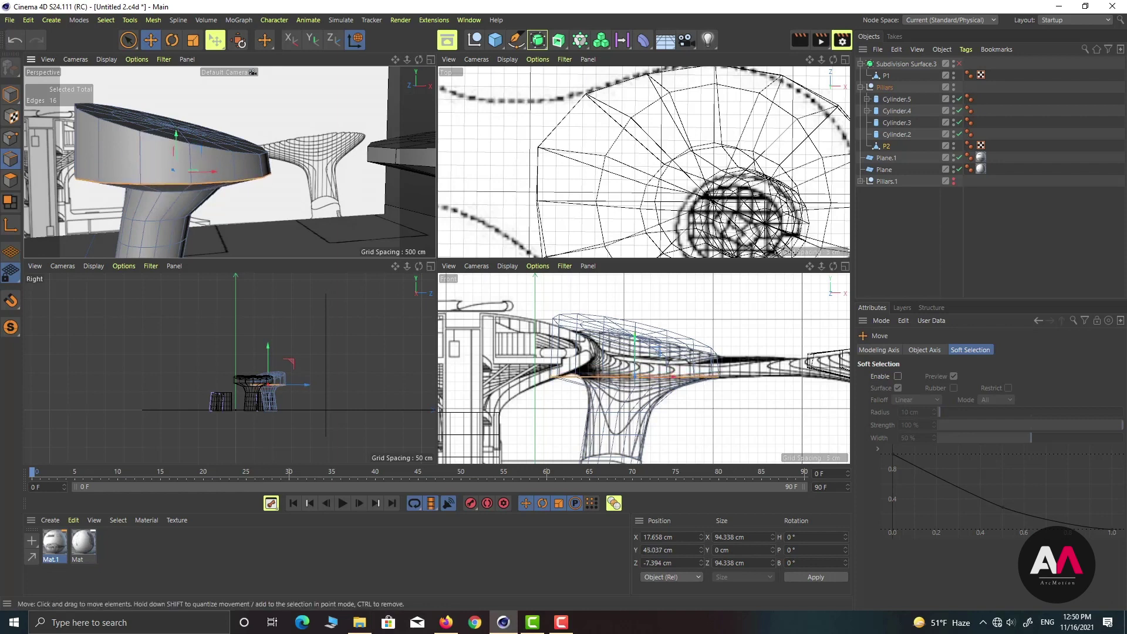
Step: Lower the top polygons of P2's cap to about 63.1 cm and reduce their tilt by about 2.8° to match the elevation
left_click(34, 178)
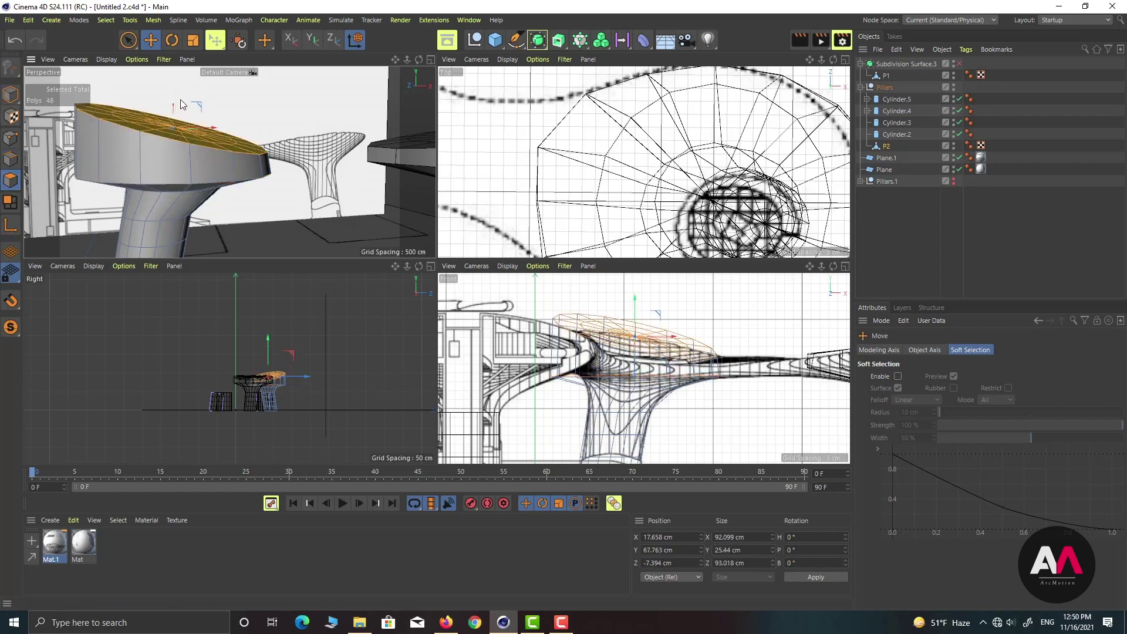
left_click_drag(179, 98, 187, 120)
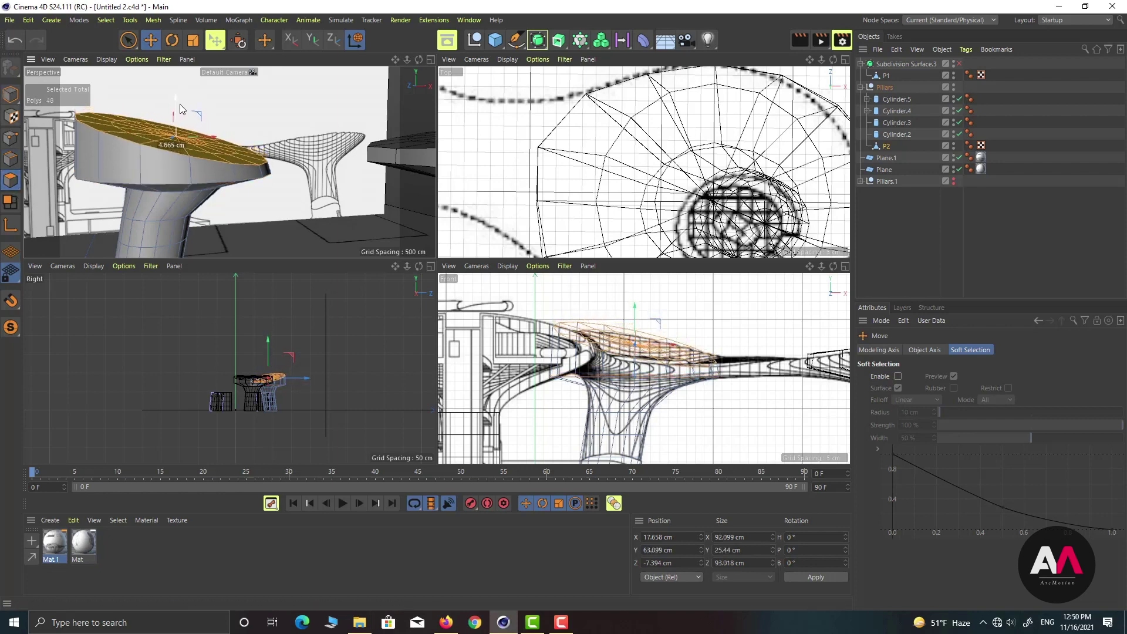
key("r")
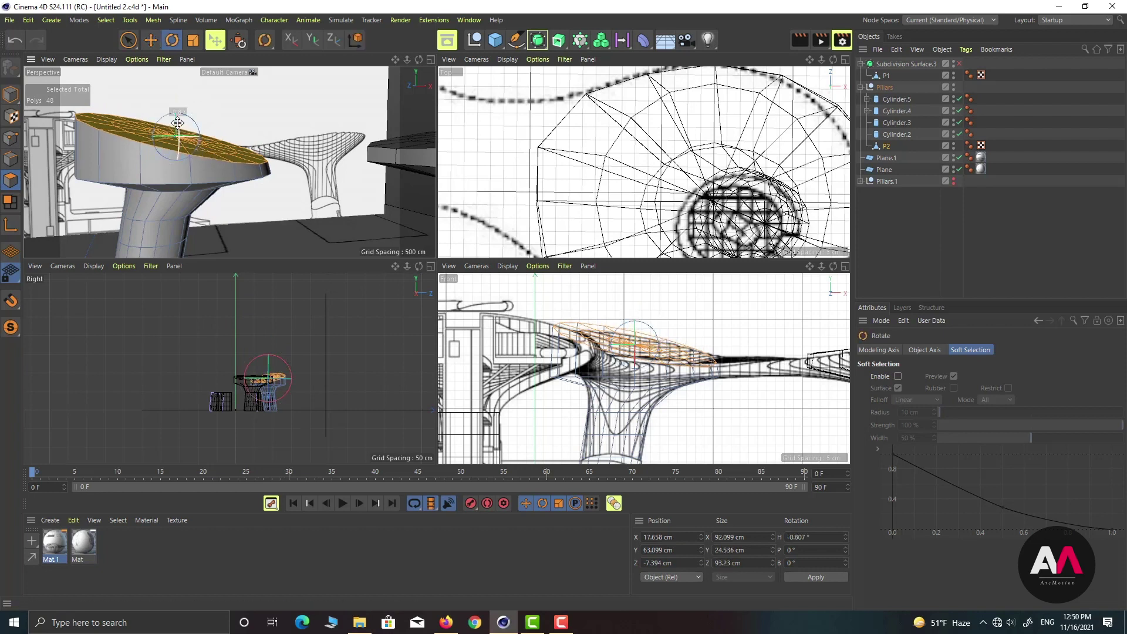
left_click_drag(178, 125, 177, 120)
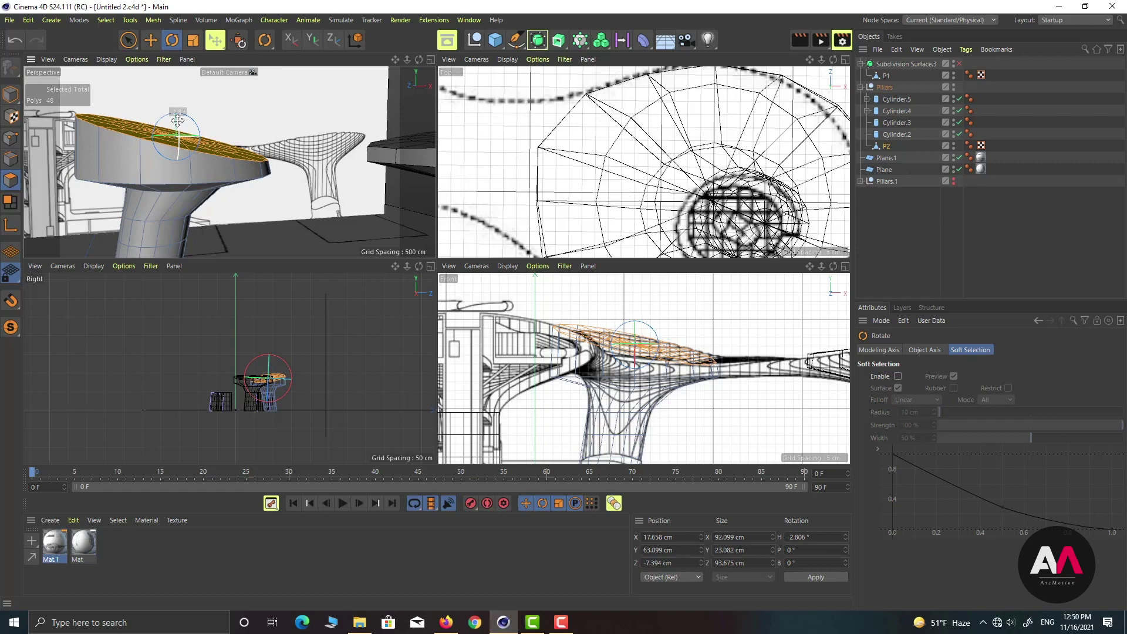
Step: Select the upper and lower rim loops of P2's cap and scale them inward to about 85.1 by 80.8 cm in plan
scroll(610, 161, "down", 5)
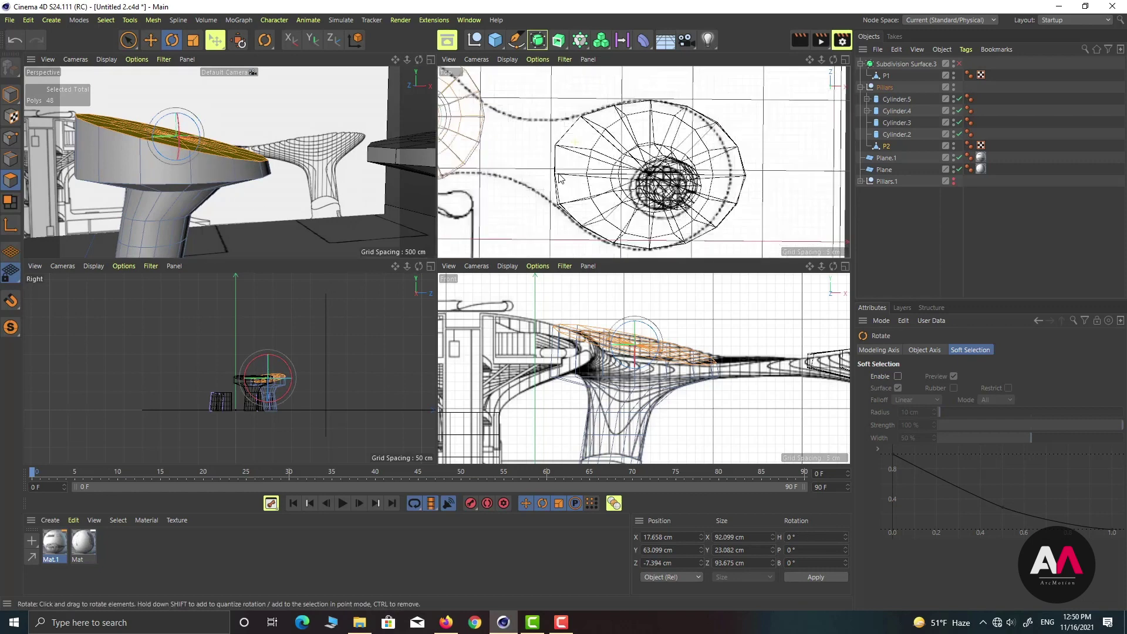
middle_click_drag(549, 166, 728, 185, "alt")
scroll(630, 146, "up", 3)
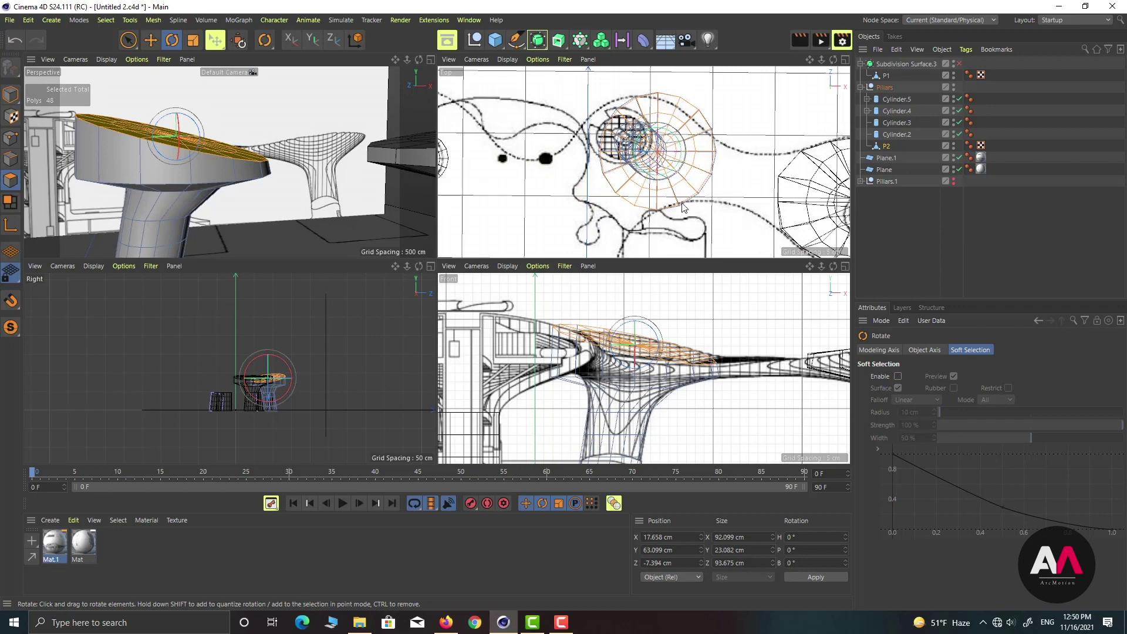
left_click(18, 159)
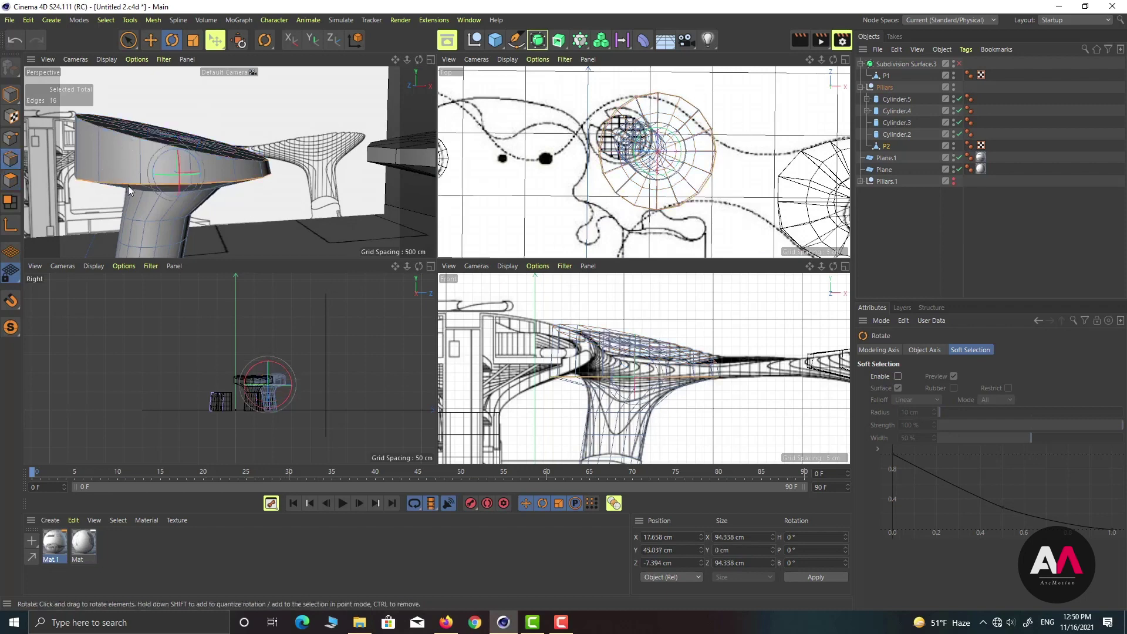
right_click(188, 183)
left_click(211, 234)
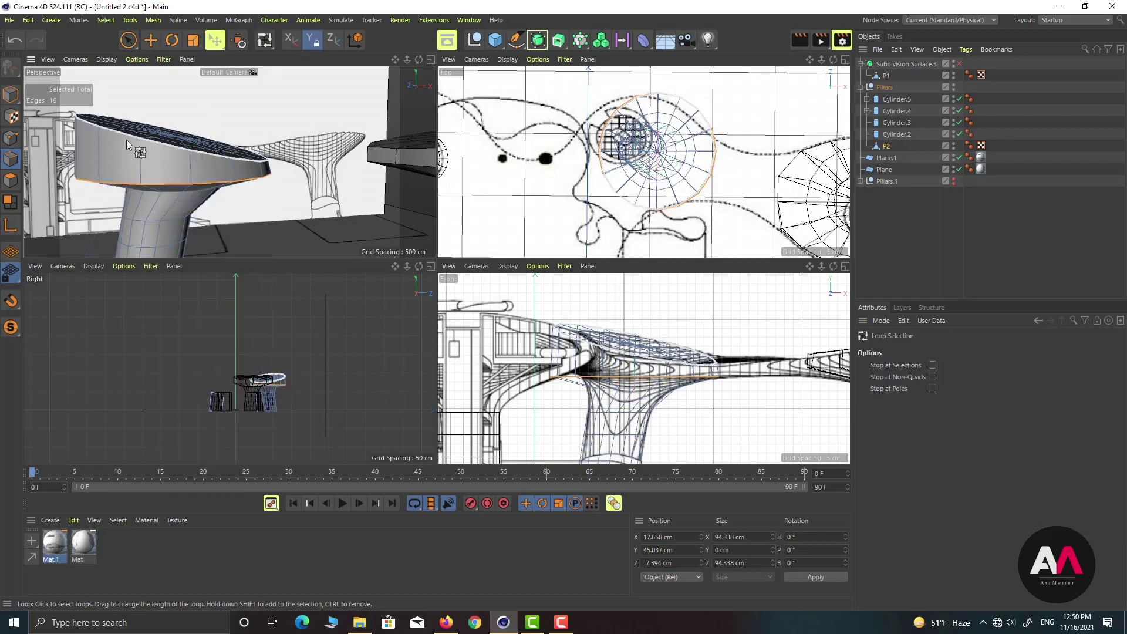
left_click(120, 136, "shift")
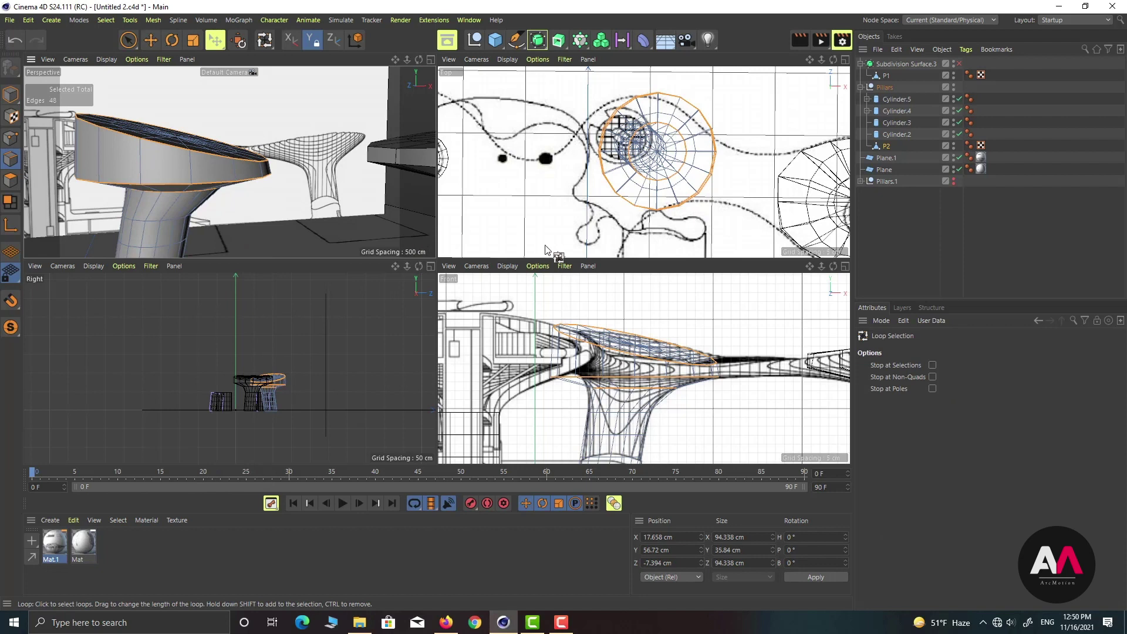
key("t")
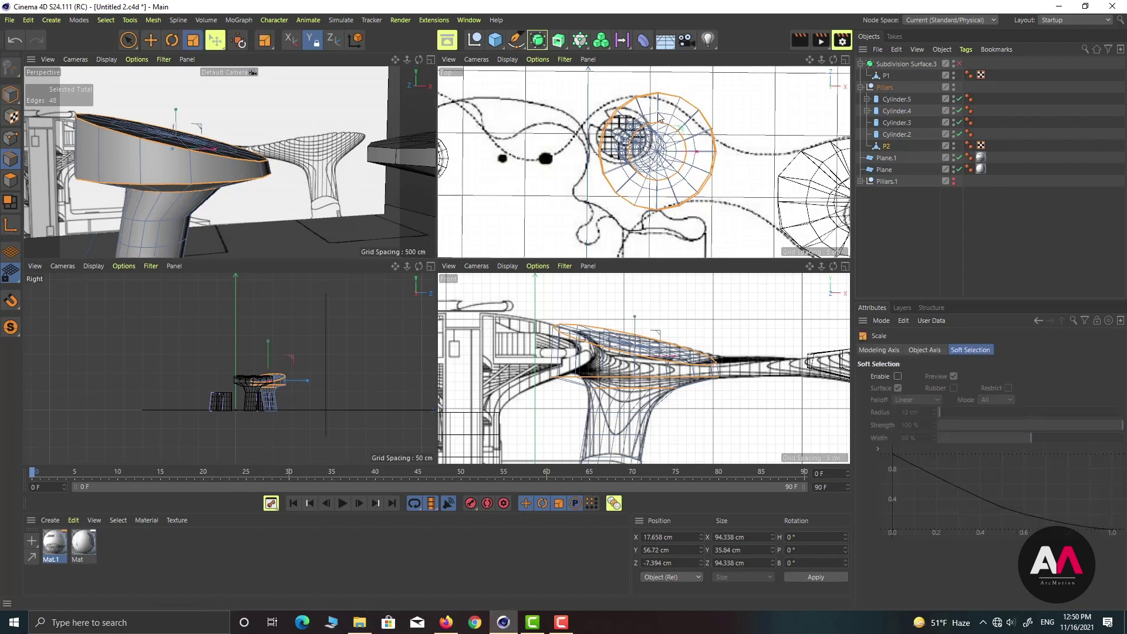
left_click_drag(660, 118, 695, 156)
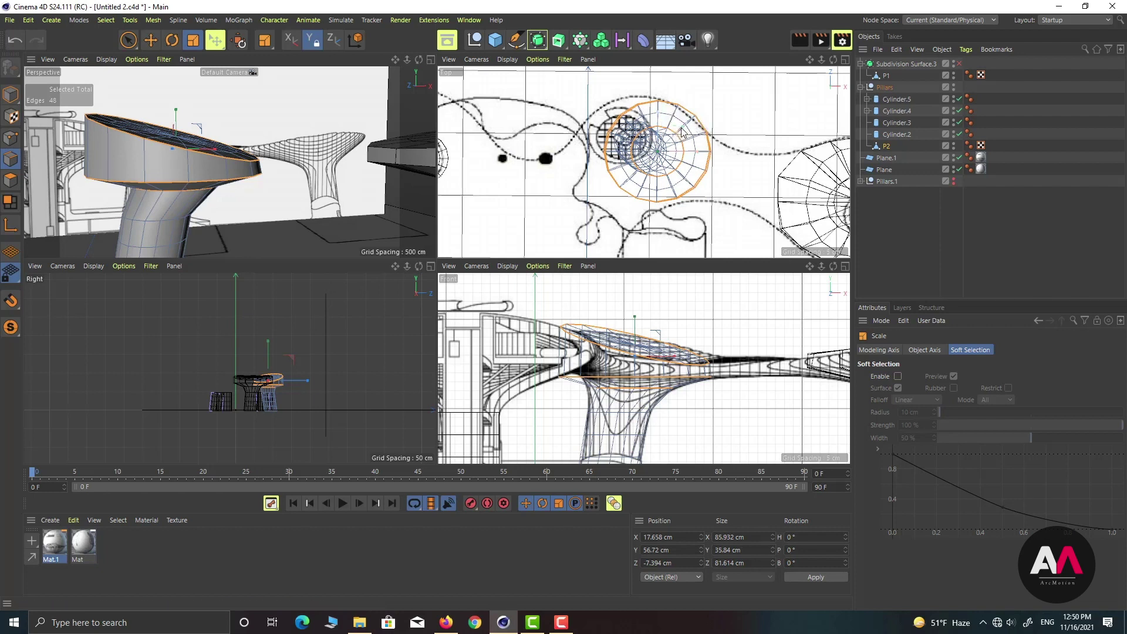
left_click_drag(679, 134, 675, 135)
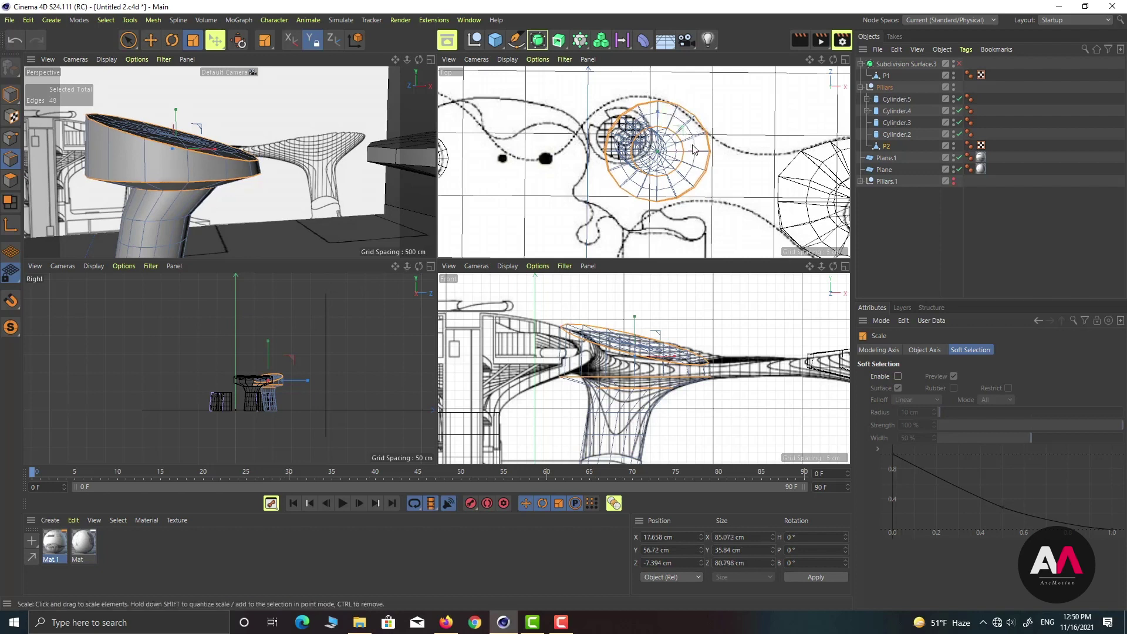
Step: Select one vertical edge on the side of P2's cap and enable soft selection with a 30 cm radius
key("e")
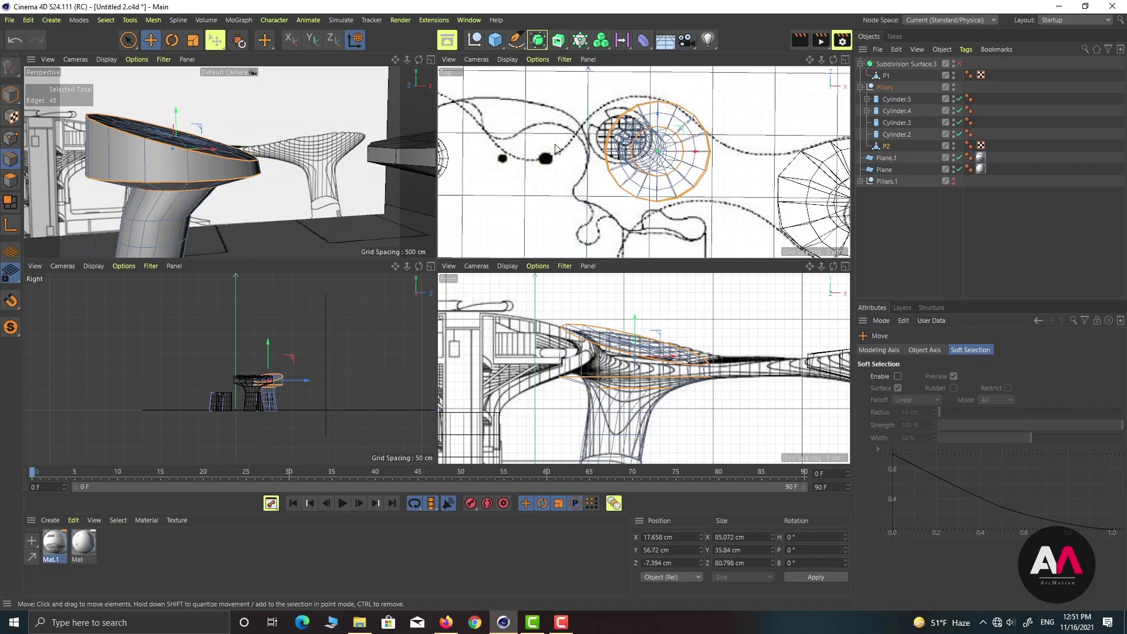
left_click(430, 59)
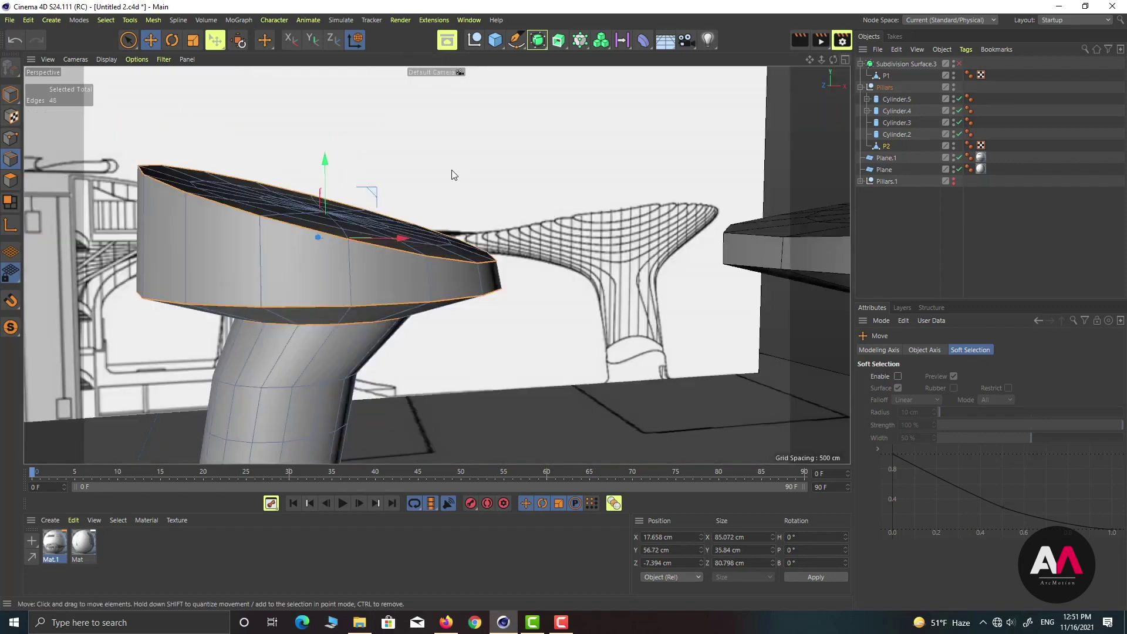
left_click_drag(452, 171, 528, 227, "alt")
left_click(527, 233)
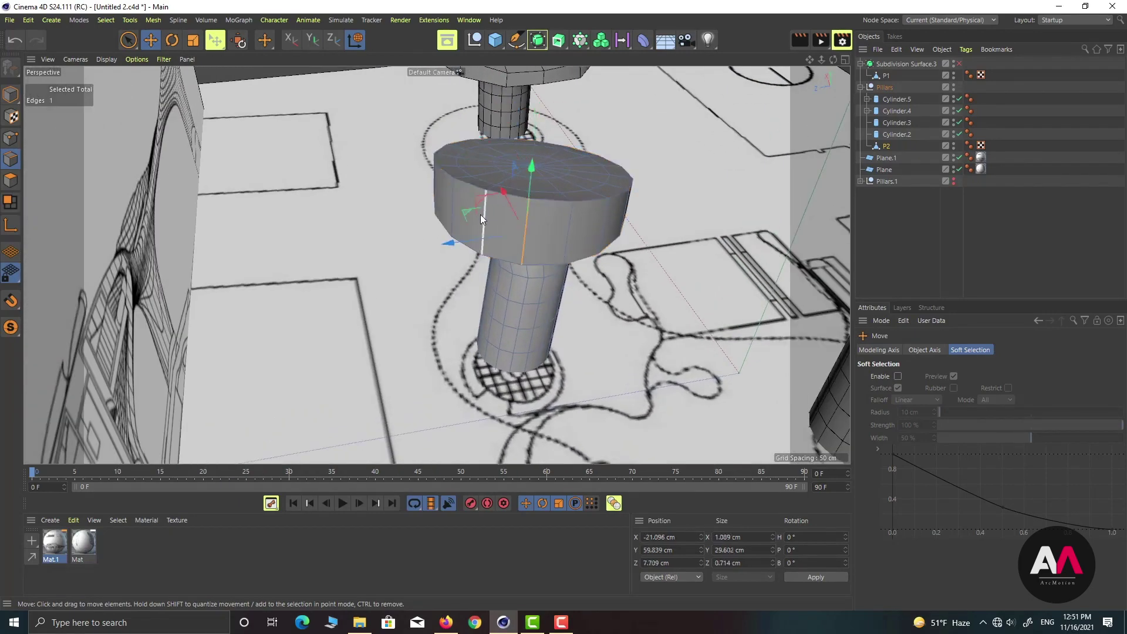
left_click(899, 378)
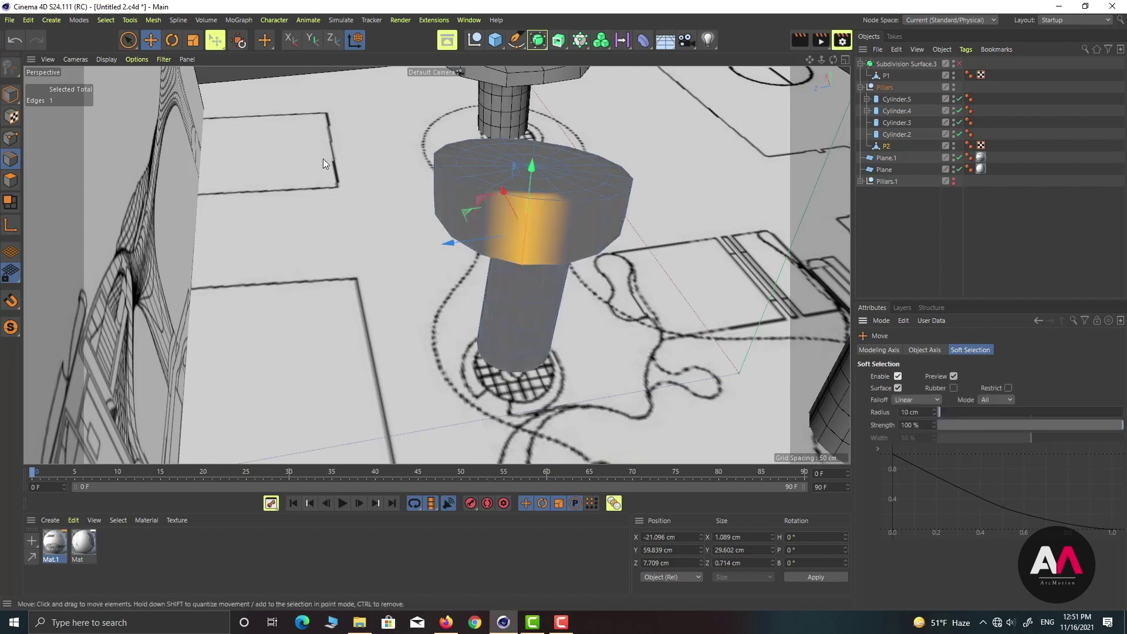
type("30")
key("Return")
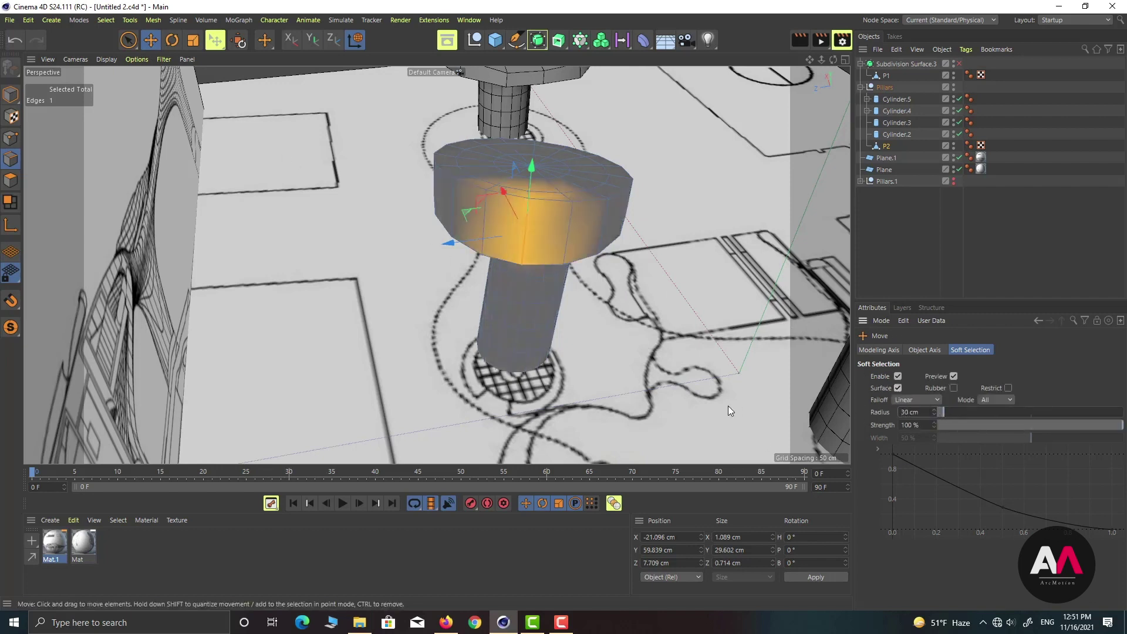
Step: Add two neighbouring vertical edges and move all three to the roof outline in plan, at about X -22.3, Z 23.6 cm
left_click(450, 210, "shift")
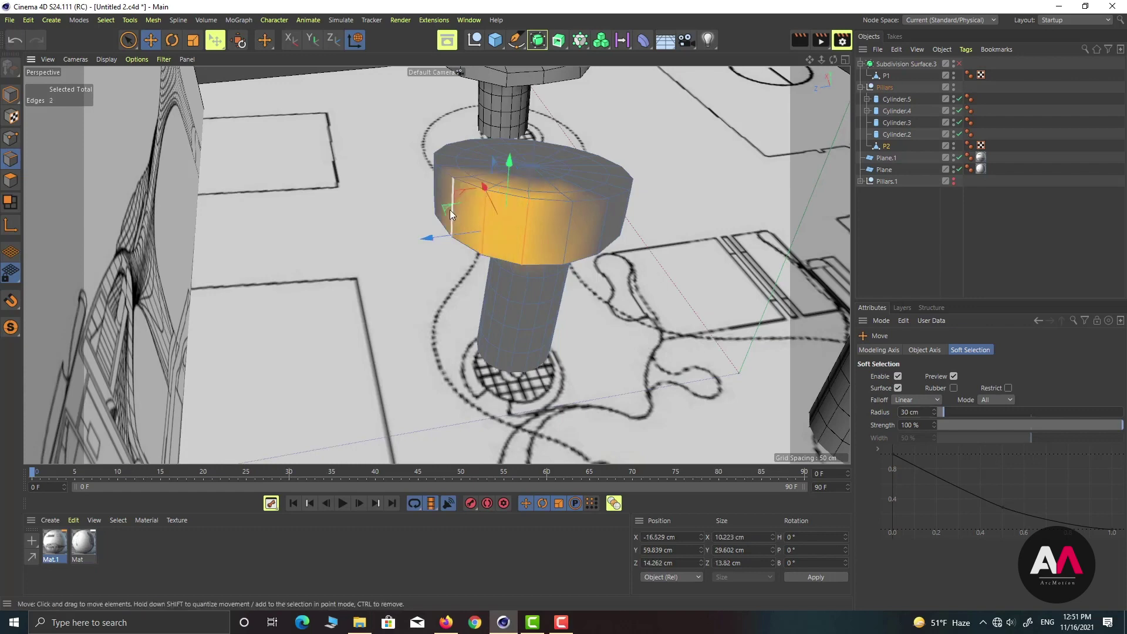
left_click(456, 209, "shift")
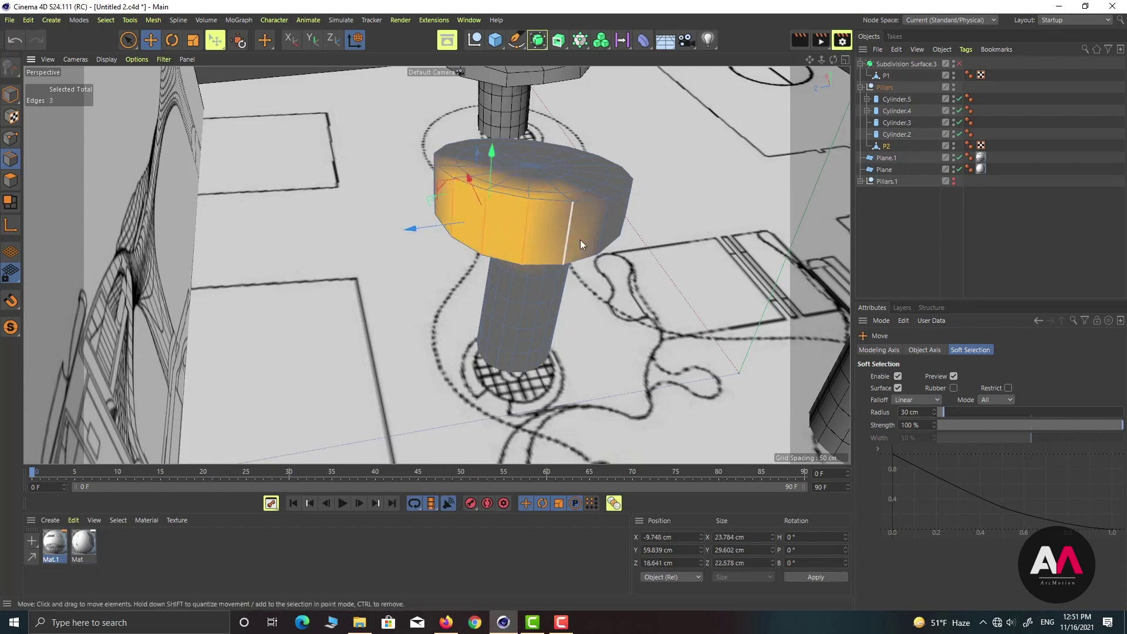
key("F5")
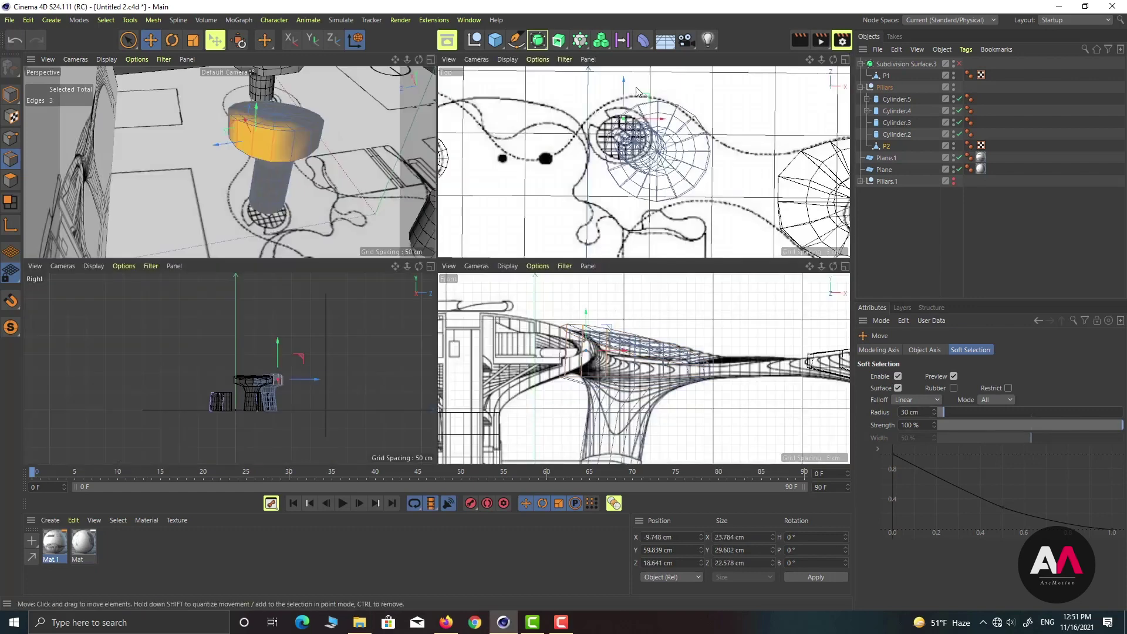
scroll(639, 92, "up", 3)
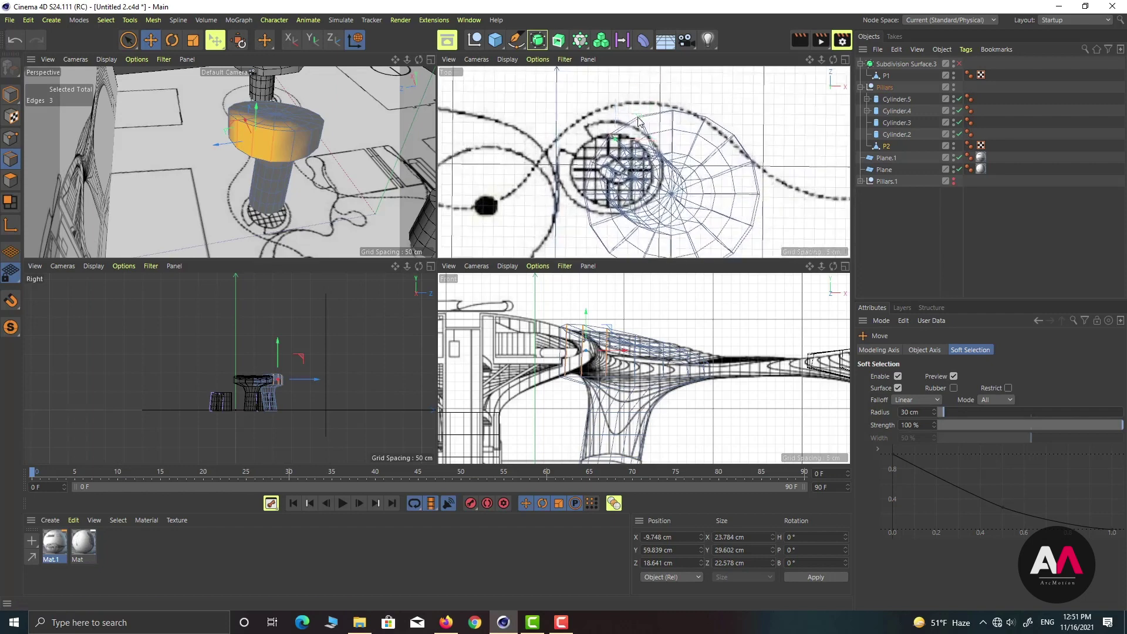
left_click_drag(638, 122, 611, 107)
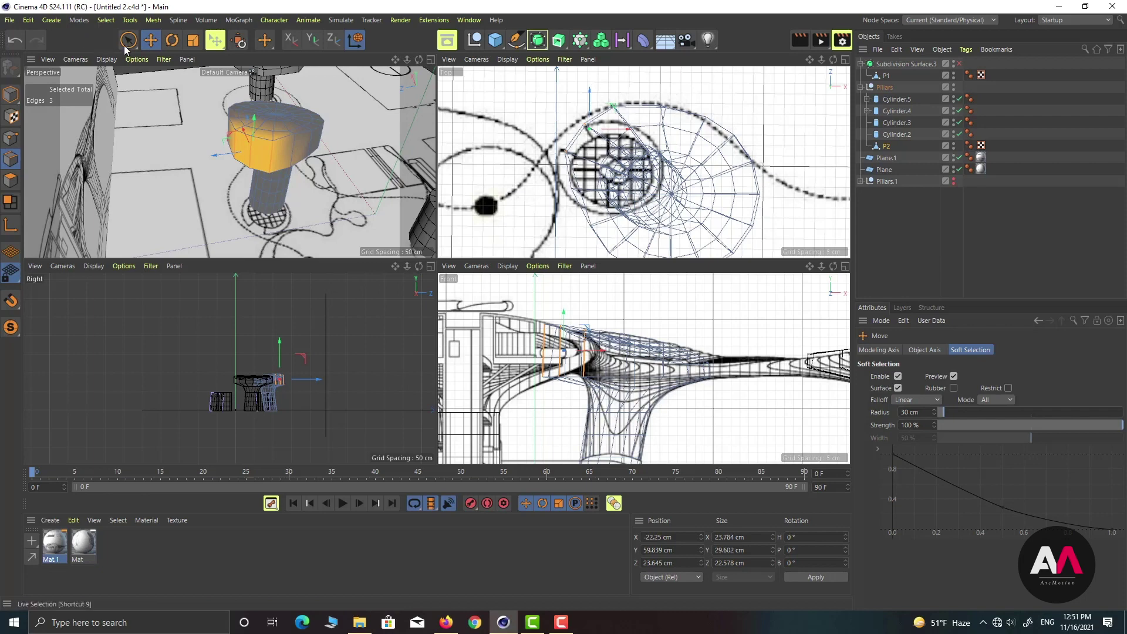
Step: Pull two further side edges of P2's cap outward one by one, to about X -39.3, Z 15.2 cm and X -37.8, Z -12.7 cm
scroll(235, 146, "up", 5)
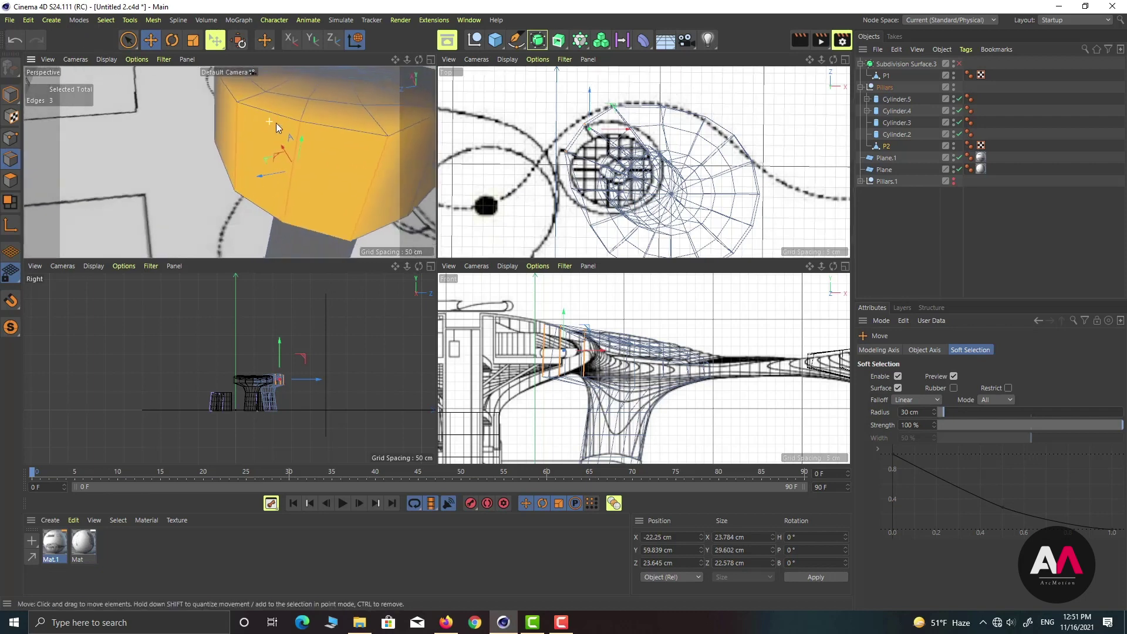
left_click(233, 141)
left_click_drag(598, 115, 580, 127)
left_click(296, 167, "ctrl")
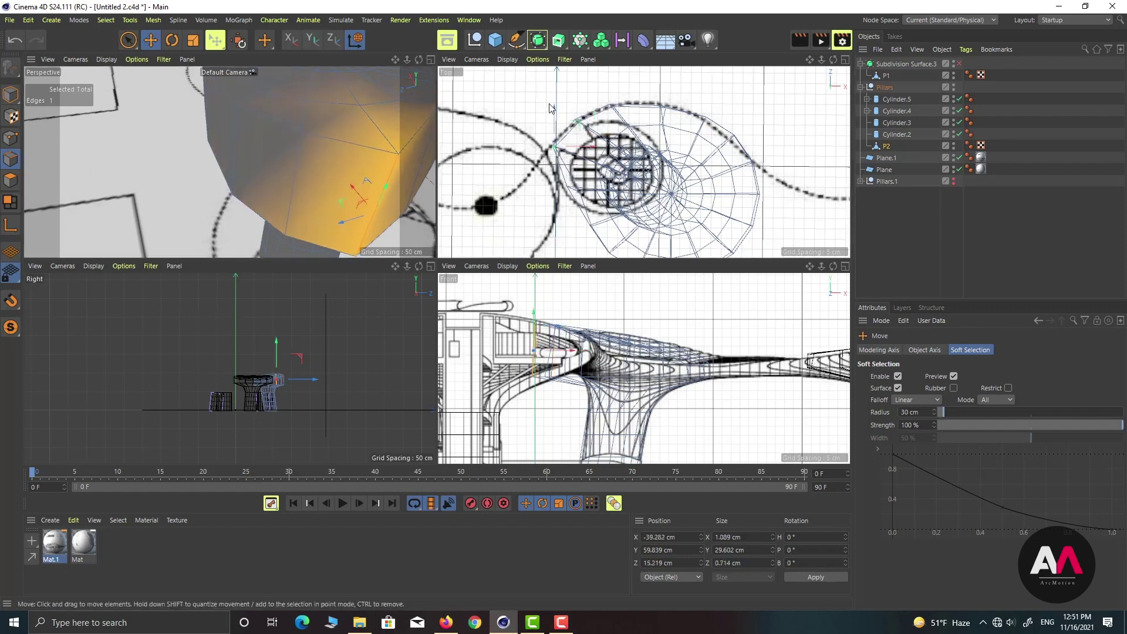
scroll(516, 200, "down", 2)
left_click_drag(312, 164, 189, 160, "alt")
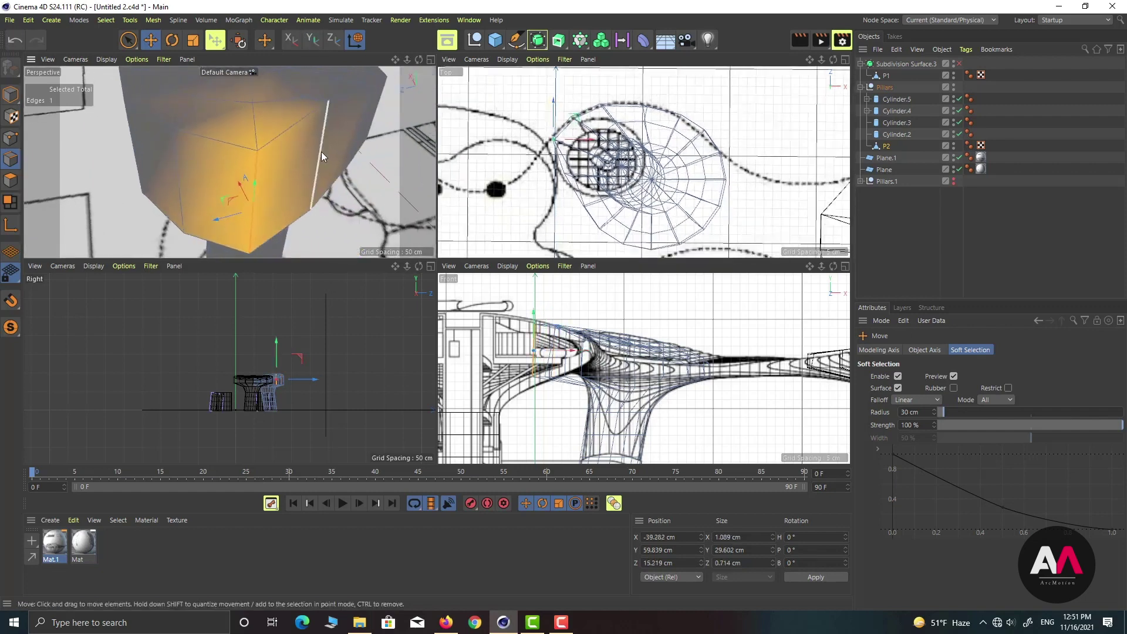
mouse_move(322, 151)
left_mouse_down()
mouse_move(297, 167)
mouse_move(308, 175)
mouse_move(335, 163)
mouse_move(215, 136)
mouse_move(311, 153)
left_mouse_up()
scroll(291, 135, "down", 3)
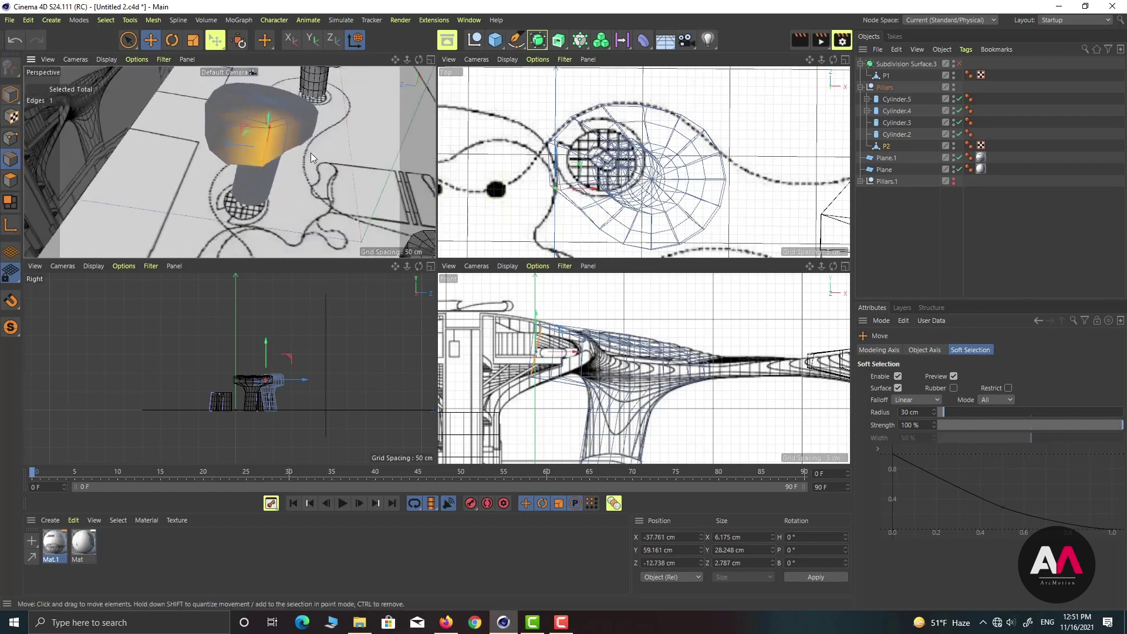
Step: Select the next two adjacent side edges of P2's cap and pull them toward the curved roof outline in plan
left_click(284, 136)
scroll(636, 192, "down", 3)
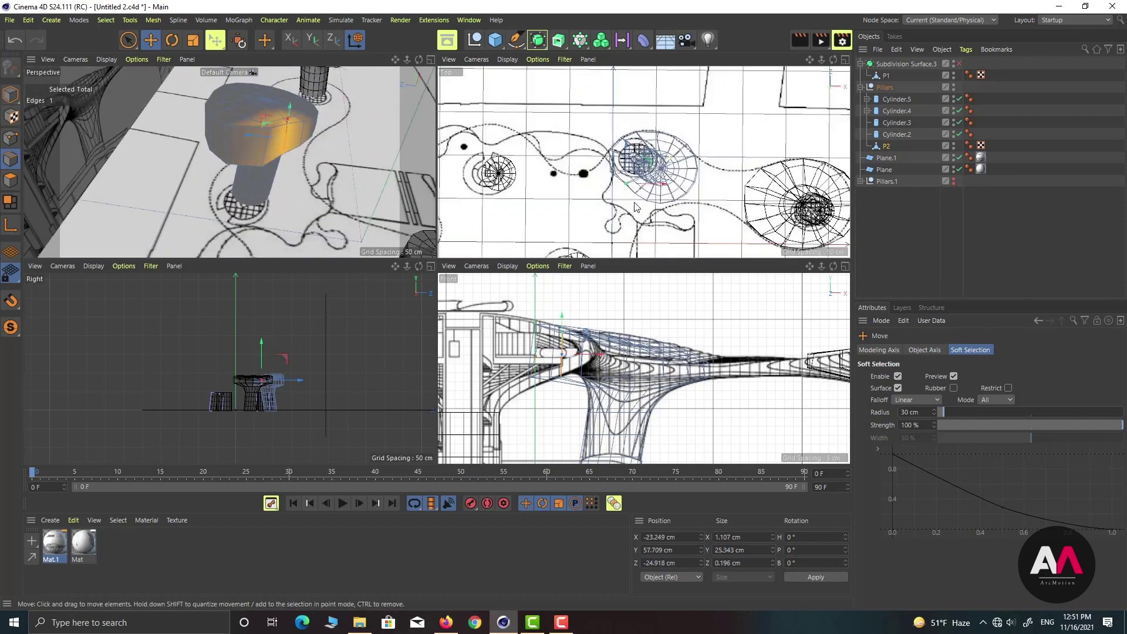
scroll(636, 193, "up", 2)
left_click(302, 137, "shift")
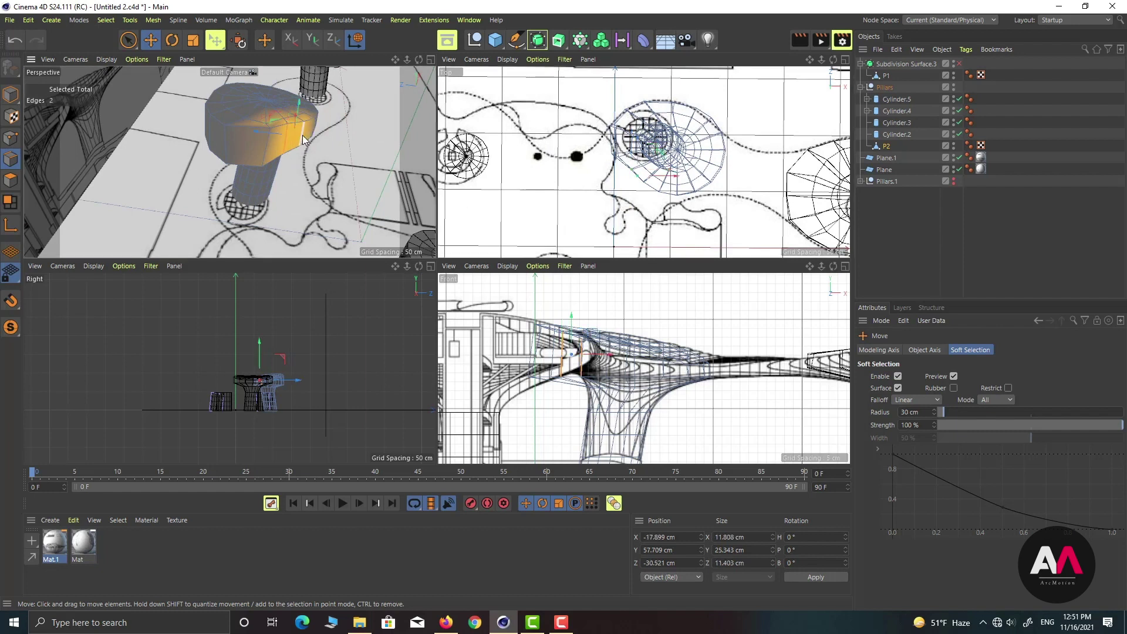
left_click_drag(271, 119, 333, 188)
Step: Shift the following pair of cap side edges outward and pull one of them on to about X 2.8, Z -65.7 cm
left_click(346, 183)
left_click(291, 192, "shift")
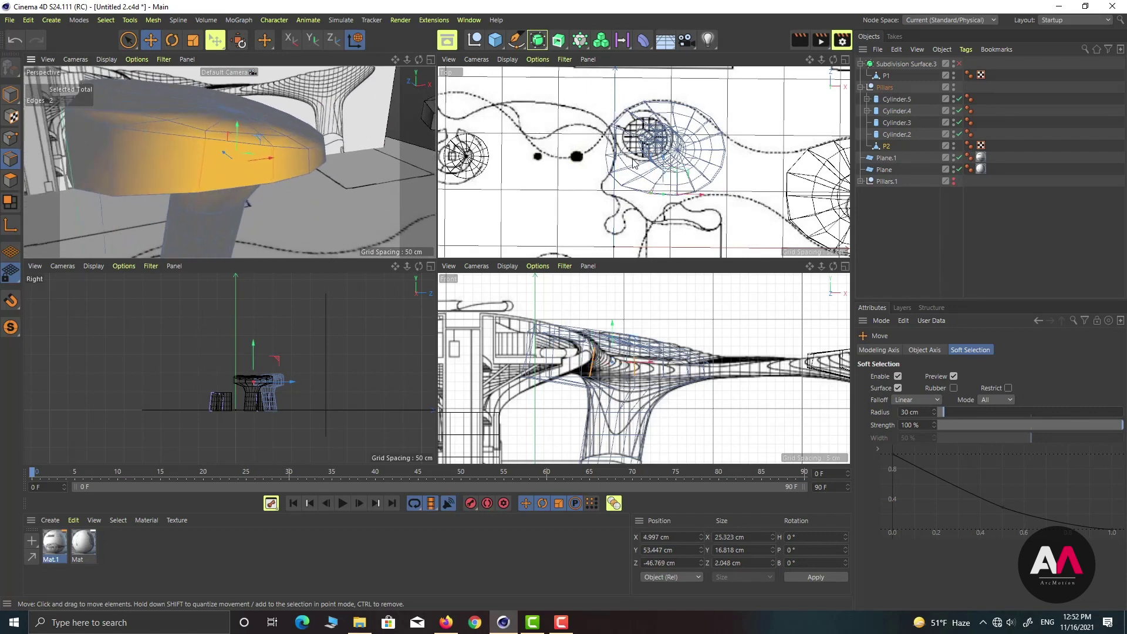
left_click_drag(678, 189, 665, 203)
left_click(294, 177, "ctrl")
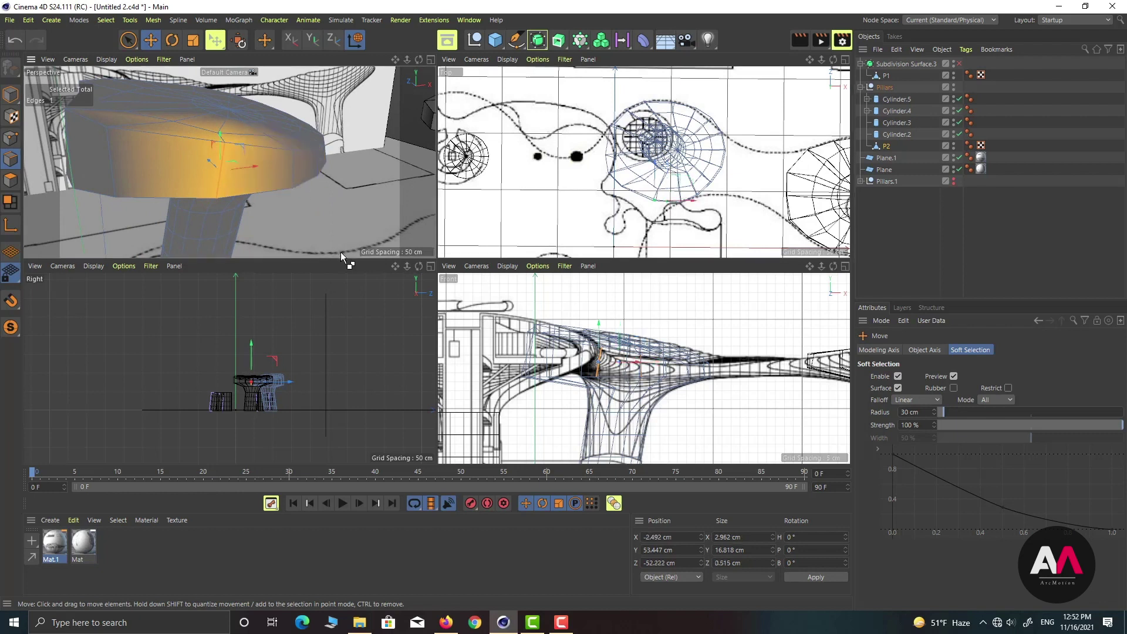
key("y")
left_click_drag(680, 182, 709, 192)
key("y")
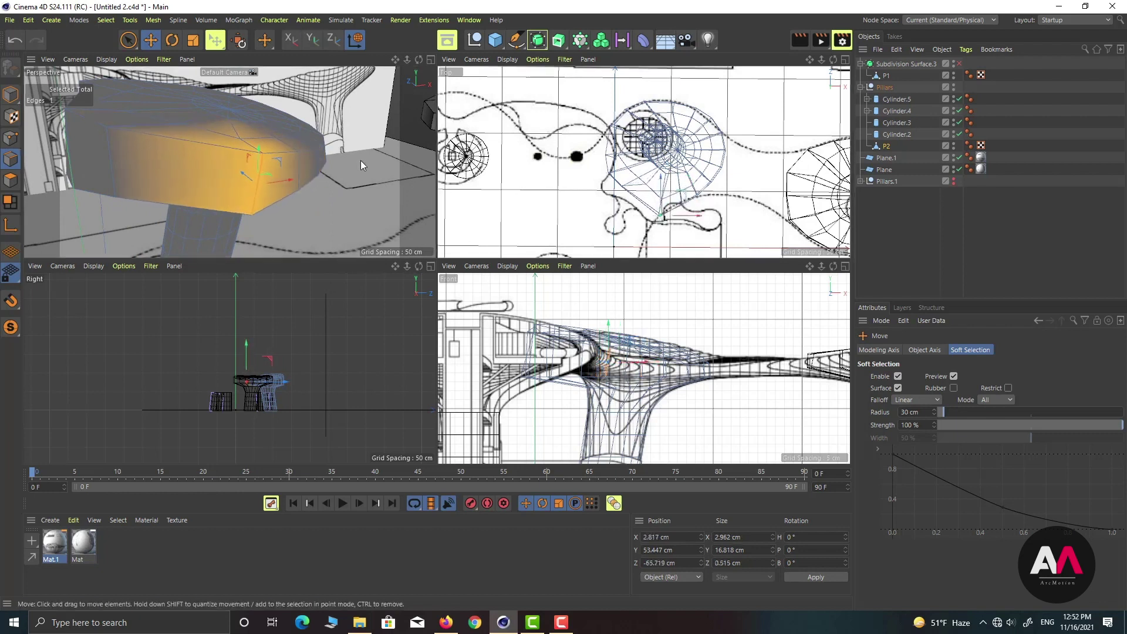
Step: Move a vertical edge on the P1-facing side of P2's cap out to the roof outline, at about X 54.6, Z -46.5 cm
left_click_drag(361, 161, 353, 182, "alt")
left_click(367, 183)
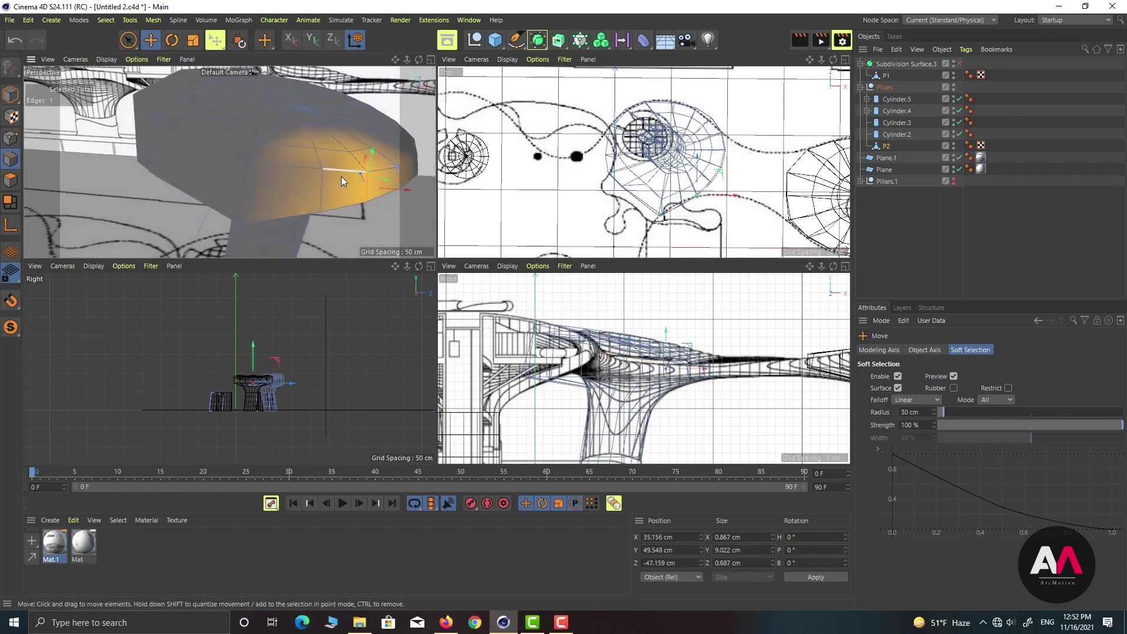
left_click(409, 170)
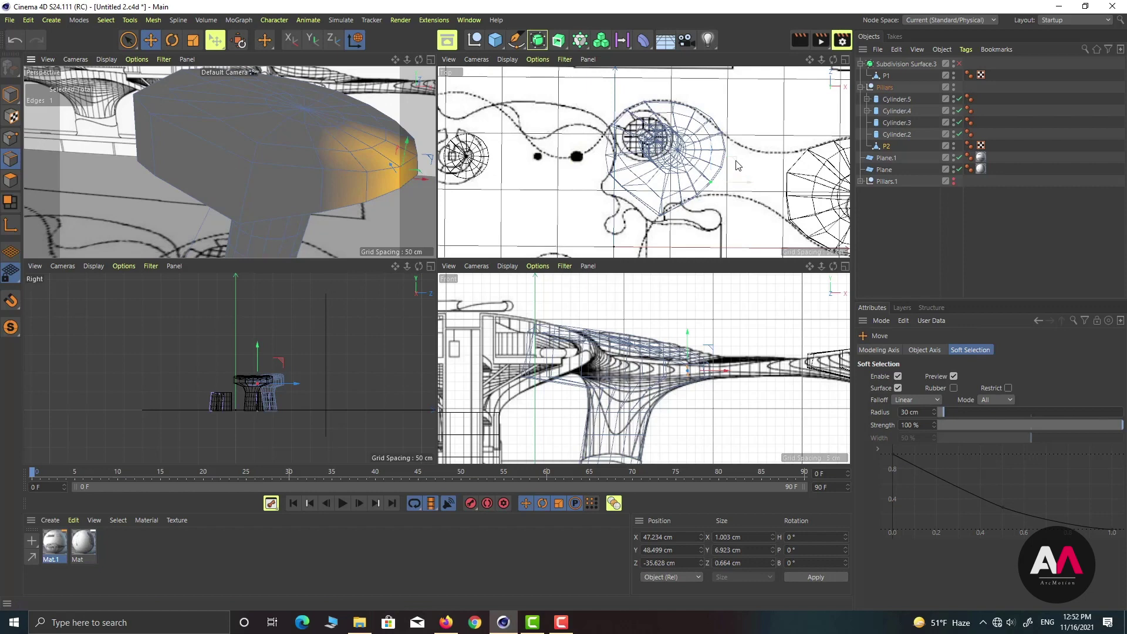
key("y")
left_click_drag(743, 171, 747, 176)
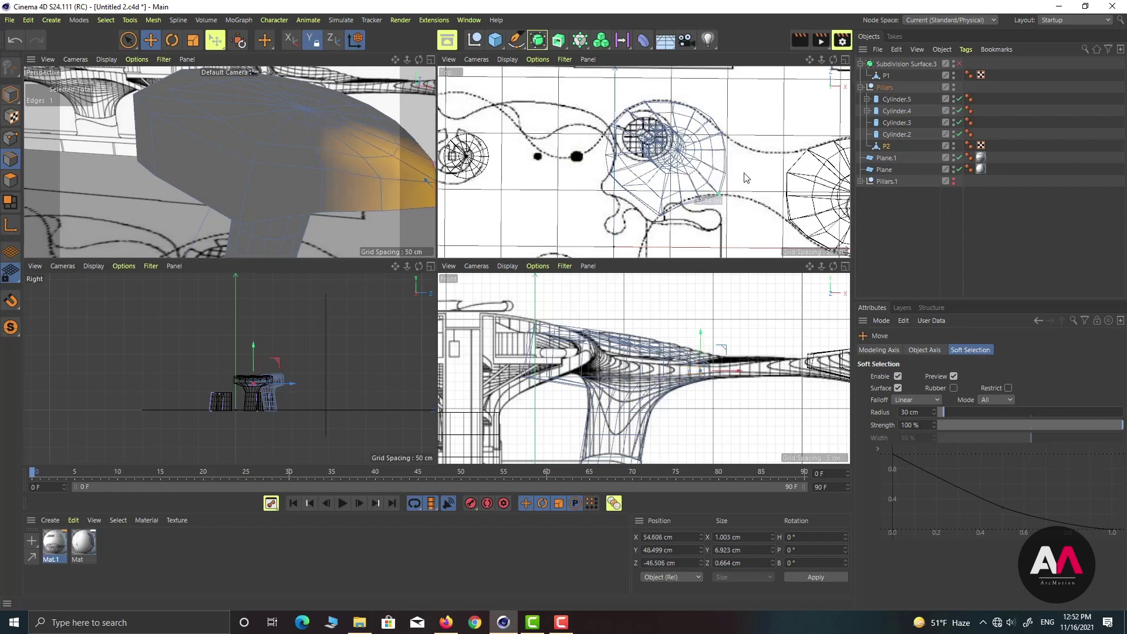
key("y")
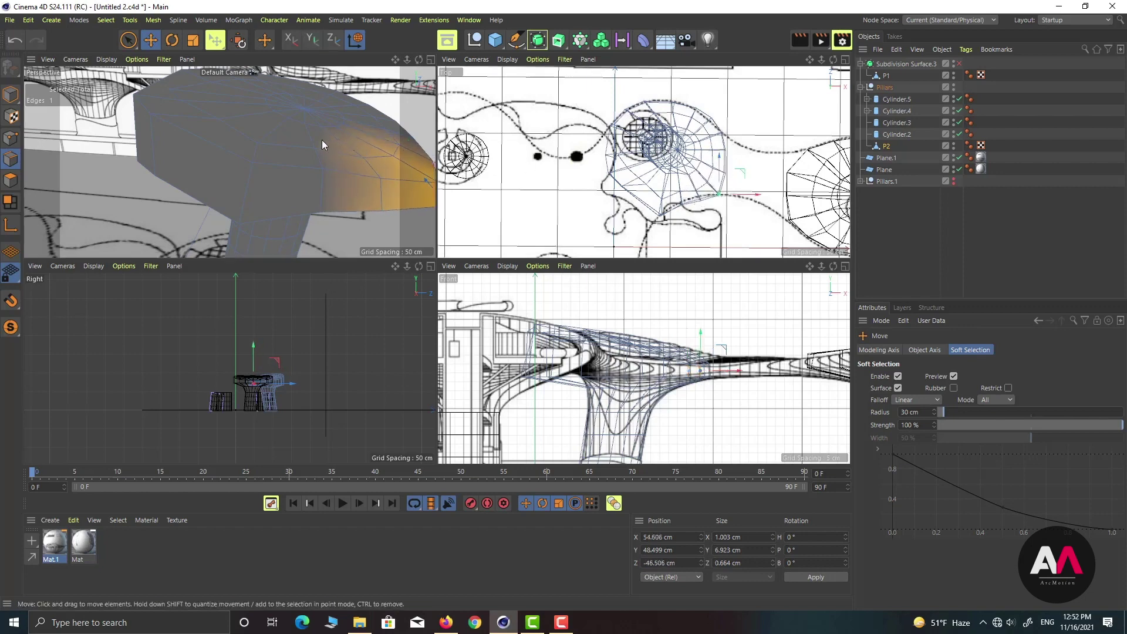
Step: Select the vertical edge farther around the P1-facing side of P2's cap for soft-selection shaping
left_click_drag(322, 140, 233, 141, "alt")
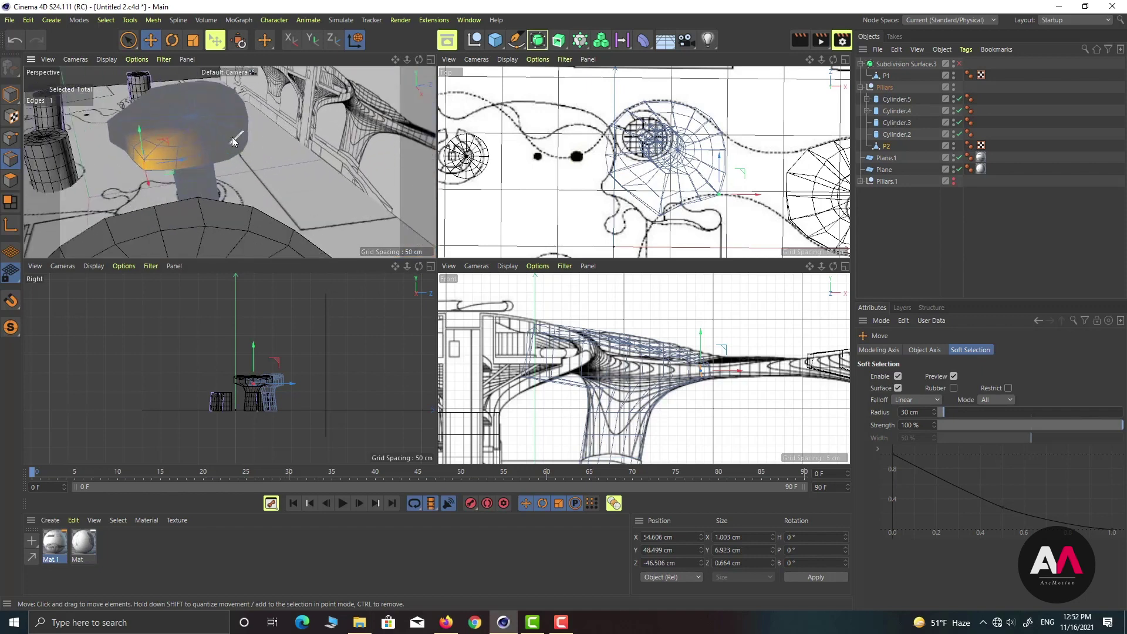
scroll(241, 142, "up", 3)
left_click(230, 150)
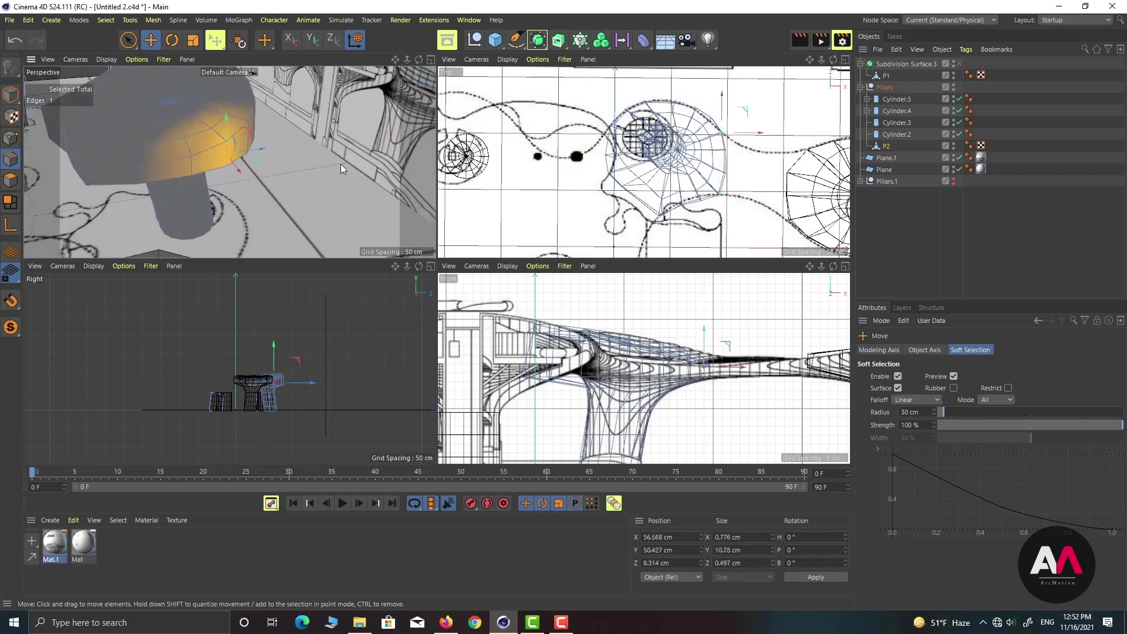
Step: Soft-move a front rim edge of P2's cap outward in plan to about X 72.7 cm, Z -2.3 cm
left_click(190, 165)
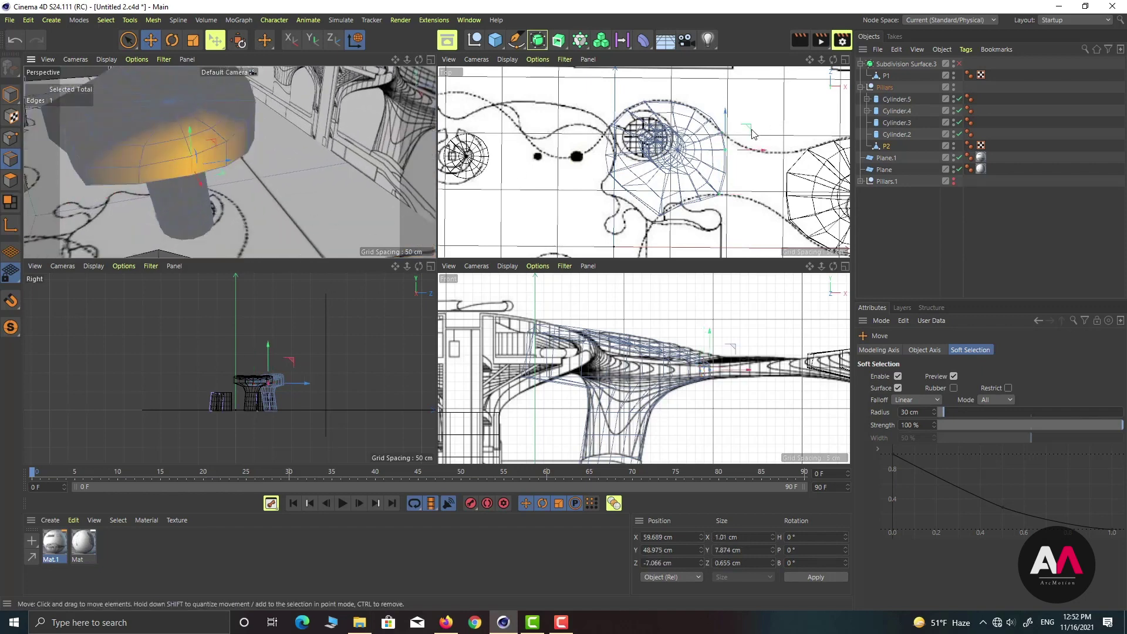
key("y")
left_click_drag(753, 134, 766, 129)
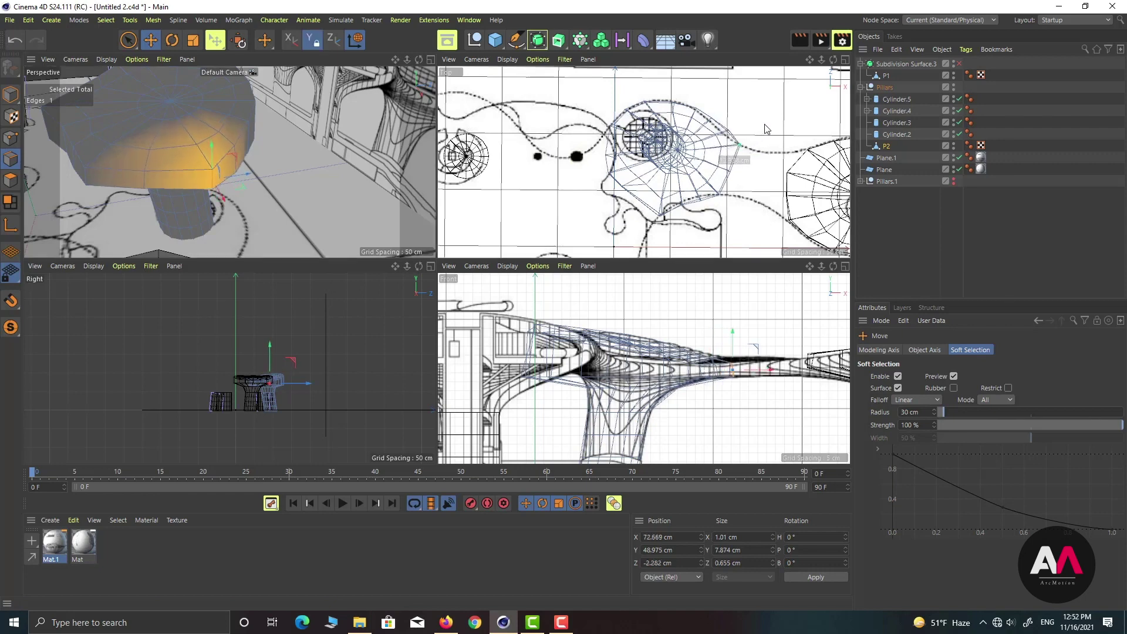
key("y")
scroll(235, 157, "up", 2)
Step: Select the adjacent front rim edge of P2's cap and soft-move it outward to about X 72.4 cm, Z -19 cm
left_click(243, 165)
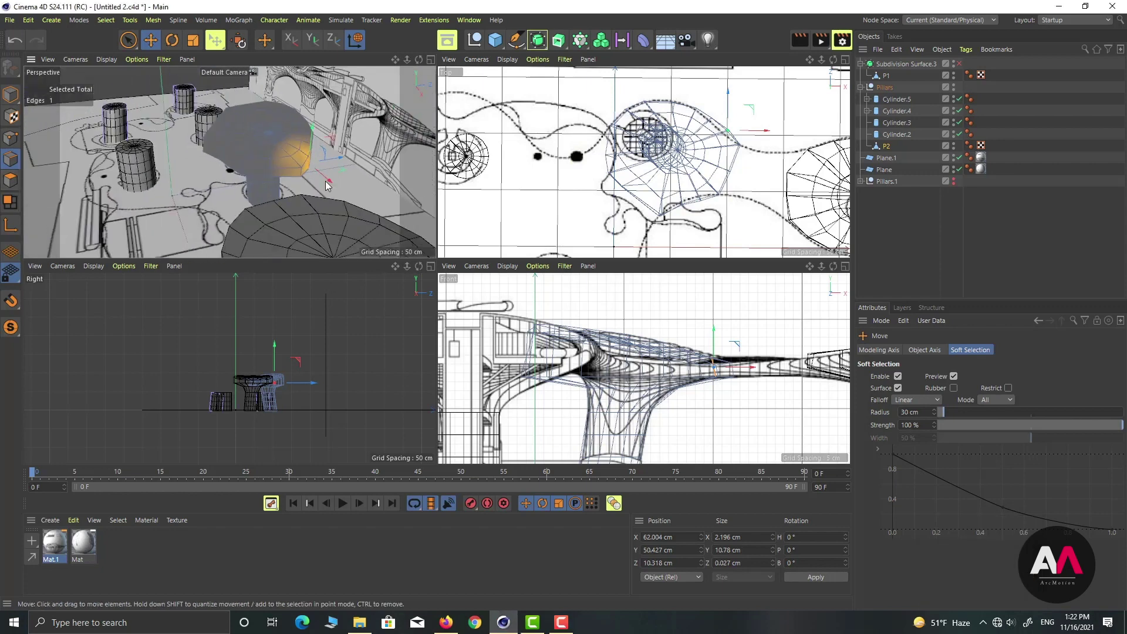
left_click_drag(327, 186, 373, 182, "alt")
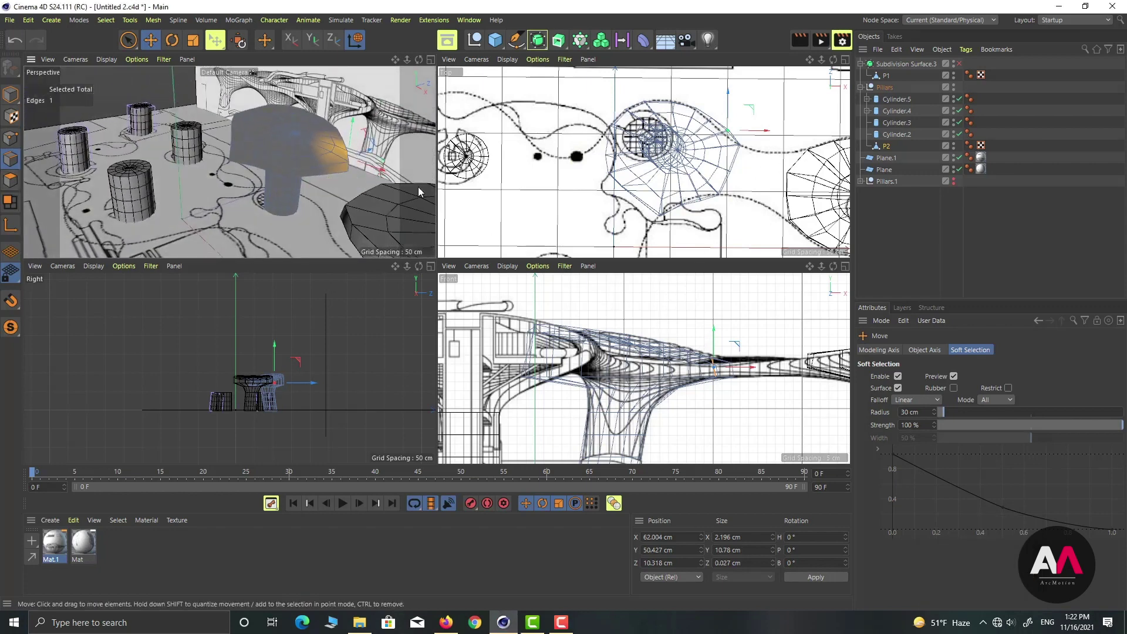
scroll(740, 176, "up", 2)
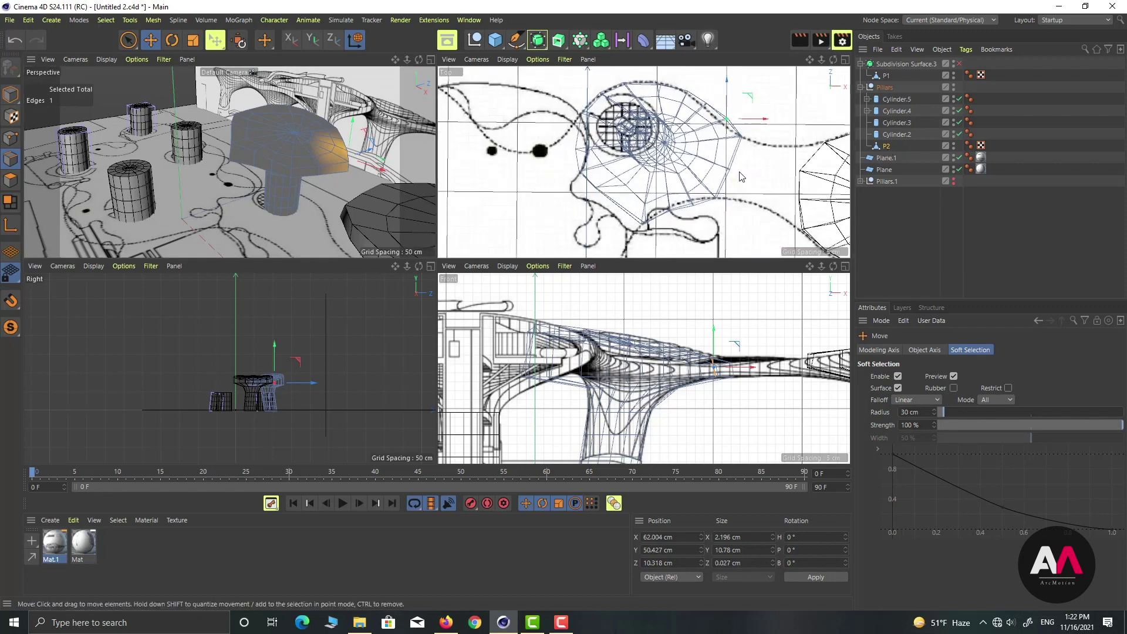
scroll(314, 150, "up", 3)
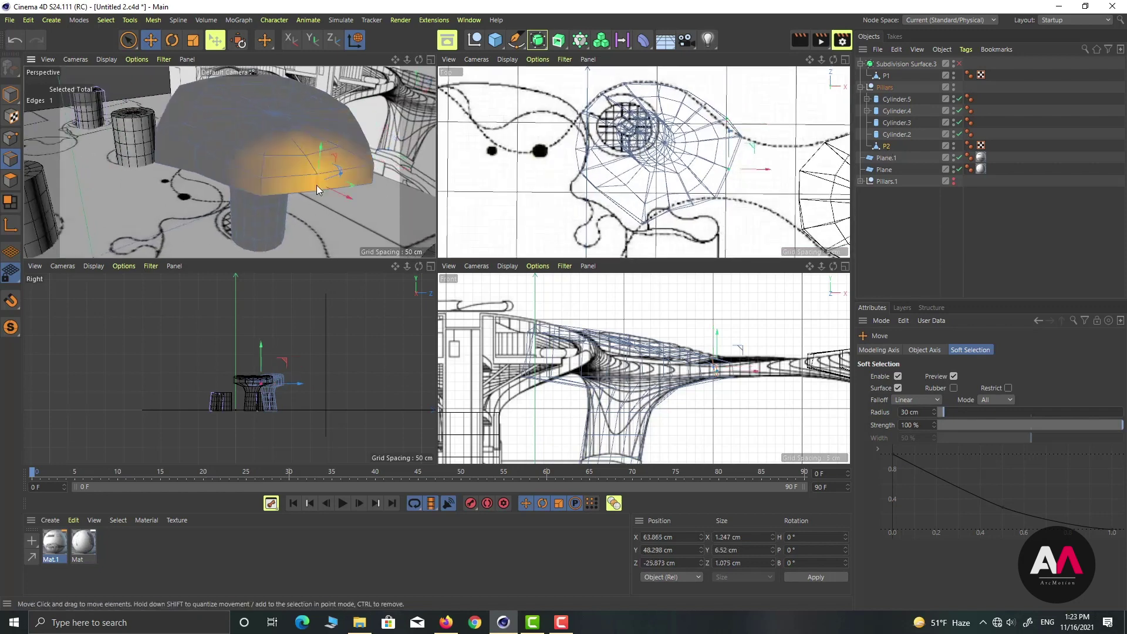
left_click(318, 182)
left_click_drag(352, 188, 381, 188)
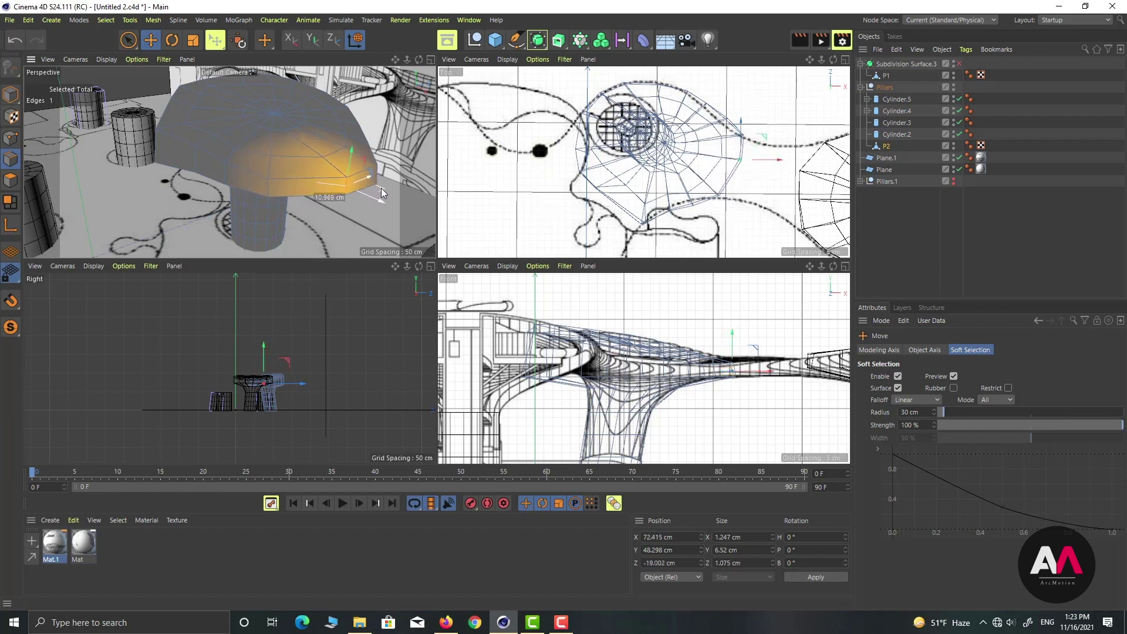
Step: Soft-move the next two rim edges of P2's cap to about X 72.2, Z -34.2 cm and X 66.5, Z -47.7 cm
left_click(269, 188)
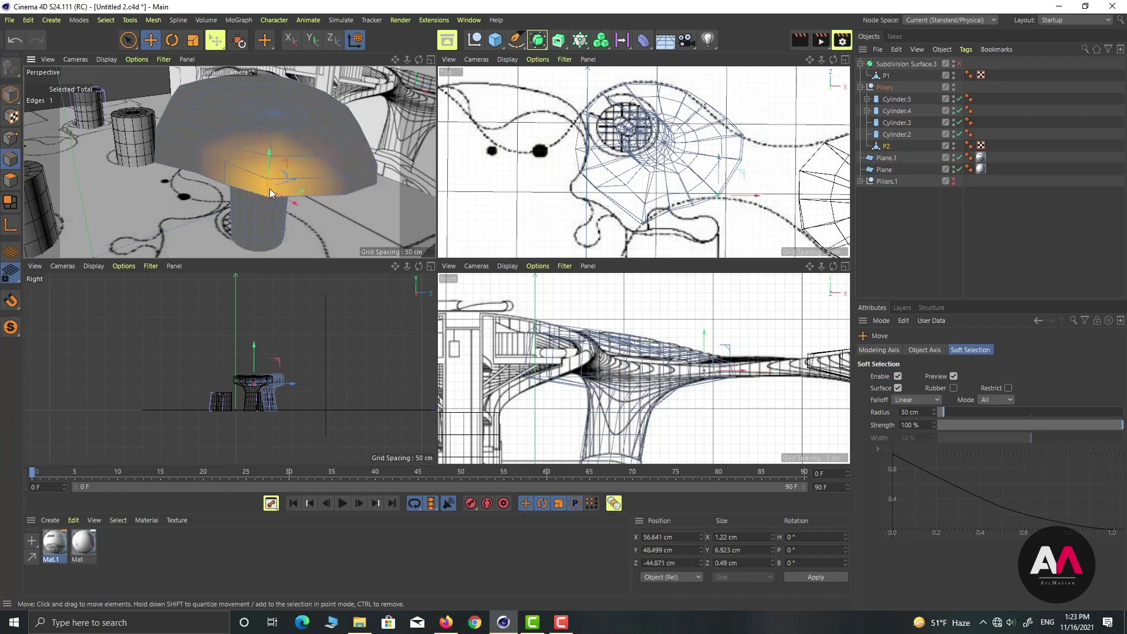
left_click(741, 182)
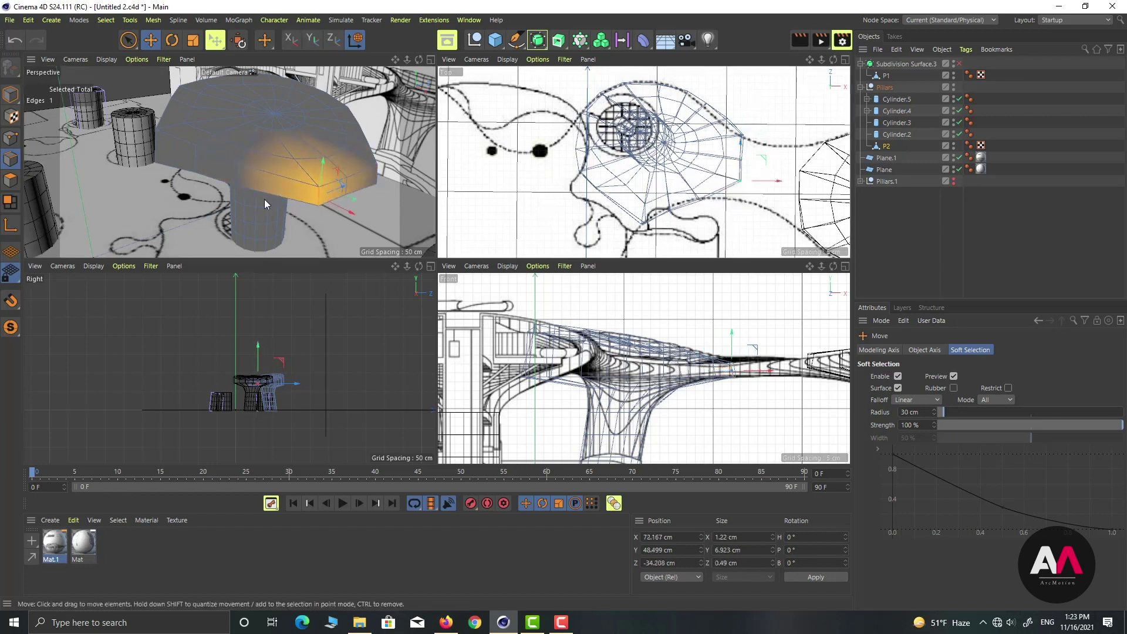
left_click(239, 185)
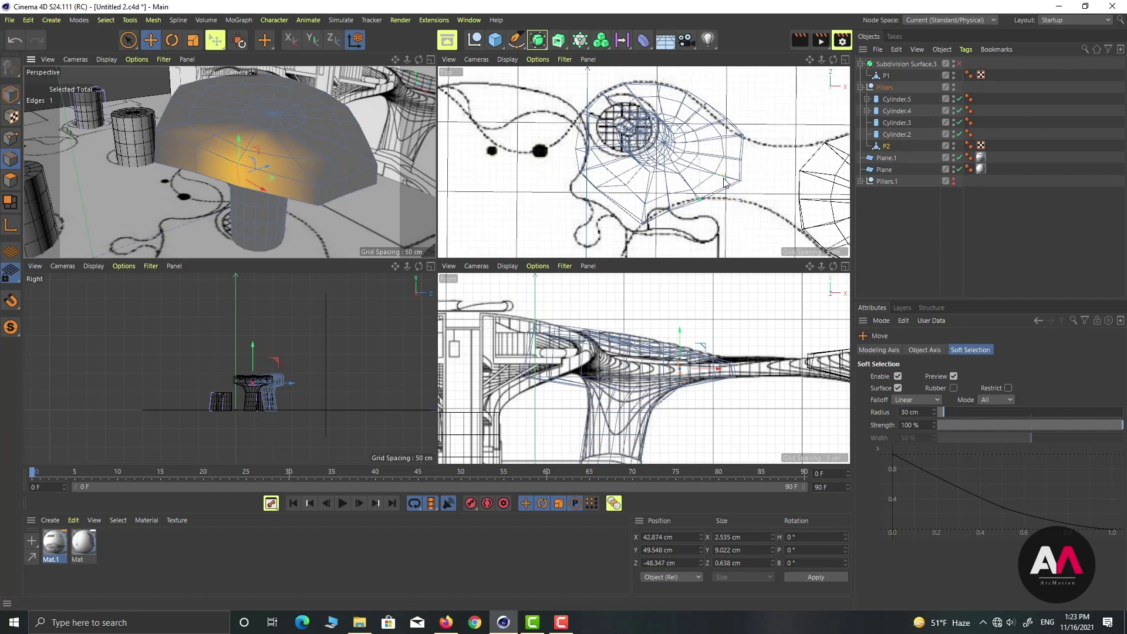
key("y")
left_click_drag(685, 196, 756, 183)
key("y")
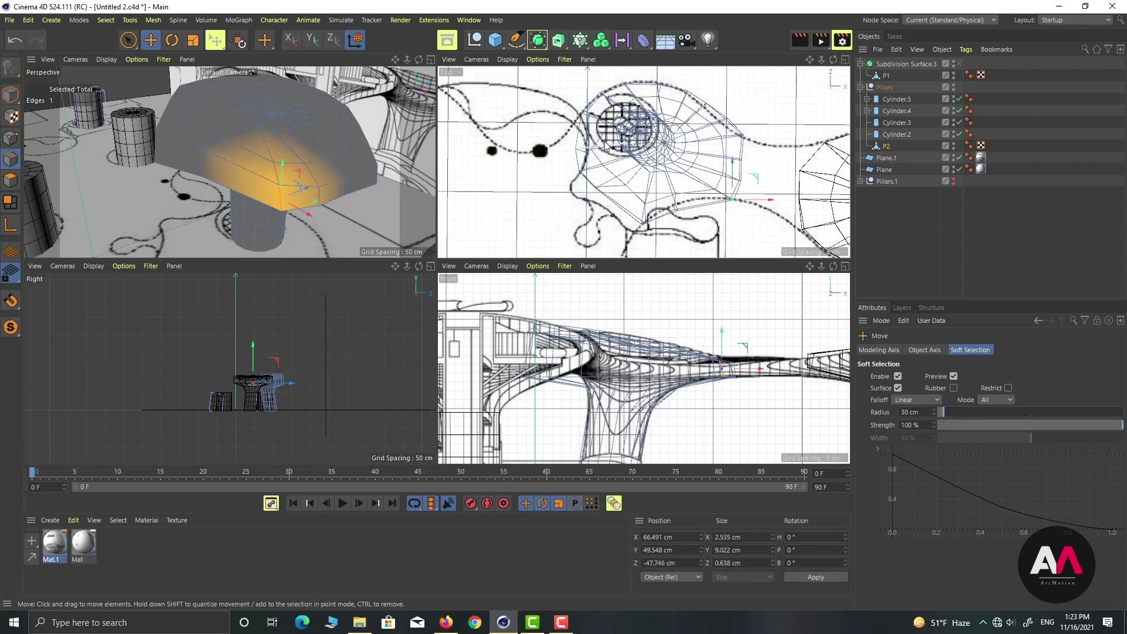
Step: Move P2 into Subdivision Surface.3 beside P1 and merge both meshes with Connect Objects + Delete
middle_click_drag(605, 147, 770, 208)
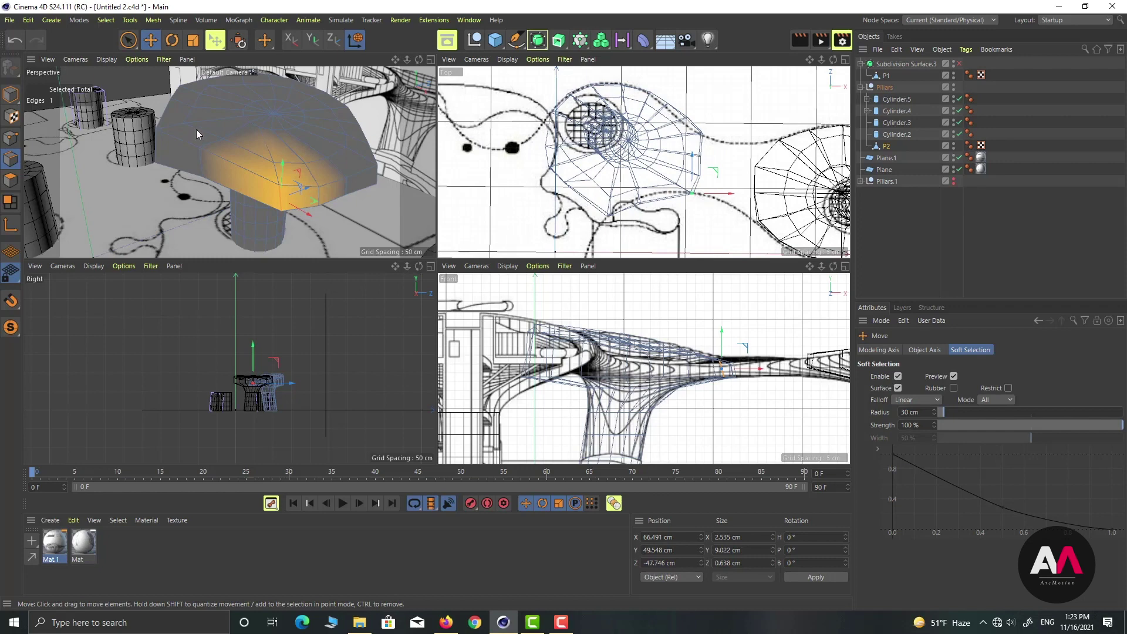
left_click_drag(281, 134, 311, 147, "alt")
left_click_drag(888, 151, 891, 75)
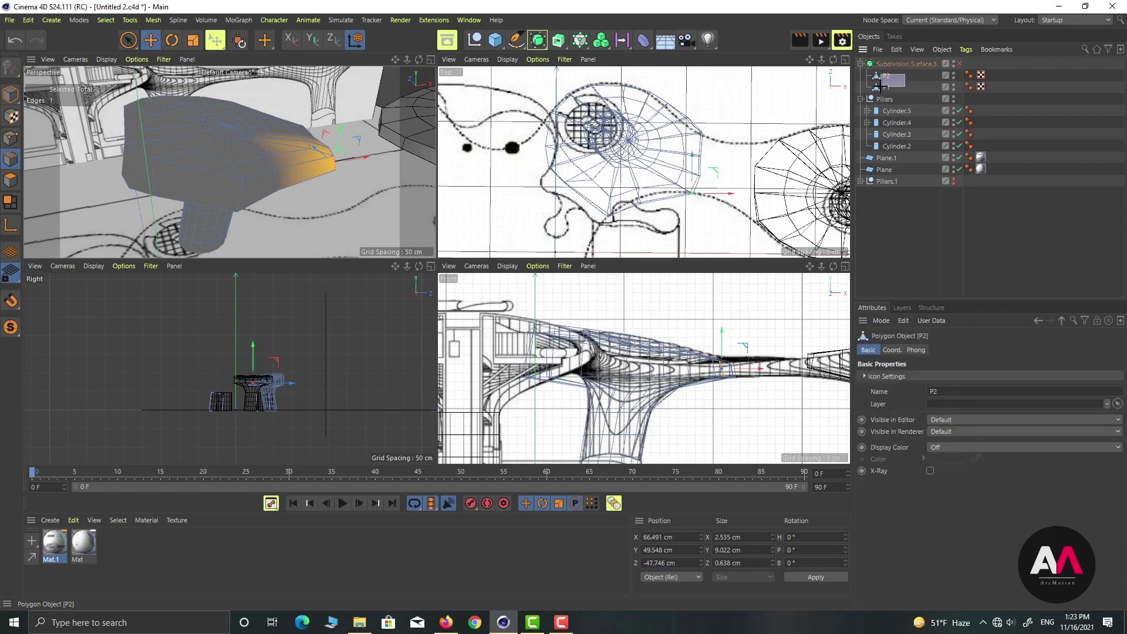
scroll(94, 182, "down", 4)
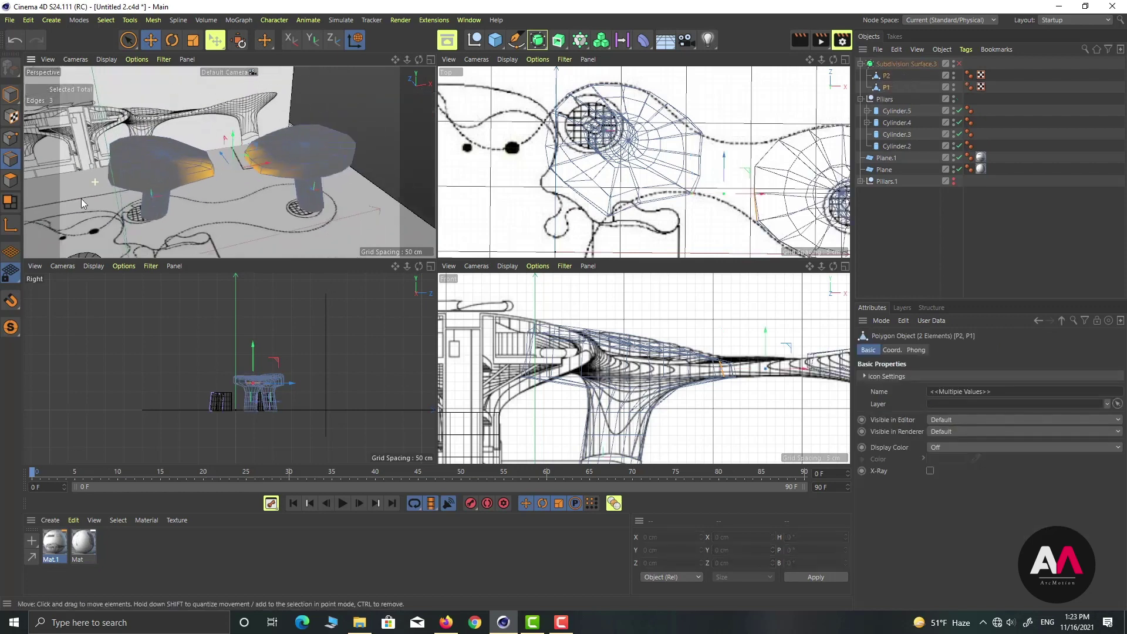
scroll(215, 165, "up", 3)
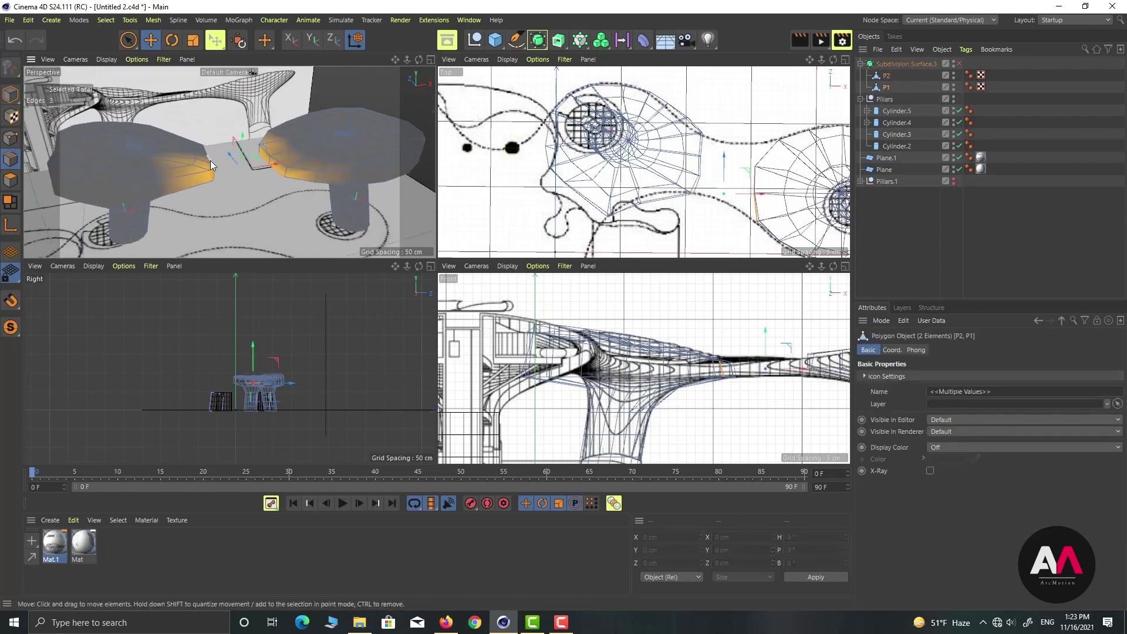
right_click(889, 81)
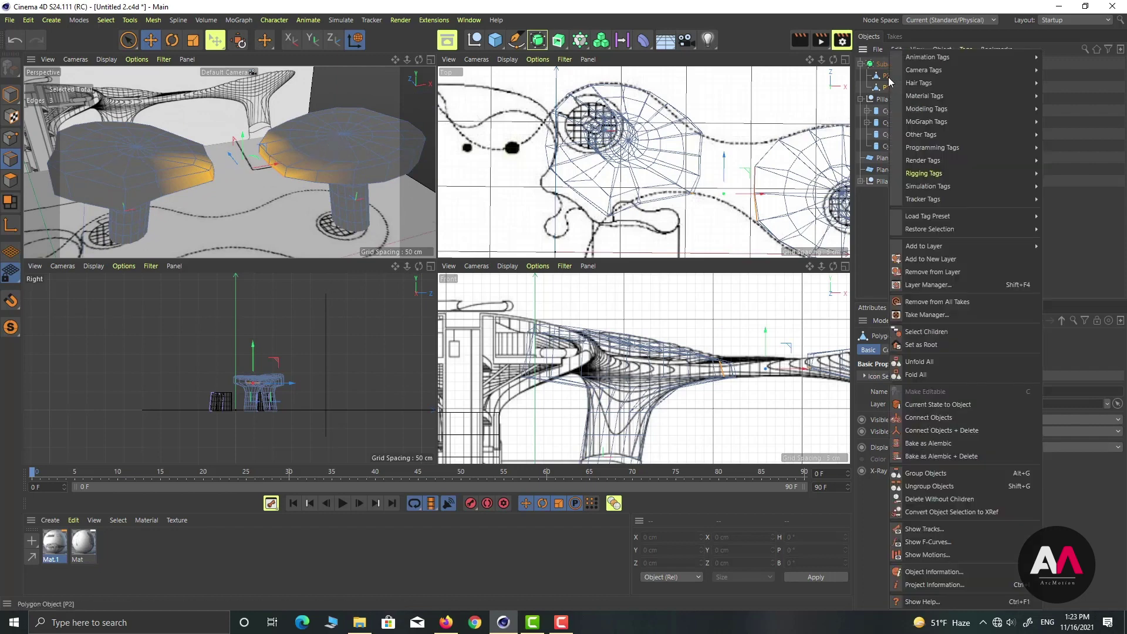
left_click(934, 429)
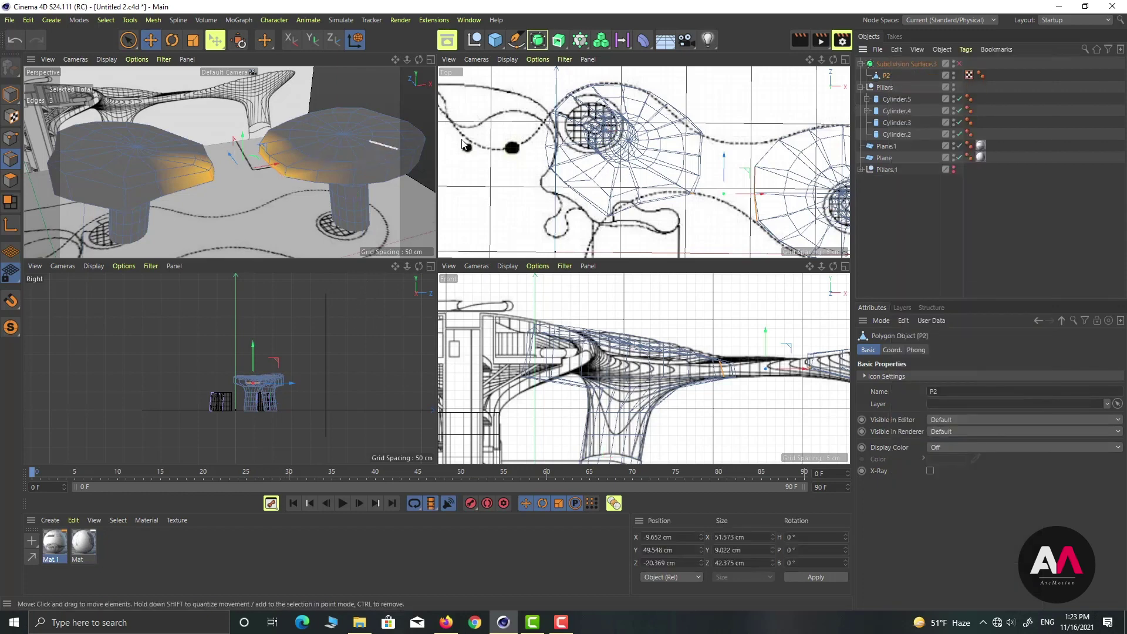
Step: Select one rim polygon facing the gap on the first pillar cap and disable soft selection for the Move tool
scroll(247, 157, "up", 4)
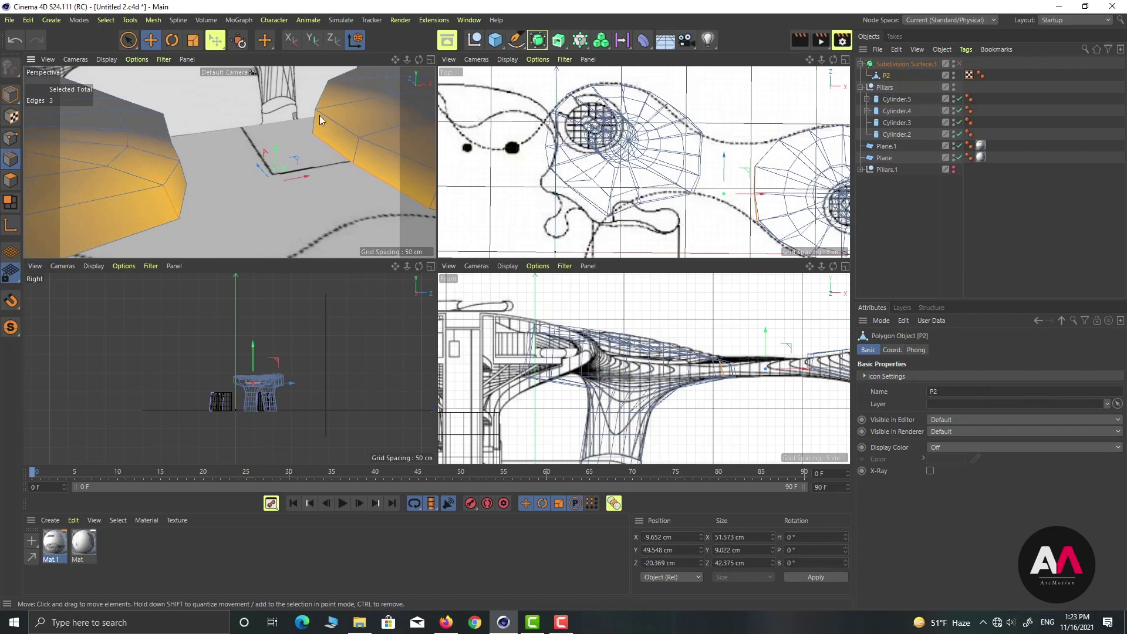
left_click_drag(319, 120, 406, 56, "alt")
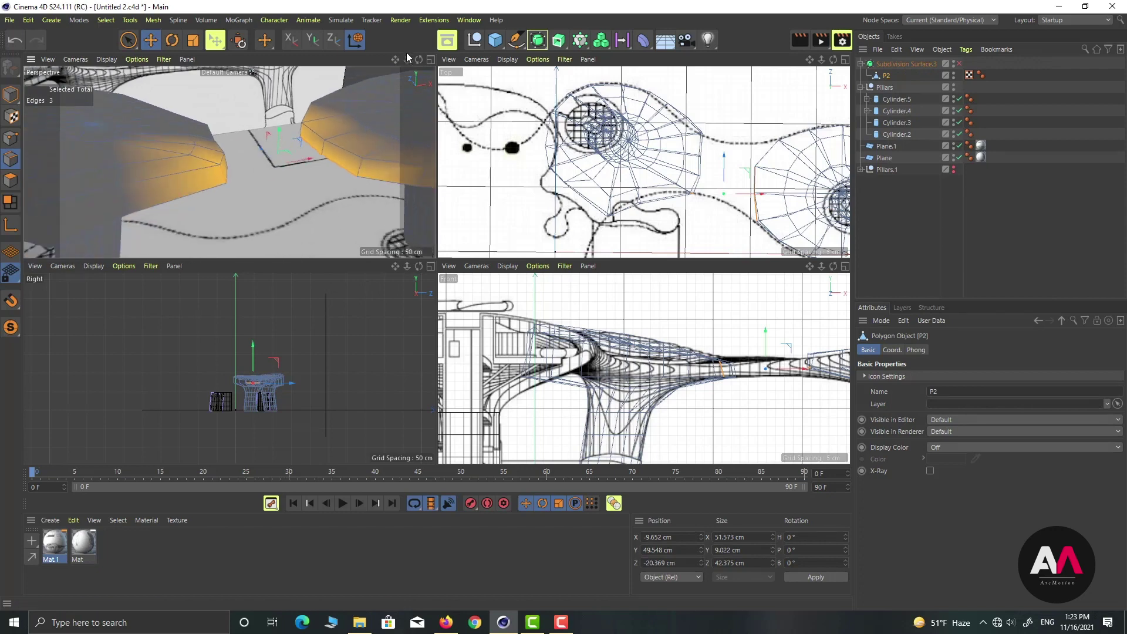
left_click(431, 60)
scroll(442, 230, "up", 3)
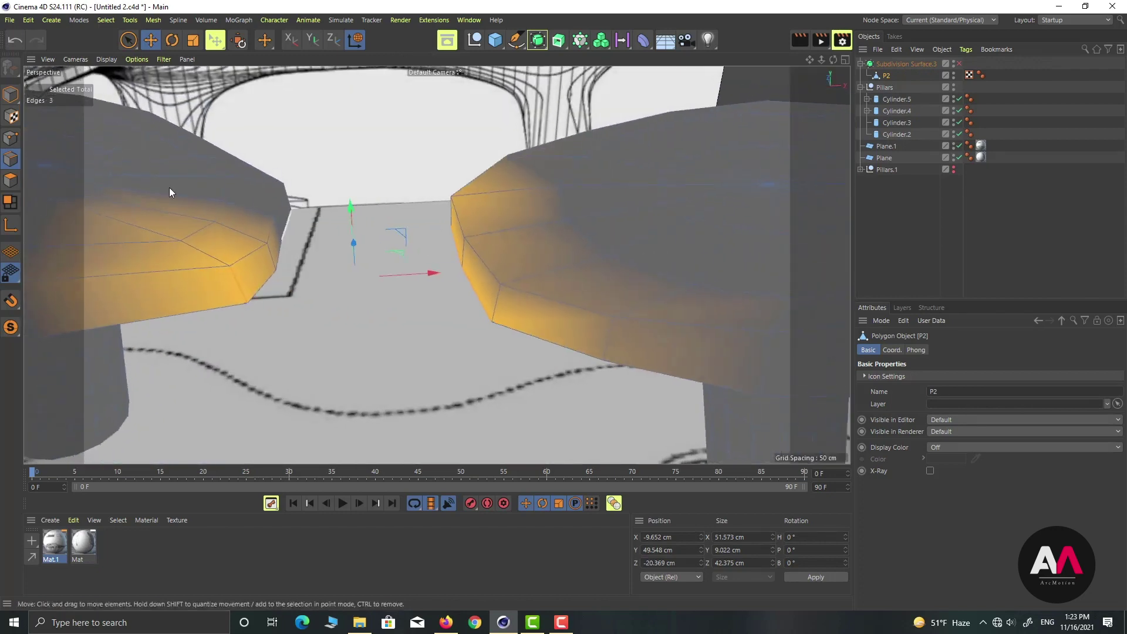
left_click(128, 40)
left_click(11, 180)
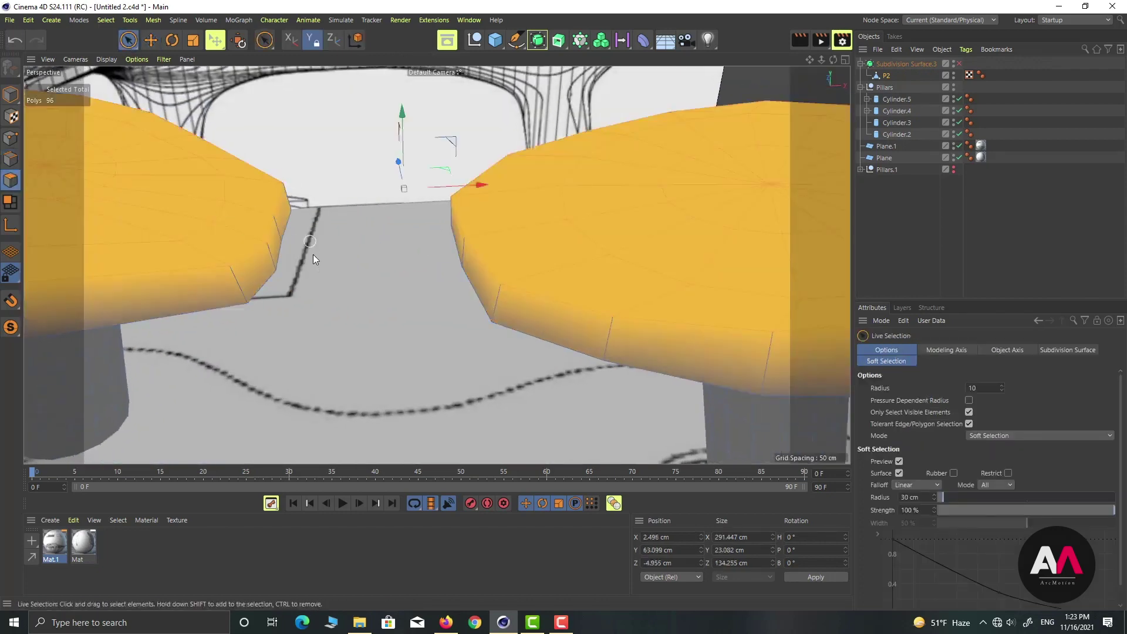
scroll(258, 276, "up", 2)
left_click(256, 274)
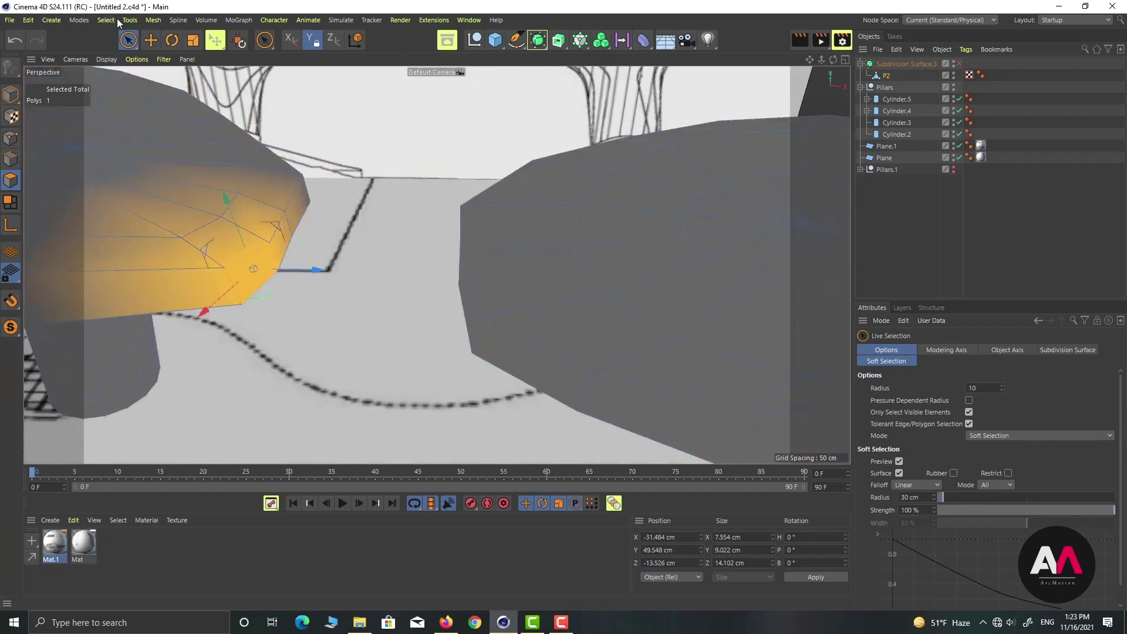
key("e")
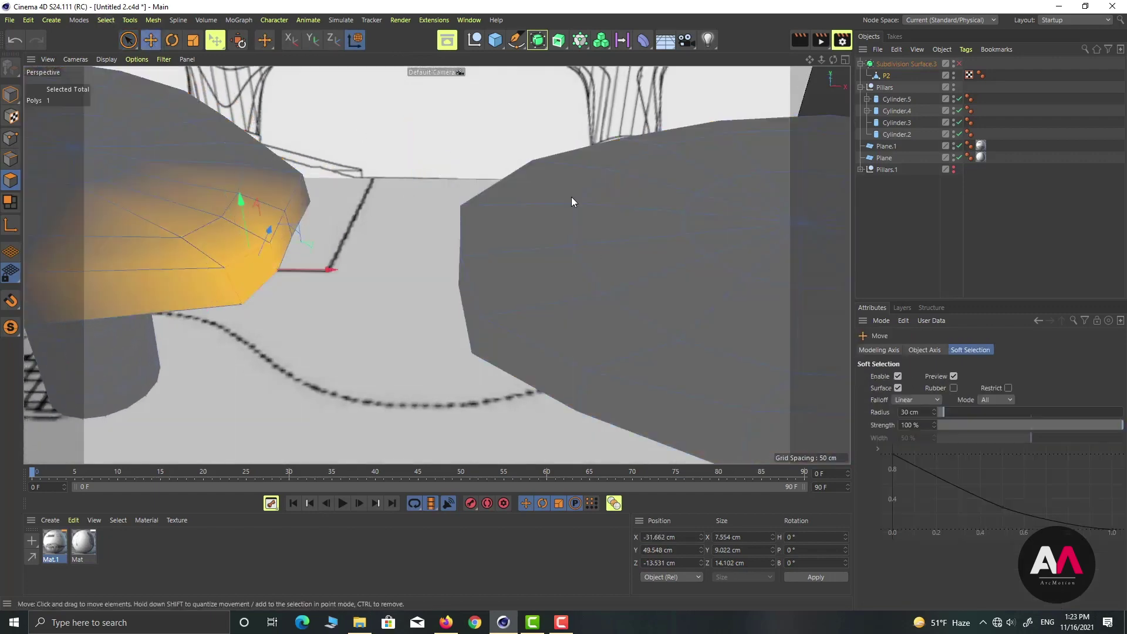
left_click(898, 376)
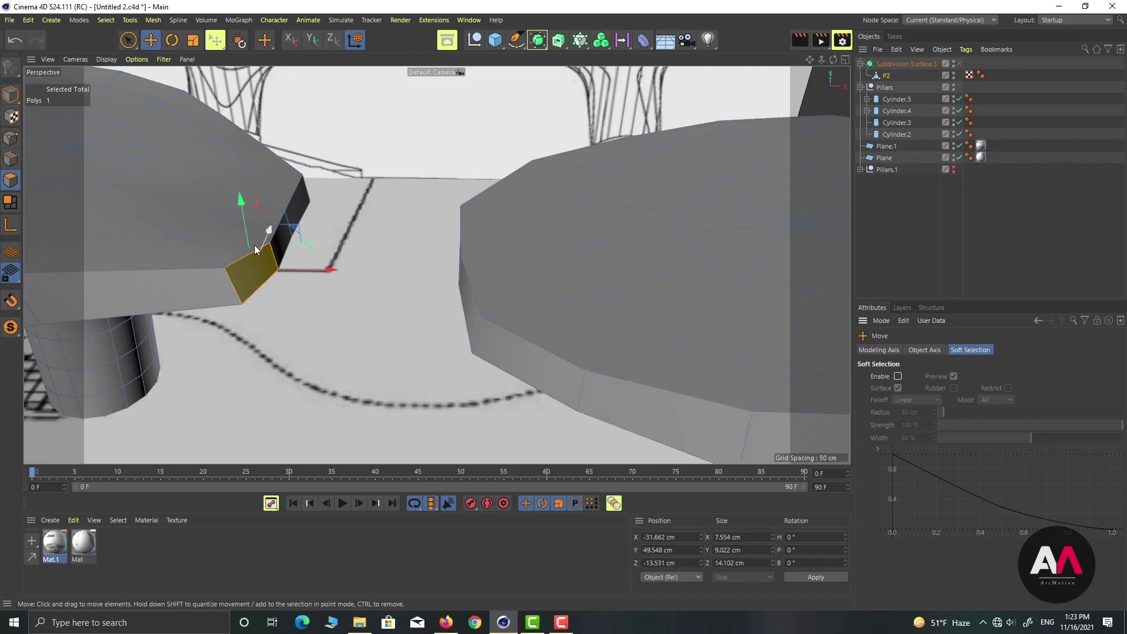
Step: Extend the selection to three facing rim polygons on each pillar cap and bridge the two caps with 0 subdivisions
left_click(277, 241, "shift")
left_click(306, 203, "shift")
left_click_drag(426, 210, 720, 304, "alt")
left_click(695, 295, "shift")
left_click(605, 287, "shift")
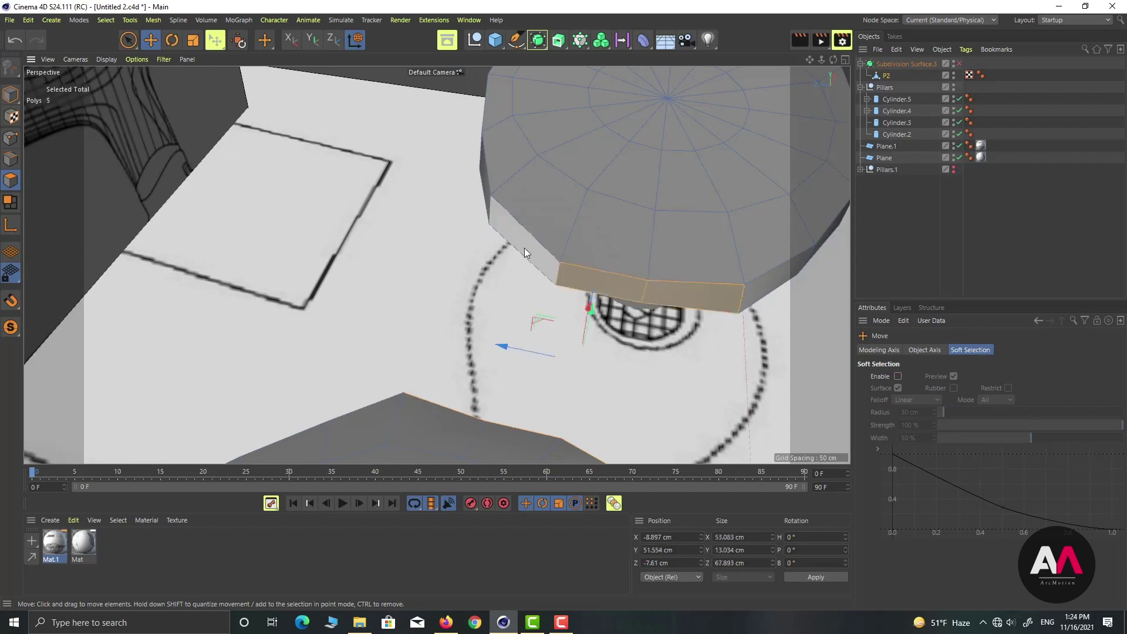
left_click(524, 247, "shift")
left_click_drag(494, 249, 261, 232, "alt")
right_click(297, 217)
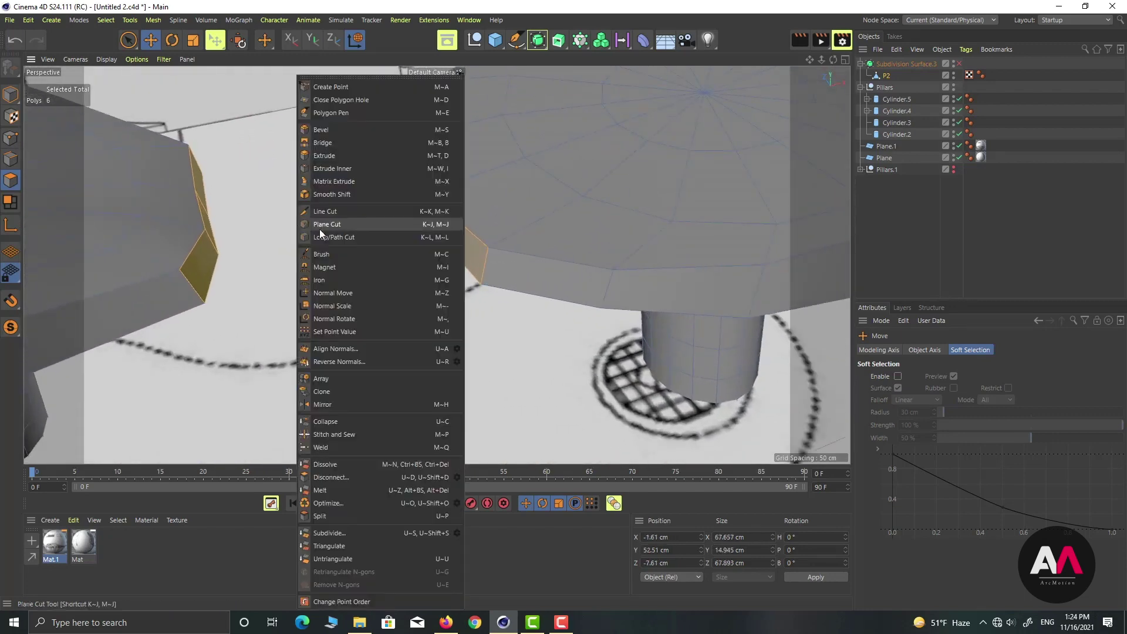
left_click(332, 144)
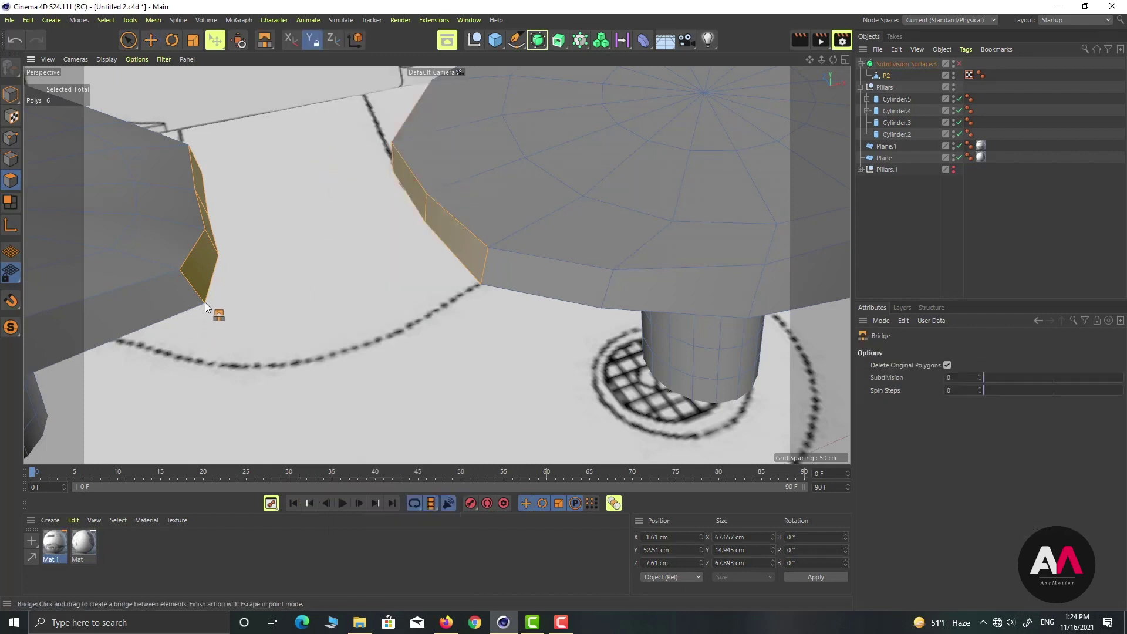
left_click_drag(205, 301, 495, 290)
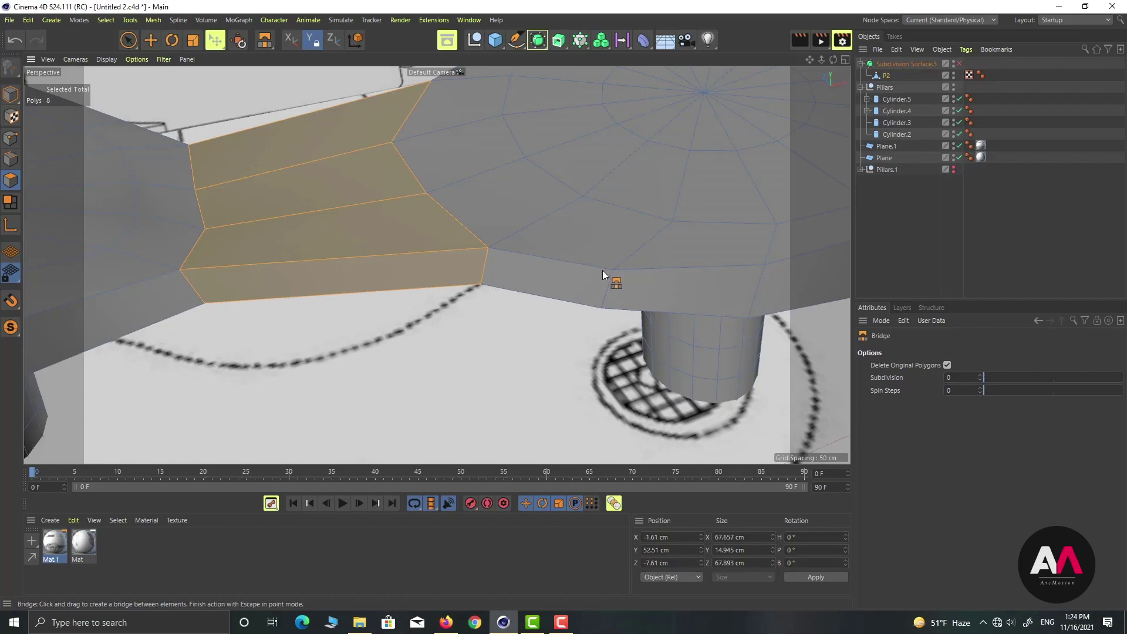
Step: Examine the bridged section between the pillar caps from several angles and against the front elevation drawing
left_click_drag(602, 270, 392, 213, "alt")
left_click_drag(117, 284, 347, 316, "alt")
left_click_drag(430, 356, 512, 256, "alt")
left_click(845, 60)
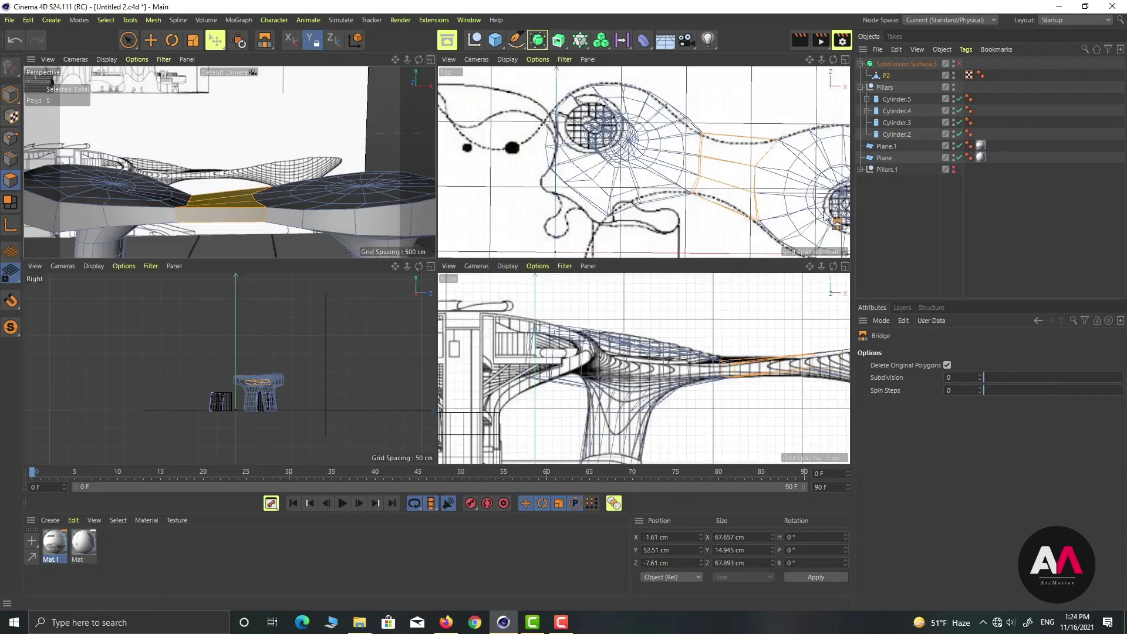
left_click(845, 267)
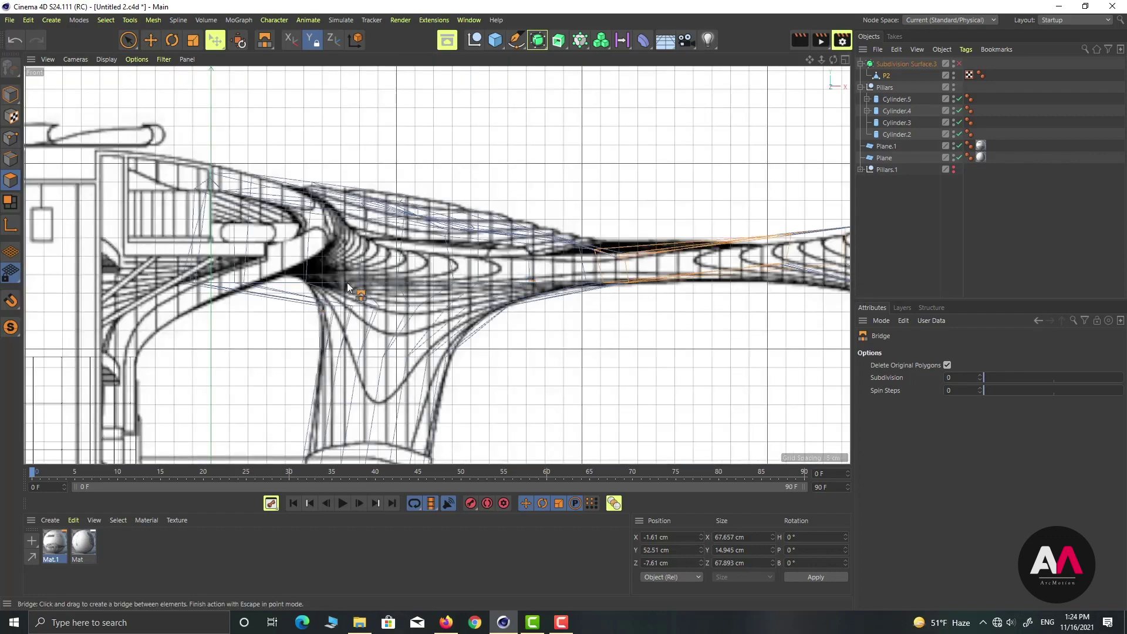
scroll(347, 283, "down", 2)
scroll(398, 241, "down", 4)
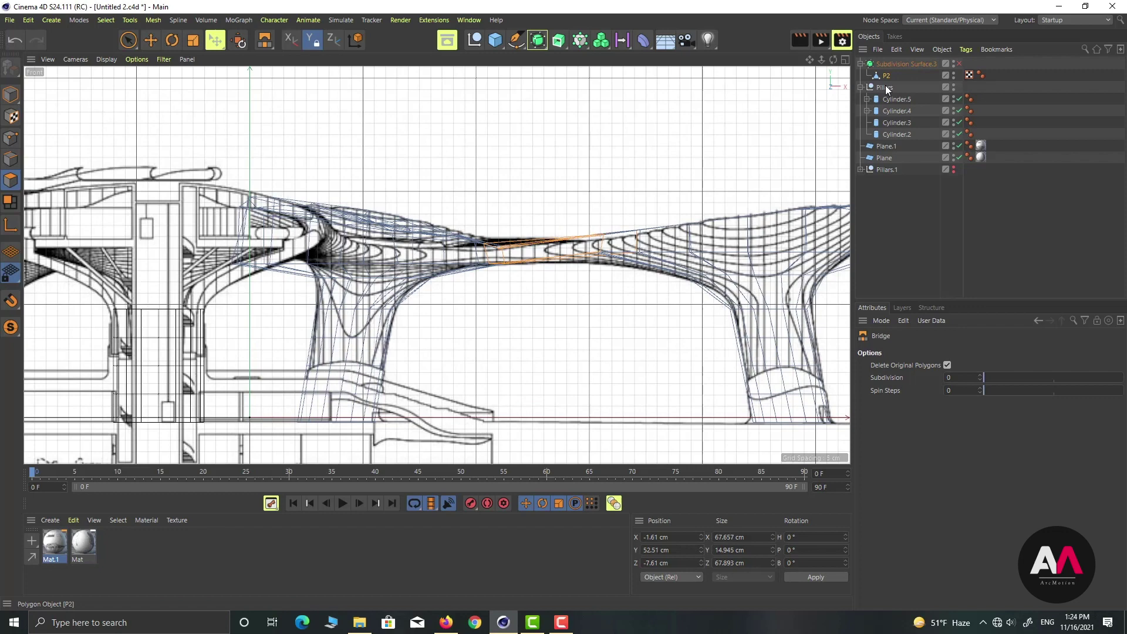
left_click(845, 60)
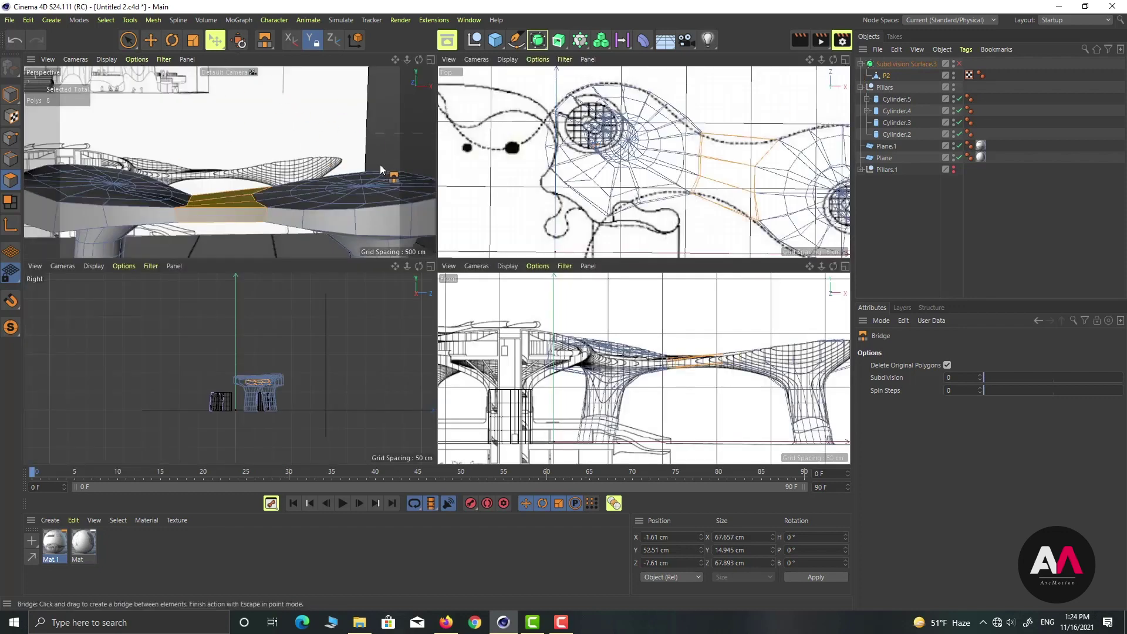
Step: Loop-select the eight edges where the bridge meets the right-hand pillar cap and lower them to about Y 53 cm
key("u")
key("l")
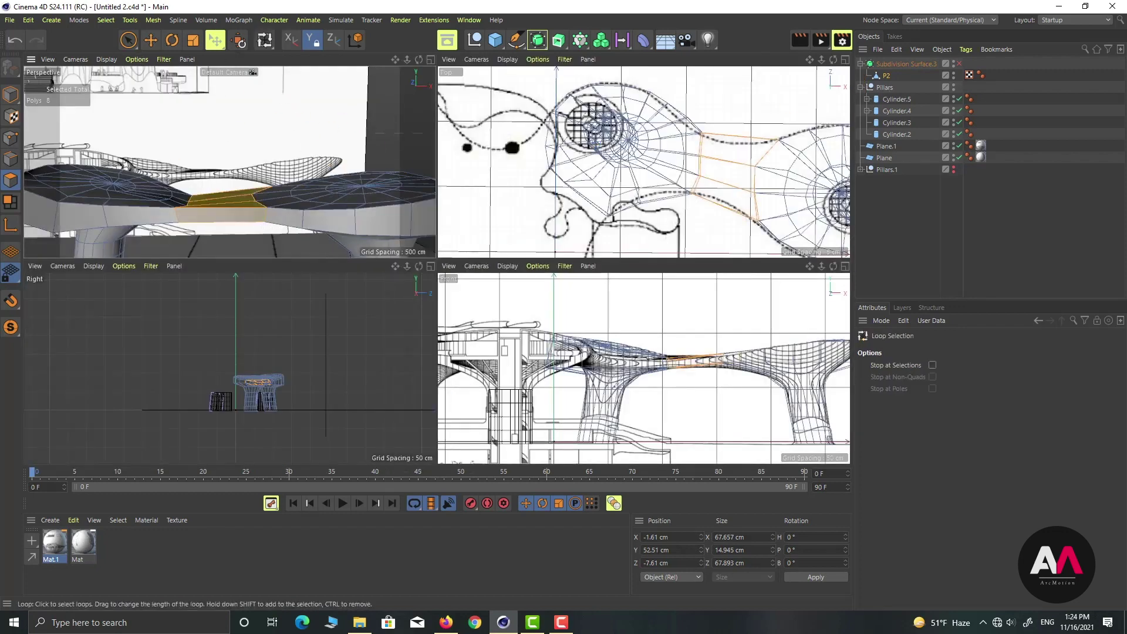
left_click(11, 158)
left_click(737, 358)
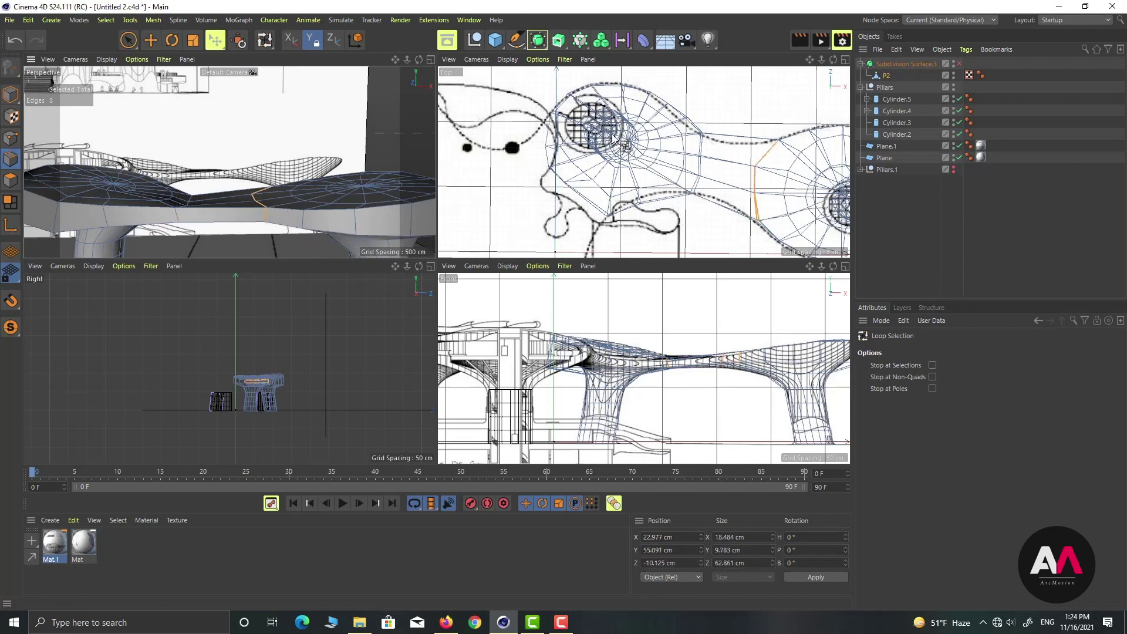
scroll(755, 336, "up", 2)
scroll(756, 336, "up", 1)
key("e")
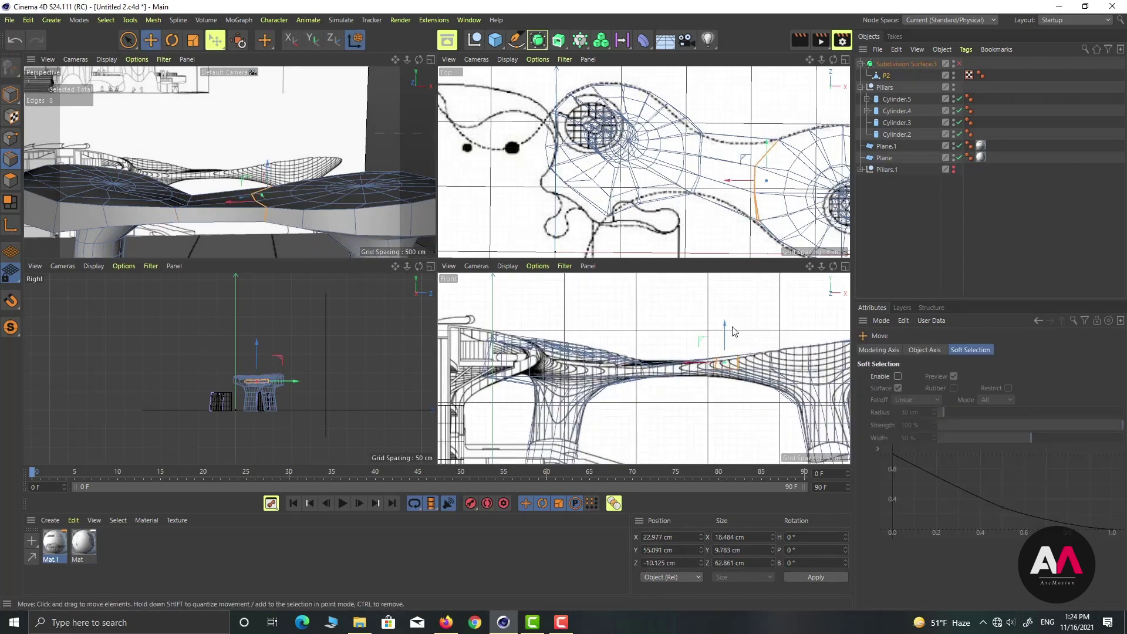
left_click_drag(730, 332, 726, 337)
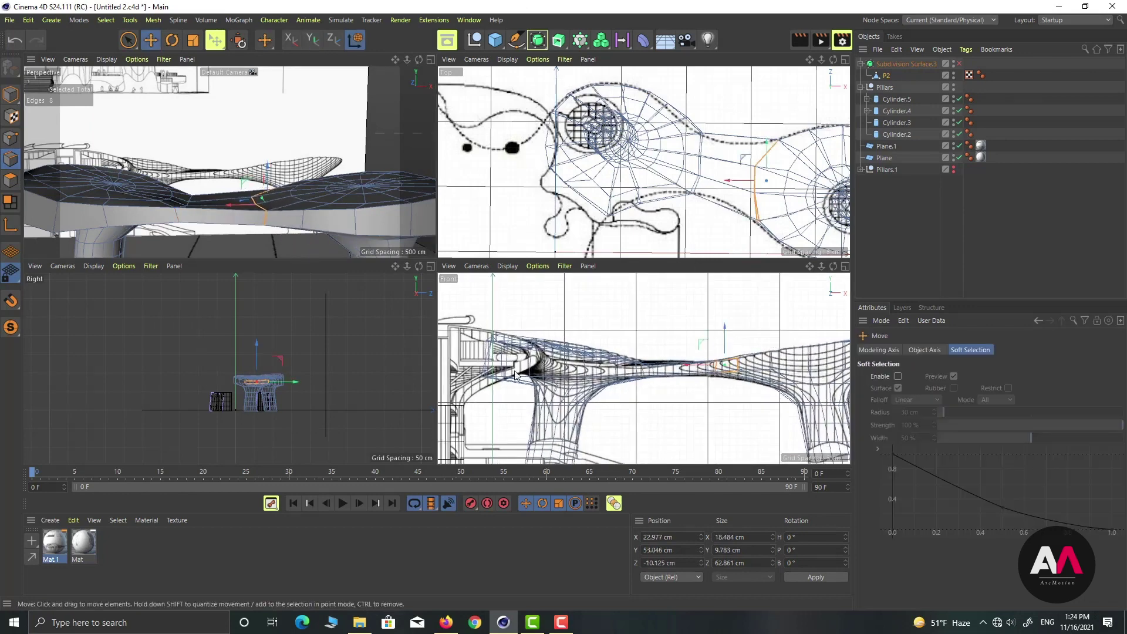
Step: Select the vertical rim edge at the bridge's other end, by the left-hand cap, and raise it to about Y 51.1 cm
mouse_move(207, 200)
left_mouse_down("alt")
mouse_move(393, 202)
mouse_move(247, 184)
mouse_move(347, 158)
mouse_move(210, 216)
left_mouse_up("alt")
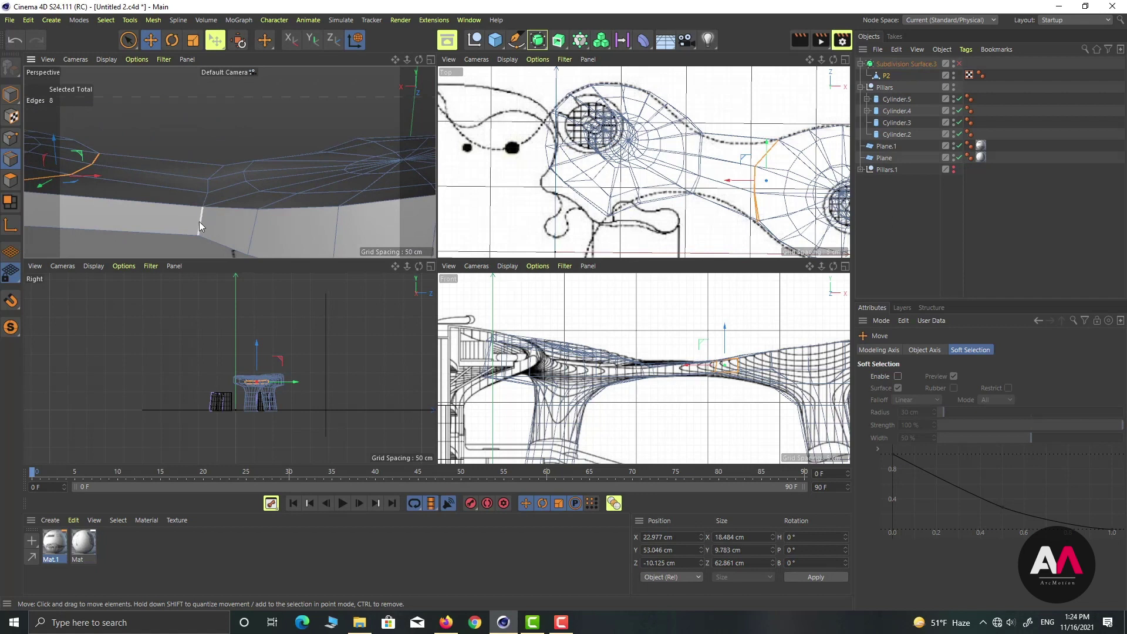
left_click(199, 220)
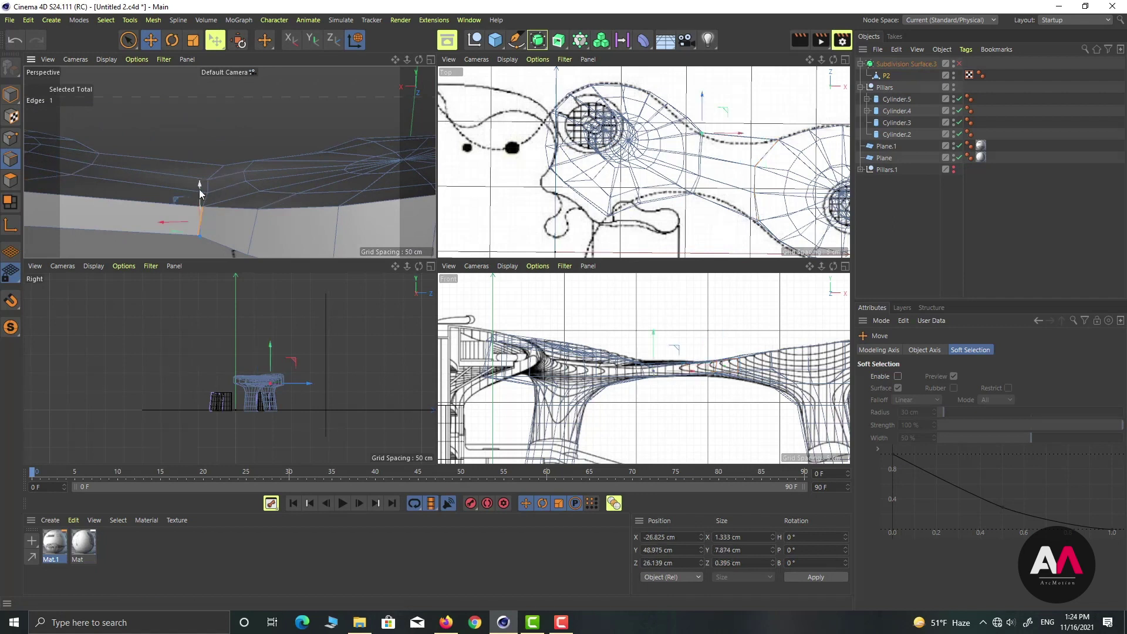
left_click_drag(200, 193, 227, 167)
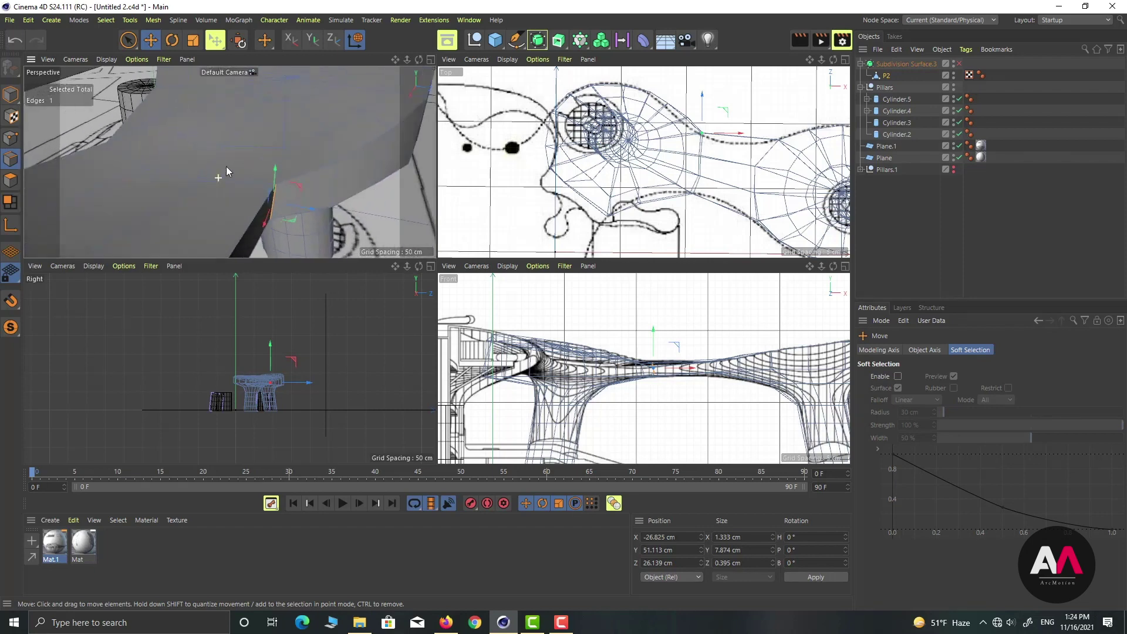
Step: Select the upper and lower points beside that edge at the bridge joint and raise the pair to about Y 50.4 cm
left_click(11, 138)
left_click(200, 180)
key("s")
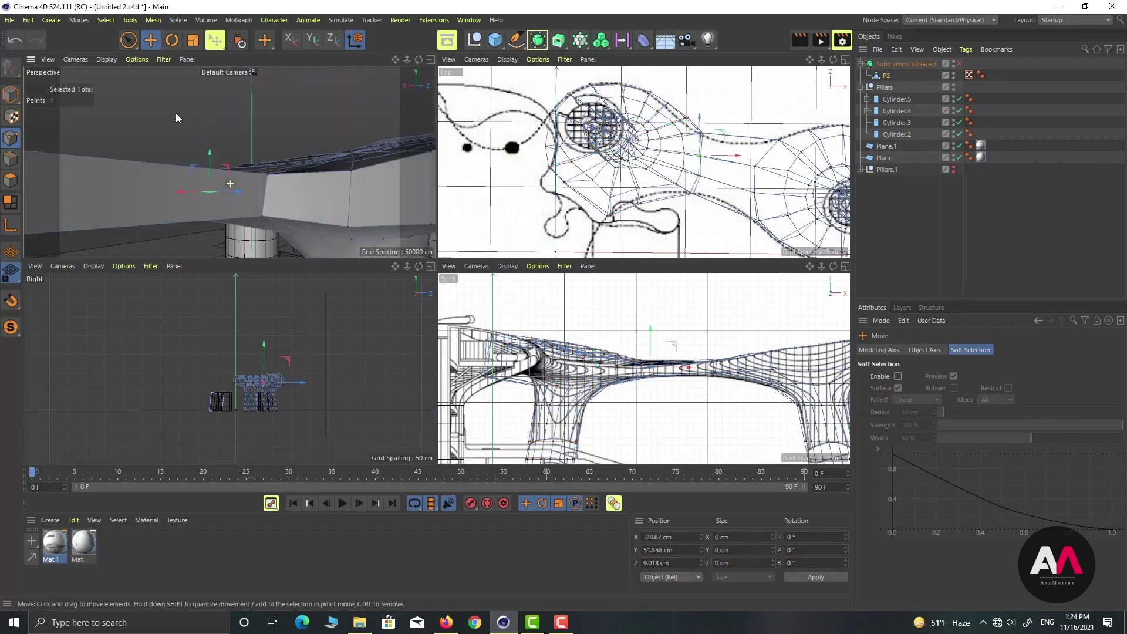
left_click(202, 231, "shift")
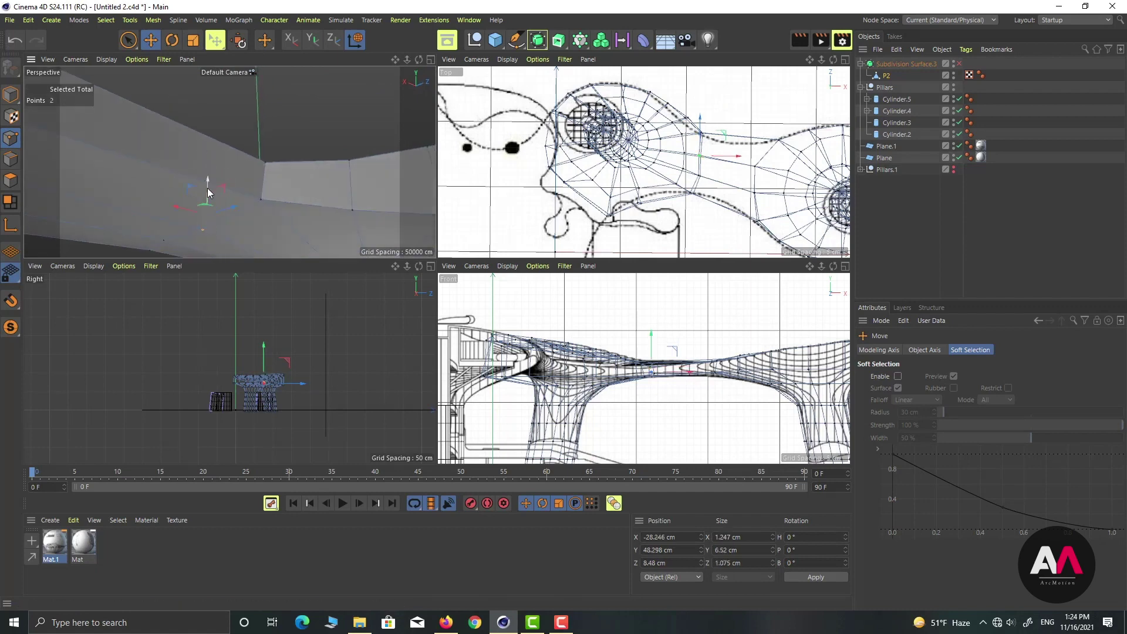
left_click_drag(206, 186, 206, 183)
Step: Examine the left-hand cap's surface and the point layout around its centre from several angles
left_click_drag(157, 129, 307, 107, "alt")
left_click_drag(178, 179, 196, 238, "alt")
scroll(176, 176, "down", 6)
scroll(156, 120, "up", 6)
middle_click_drag(156, 121, 194, 176, "alt")
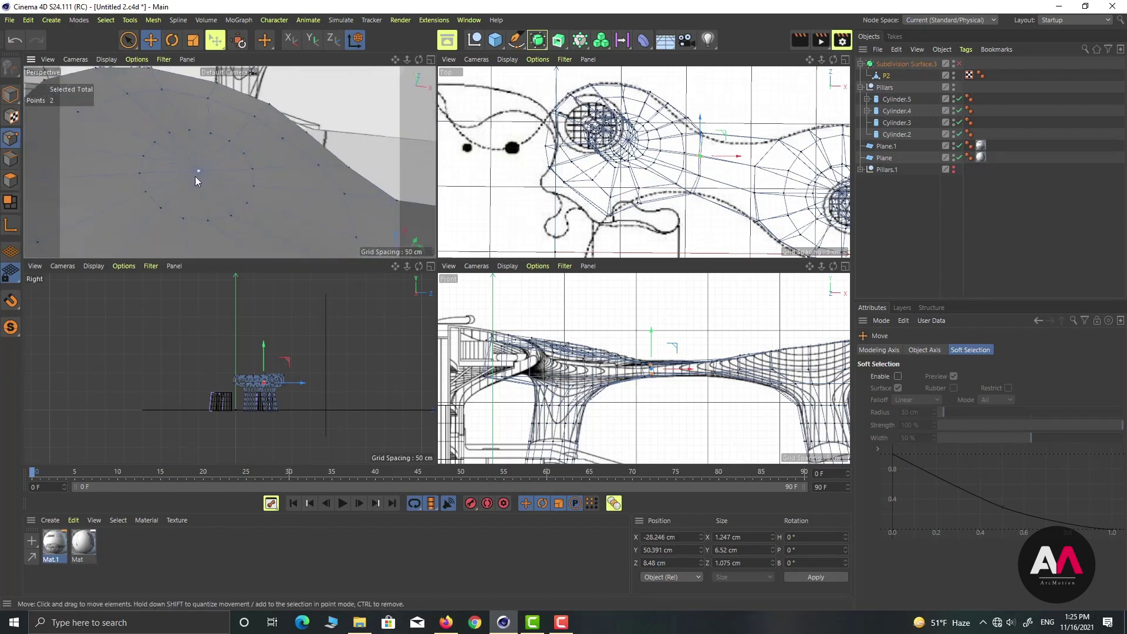
mouse_move(195, 176)
left_mouse_down("alt")
mouse_move(164, 155)
mouse_move(163, 191)
mouse_move(217, 174)
mouse_move(113, 123)
mouse_move(124, 156)
mouse_move(188, 169)
left_mouse_up("alt")
left_click_drag(177, 154, 131, 154, "alt")
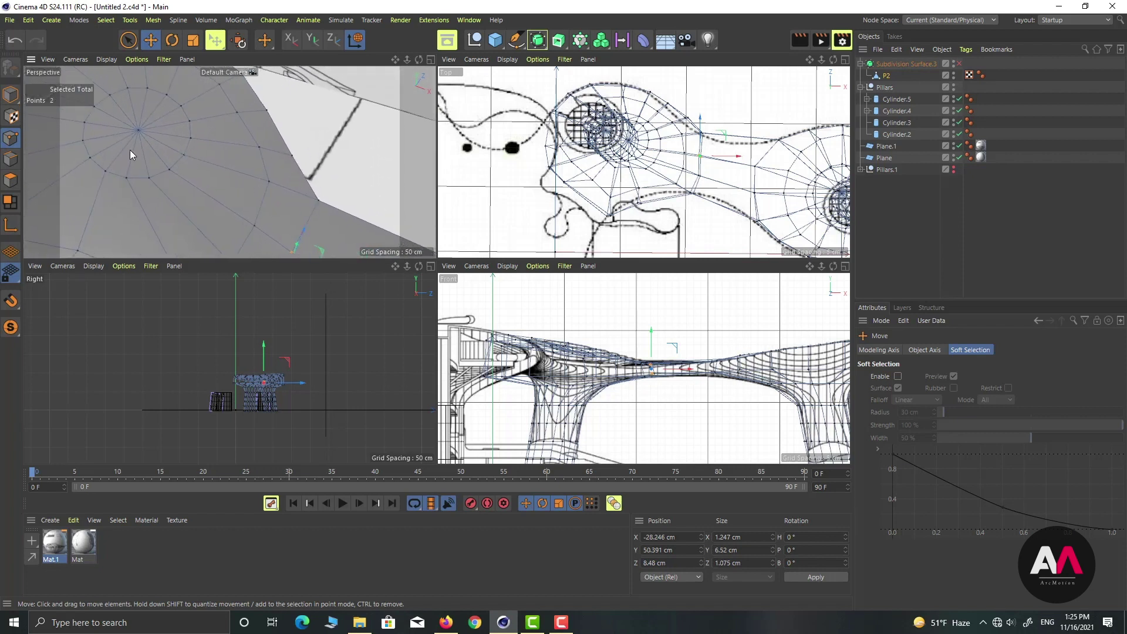
left_click_drag(223, 139, 151, 155, "alt")
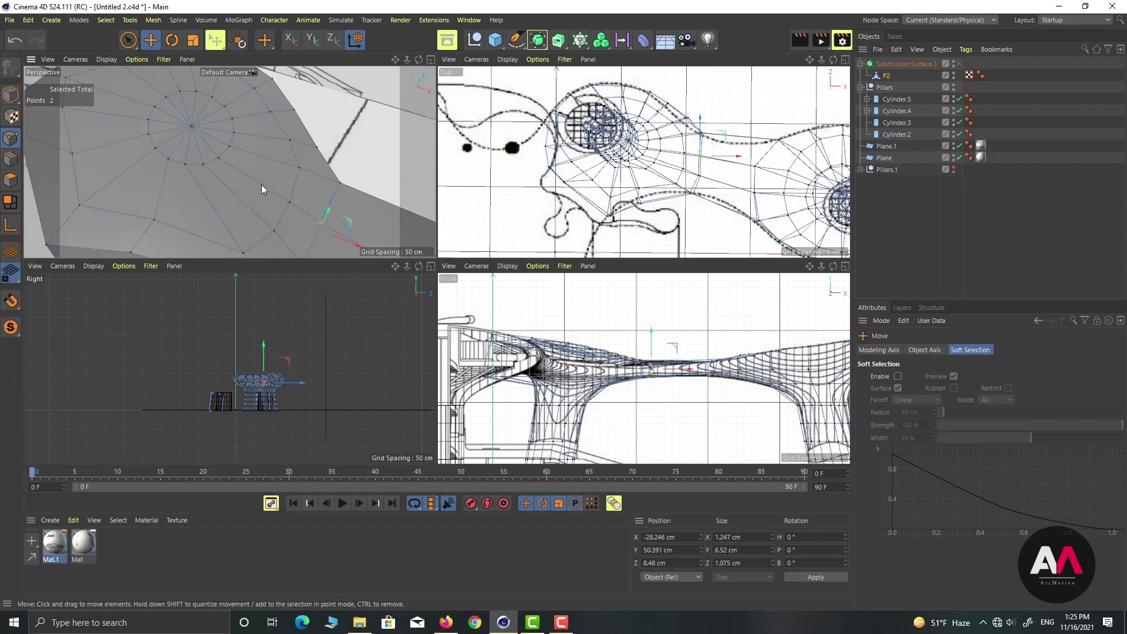
Step: Use the Slide tool to shift inner-ring points around the left-hand cap's centre along their edges
key("m")
key("Escape")
key("m")
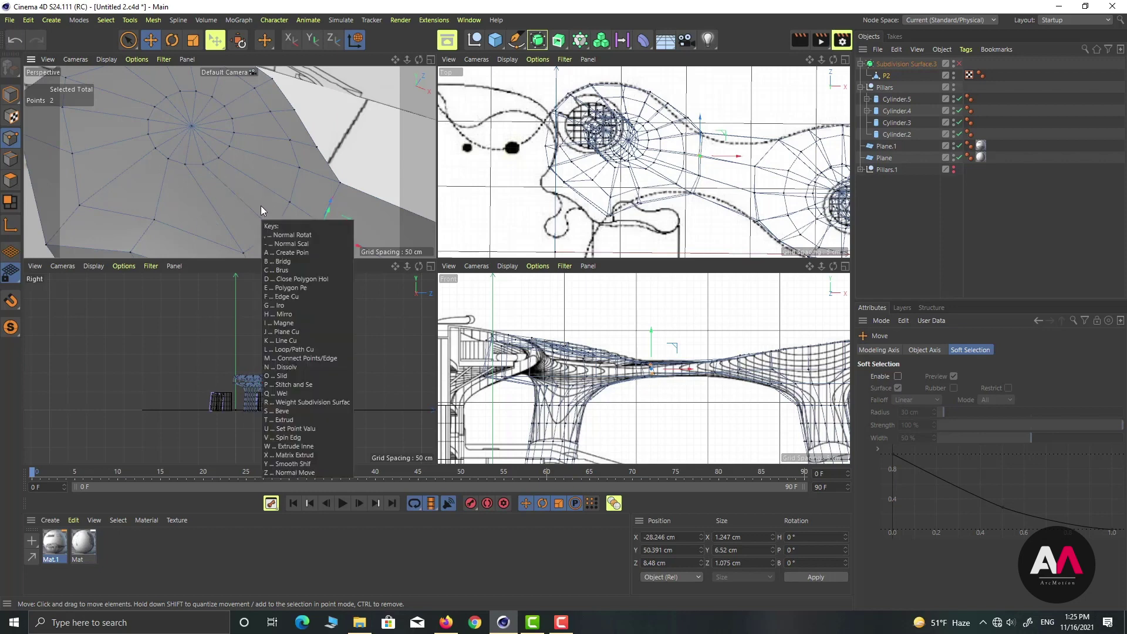
key("o")
mouse_move(222, 160)
left_mouse_down("alt")
mouse_move(167, 150)
mouse_move(263, 151)
mouse_move(233, 150)
left_mouse_up("alt")
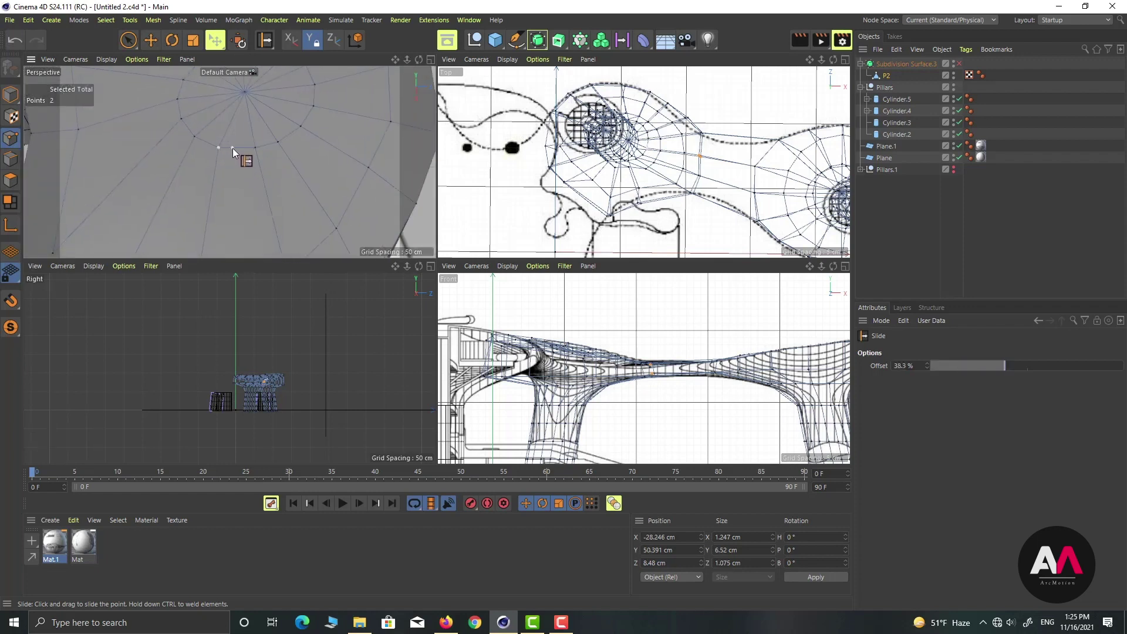
left_click_drag(289, 116, 206, 137, "alt")
left_click_drag(293, 143, 216, 129, "alt")
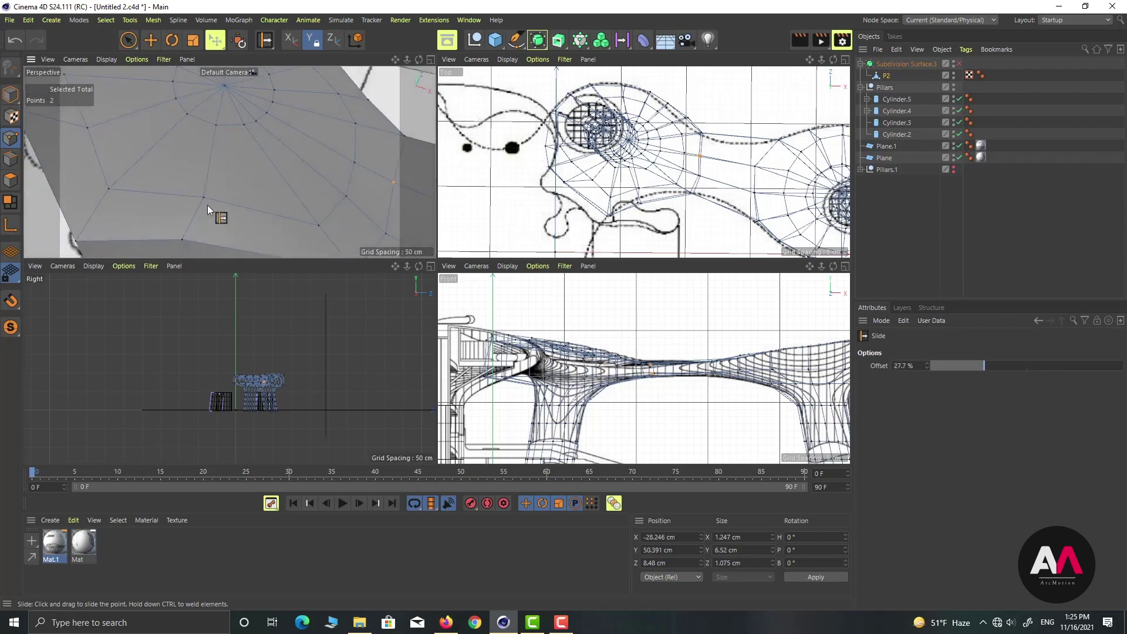
Step: Slide an outer-ring point on the cap's top about 14.6% and a lower rim point about 2.7% along their edges
left_click_drag(204, 198, 193, 197)
left_click_drag(213, 124, 237, 139)
scroll(232, 170, "down", 3)
scroll(234, 168, "up", 2)
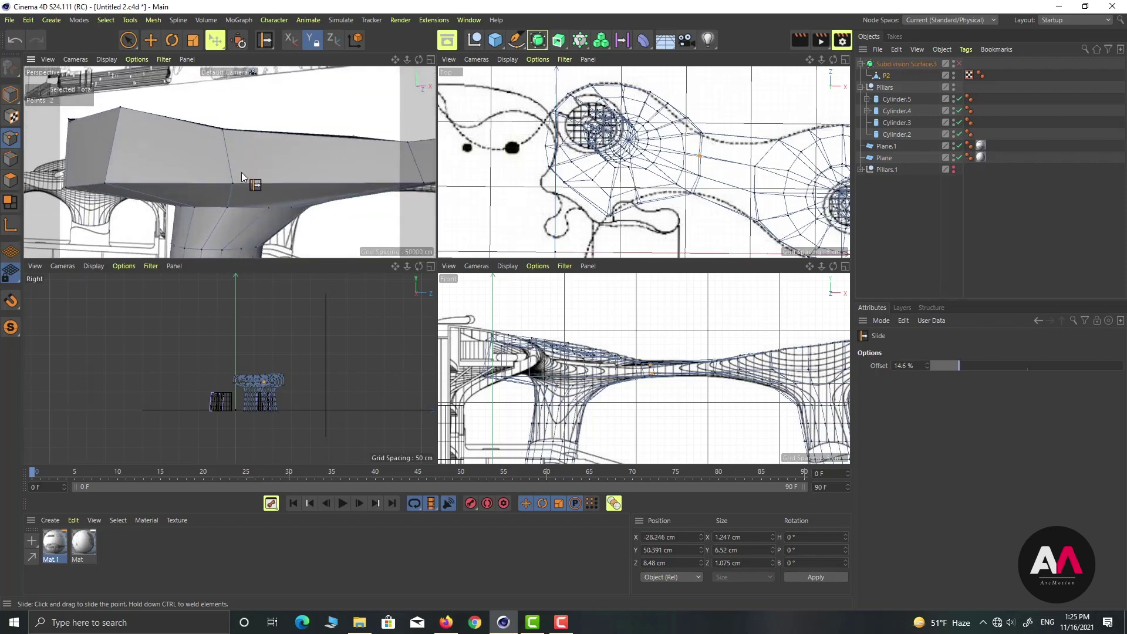
mouse_move(230, 183)
left_mouse_down()
mouse_move(192, 145)
mouse_move(155, 178)
mouse_move(269, 146)
mouse_move(252, 139)
mouse_move(238, 180)
left_mouse_up()
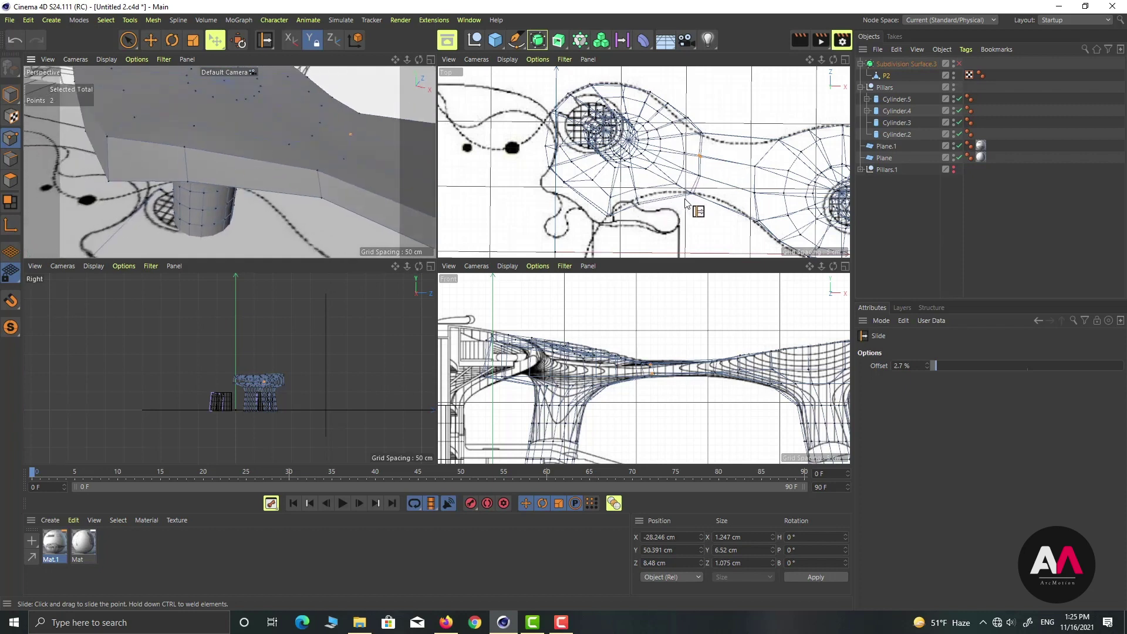
Step: Add a loop cut at 50% across the long front rim edge of the left-hand cap
left_click_drag(270, 139, 245, 125, "alt")
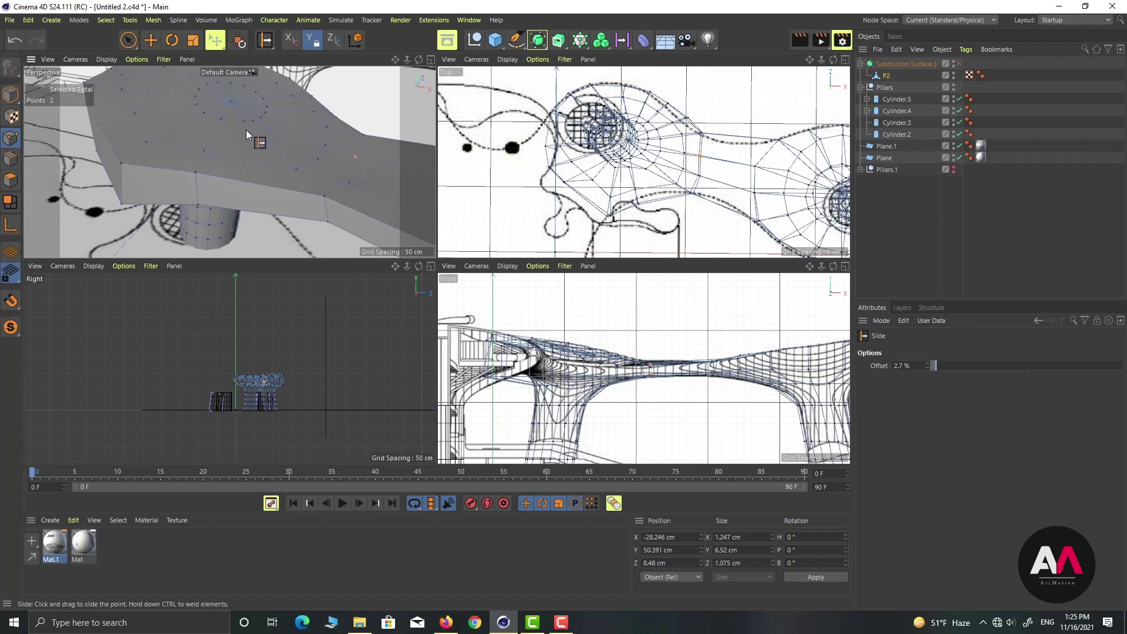
key("k")
key("l")
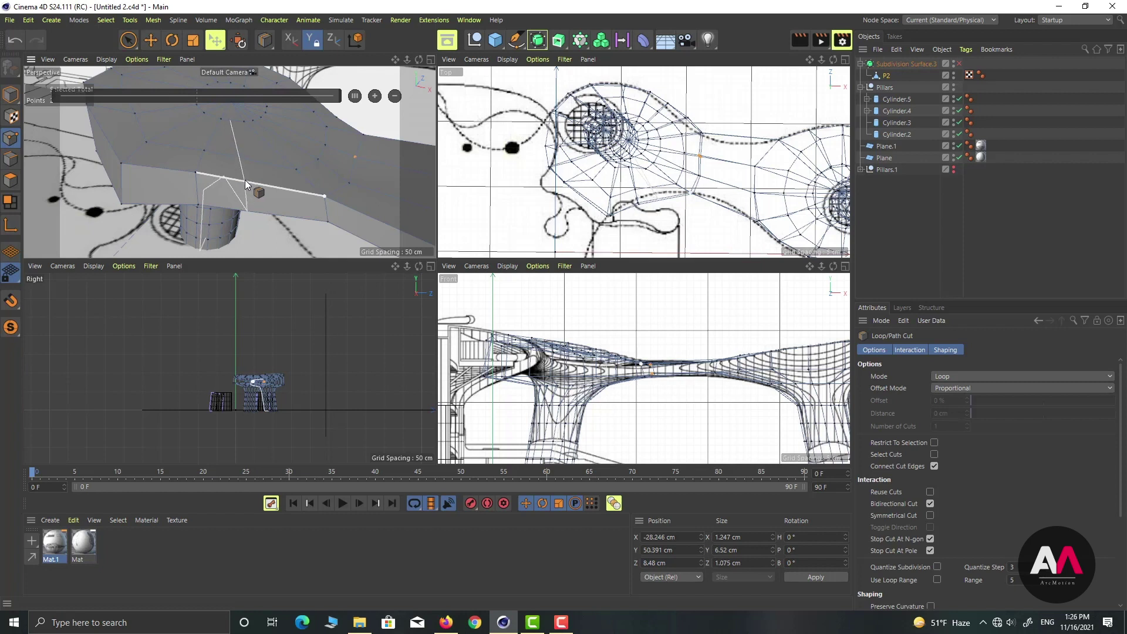
left_click(245, 179)
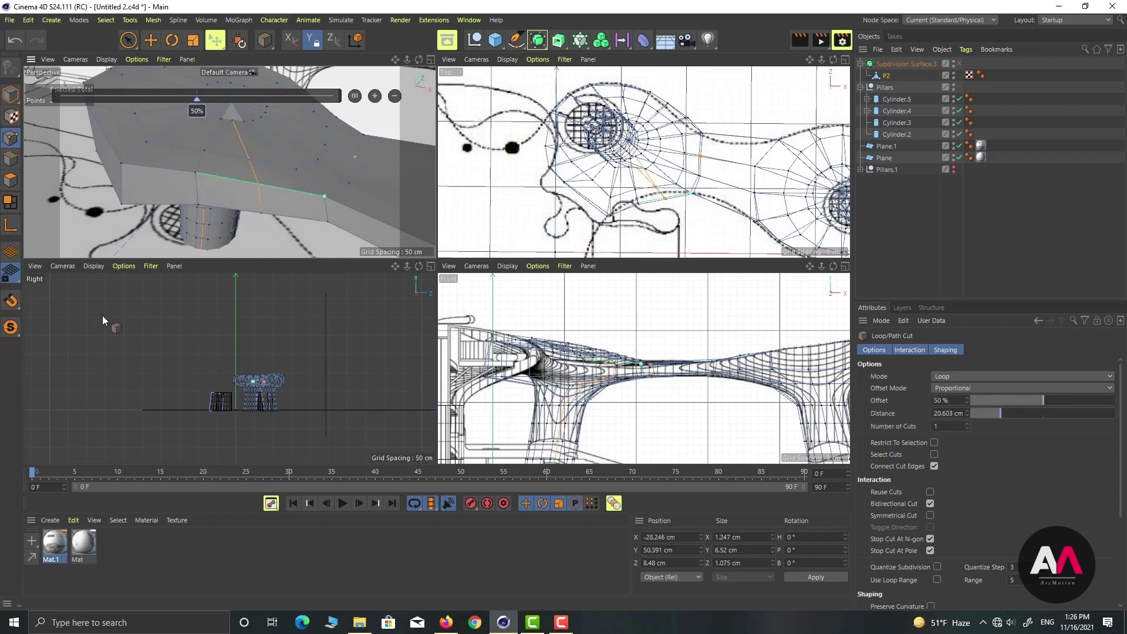
Step: Use Line Cut to connect the cap's centre point to its surrounding ring near the new loop, undoing one misplaced cut
key("k")
key("k")
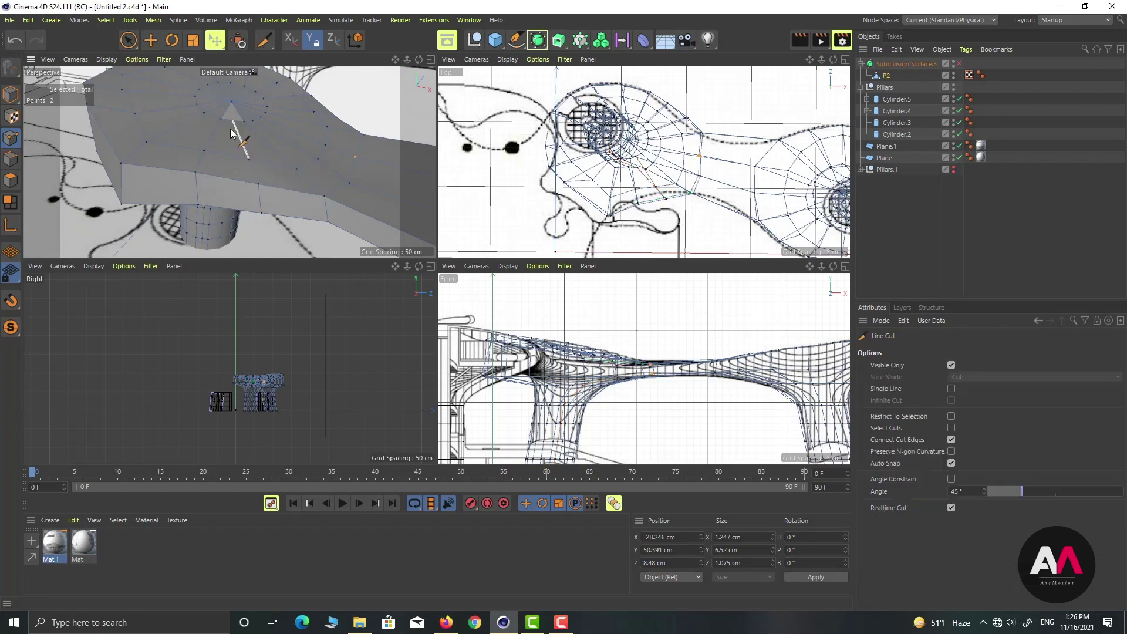
scroll(232, 99, "up", 5)
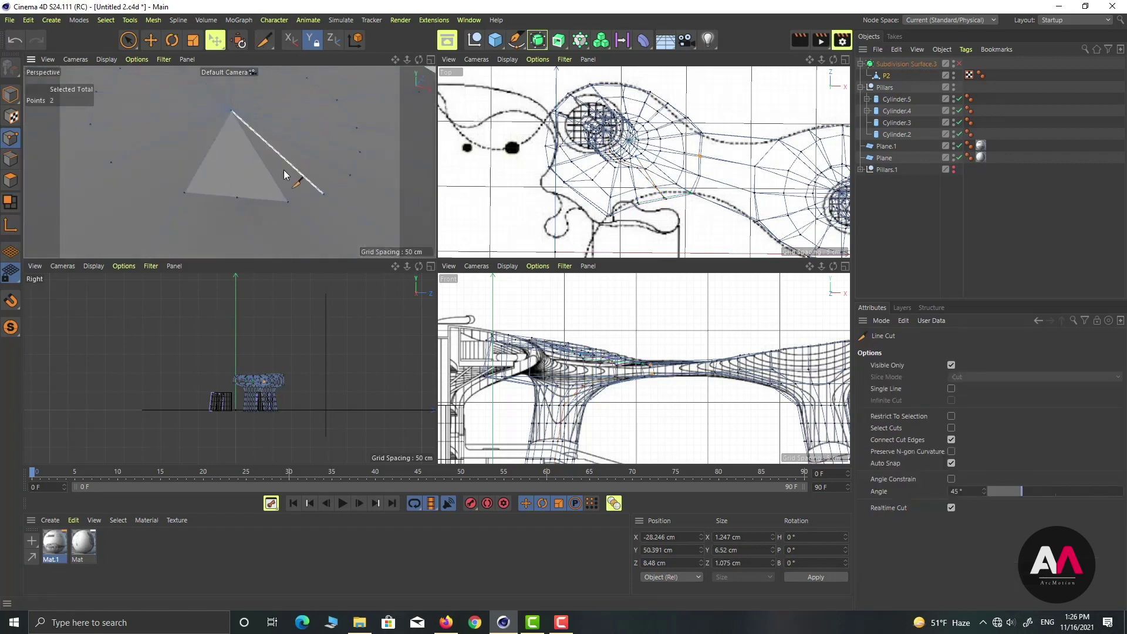
left_click_drag(258, 161, 161, 139, "alt")
left_click(12, 37)
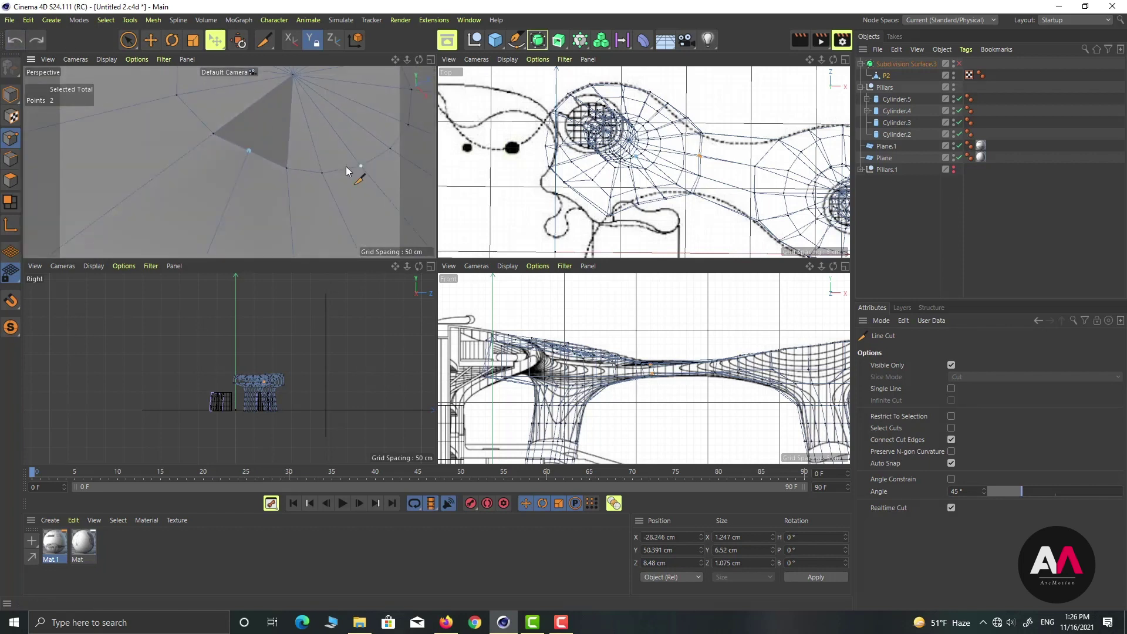
left_click(293, 75)
left_click(360, 165)
Step: Select the new vertical rim edge on the left-hand cap and move it towards the plan drawing's dashed outline
scroll(329, 123, "down", 10)
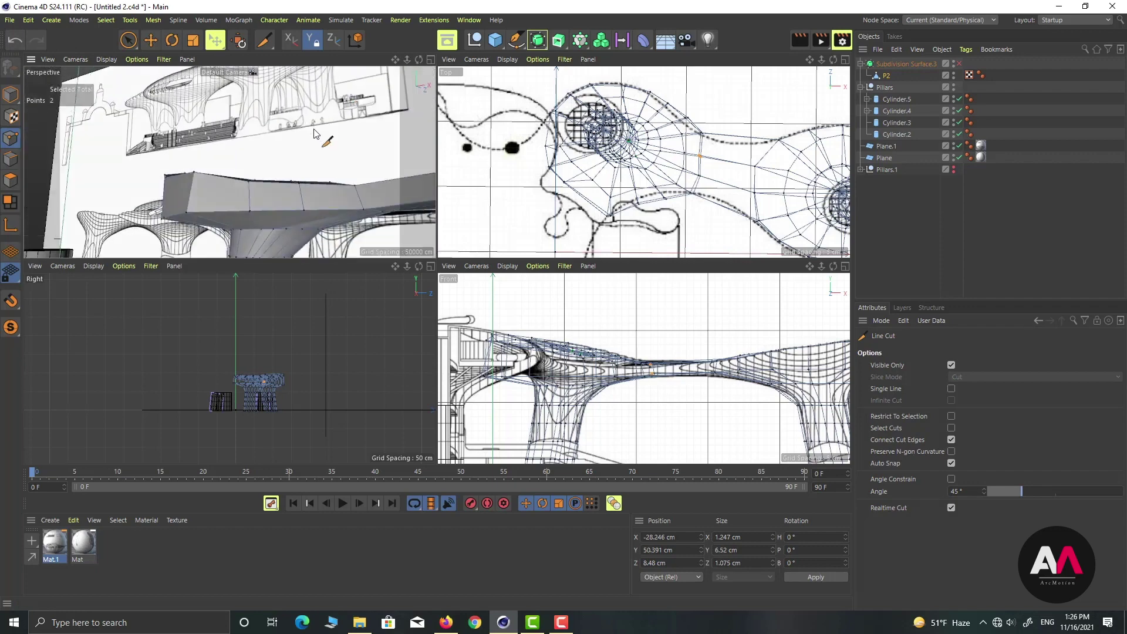
scroll(326, 152, "up", 4)
scroll(326, 152, "up", 8)
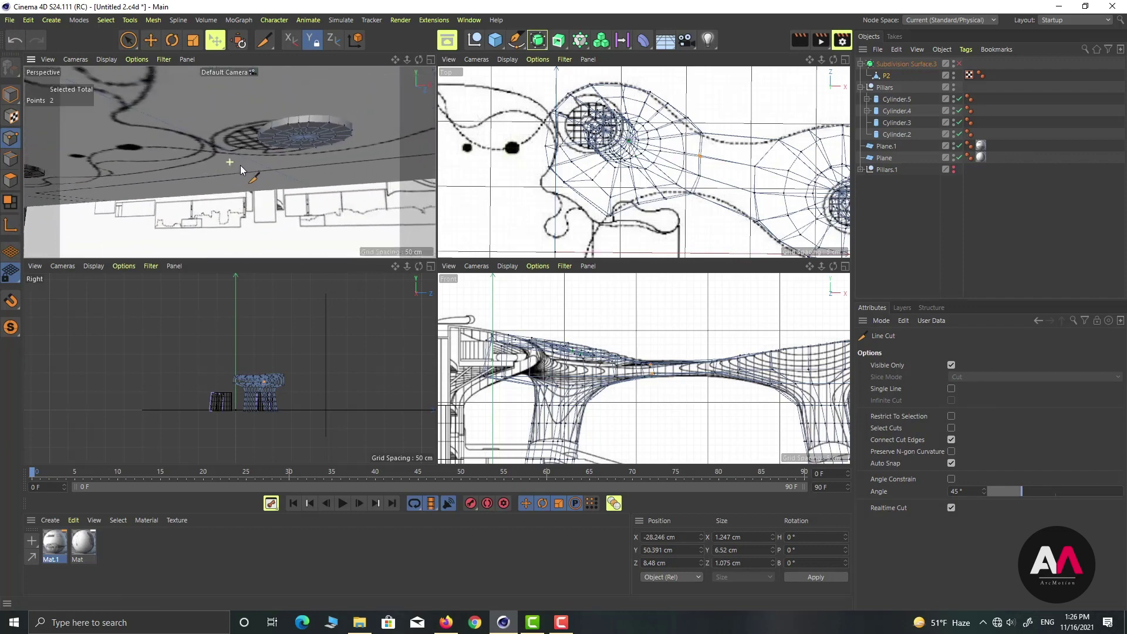
left_click_drag(269, 141, 269, 104, "alt")
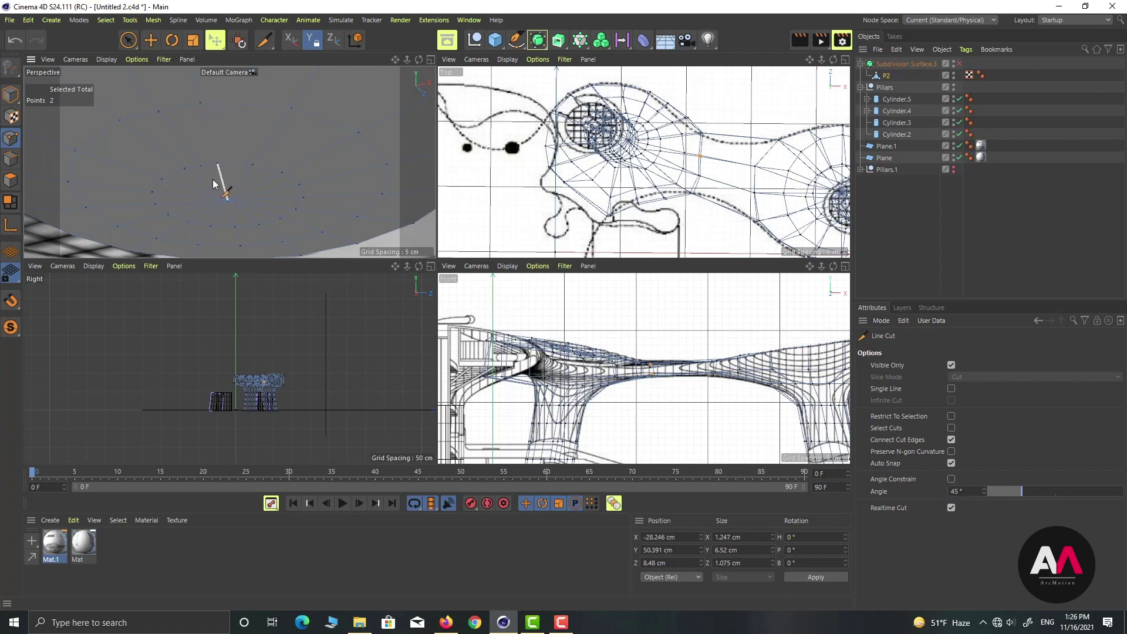
left_click_drag(219, 181, 263, 115, "alt")
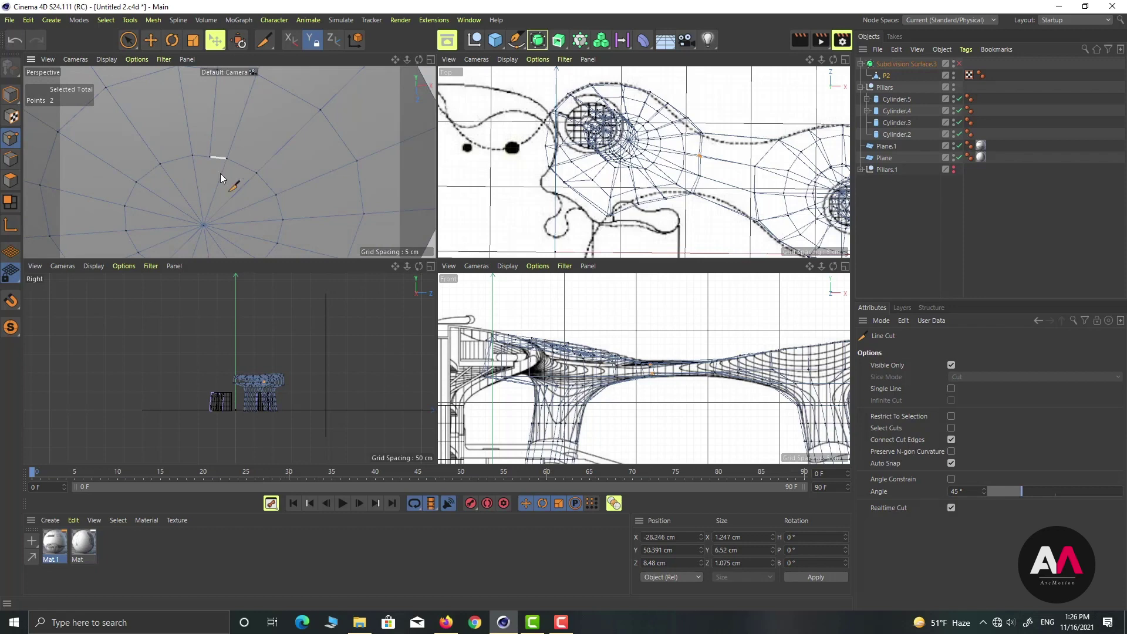
left_click_drag(255, 114, 213, 206, "alt")
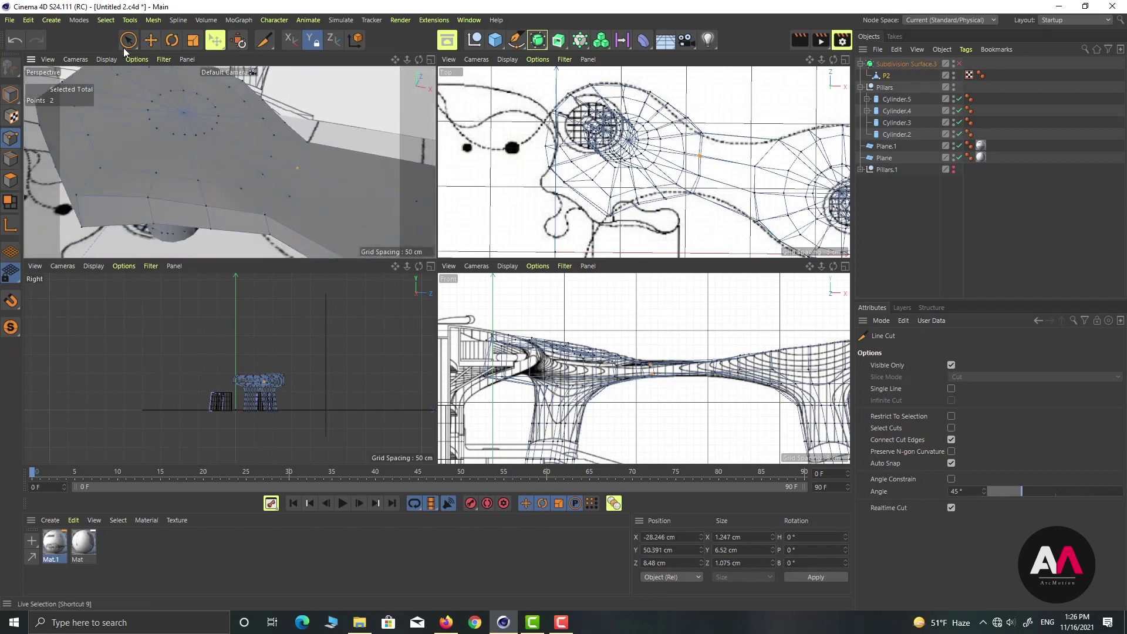
left_click(9, 160)
key("space")
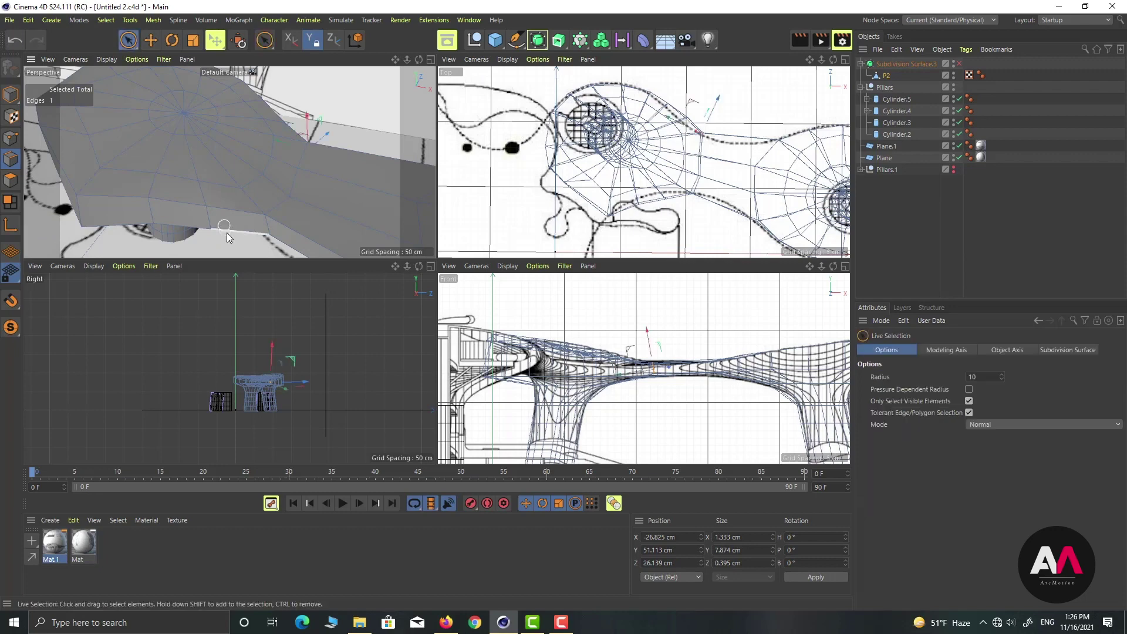
left_click(209, 217)
scroll(710, 202, "up", 5)
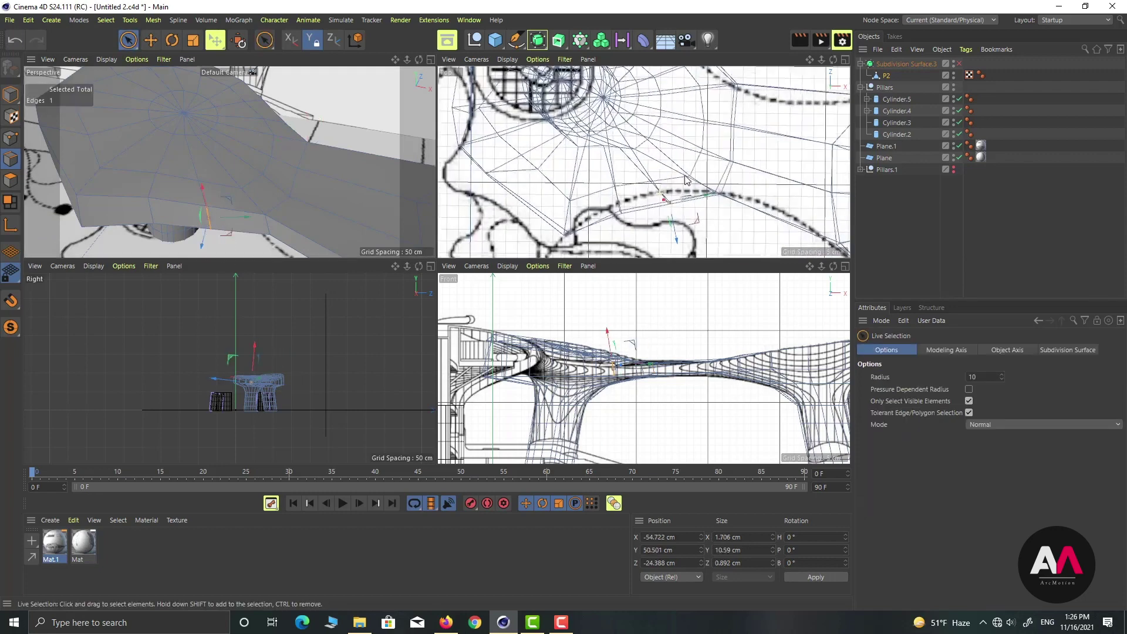
left_click_drag(701, 232, 686, 214)
Step: Select the cap-top point behind the moved rim edge and slide it about 21.7% inward towards the cap's centre
left_click(11, 138)
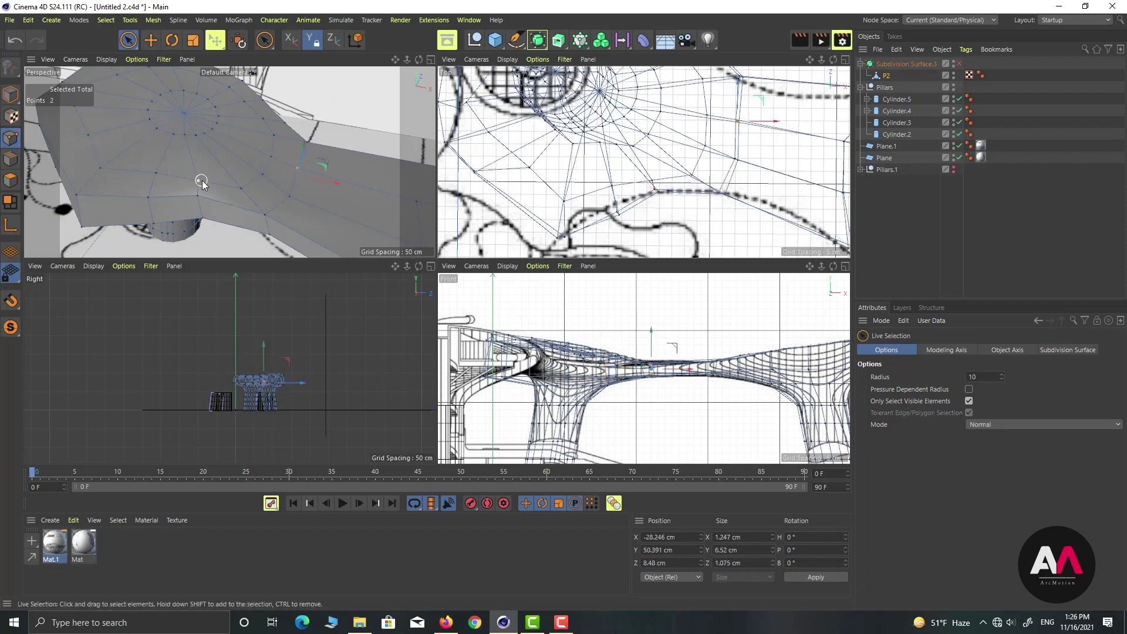
left_click(201, 184)
key("s")
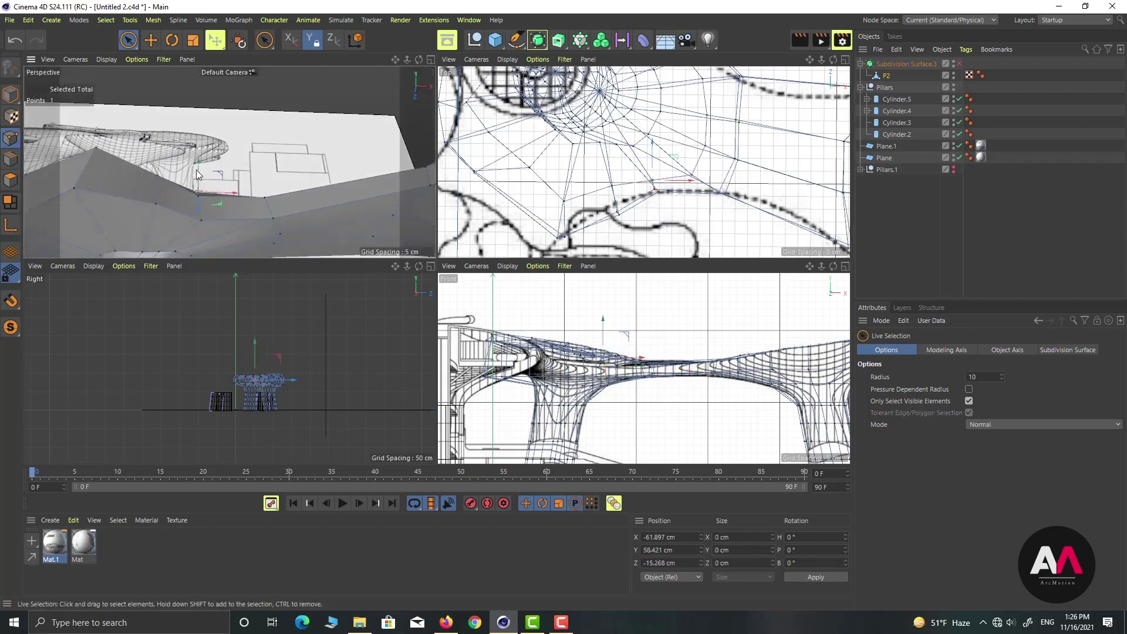
scroll(196, 174, "down", 3)
left_click_drag(199, 179, 227, 212, "alt")
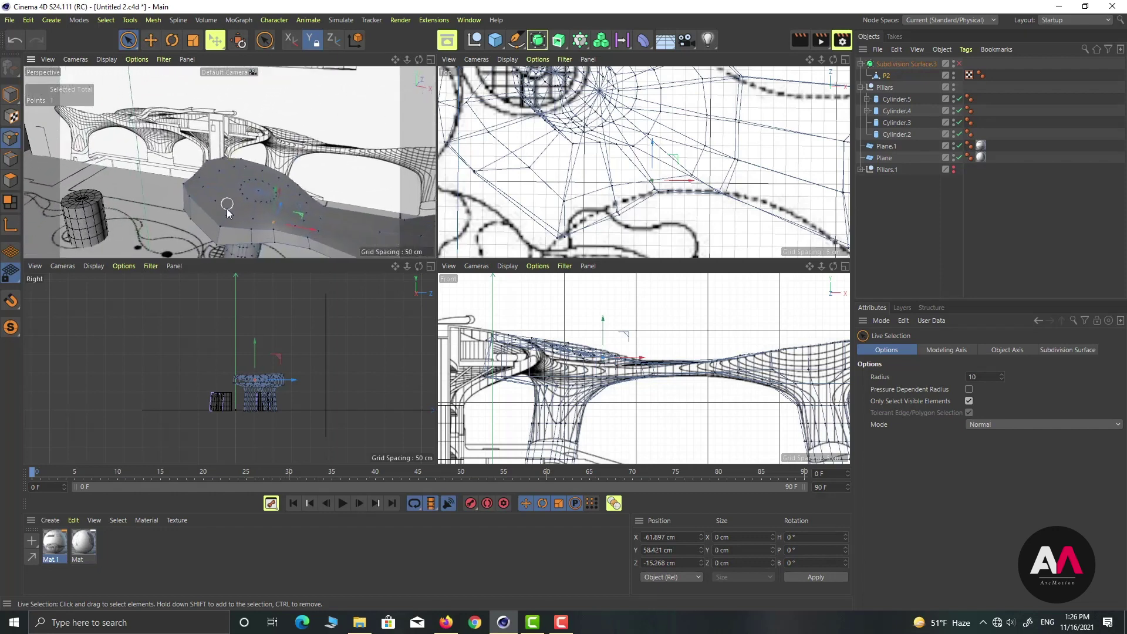
key("m")
key("o")
scroll(297, 194, "up", 3)
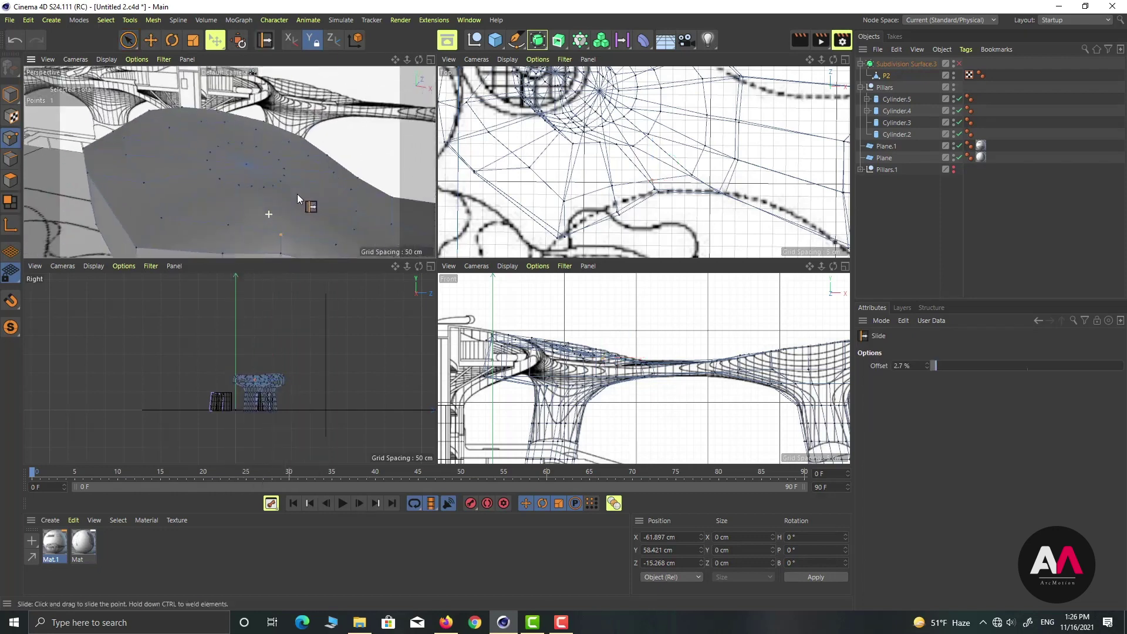
left_click_drag(279, 231, 277, 220)
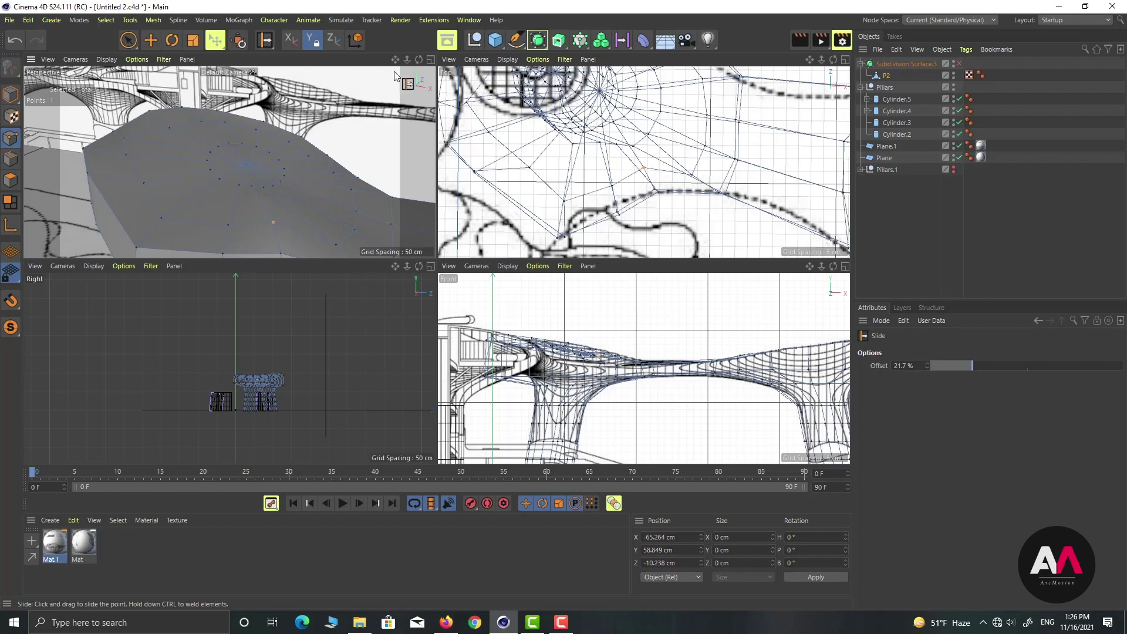
Step: Slide the cap-top points behind the left-hand cap's outer rim inward, by about 9.9% and 7.3%
middle_click(284, 166)
left_click_drag(284, 166, 406, 321, "alt")
left_click_drag(458, 347, 494, 246)
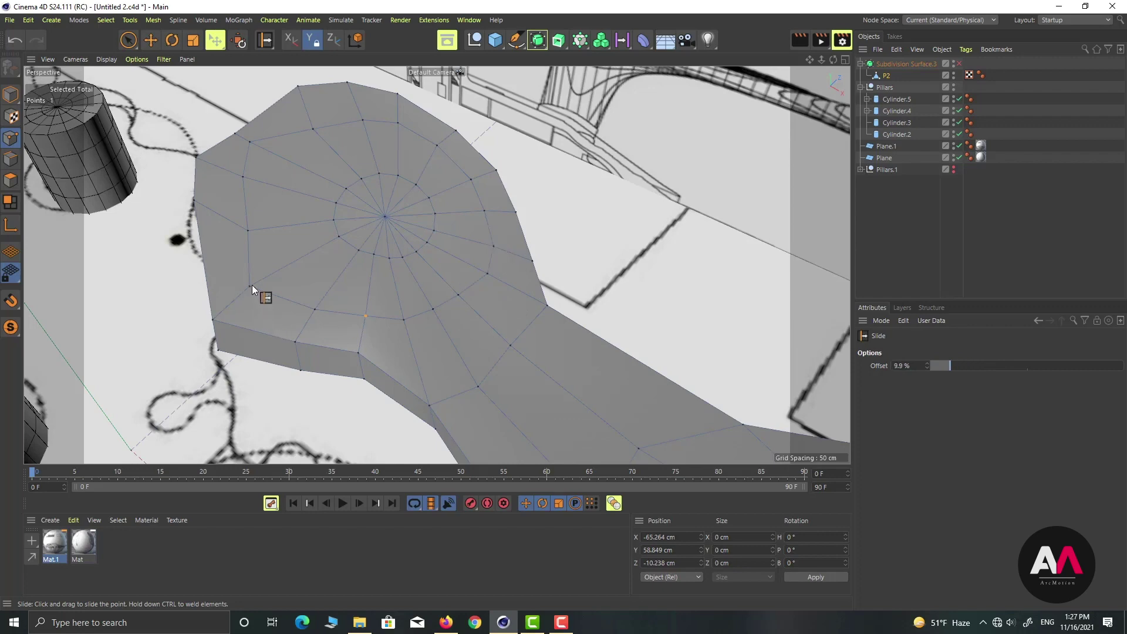
left_click_drag(252, 286, 270, 276)
left_click_drag(248, 230, 188, 344)
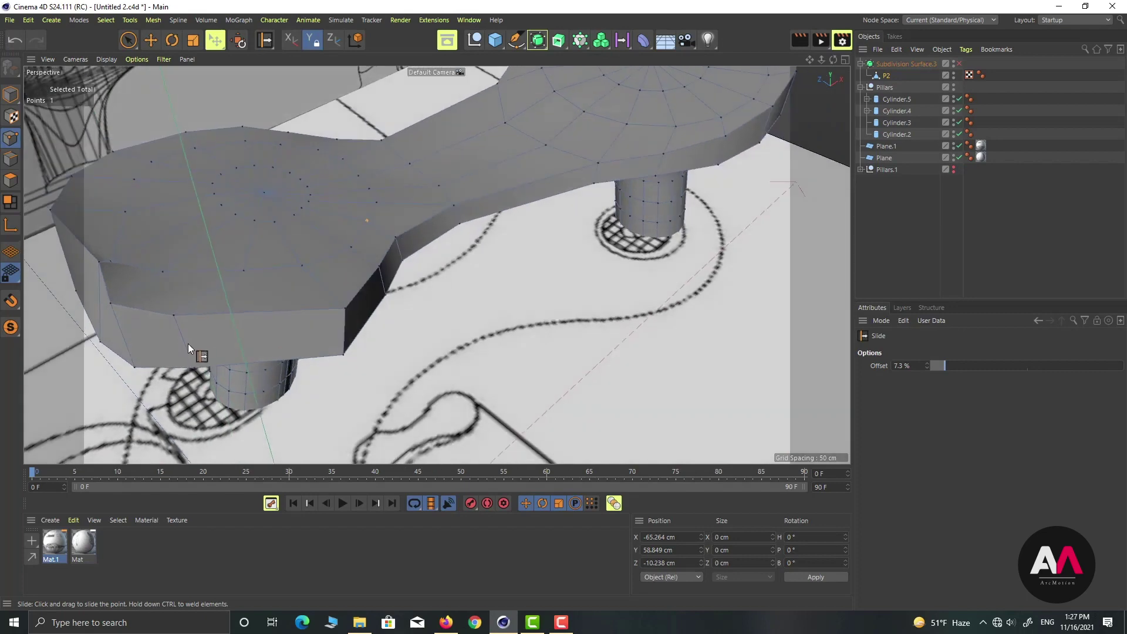
Step: Slide the upper rim point at the left-hand cap's outer end down about 11.7%, undoing the previous slide of that point
right_click_drag(188, 343, 175, 332, "alt")
left_click_drag(185, 306, 282, 293)
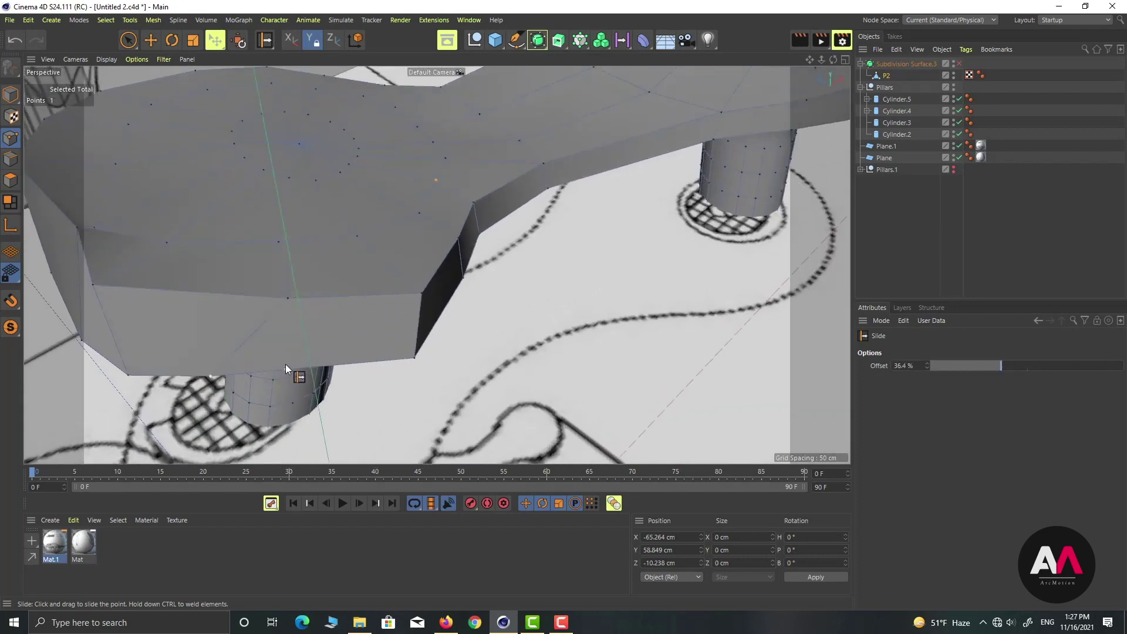
left_click_drag(284, 363, 374, 303)
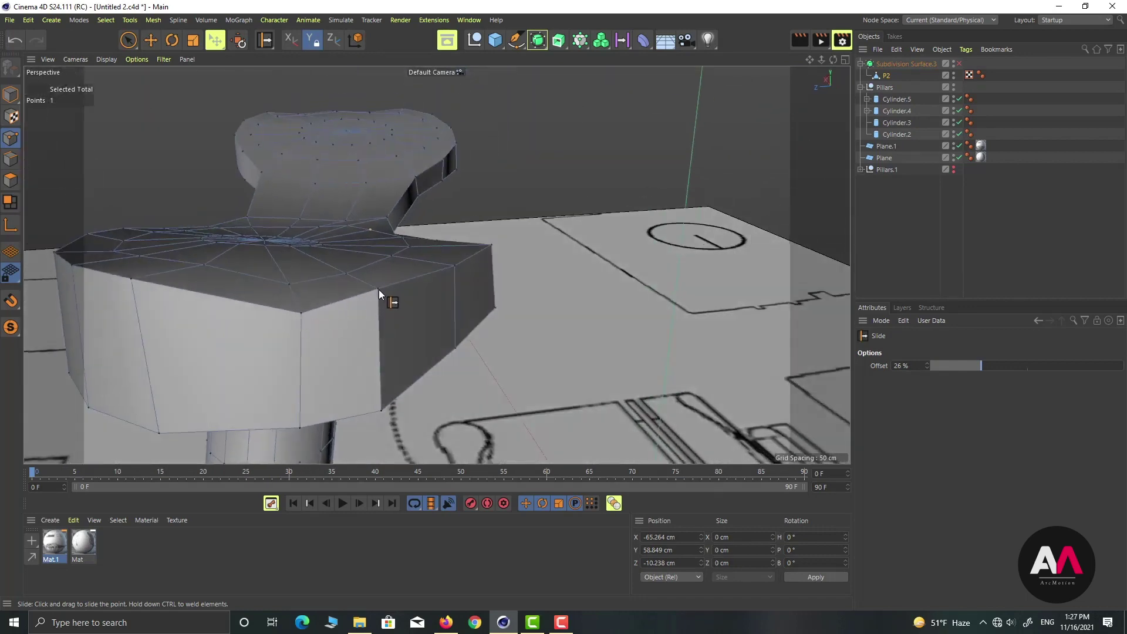
left_click(14, 39)
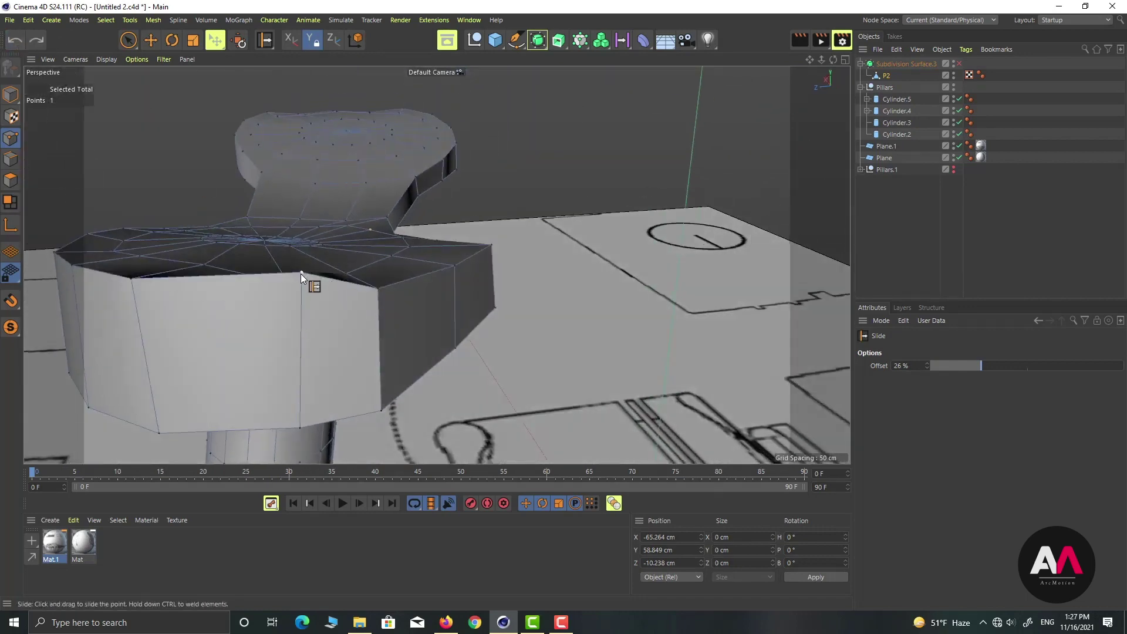
left_click_drag(301, 273, 350, 335)
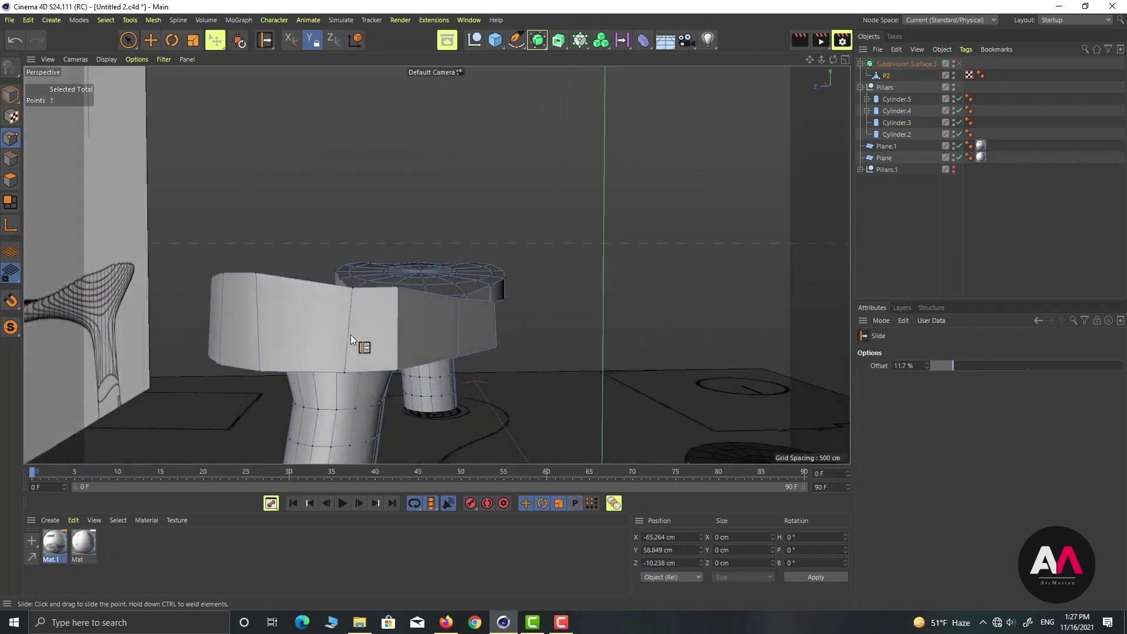
key("u")
key("l")
left_click(290, 370)
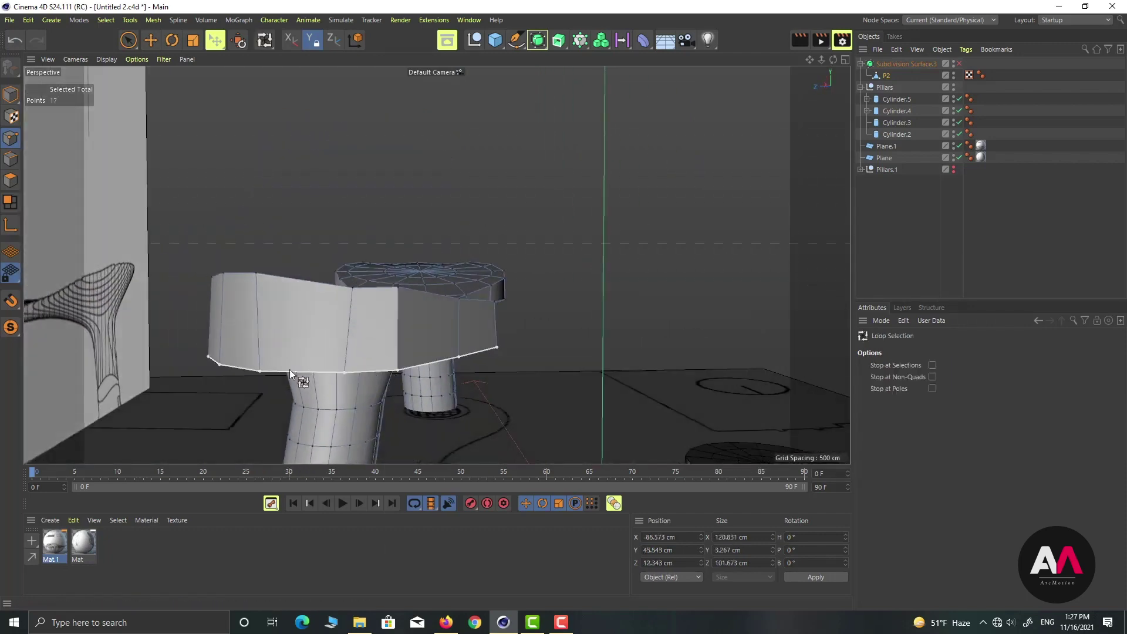
left_click_drag(322, 324, 425, 317, "alt")
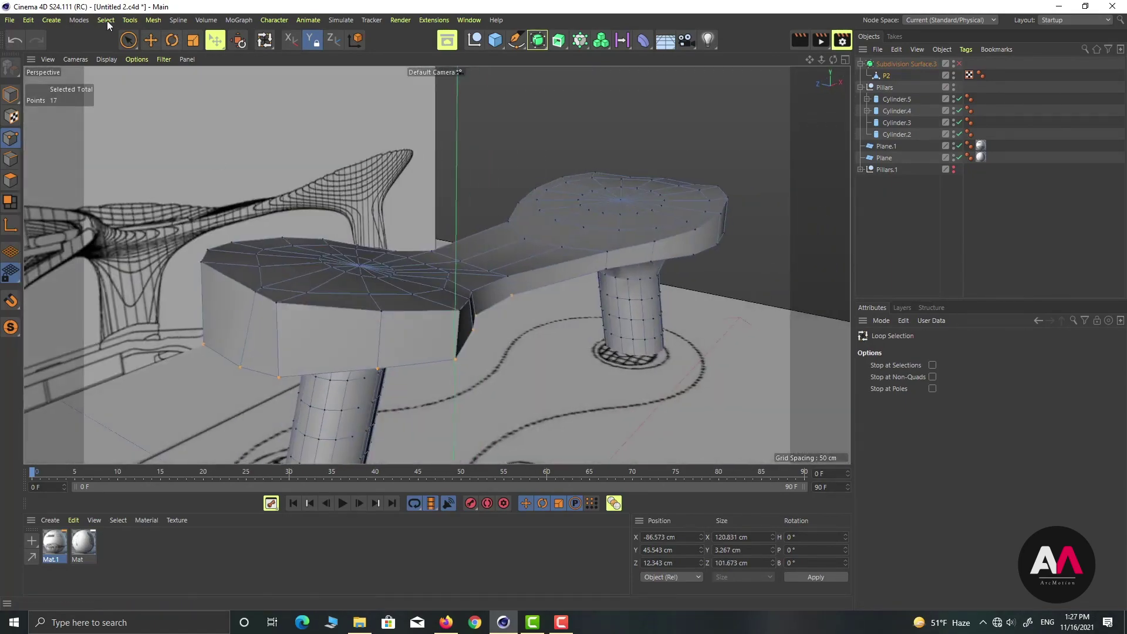
Step: Select nine lower rim points around the left-hand cap's outer end, raise them to about Y 58.5 cm and tilt them with Rotate
left_click(128, 40)
mouse_move(455, 368)
left_mouse_down("alt")
mouse_move(429, 333)
mouse_move(383, 333)
mouse_move(450, 362)
left_mouse_up("alt")
left_click(452, 358)
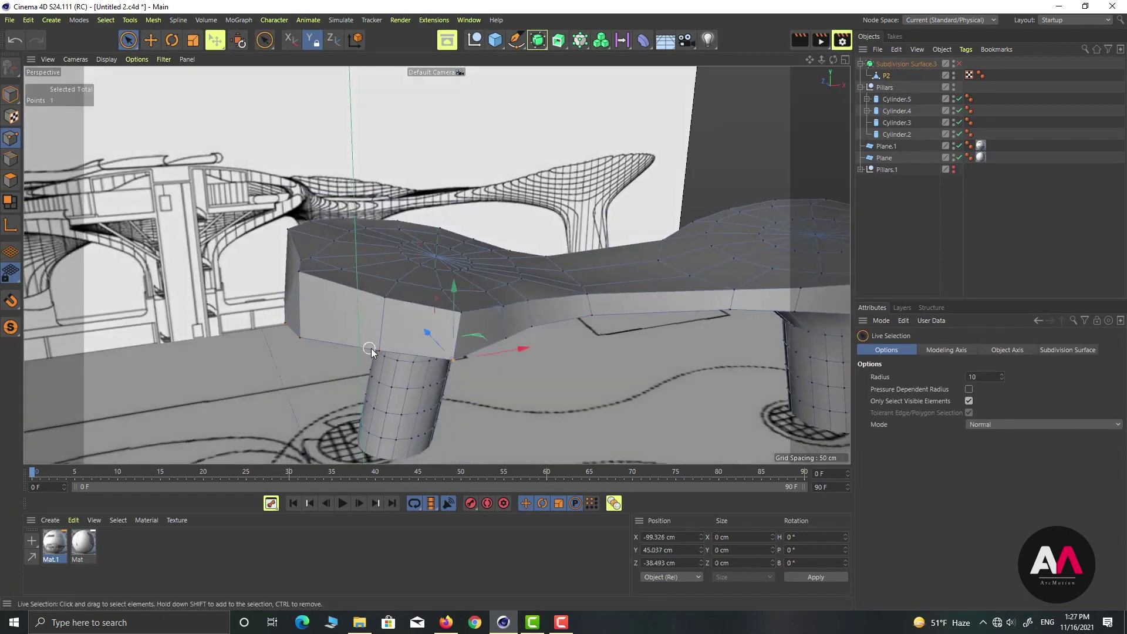
left_click(335, 345)
left_click_drag(332, 360, 368, 381, "alt")
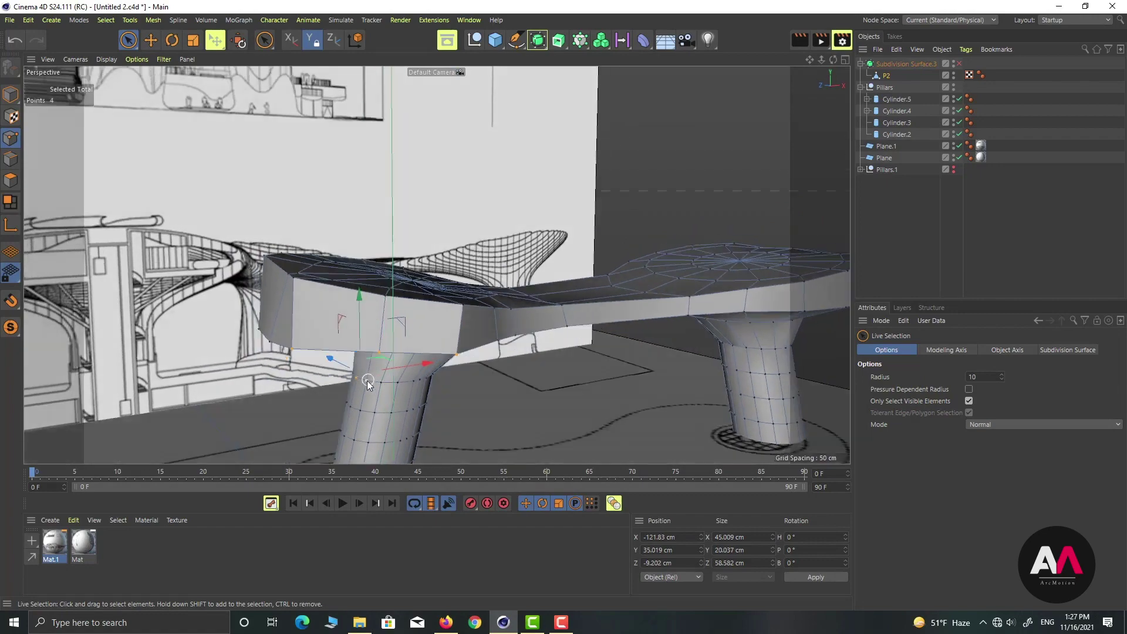
left_click_drag(305, 396, 235, 333, "alt")
left_click(180, 355, "shift")
left_click_drag(145, 339, 462, 336, "alt")
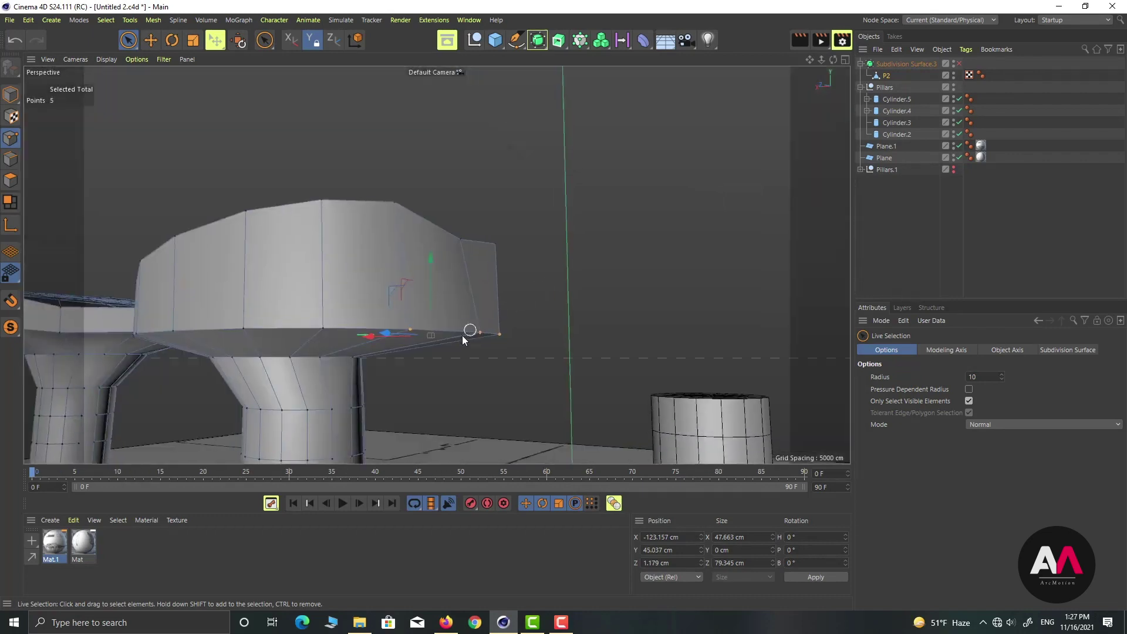
left_click(244, 329, "shift")
left_click(176, 329, "shift")
left_click_drag(178, 329, 561, 287, "alt")
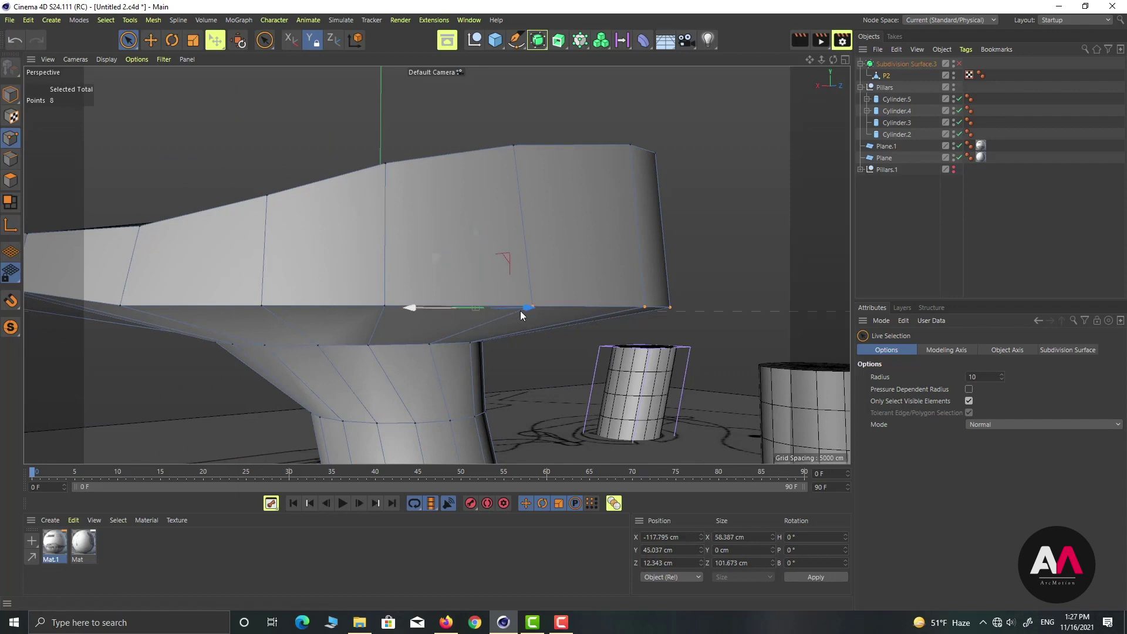
left_click(382, 306, "shift")
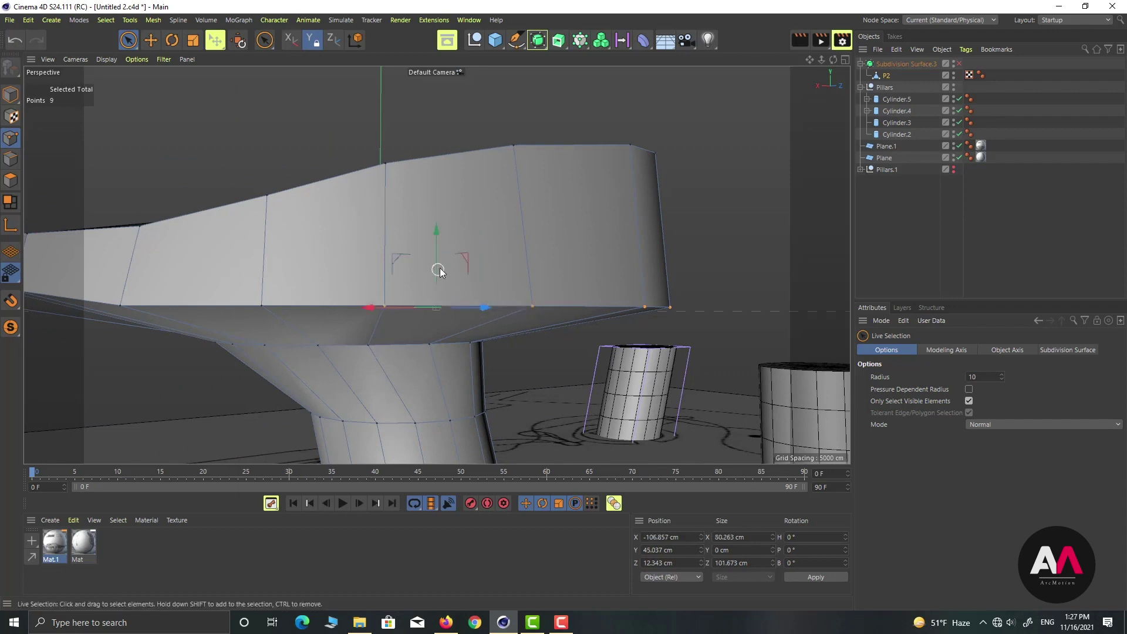
left_click_drag(439, 253, 398, 226)
key("r")
Step: Slide the next two lower rim points towards the bridge upward, by about 45.7% and 41.3%
key("m")
key("o")
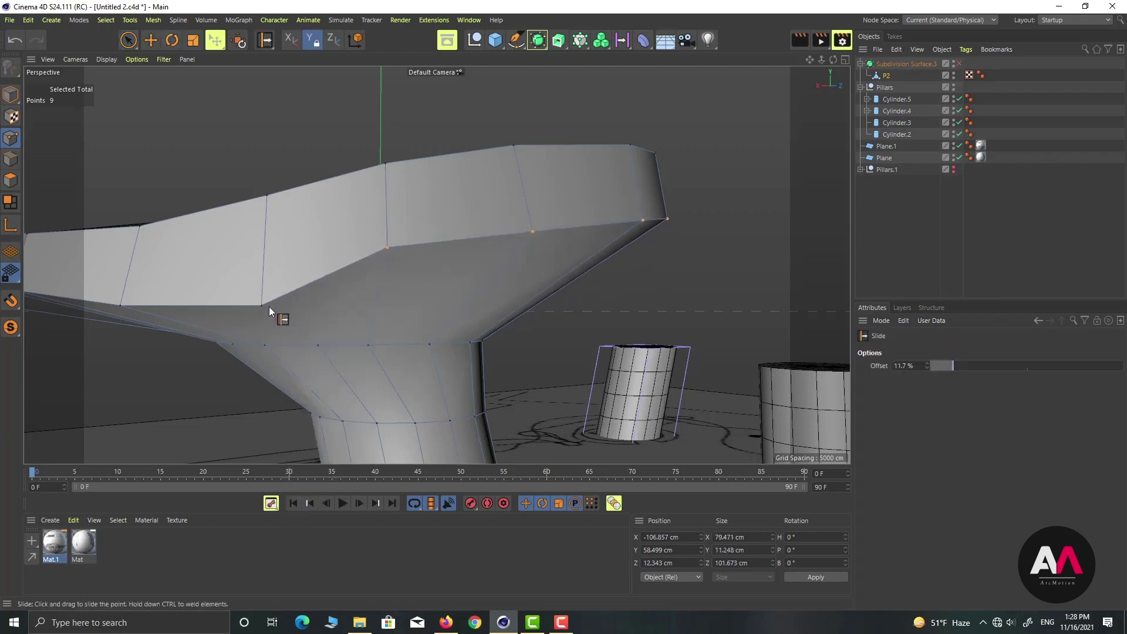
left_click_drag(260, 304, 265, 253)
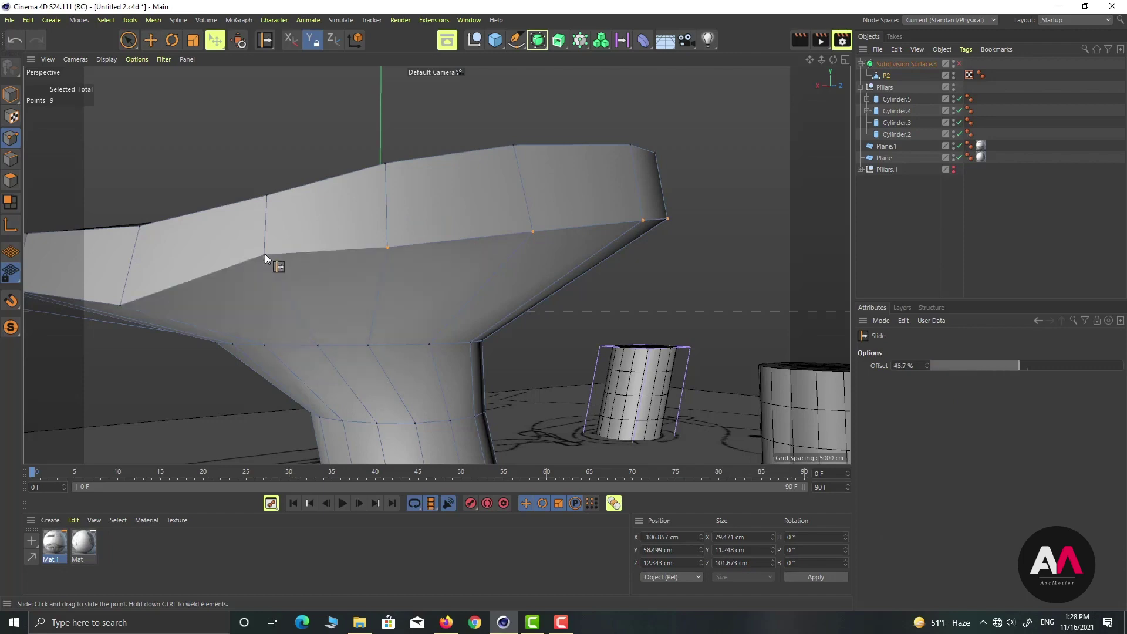
left_click_drag(121, 304, 138, 289)
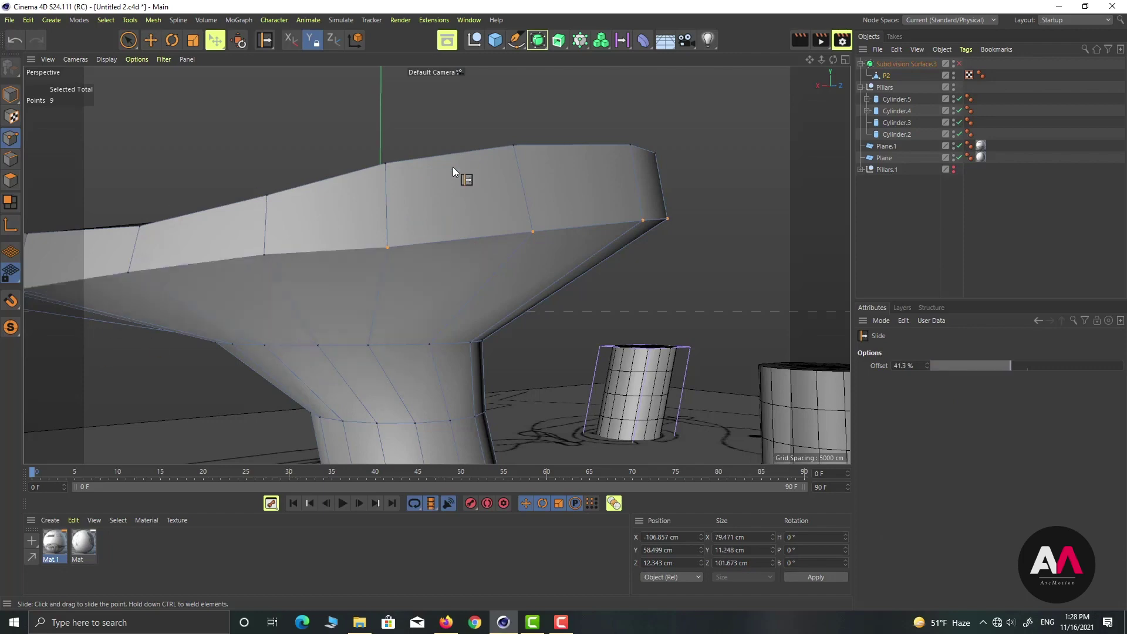
Step: Slide the lower rim at the left-hand cap's outer end upward about 21.8% to thin the edge
left_click_drag(453, 166, 403, 259, "alt")
scroll(341, 254, "down", 3)
scroll(565, 154, "up", 3)
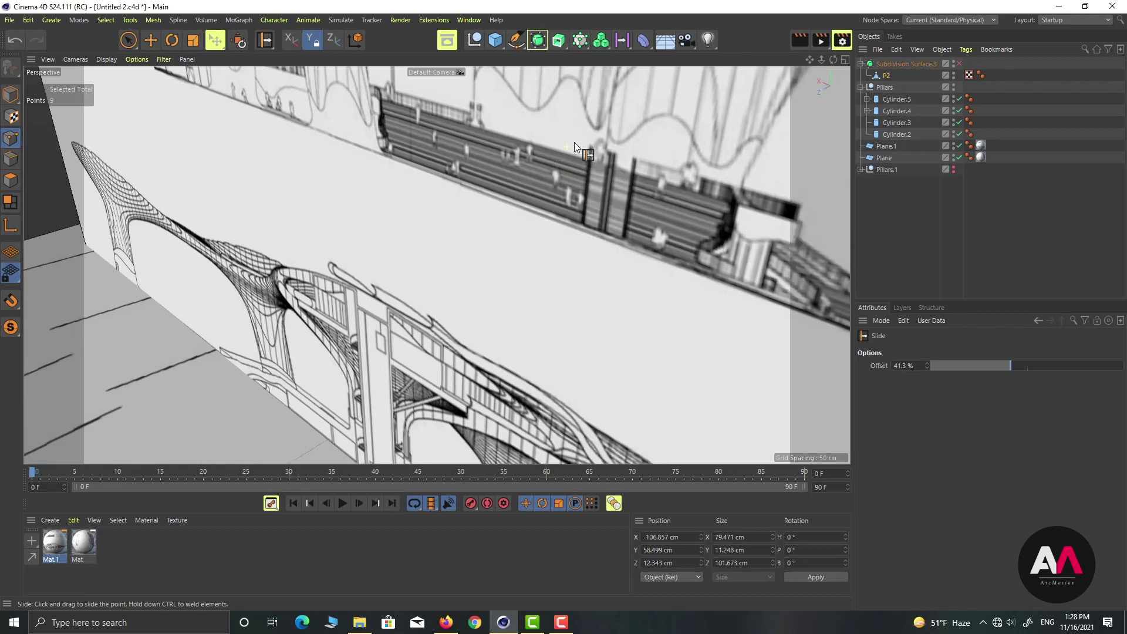
scroll(552, 192, "up", 3)
scroll(706, 201, "down", 8)
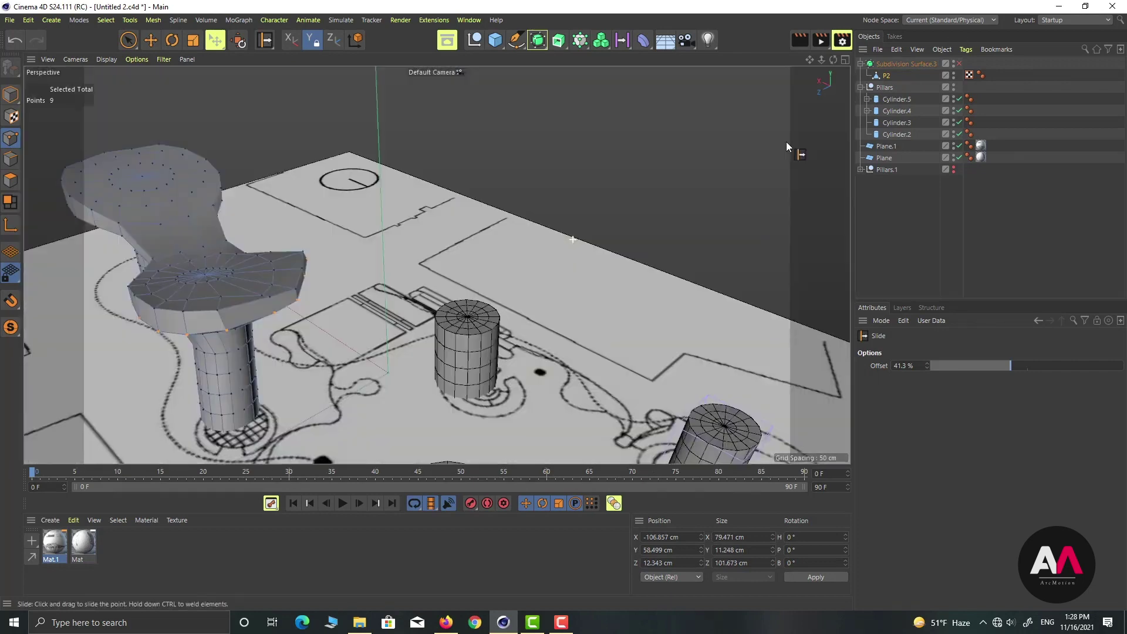
right_click_drag(212, 309, 221, 300, "alt")
left_click_drag(207, 334, 165, 317, "alt")
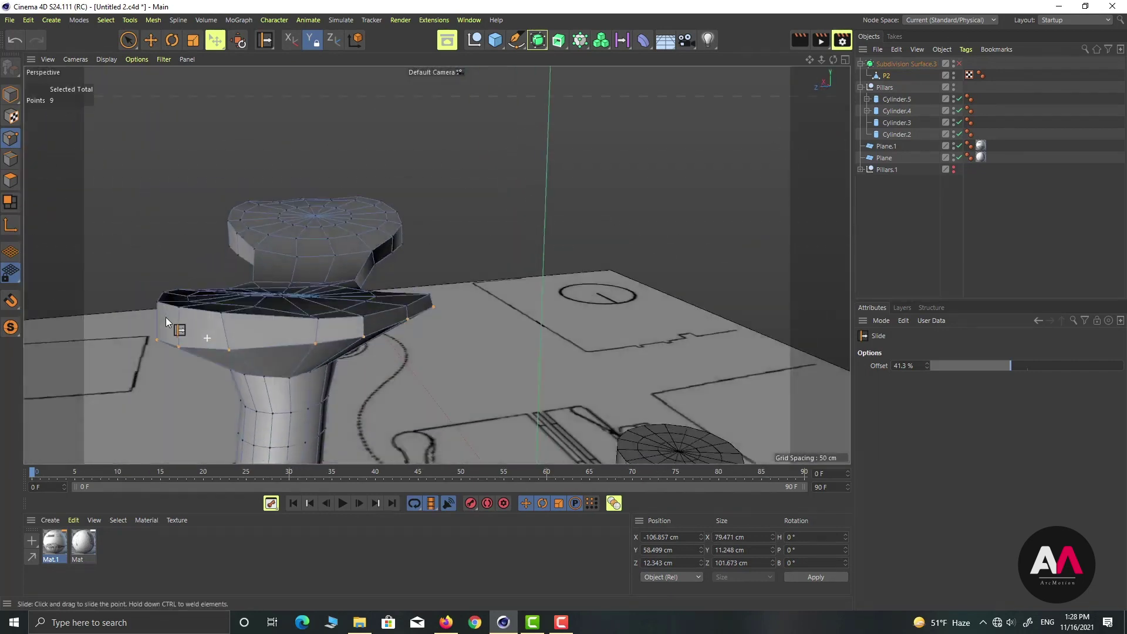
right_click_drag(218, 335, 424, 349, "alt")
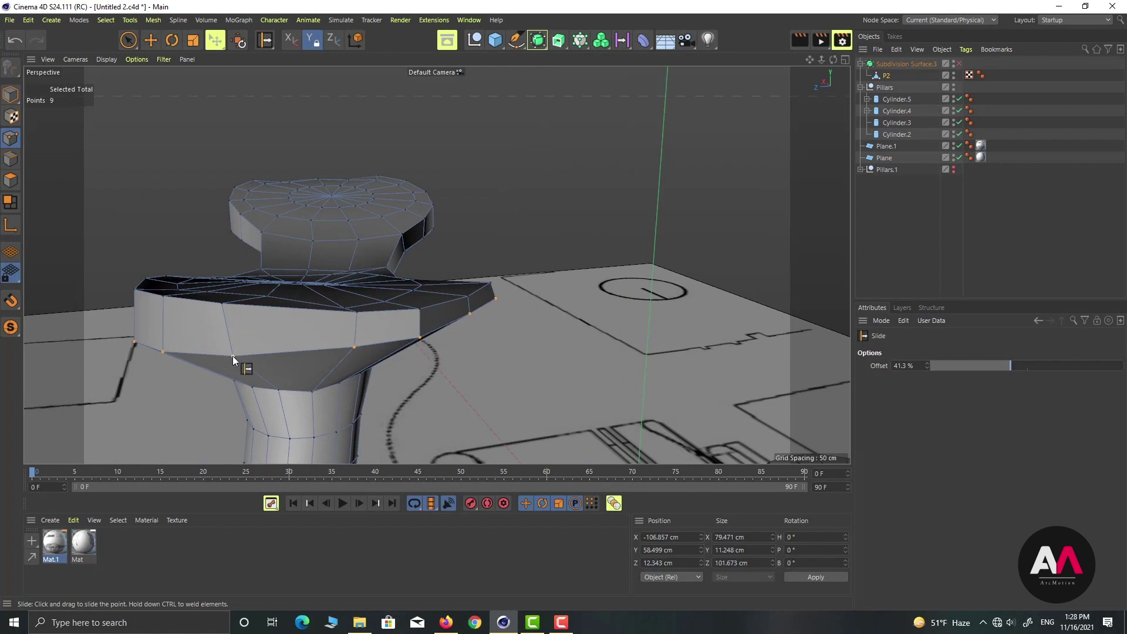
left_click_drag(232, 355, 110, 318)
Step: Preview the canopy smoothed with Subdivision Surface.3 enabled, and disable it again
left_click_drag(351, 280, 300, 266, "alt")
left_click_drag(482, 318, 594, 344, "alt")
left_click_drag(375, 256, 710, 278, "alt")
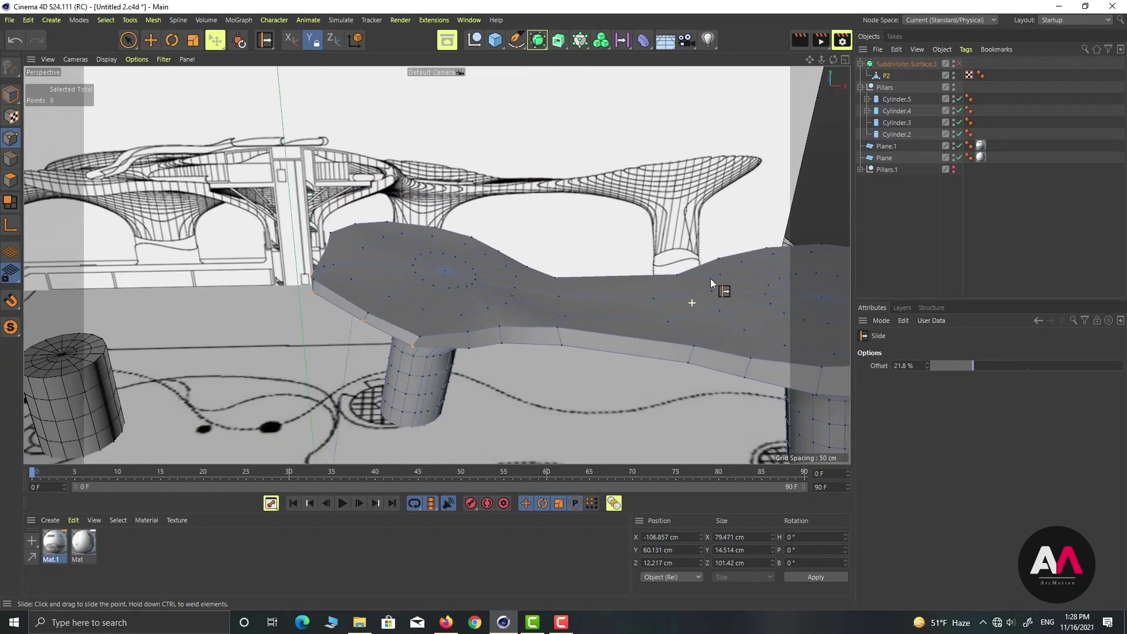
left_click(960, 64)
left_click_drag(537, 261, 504, 245, "alt")
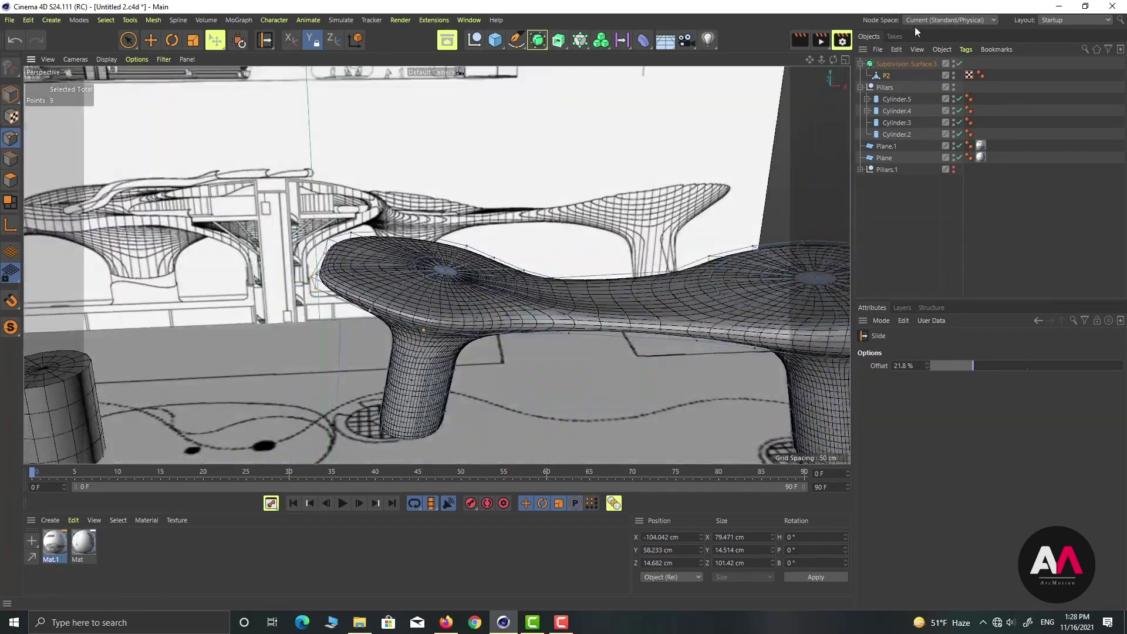
left_click(959, 64)
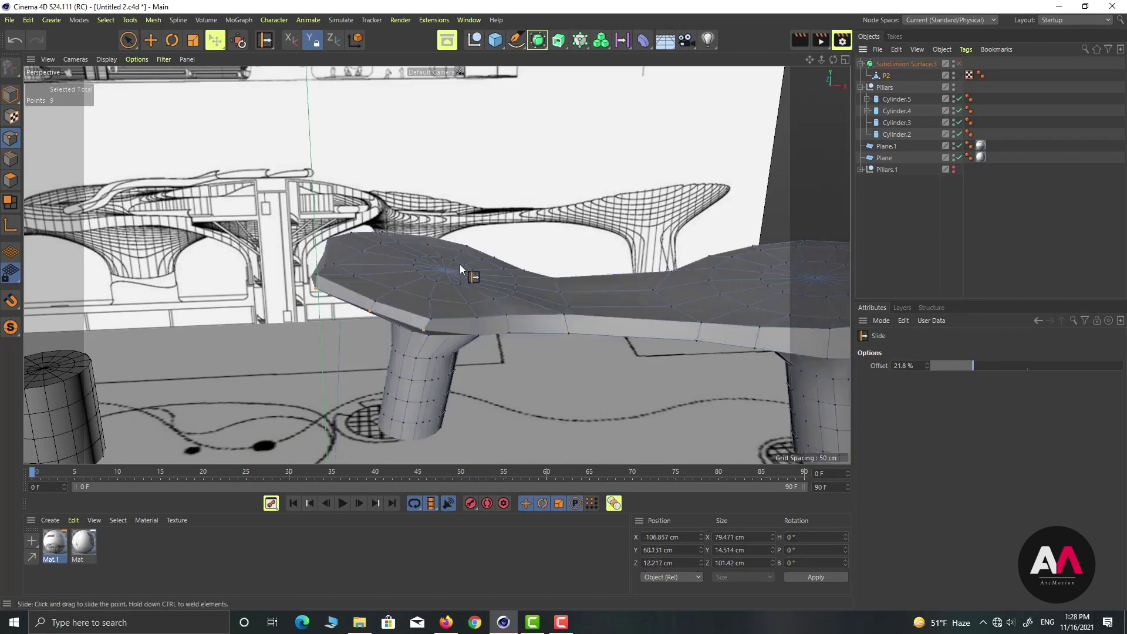
Step: Select the centre point on top of the left-hand cap and enable Soft Selection for the Move tool
key("space")
scroll(459, 268, "up", 2)
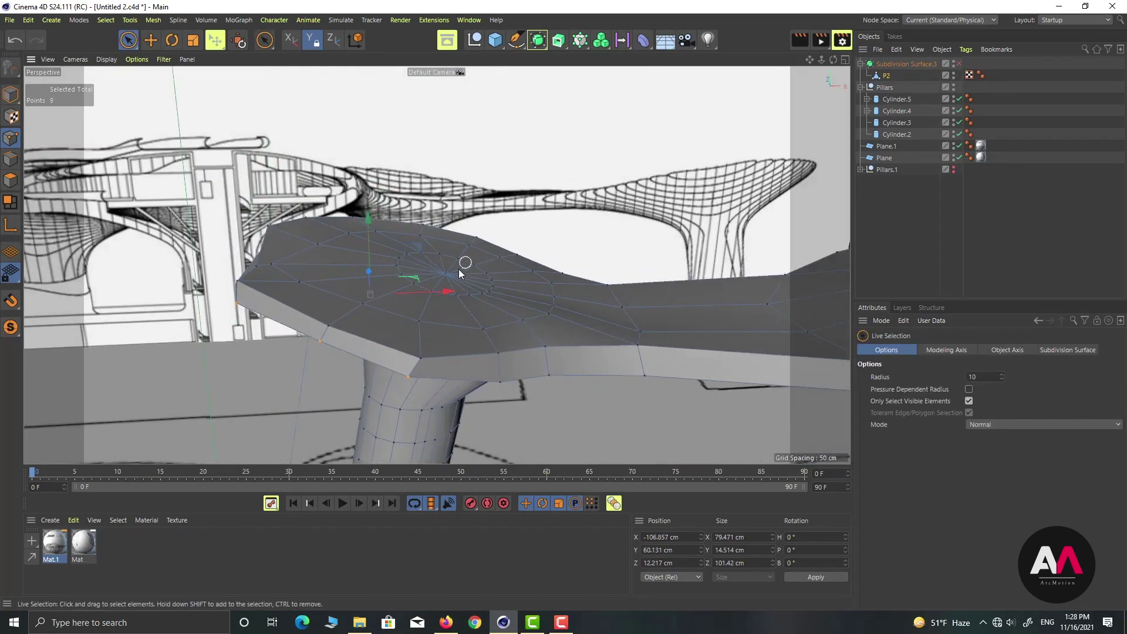
left_click(449, 275)
left_click_drag(284, 282, 347, 284, "alt")
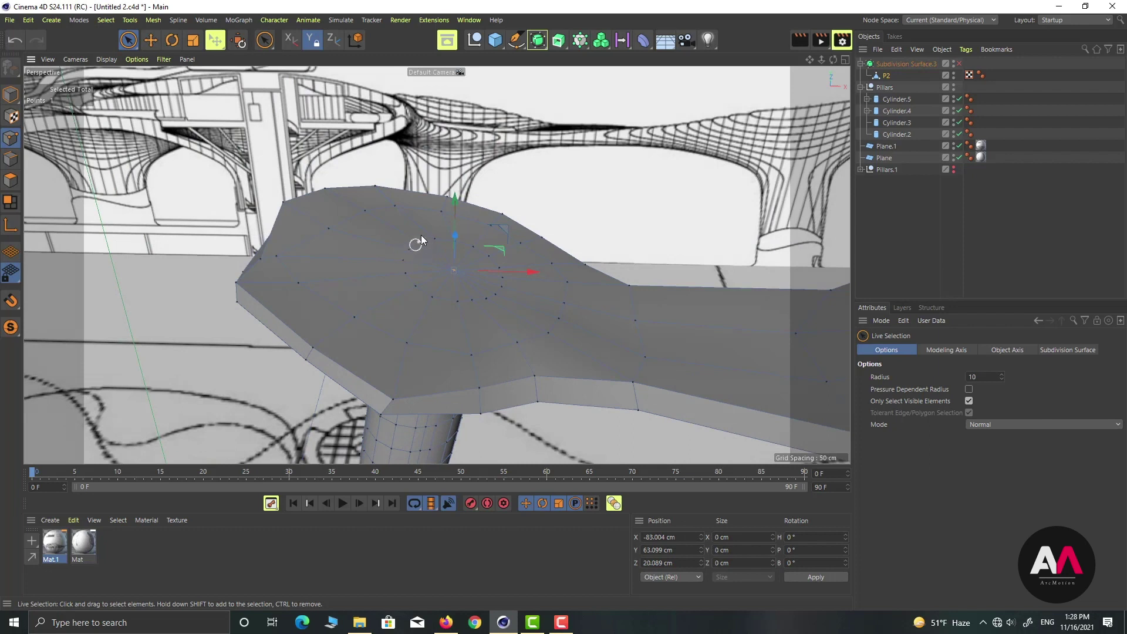
left_click(151, 40)
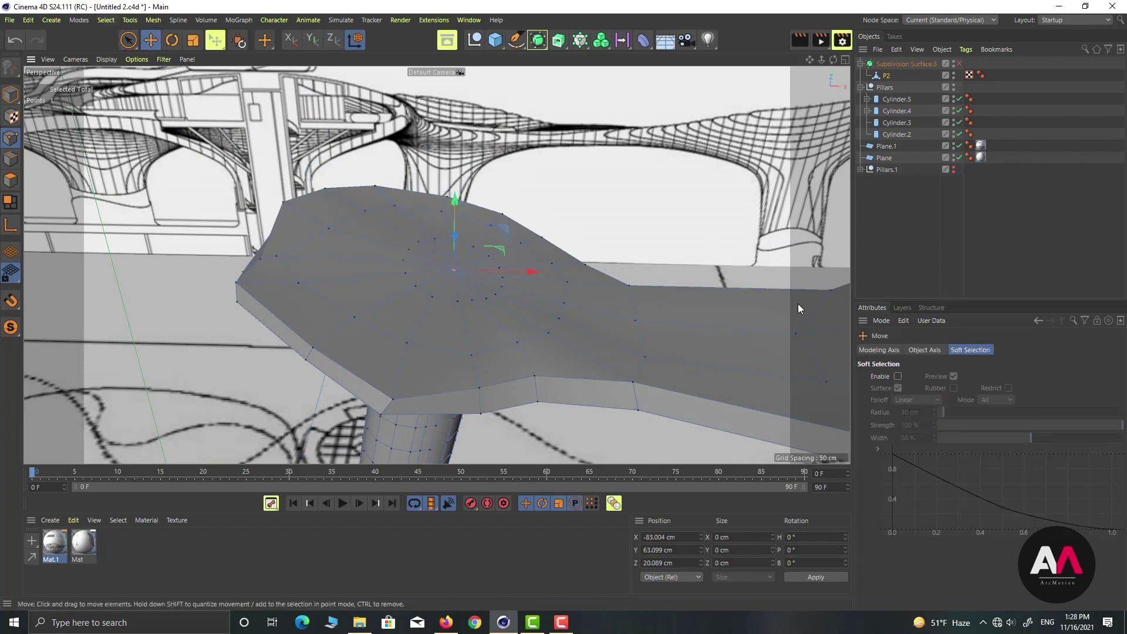
left_click(898, 377)
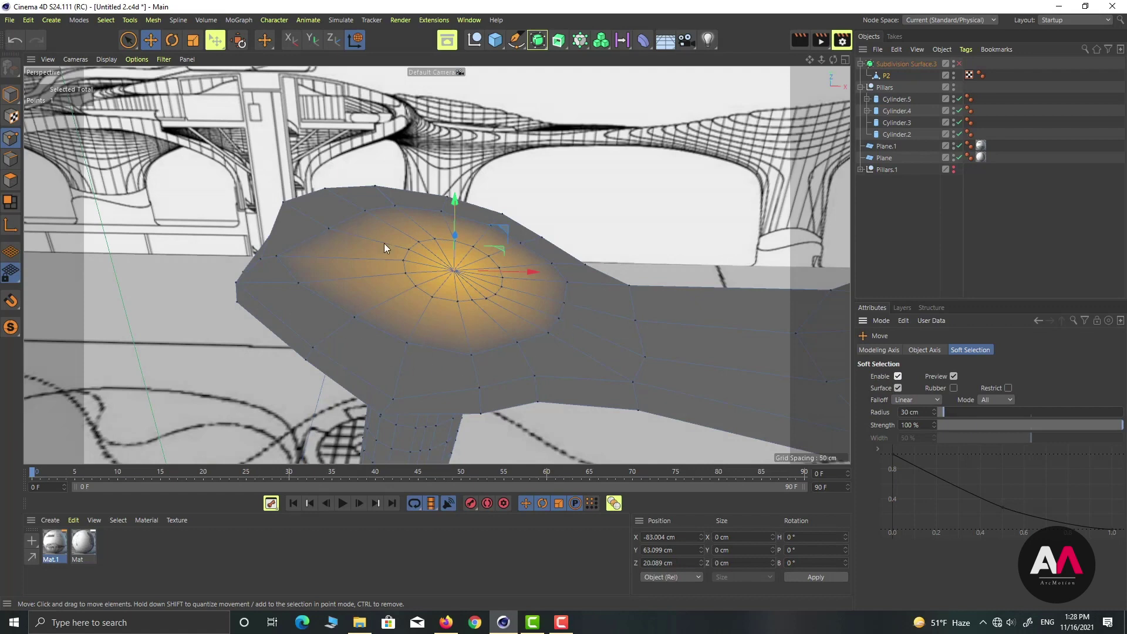
left_click_drag(475, 320, 487, 229, "alt")
double_click(912, 412)
type("4500")
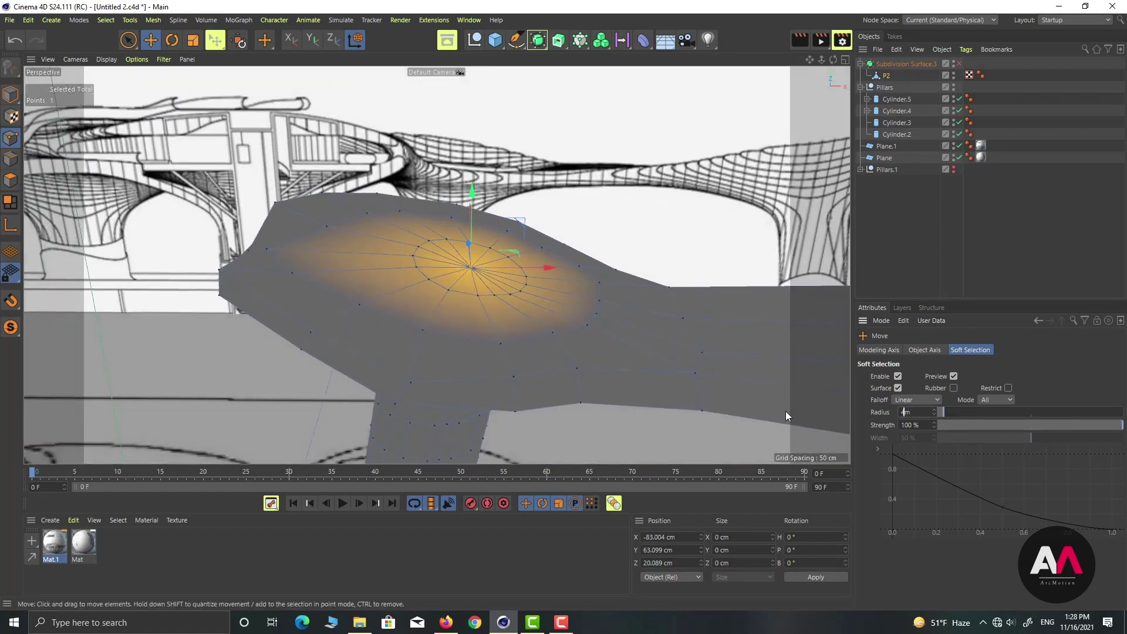
key("Return")
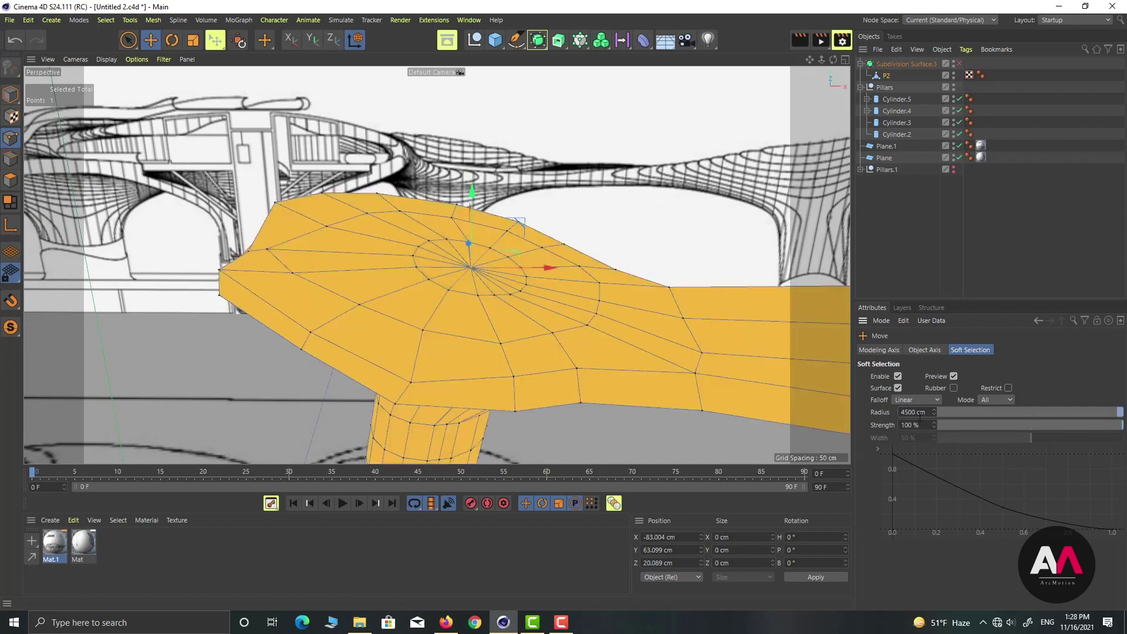
Step: Set the soft selection radius to 45 cm
double_click(913, 412)
type("45")
key("Return")
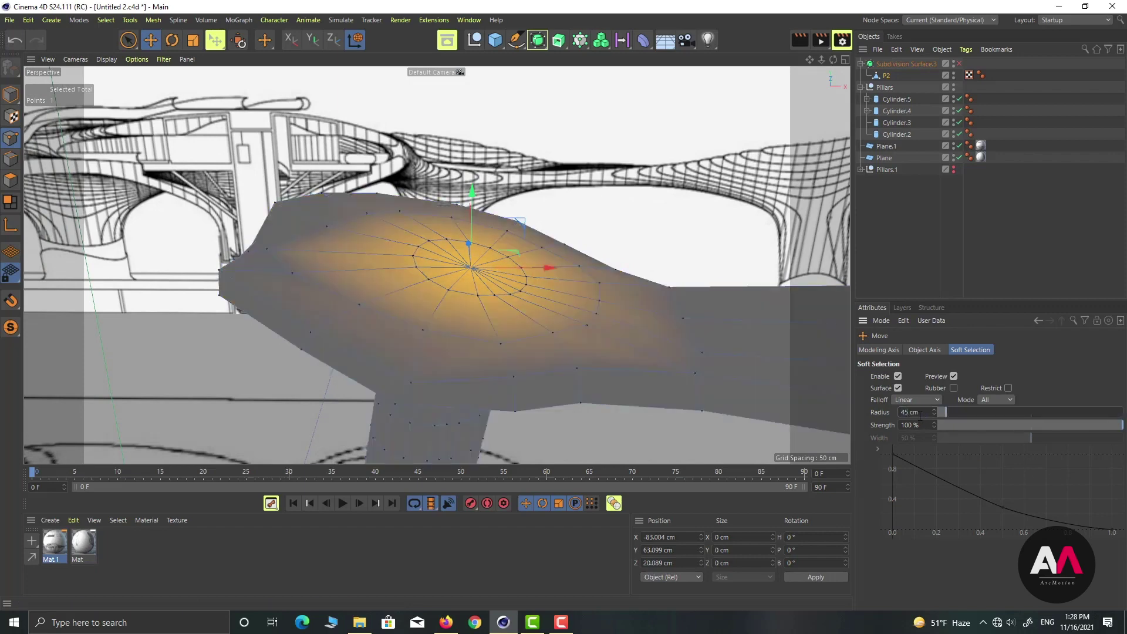
Step: Lower the left-hand cap's centre point with soft selection to about Y 45.8 cm and enable Subdivision Surface.3 to check the hollow
left_click_drag(471, 201, 457, 242)
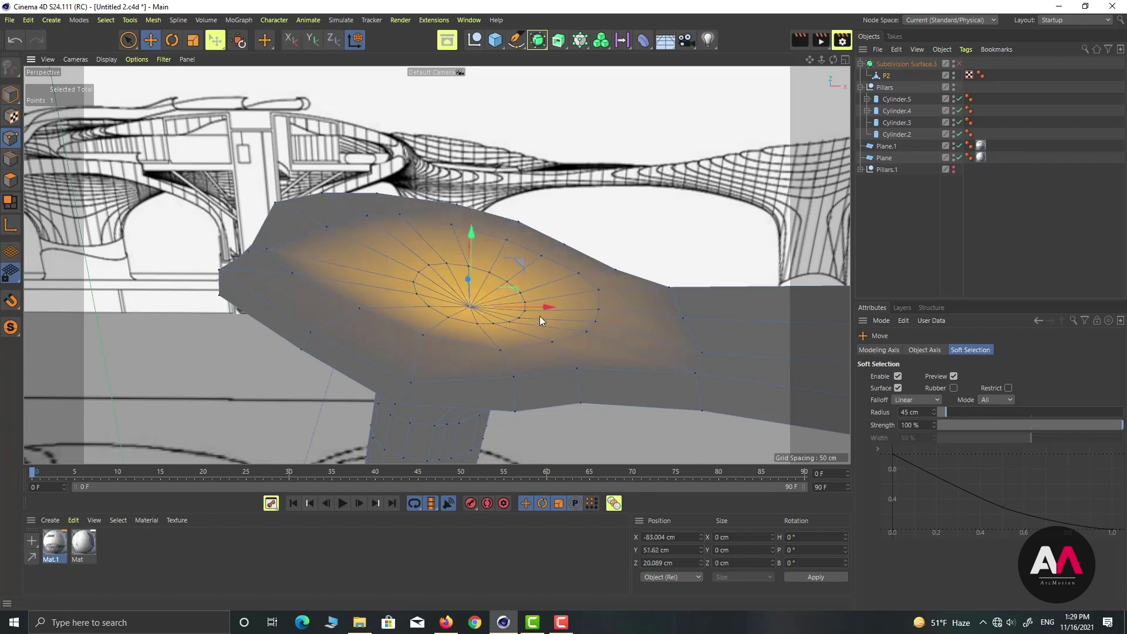
left_click_drag(476, 234, 470, 240)
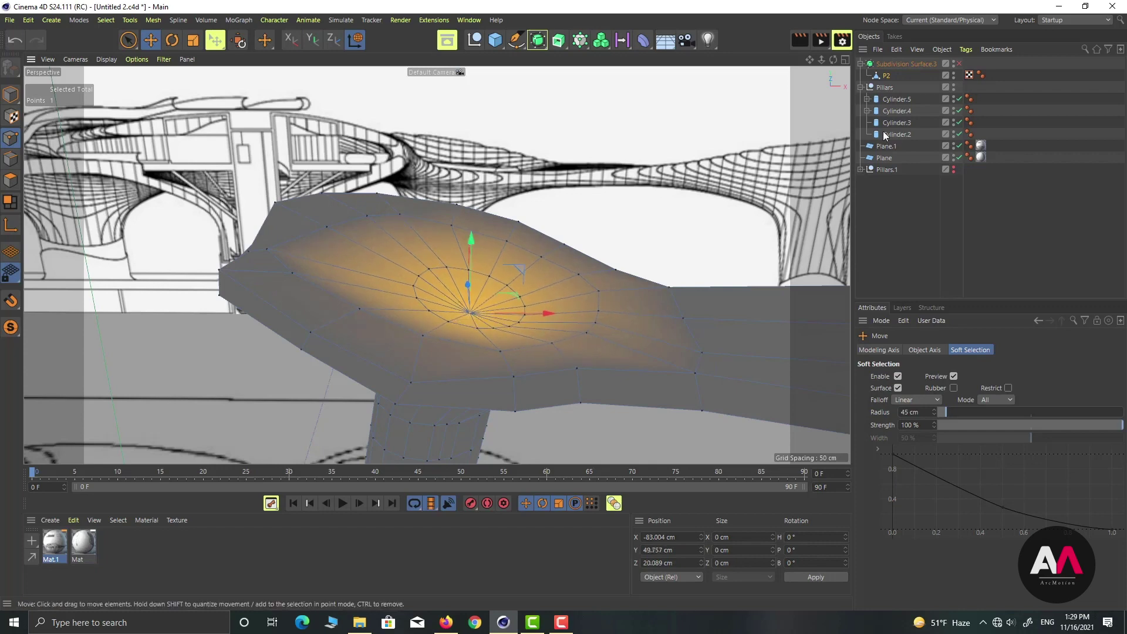
left_click(959, 64)
left_click(959, 63)
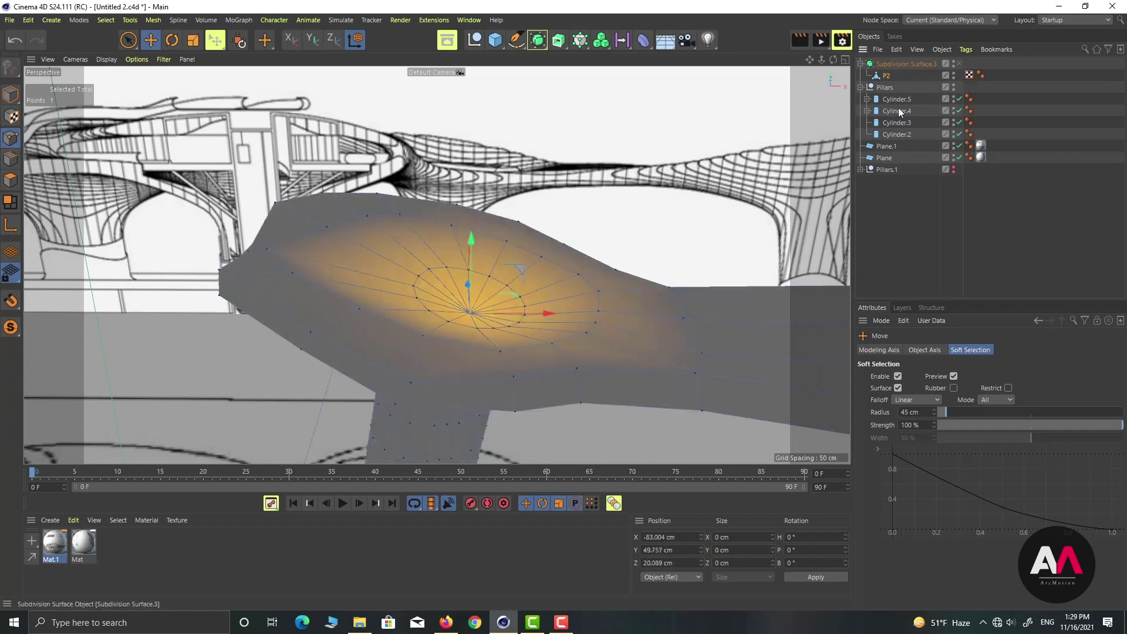
left_click_drag(471, 248, 466, 265)
left_click(960, 63)
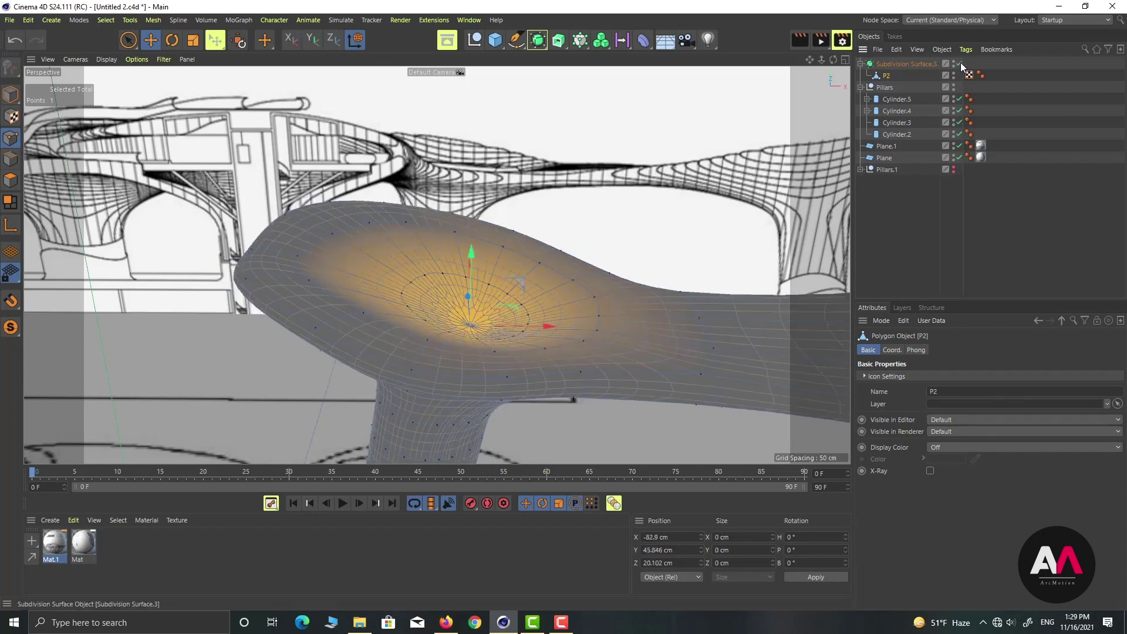
left_click_drag(499, 216, 520, 338, "alt")
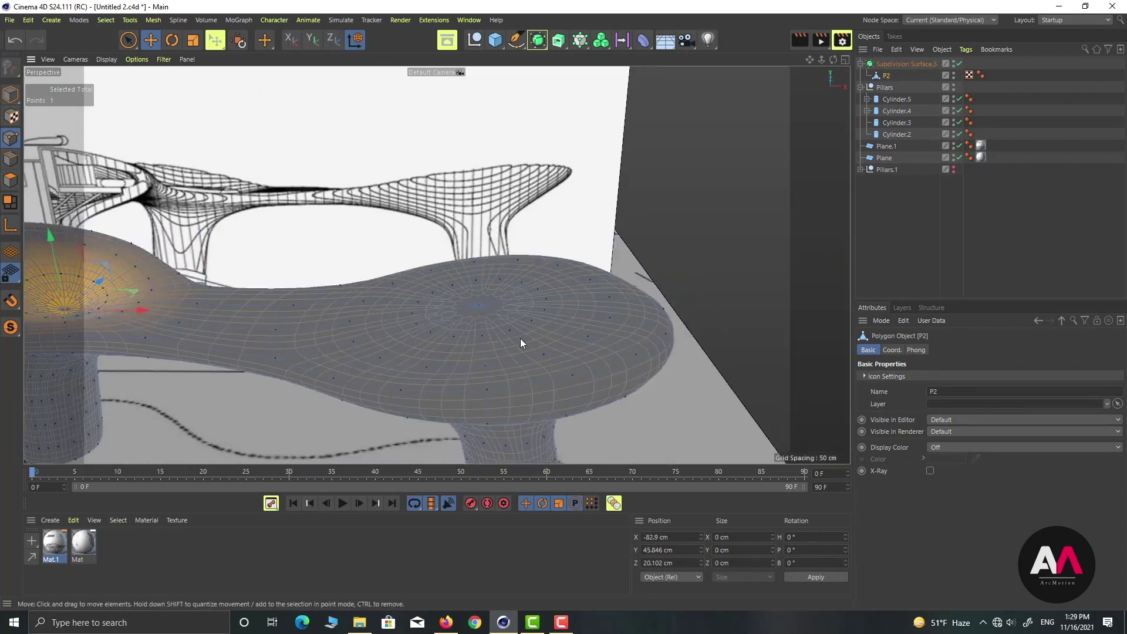
Step: Select the centre point on top of the right-hand cap and set the soft selection radius to 55 cm
left_click(478, 305)
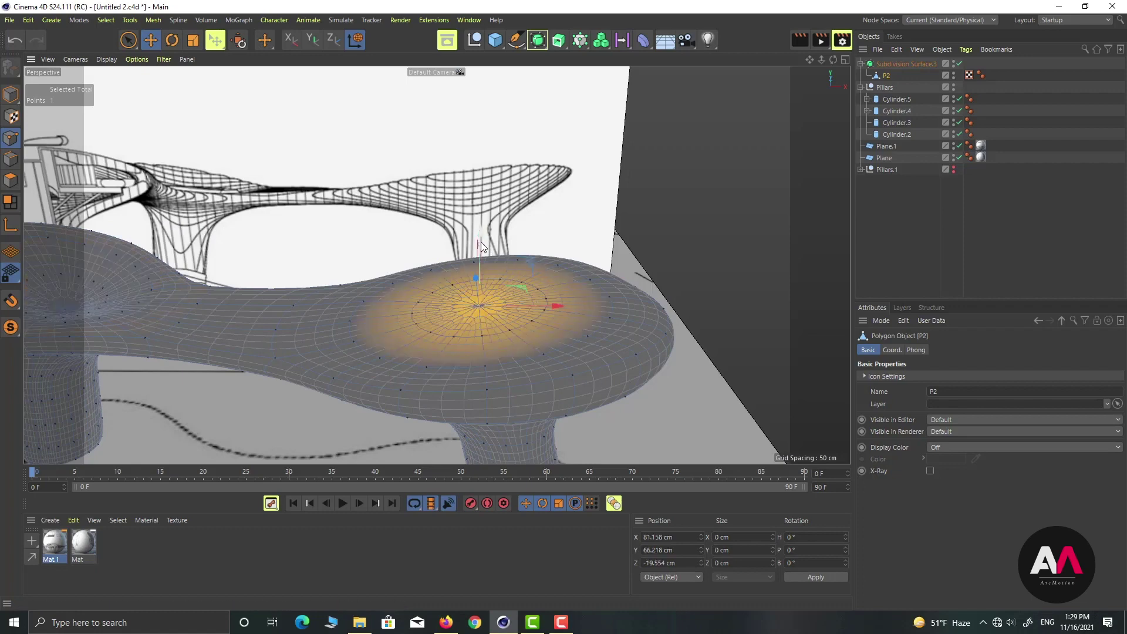
left_click_drag(481, 242, 517, 275, "alt")
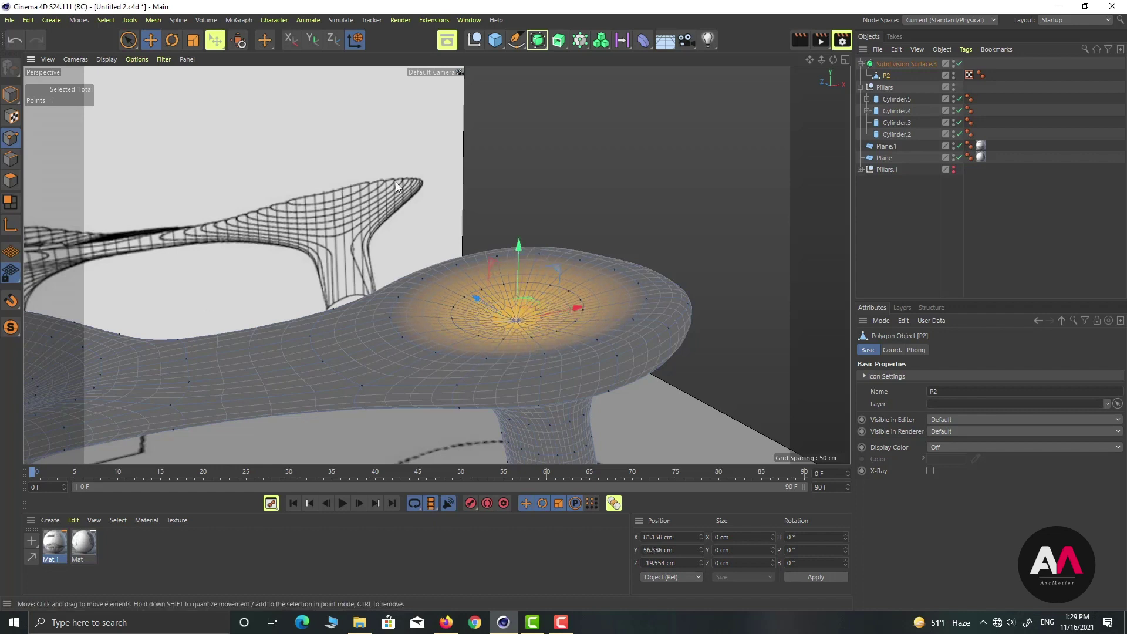
left_click(14, 39)
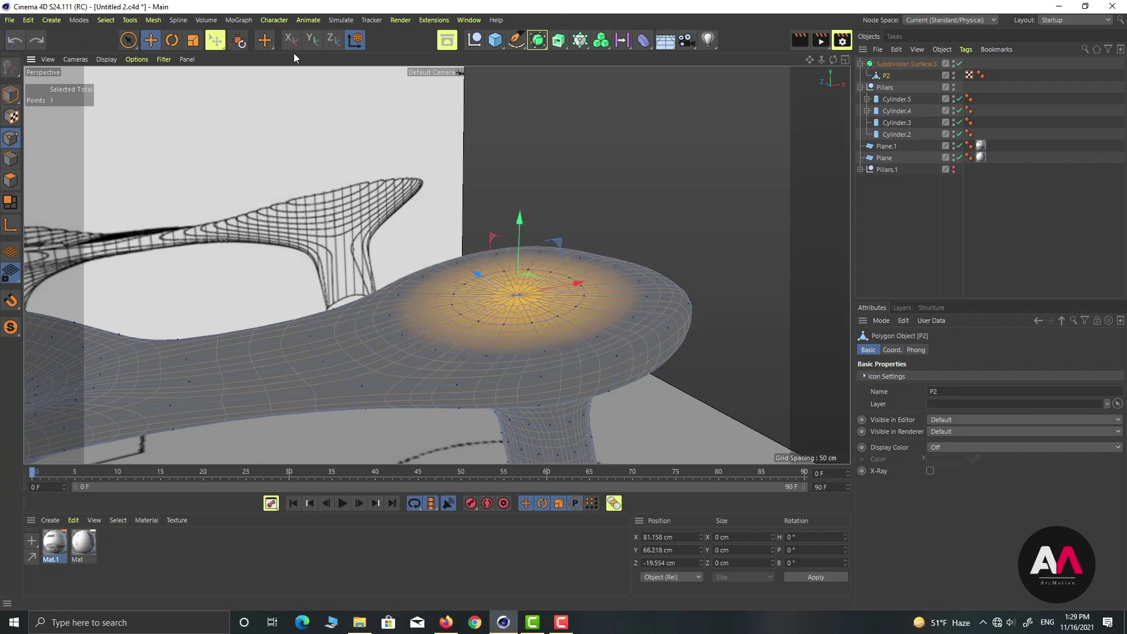
left_click(150, 39)
left_click(931, 412)
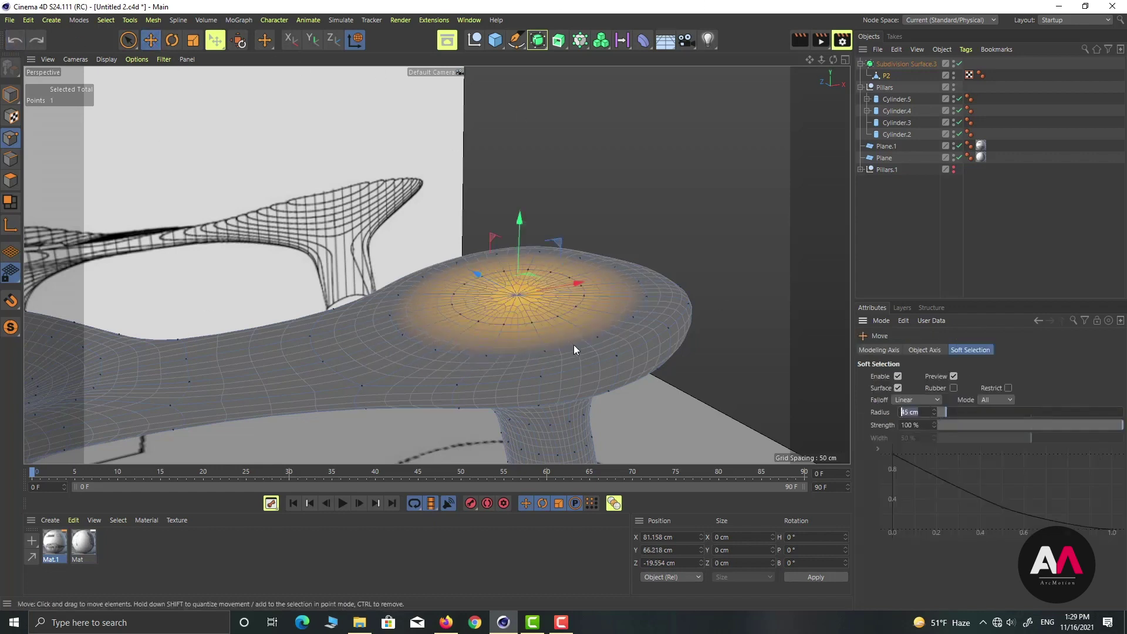
type("55")
key("Return")
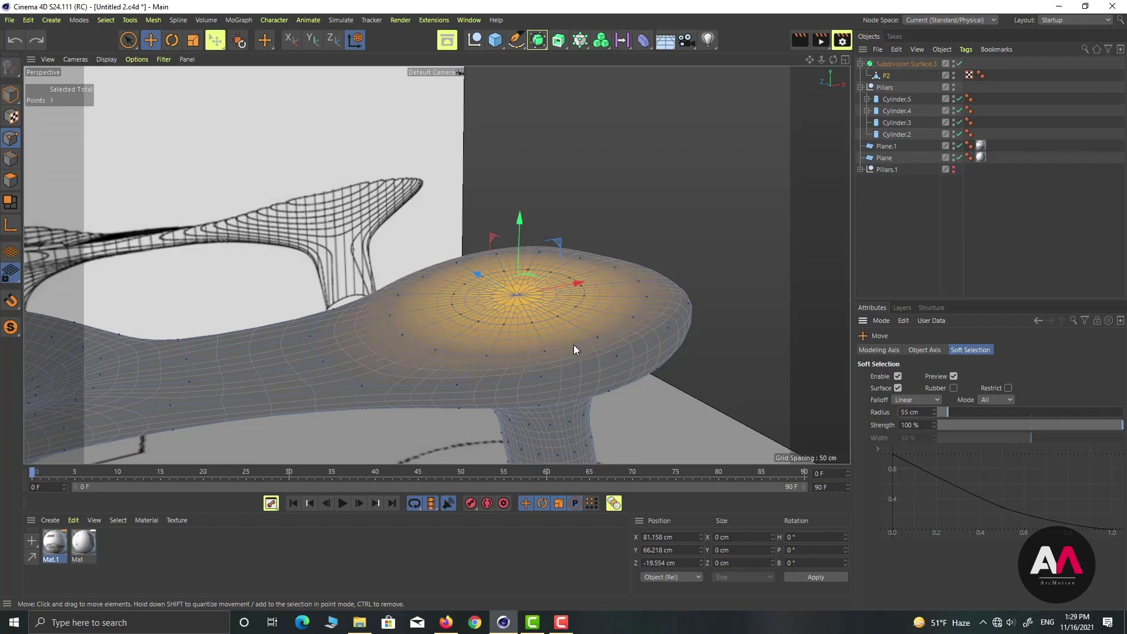
Step: Lower the right-hand cap's centre point with soft selection to about Y 45.3 cm and disable Subdivision Surface.3
left_click_drag(519, 243, 516, 300)
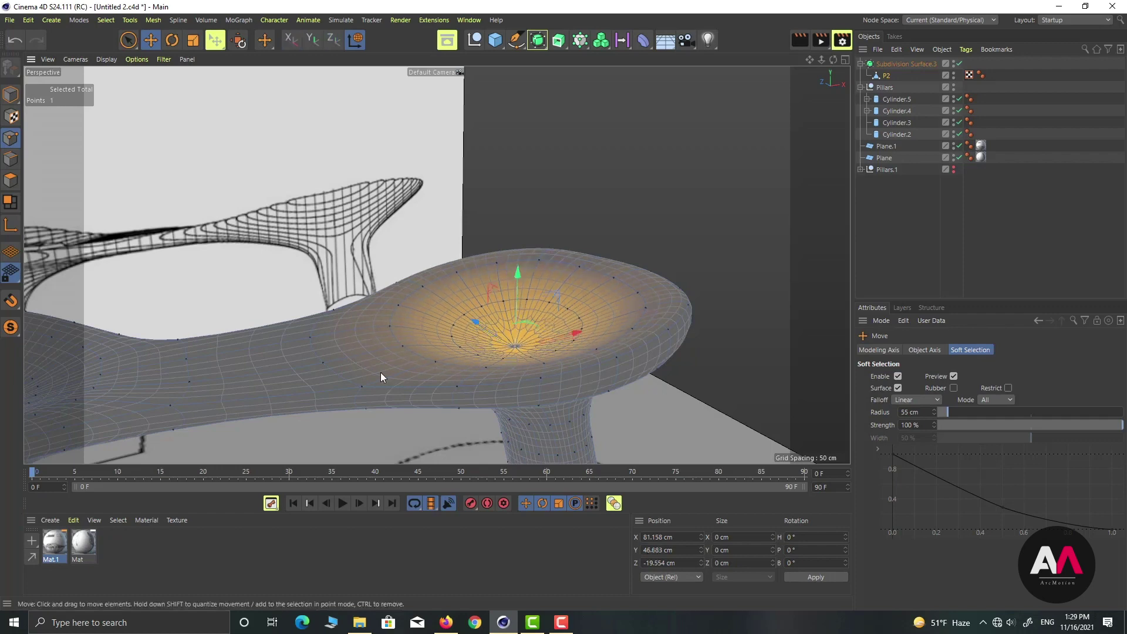
left_click(959, 63)
left_click_drag(487, 246, 284, 381, "alt")
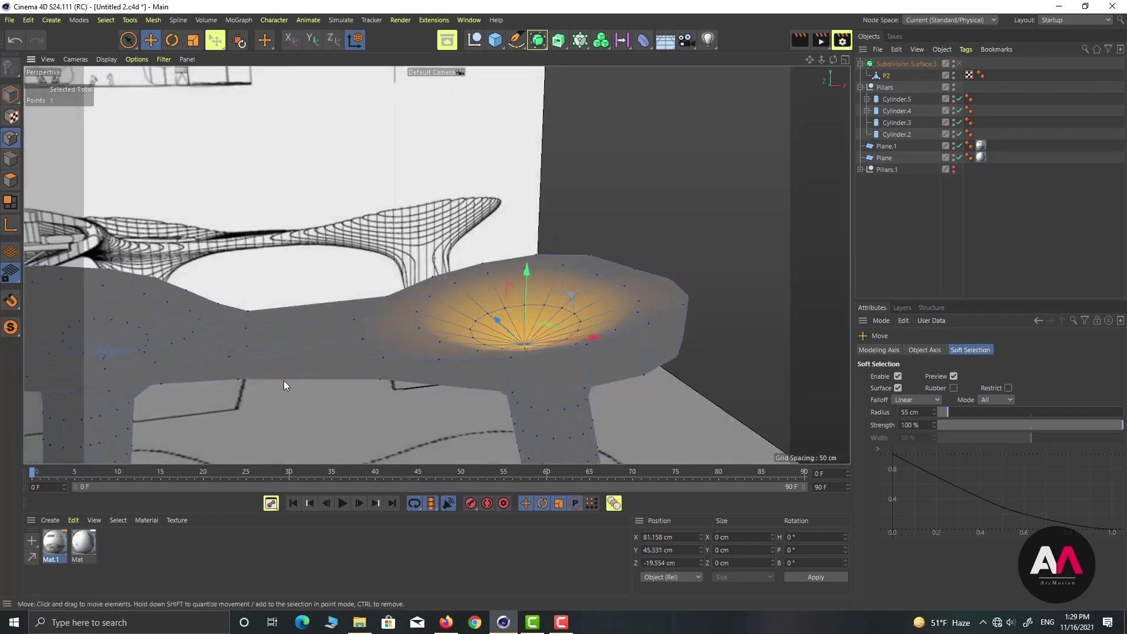
Step: Add a loop cut across the middle of the bridge between the two caps, centred at 50%
key("k")
key("l")
left_click(305, 356)
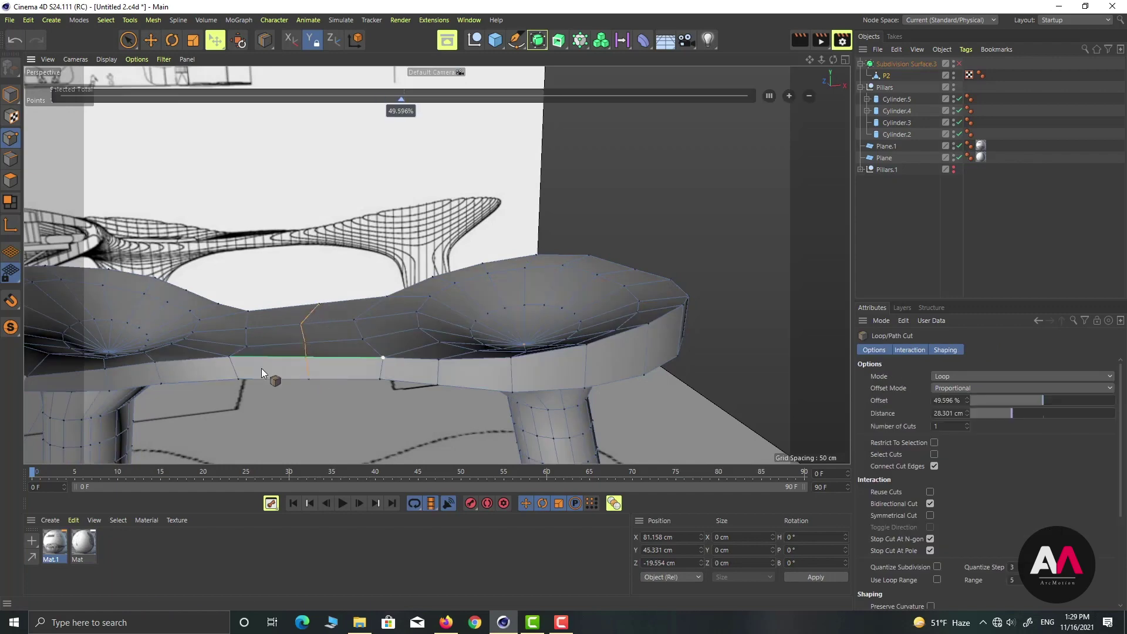
left_click(769, 95)
scroll(268, 357, "up", 3)
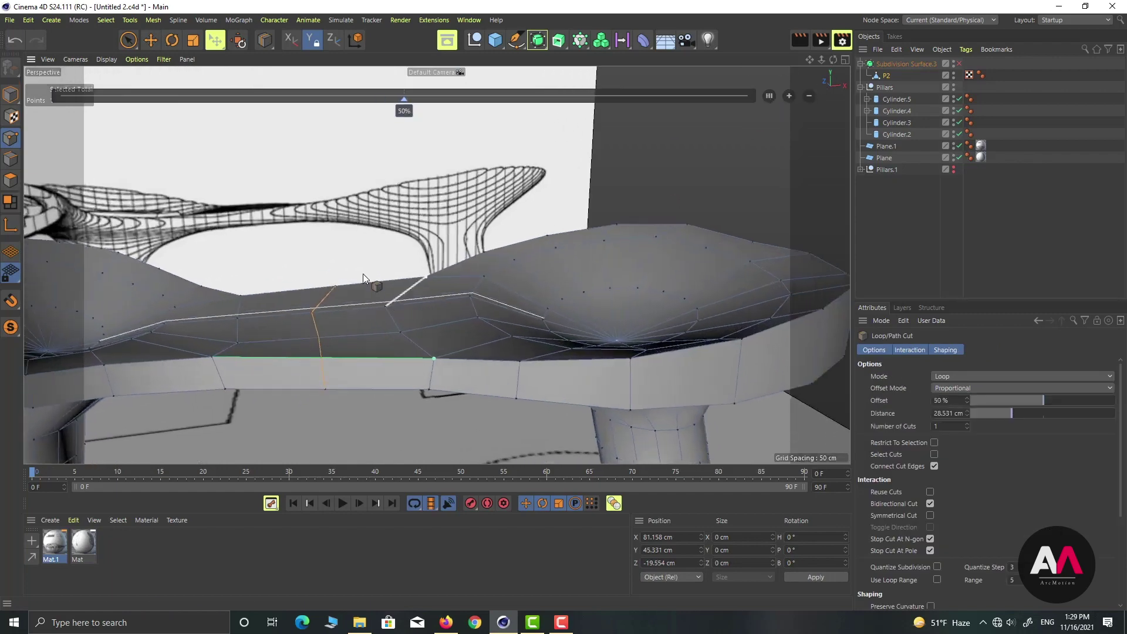
Step: Select the whole loop of points running around the middle of the bridge
left_click(151, 40)
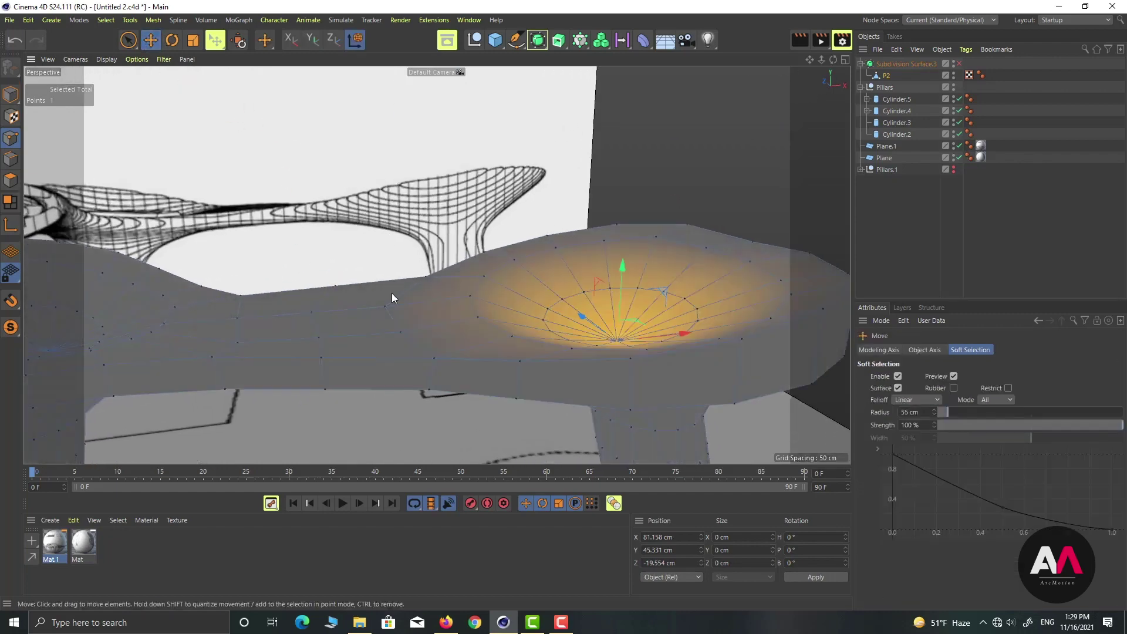
key("u")
key("l")
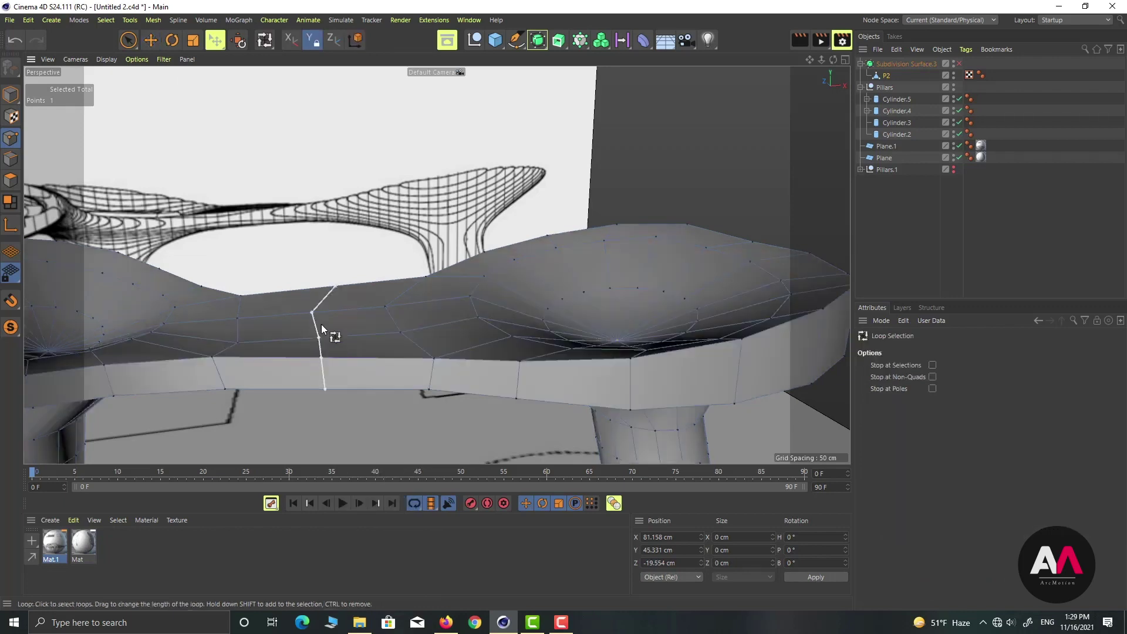
left_click(314, 305)
Step: Turn off the soft selection's Surface option and raise the bridge's middle loop to about Y 54.8 cm
left_click(150, 40)
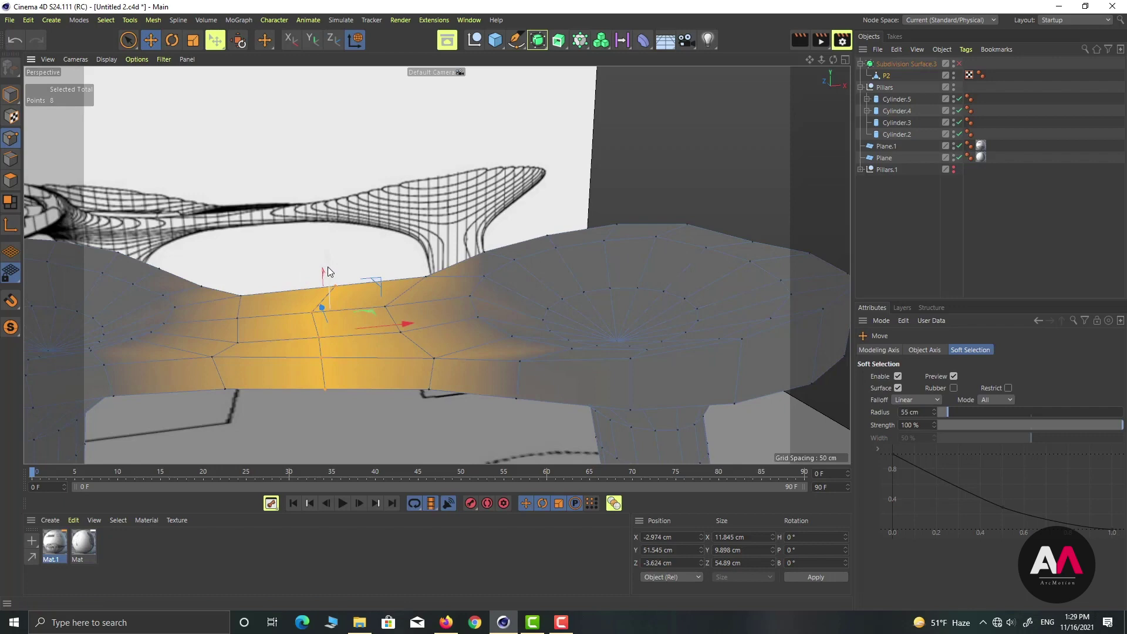
left_click(898, 388)
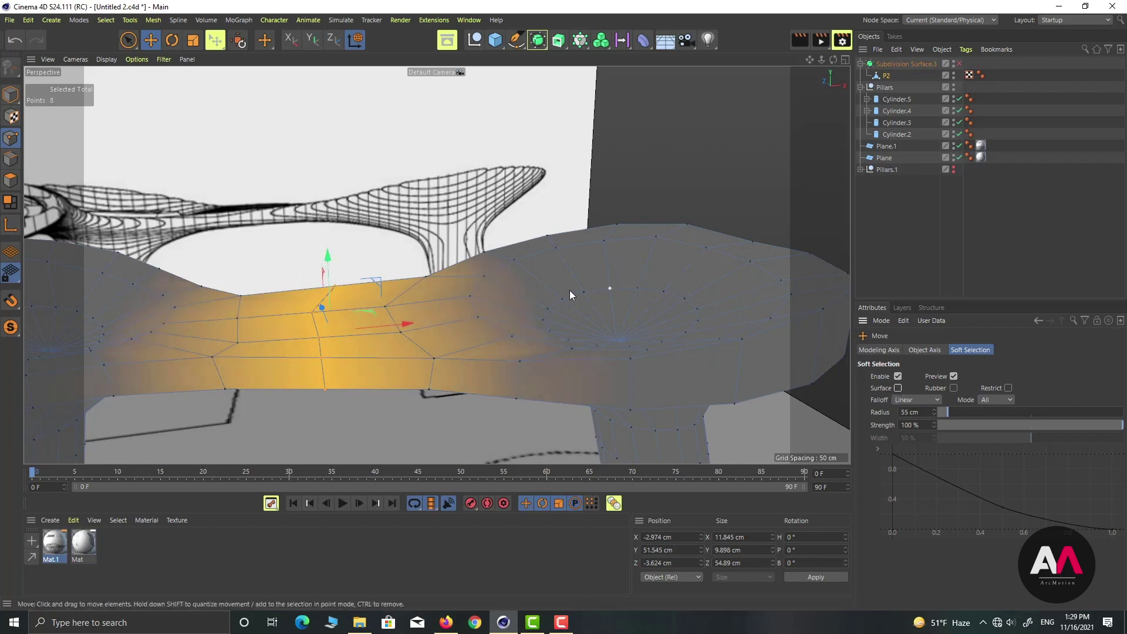
left_click_drag(569, 289, 337, 263, "alt")
Step: Check the raised bridge in the four views and preview it smoothed with Subdivision Surface.3, leaving the smoothing disabled
middle_click(375, 157)
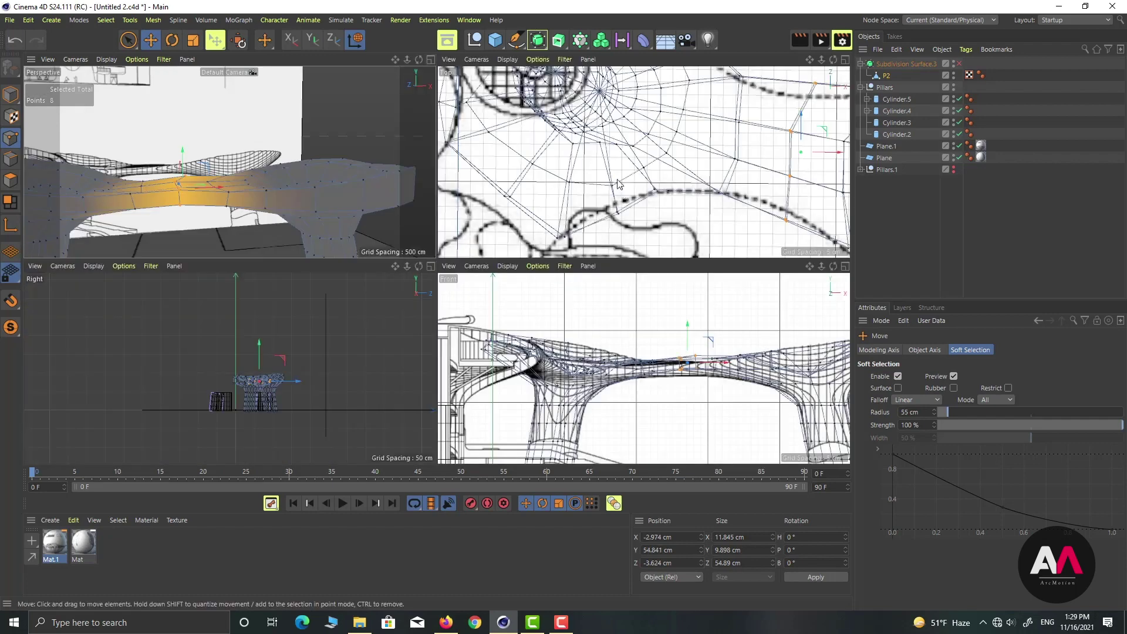
right_click(371, 156)
left_click(427, 58)
left_click(431, 59)
left_click_drag(512, 209, 464, 252, "alt")
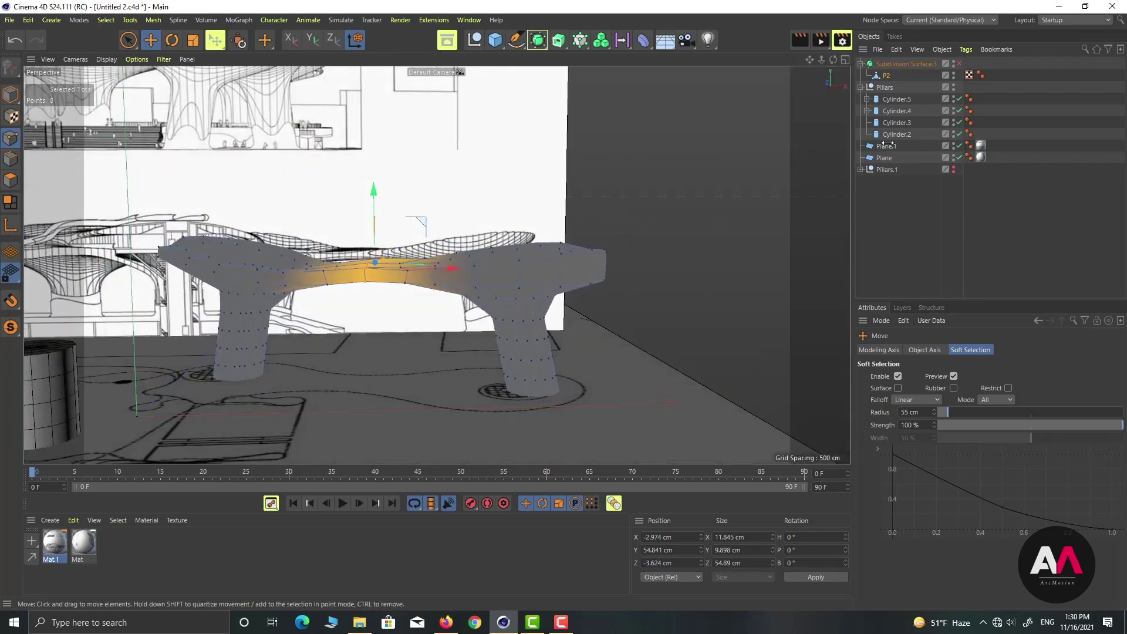
left_click(959, 63)
right_click_drag(495, 269, 645, 270, "alt")
left_click(959, 64)
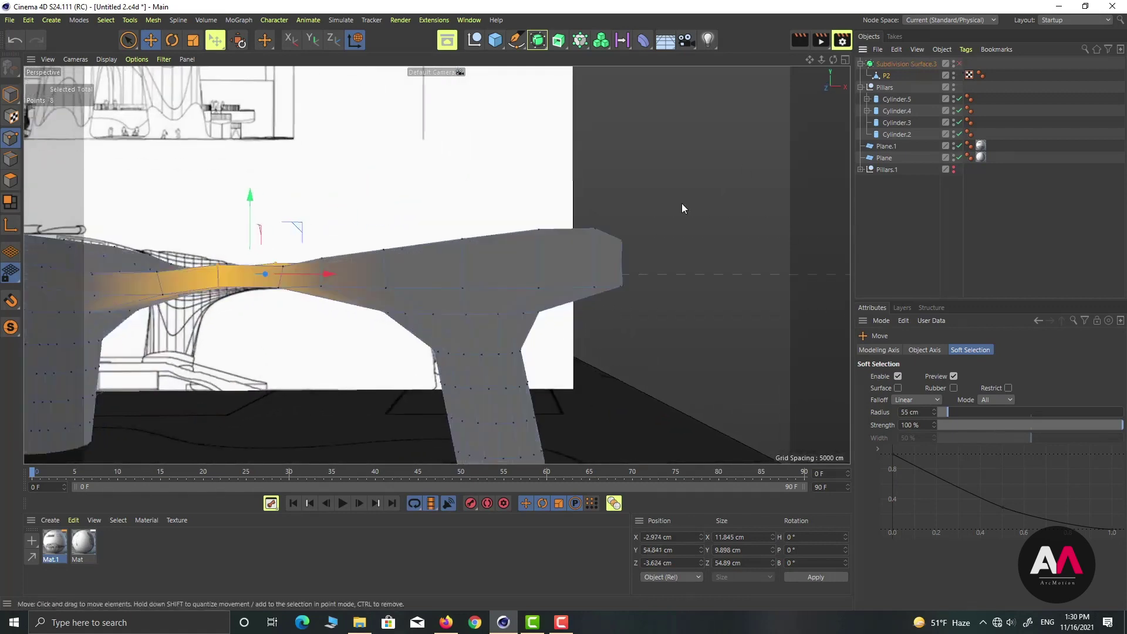
Step: Slide the lower edge points of the right-hand cap's rim upward, one after another around the cap, to thin the rim
key("m")
key("o")
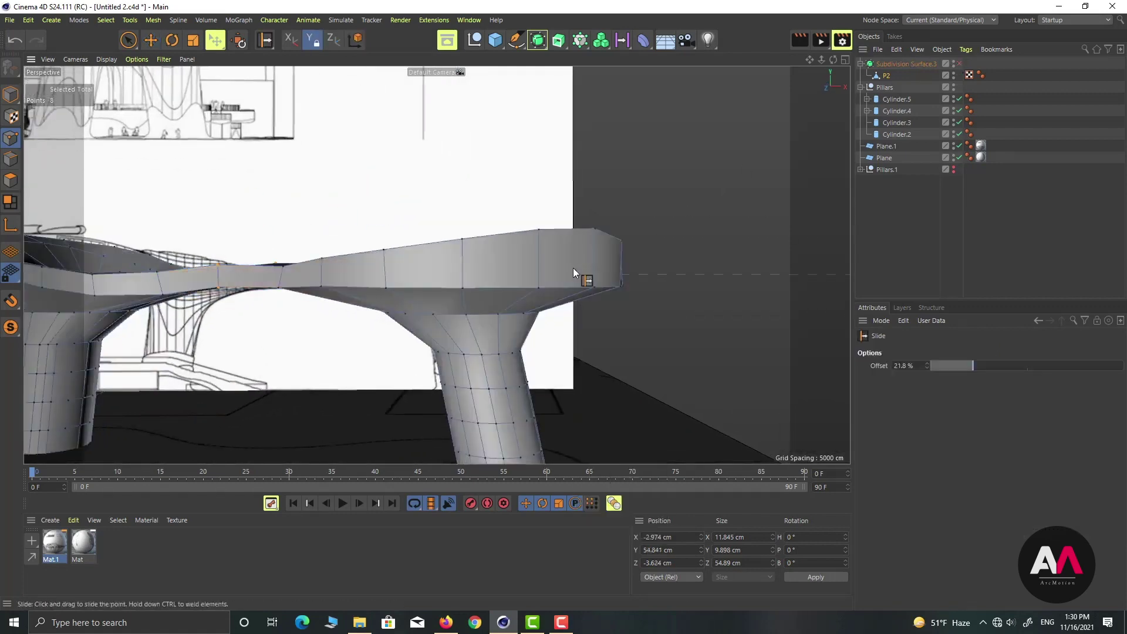
left_click_drag(540, 286, 386, 286)
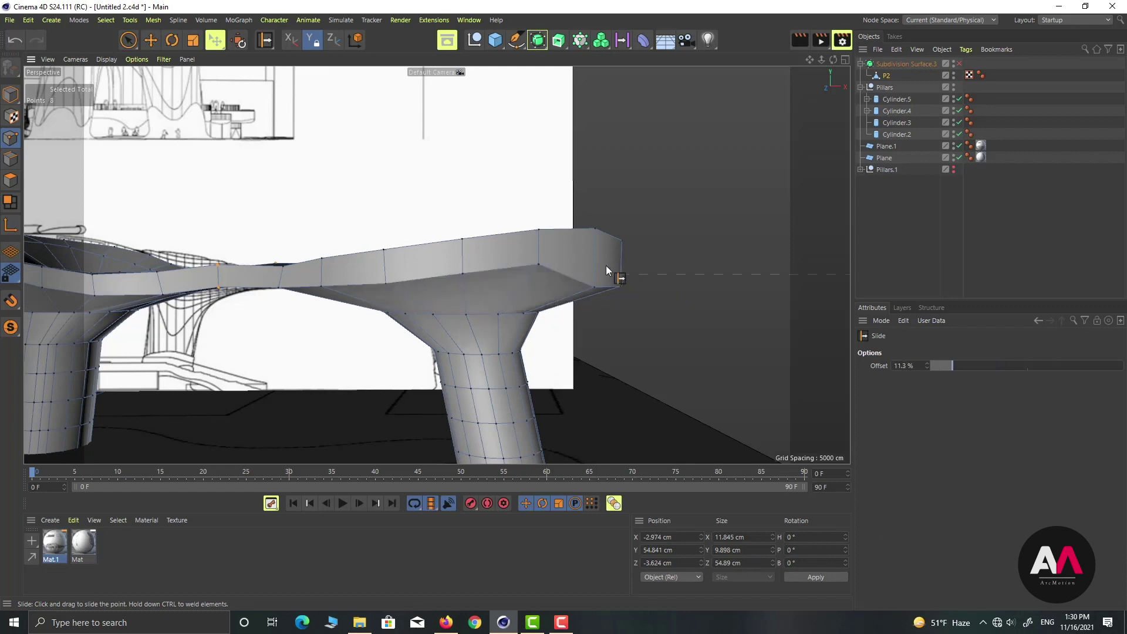
left_click_drag(606, 265, 457, 294, "alt")
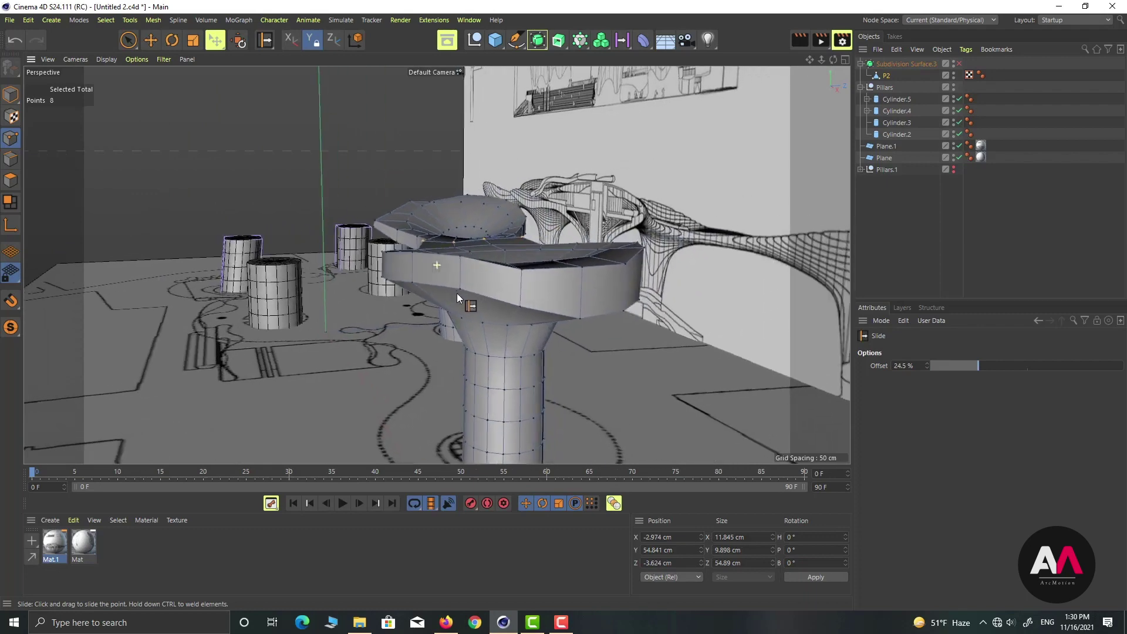
left_click_drag(582, 321, 530, 308)
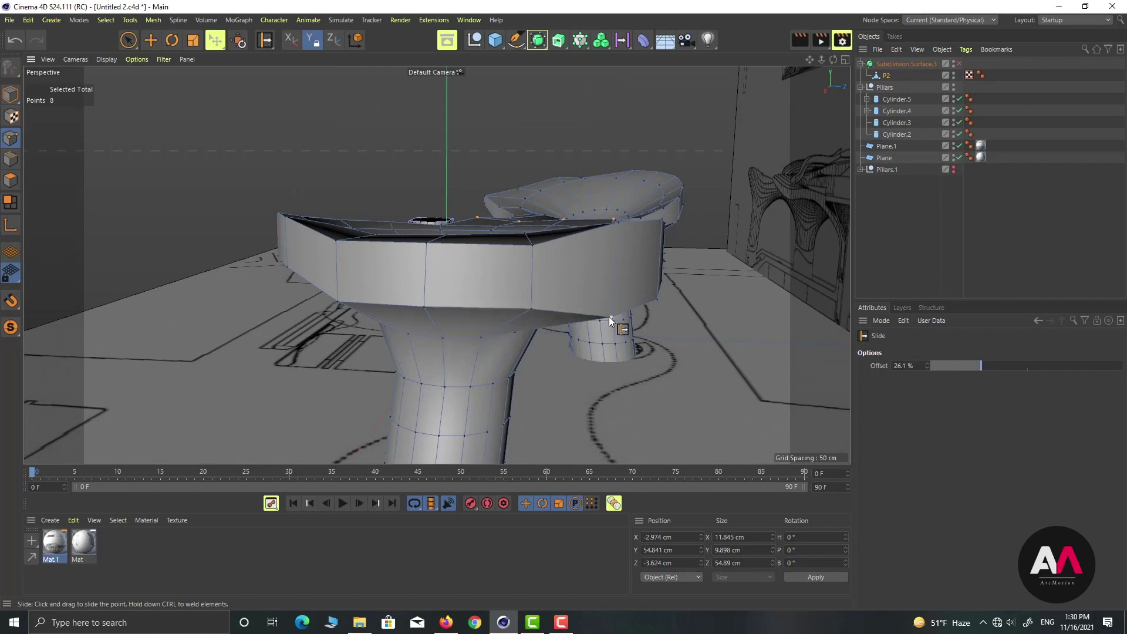
left_click_drag(611, 318, 558, 297)
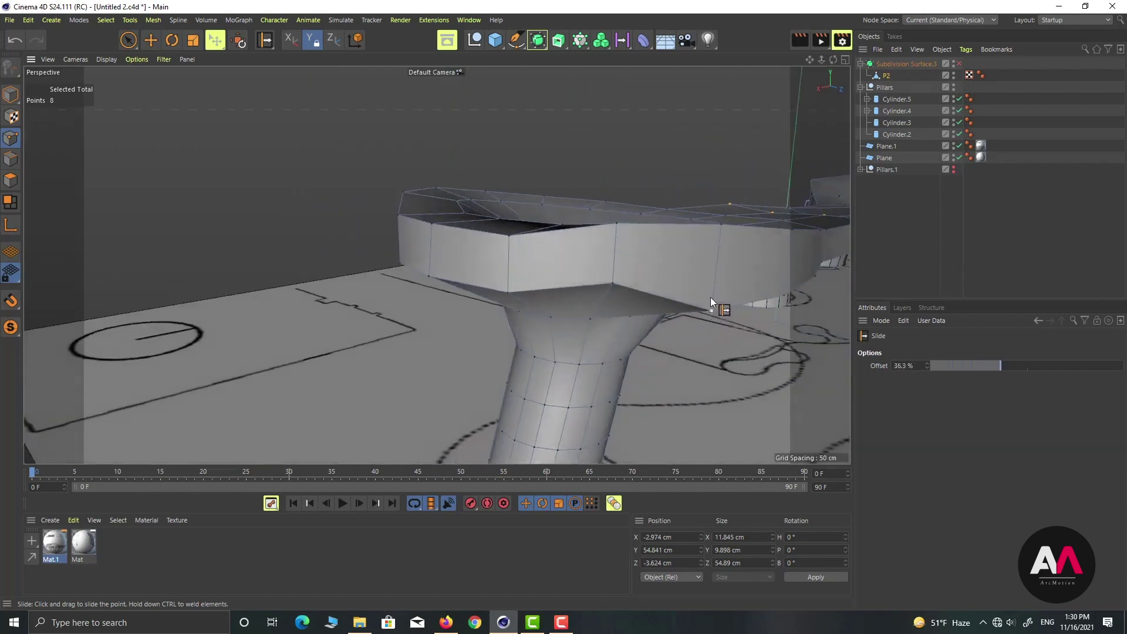
mouse_move(710, 297)
left_mouse_down()
mouse_move(710, 273)
mouse_move(566, 288)
mouse_move(459, 355)
mouse_move(501, 322)
mouse_move(559, 304)
mouse_move(519, 260)
mouse_move(503, 286)
mouse_move(609, 293)
mouse_move(648, 260)
mouse_move(525, 261)
mouse_move(537, 235)
mouse_move(670, 263)
mouse_move(594, 266)
mouse_move(537, 286)
mouse_move(613, 276)
left_mouse_up()
Step: Enable Subdivision Surface.3 and switch to Model mode to inspect the smoothed two-pillar canopy
left_click(959, 63)
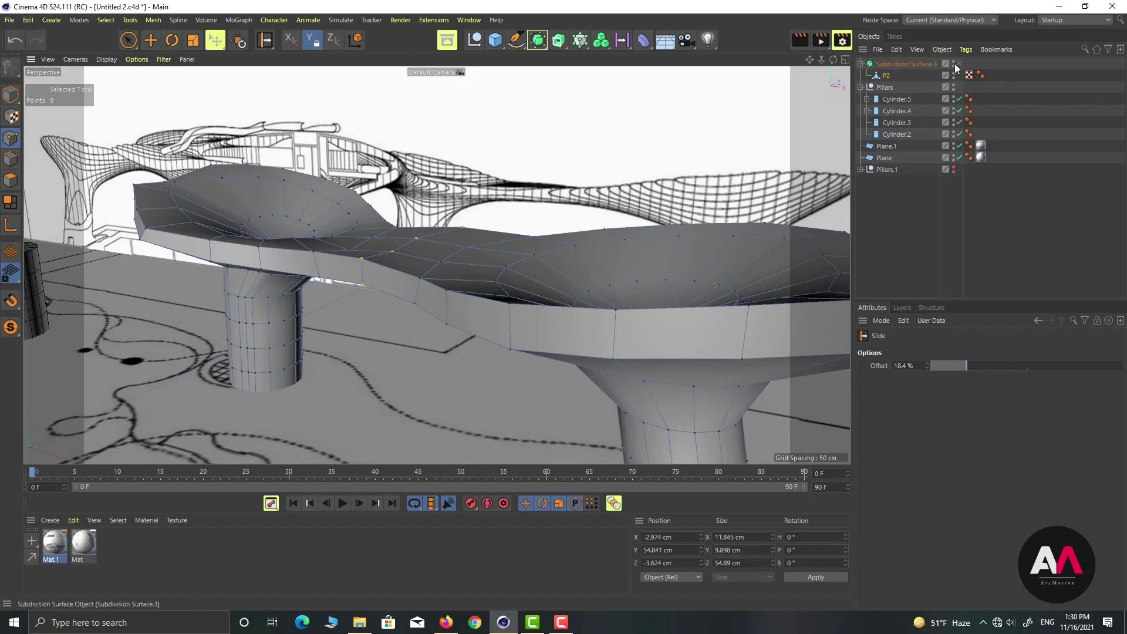
mouse_move(514, 256)
left_mouse_down("alt")
mouse_move(508, 288)
mouse_move(646, 260)
mouse_move(622, 293)
mouse_move(264, 305)
left_mouse_up("alt")
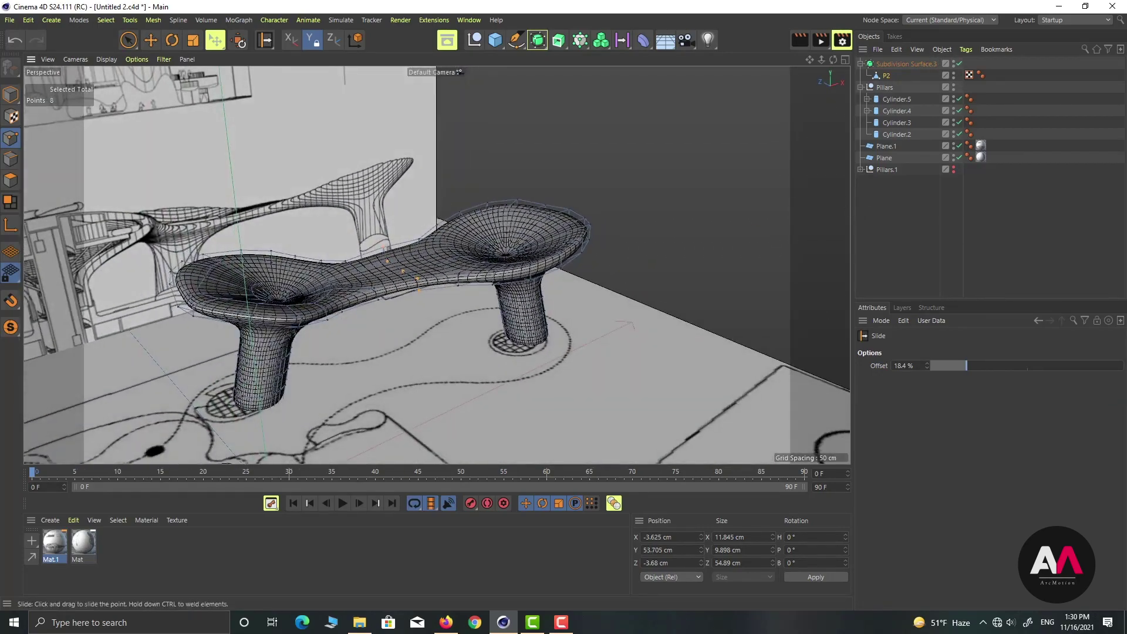
left_click(10, 94)
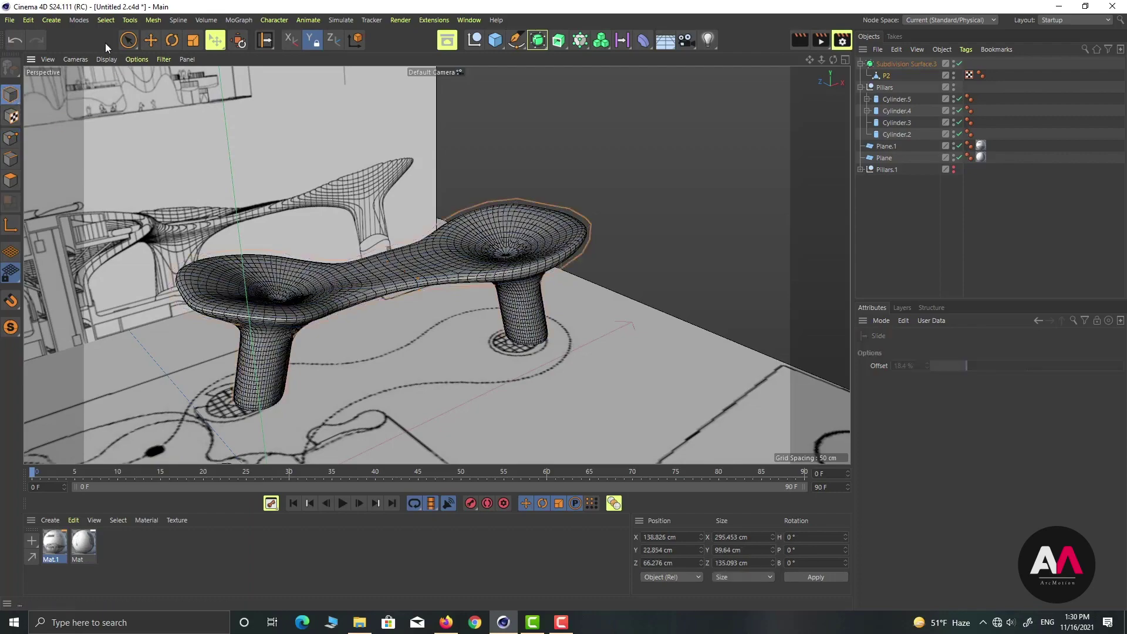
scroll(356, 292, "up", 2)
left_click_drag(356, 292, 430, 330, "alt")
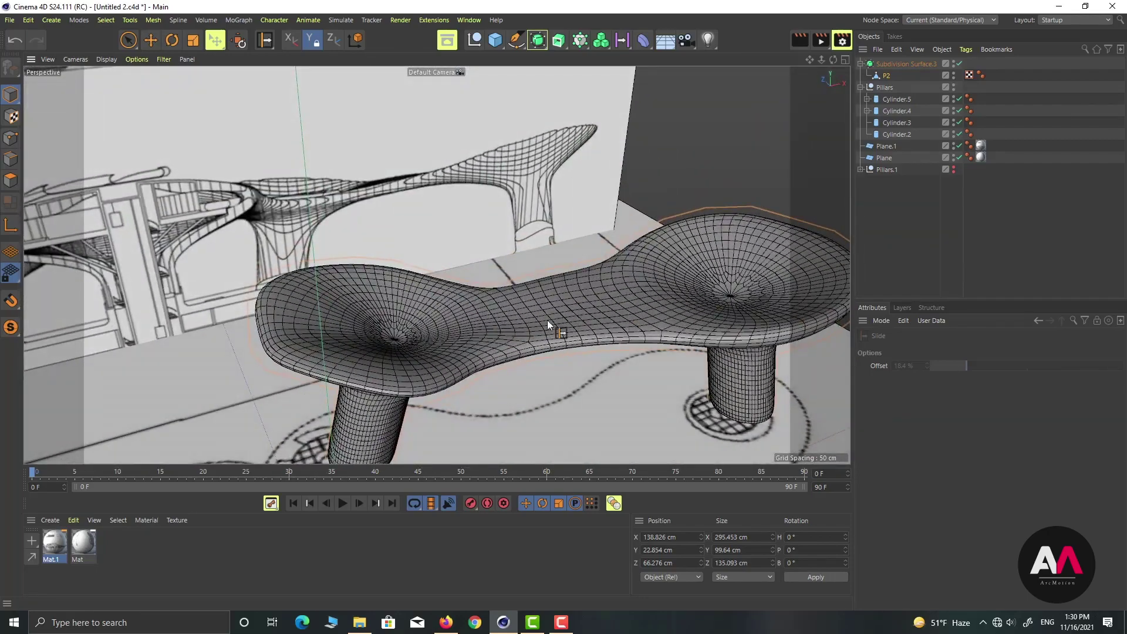
Step: Examine the four remaining pillar cylinders and the smoothed canopy against the floor plan and elevation blueprints
left_click_drag(547, 319, 592, 301, "alt")
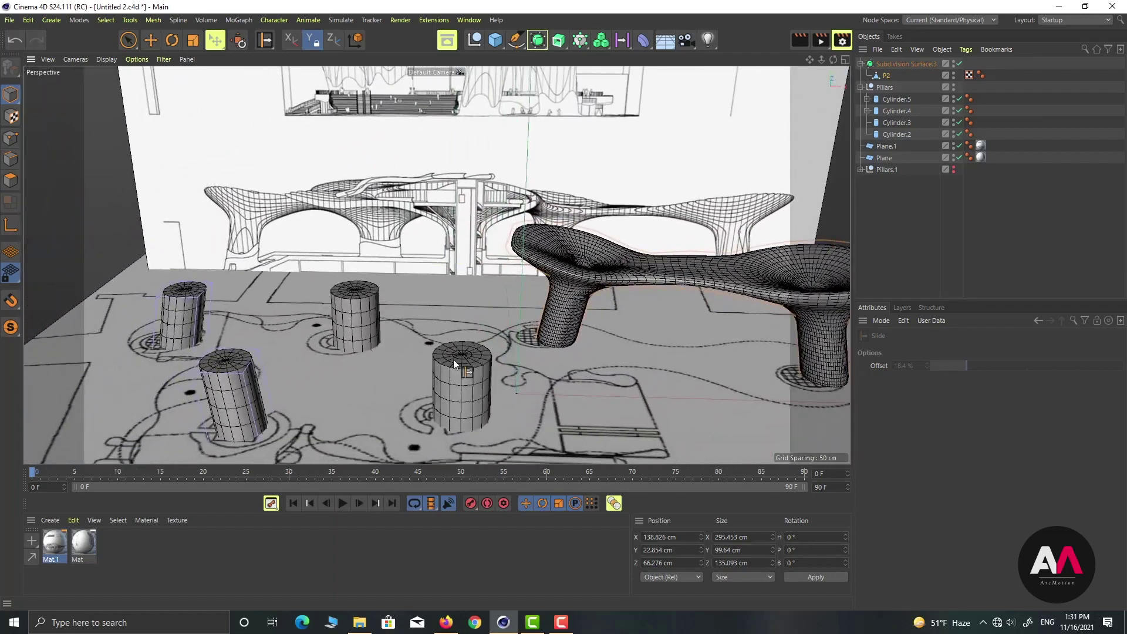
left_click_drag(454, 364, 314, 352)
left_click_drag(273, 305, 708, 297, "alt")
left_click_drag(291, 299, 320, 323)
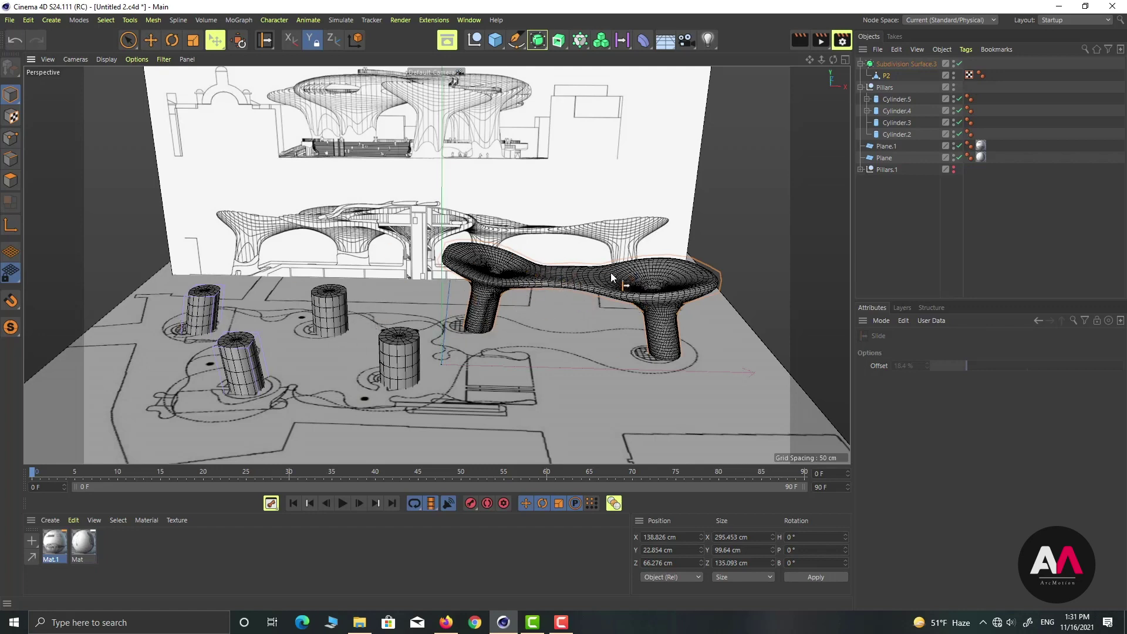
left_click_drag(610, 282, 499, 232, "alt")
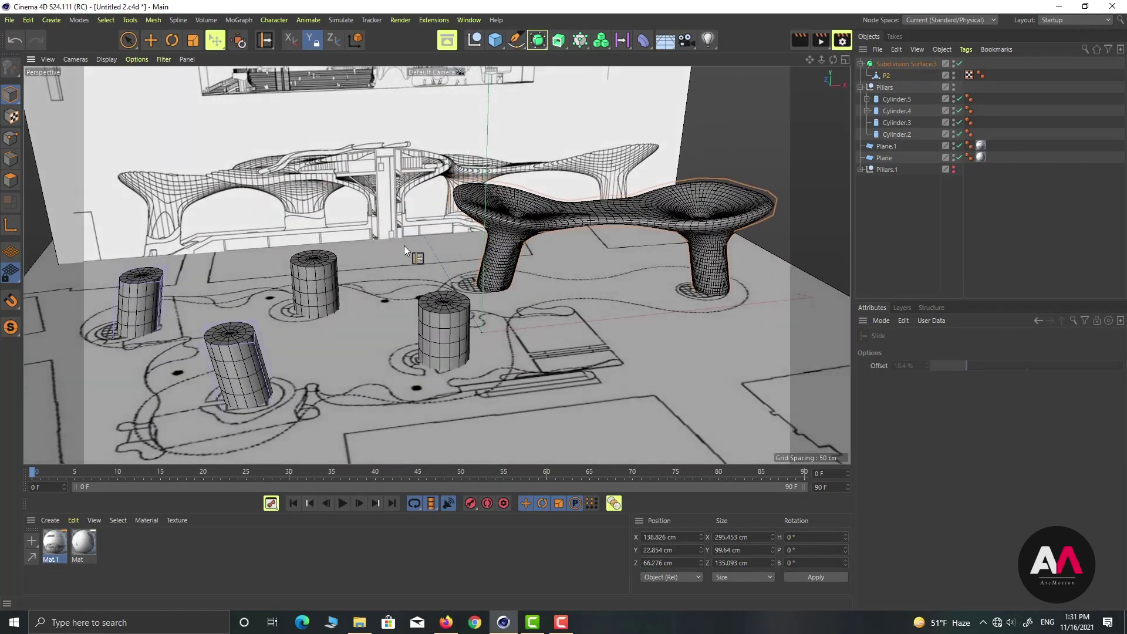
mouse_move(404, 246)
left_mouse_down("alt")
mouse_move(450, 237)
mouse_move(408, 257)
left_mouse_up("alt")
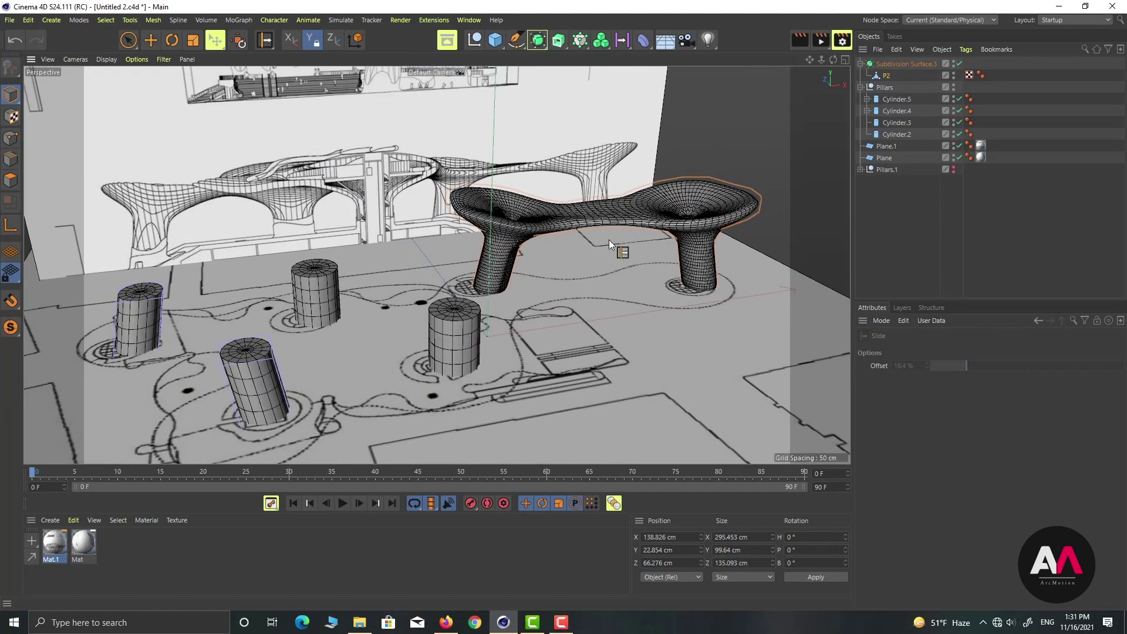
left_click_drag(477, 244, 467, 252, "alt")
left_click_drag(360, 276, 345, 270, "alt")
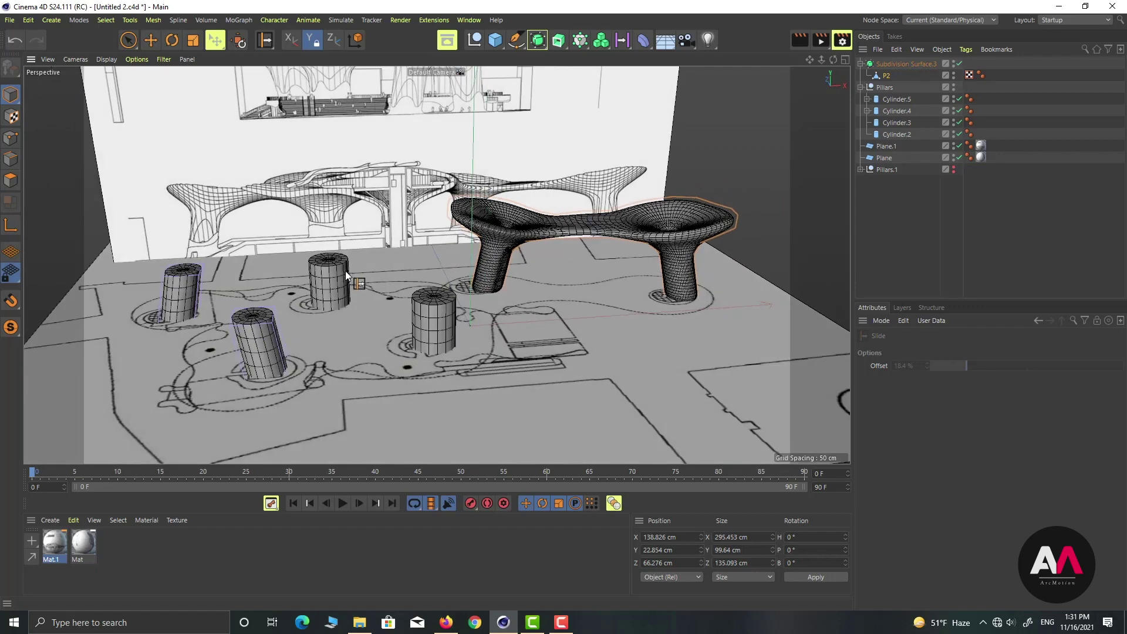
left_click_drag(497, 290, 464, 298, "alt")
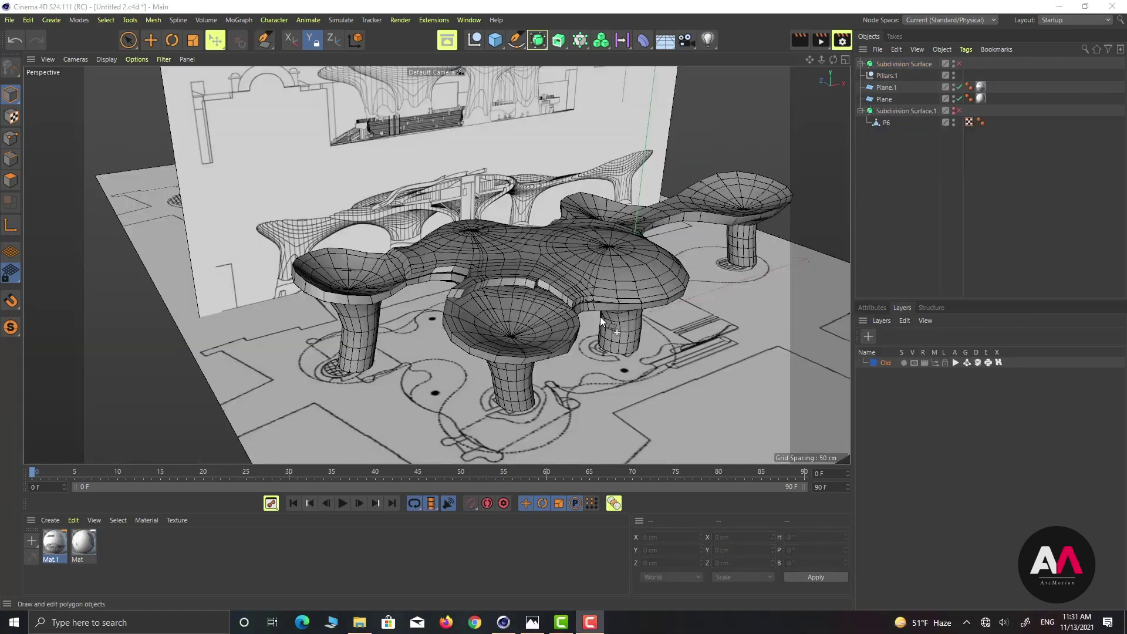
Step: Examine the unsmoothed mesh covering all six pillars from several angles and expand the Subdivision Surface group's contents
left_click_drag(527, 311, 519, 286, "alt")
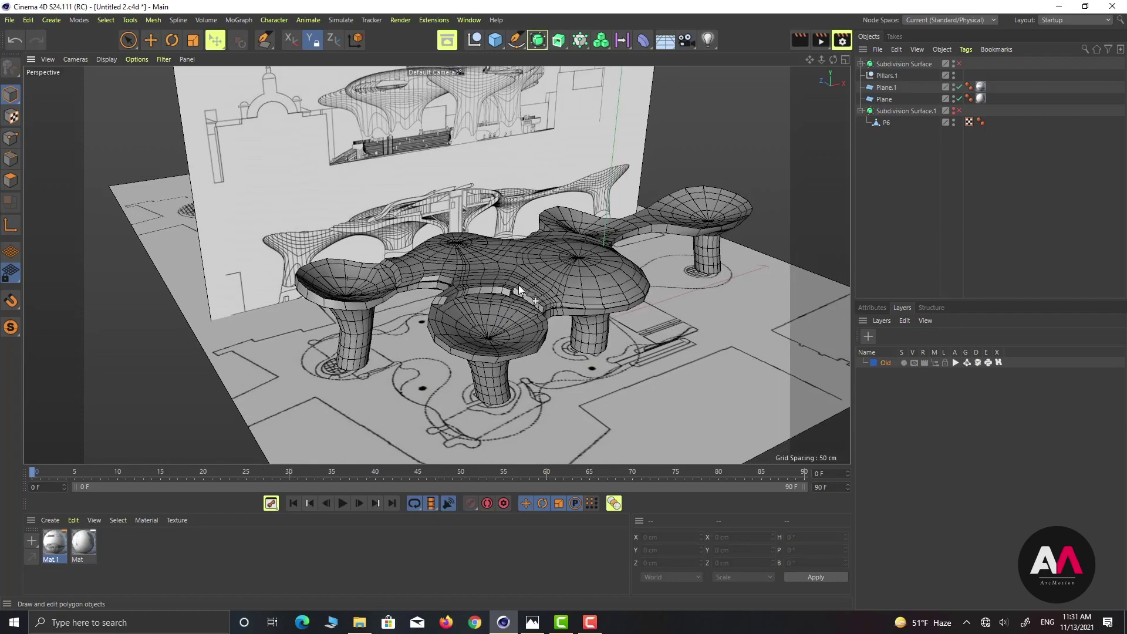
left_click_drag(593, 273, 608, 241, "alt")
scroll(587, 252, "up", 8)
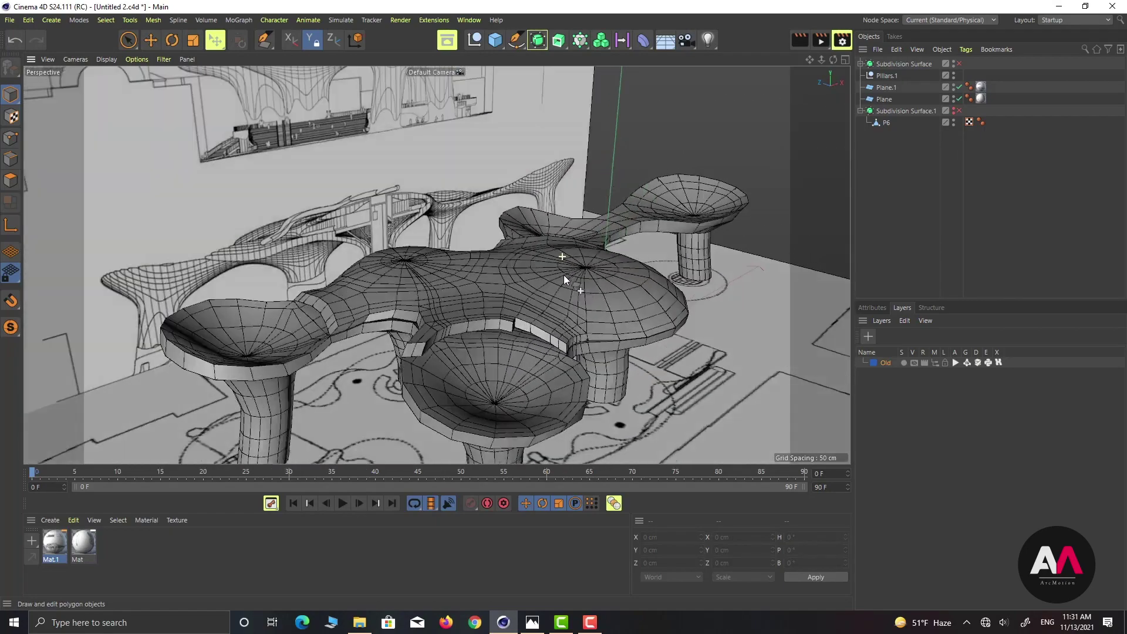
left_click_drag(564, 275, 347, 296, "alt")
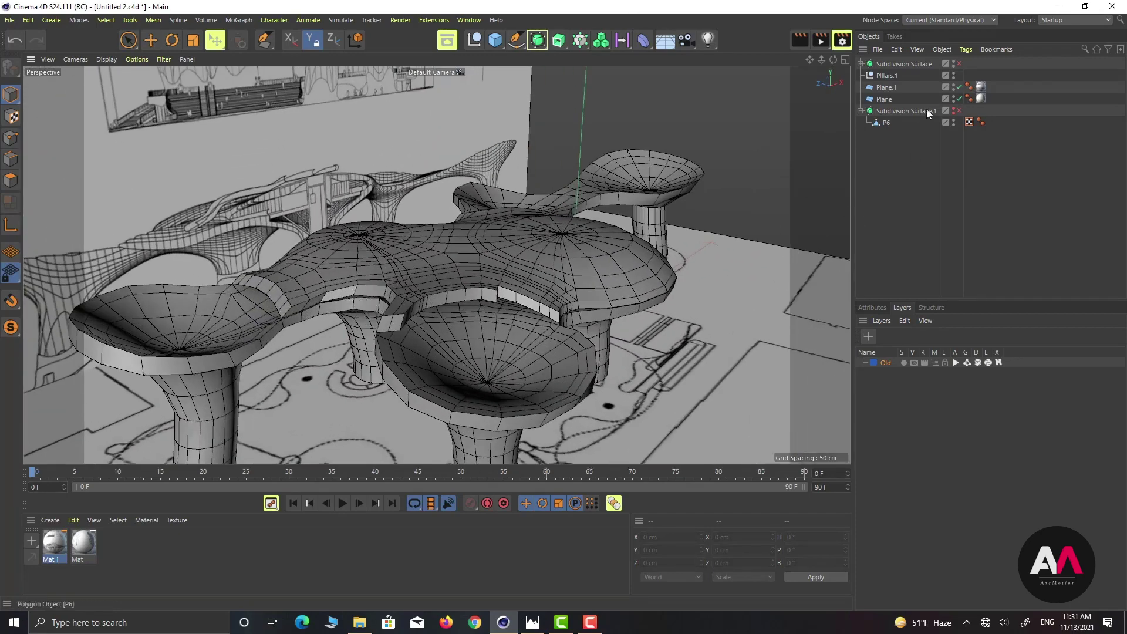
left_click(860, 64)
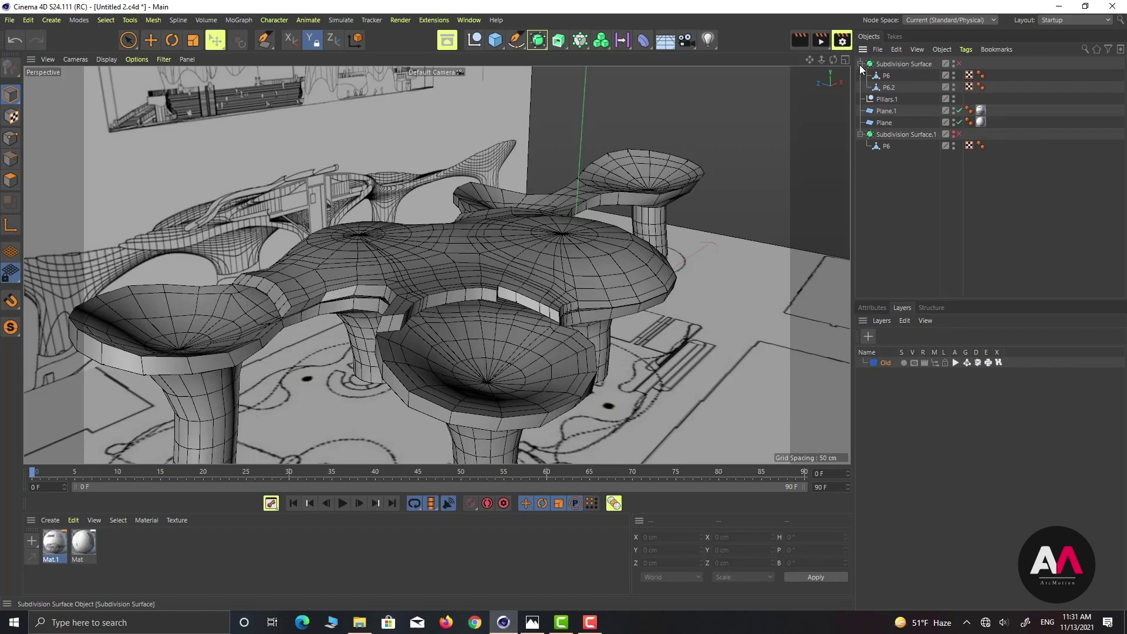
Step: Hide the P6.2 cover mesh and compare the hollow-topped canopy over the six pillars with the aerial reference photo
left_click(953, 85)
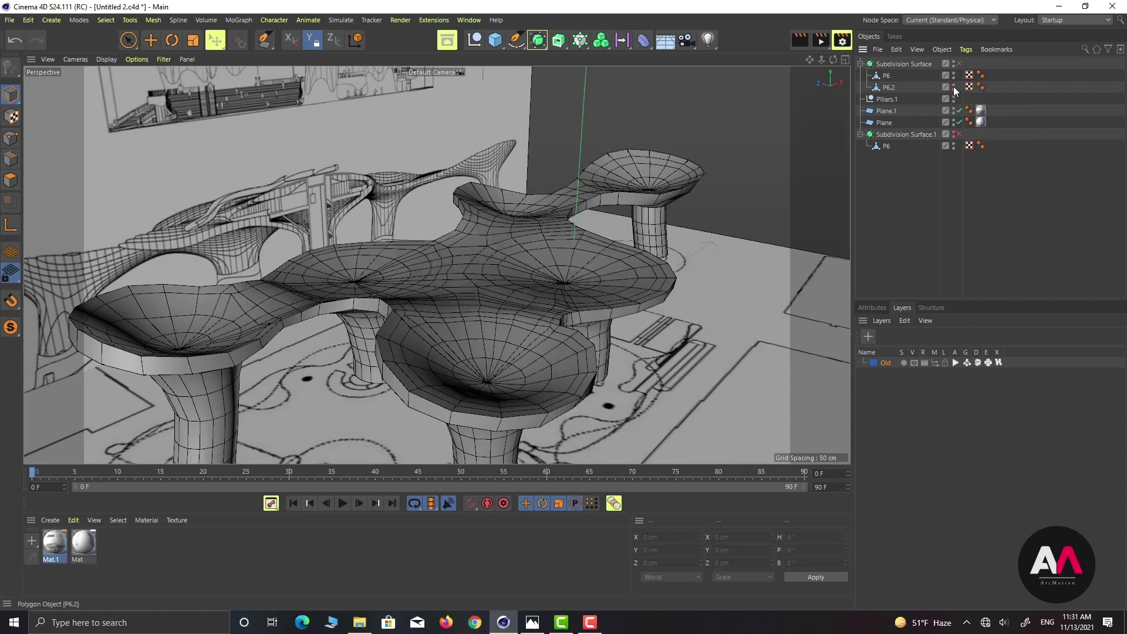
left_click_drag(311, 252, 448, 282, "alt")
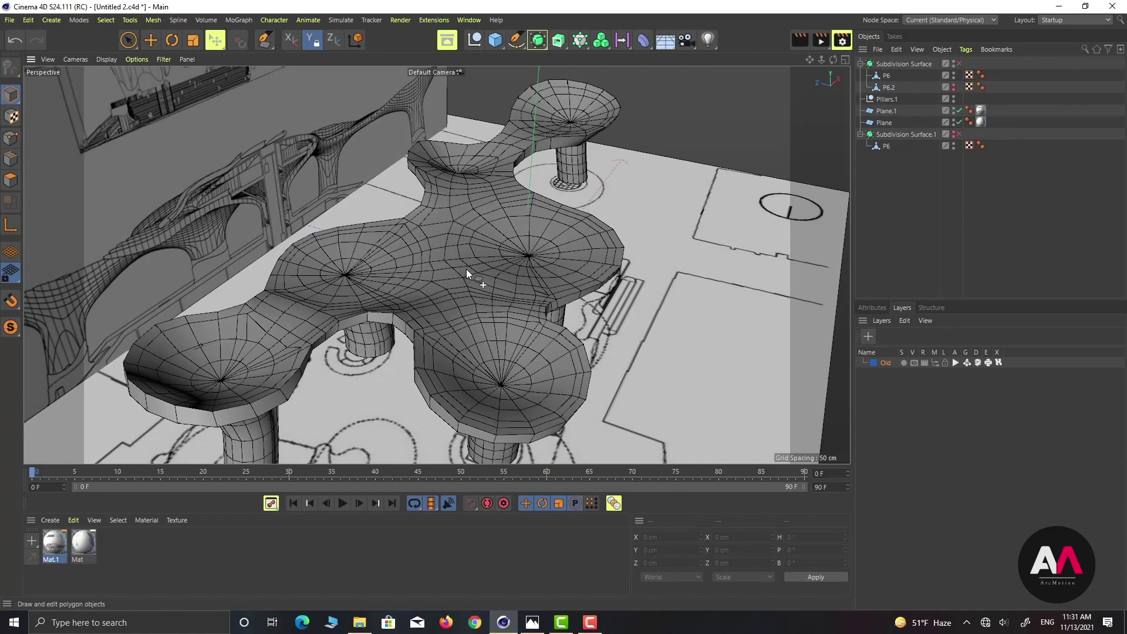
left_click_drag(519, 220, 598, 238, "alt")
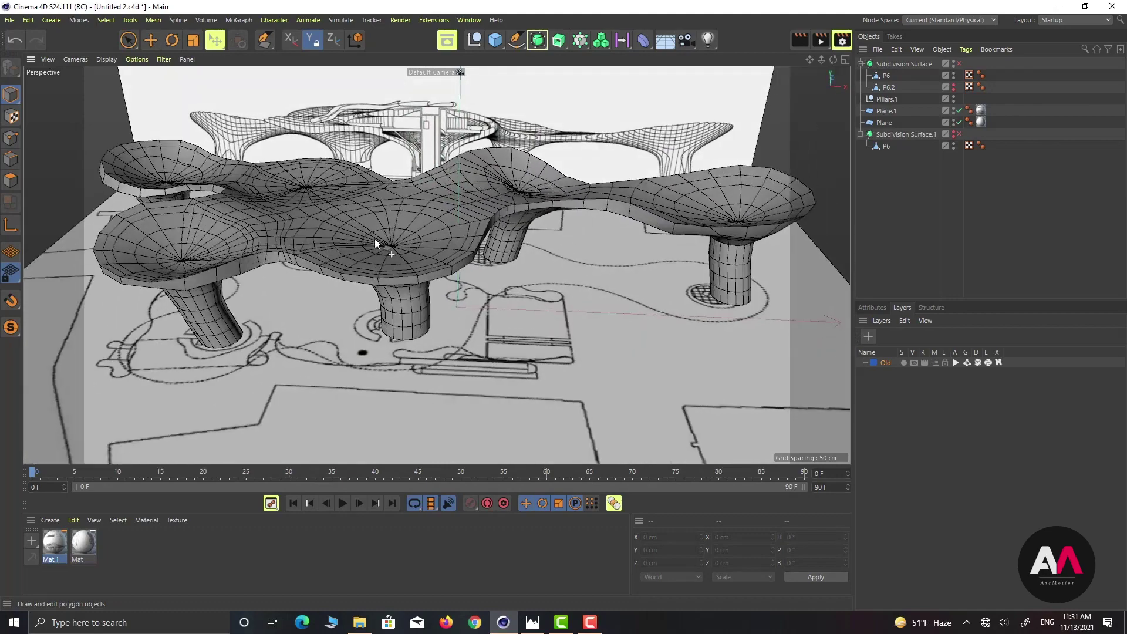
left_click_drag(376, 243, 418, 163, "alt")
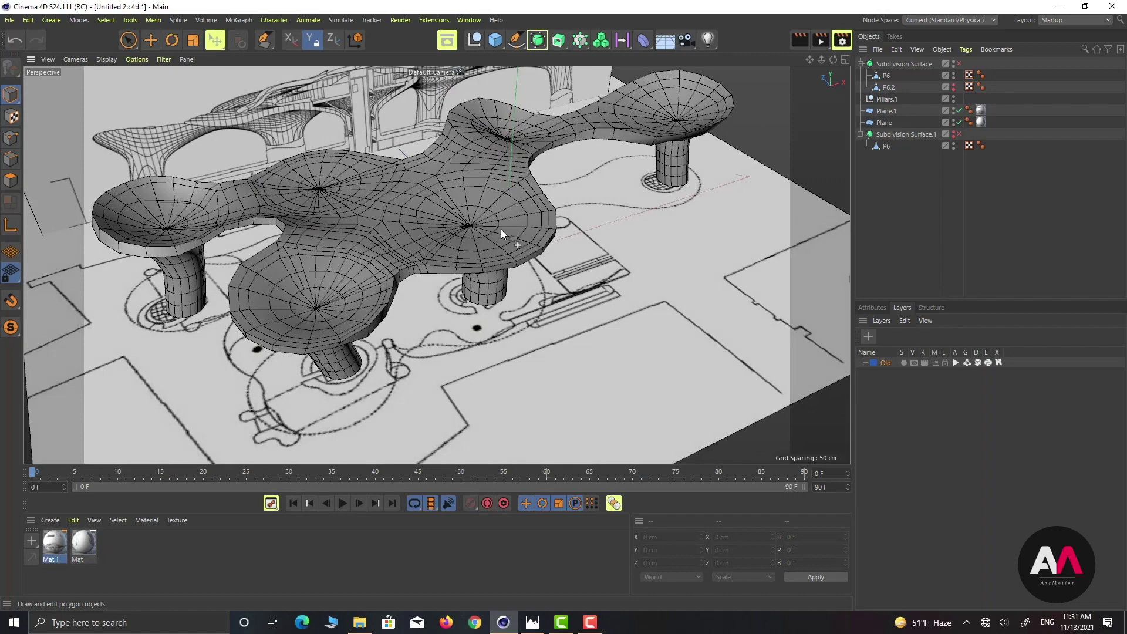
left_click(532, 622)
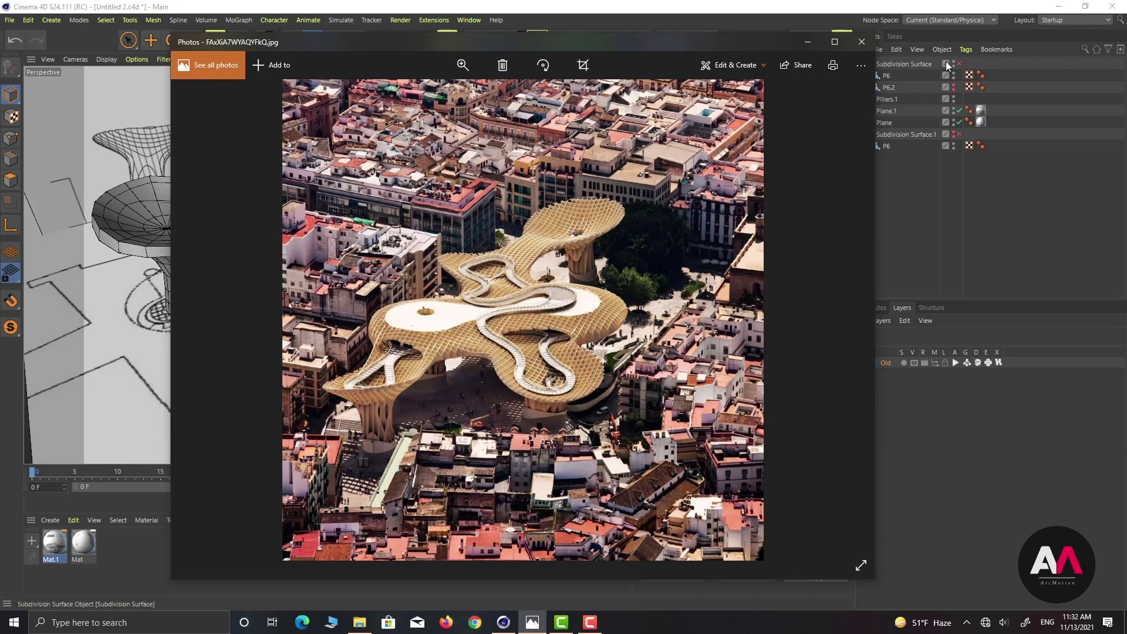
left_click(808, 41)
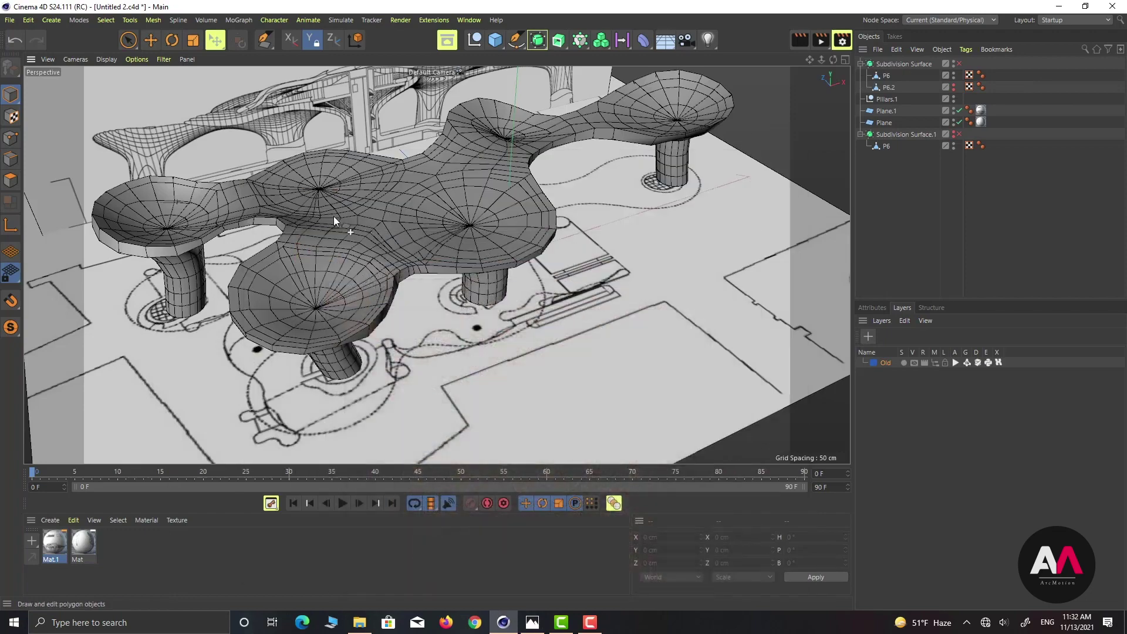
Step: Switch P6 to Polygons mode with Live Selection, then show the P6.2 cover mesh again and select it
scroll(343, 149, "up", 5)
left_click(886, 75)
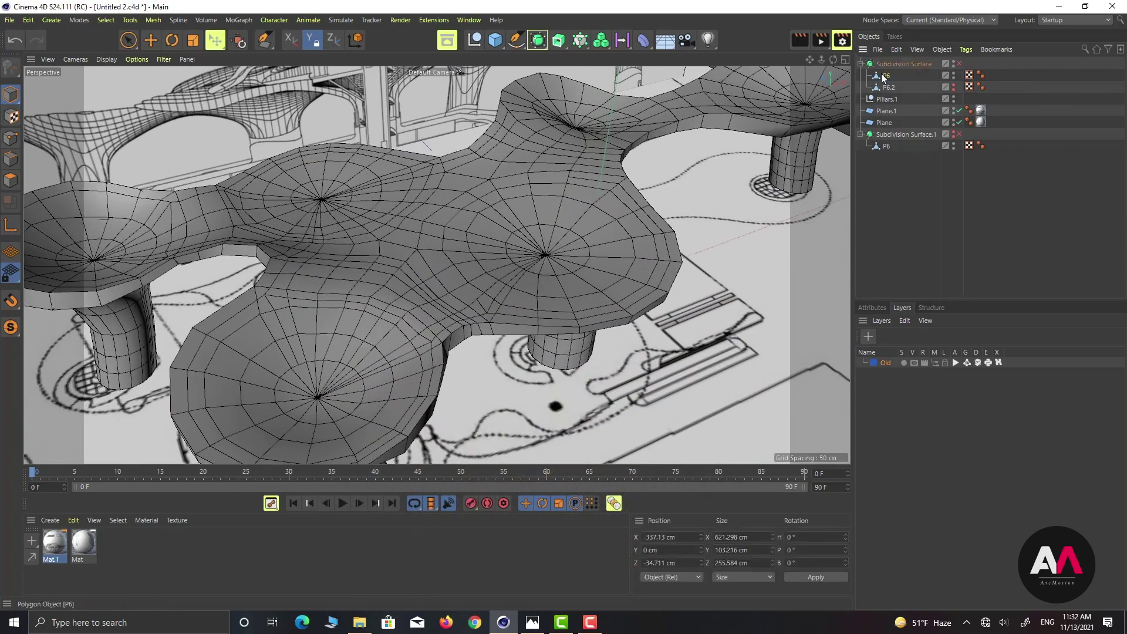
key("Return")
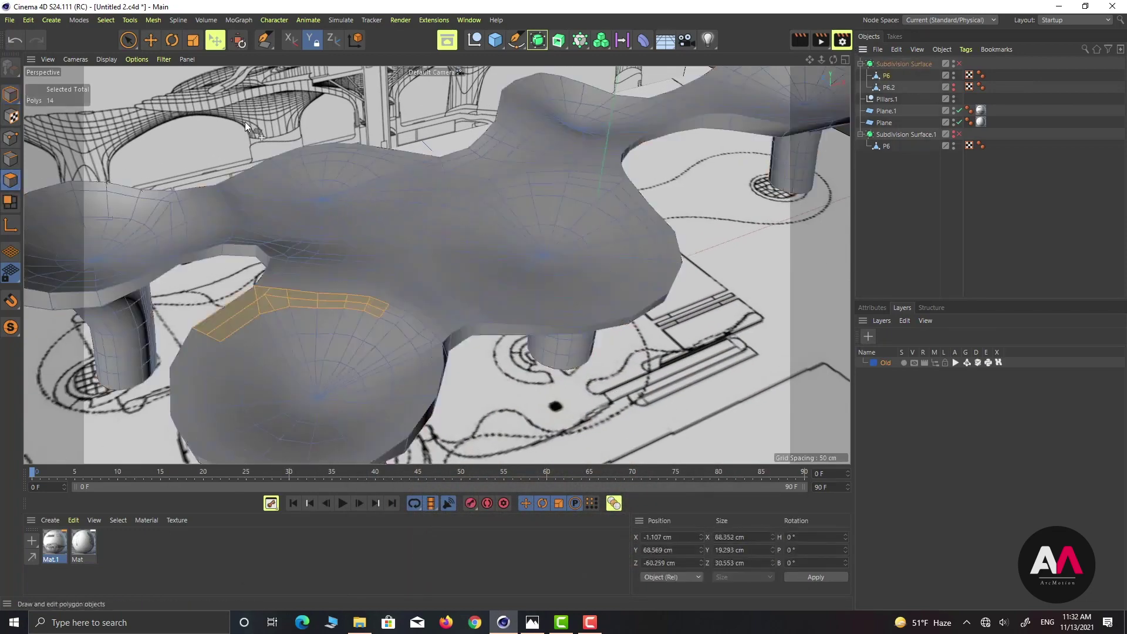
left_click(126, 42)
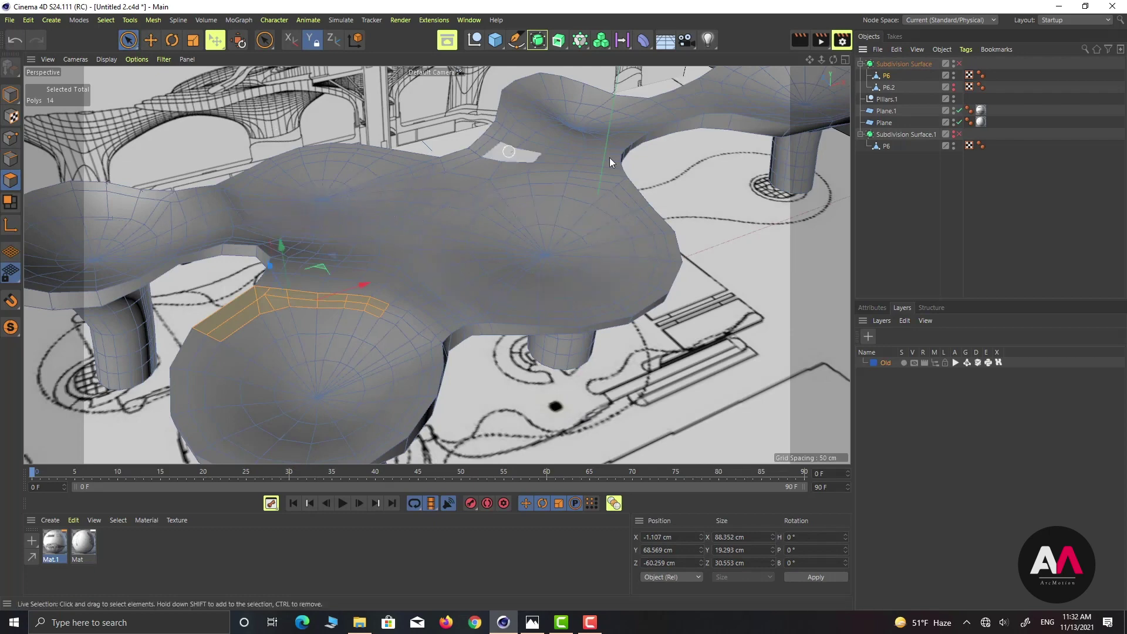
left_click(889, 87)
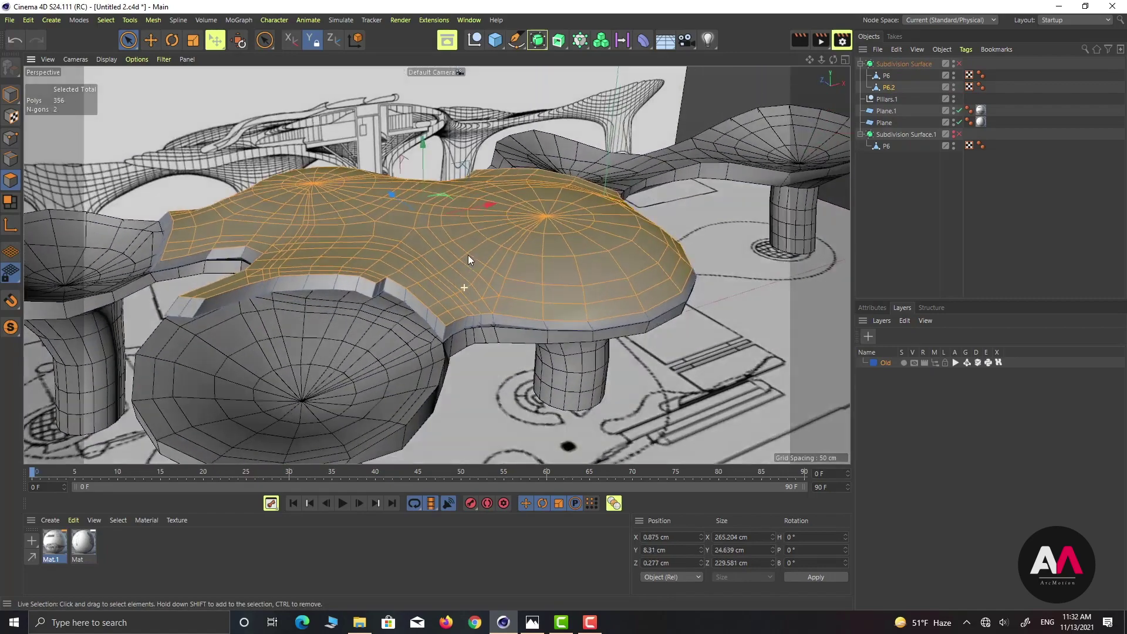
Step: Examine the rim of the P6.2 cover against the pillar caps beneath it from several angles
left_click_drag(468, 258, 483, 216, "alt")
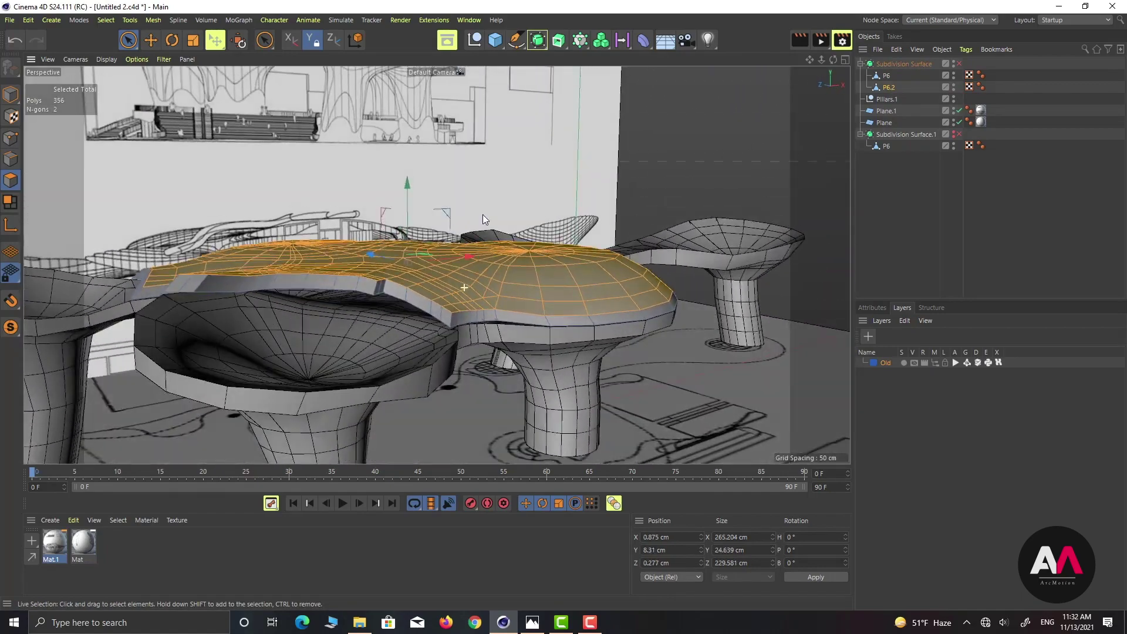
left_click_drag(248, 245, 361, 291, "alt")
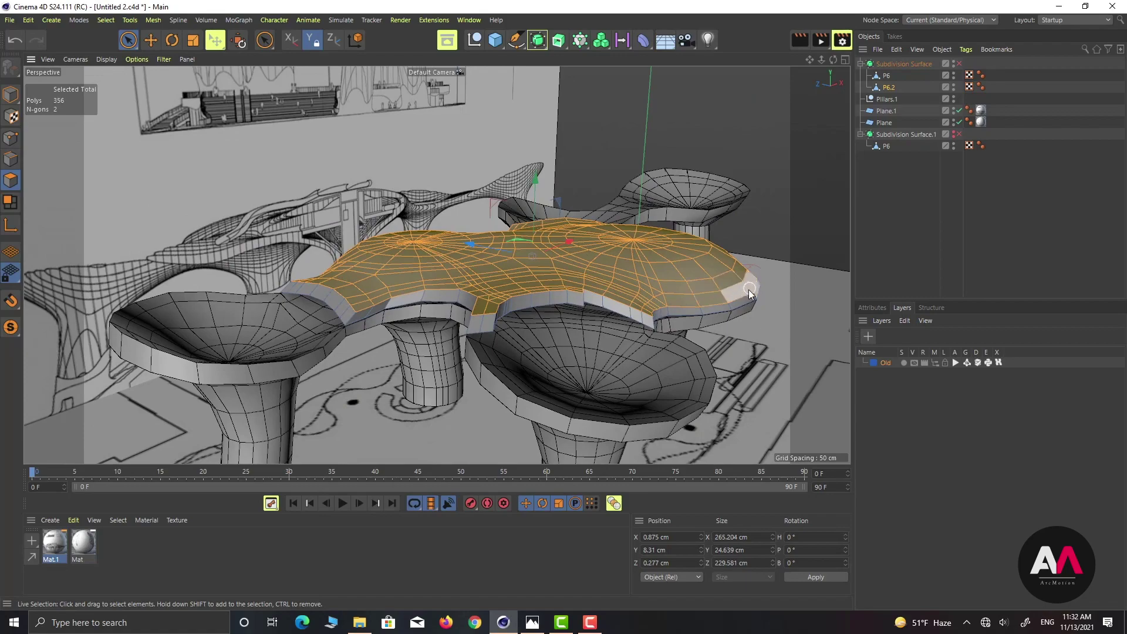
left_click_drag(495, 270, 547, 262, "alt")
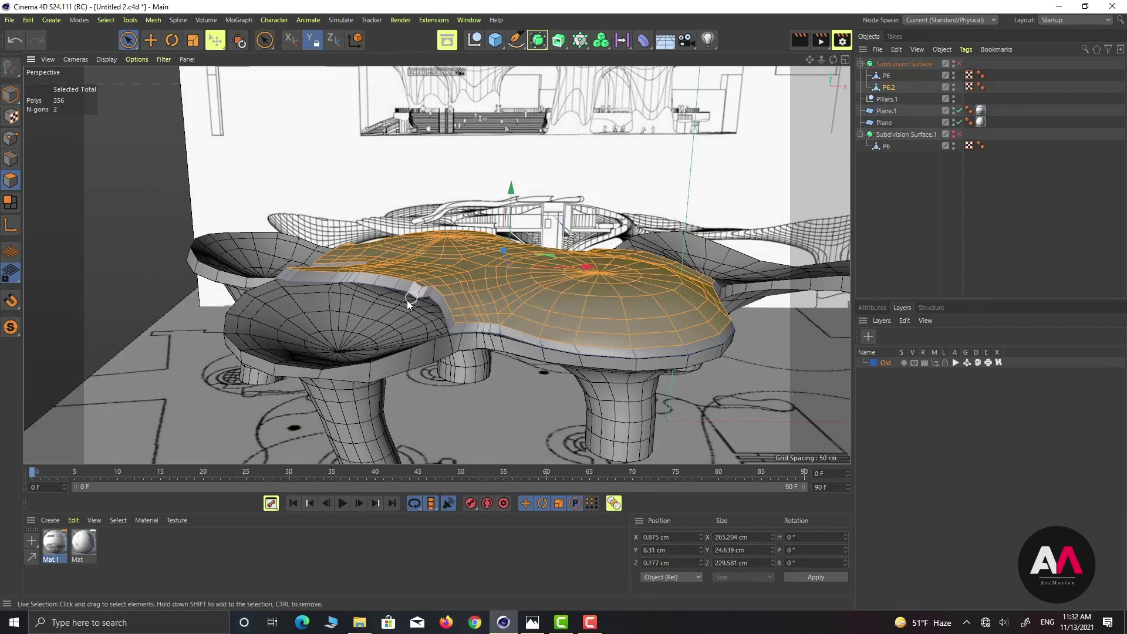
left_click_drag(380, 317, 434, 339, "alt")
scroll(572, 302, "up", 5)
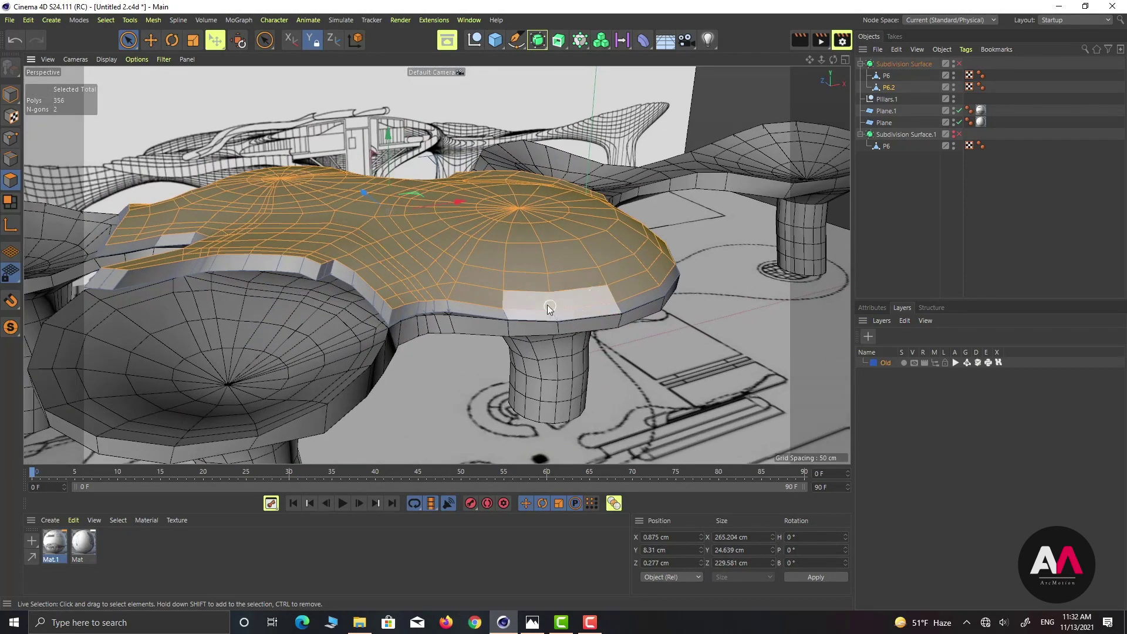
scroll(528, 309, "up", 3)
left_click_drag(520, 305, 467, 321, "alt")
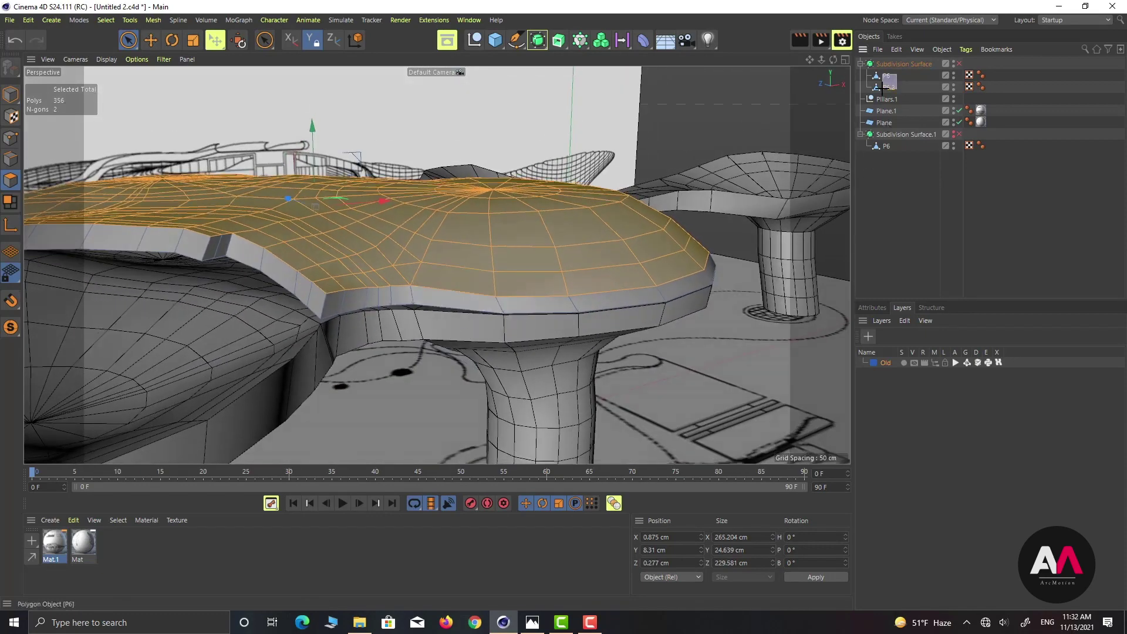
Step: Enable Subdivision Surface and merge P6 and P6.2 into a single mesh with Connect Objects + Delete
left_click(895, 75, "ctrl")
left_click_drag(422, 272, 325, 237, "alt")
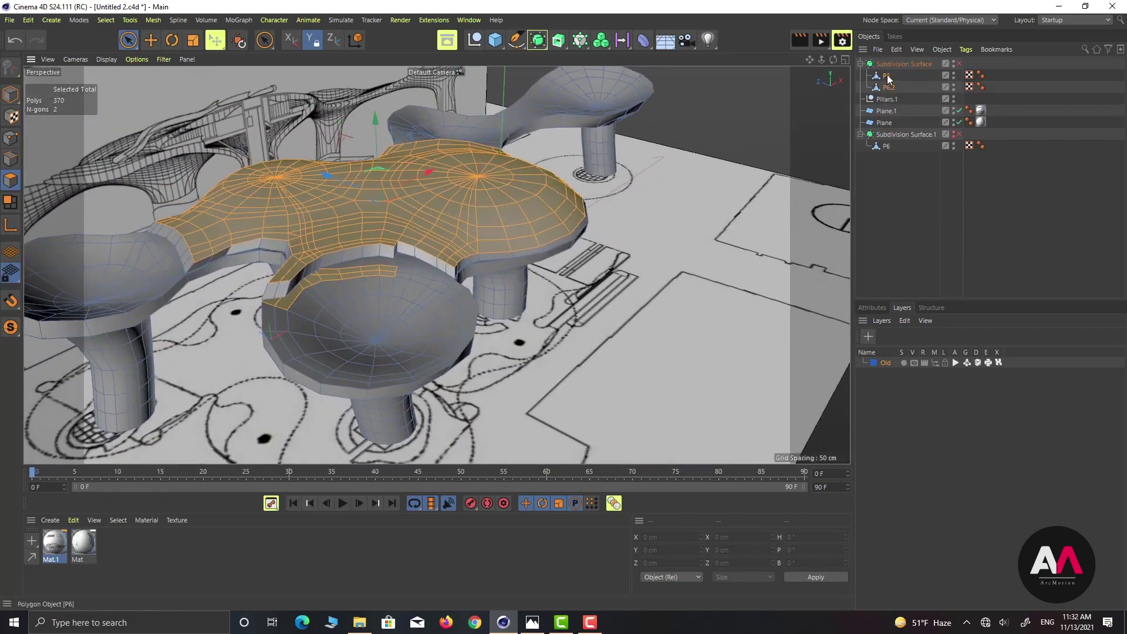
left_click(959, 63)
left_click_drag(329, 317, 251, 238, "alt")
left_click_drag(353, 176, 390, 206, "alt")
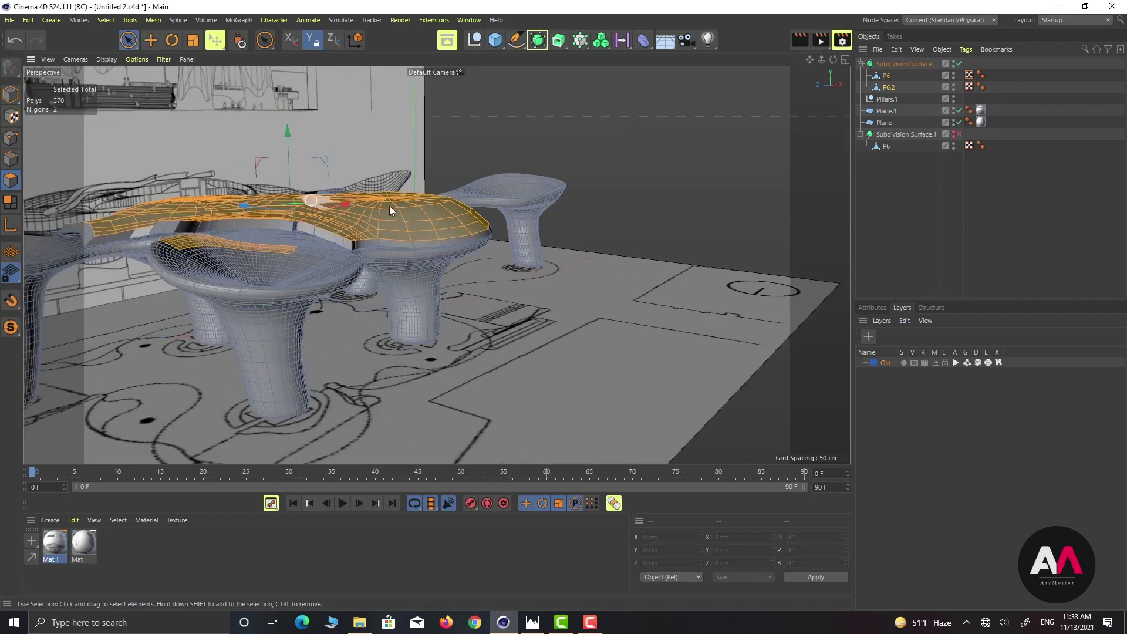
right_click(890, 78)
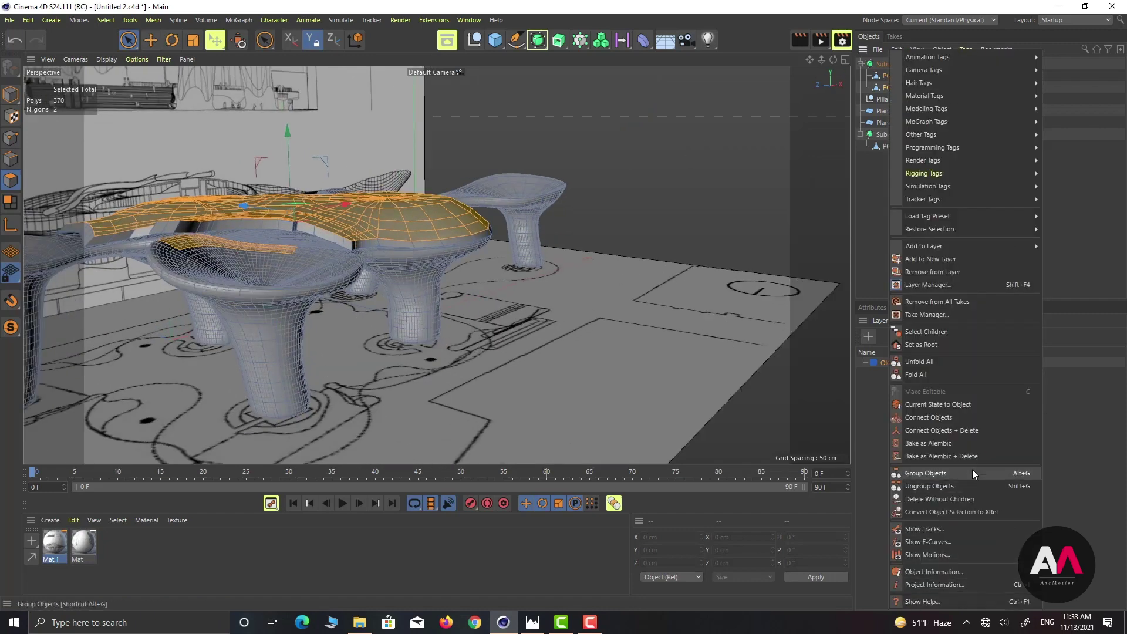
left_click(952, 431)
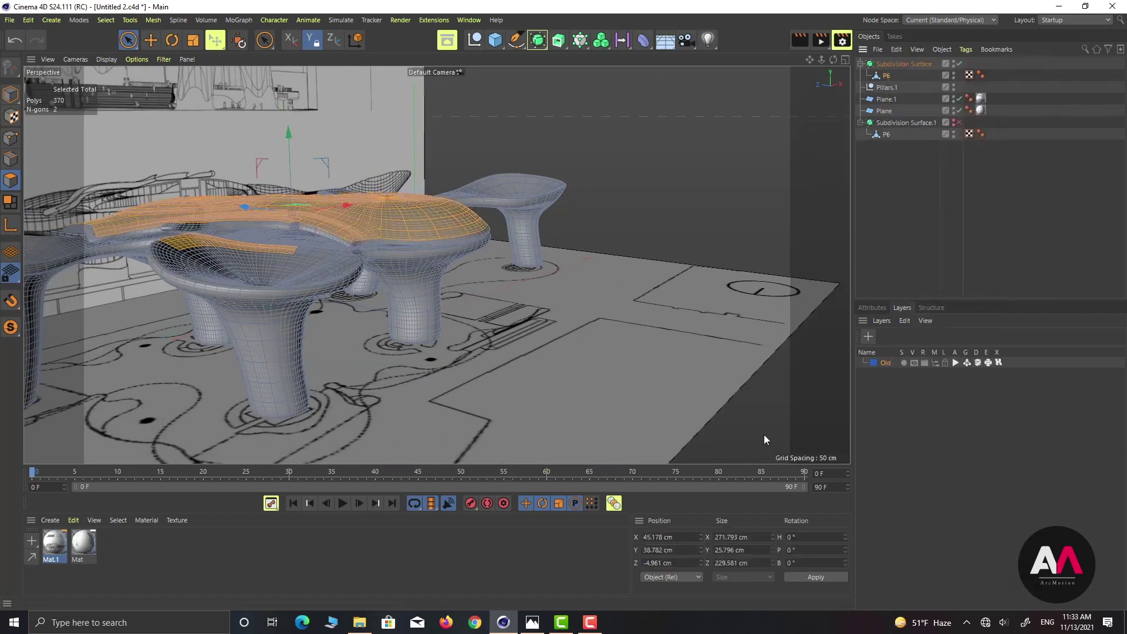
Step: Clear the object selection and inspect the merged, smoothed canopy from several angles
left_click_drag(744, 156, 221, 188, "alt")
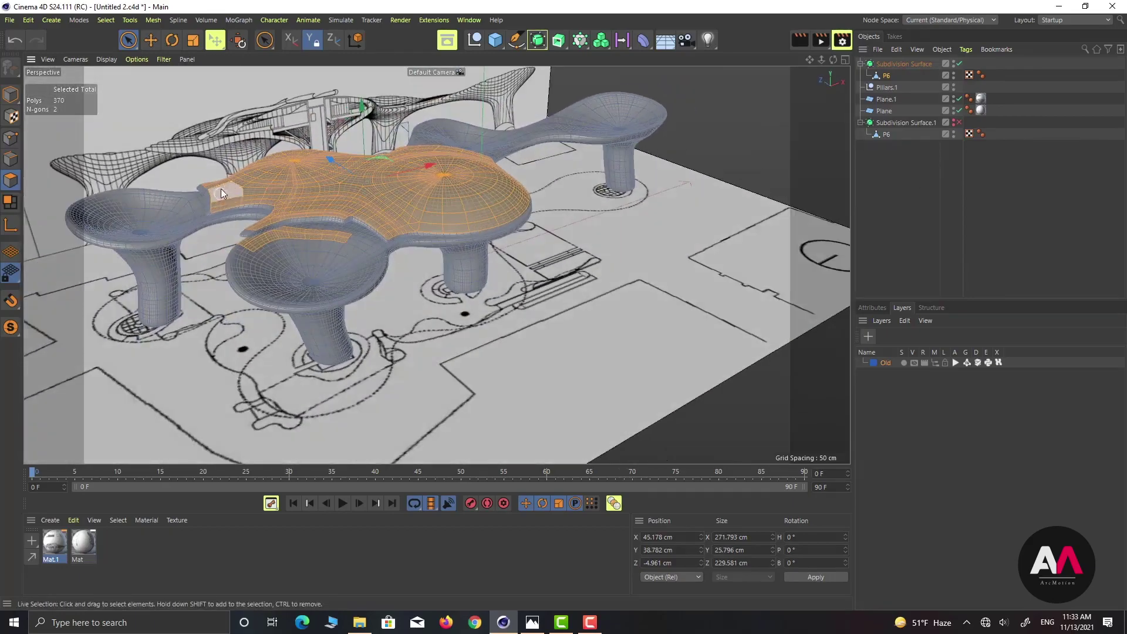
right_click_drag(220, 189, 466, 202, "alt")
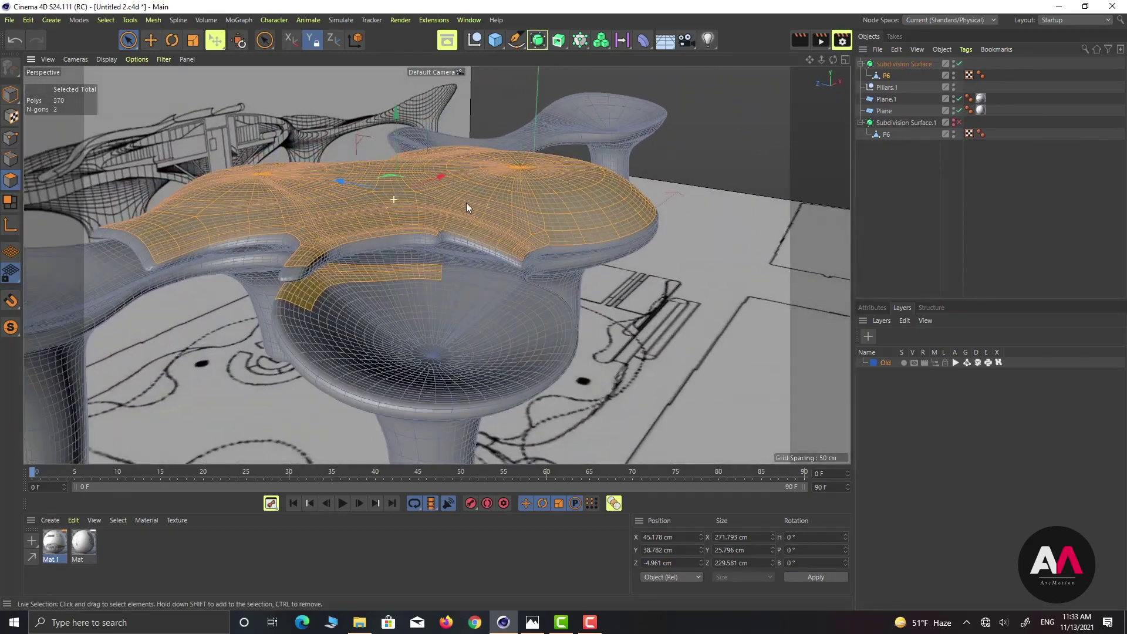
left_click(941, 185)
left_click_drag(560, 339, 387, 244, "alt")
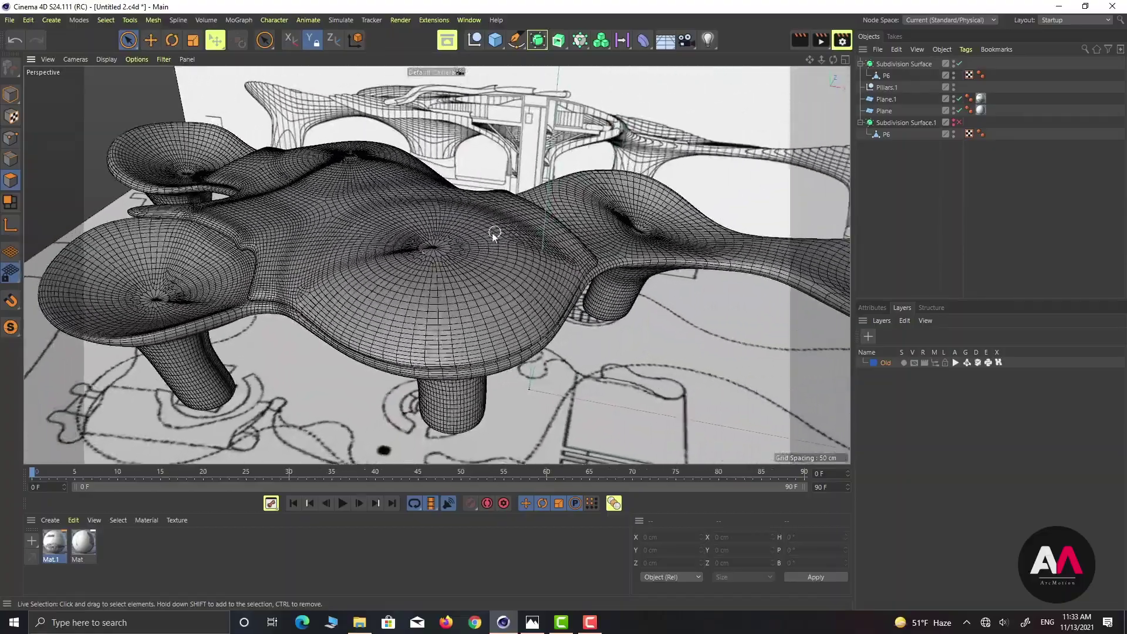
left_click_drag(492, 233, 376, 306, "alt")
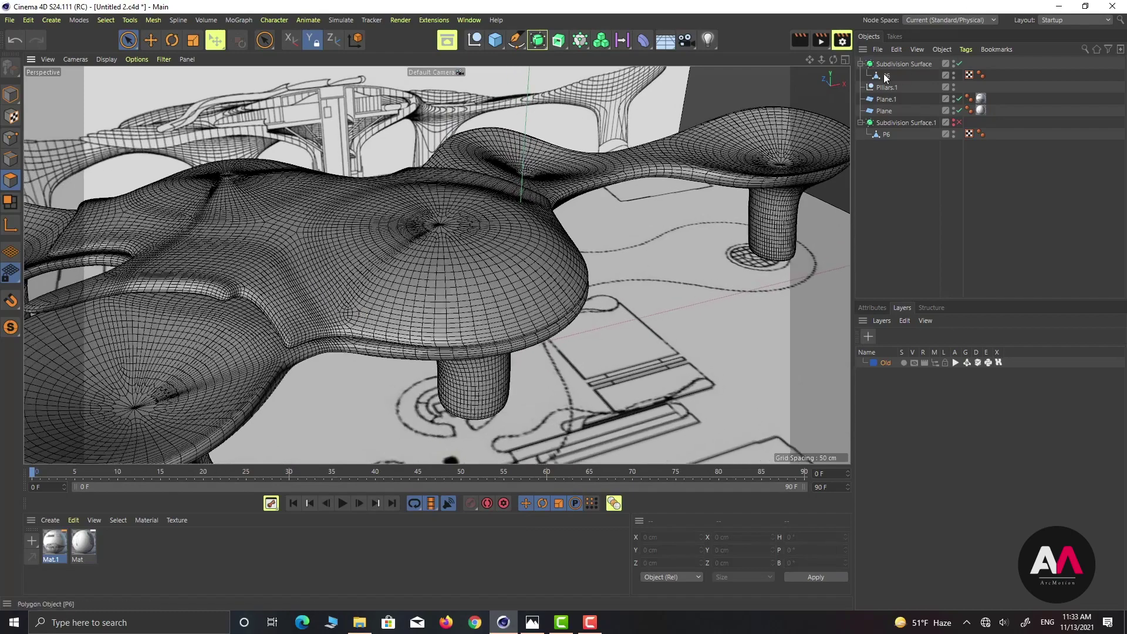
Step: Select the merged P6 mesh, disable Subdivision Surface and examine the seam between the cover's rim and the caps below
left_click(904, 63)
key("o")
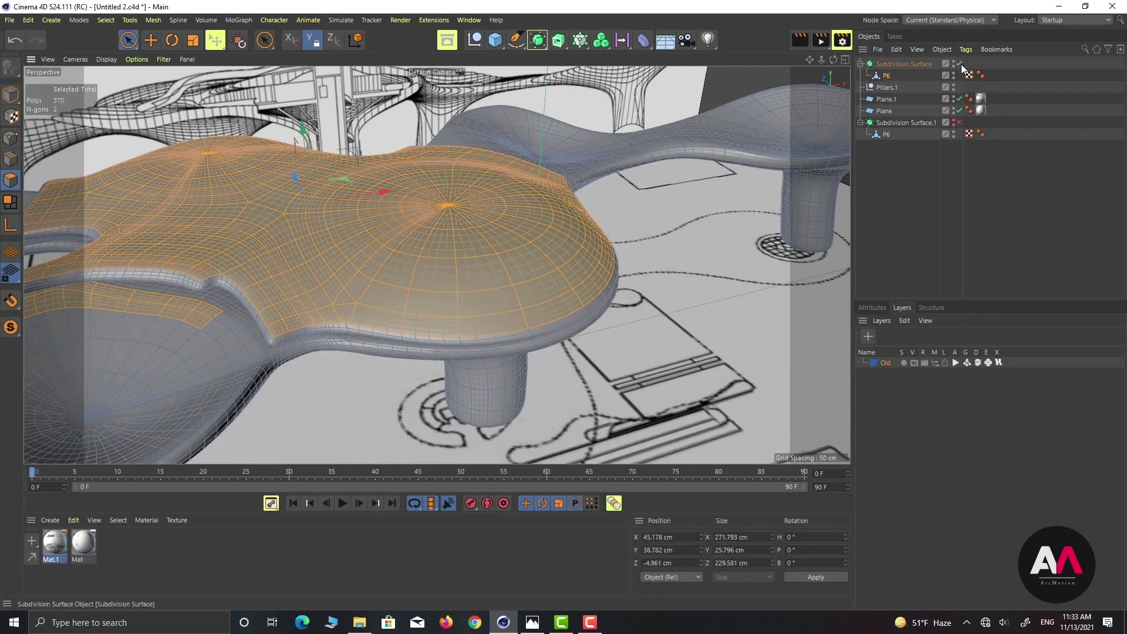
left_click(960, 63)
scroll(502, 353, "up", 3)
left_click_drag(502, 354, 526, 306, "alt")
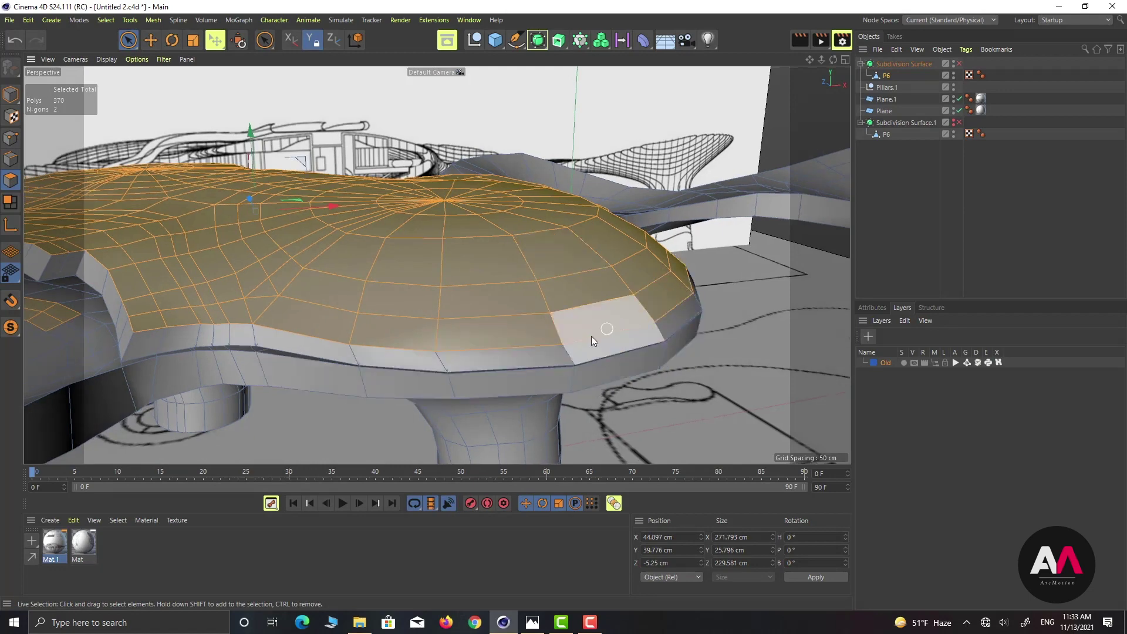
left_click_drag(369, 287, 534, 314, "alt")
right_click_drag(574, 273, 445, 324, "alt")
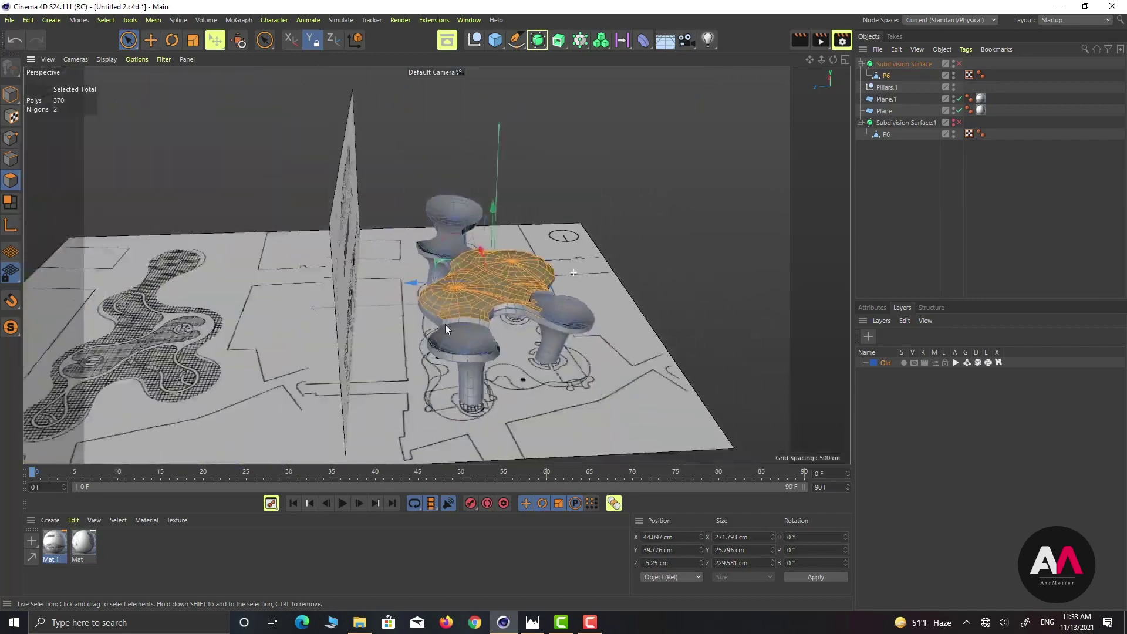
scroll(445, 324, "up", 10)
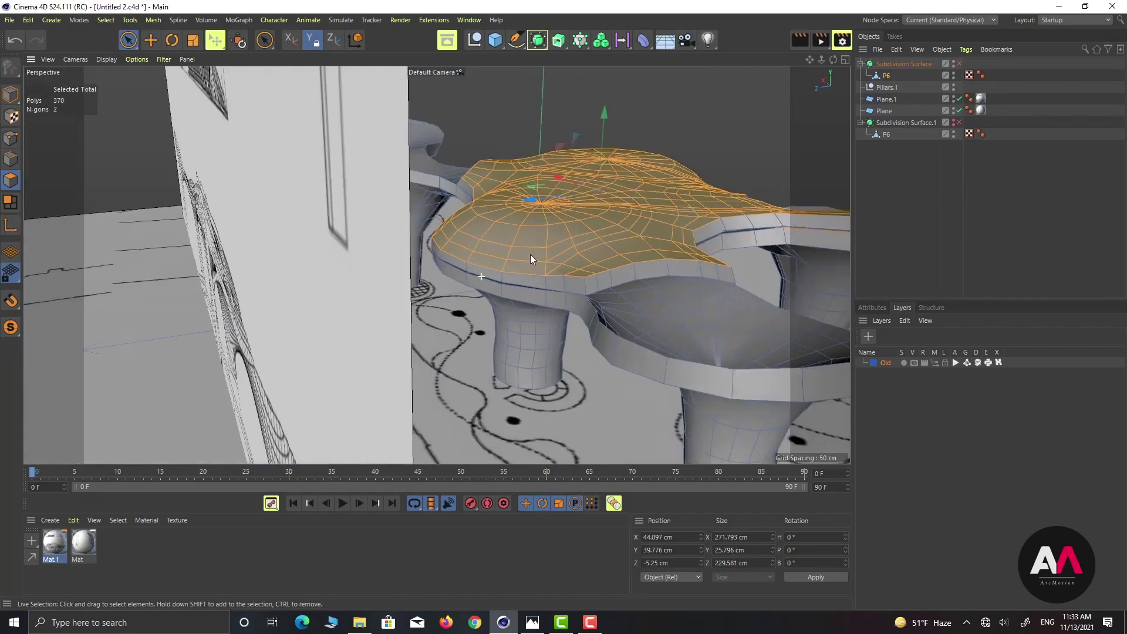
scroll(530, 255, "up", 4)
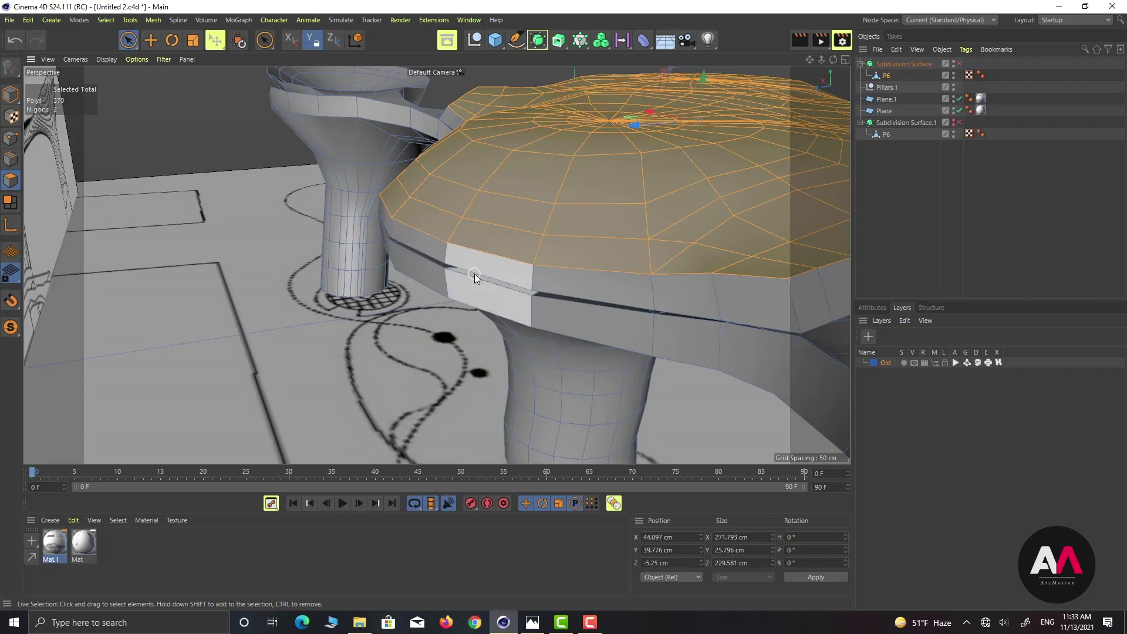
left_click_drag(450, 245, 425, 283, "alt")
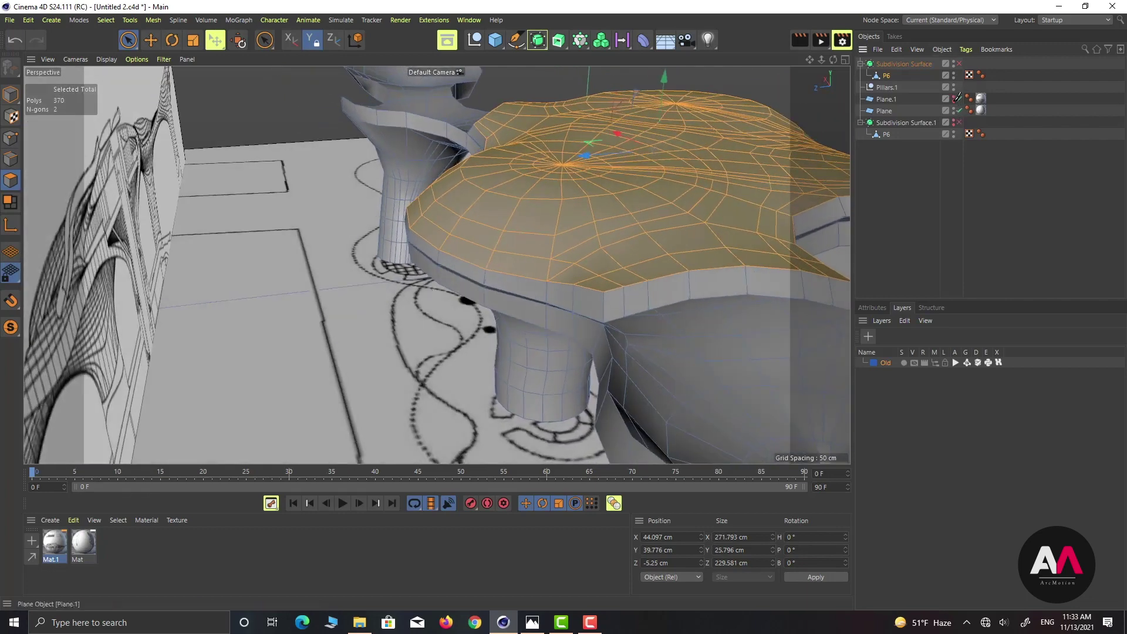
Step: Hide Plane.1 and Plane in the viewport and close the gap at the cover's corner by welding three rim points with the Polygon Pen
left_click_drag(954, 97, 954, 110)
left_click_drag(378, 276, 493, 308, "alt")
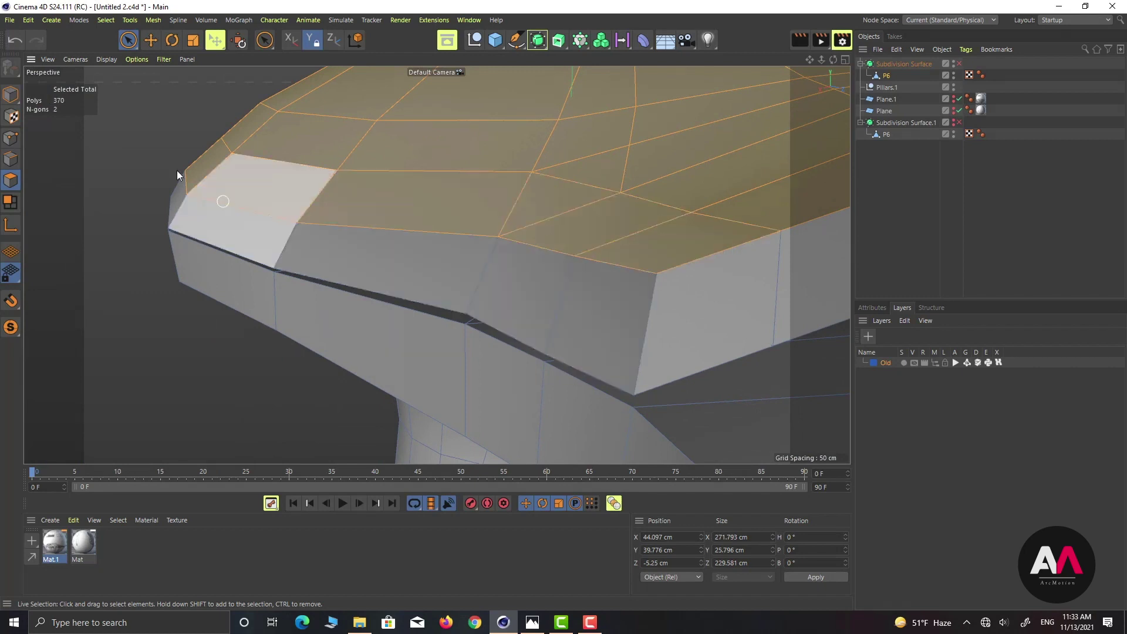
right_click(126, 141)
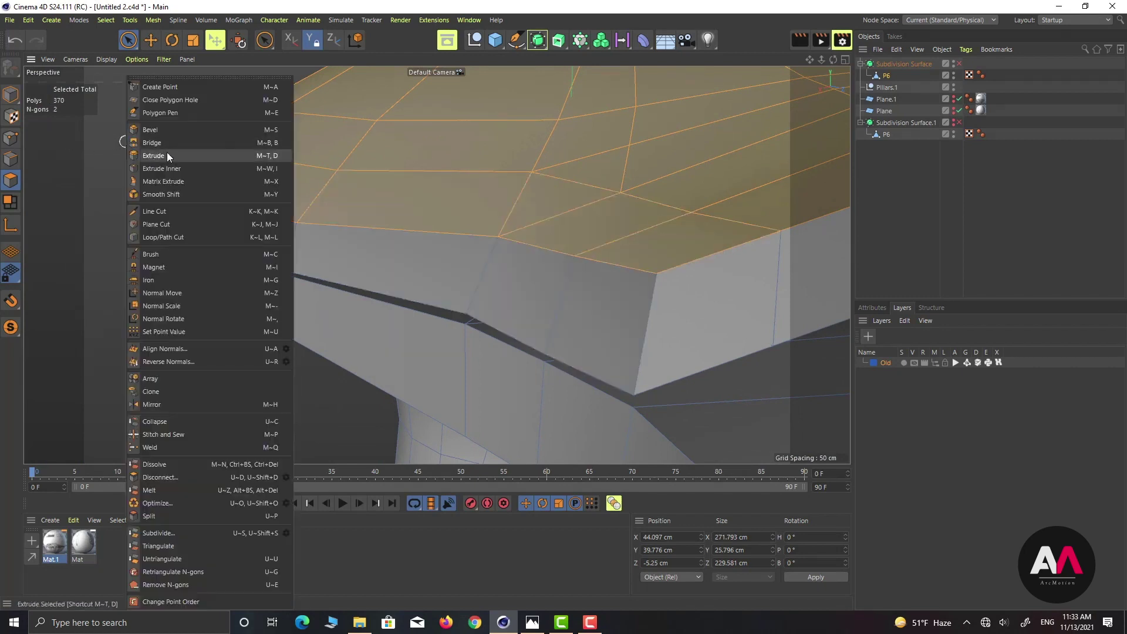
left_click(163, 112)
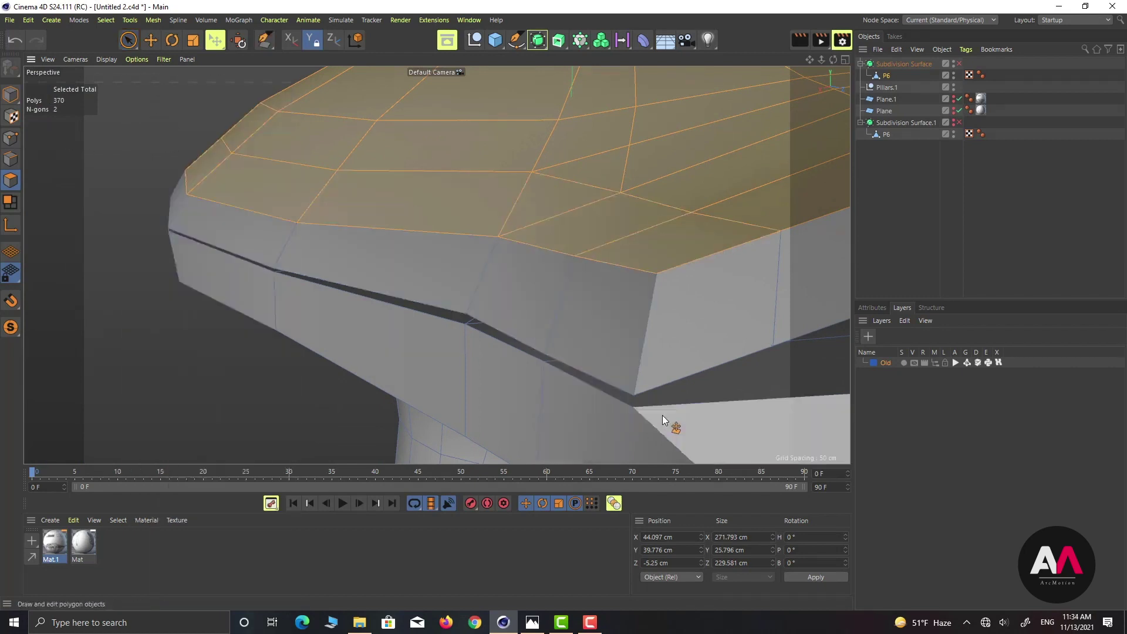
left_click_drag(635, 398, 635, 409)
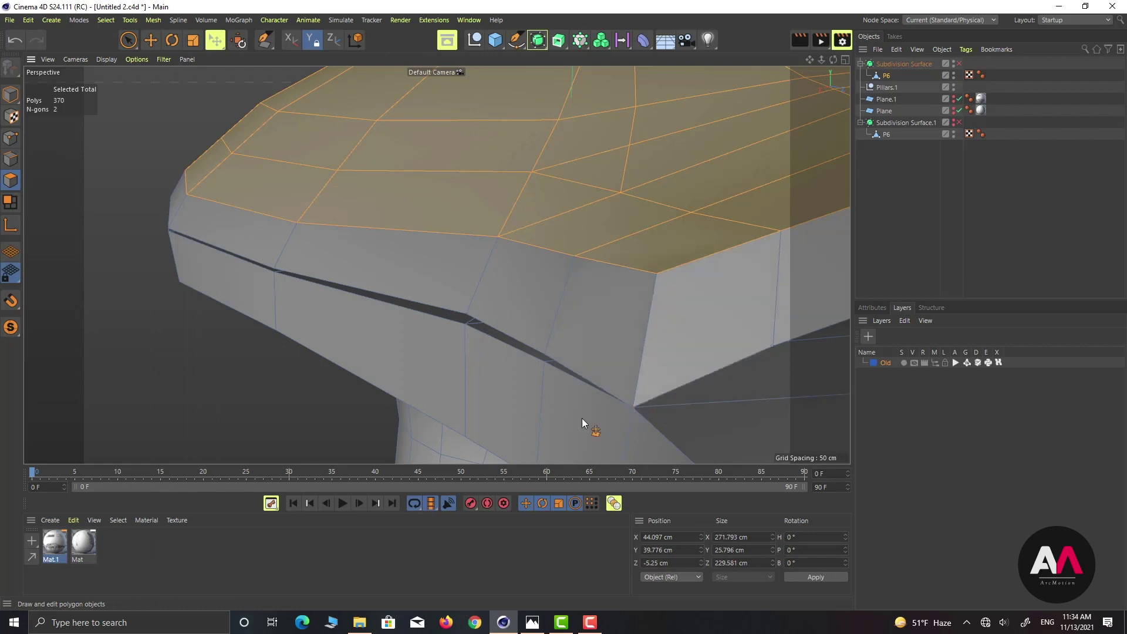
left_click_drag(544, 362, 544, 356)
left_click_drag(467, 315, 472, 328)
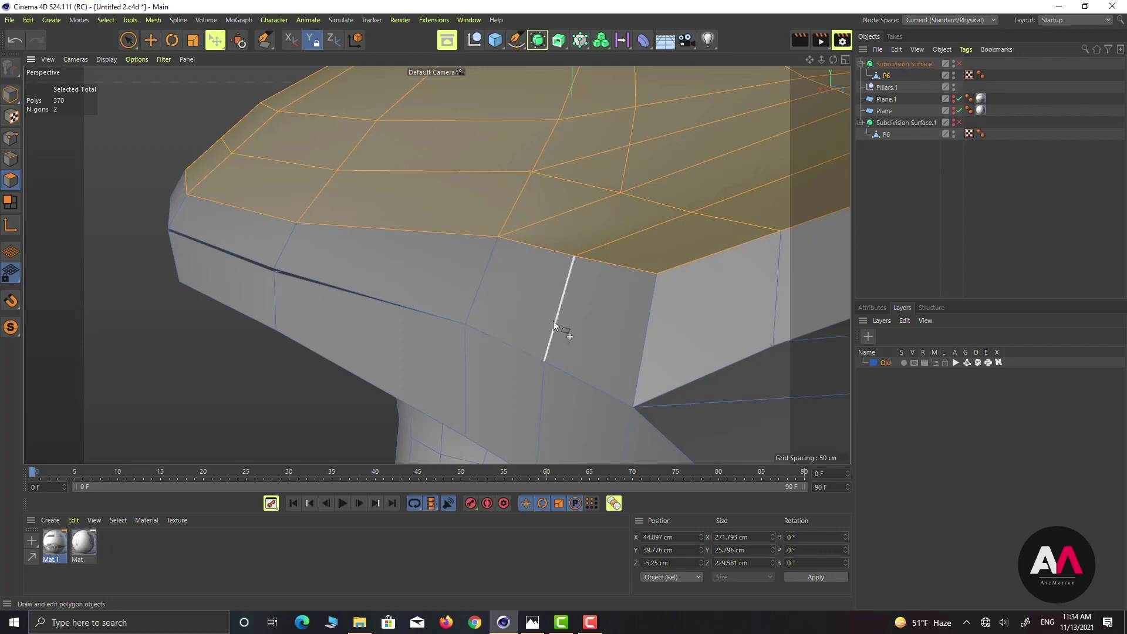
Step: Weld the cover's lower rim points onto the matching base rim points around the rounded pillar cap, up to the adjoining notch
left_click_drag(558, 330, 477, 332, "alt")
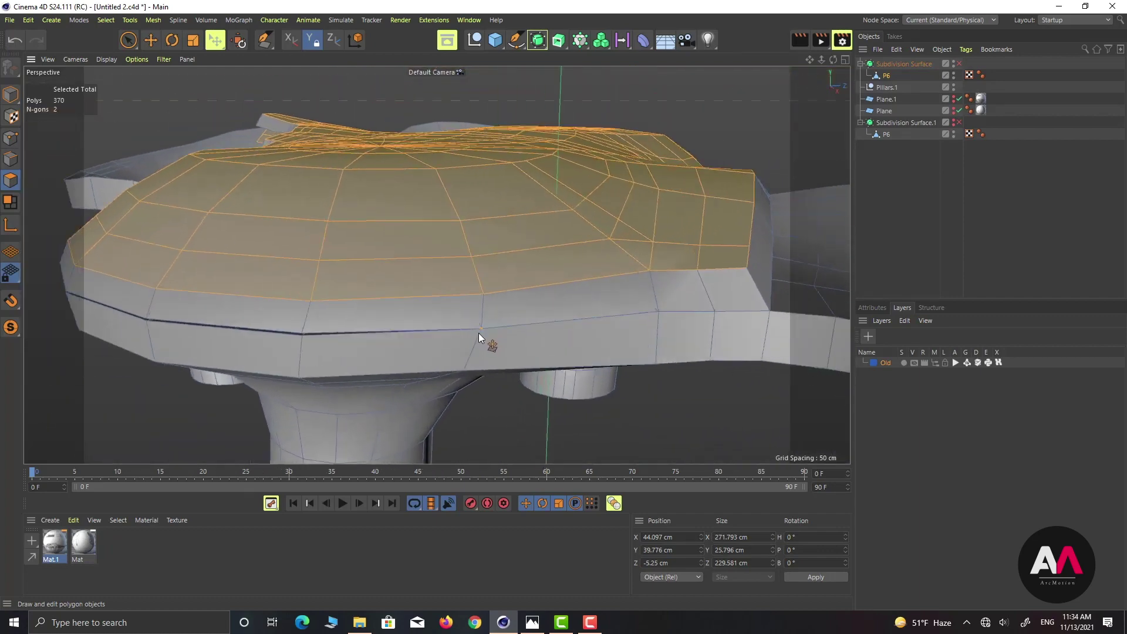
left_click_drag(550, 346, 491, 358, "alt")
left_click_drag(246, 307, 590, 309, "alt")
left_click_drag(485, 333, 328, 320, "alt")
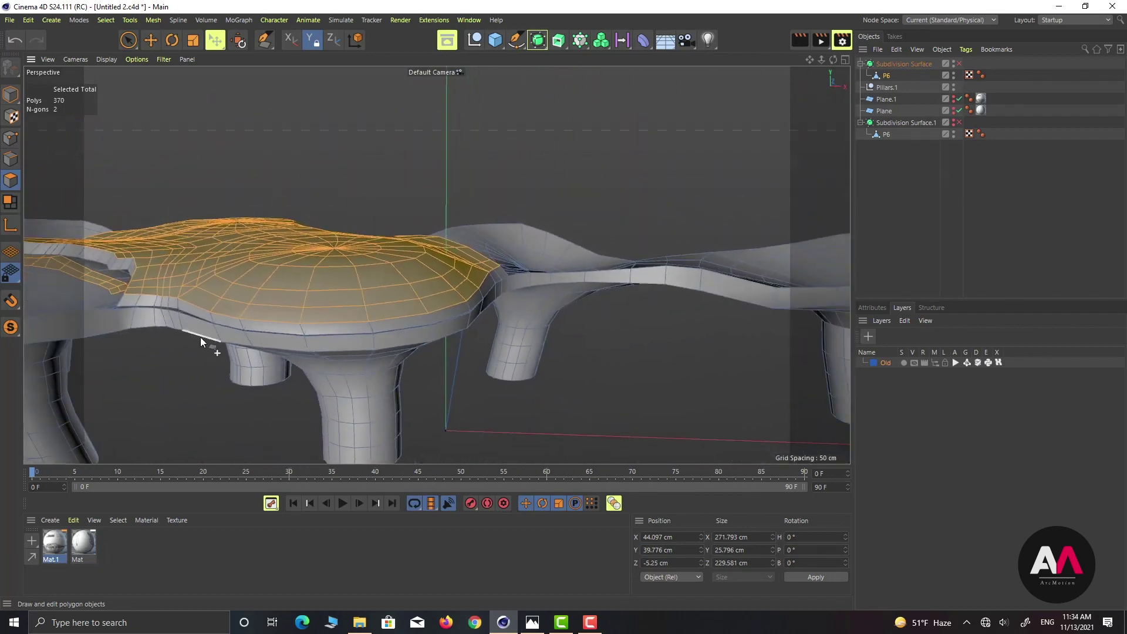
scroll(301, 308, "up", 5)
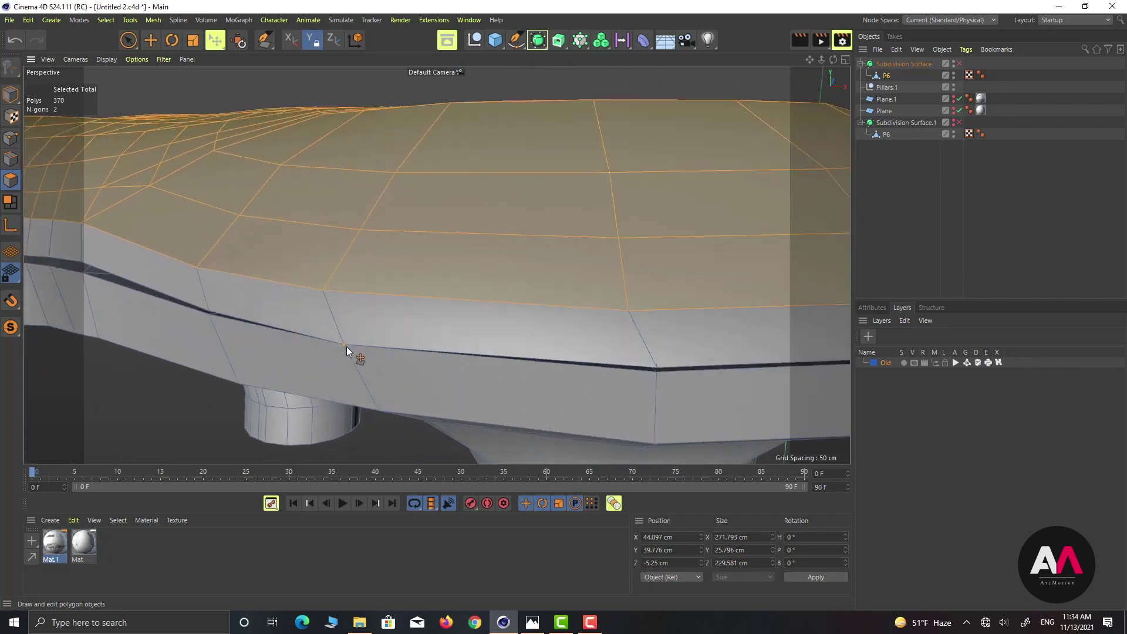
left_click_drag(347, 346, 393, 327, "alt")
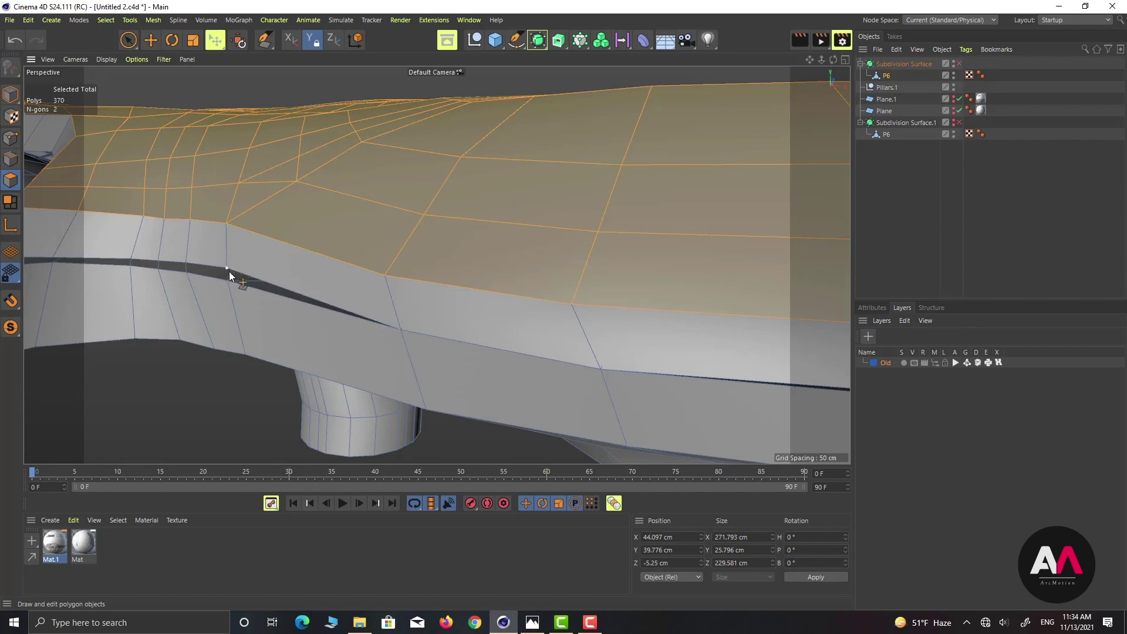
left_click_drag(231, 296, 255, 256, "alt")
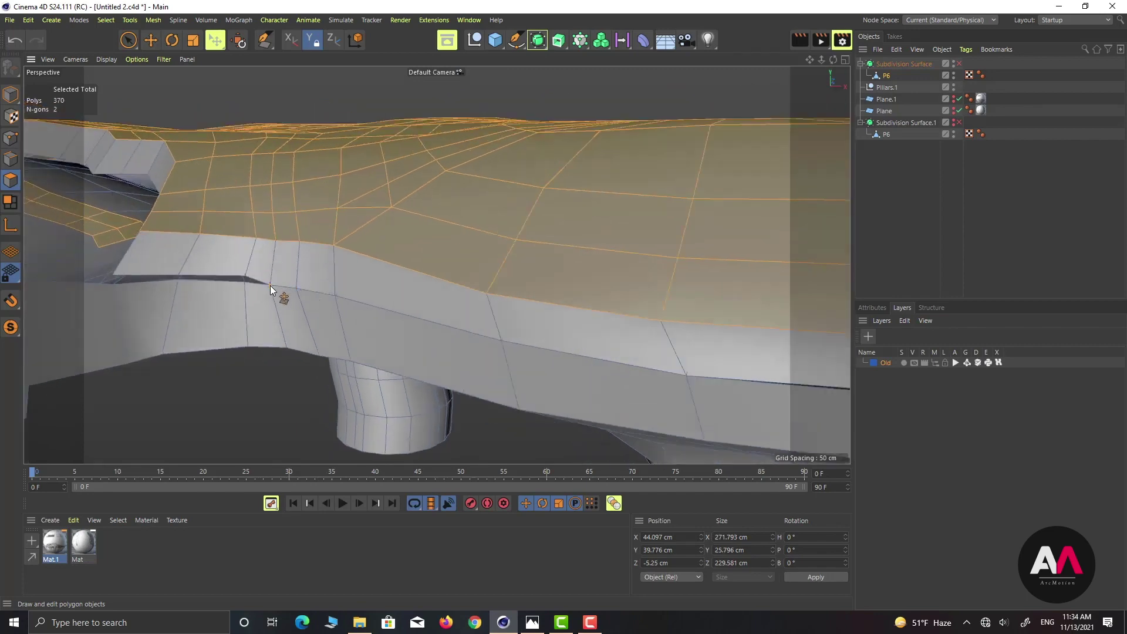
left_click_drag(270, 285, 387, 298, "alt")
left_click_drag(308, 287, 309, 291)
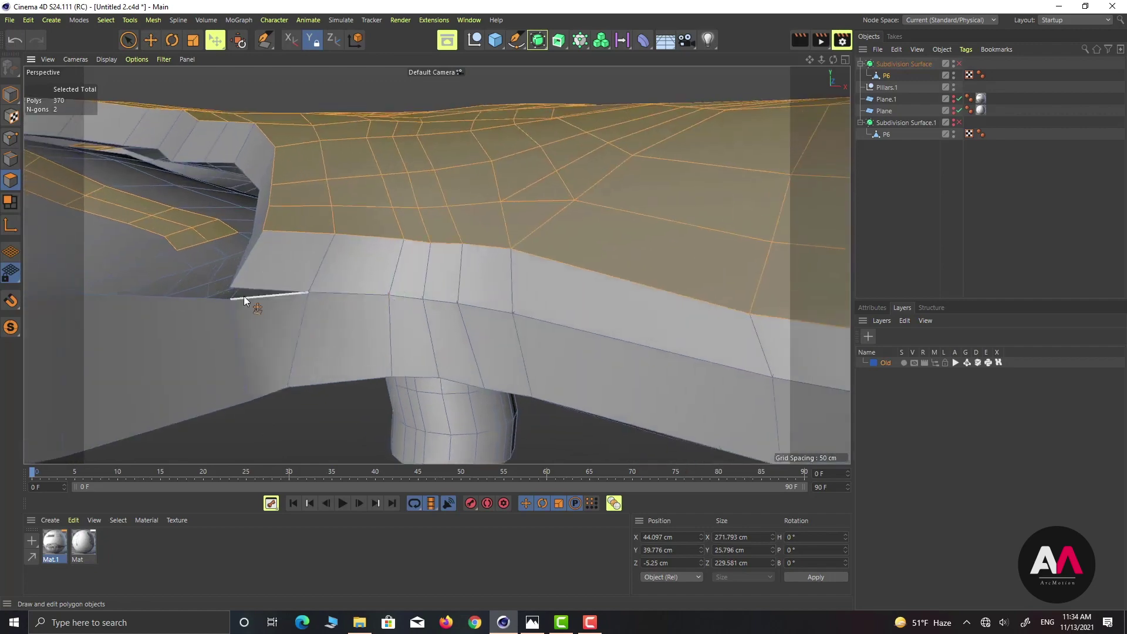
left_click_drag(230, 291, 344, 316)
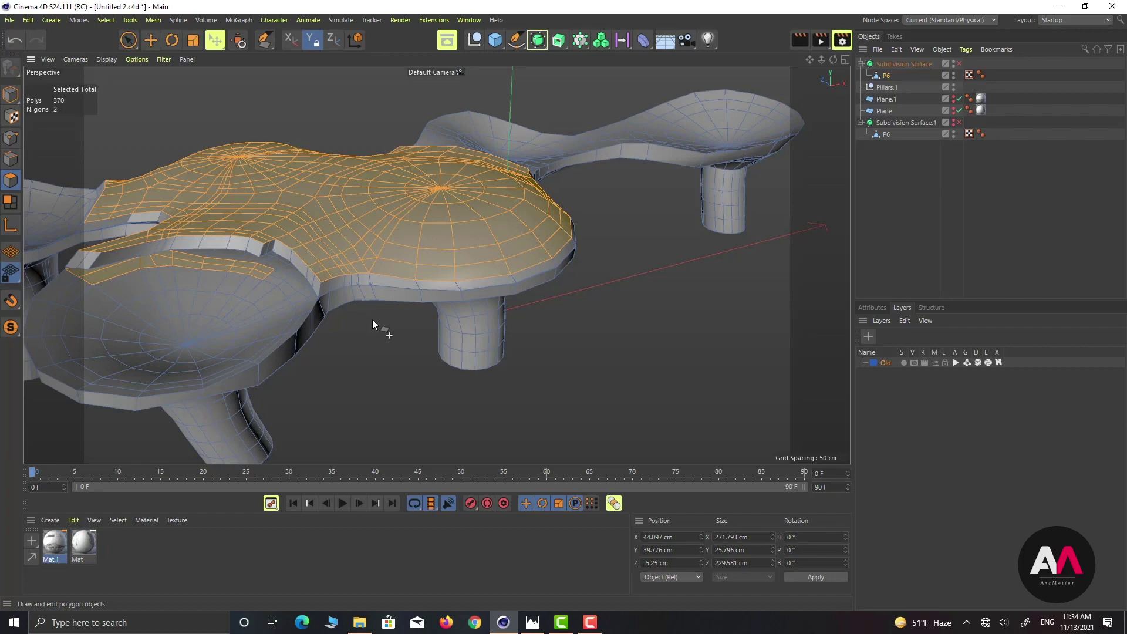
Step: Weld the corner points where the cover's narrow end meets the open pillar cap, on both its outer and inner sides
left_click_drag(433, 245, 512, 236, "alt")
scroll(333, 280, "up", 5)
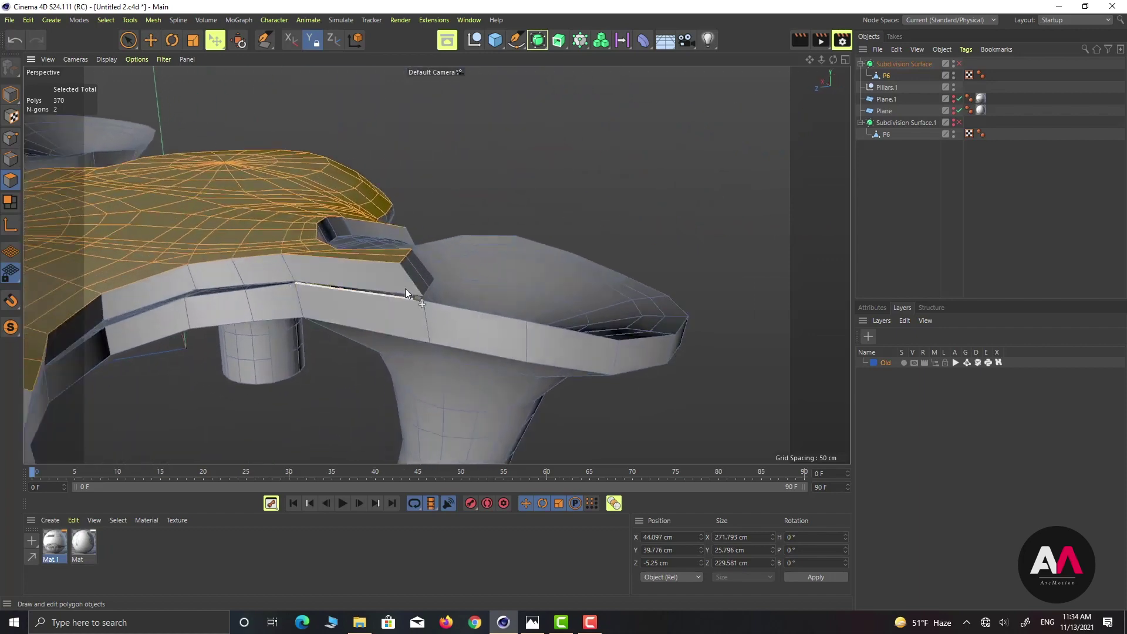
scroll(409, 290, "up", 3)
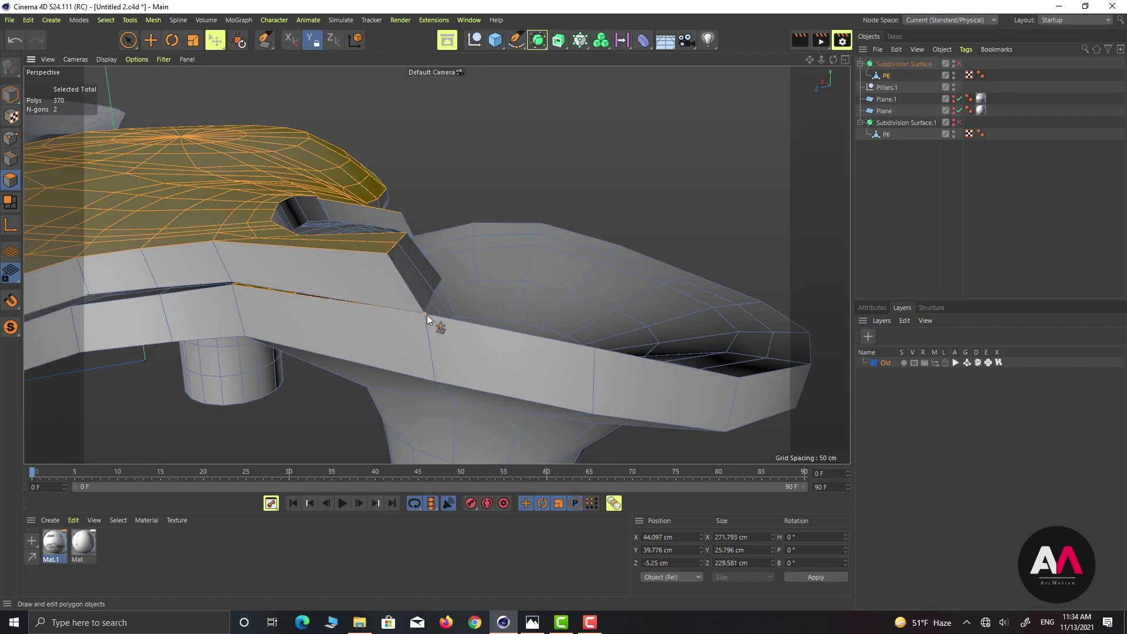
left_click_drag(427, 314, 382, 359, "alt")
scroll(510, 297, "up", 3)
scroll(392, 319, "up", 2)
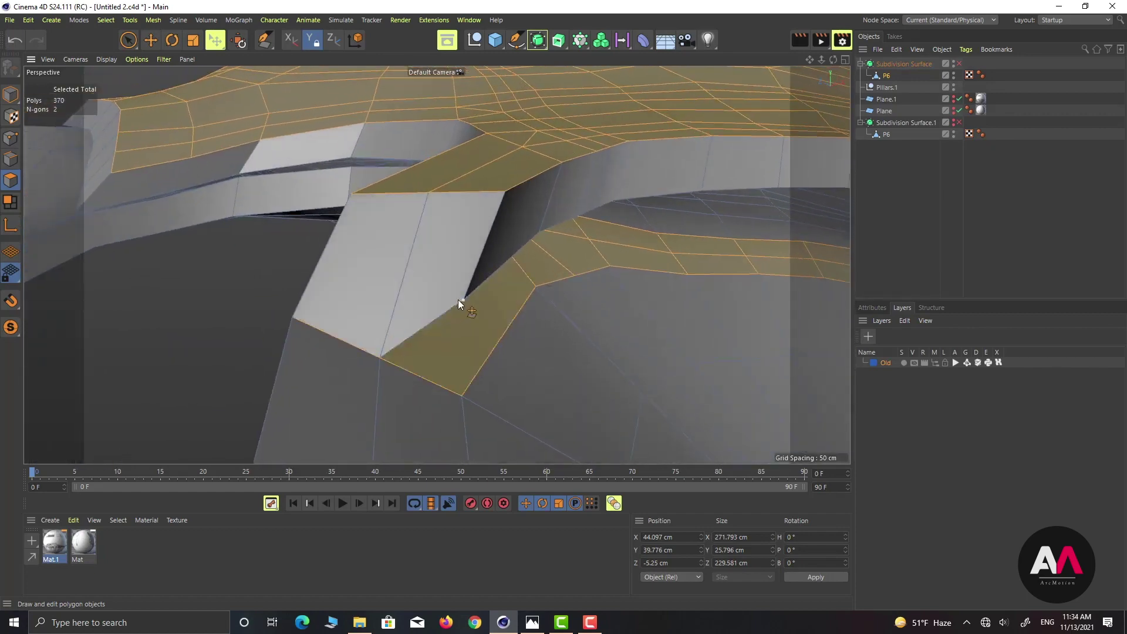
mouse_move(463, 301)
left_mouse_down()
mouse_move(465, 398)
mouse_move(472, 264)
mouse_move(453, 296)
mouse_move(366, 296)
mouse_move(364, 242)
mouse_move(576, 282)
mouse_move(360, 246)
left_mouse_up()
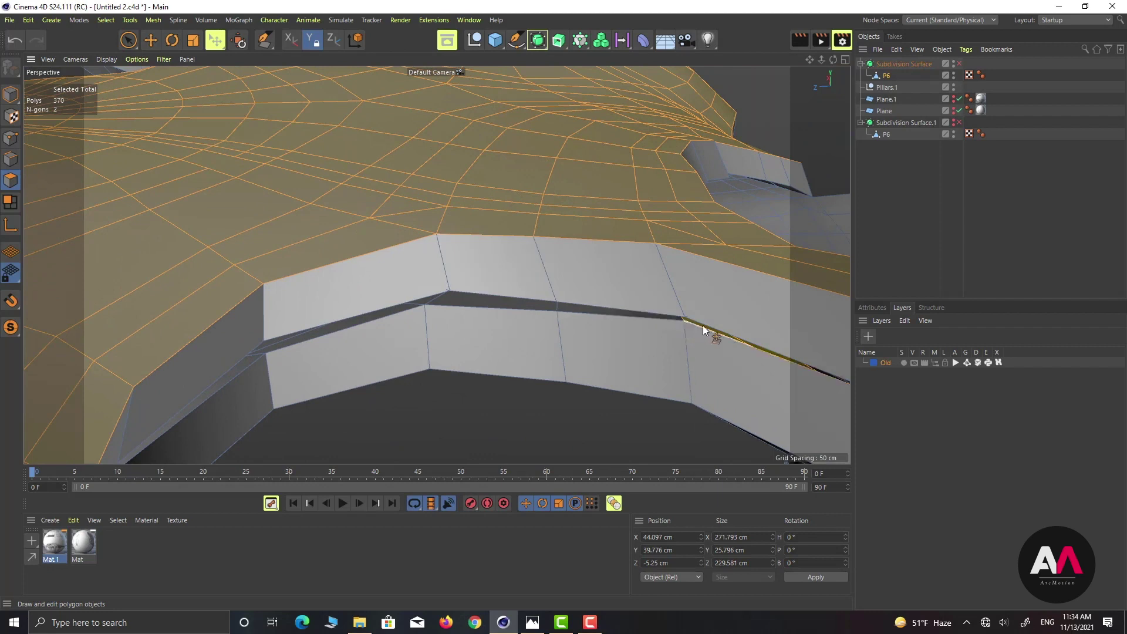
Step: Weld the remaining cover rim points onto the base along the concave edge between the pillars to close the gap
left_click_drag(685, 314, 685, 321)
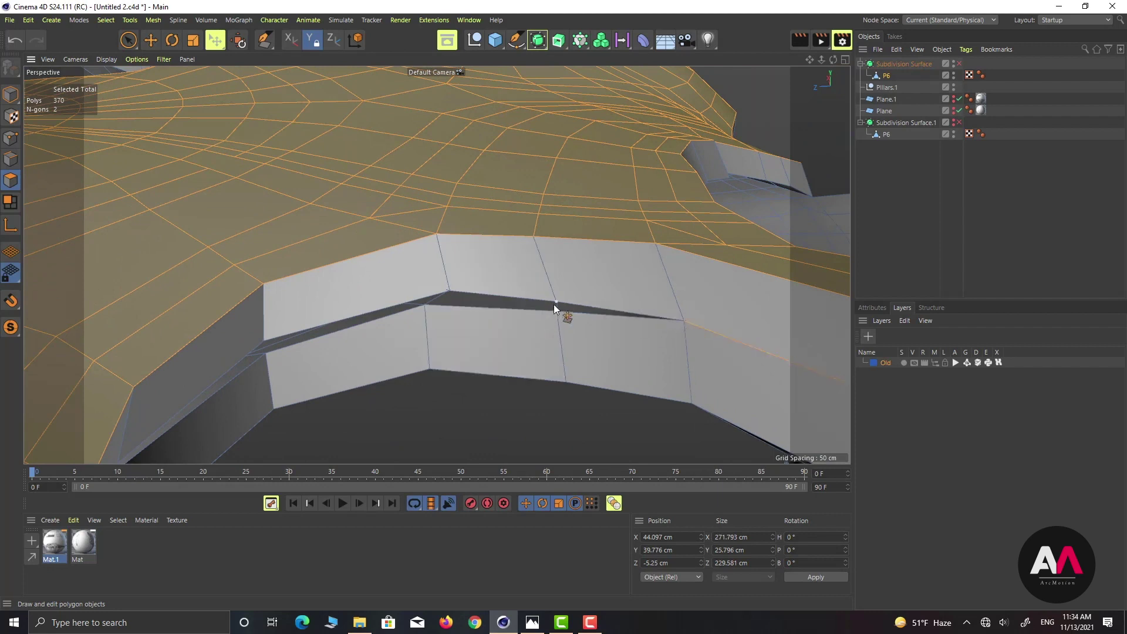
left_click_drag(449, 291, 314, 340)
scroll(424, 312, "up", 5)
scroll(446, 320, "down", 5)
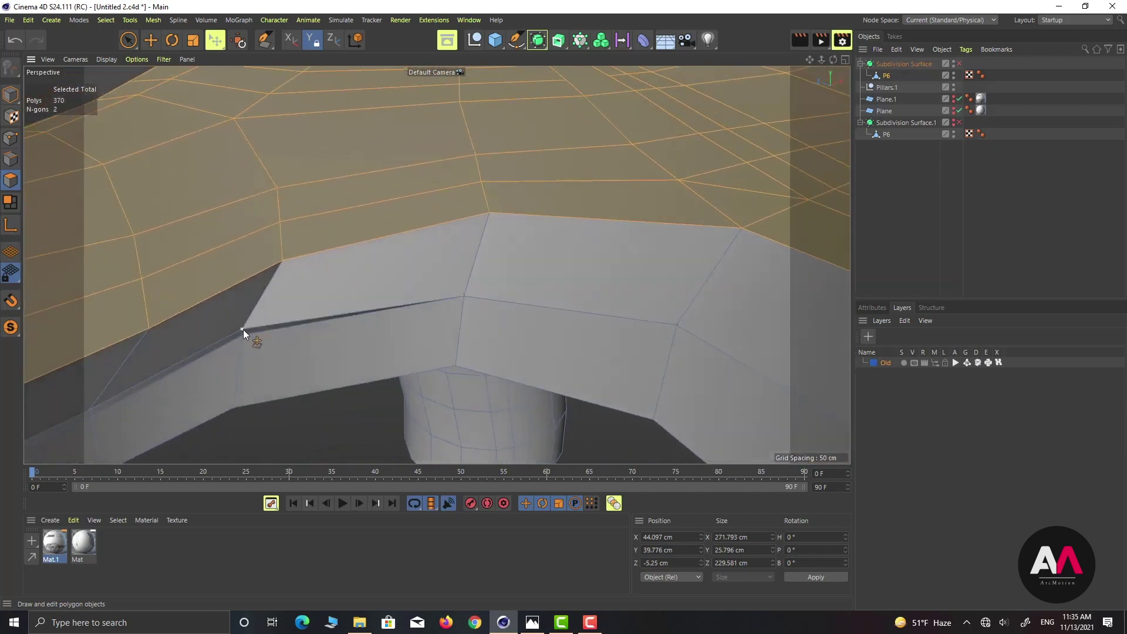
left_click_drag(243, 329, 244, 336)
left_click_drag(445, 295, 312, 343, "alt")
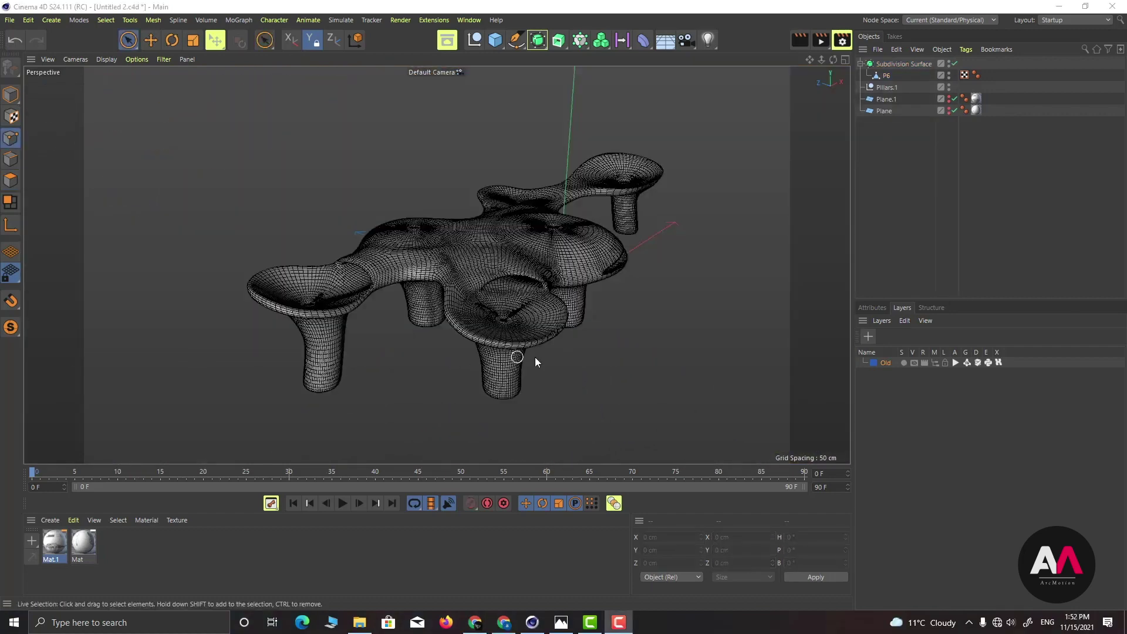
Step: Inspect the smoothed canopy, switch to the reference photo in Photos to examine the roof's lattice up close, and close the photo
right_click_drag(615, 299, 616, 300, "alt")
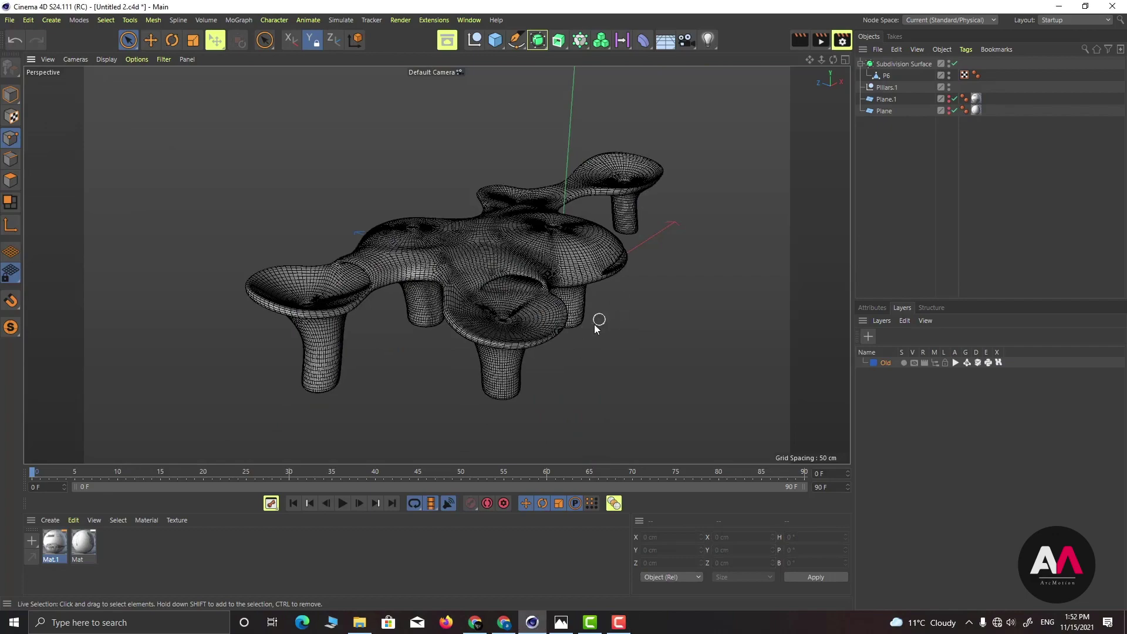
left_click_drag(591, 280, 460, 291, "alt")
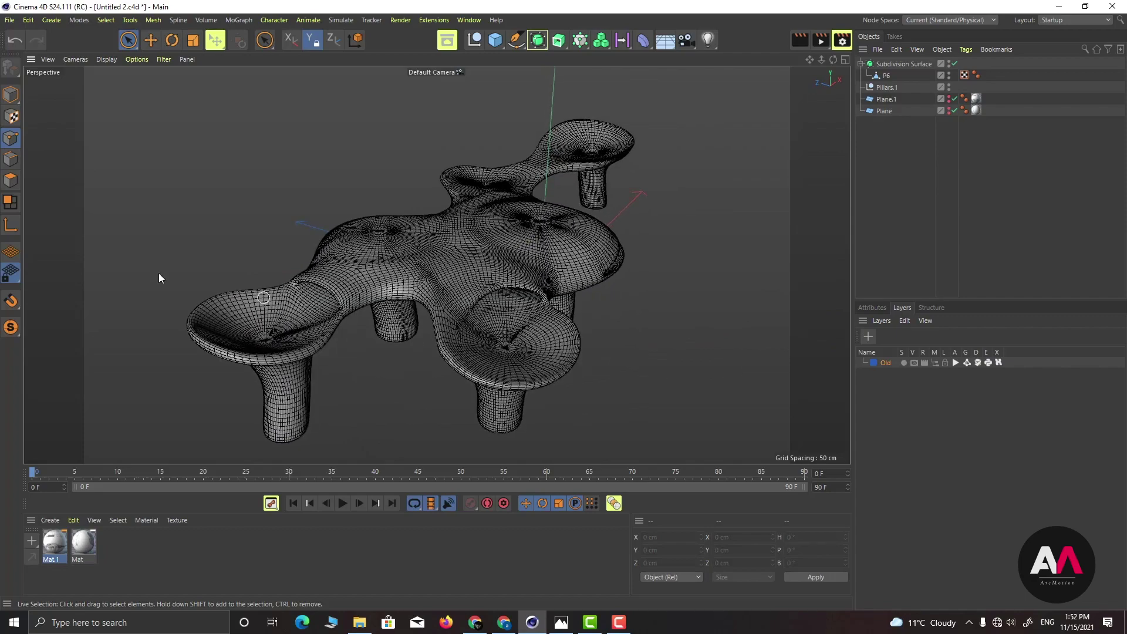
key("alt+Tab")
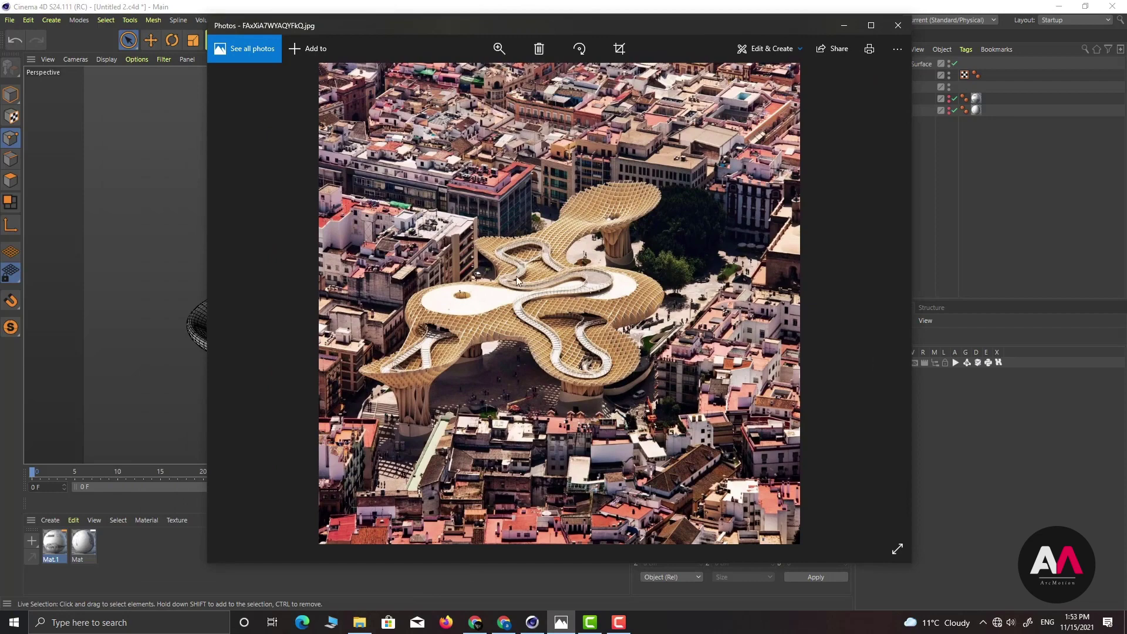
left_click(506, 51)
left_click_drag(466, 77, 474, 76)
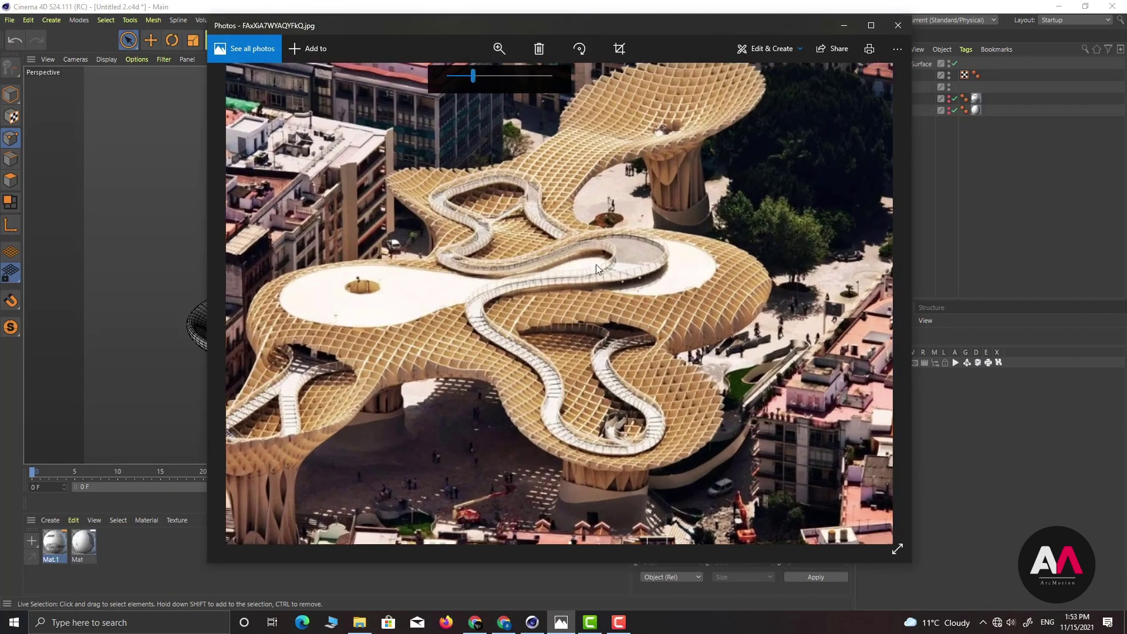
left_click_drag(605, 270, 649, 248)
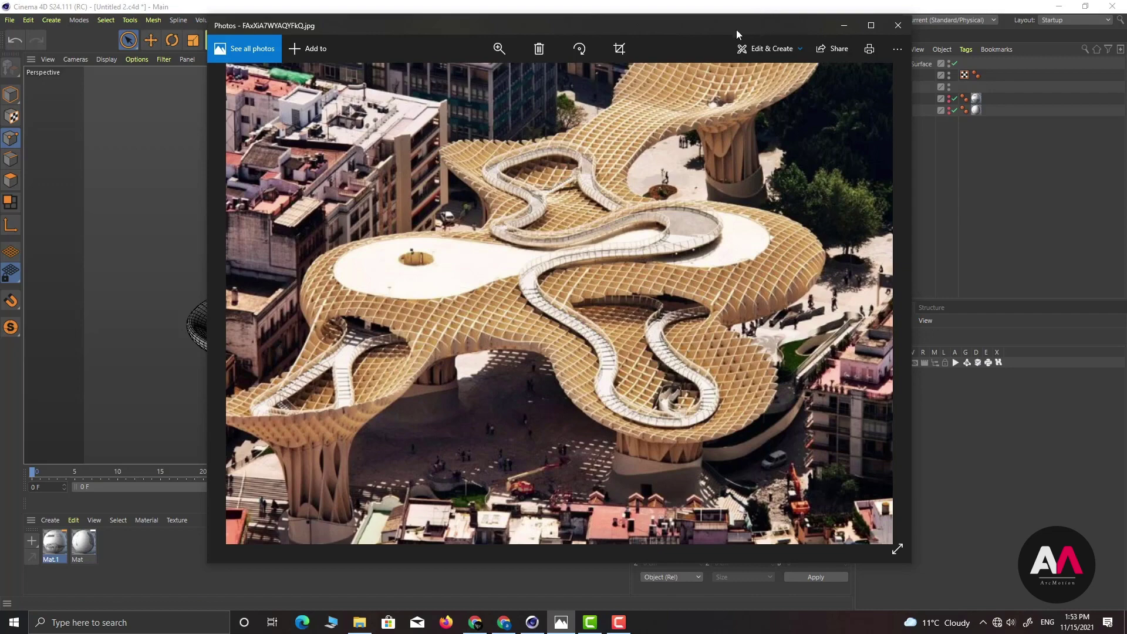
left_click(897, 25)
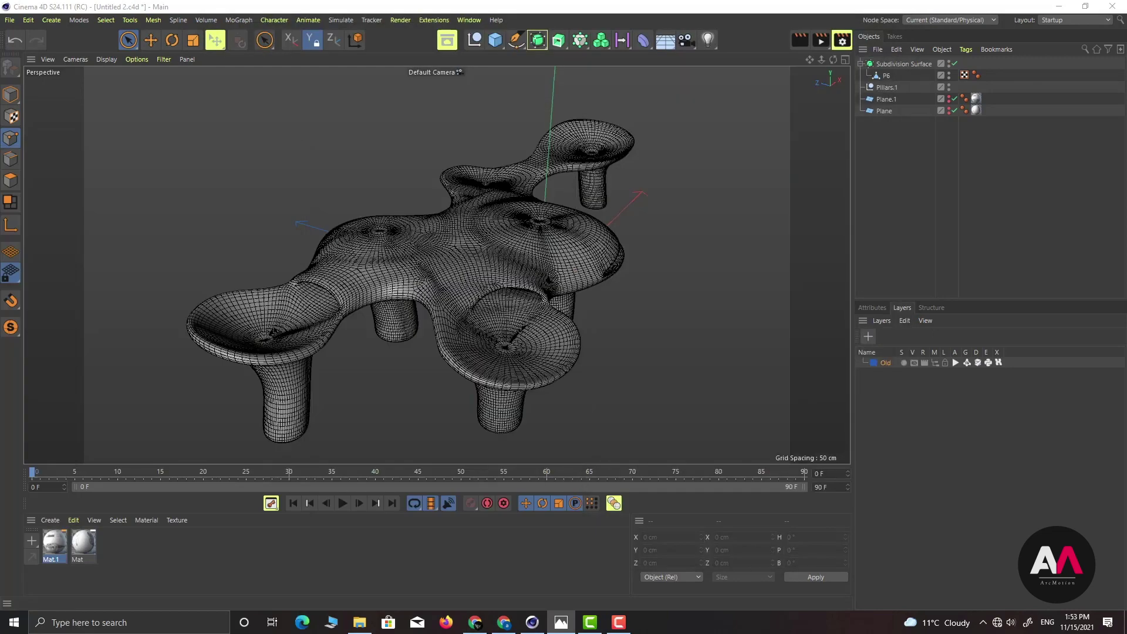
Step: Duplicate the Subdivision Surface with its P6 mesh and hide the original in the viewport
left_click(861, 64)
left_click(901, 65)
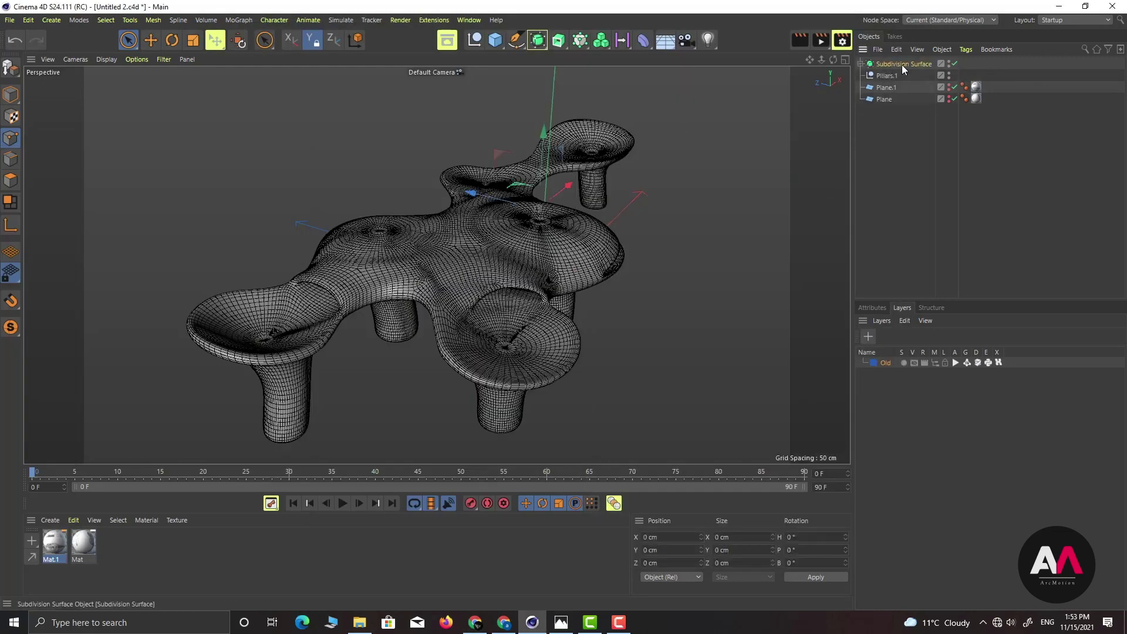
left_click_drag(902, 66, 914, 63, "ctrl")
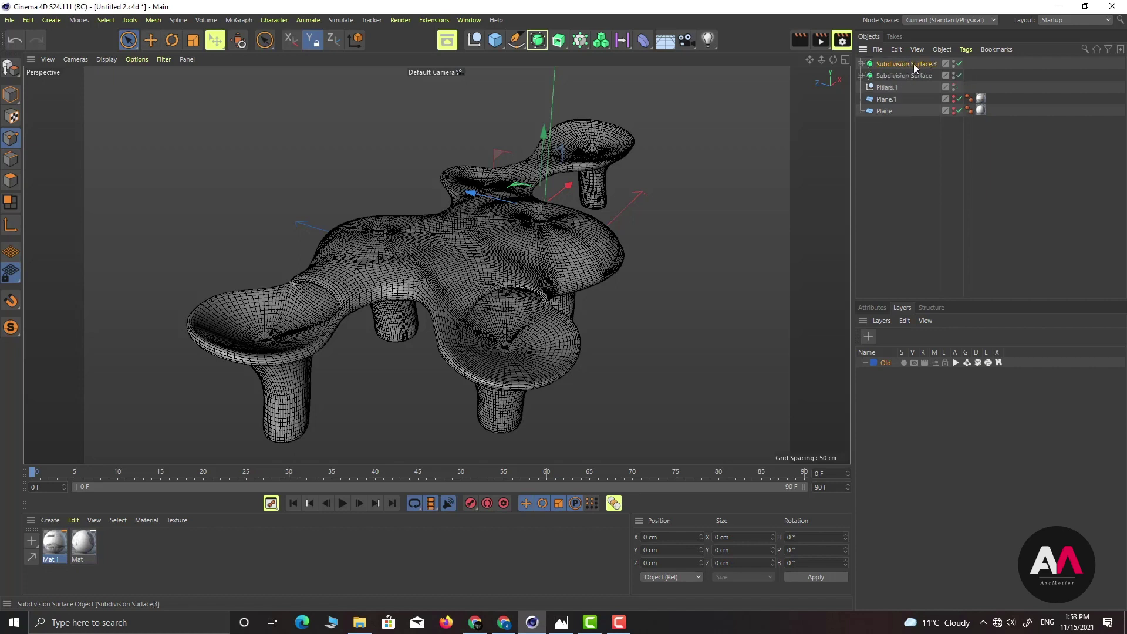
left_click(954, 75)
left_click_drag(452, 206, 417, 231, "alt")
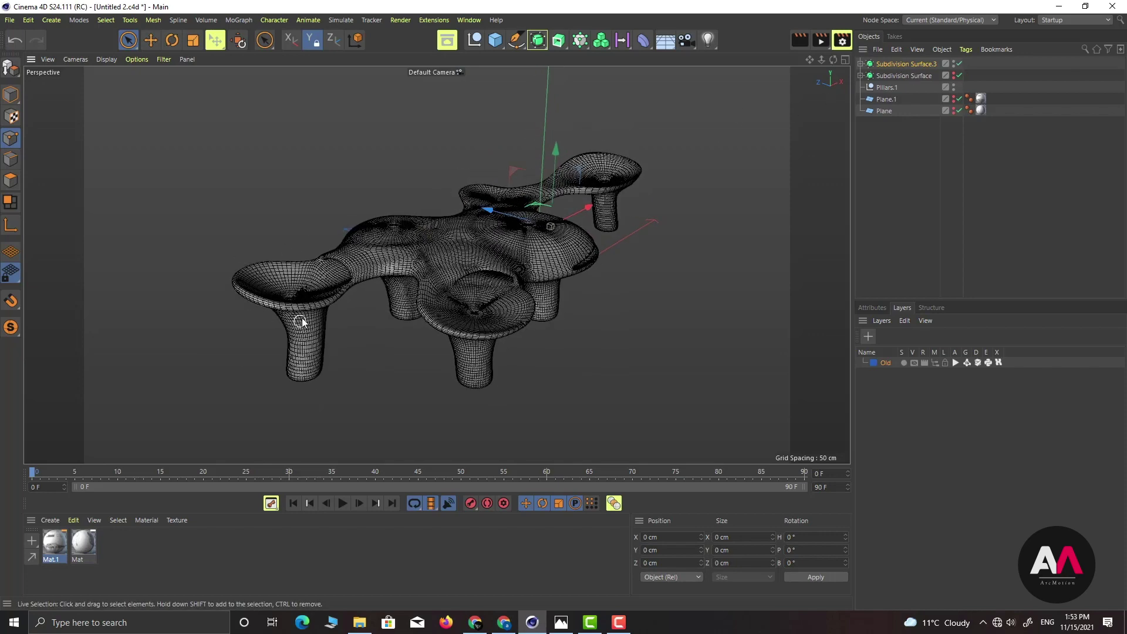
Step: Add a Voronoi Fracture object, nest the duplicated Subdivision Surface inside it, and inspect the coloured fragments
left_click(580, 40)
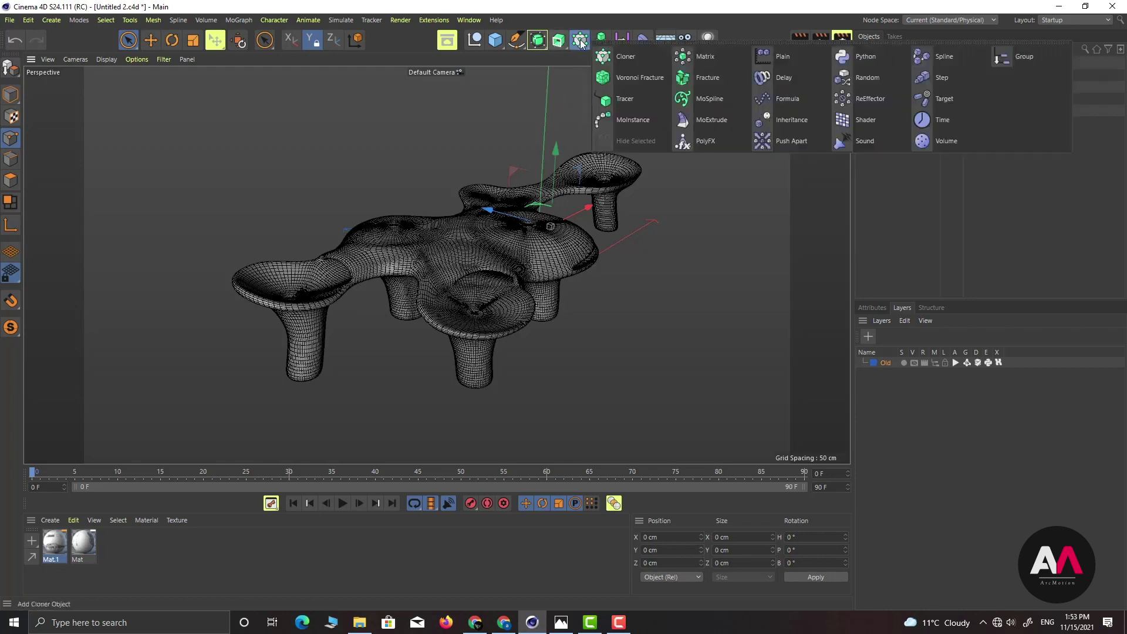
left_click(636, 76)
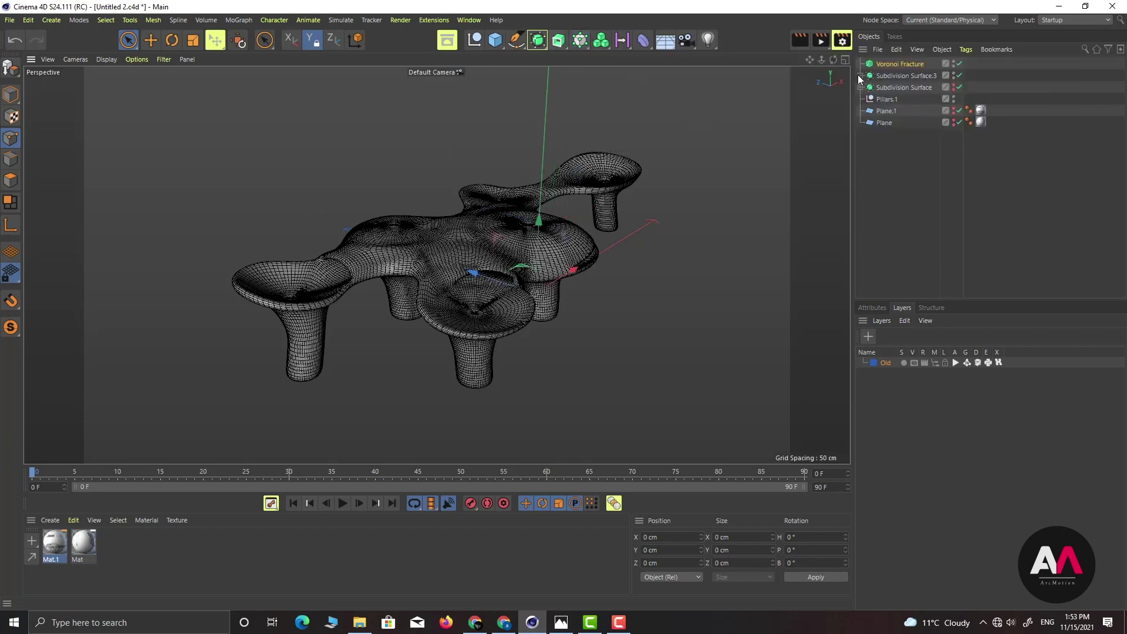
left_click_drag(907, 75, 912, 65)
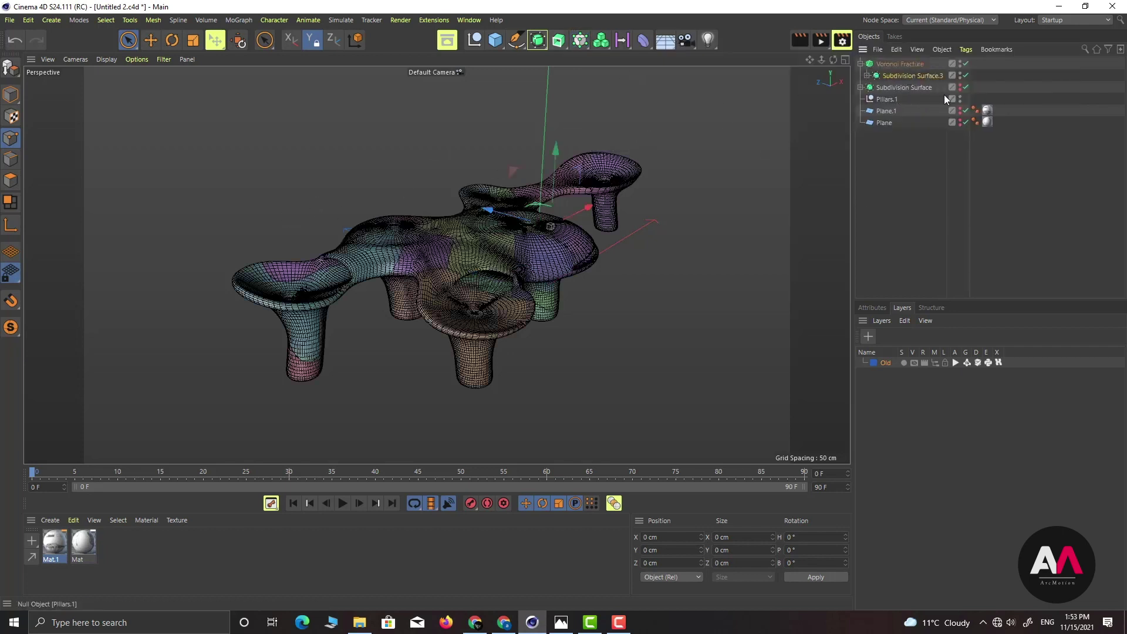
left_click_drag(398, 283, 498, 229, "alt")
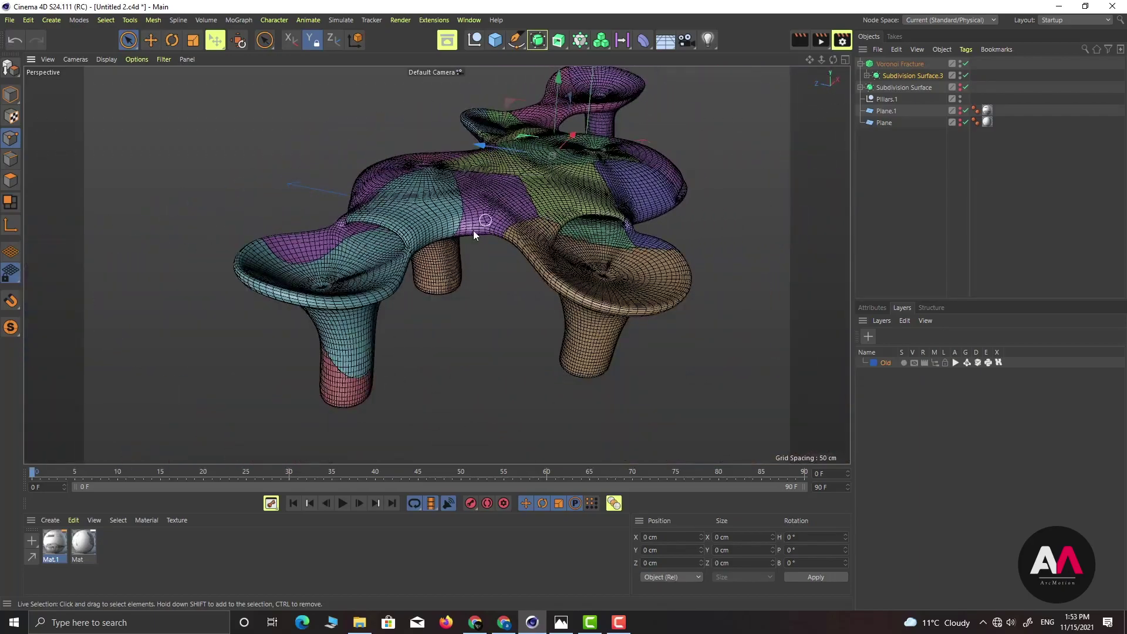
left_click_drag(561, 193, 469, 247, "alt")
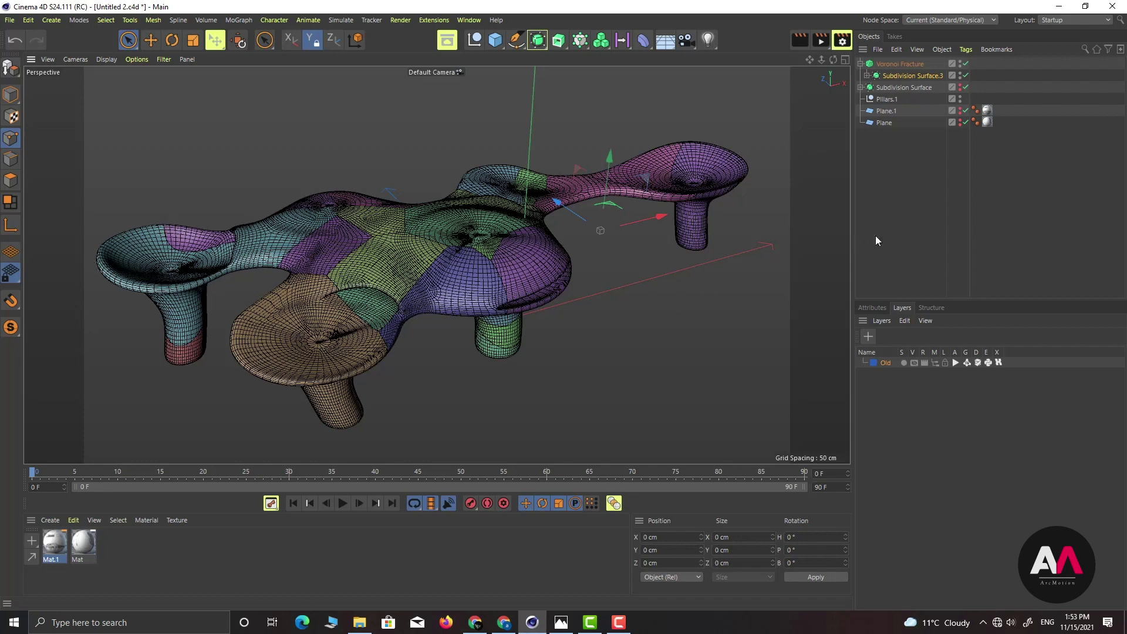
Step: Remove the default Point Generator - Distribution source from the Voronoi Fracture object
left_click(878, 309)
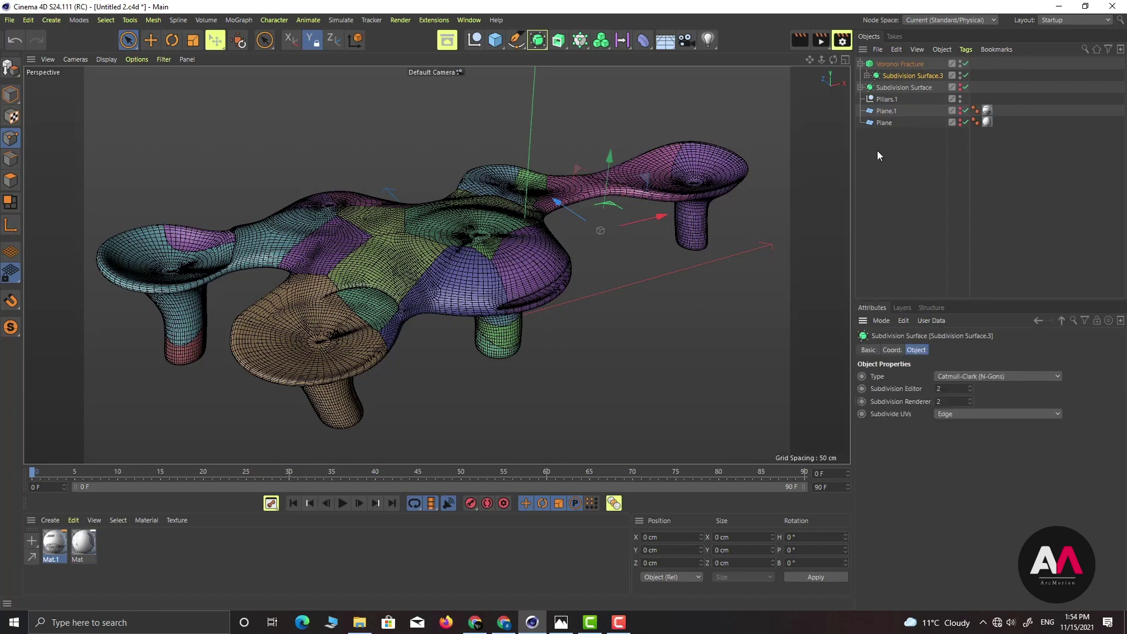
left_click(895, 65)
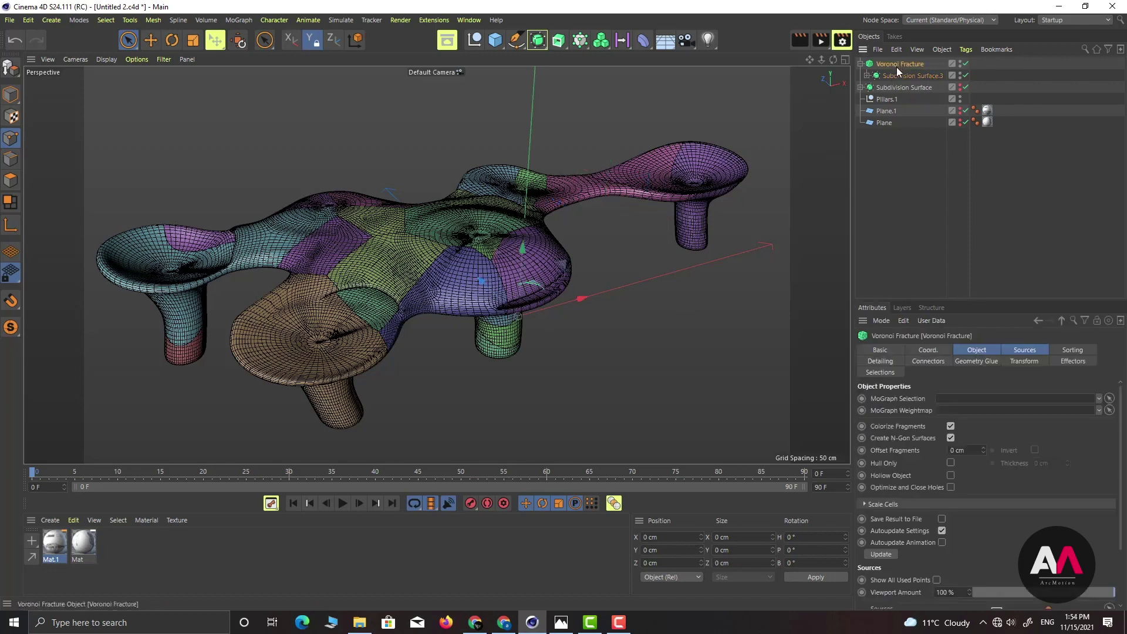
left_click(1025, 350)
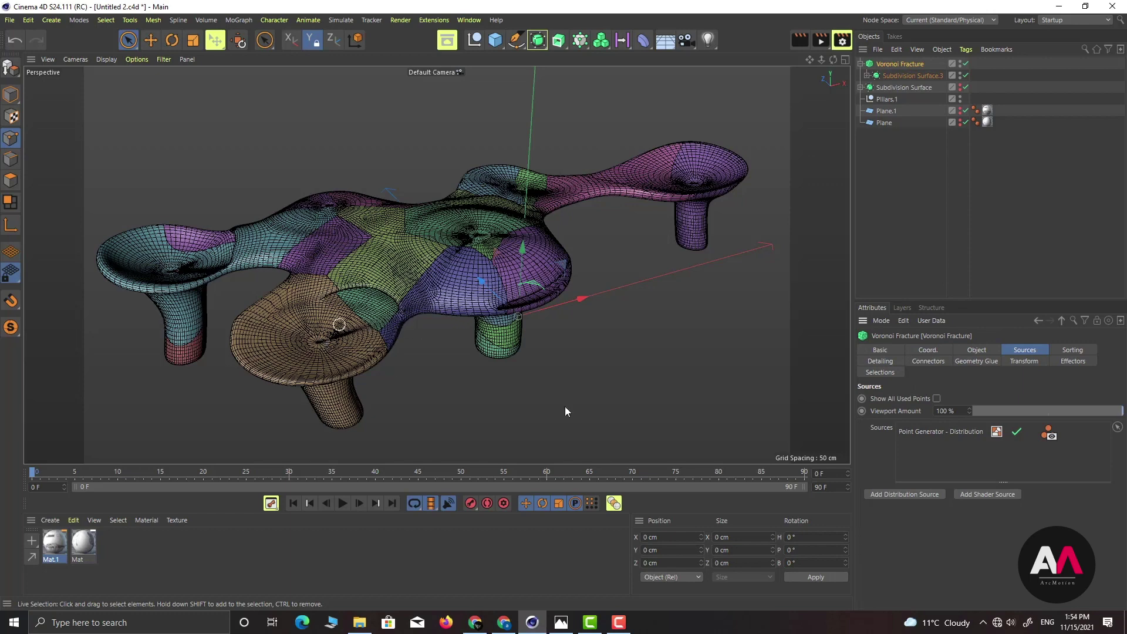
left_click(956, 431)
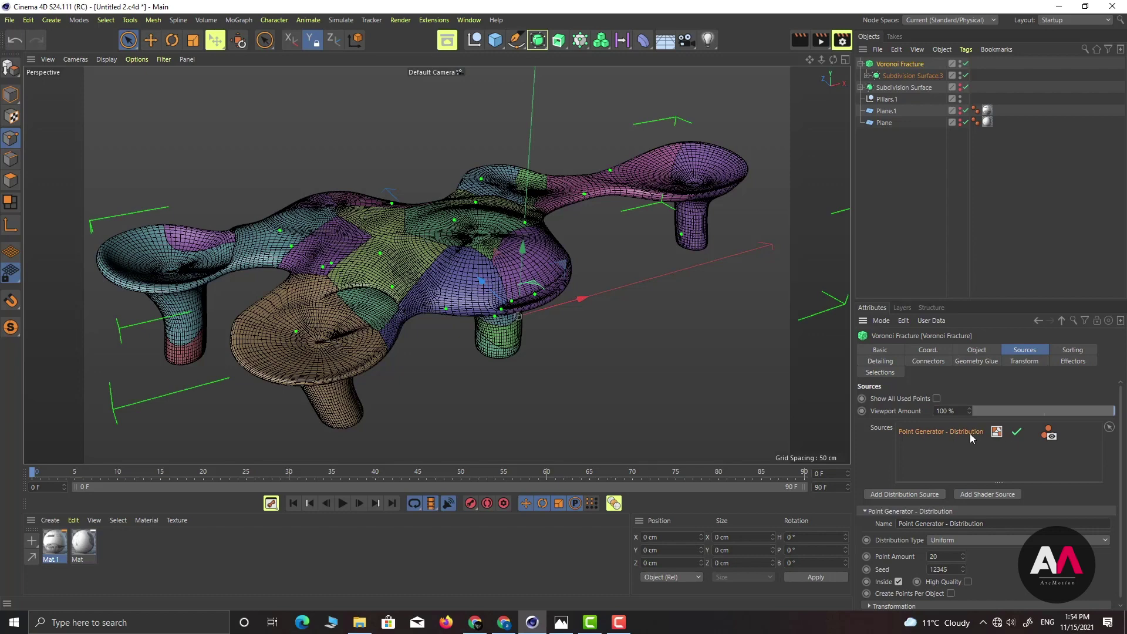
key("Delete")
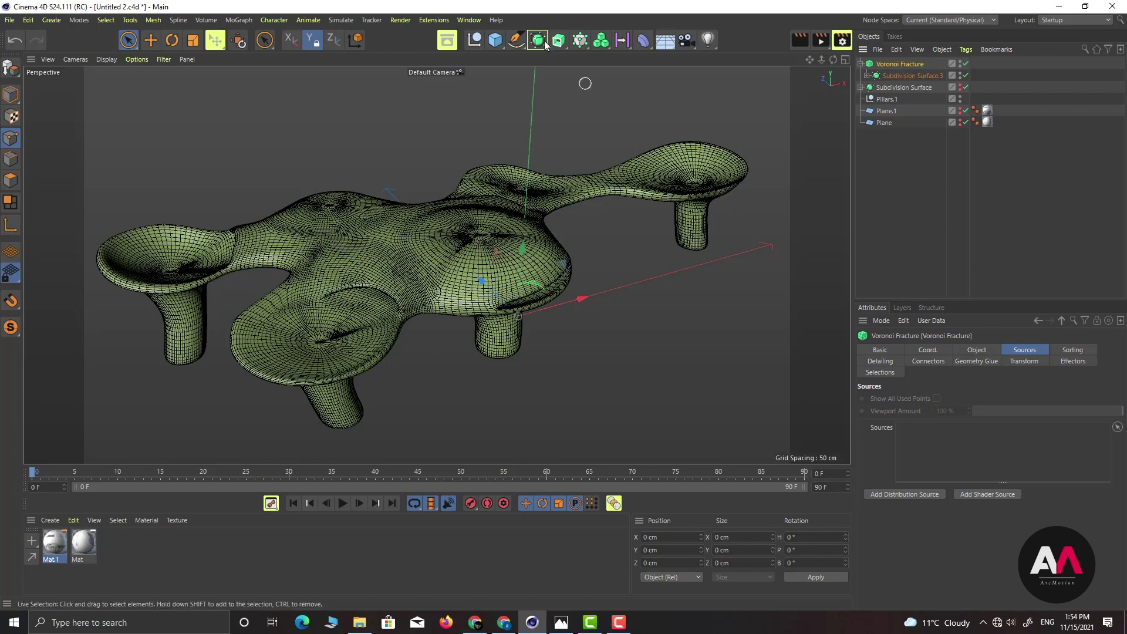
Step: Add a Matrix object, set its mode to Linear, and raise it above the canopy
left_click(580, 44)
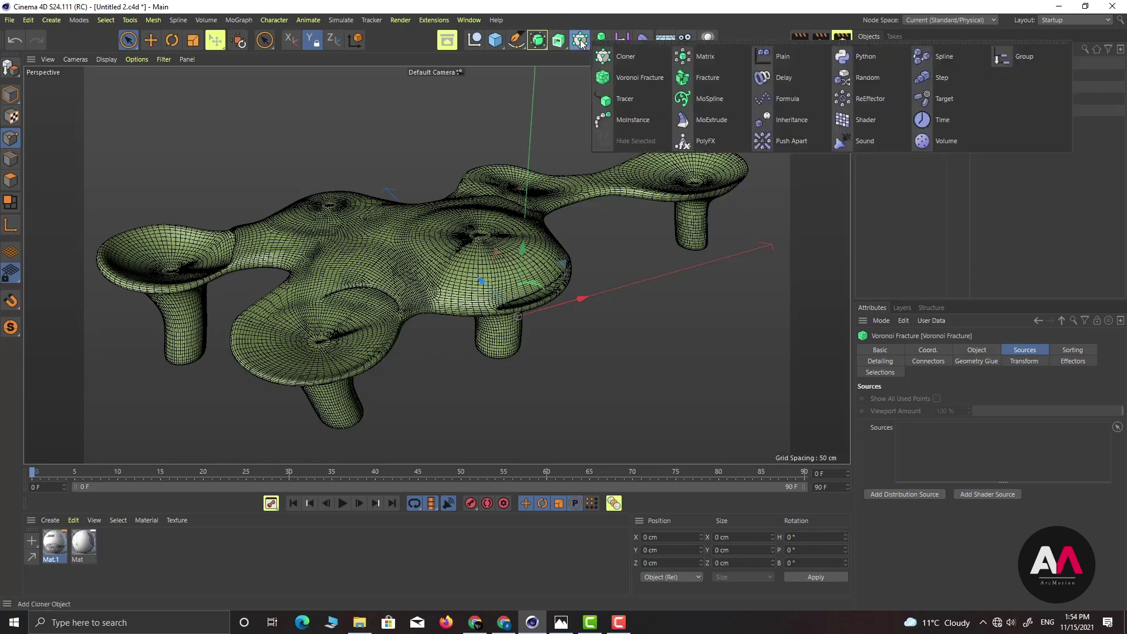
left_click(690, 57)
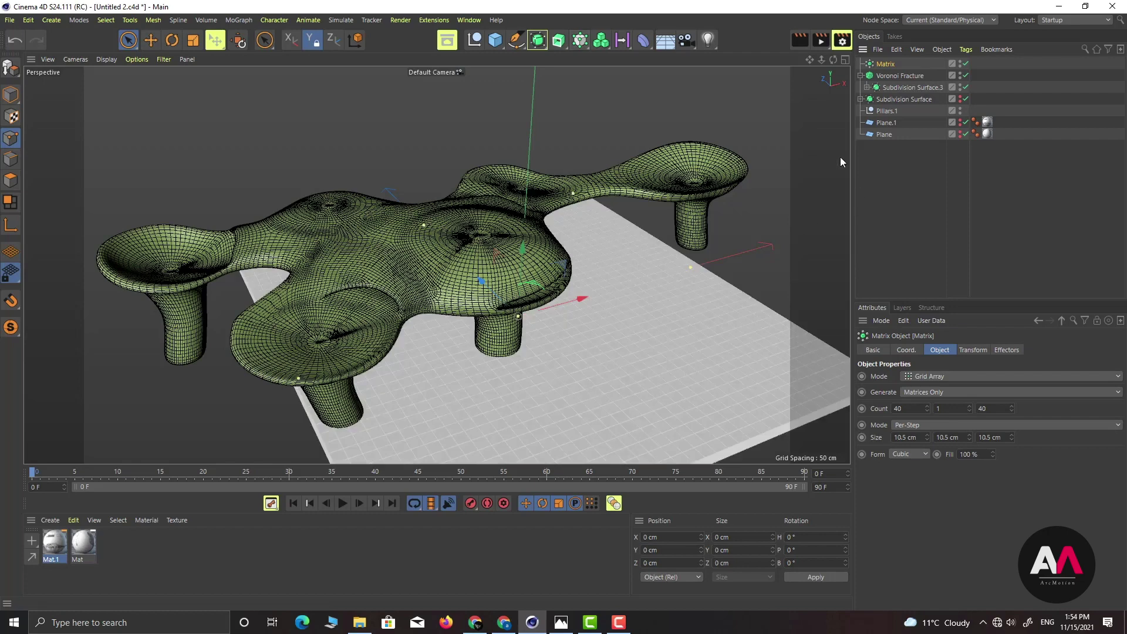
left_click(960, 375)
left_click(936, 400)
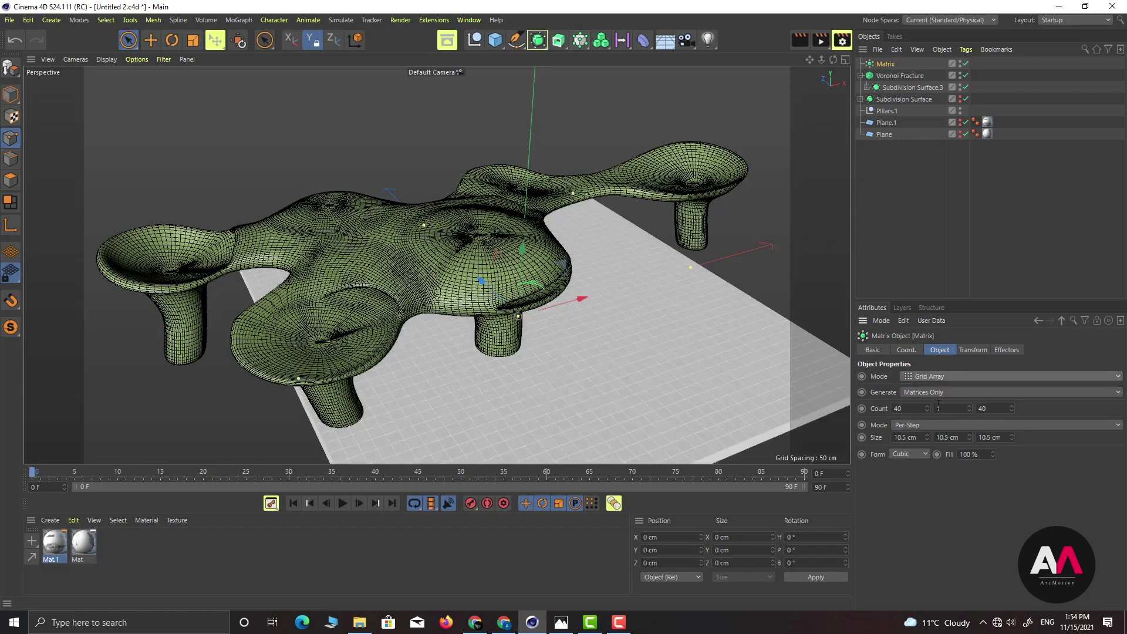
scroll(434, 303, "down", 2)
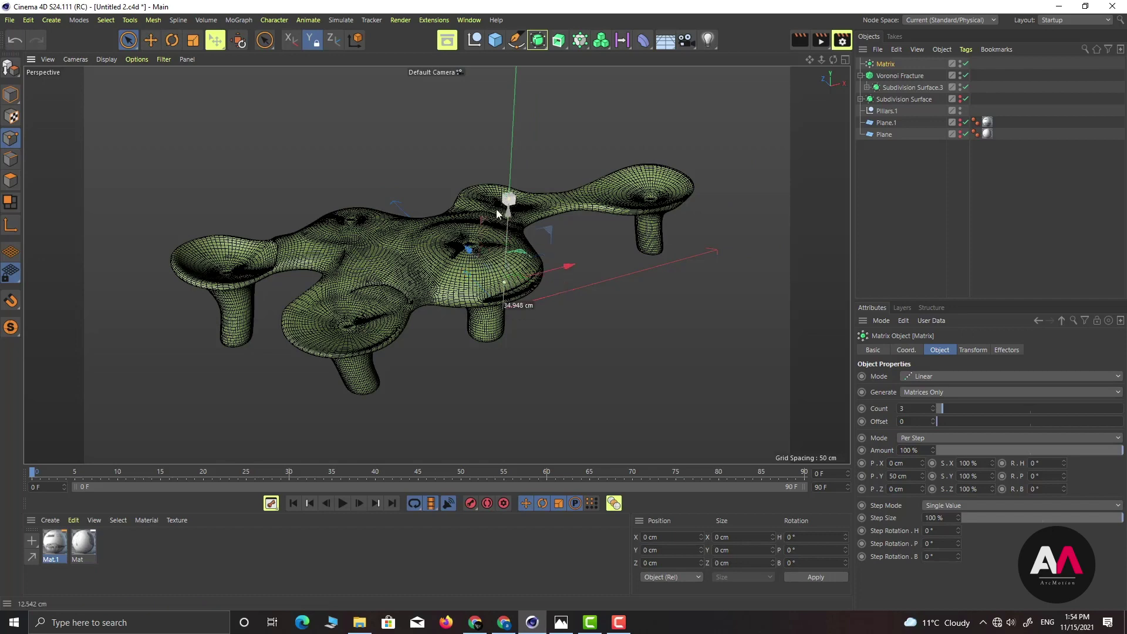
scroll(509, 182, "down", 2)
scroll(509, 182, "up", 1)
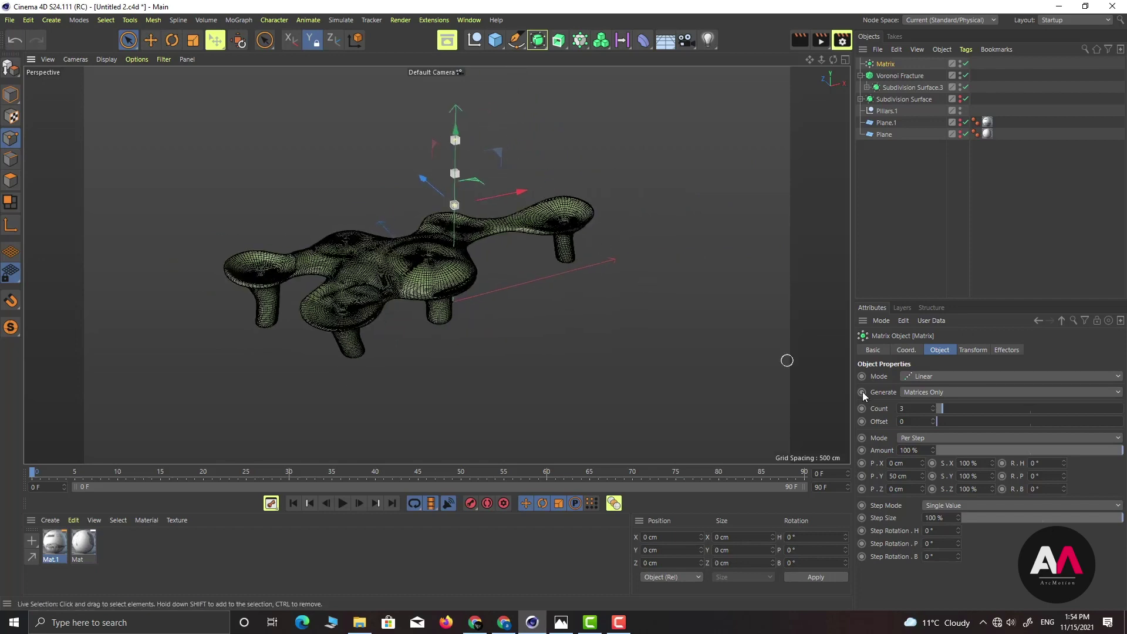
Step: Set the Matrix's per-step position offset to 0 cm in Y and 15 cm in X
type("0")
key("Return")
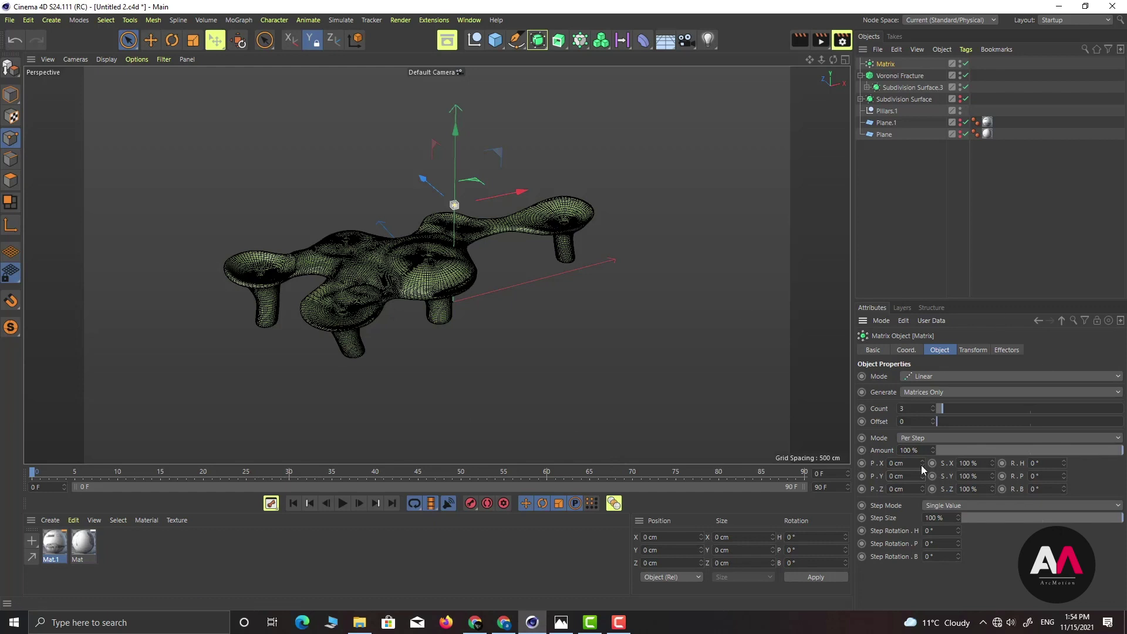
left_click_drag(923, 468, 933, 468)
Step: Move the Matrix along X to the canopy's outer end and adjust its position just above the roof in the Front view
left_click_drag(520, 193, 282, 253)
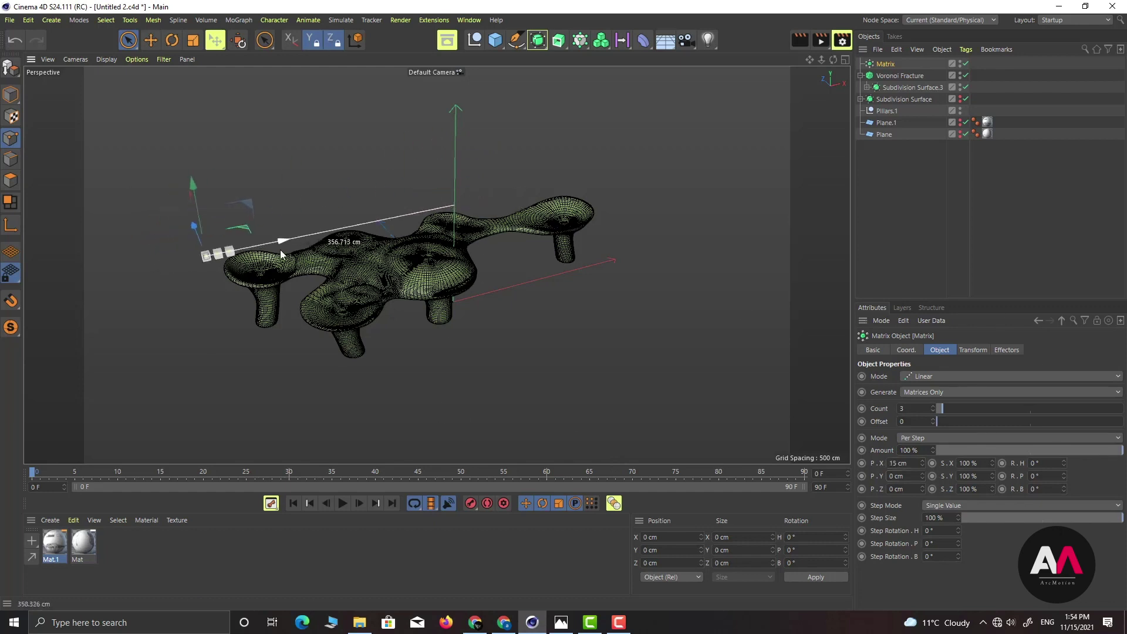
left_click(845, 59)
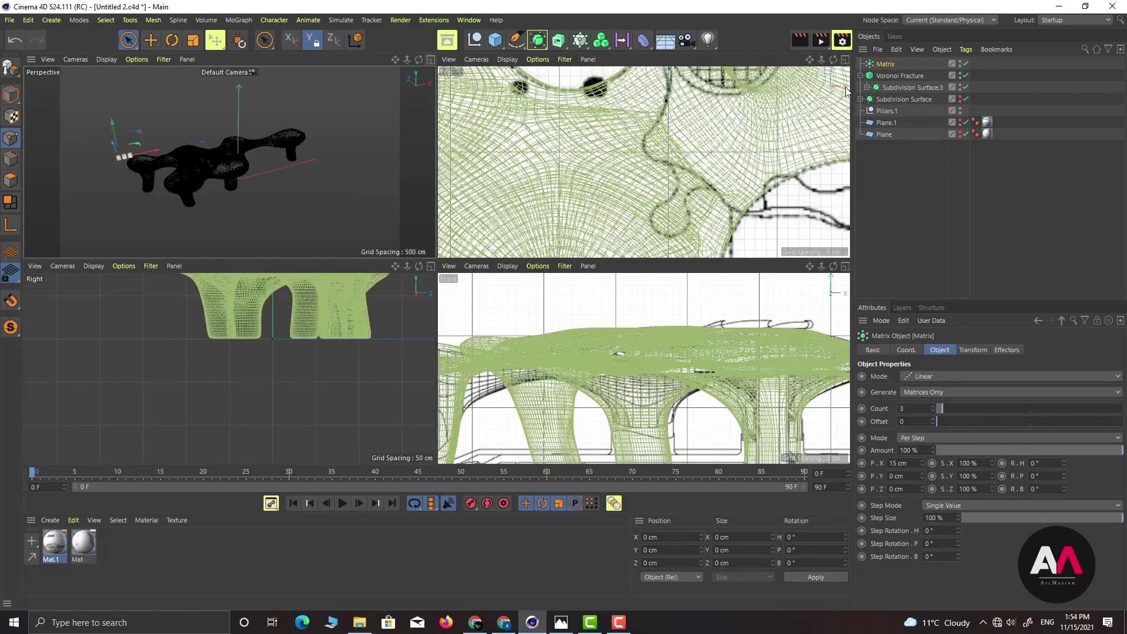
left_click(845, 266)
scroll(657, 409, "down", 5)
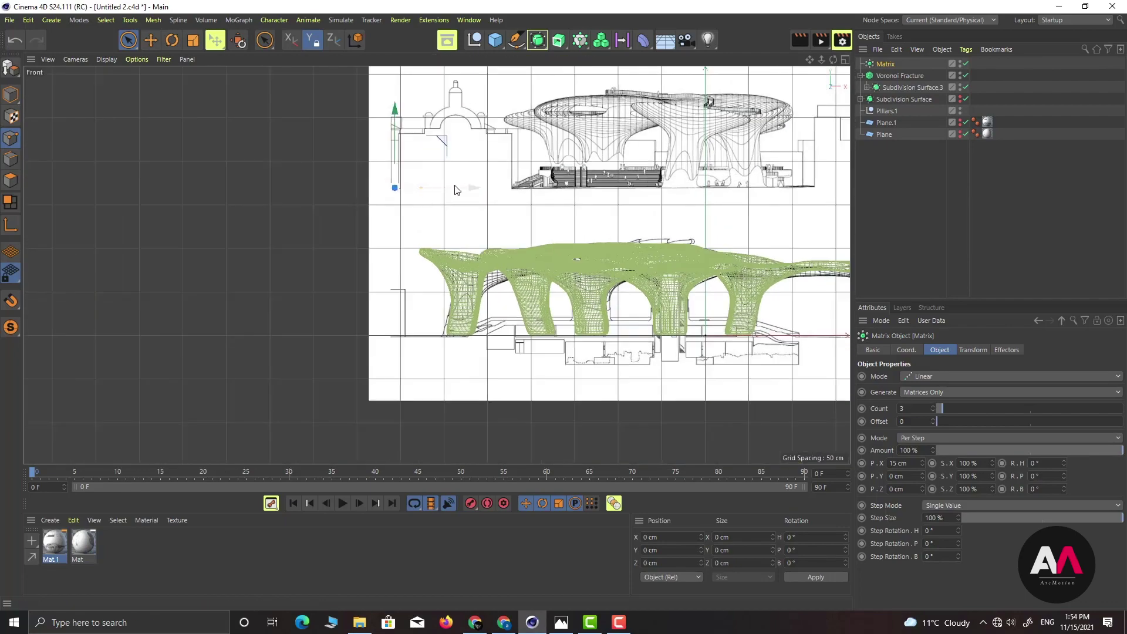
left_click_drag(455, 189, 479, 192)
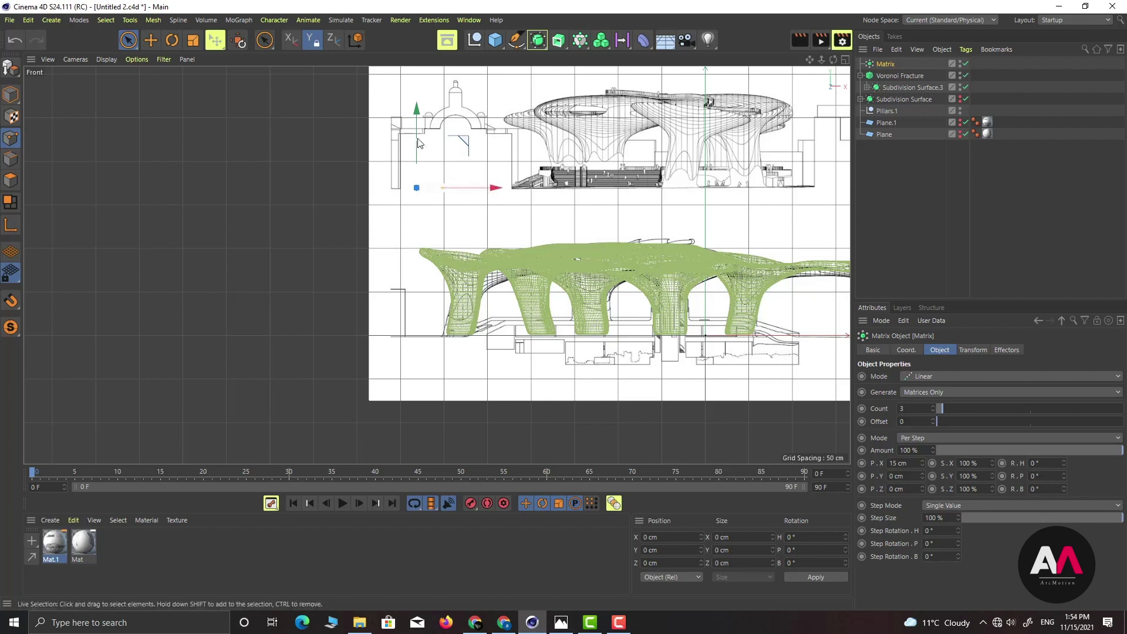
left_click_drag(417, 141, 470, 226)
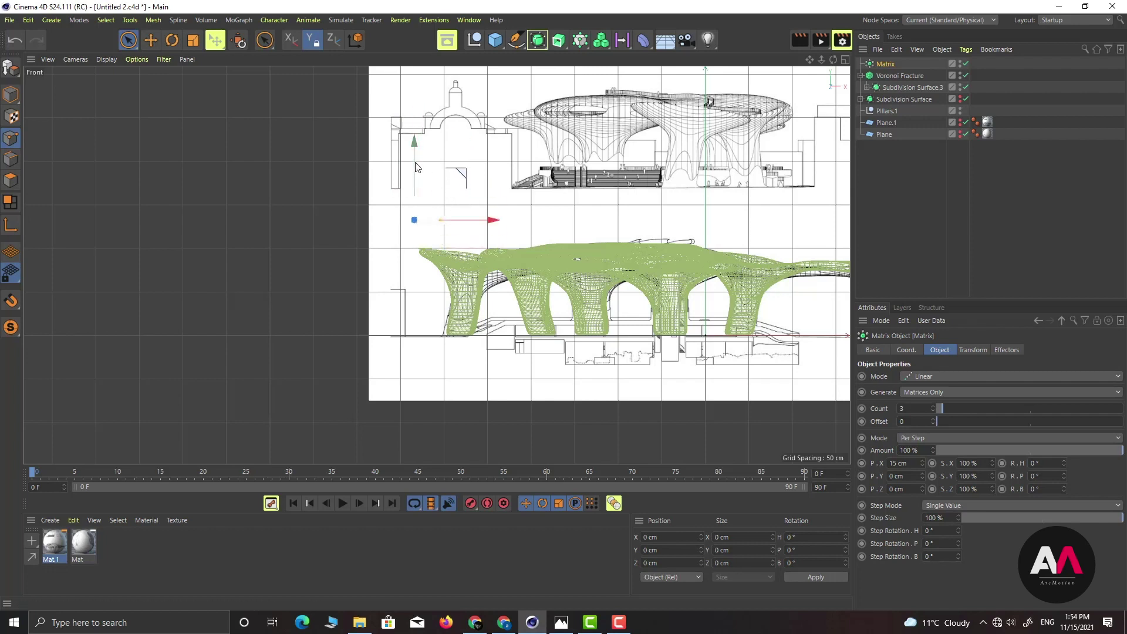
left_click_drag(415, 163, 415, 156)
Step: Set the Matrix count to 50 so the row of clones spans the canopy's full length
left_click(847, 60)
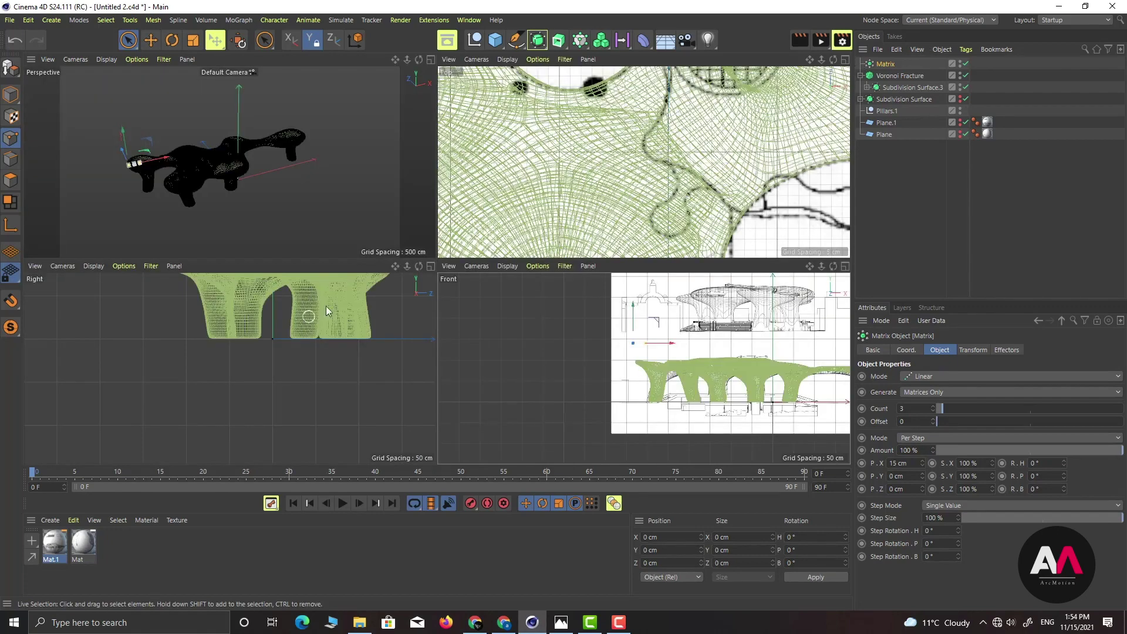
left_click(432, 60)
scroll(409, 311, "down", 3)
scroll(394, 337, "up", 1)
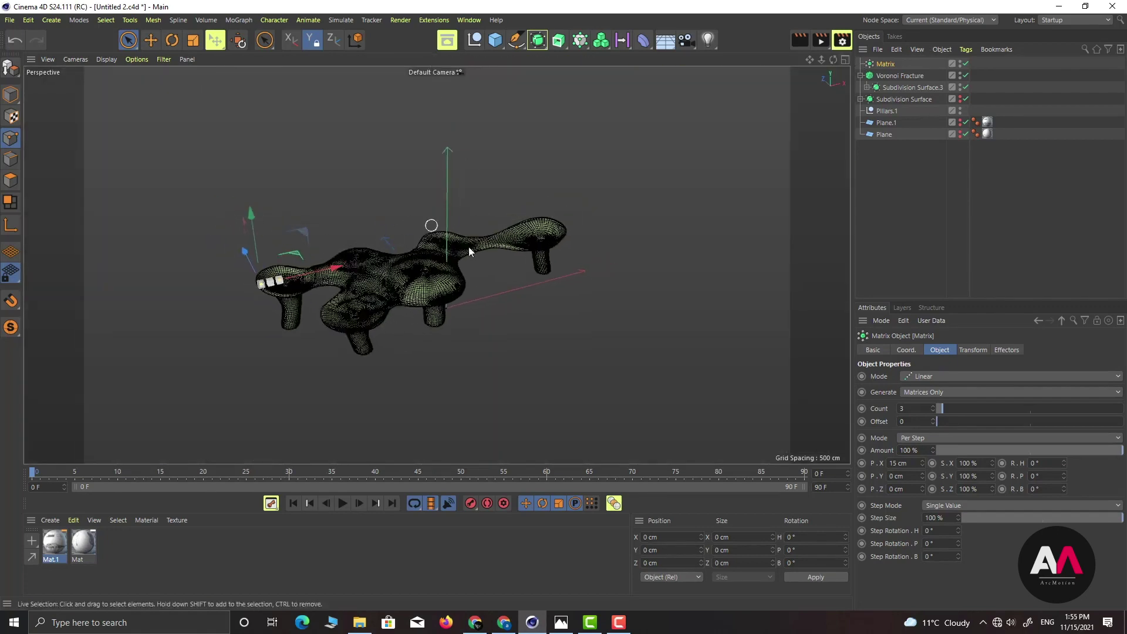
left_click_drag(942, 409, 1050, 414)
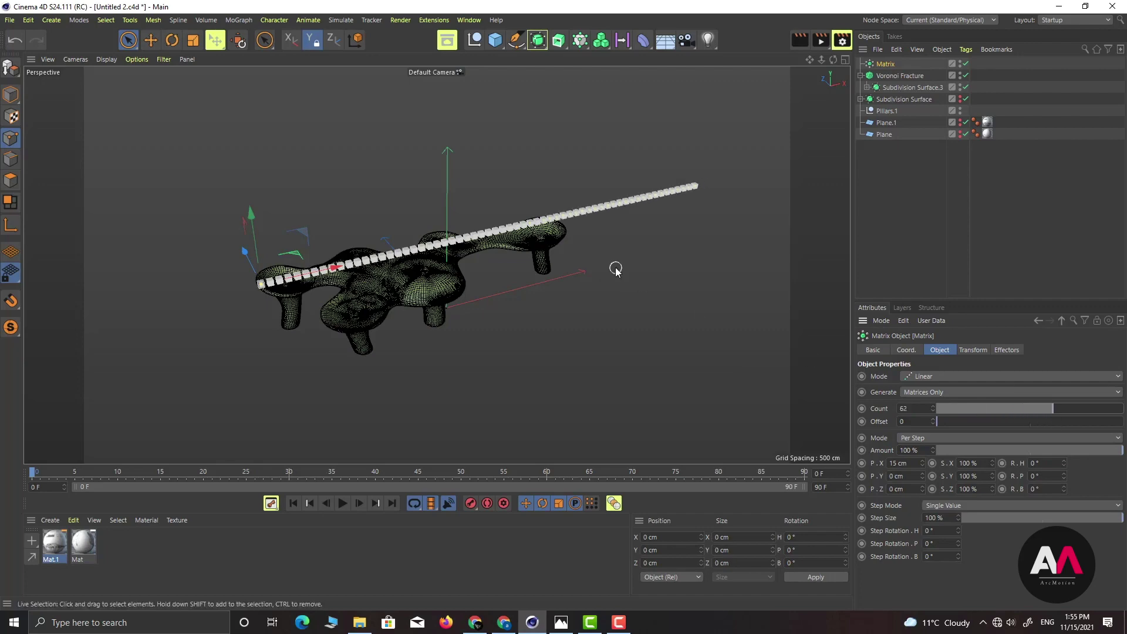
left_click_drag(614, 270, 575, 233, "alt")
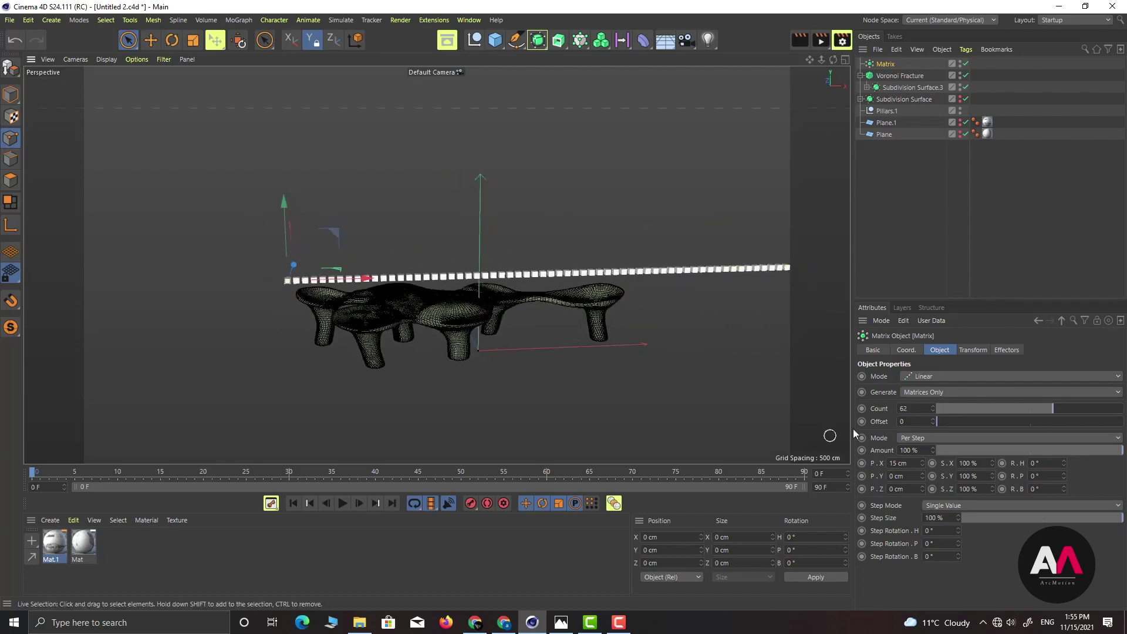
left_click(929, 407)
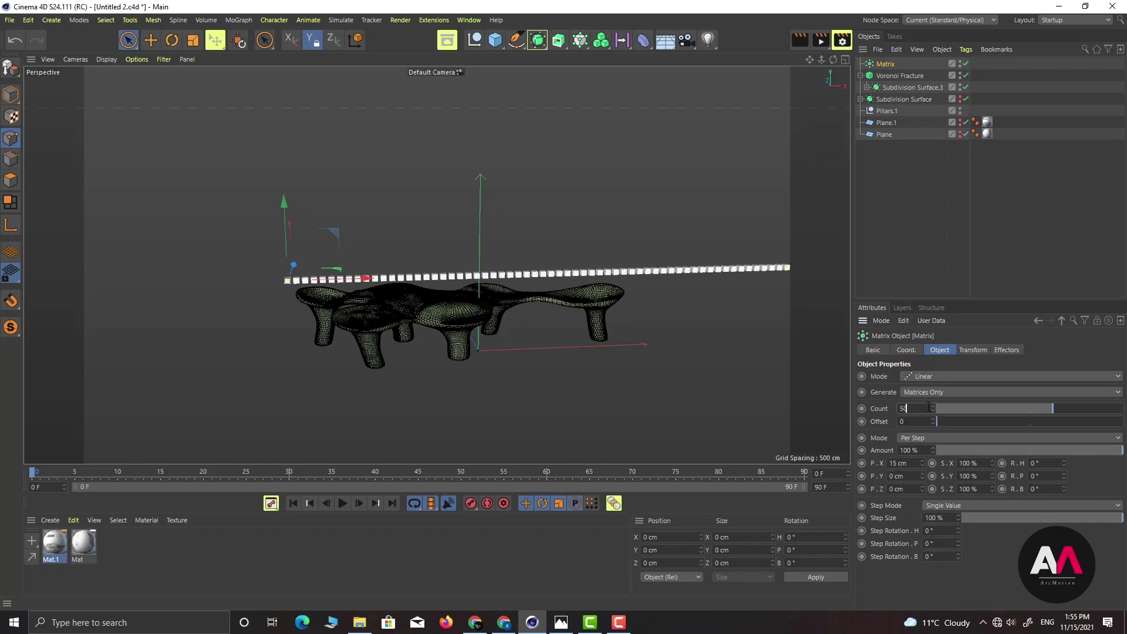
type("50")
key("Return")
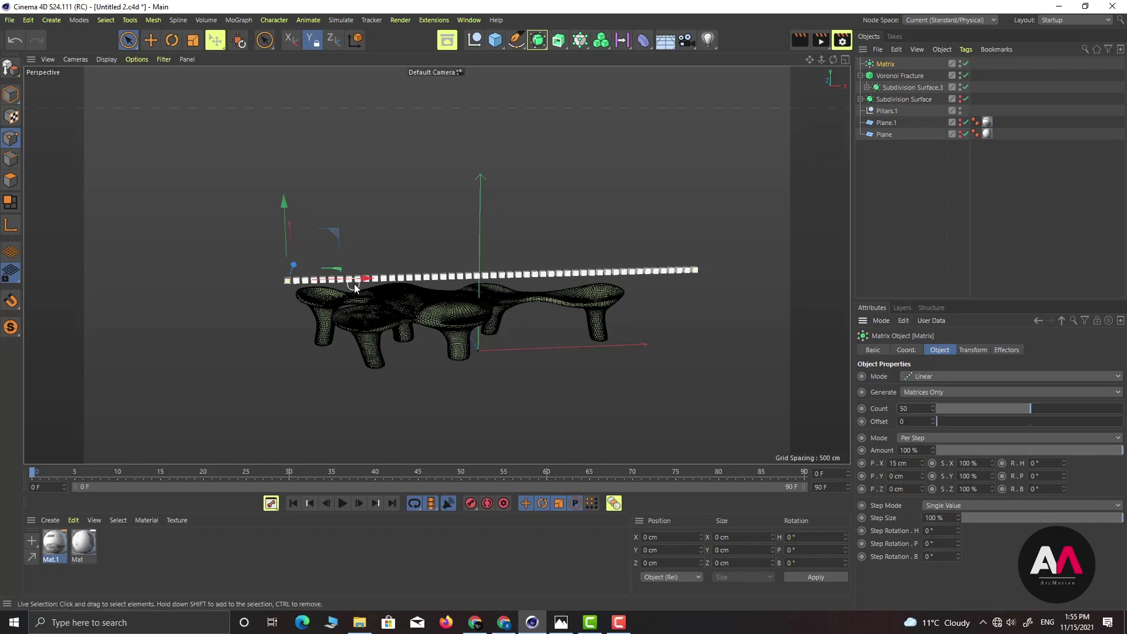
Step: Check the Matrix row against the canopy's far end and add the Matrix as a source of the Voronoi Fracture
scroll(349, 285, "up", 1)
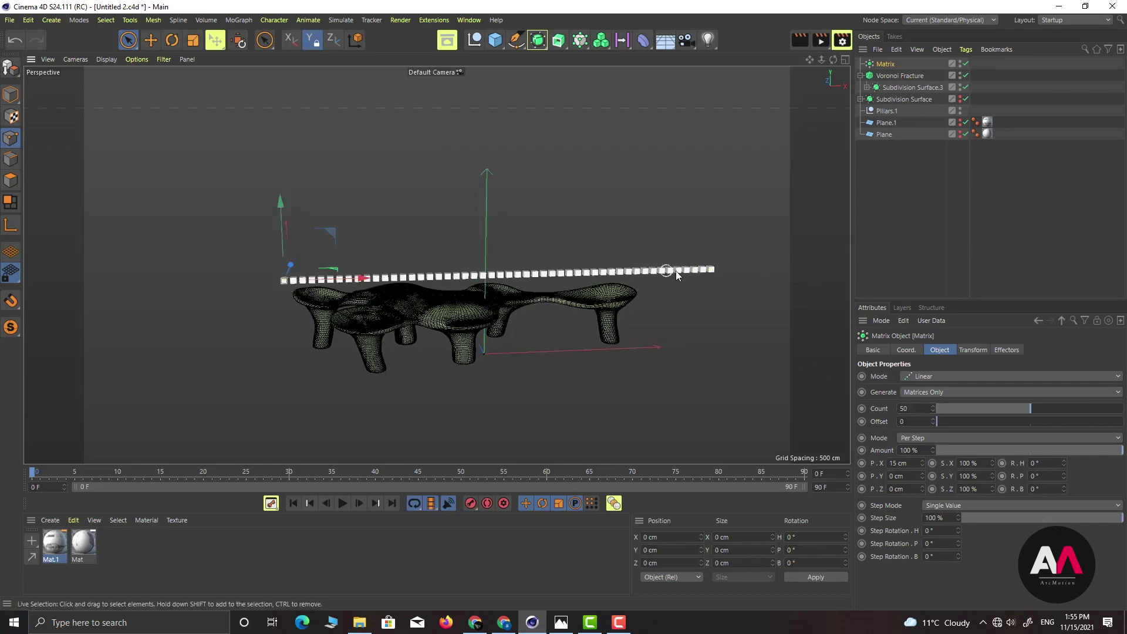
scroll(679, 282, "up", 5)
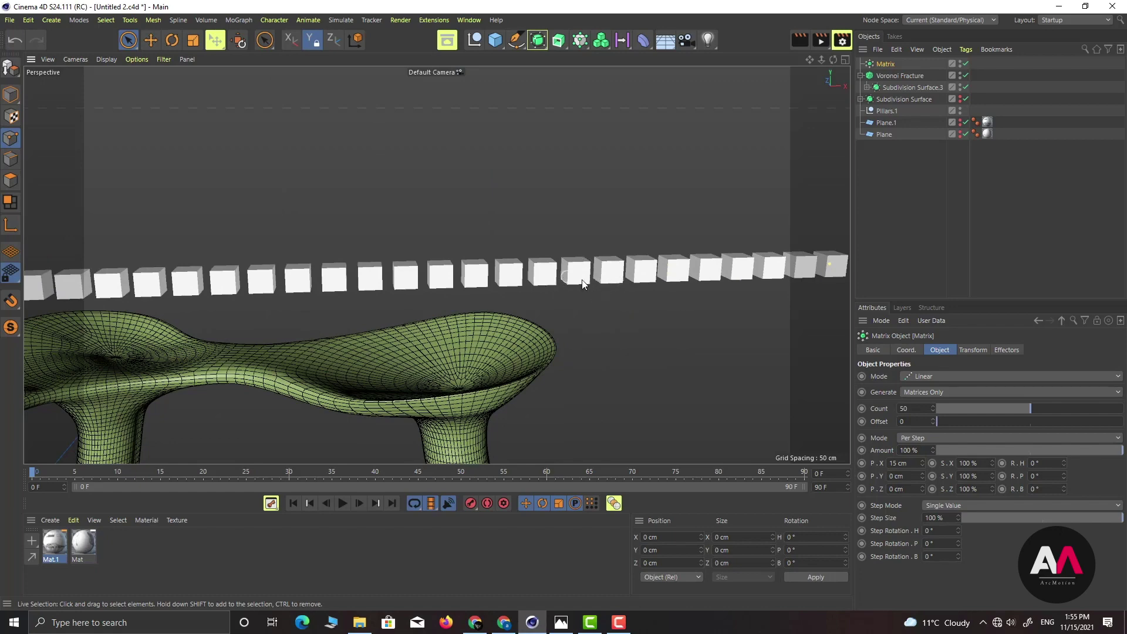
scroll(624, 291, "down", 3)
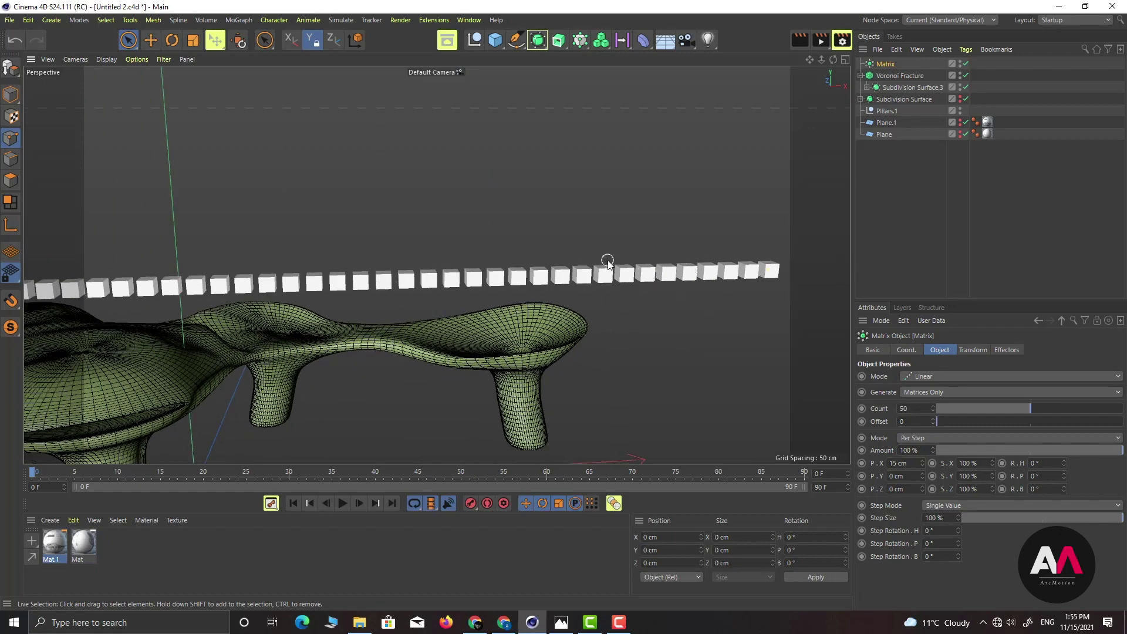
scroll(607, 263, "down", 3)
scroll(640, 279, "down", 2)
scroll(640, 273, "down", 1)
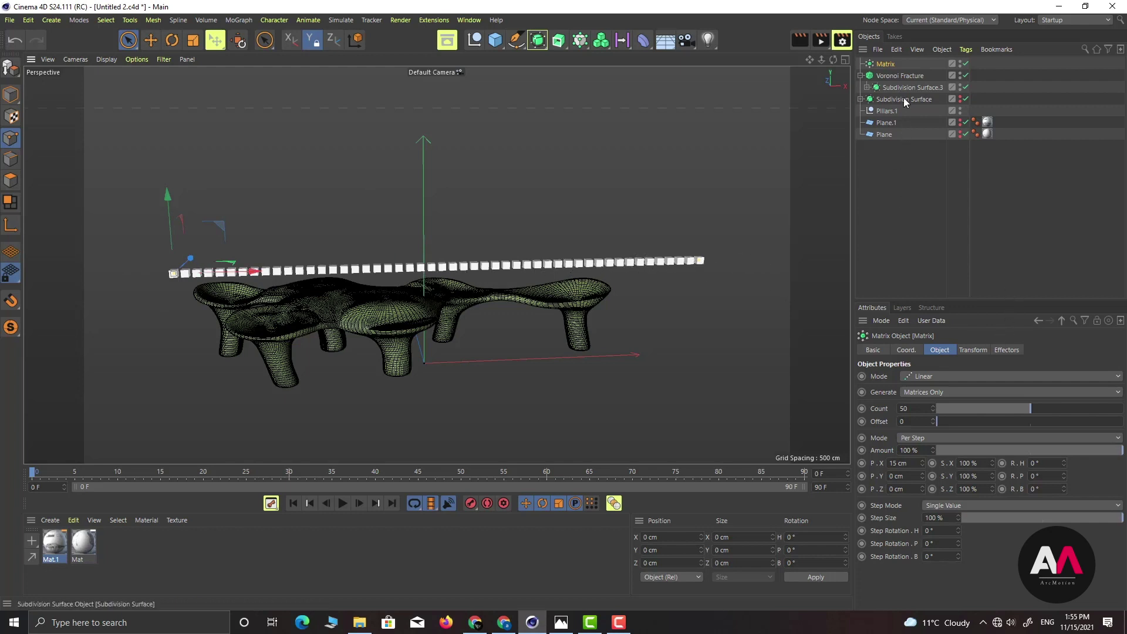
left_click(907, 75)
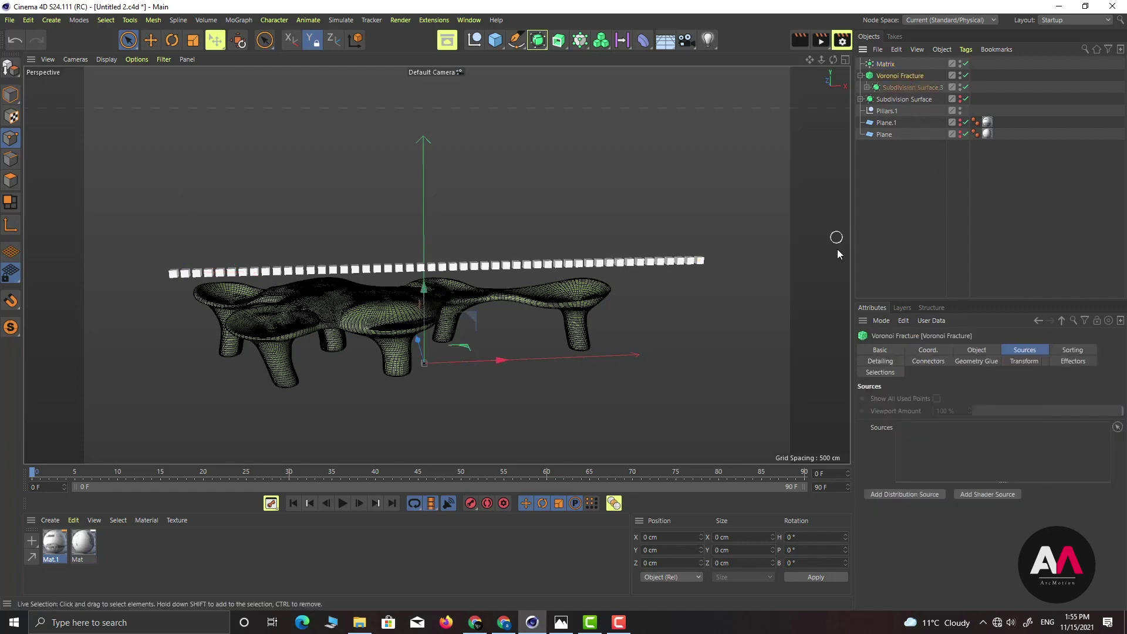
left_click_drag(881, 62, 923, 446)
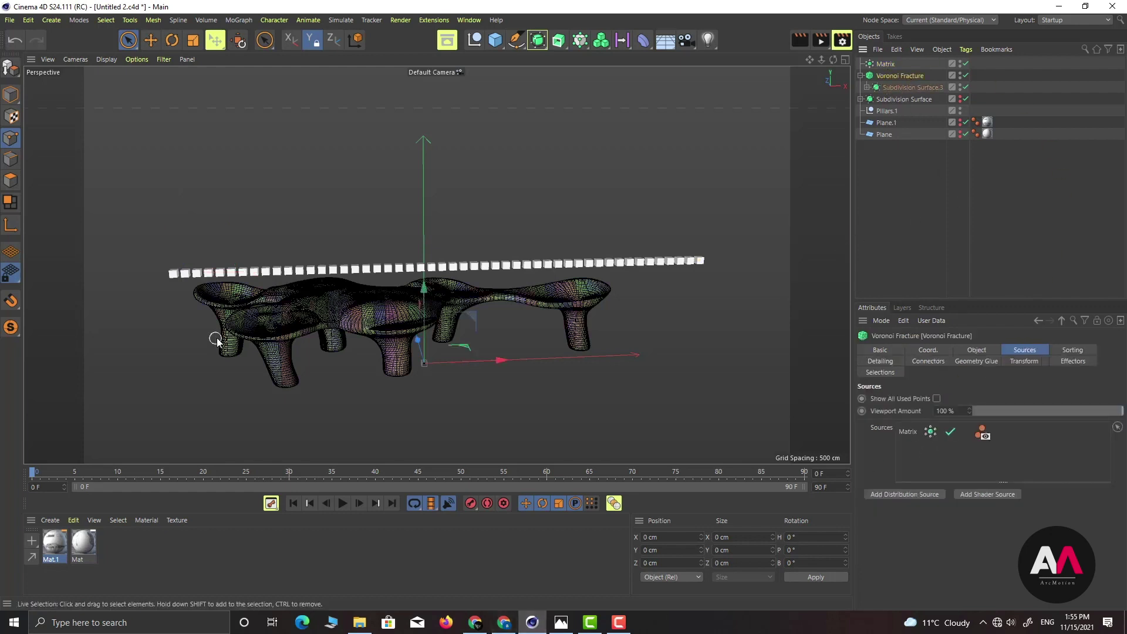
Step: Inspect the sliced canopy and raise the Voronoi Fracture's Offset Fragments to 0.9 cm to open gaps between the slices
scroll(281, 300, "up", 2)
left_click_drag(280, 299, 435, 276, "alt")
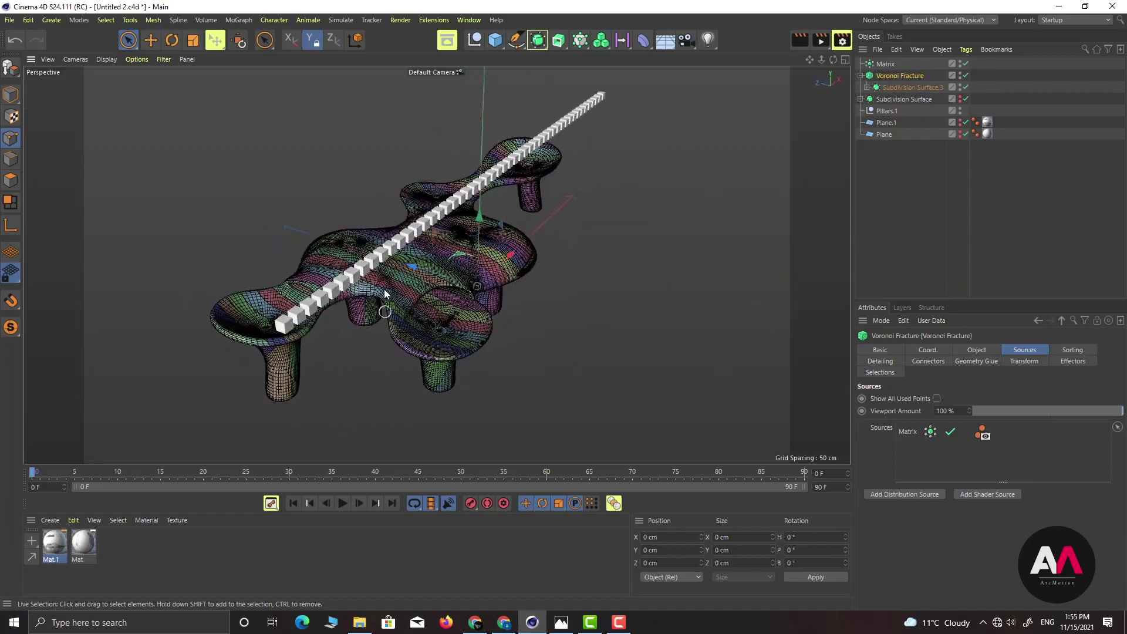
scroll(468, 236, "up", 5)
mouse_move(278, 247)
left_mouse_down("alt")
mouse_move(336, 272)
mouse_move(382, 272)
mouse_move(215, 270)
mouse_move(163, 247)
mouse_move(290, 234)
left_mouse_up("alt")
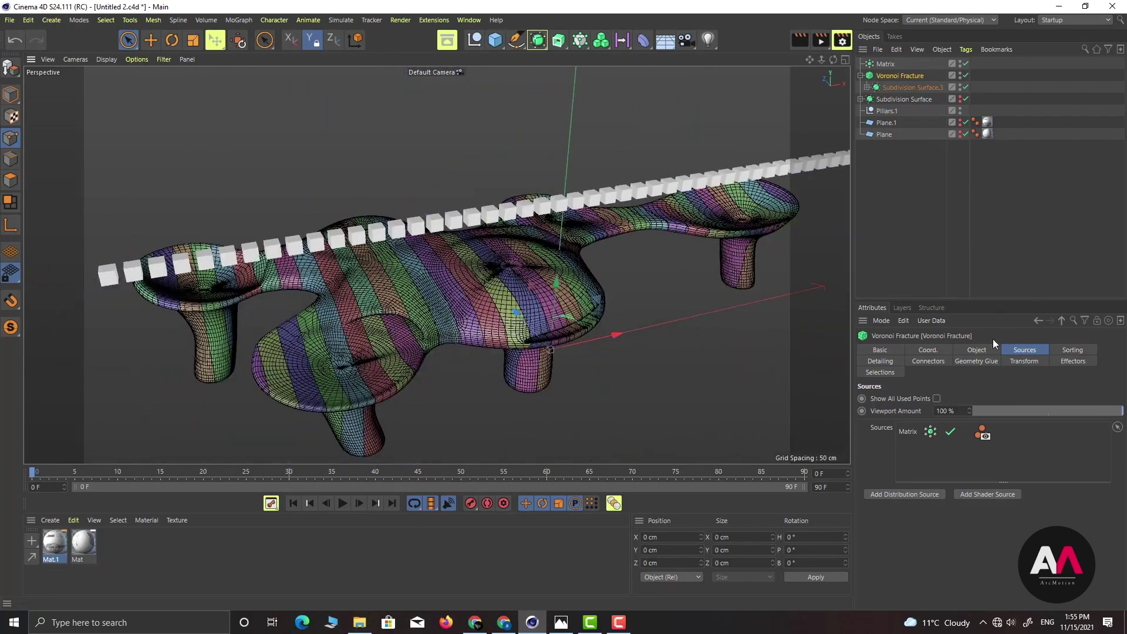
left_click(981, 349)
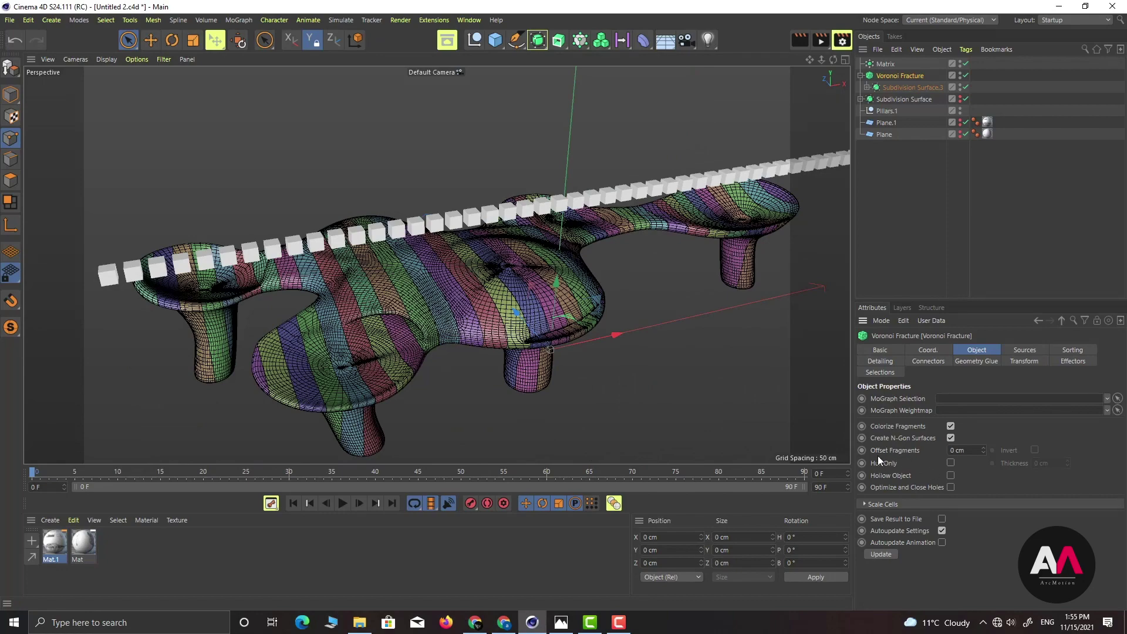
scroll(460, 319, "up", 3)
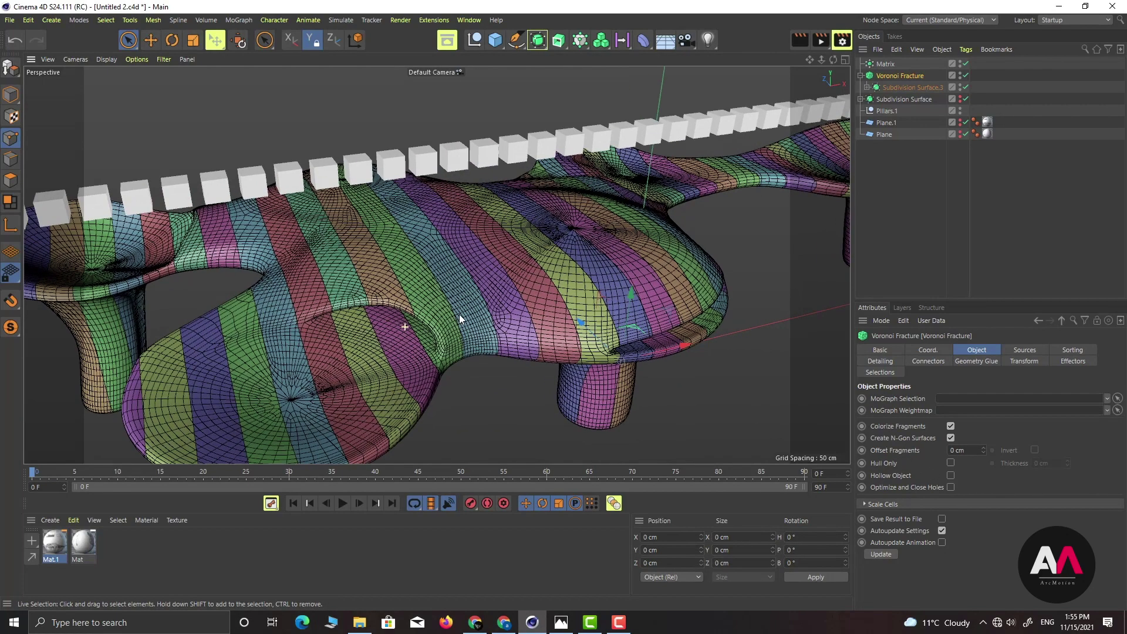
left_click(984, 448)
left_click(984, 448)
left_click(984, 449)
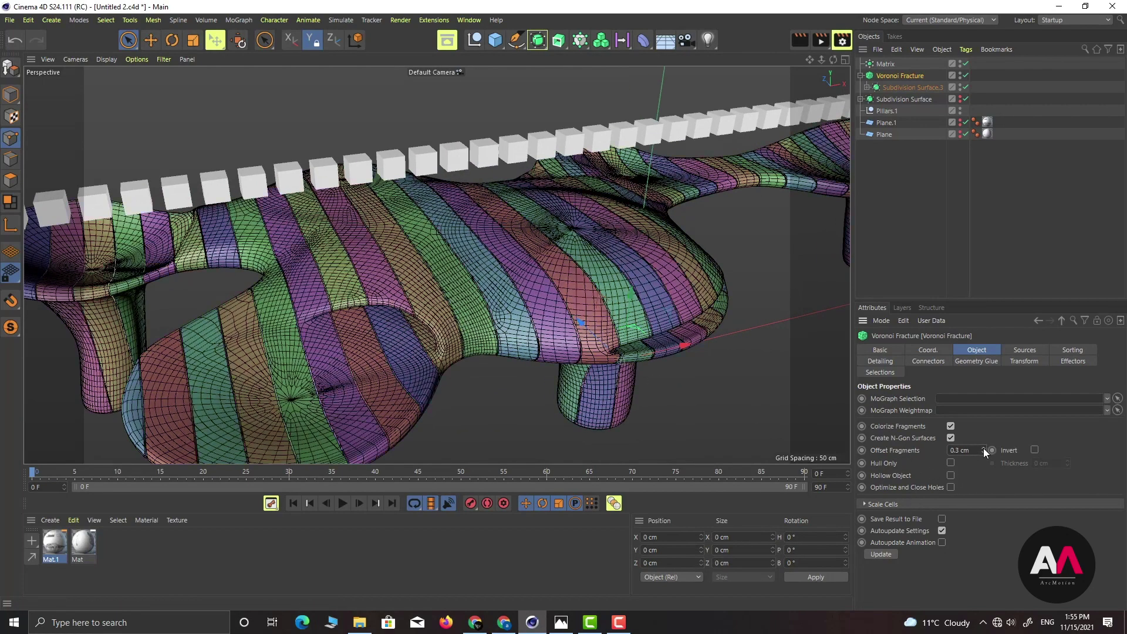
left_click(984, 448)
left_click(984, 448)
left_click(983, 449)
left_click(983, 449)
left_click(983, 448)
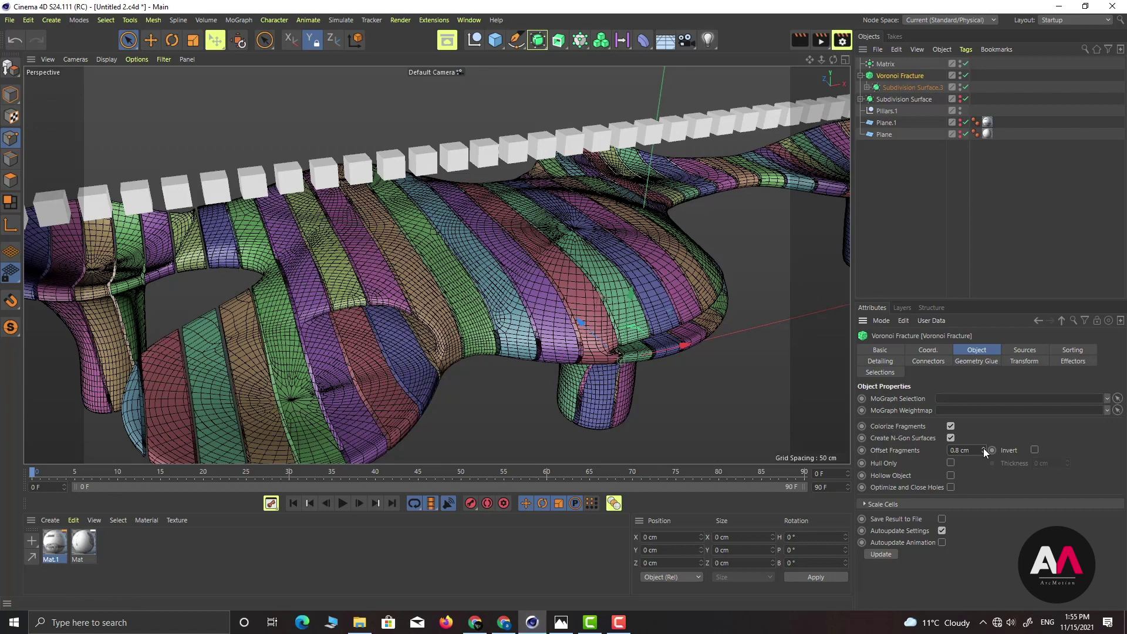
left_click(984, 448)
left_click(983, 448)
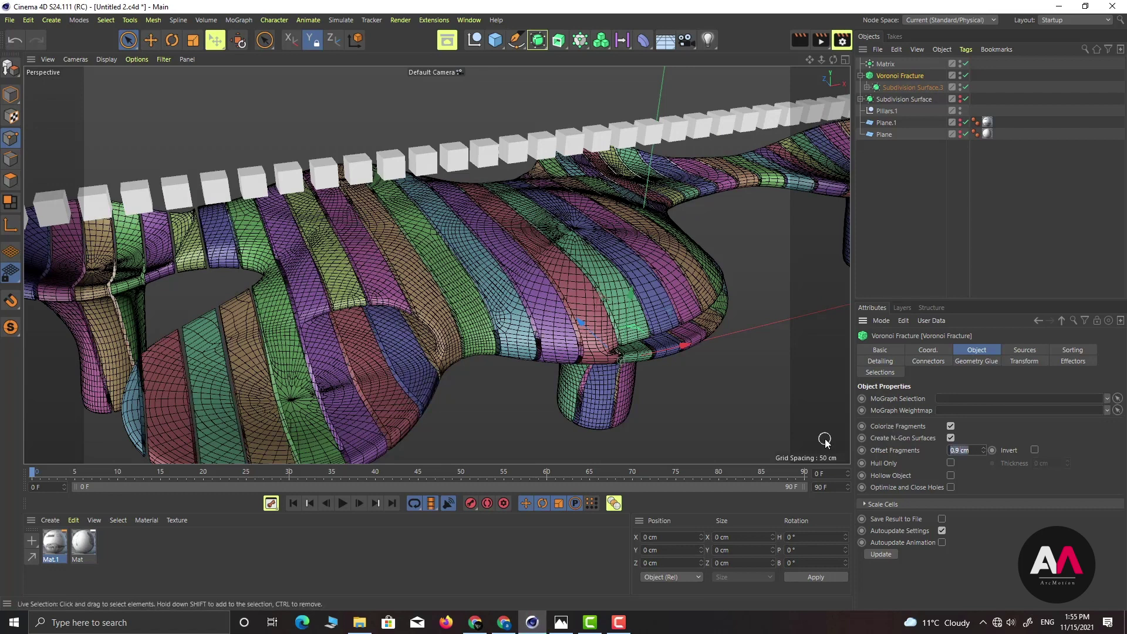
Step: Set the Voronoi Fracture's Offset Fragments to 1 cm and enable Optimize and Close Holes
left_click_drag(411, 347, 463, 267, "alt")
scroll(447, 294, "up", 3)
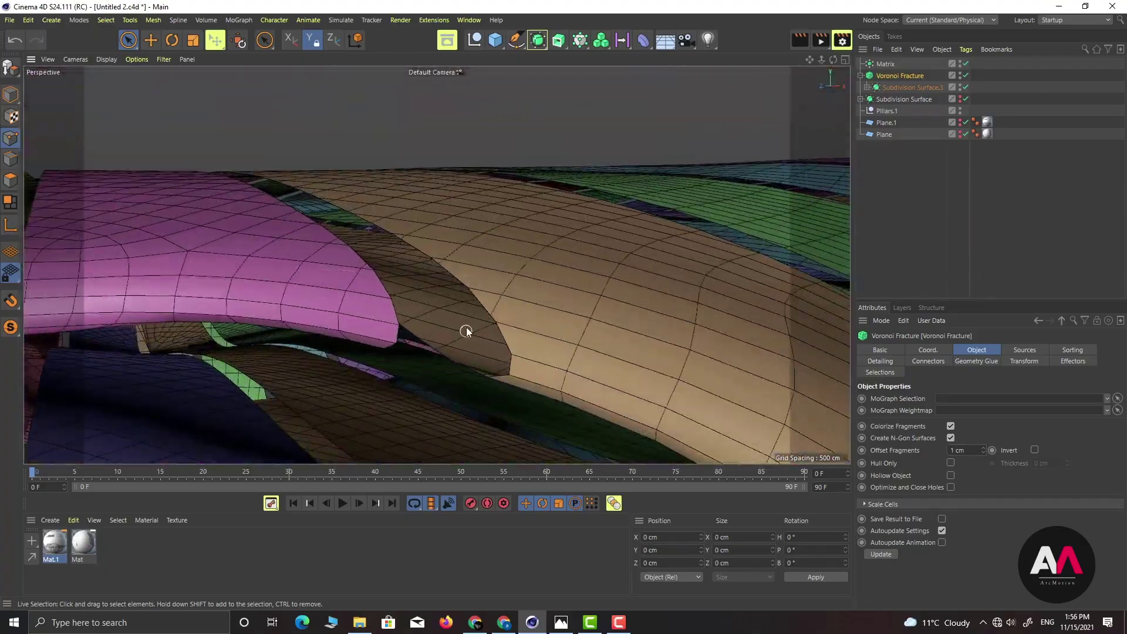
left_click_drag(466, 331, 510, 329, "alt")
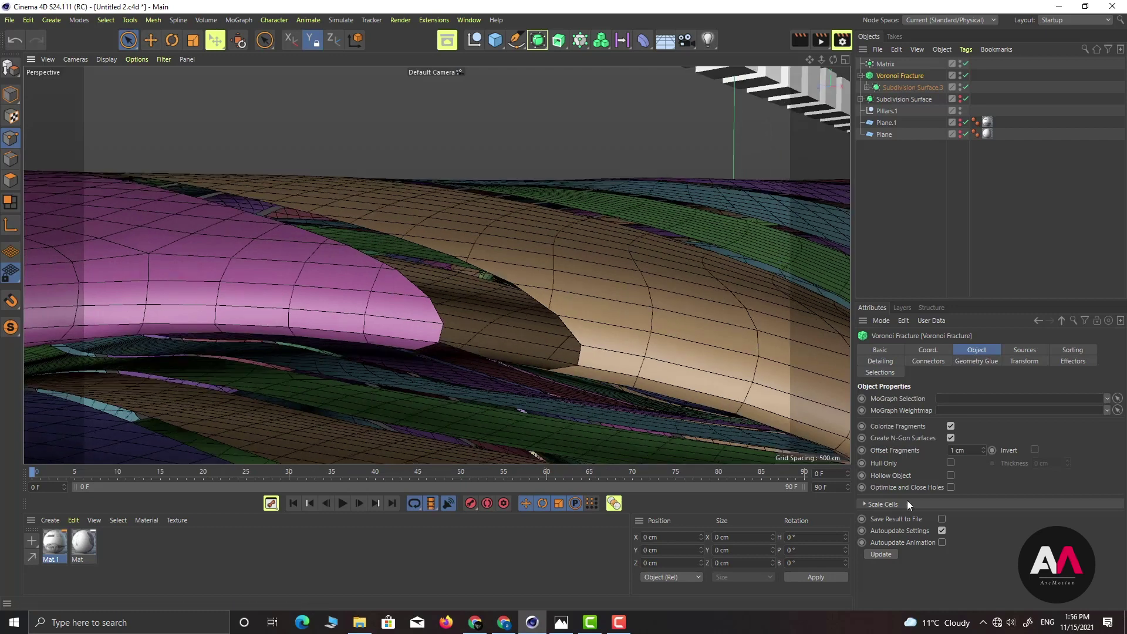
left_click(951, 487)
mouse_move(468, 298)
left_mouse_down("alt")
mouse_move(420, 316)
mouse_move(297, 306)
mouse_move(352, 317)
mouse_move(371, 272)
mouse_move(474, 279)
left_mouse_up("alt")
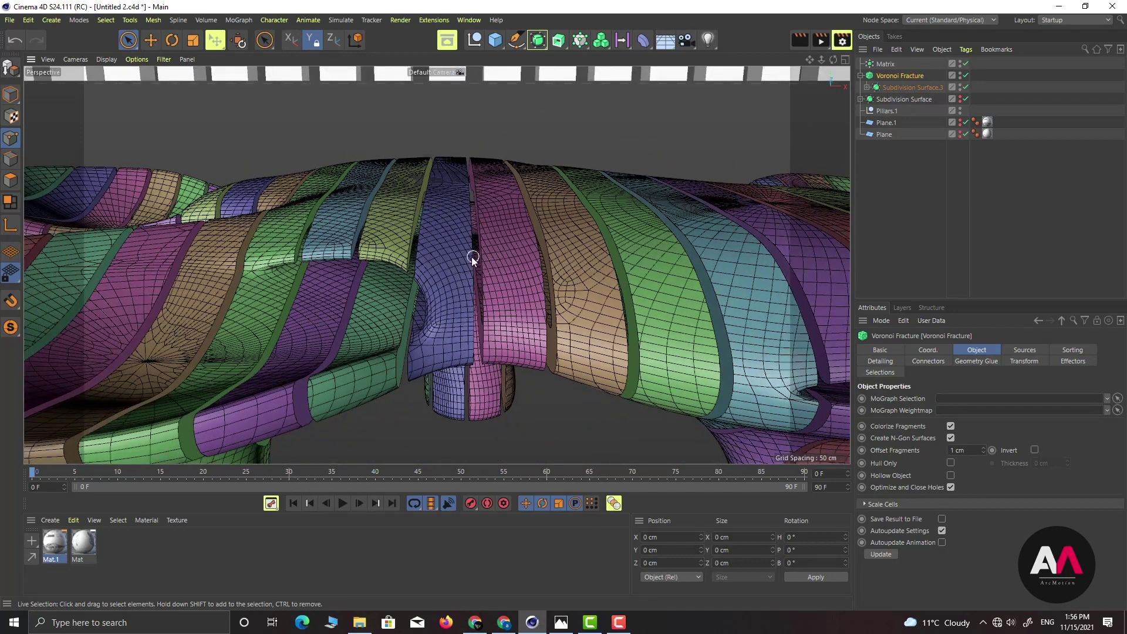
Step: Invert the Voronoi Fracture's fragment offset and check the thin ribs along the canopy
left_click(1034, 449)
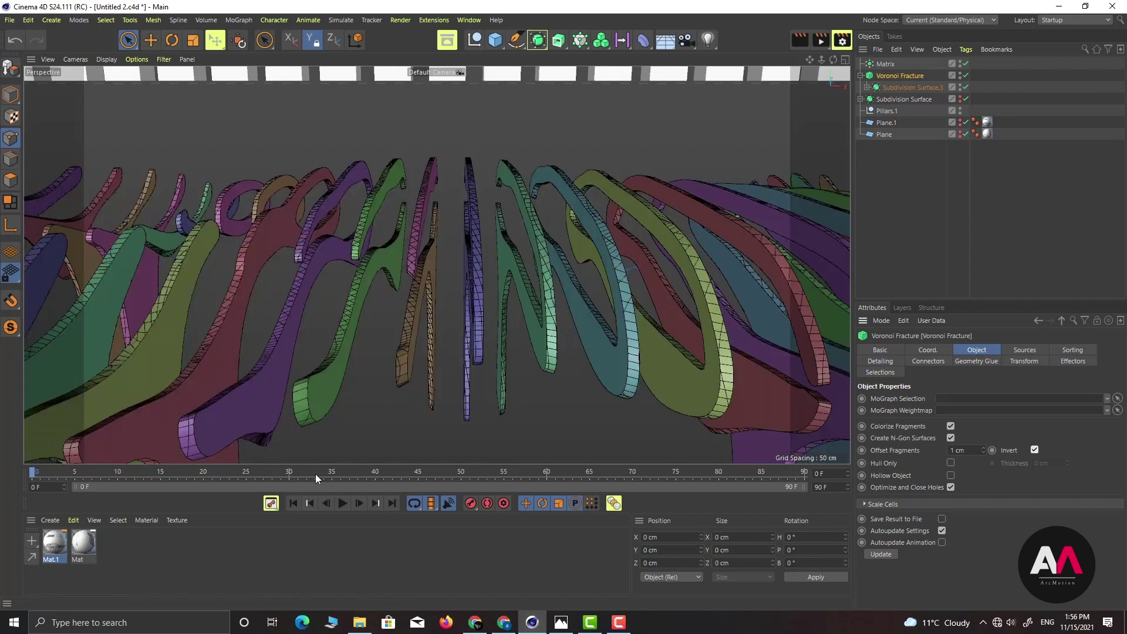
left_click_drag(452, 258, 274, 298, "alt")
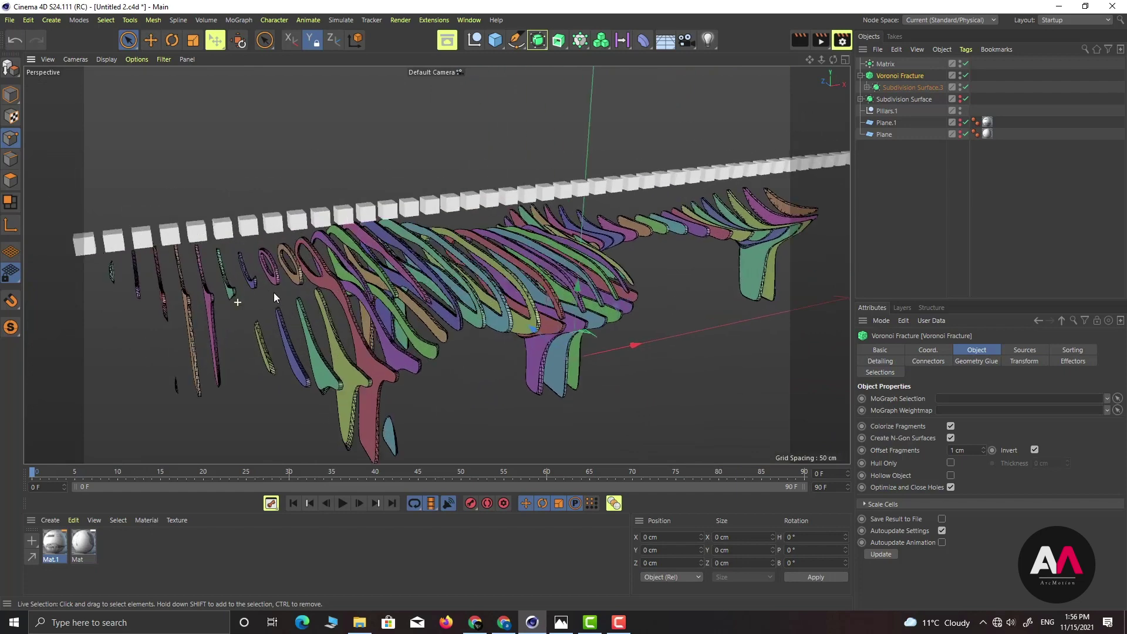
scroll(273, 292, "up", 2)
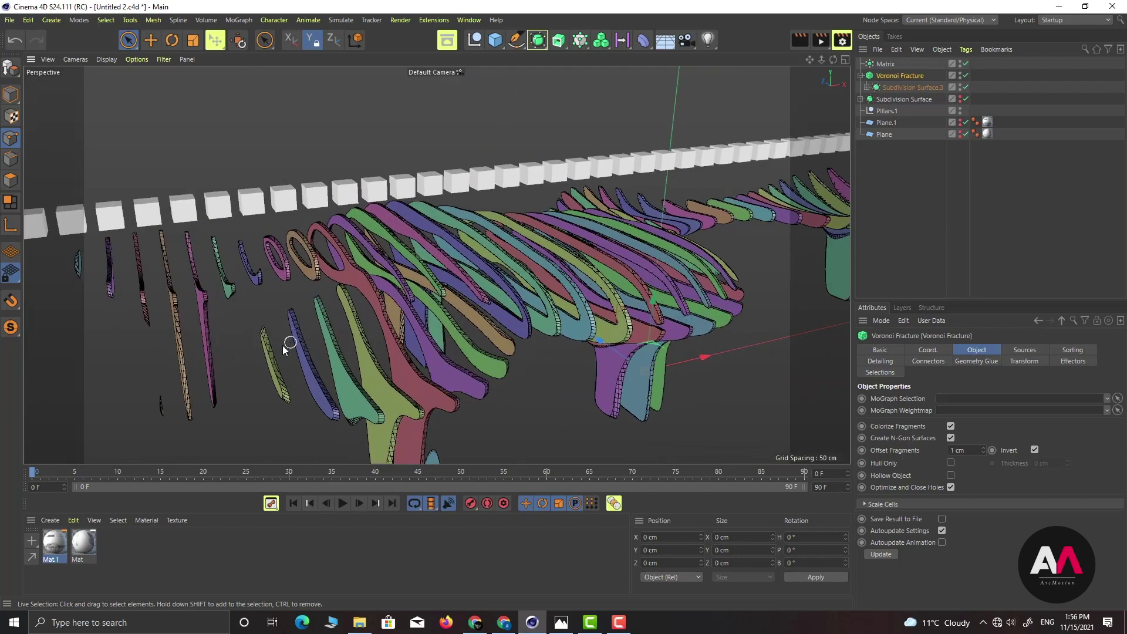
scroll(272, 351, "down", 3)
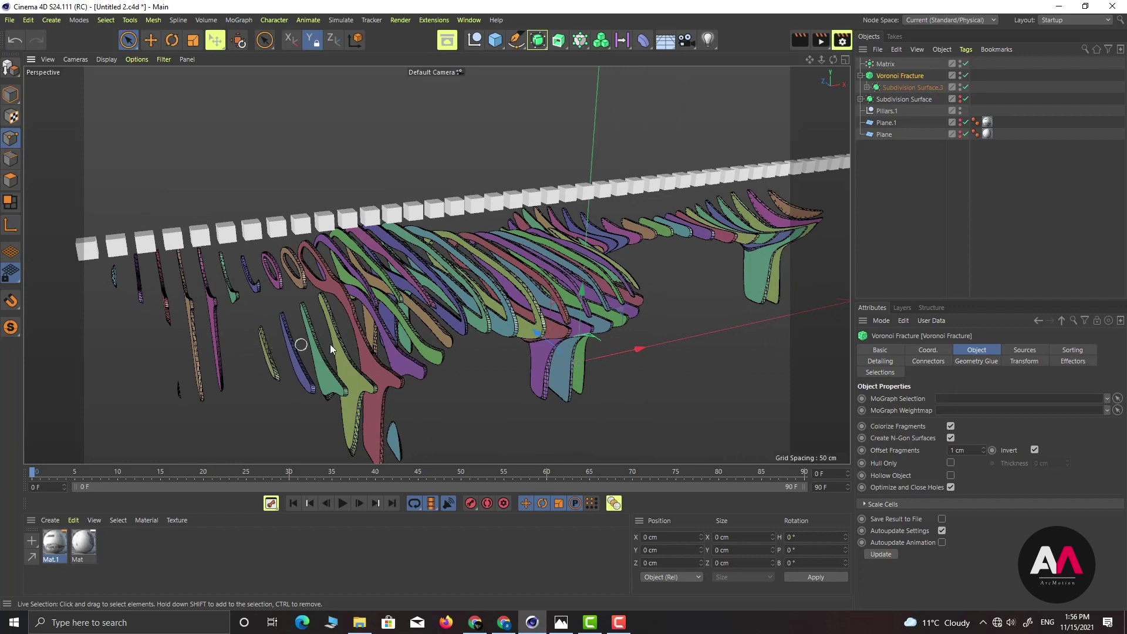
Step: Reduce the Matrix's per-step X spacing to 7 cm to make the slices denser
left_click(886, 65)
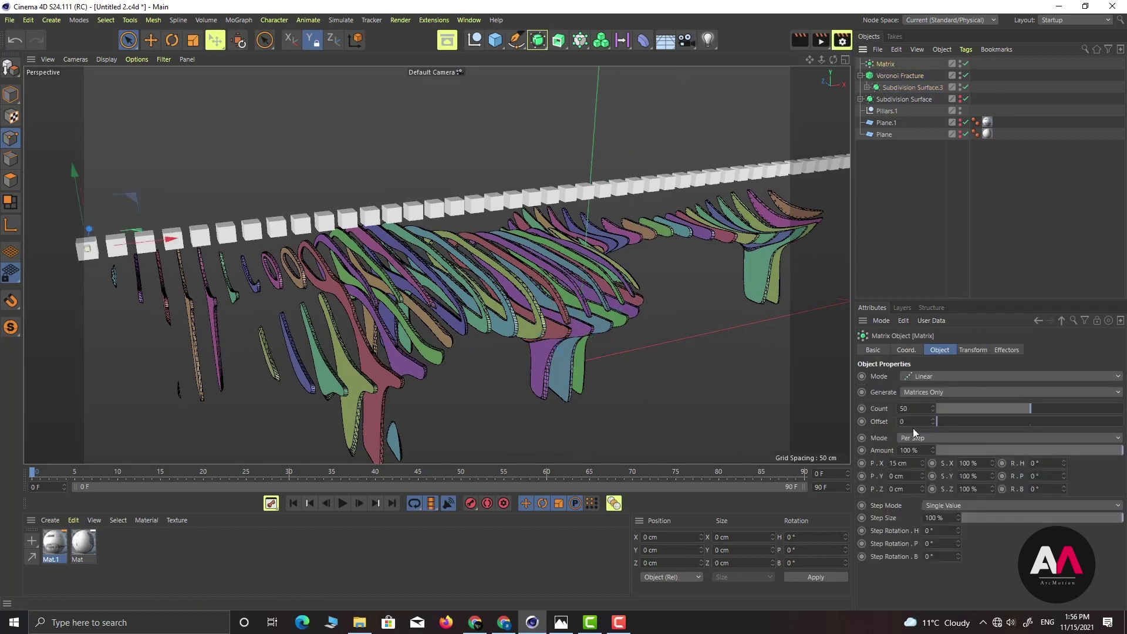
left_click(921, 465)
left_click(922, 464)
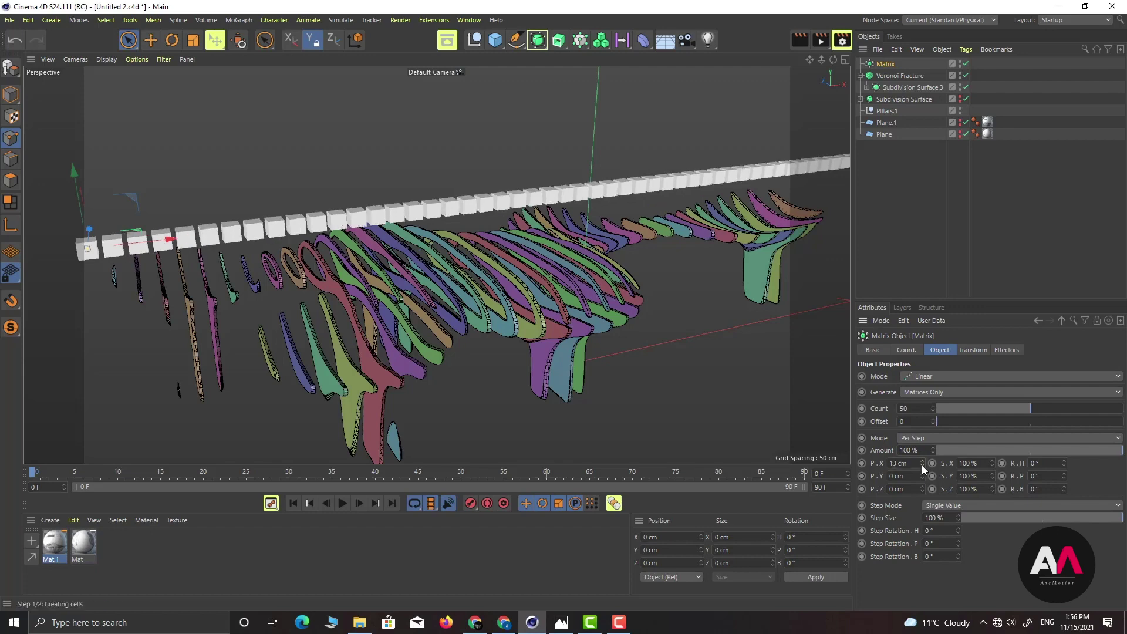
left_click(922, 465)
left_click(921, 464)
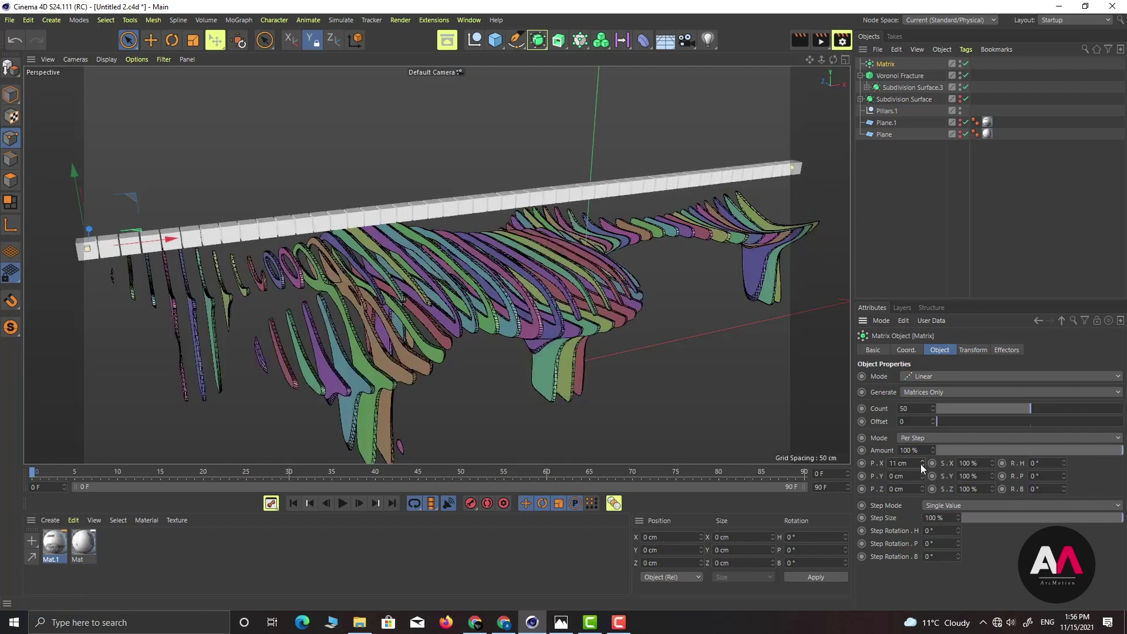
left_click_drag(911, 464, 717, 463)
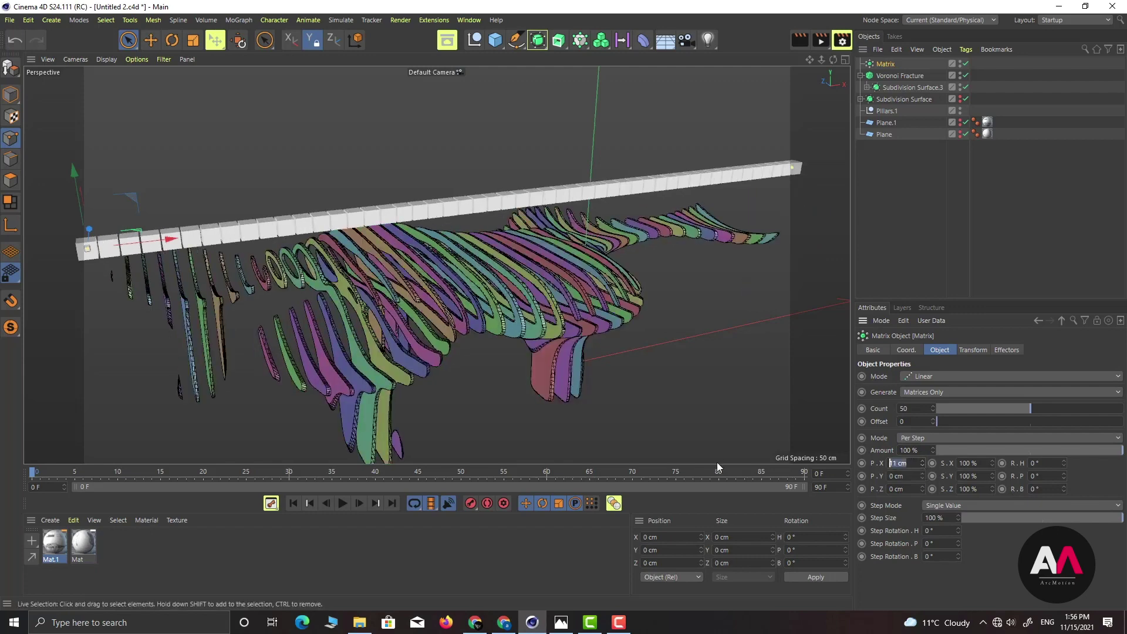
type("7")
key("Return")
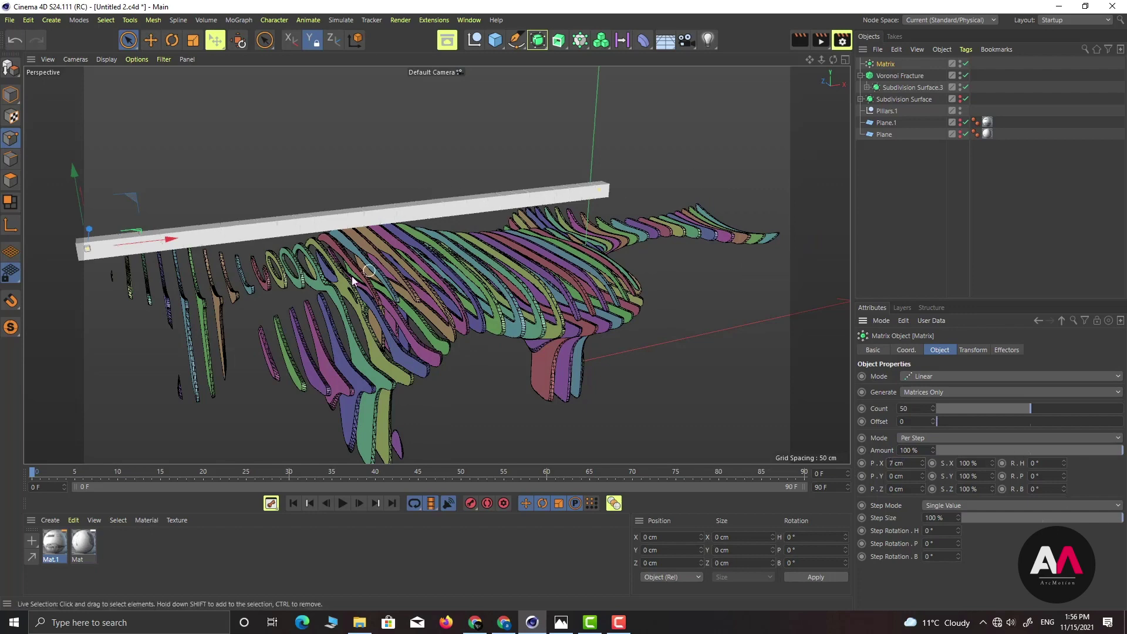
Step: Increase the Matrix count to 100 so the slicing covers the whole length of the canopy
left_click_drag(311, 343, 558, 301, "alt")
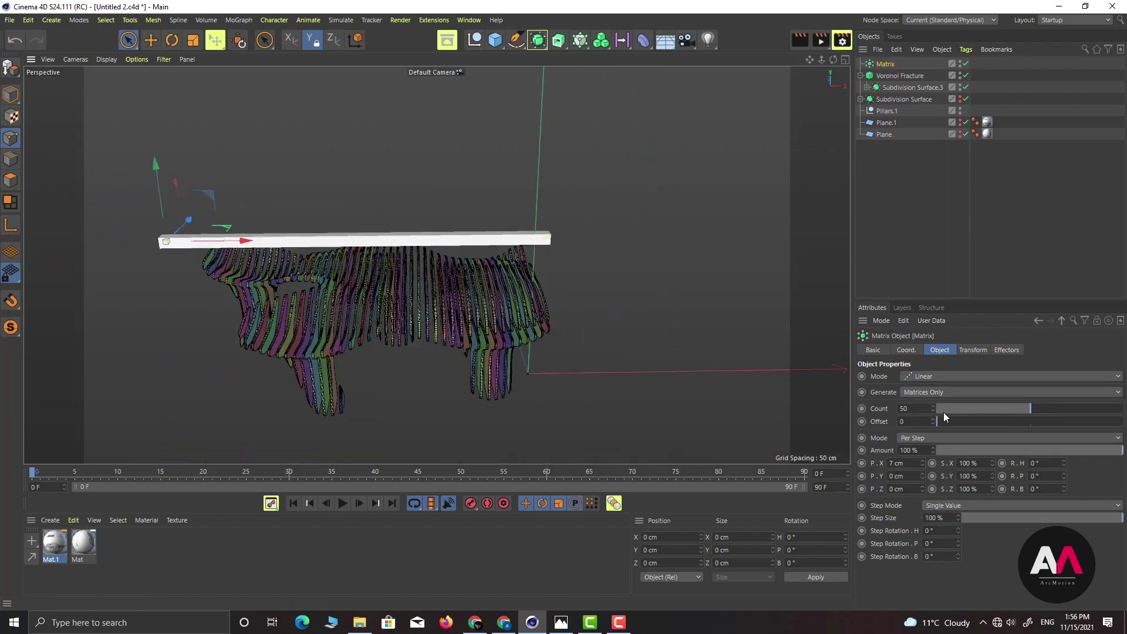
left_click(907, 408)
type("80")
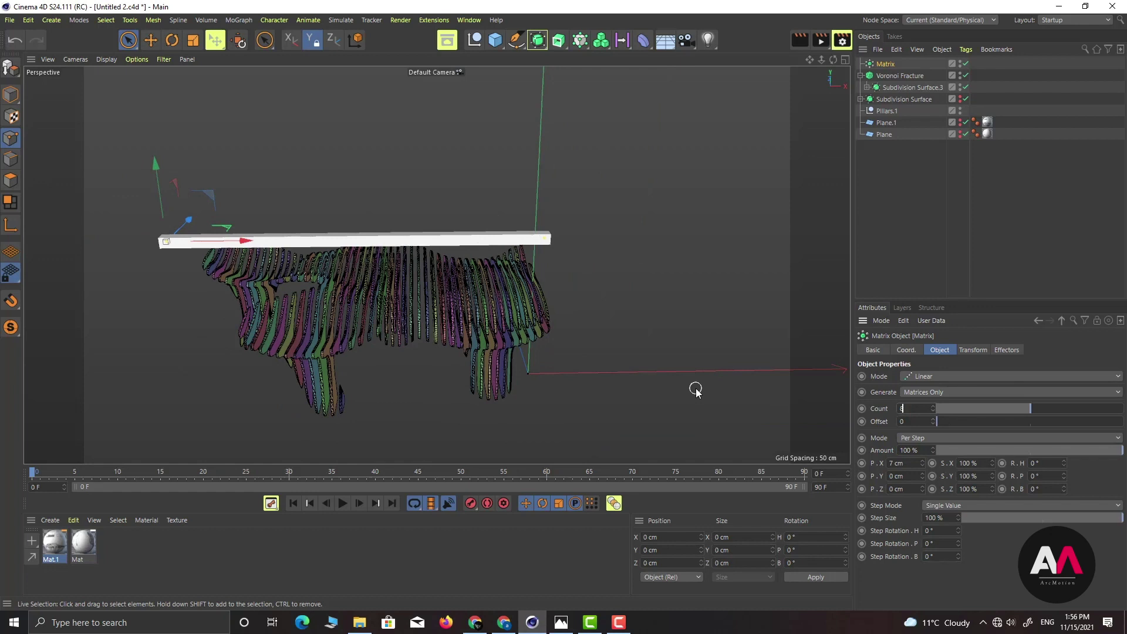
key("Return")
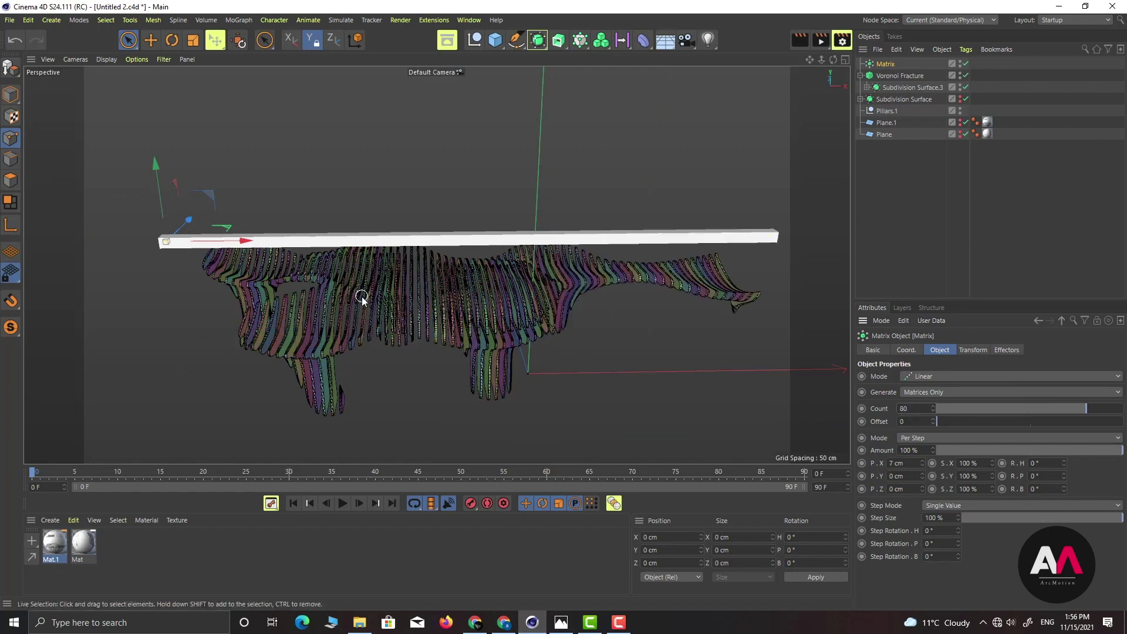
double_click(933, 408)
type("100")
key("Return")
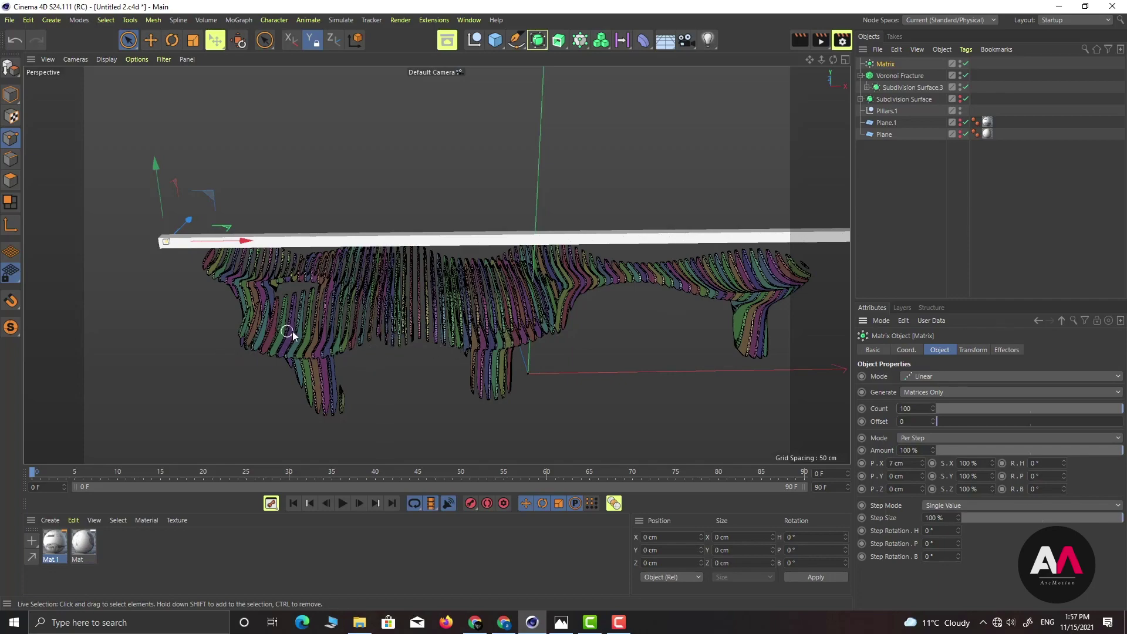
Step: Examine the density and shape of the canopy's ribs up close and along its full length
scroll(361, 343, "up", 3)
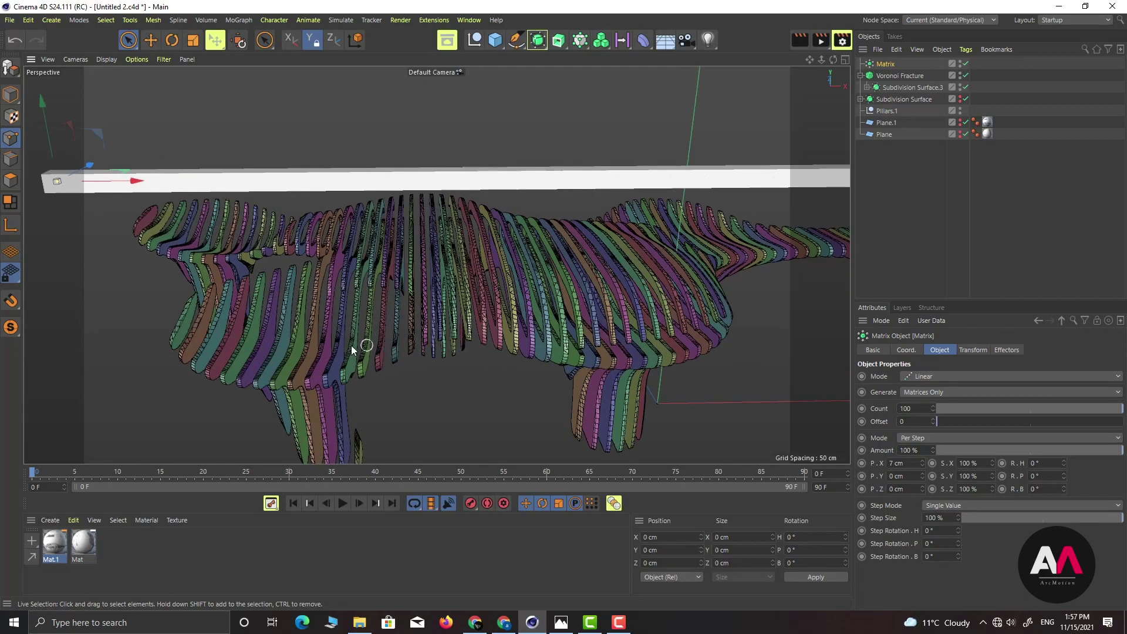
left_click_drag(388, 324, 608, 295, "alt")
scroll(671, 258, "up", 5)
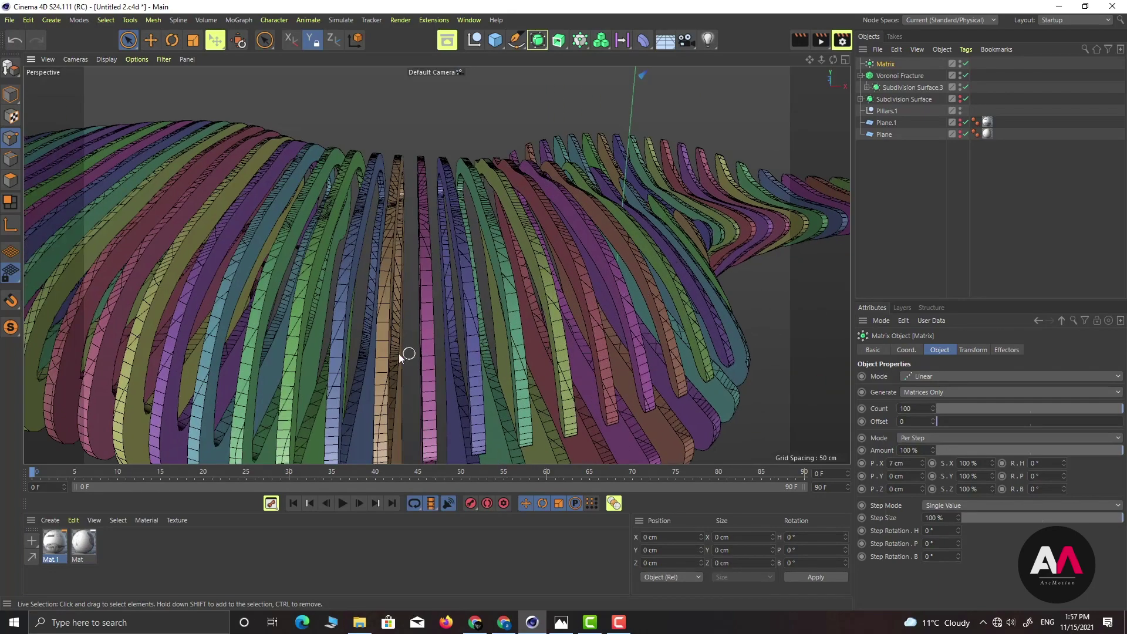
left_click_drag(509, 273, 220, 393, "alt")
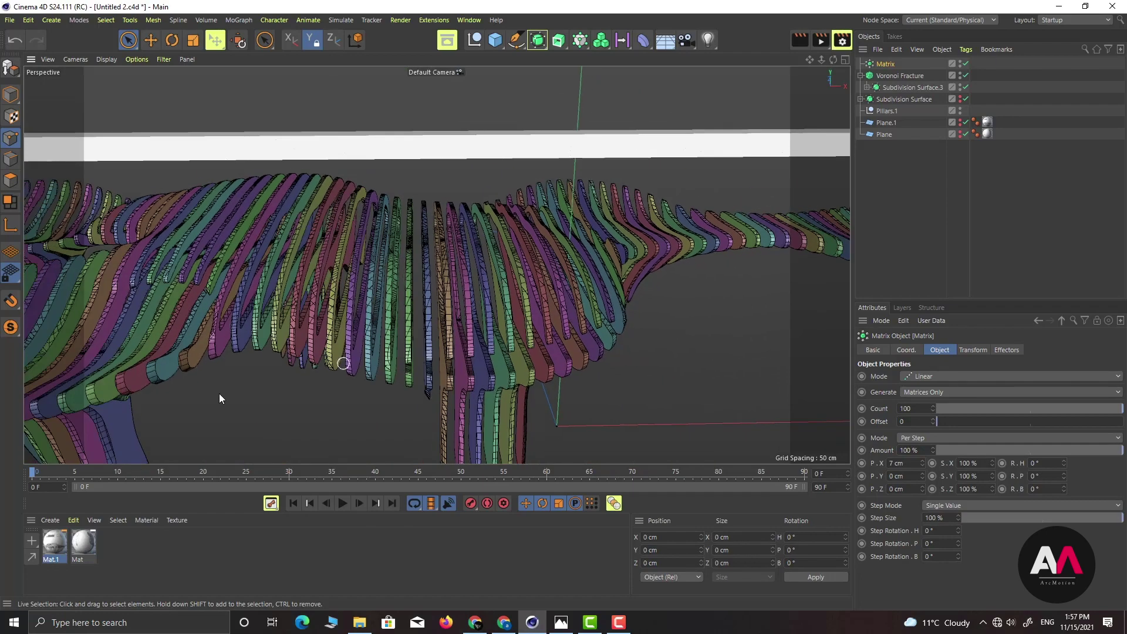
scroll(444, 324, "down", 6)
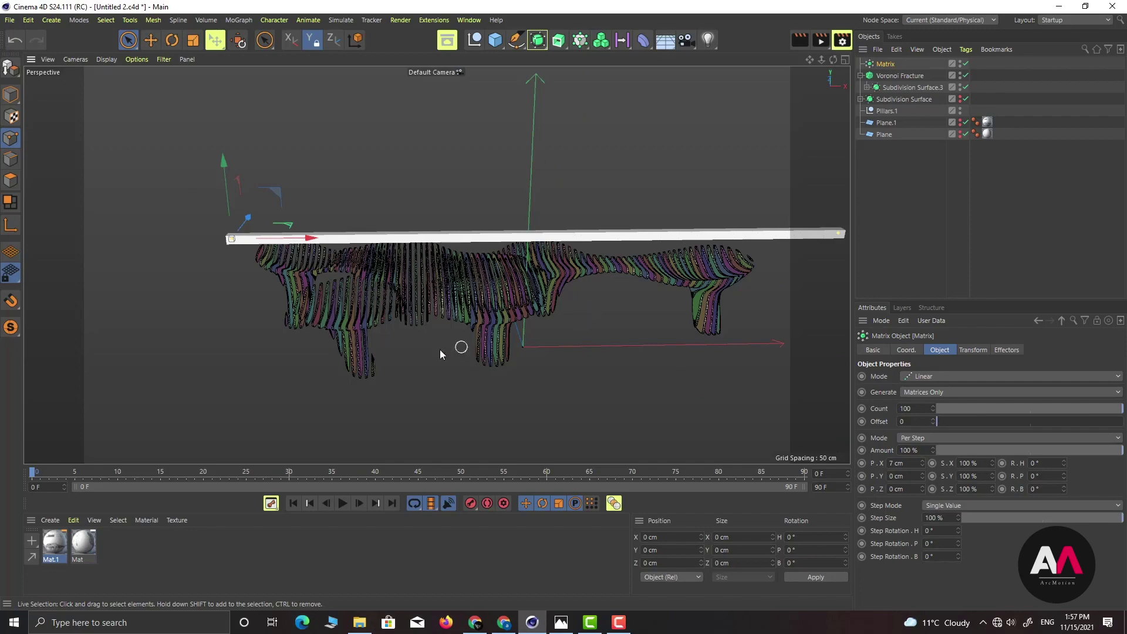
scroll(244, 341, "up", 5)
scroll(325, 327, "down", 2)
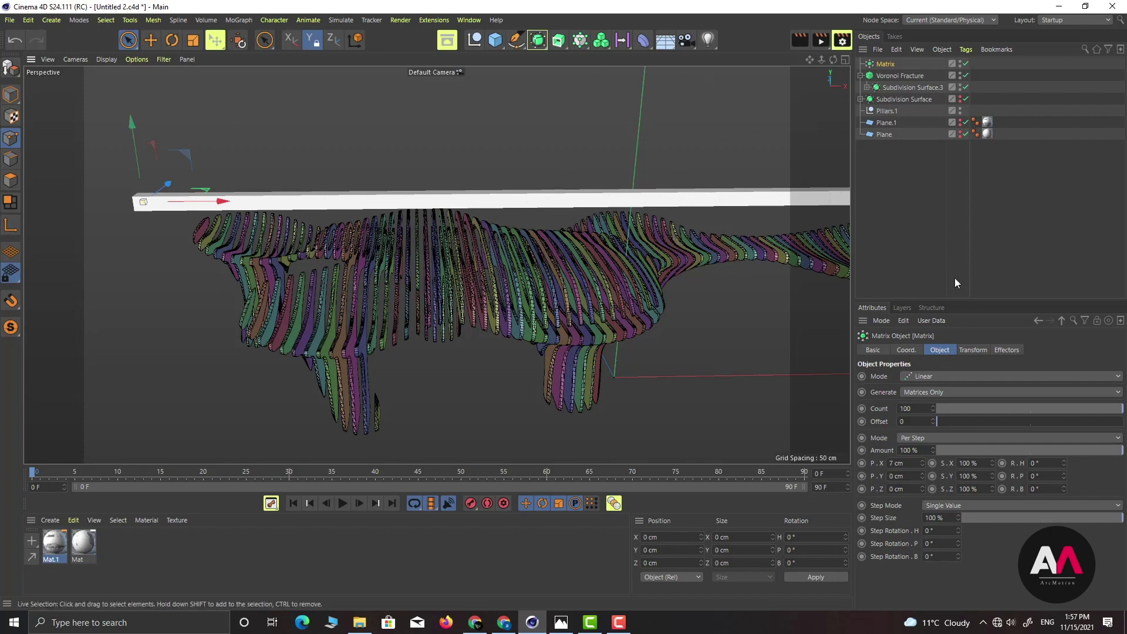
Step: Lower the Matrix count to 50 and rotate the Matrix's heading to about -49° to try diagonal slicing
double_click(918, 409)
type("50")
key("Return")
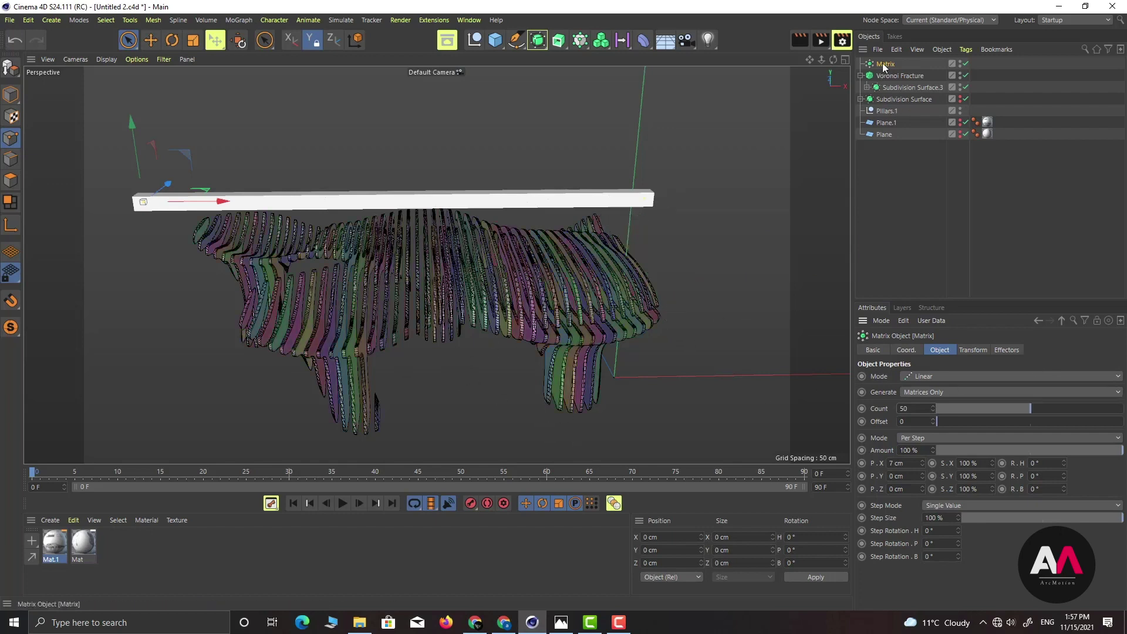
key("r")
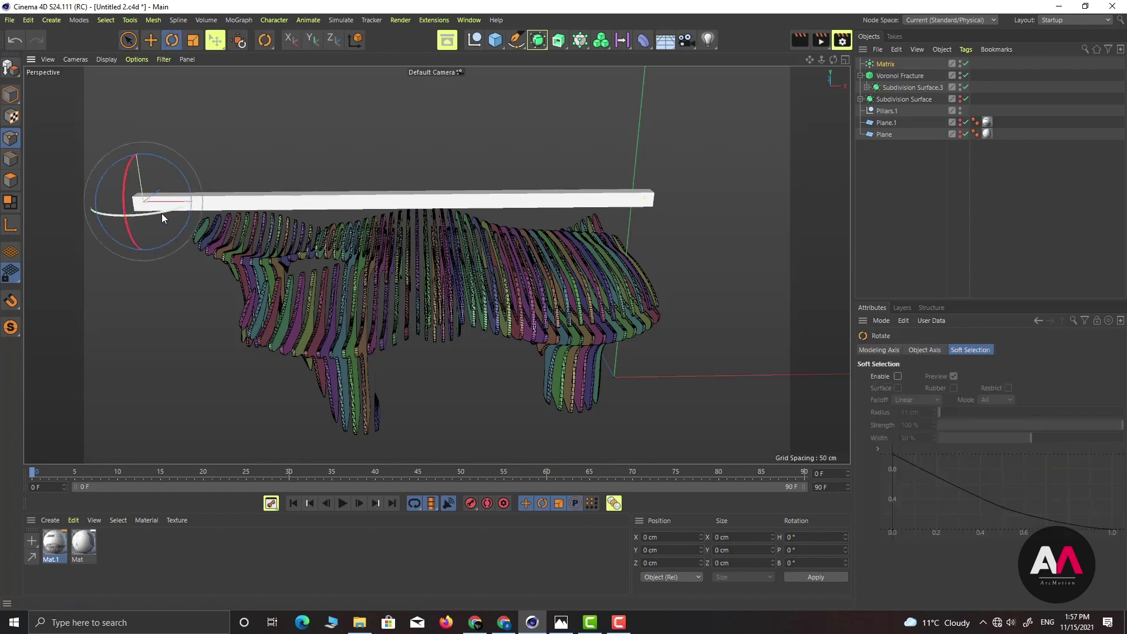
left_click_drag(161, 213, 102, 226)
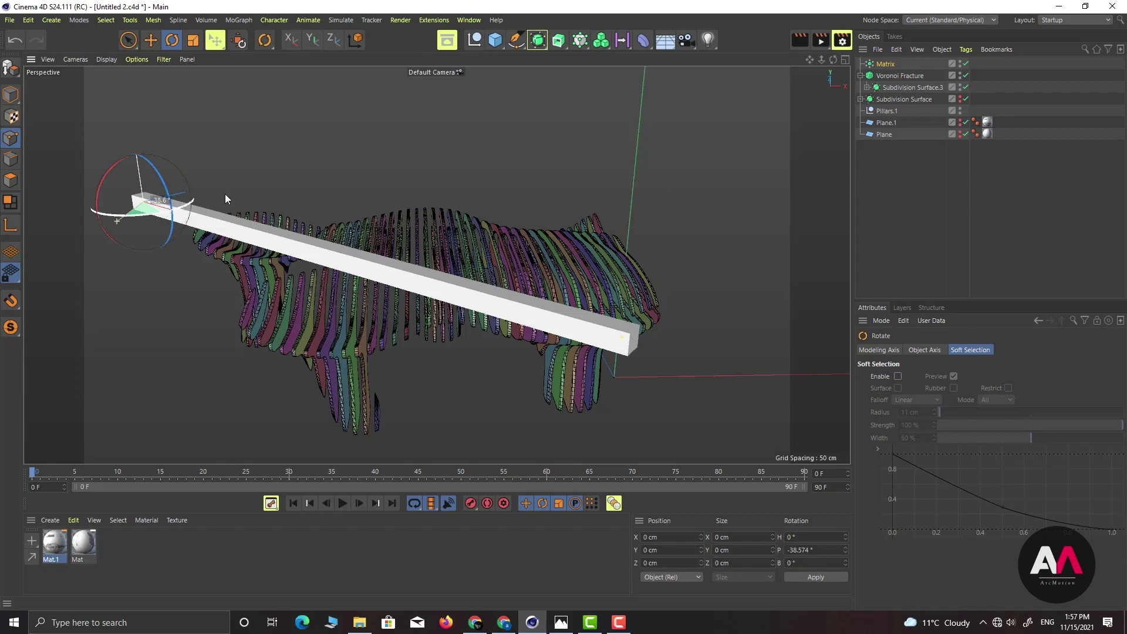
left_click_drag(224, 199, 166, 215)
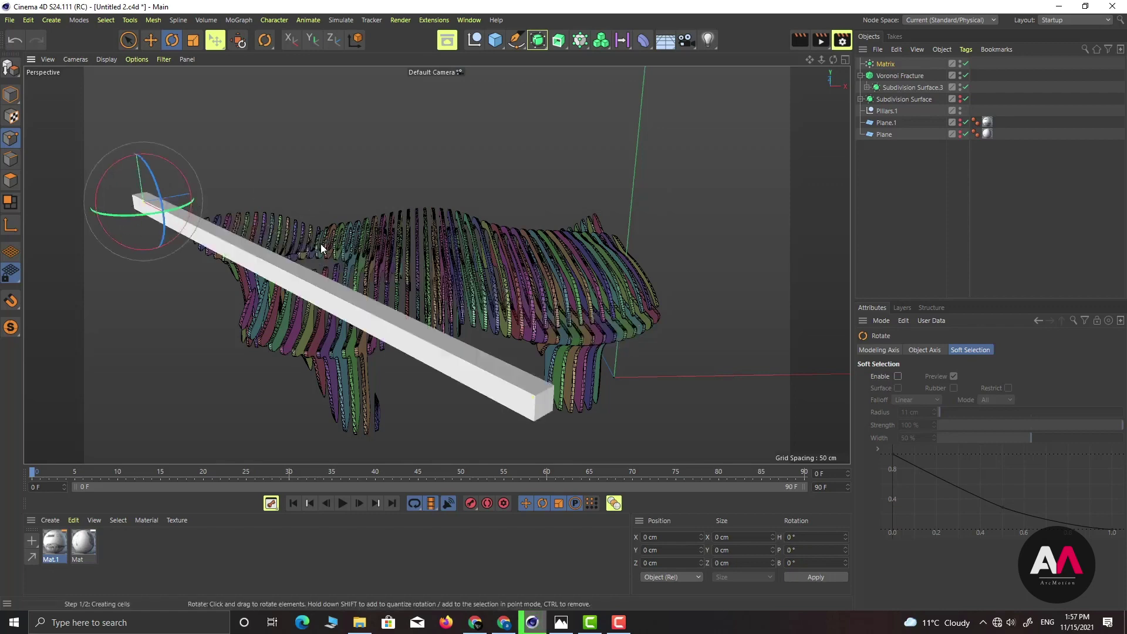
Step: Examine how the rotated Matrix changes the slice direction across the canopy
left_click_drag(322, 247, 476, 300, "alt")
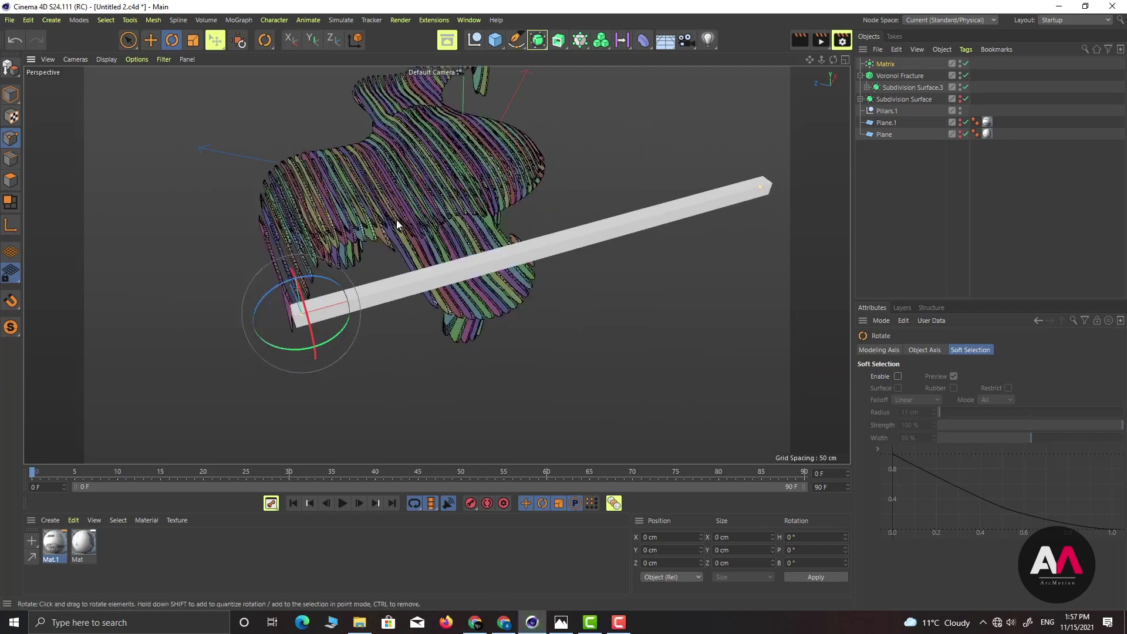
left_click_drag(491, 209, 470, 224, "alt")
left_click_drag(533, 207, 469, 233, "alt")
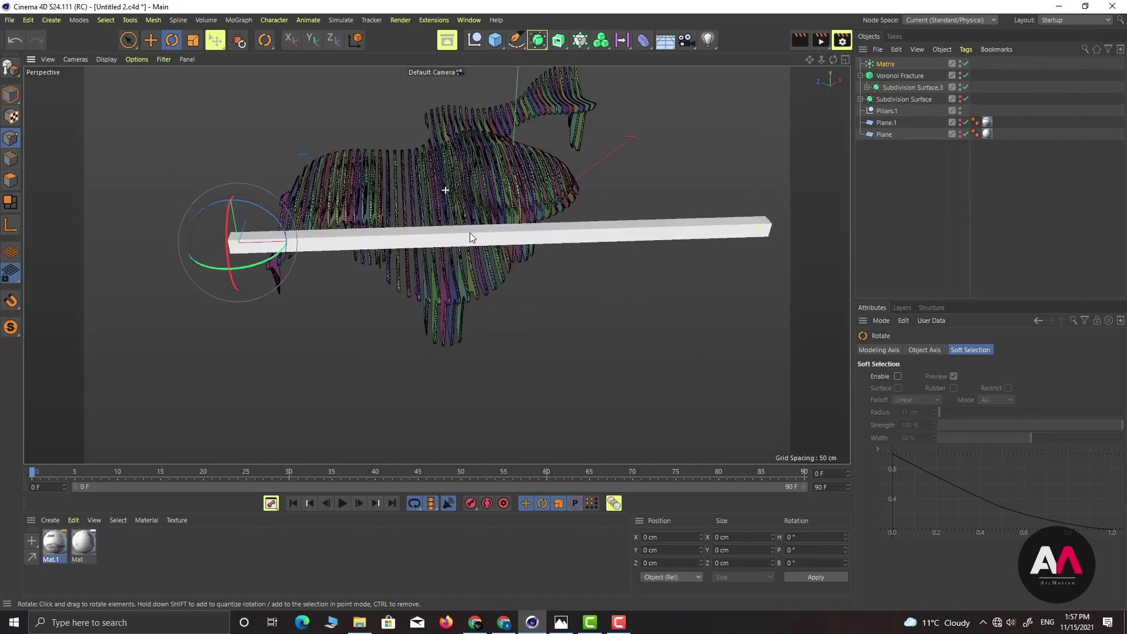
scroll(508, 135, "up", 5)
scroll(350, 168, "down", 5)
scroll(349, 221, "up", 2)
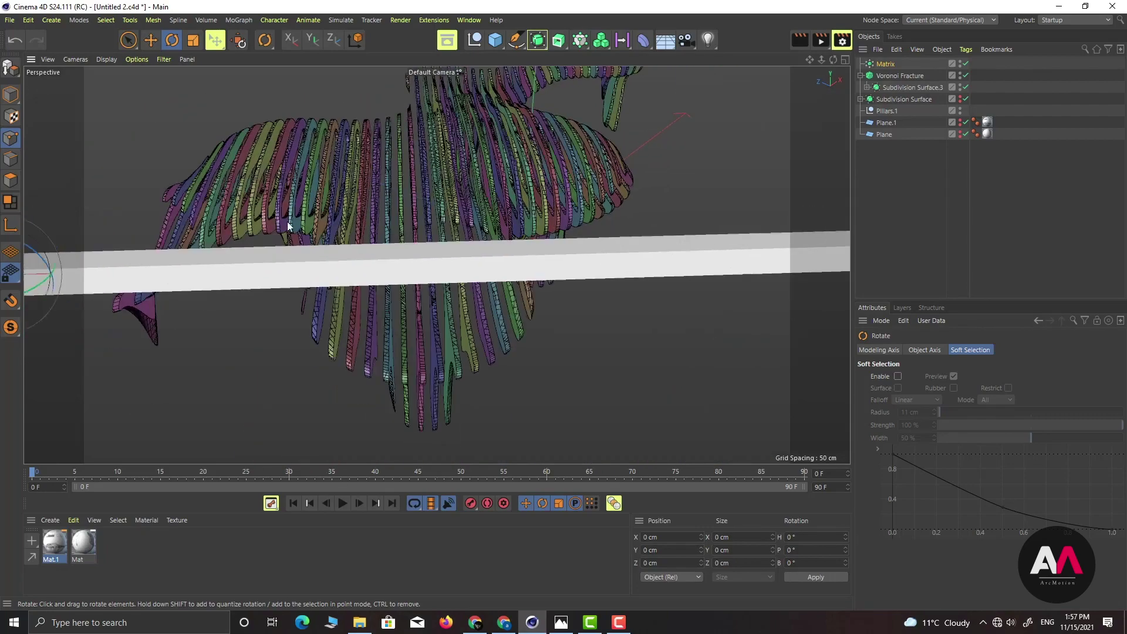
scroll(435, 196, "down", 4)
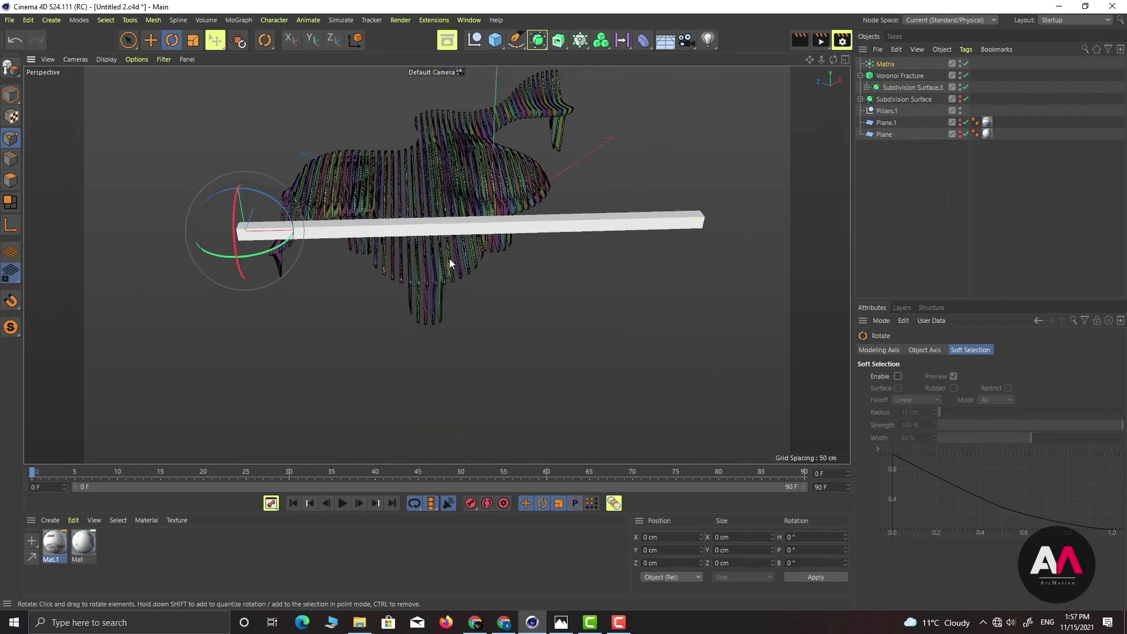
Step: Reset the Matrix's heading rotation to 0° and set its count to 100
left_click(885, 63)
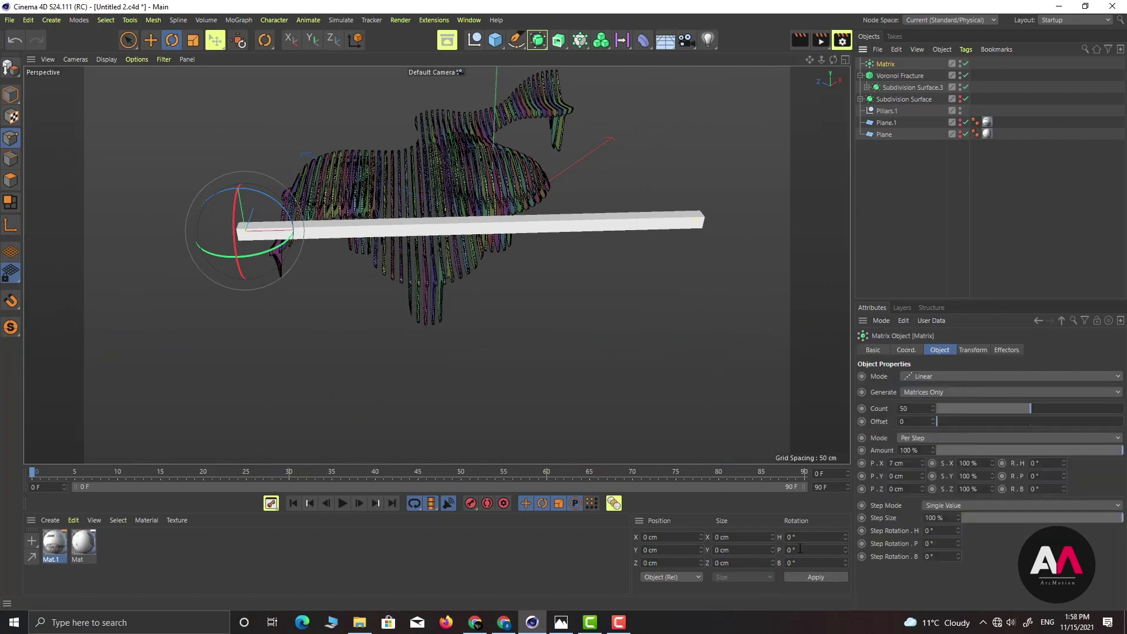
left_click(905, 350)
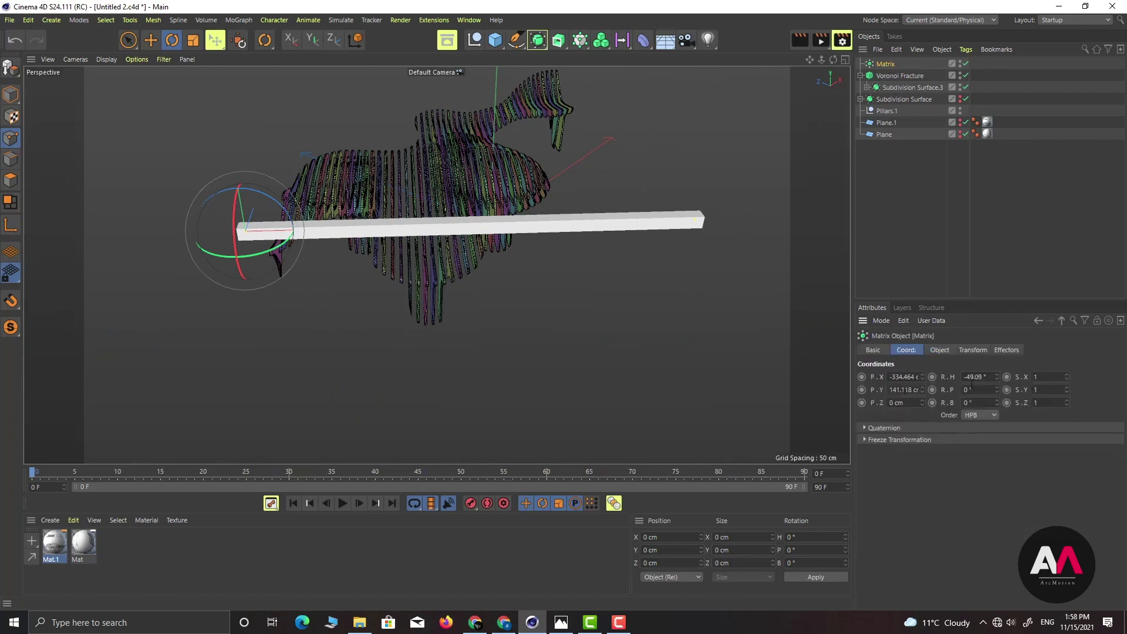
double_click(990, 377)
type("0")
key("Return")
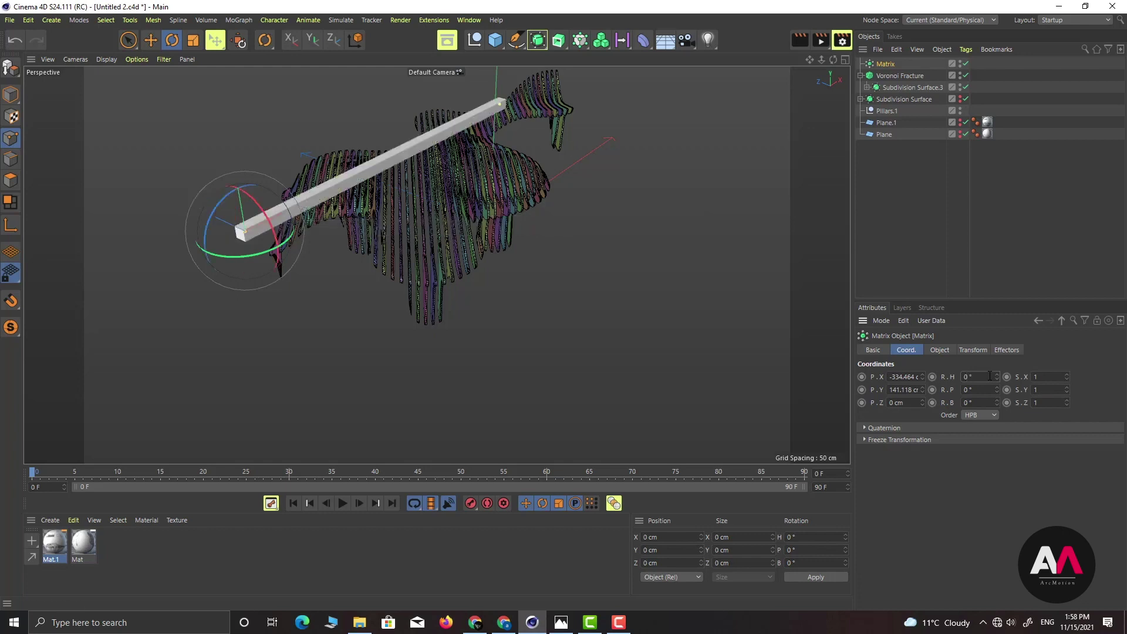
left_click(940, 350)
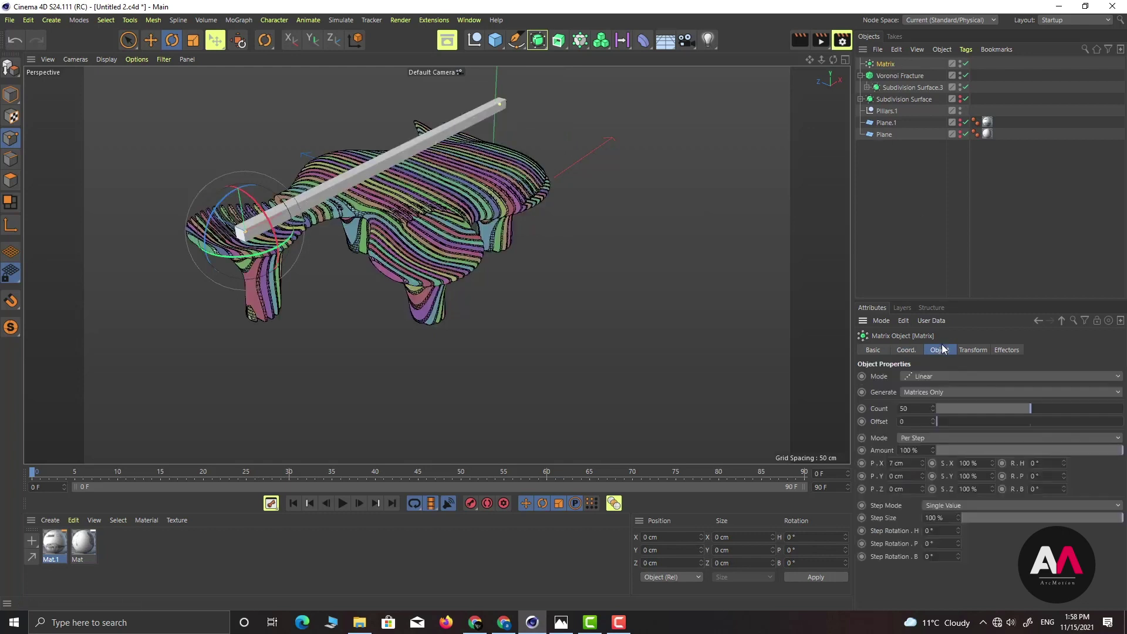
type("100")
key("Return")
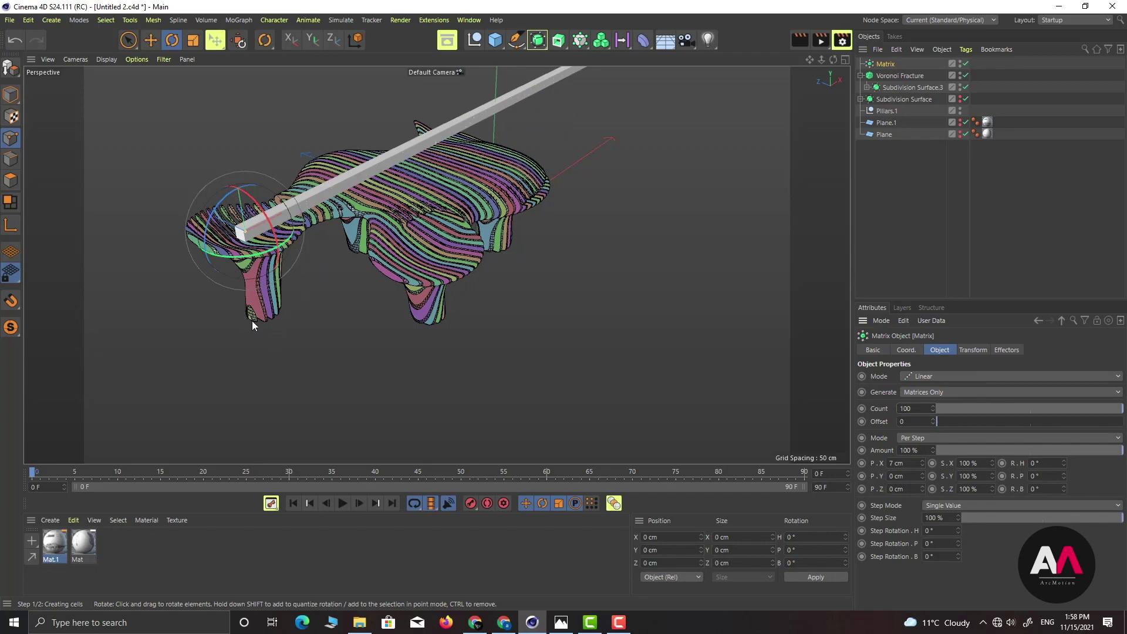
left_click_drag(273, 330, 402, 300, "alt")
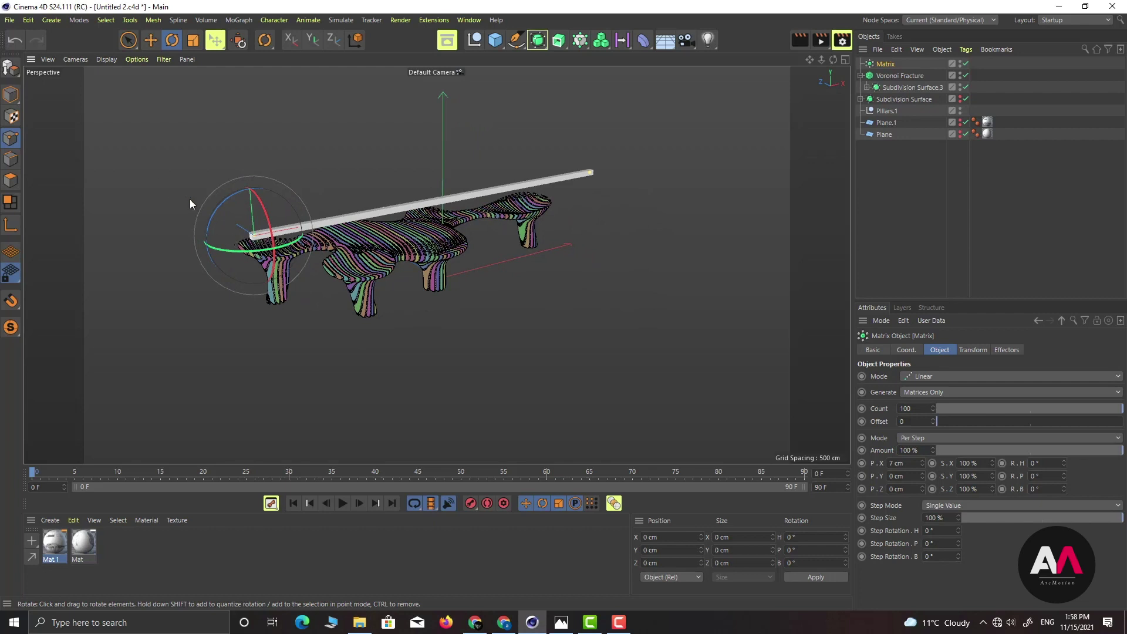
Step: Rename the Matrix object as Matrix-X and the Voronoi Fracture as Timber-on X
double_click(906, 65)
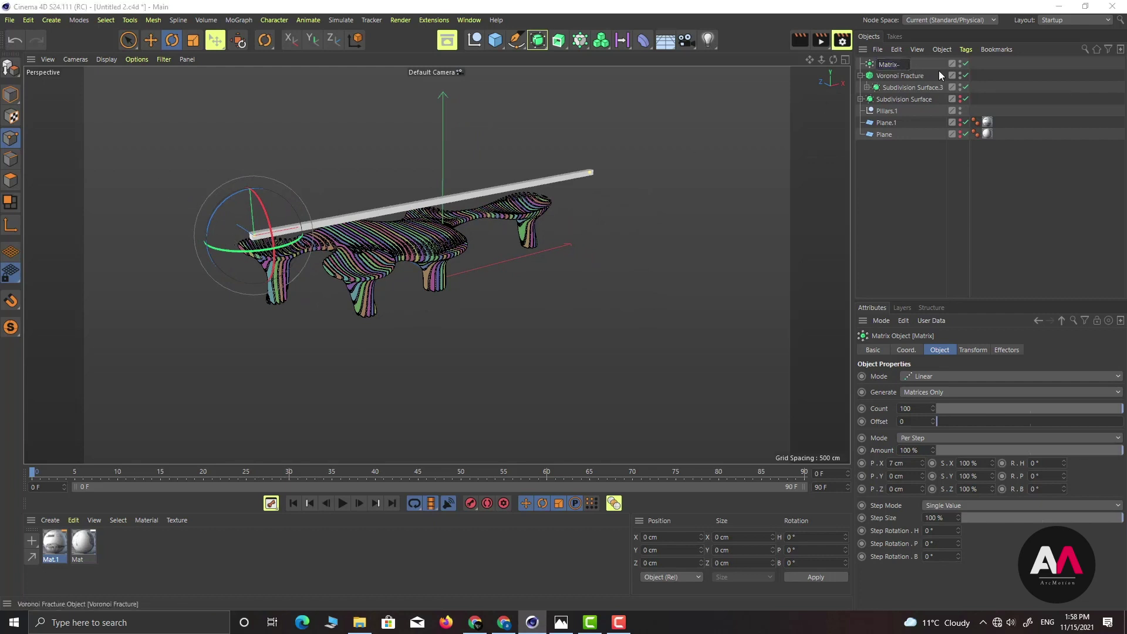
type("-X")
key("Return")
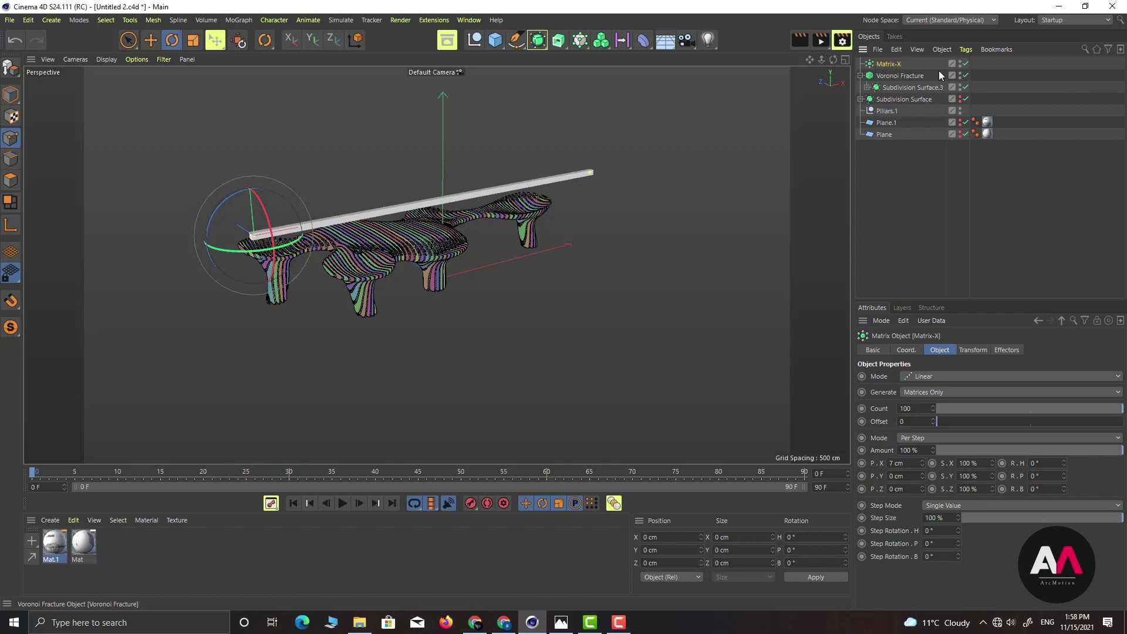
left_click(151, 40)
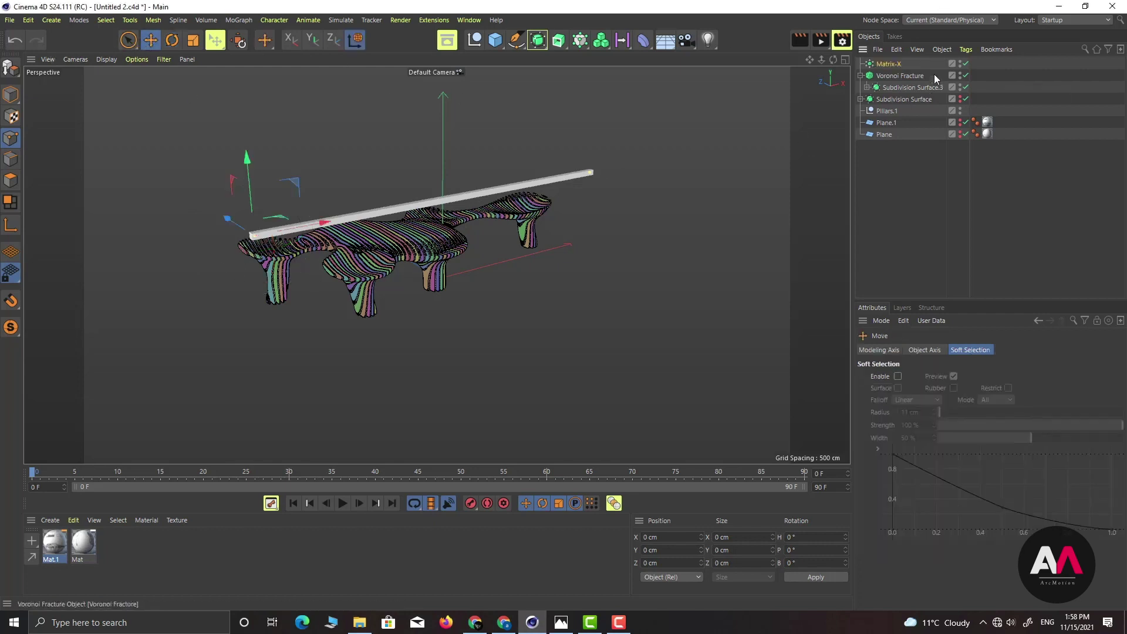
left_click(898, 77)
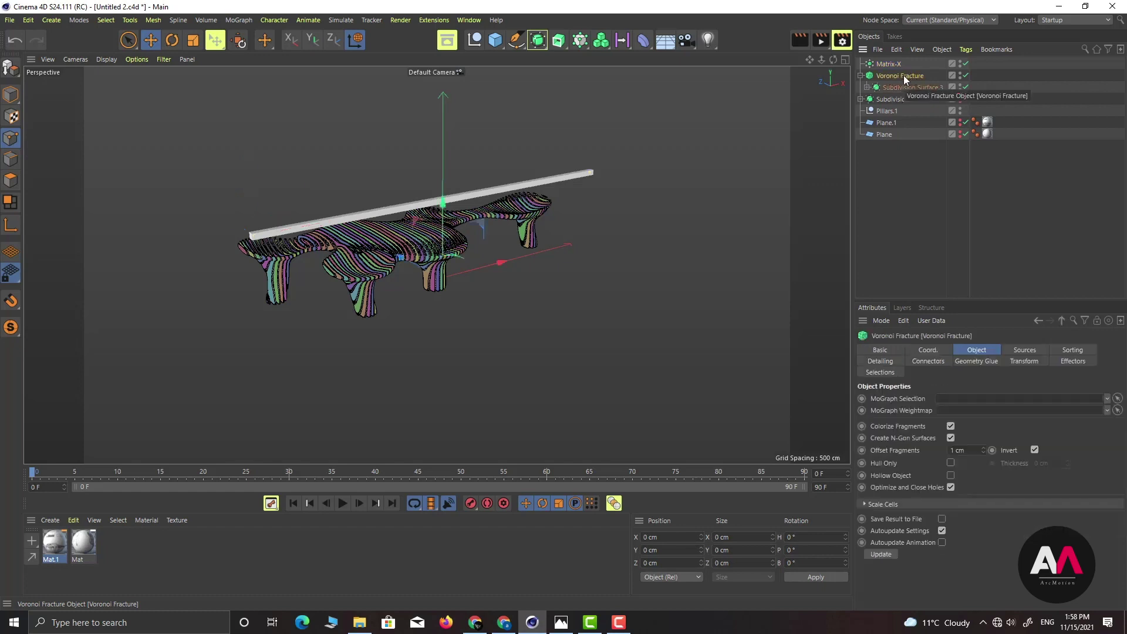
double_click(904, 75)
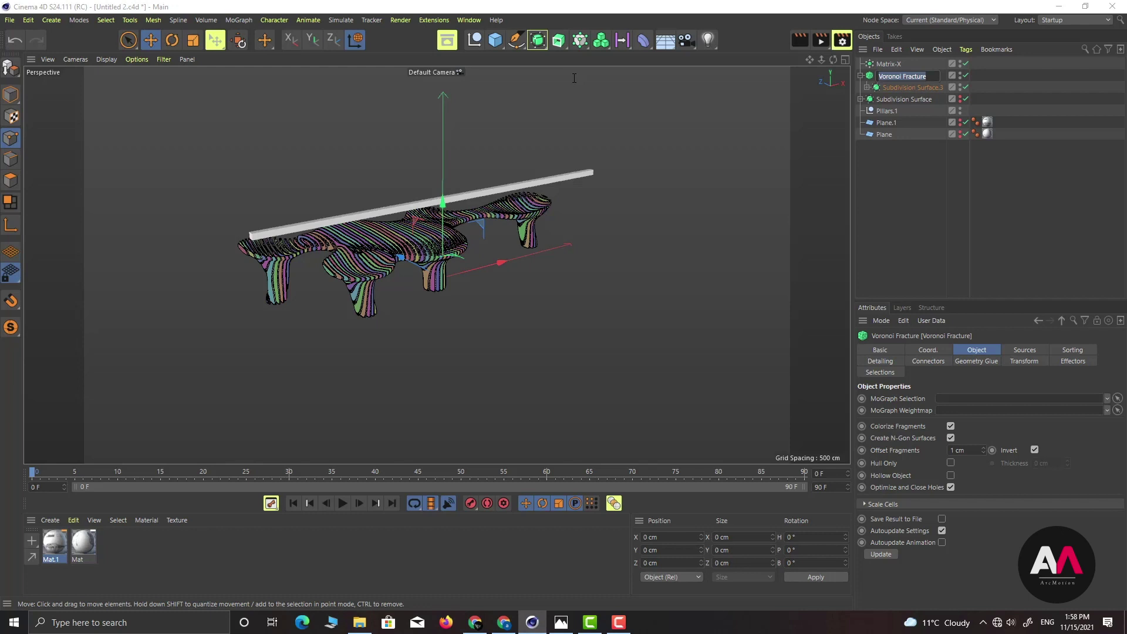
type("Timber-on X")
key("Return")
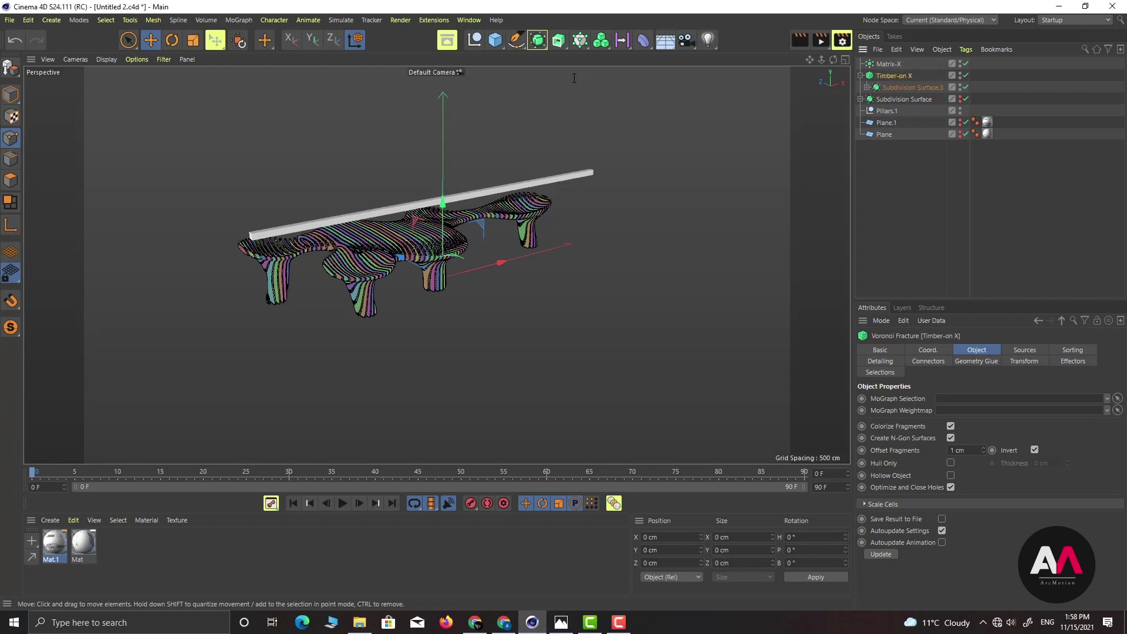
Step: Duplicate Timber-on X without its Matrix-X source and hide the original fracture in the viewport
left_click(861, 76)
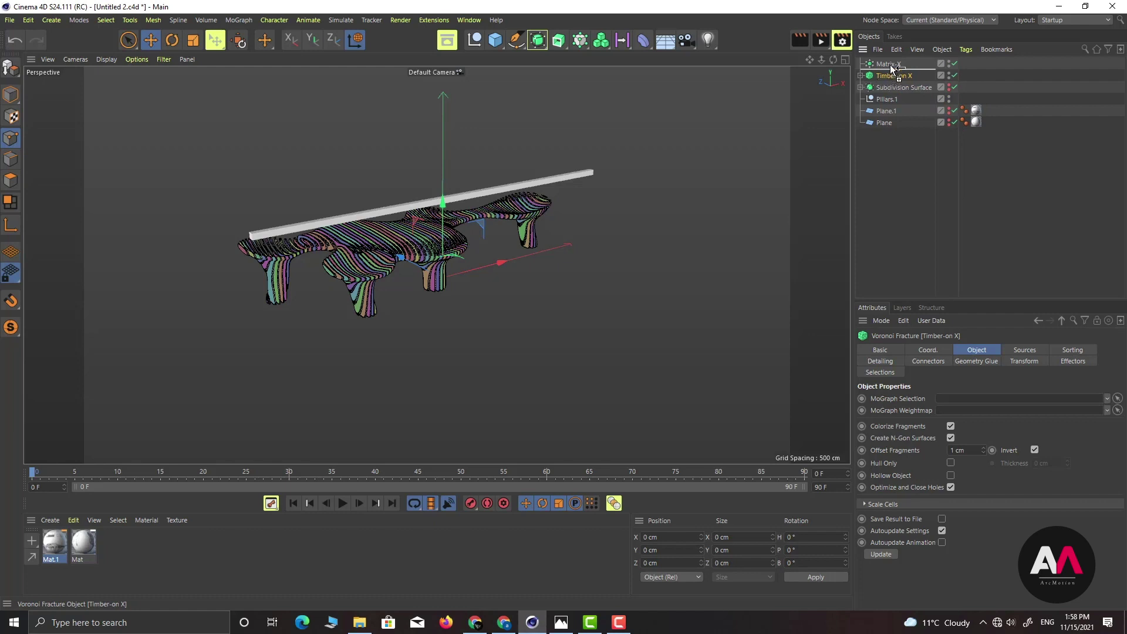
left_click_drag(889, 65, 890, 64, "ctrl")
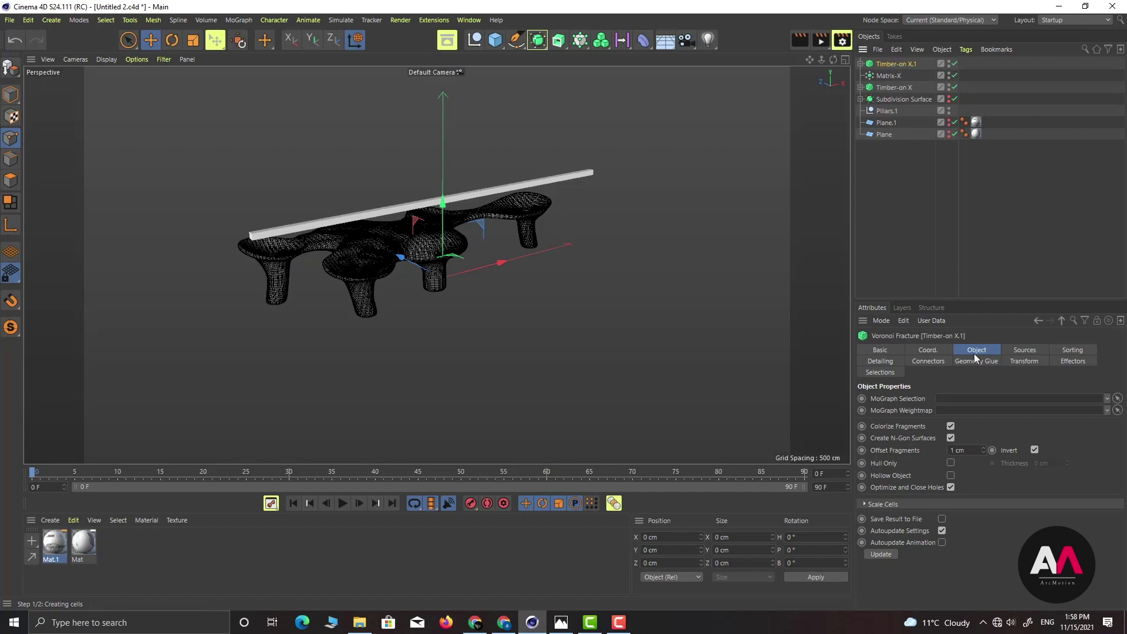
left_click(1037, 349)
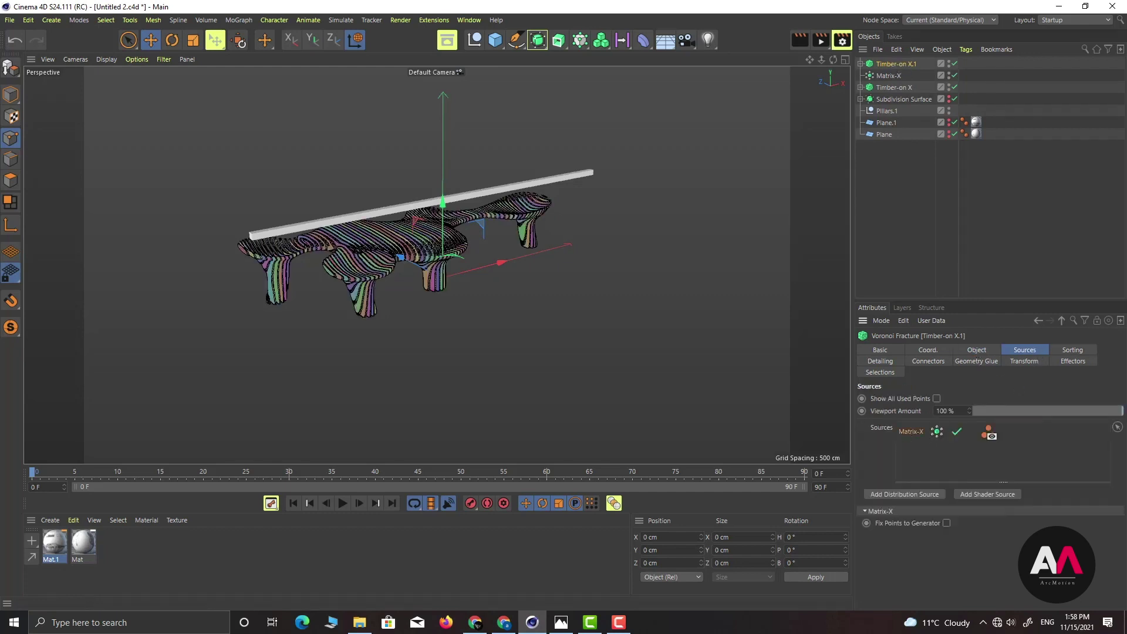
key("Delete")
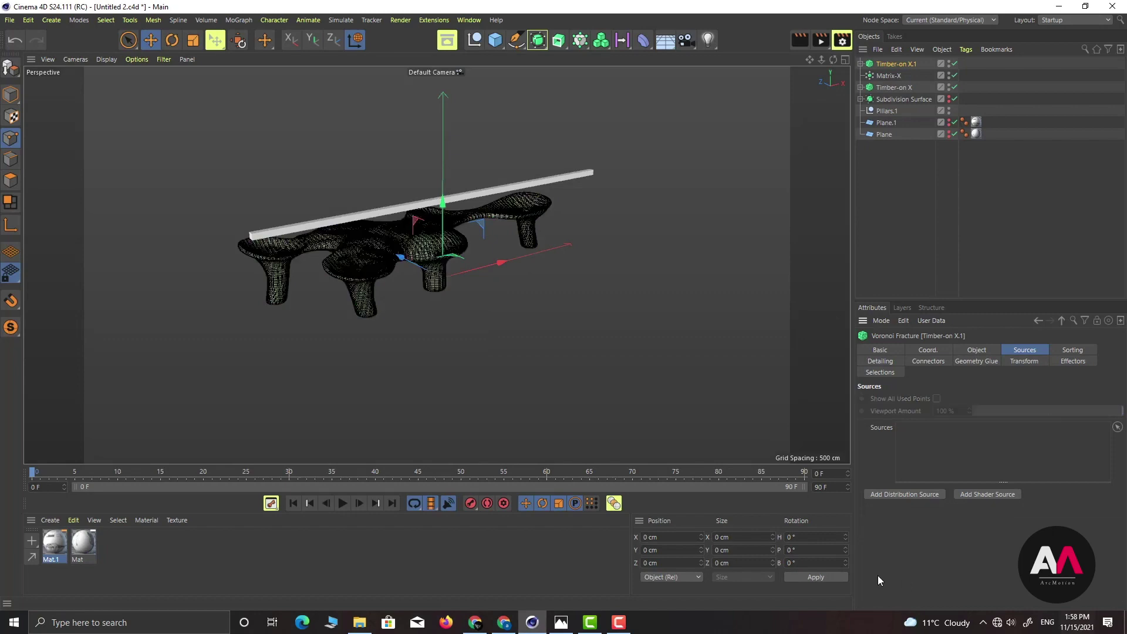
left_click(948, 86)
scroll(304, 206, "up", 5)
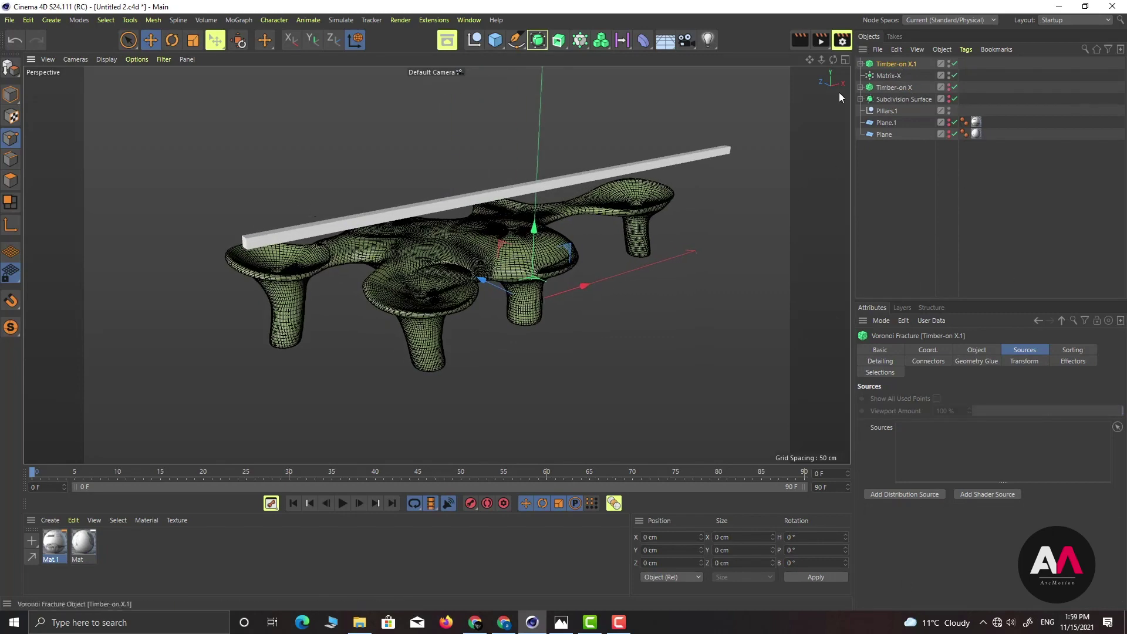
Step: Duplicate Matrix-X above the copied fracture and name the copy Matrix-Z
left_click(881, 77)
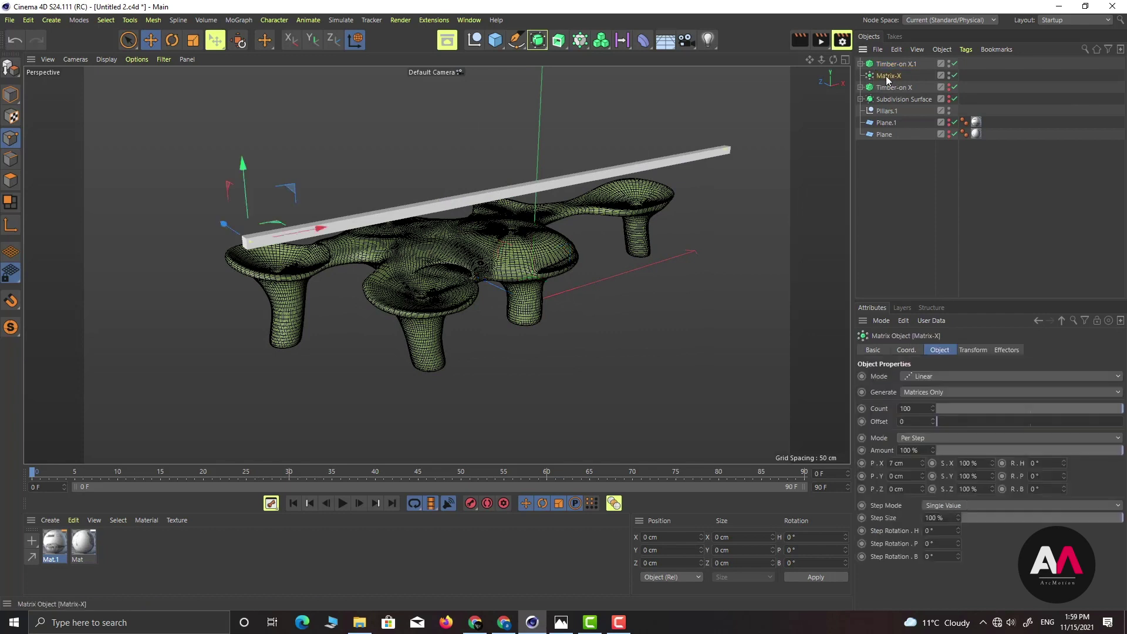
mouse_move(886, 77)
left_mouse_down()
mouse_move(891, 65)
mouse_move(879, 65)
left_mouse_up()
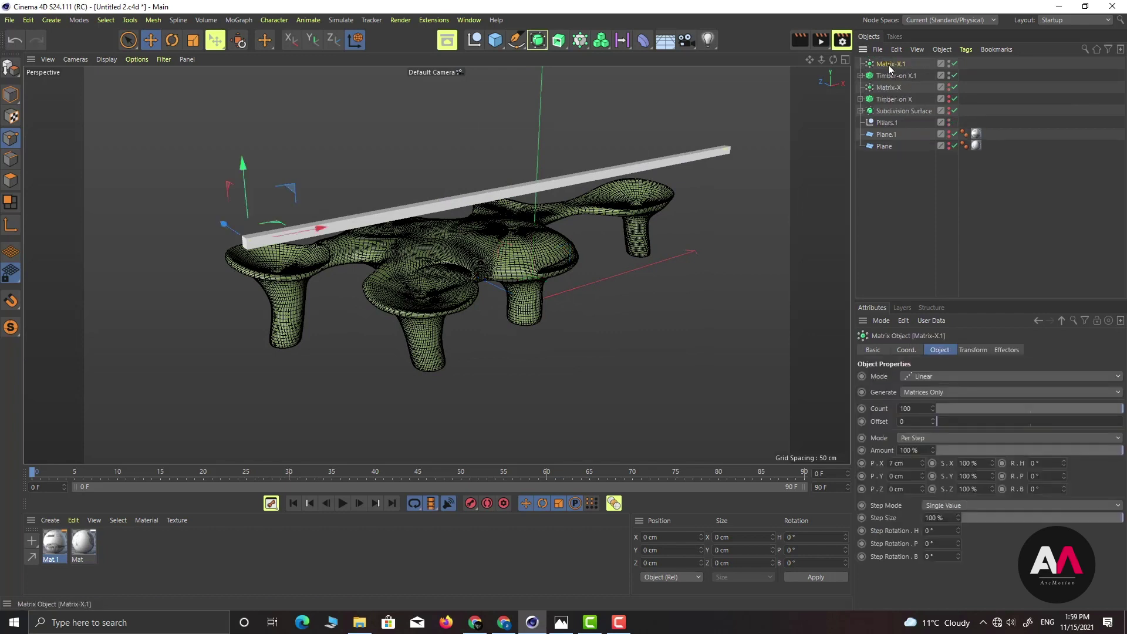
double_click(889, 64)
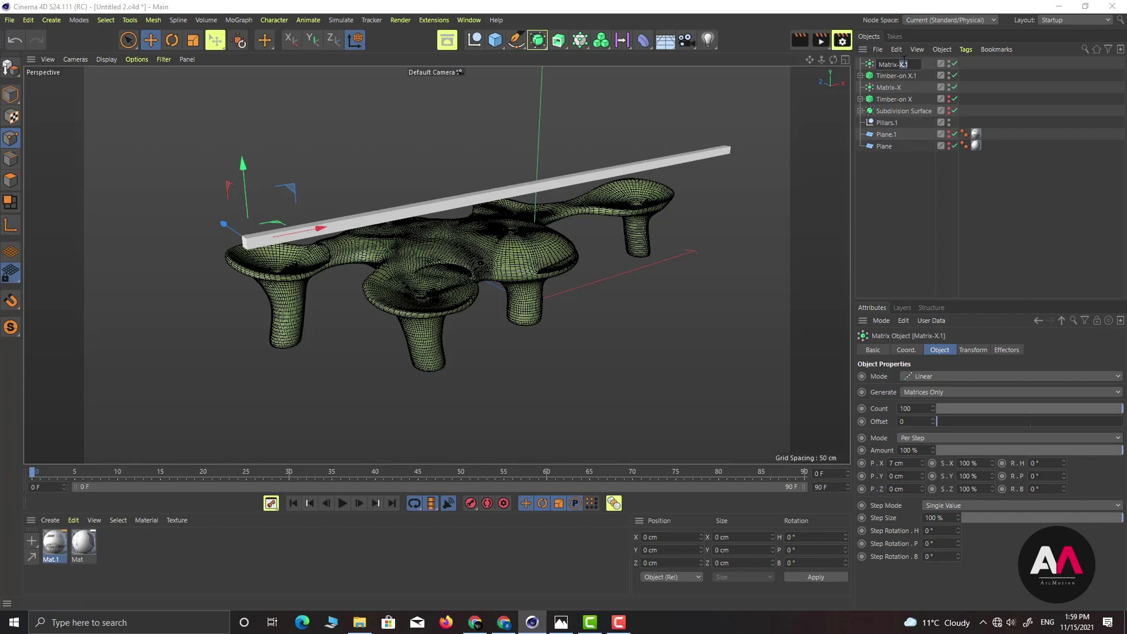
type("Z")
key("Return")
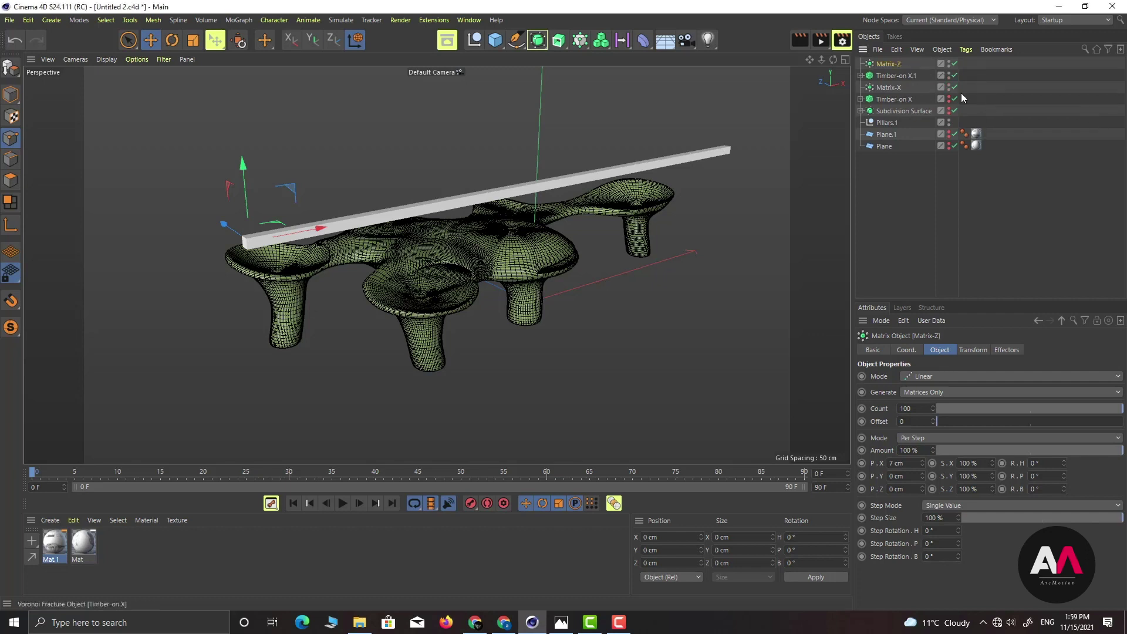
Step: Rename the duplicated Voronoi Fracture as Timber-on Z
double_click(908, 77)
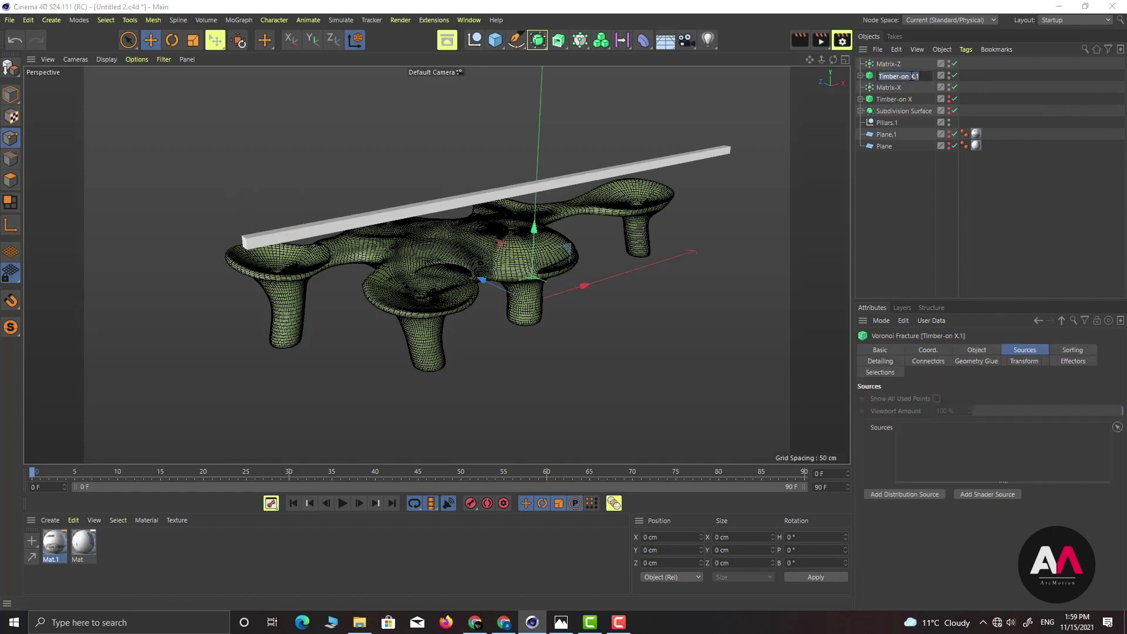
left_click_drag(911, 76, 952, 77)
type("Z")
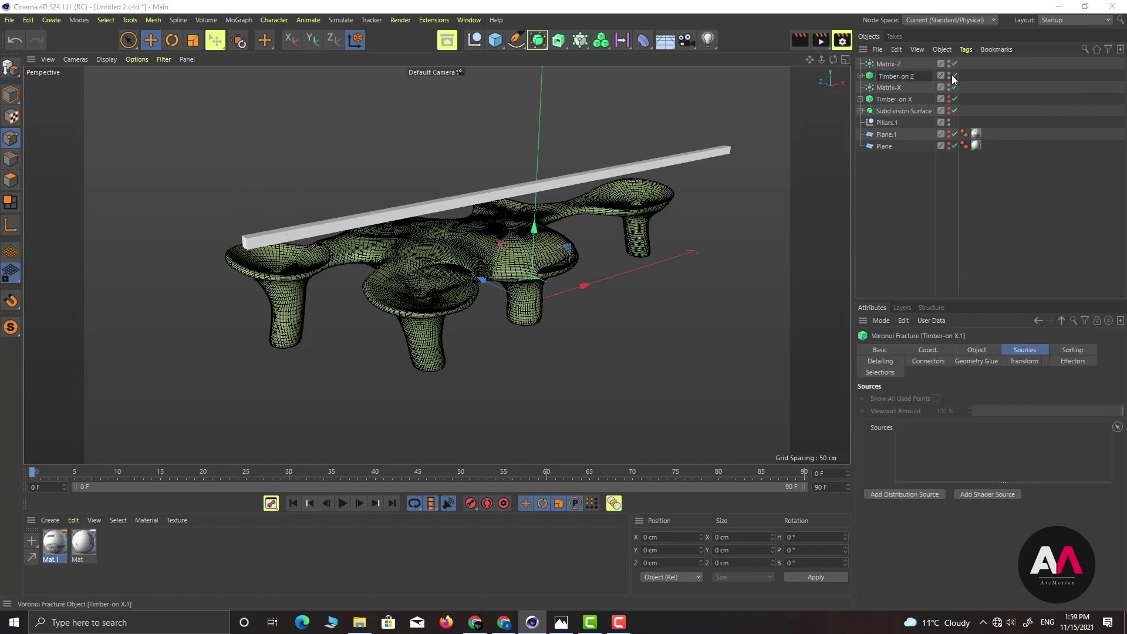
key("Return")
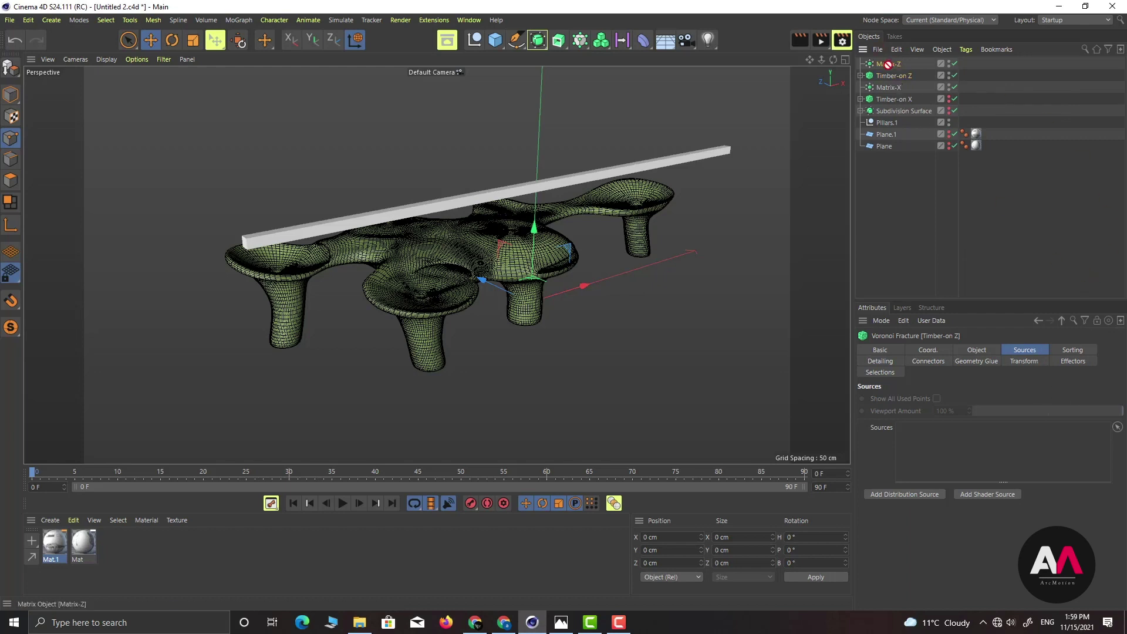
Step: Set Matrix-Z's per-step position to 0 cm in X and 7 cm in Z, with a count of 50
mouse_move(885, 64)
left_mouse_down()
mouse_move(967, 186)
mouse_move(881, 56)
mouse_move(890, 61)
left_mouse_up()
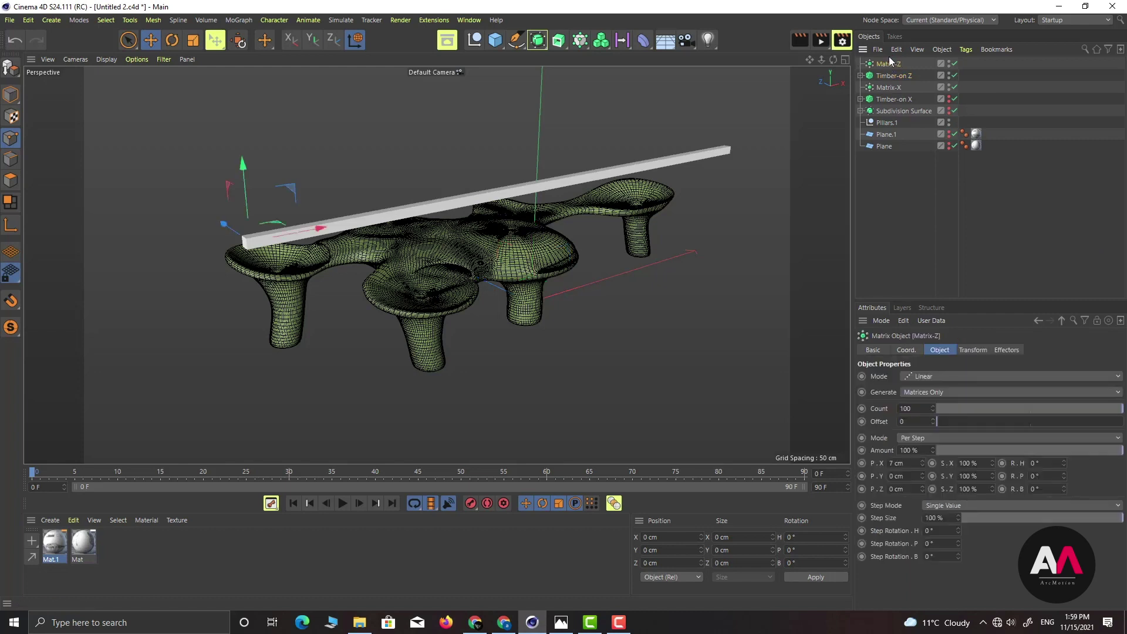
right_click(921, 463)
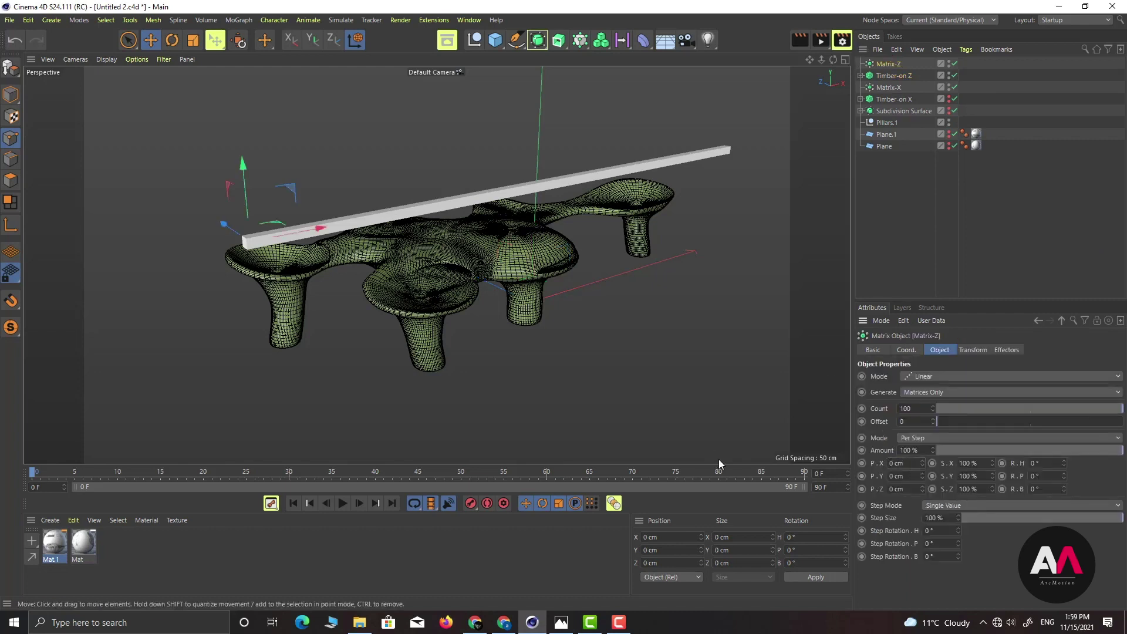
left_click(898, 489)
type("1")
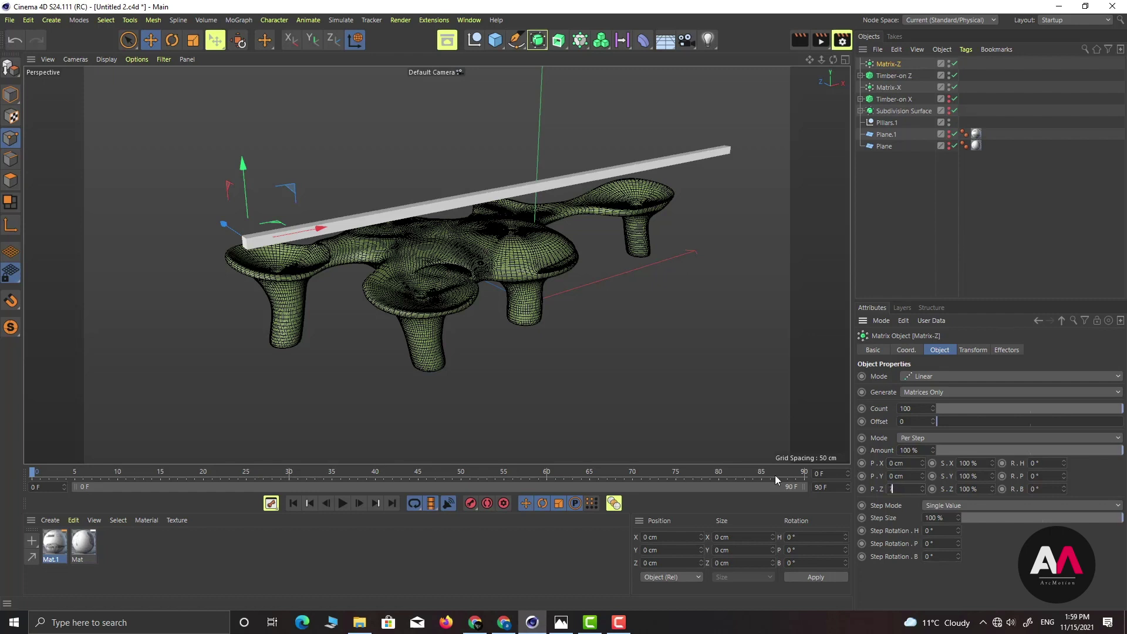
key("Return")
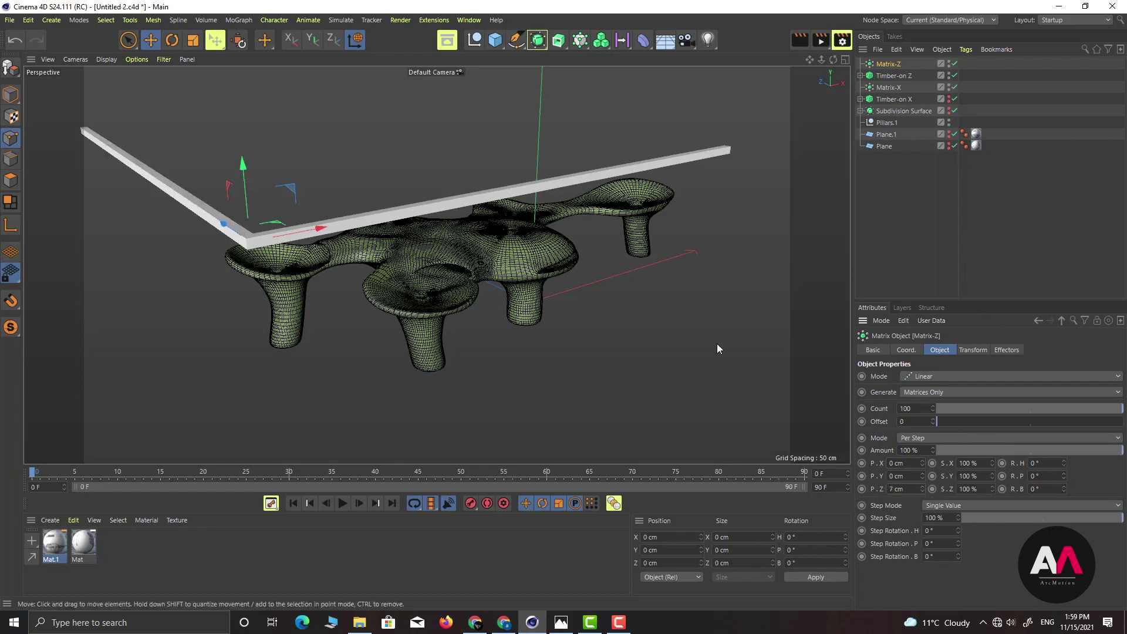
type("500")
key("Return")
left_click(912, 408)
key("BackSpace")
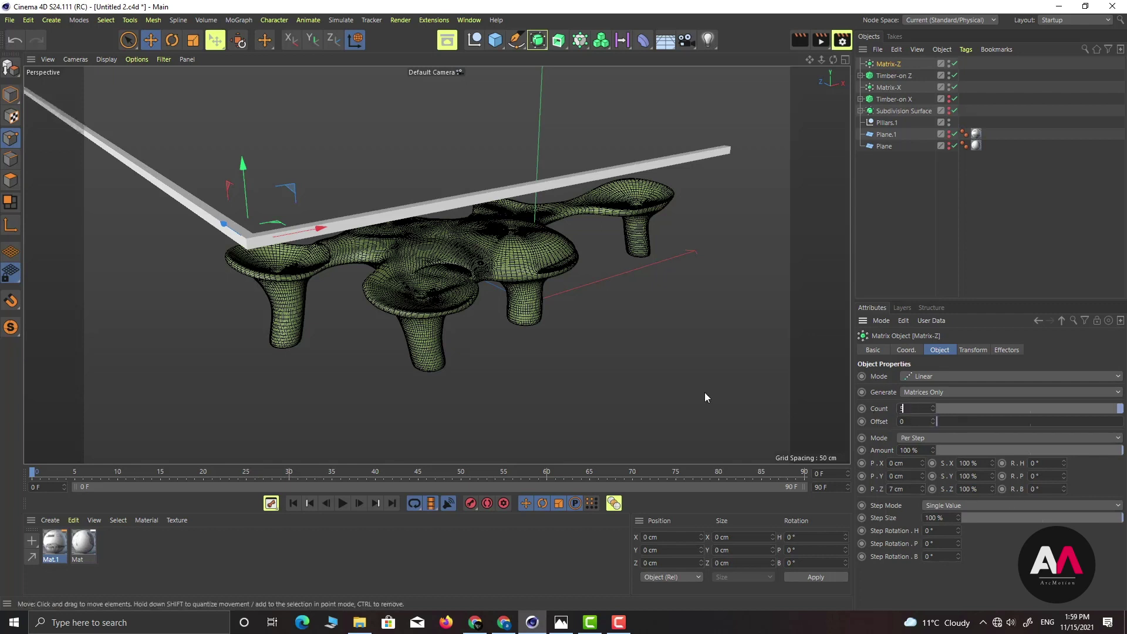
key("Return")
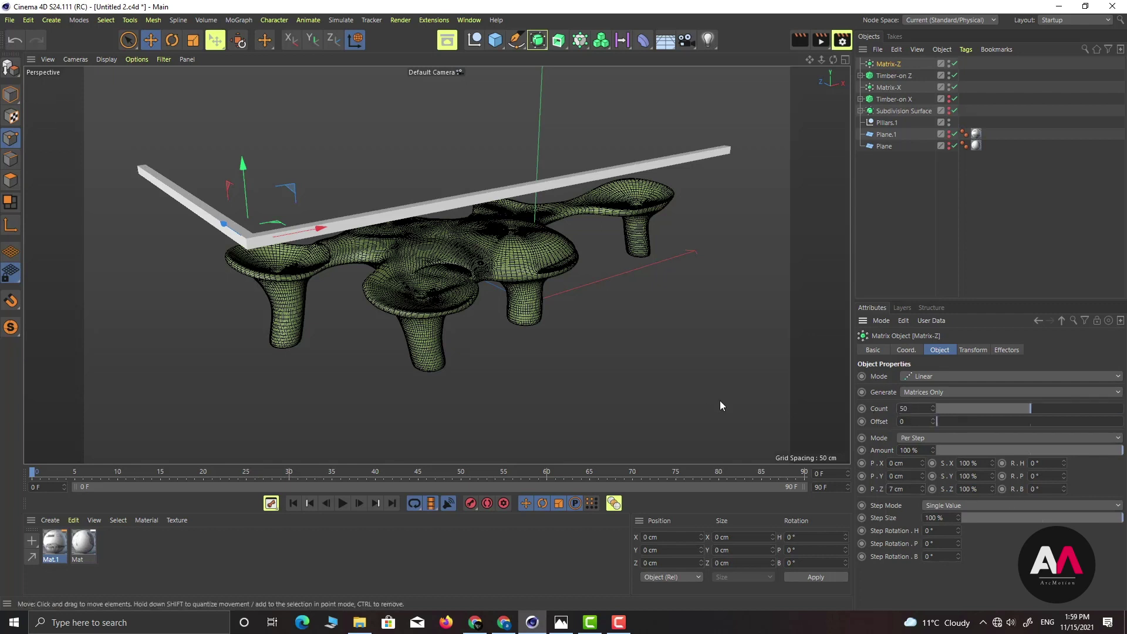
Step: In the Right view, shift Matrix-Z along Z to start just outside the canopy's edge and reduce its count to 40
left_click(846, 59)
left_click(431, 266)
scroll(406, 306, "down", 5)
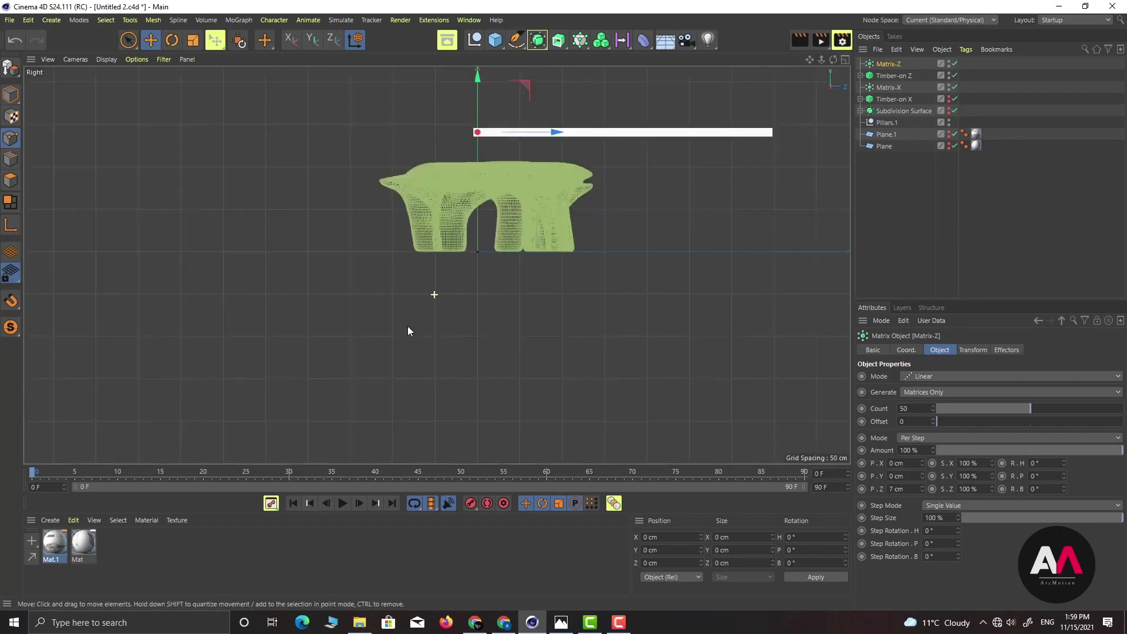
scroll(456, 197, "up", 2)
left_click_drag(506, 242, 406, 244)
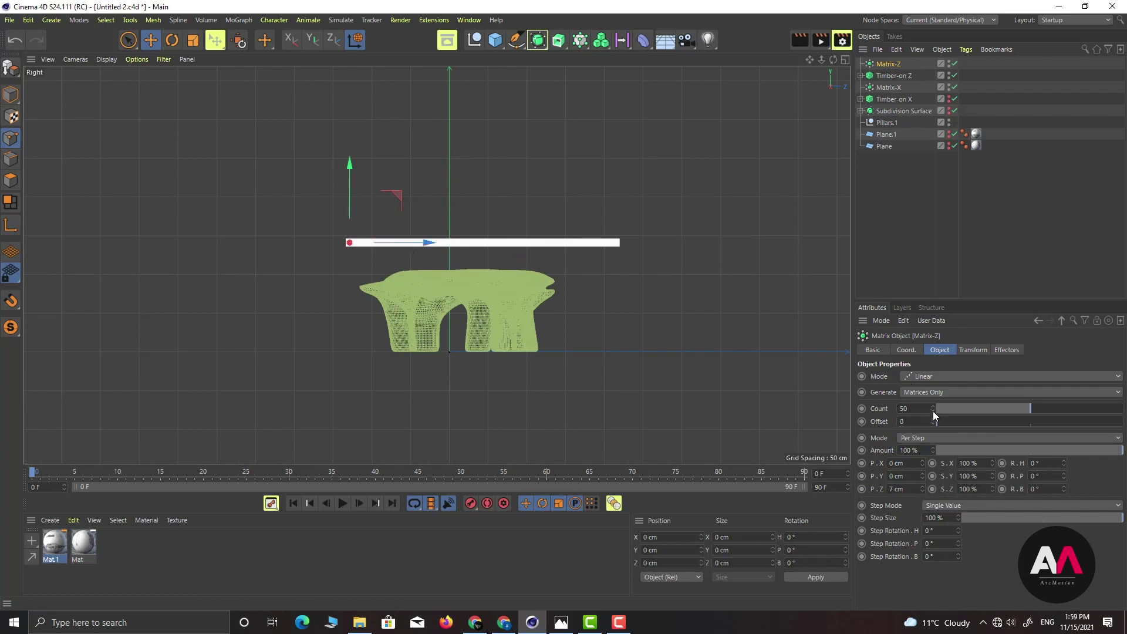
left_click_drag(932, 410, 935, 410)
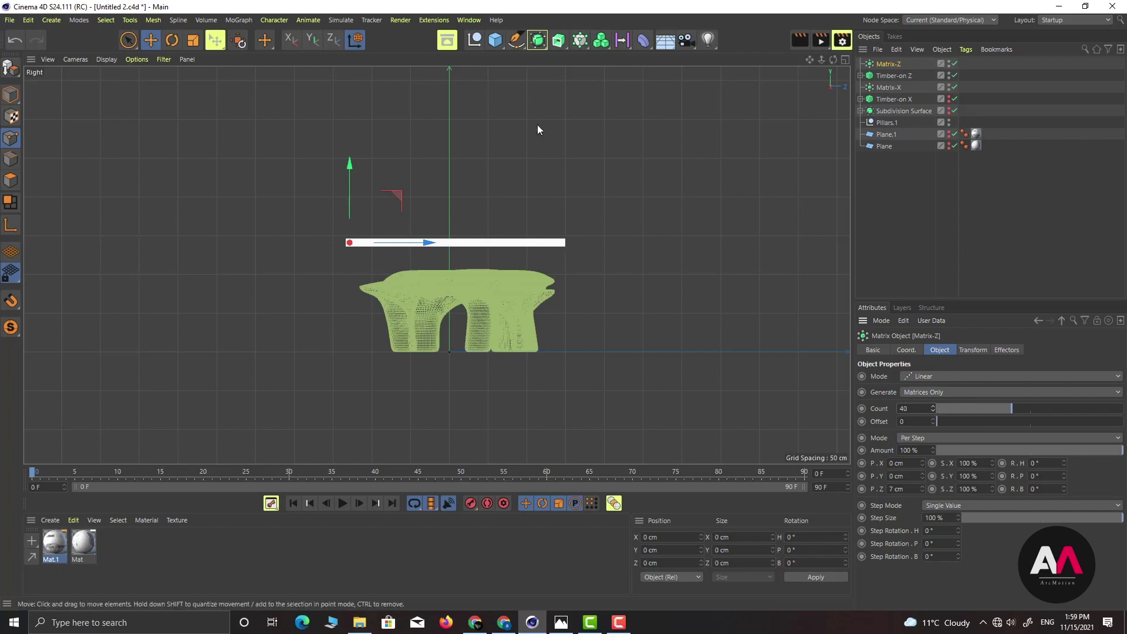
Step: Return to the enlarged Perspective view and hide Matrix-X in the viewport
left_click(846, 59)
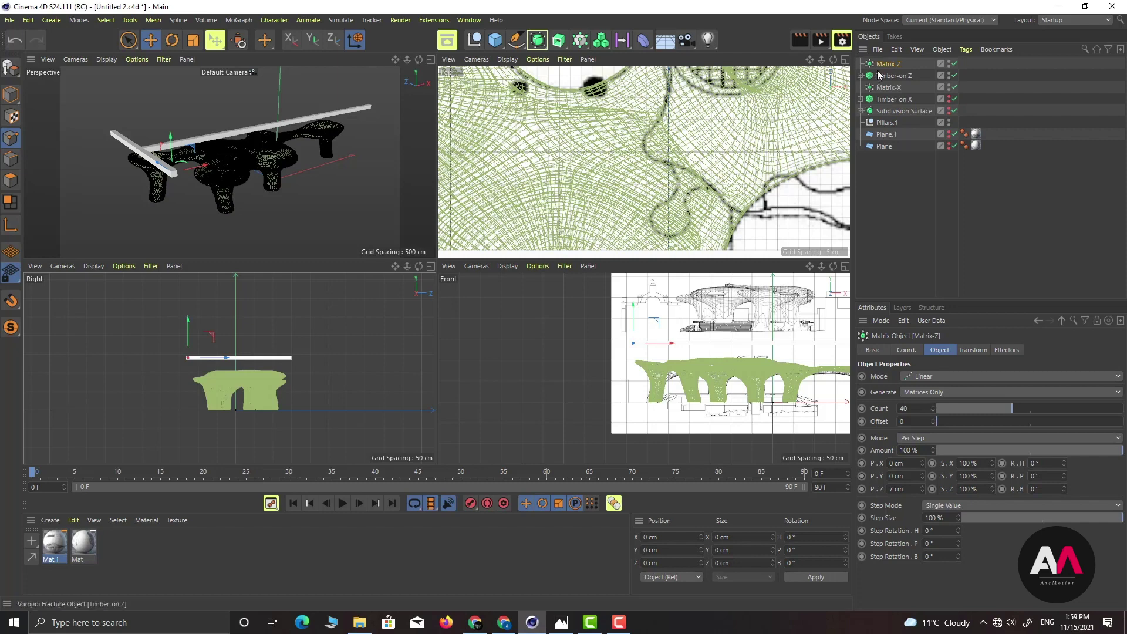
left_click(845, 59)
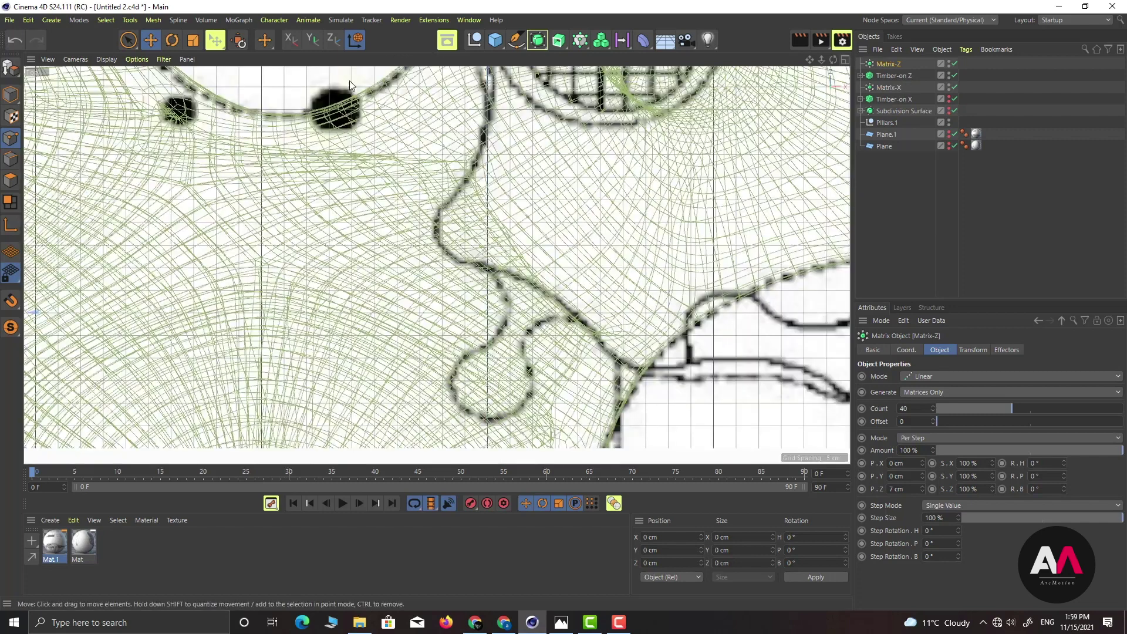
left_click(846, 60)
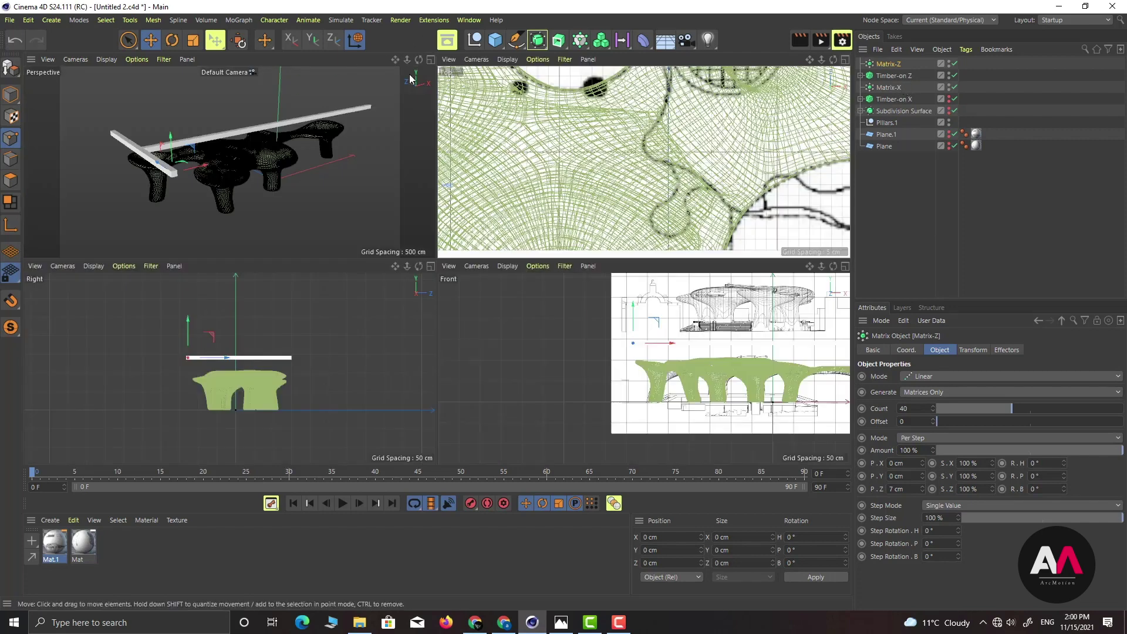
left_click(431, 59)
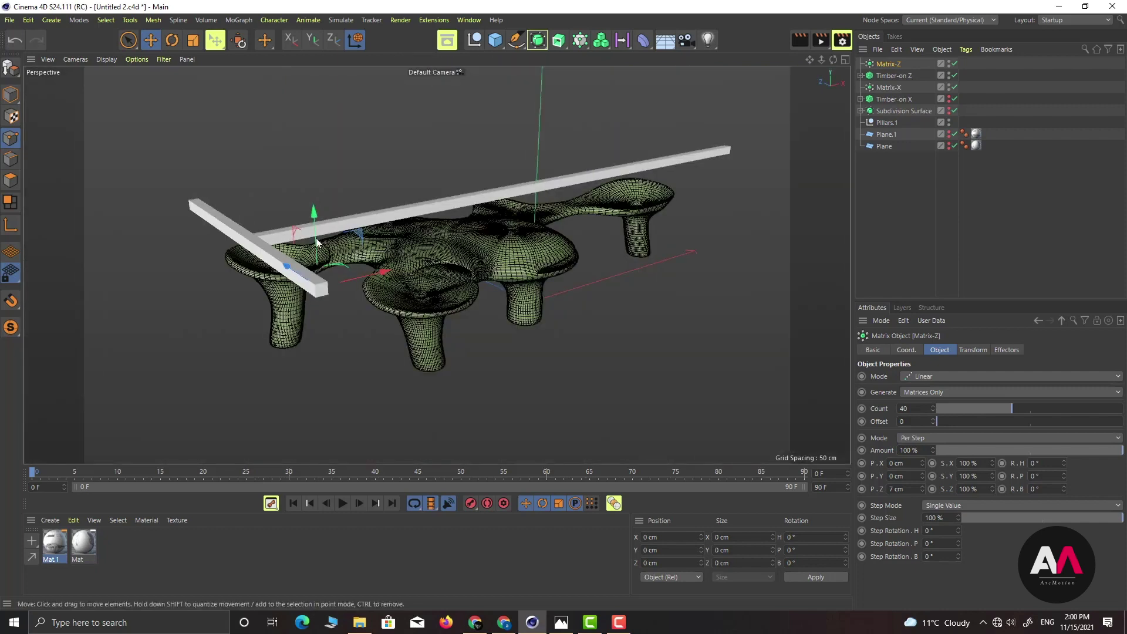
left_click(948, 86)
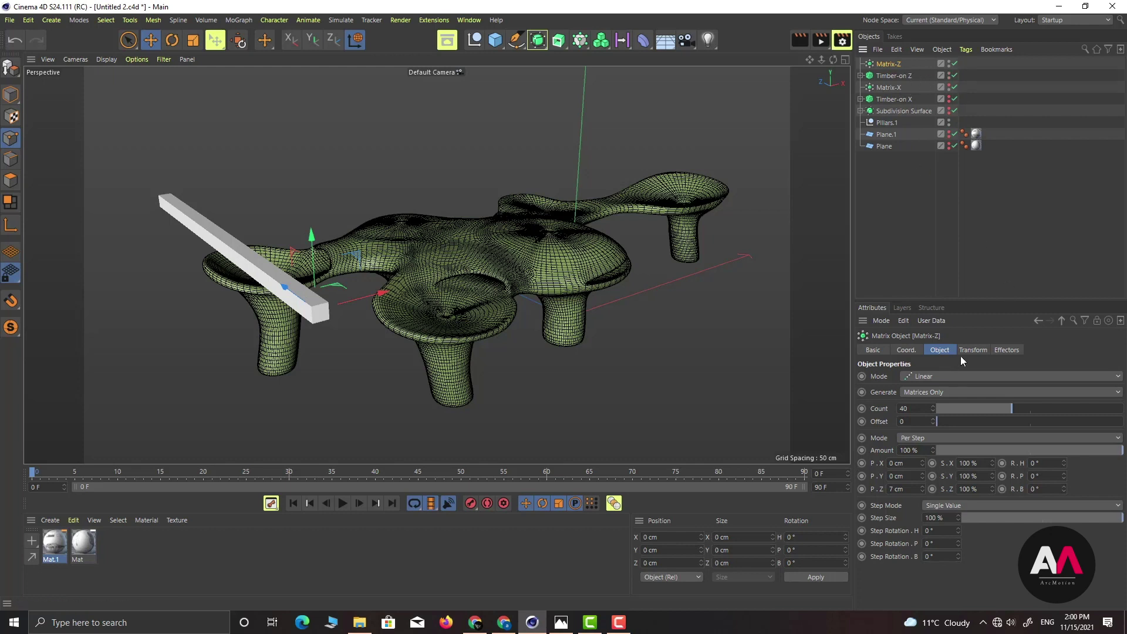
Step: Add Matrix-Z as the distribution source of Timber-on Z to slice the canopy lengthwise, and view the ribs from the canopy's end
left_click(893, 76)
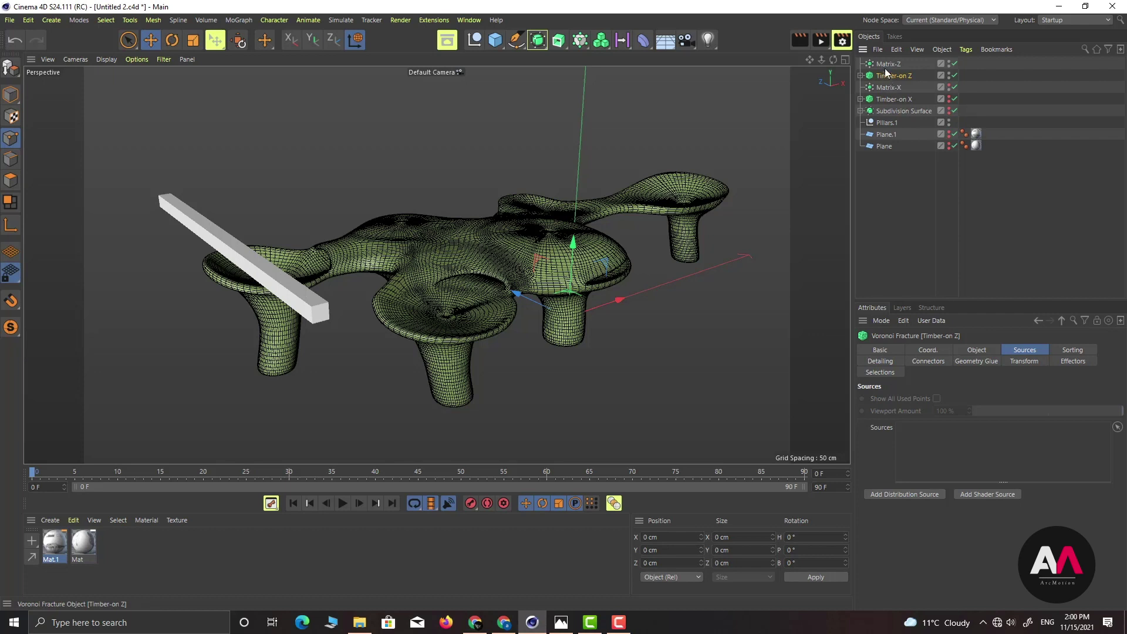
left_click_drag(885, 64, 917, 429)
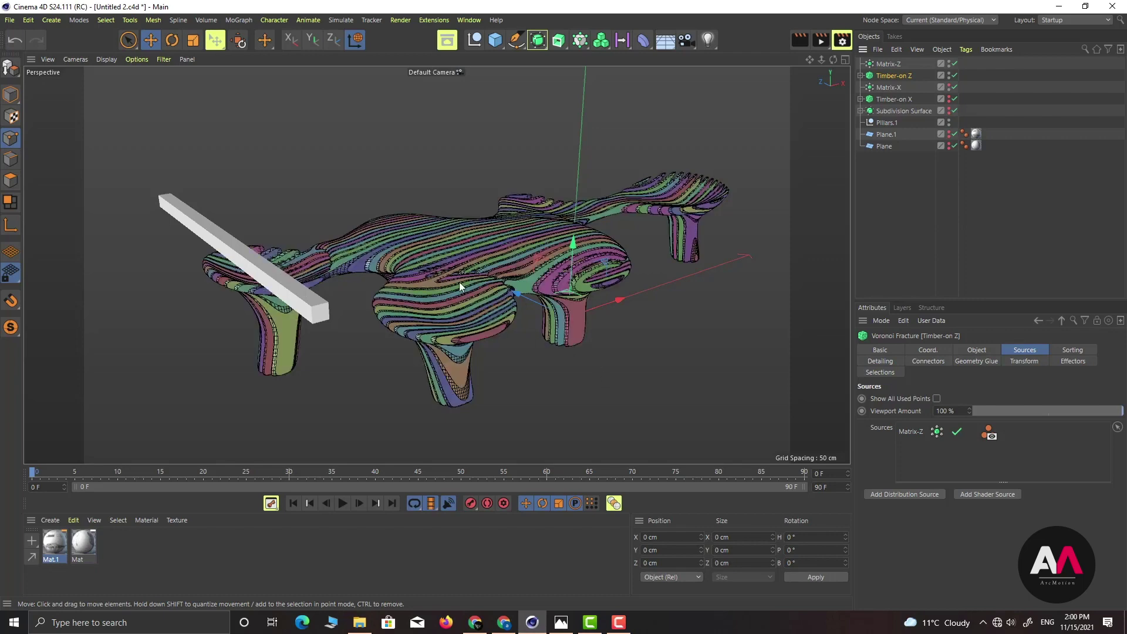
left_click_drag(459, 282, 385, 263, "alt")
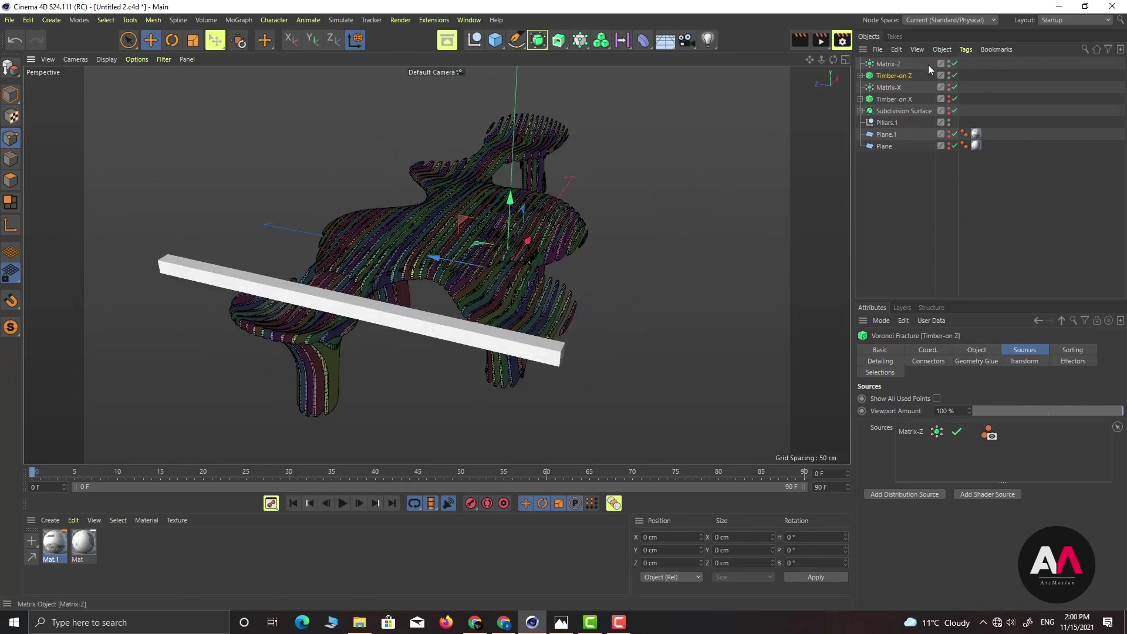
Step: Deselect the Voronoi Fracture by selecting Matrix-Z, and show Timber-on X in the viewport together with Timber-on Z
left_click(890, 64)
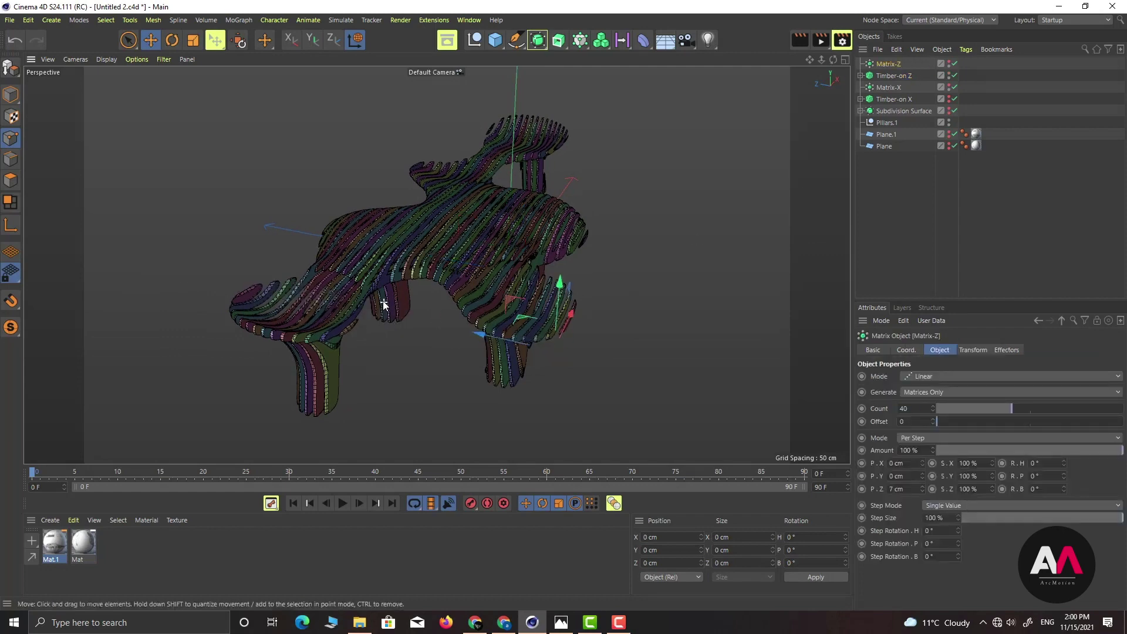
left_click_drag(384, 304, 397, 309, "alt")
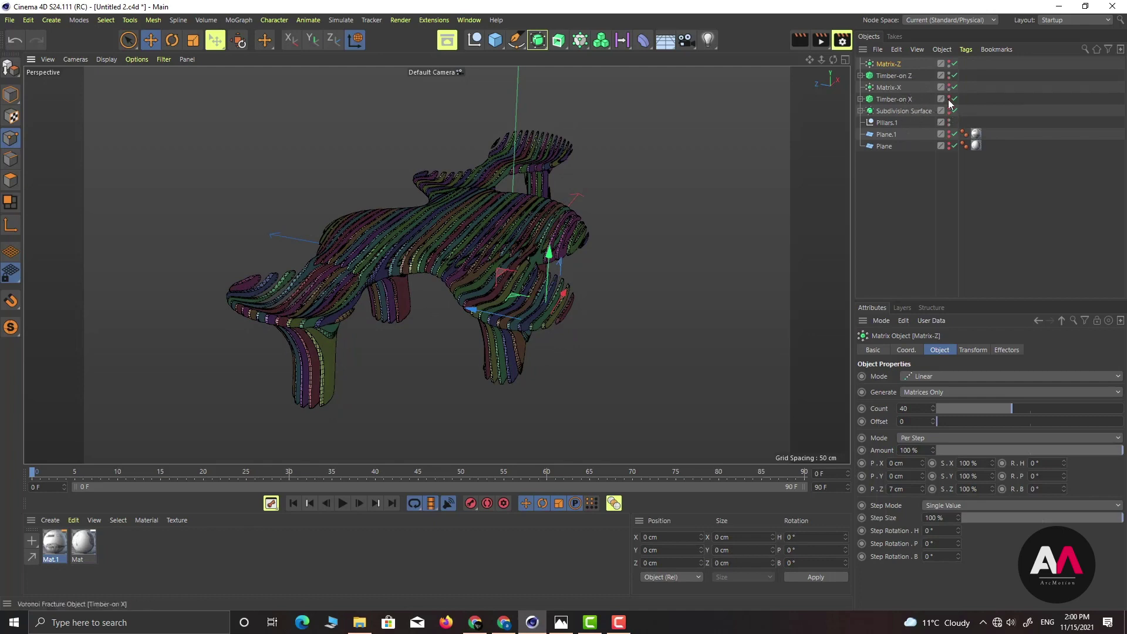
left_click(948, 98)
left_click_drag(258, 338, 383, 304, "alt")
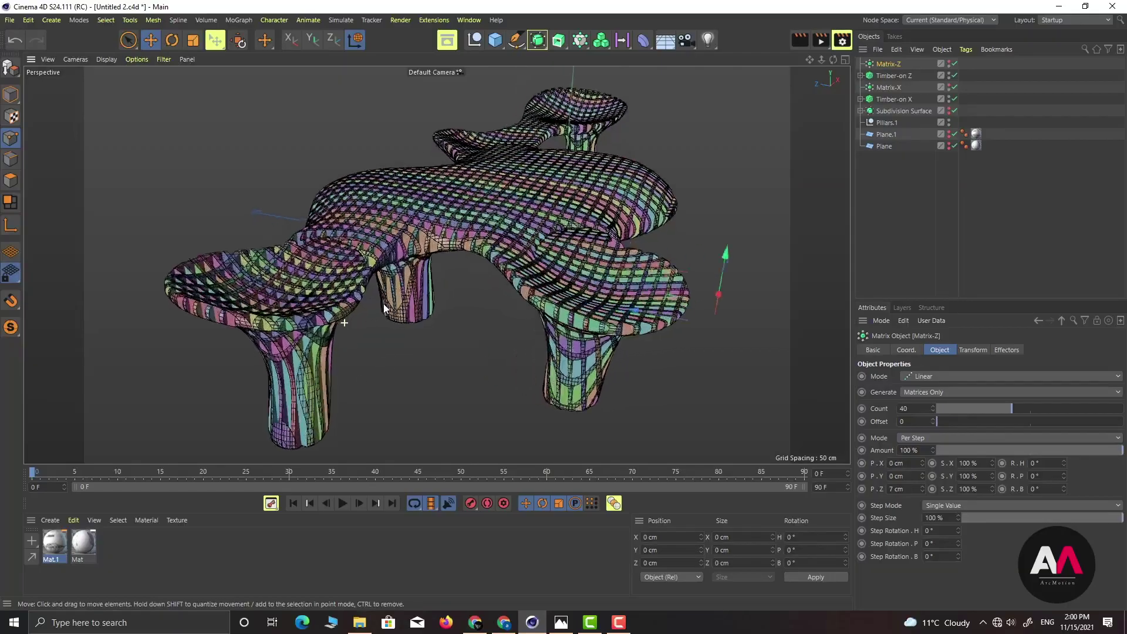
Step: Examine how the X and Z ribs cross over the canopy, from above and up close at its edges
scroll(646, 256, "up", 8)
scroll(606, 369, "down", 5)
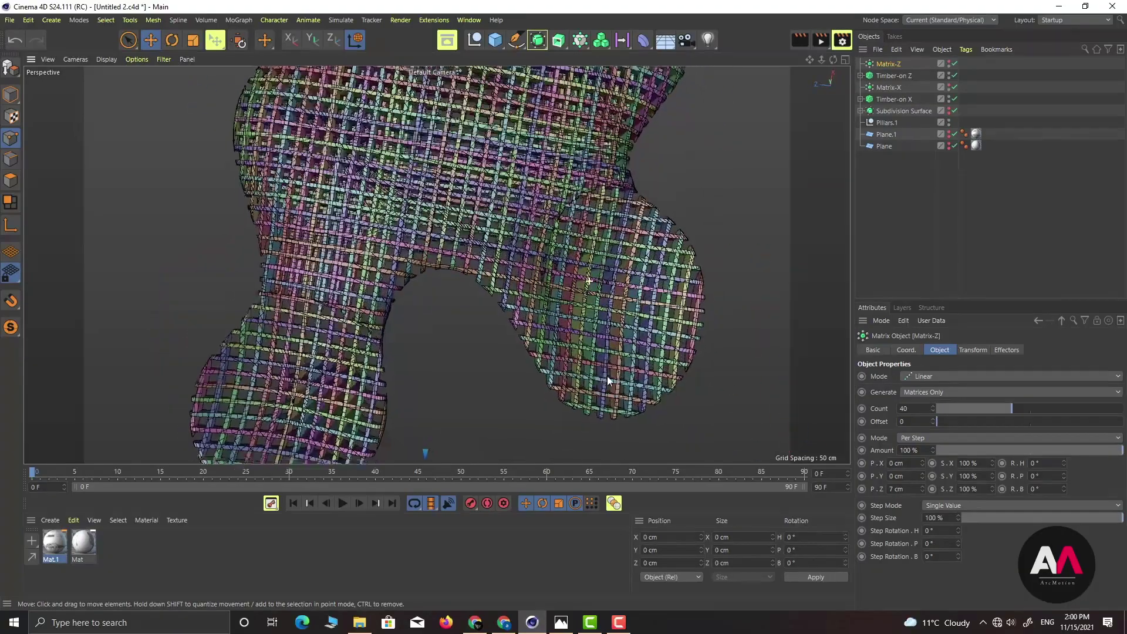
left_click_drag(606, 375, 502, 251, "alt")
scroll(400, 257, "down", 3)
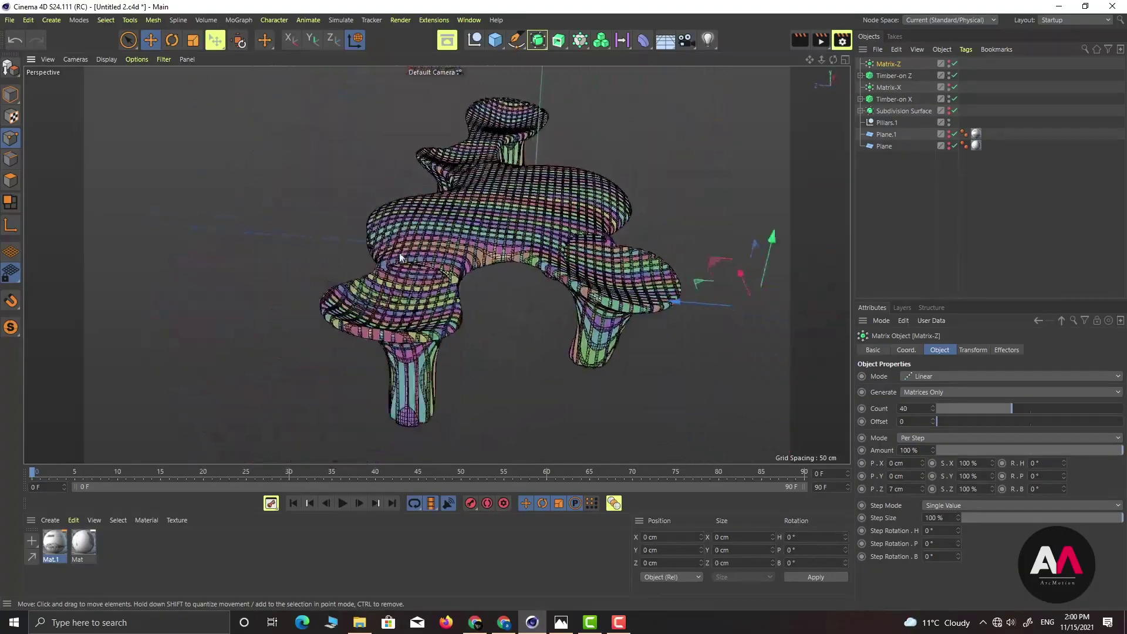
scroll(400, 257, "up", 5)
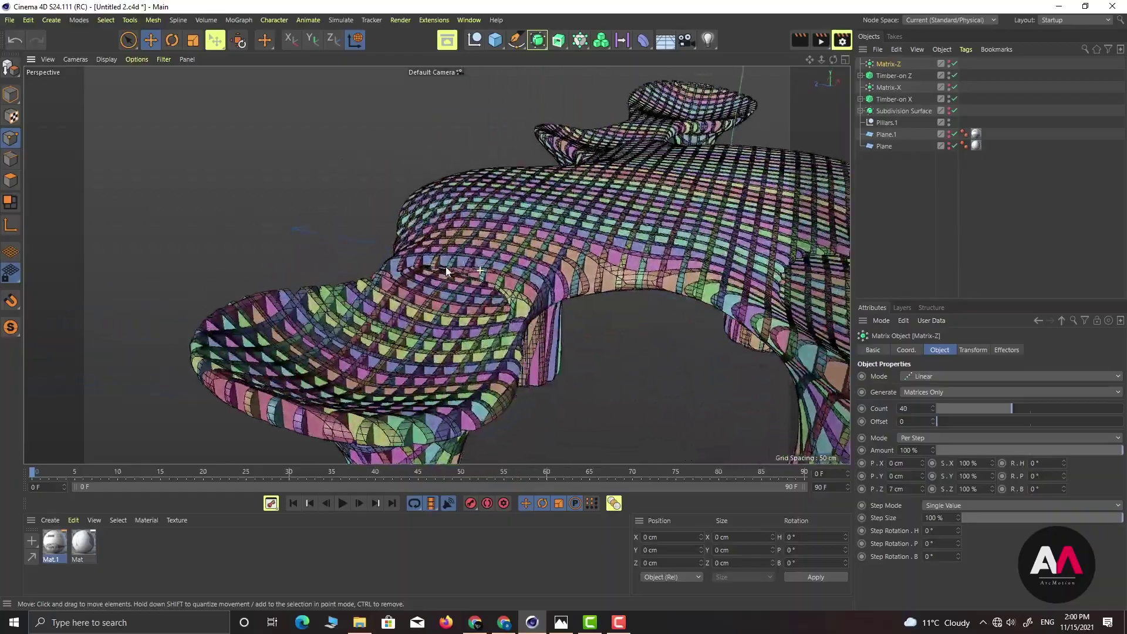
scroll(349, 269, "down", 3)
scroll(502, 251, "up", 5)
scroll(502, 251, "down", 5)
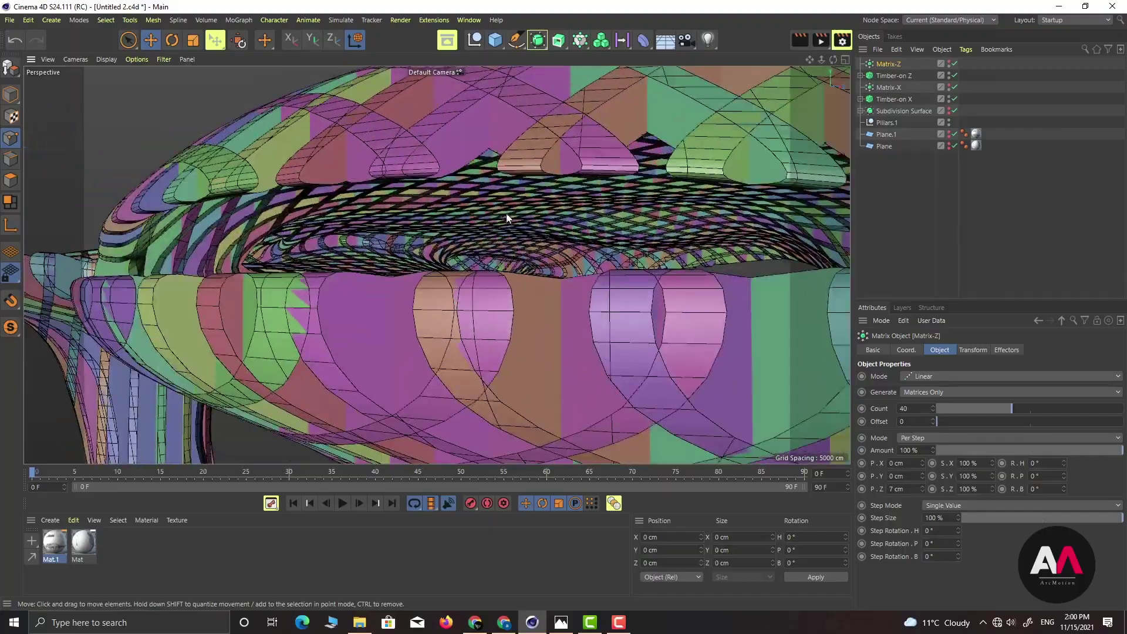
left_click_drag(506, 213, 449, 236, "alt")
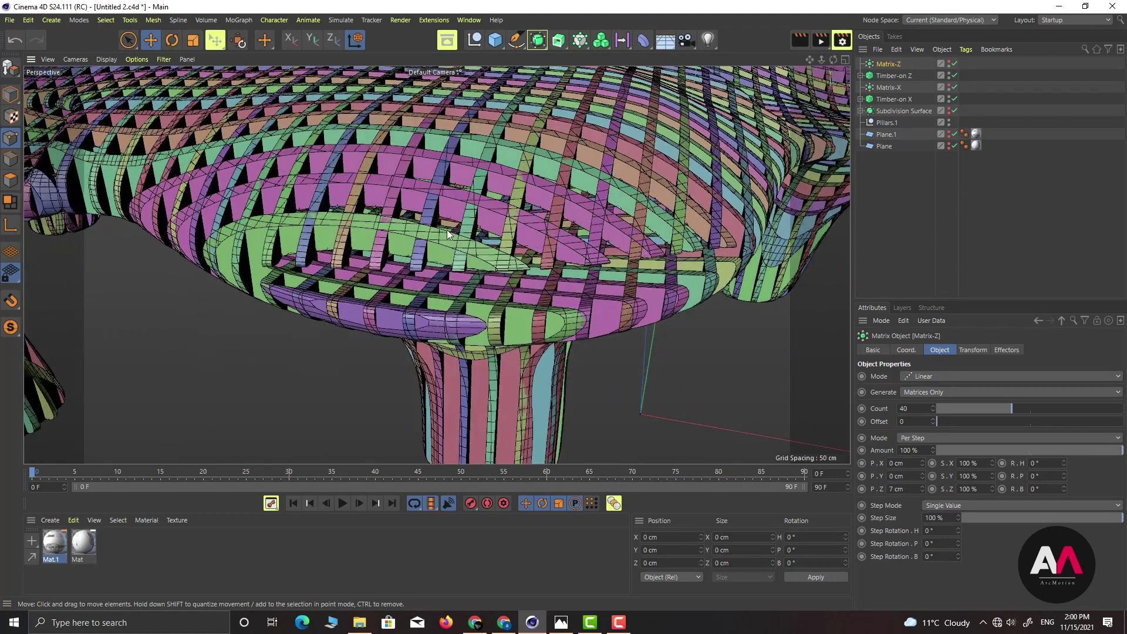
Step: Set Offset Fragments to 0.7 cm for Timber-on Z and Timber-on X together to thin the ribs
left_click(896, 75)
left_click(891, 99, "ctrl")
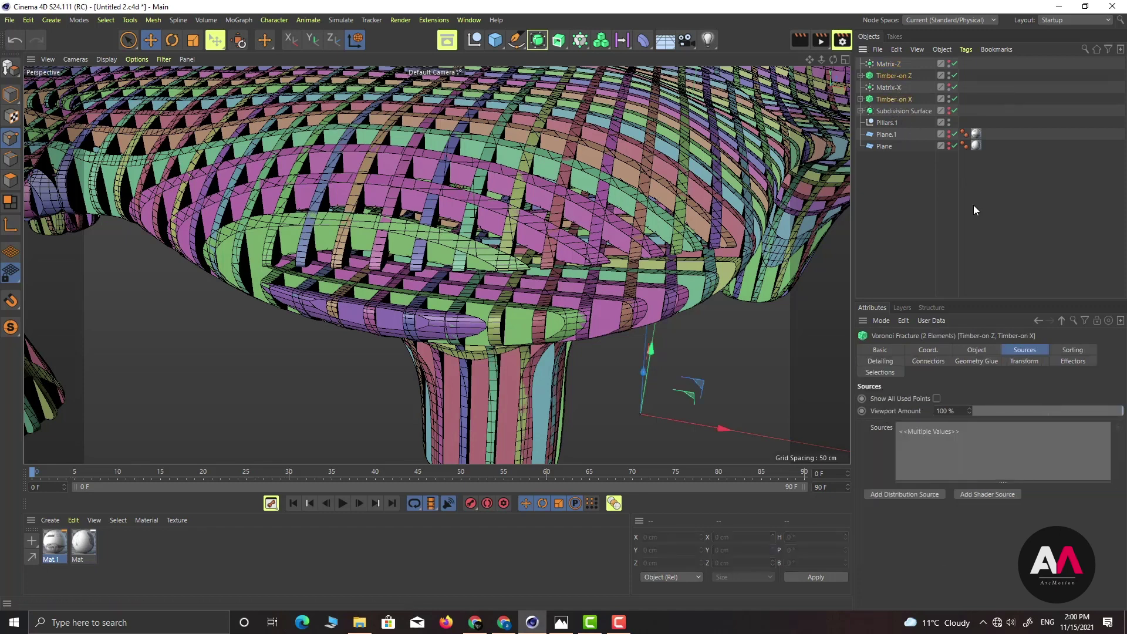
left_click(975, 351)
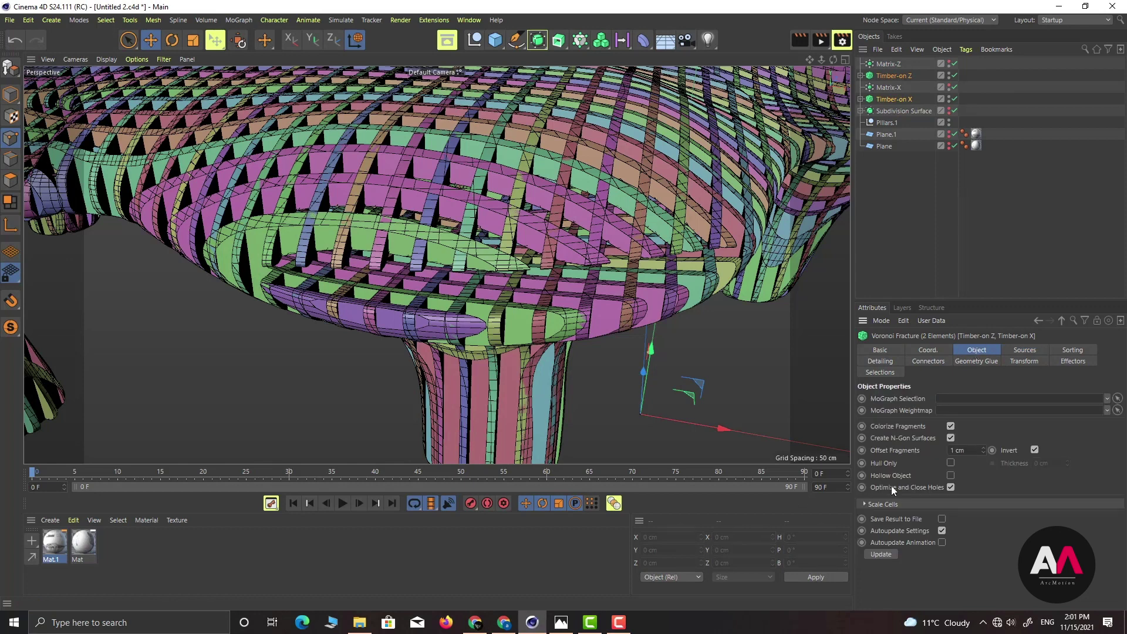
left_click(962, 450)
type("0.7")
key("Return")
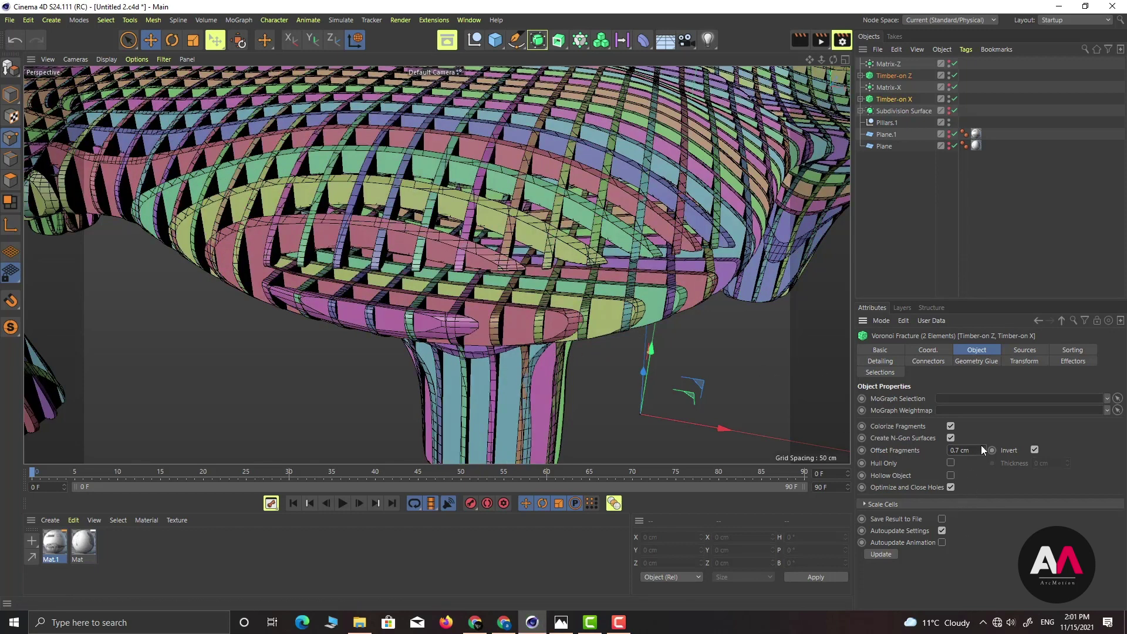
Step: Thin the ribs of both Voronoi Fractures further by setting Offset Fragments to 0.5 cm
left_click_drag(982, 447, 846, 459)
left_click(967, 450)
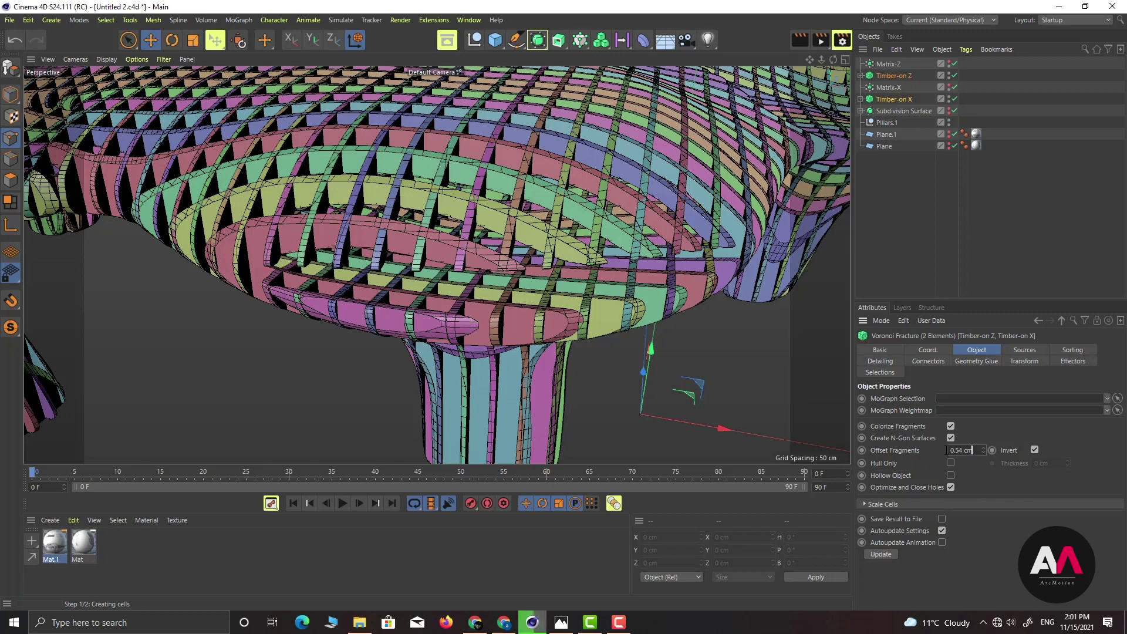
key("BackSpace")
key("BackSpace")
key("BackSpace")
key("BackSpace")
key("Return")
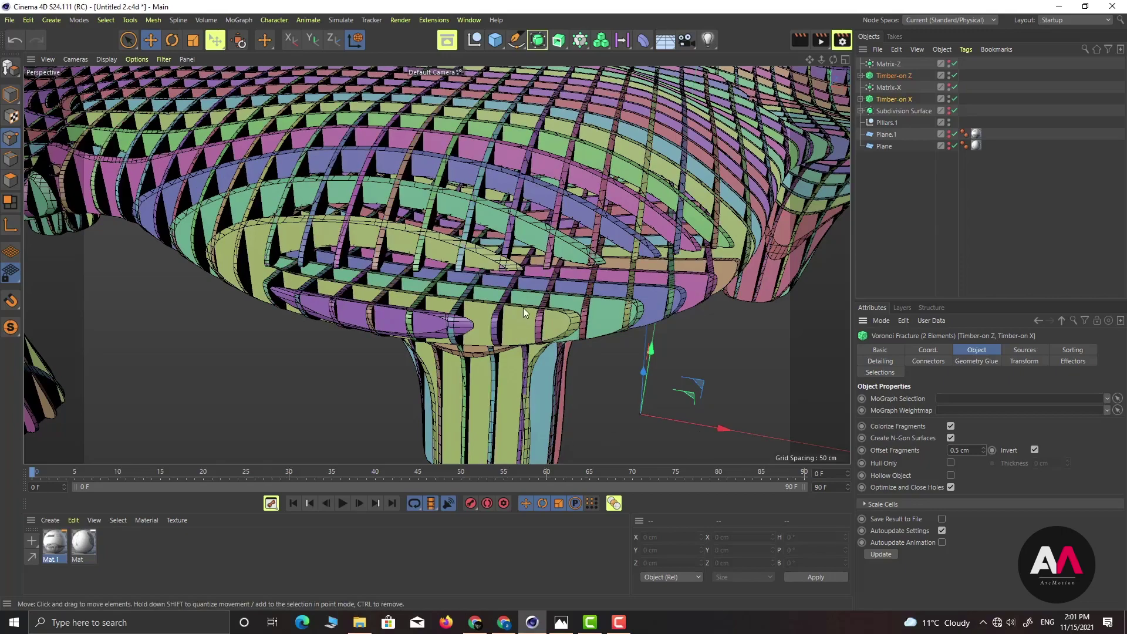
left_click_drag(497, 242, 352, 193, "alt")
Step: Set Matrix-Z's per-step Z position to 5 cm for denser lengthwise ribs
left_click(888, 64)
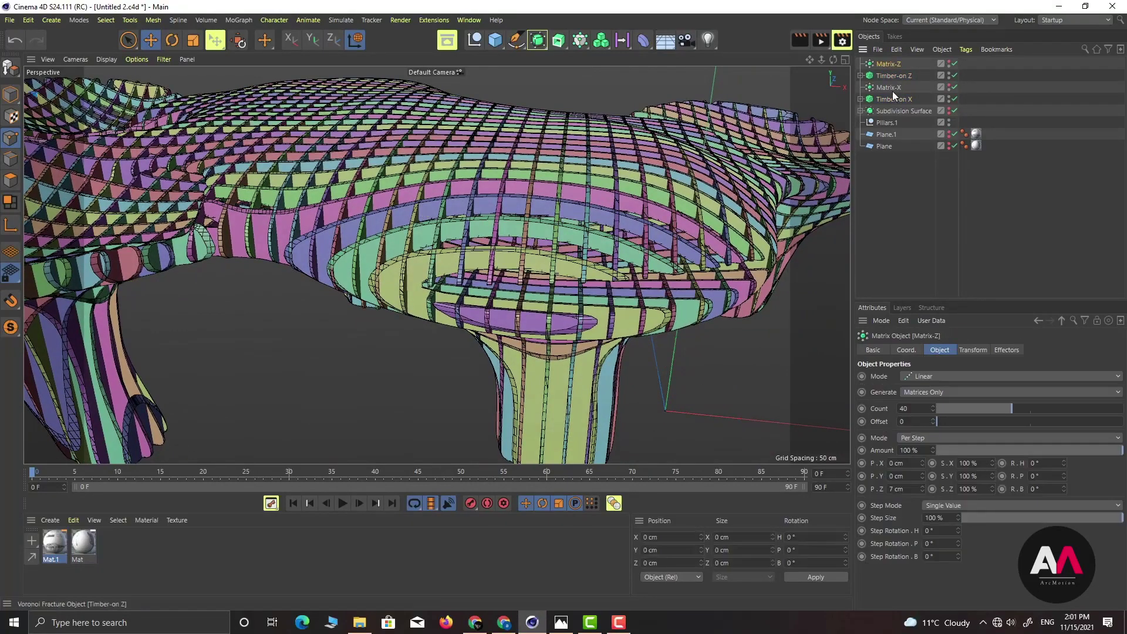
left_click(894, 88, "ctrl")
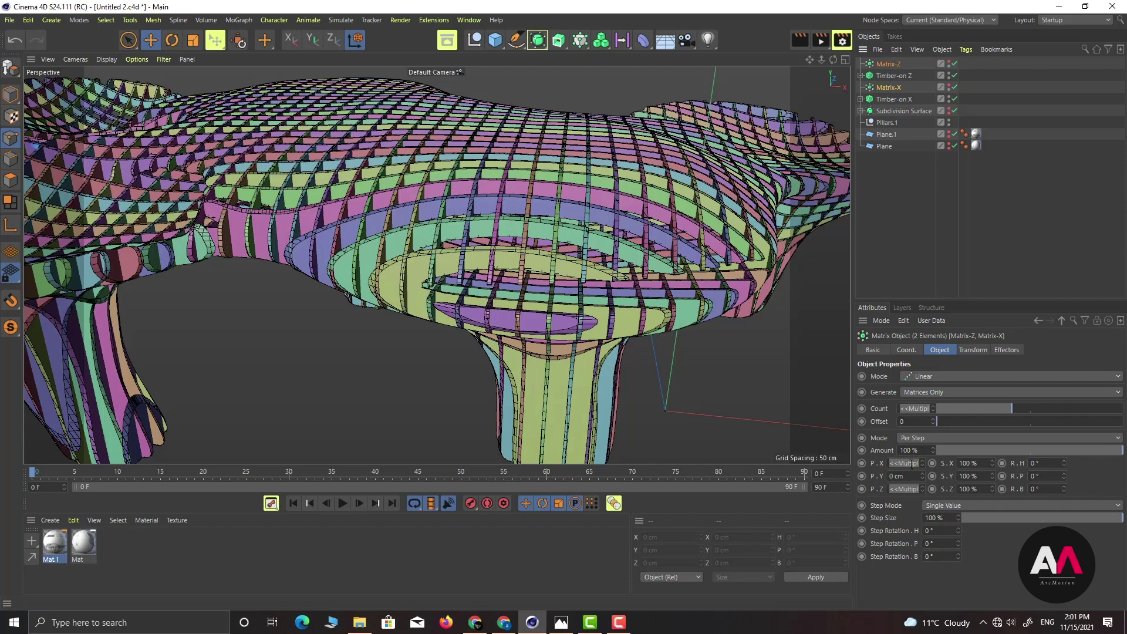
left_click(890, 65)
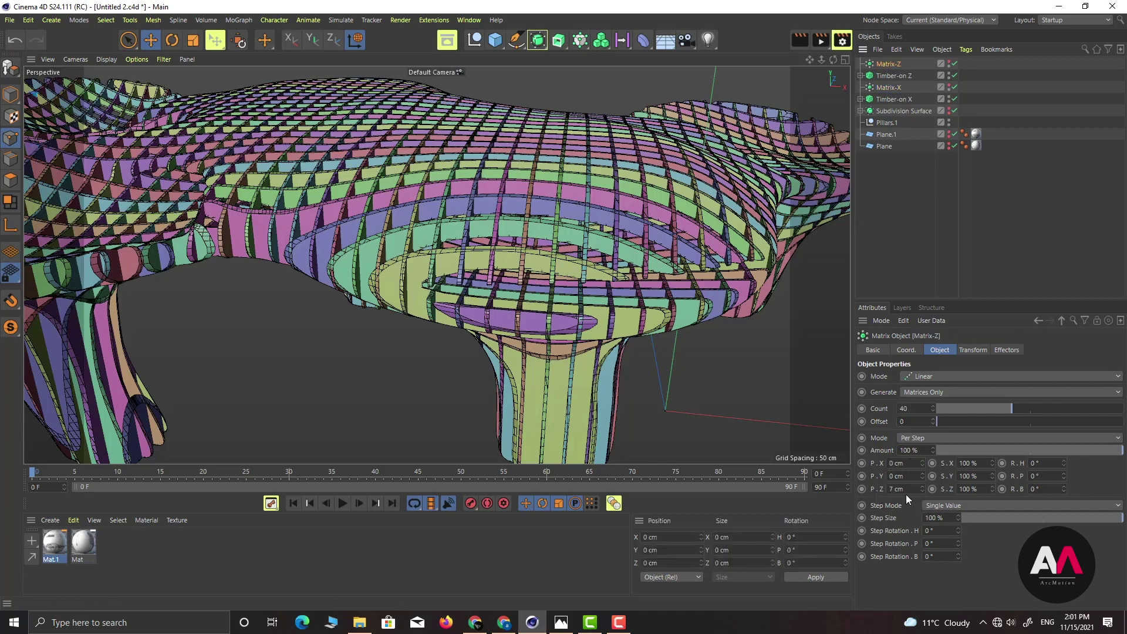
left_click(906, 491)
type("5")
key("Return")
Step: Set Matrix-X's per-step X position to 5 cm to match the closer rib spacing
left_click(890, 86)
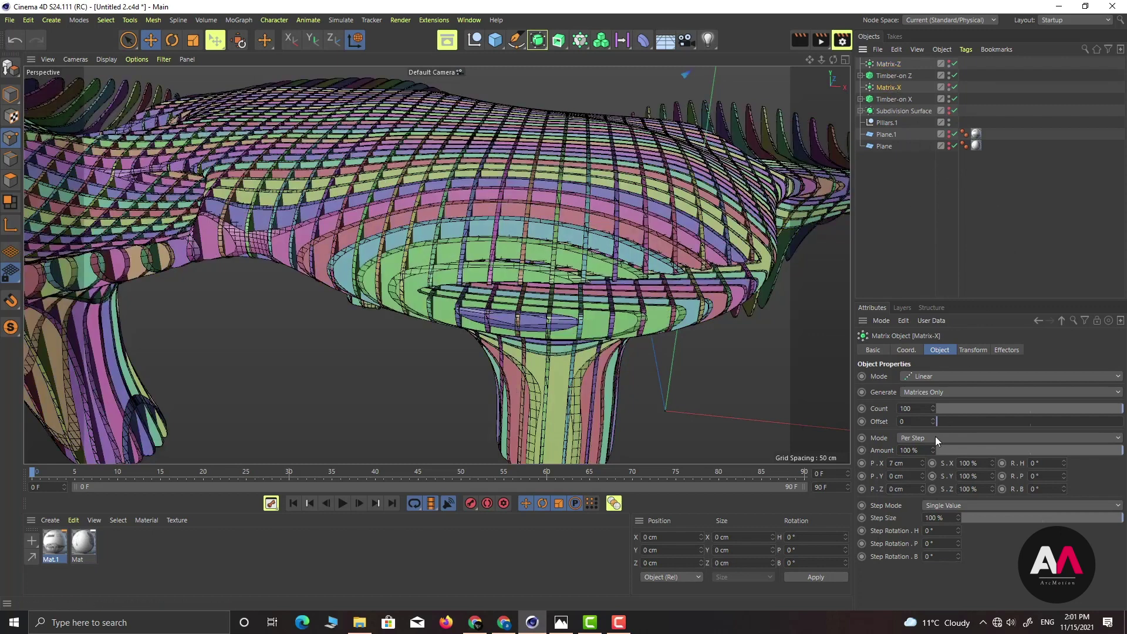
left_click(904, 463)
type("5")
key("Return")
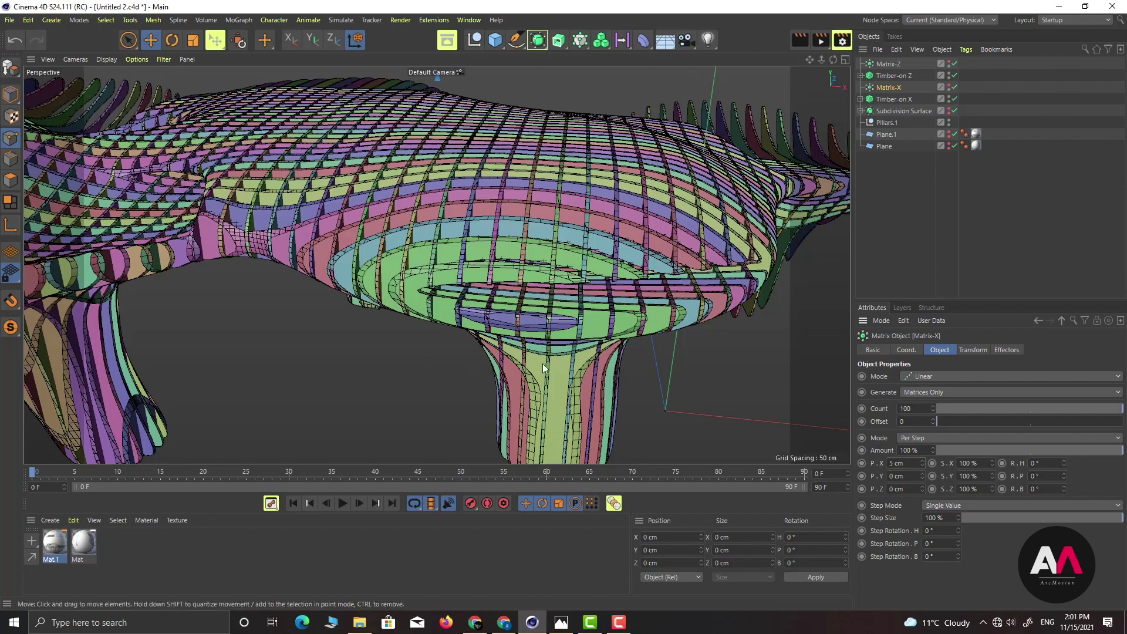
Step: Raise Matrix-Z's count to 60 so its slices span the full width of the canopy
left_click_drag(586, 216, 525, 288, "alt")
left_click_drag(393, 322, 337, 211, "alt")
right_click_drag(336, 211, 361, 197, "alt")
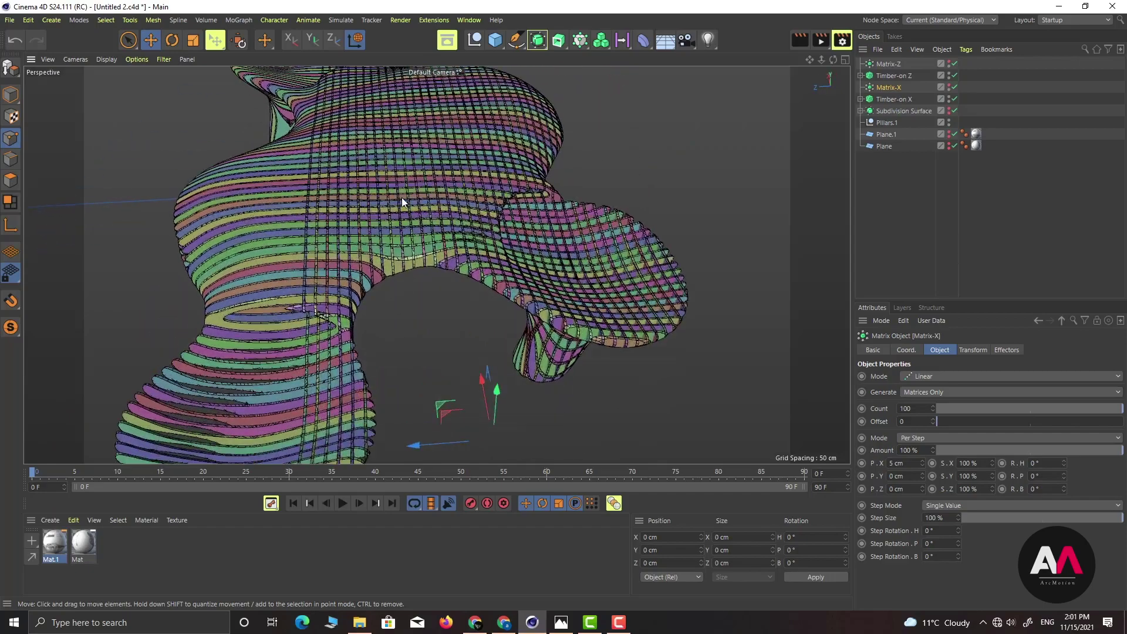
left_click_drag(403, 195, 322, 235, "alt")
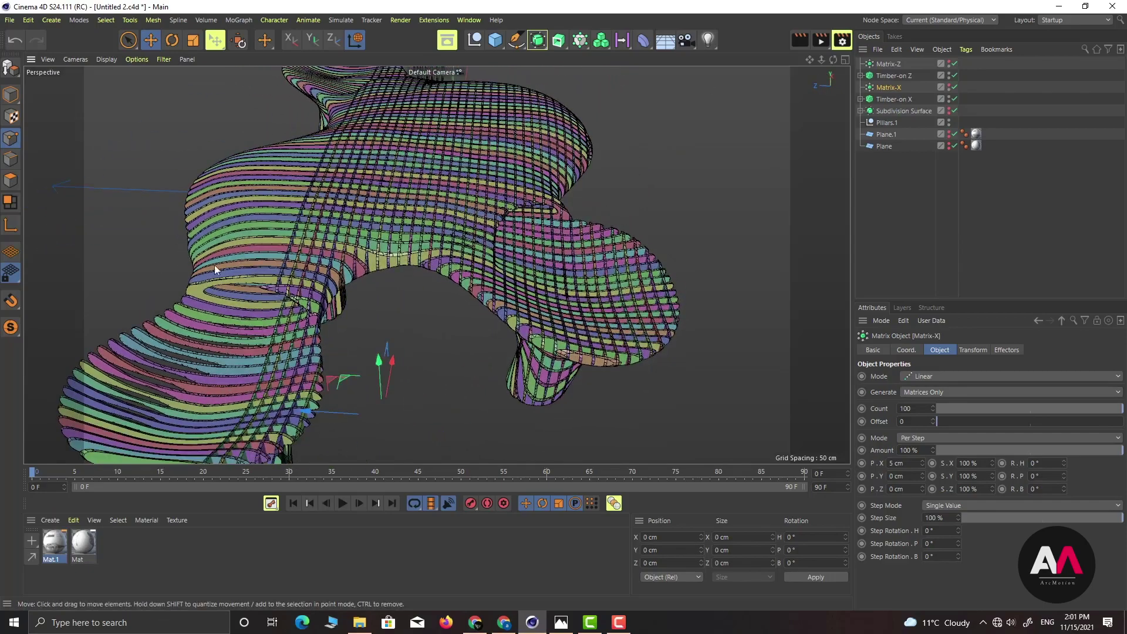
left_click(888, 64)
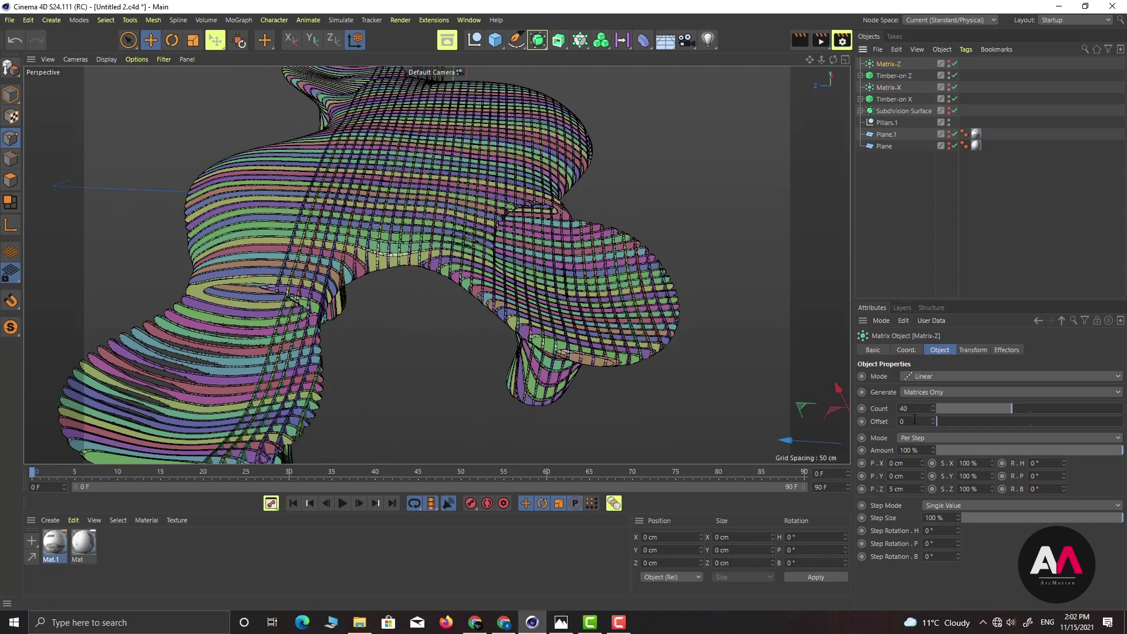
left_click_drag(915, 408, 841, 407)
type("6")
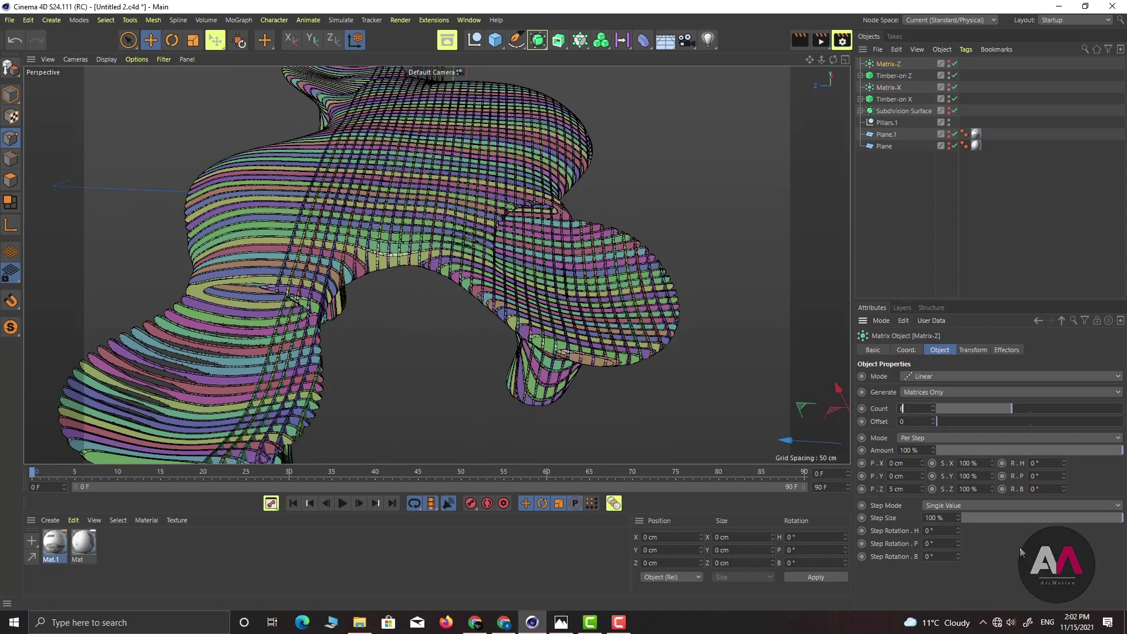
type("0")
key("Return")
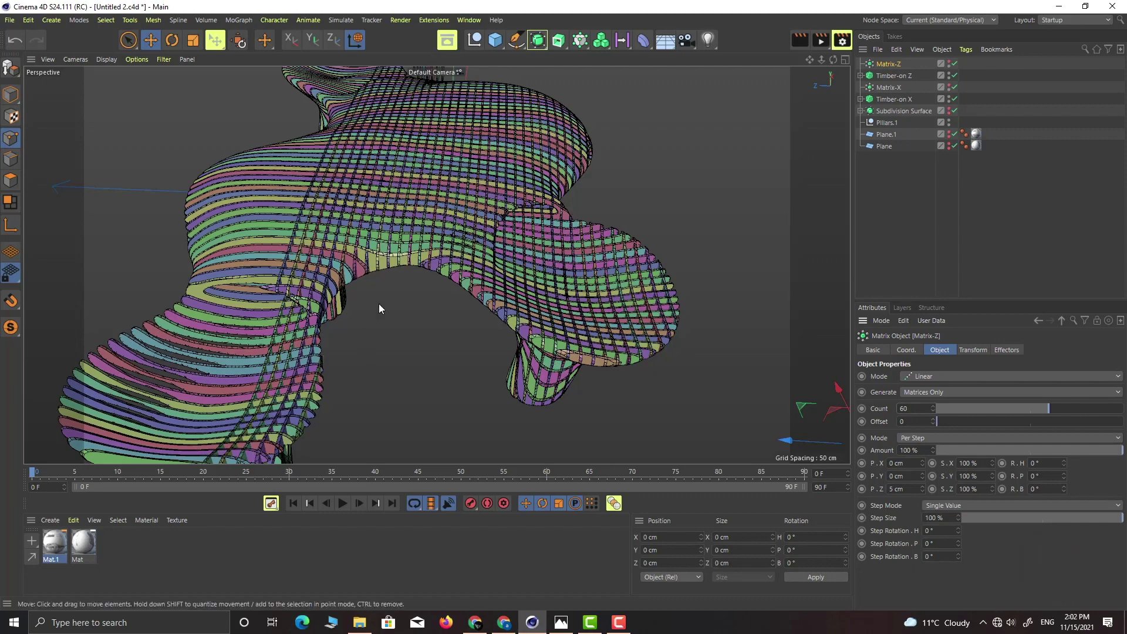
Step: Raise Matrix-X's count to 120 and on to 130 so its slices reach the canopy's far end
scroll(378, 304, "down", 3)
left_click_drag(379, 304, 279, 224, "alt")
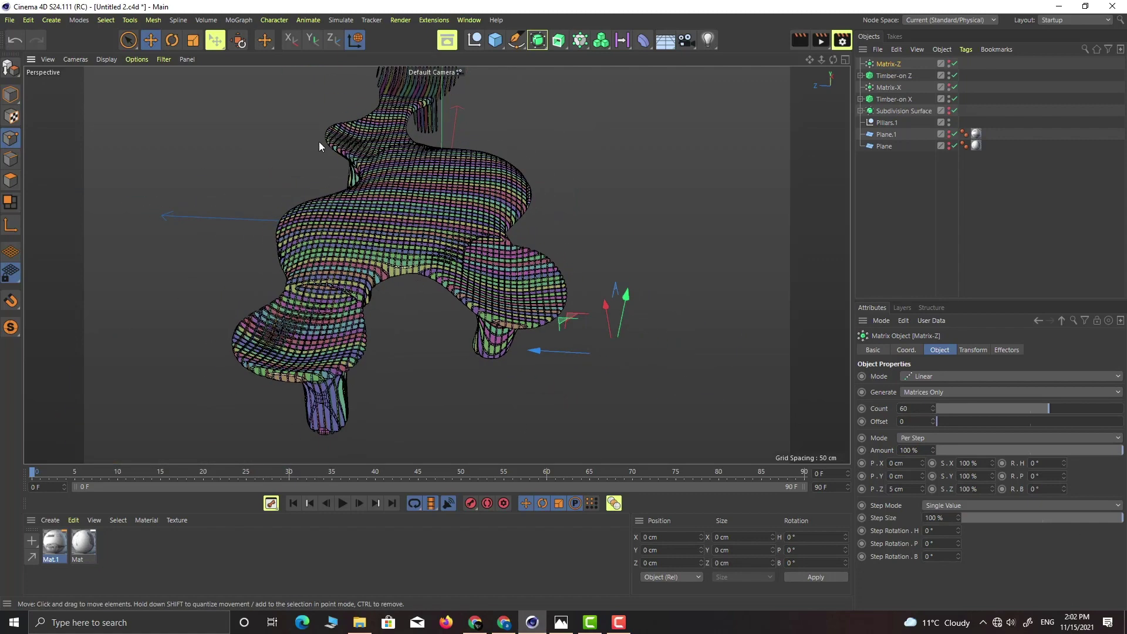
scroll(443, 154, "up", 3)
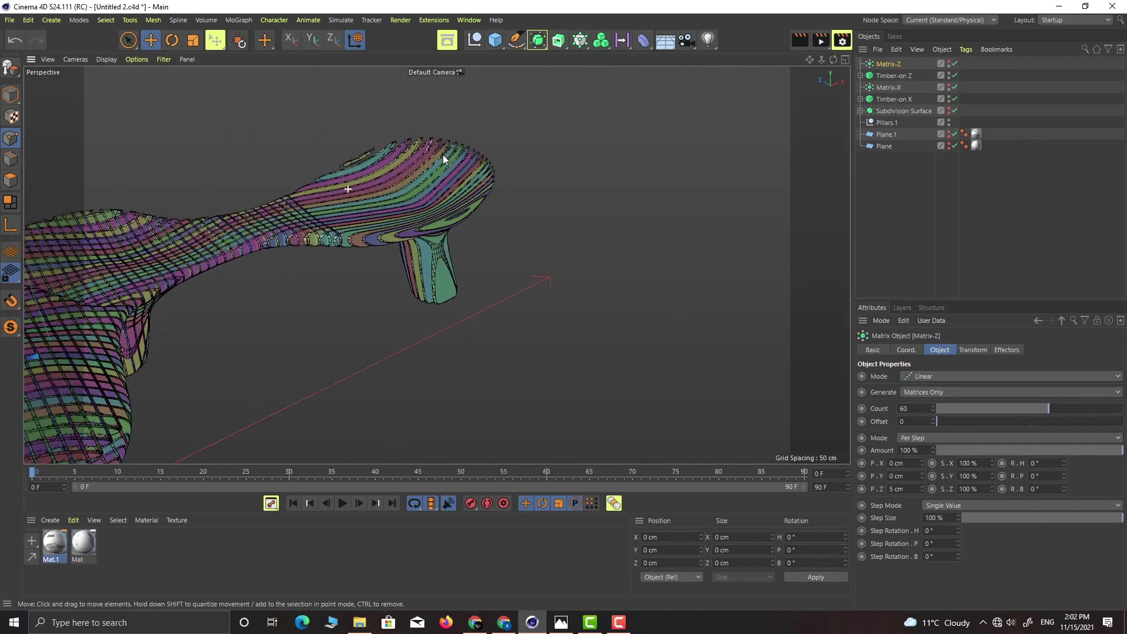
left_click_drag(442, 154, 561, 255, "alt")
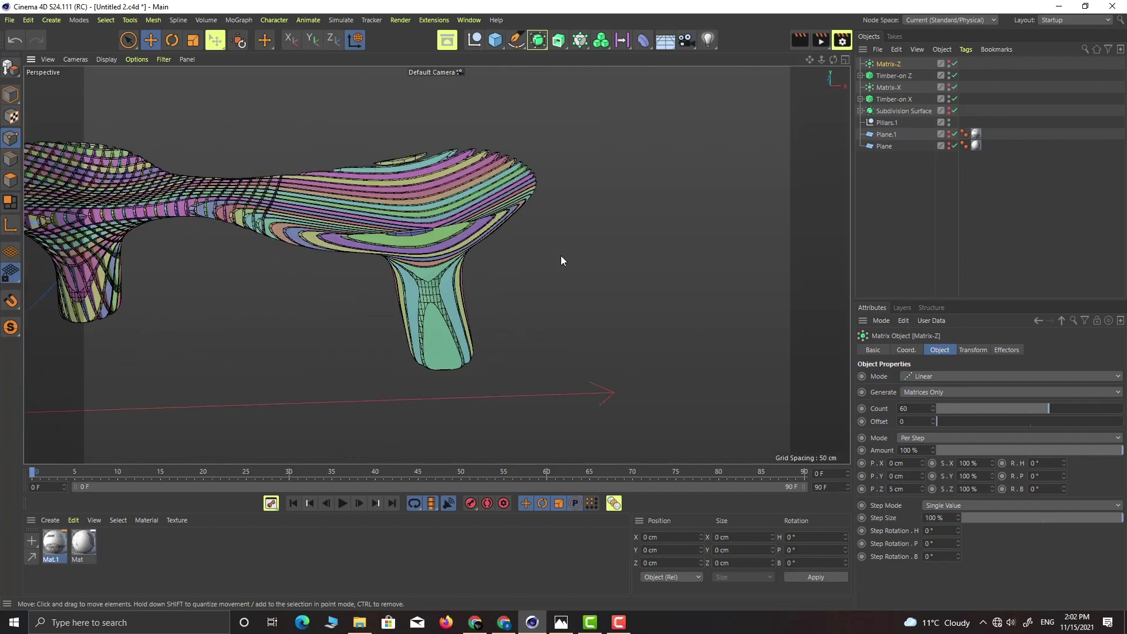
left_click(890, 87)
double_click(906, 409)
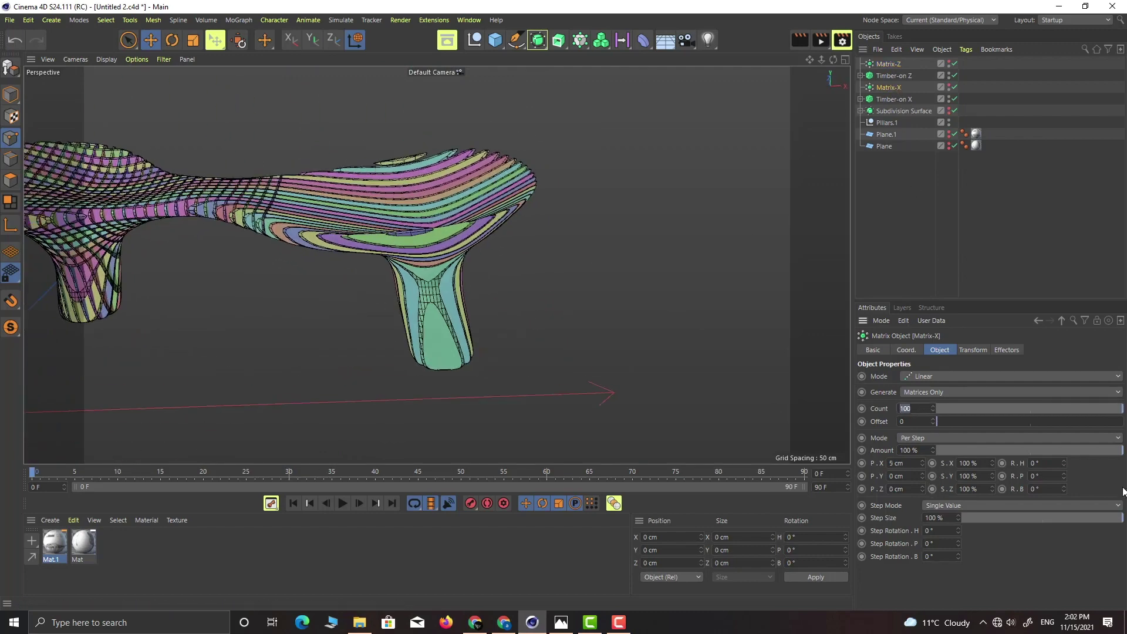
type("120")
key("Return")
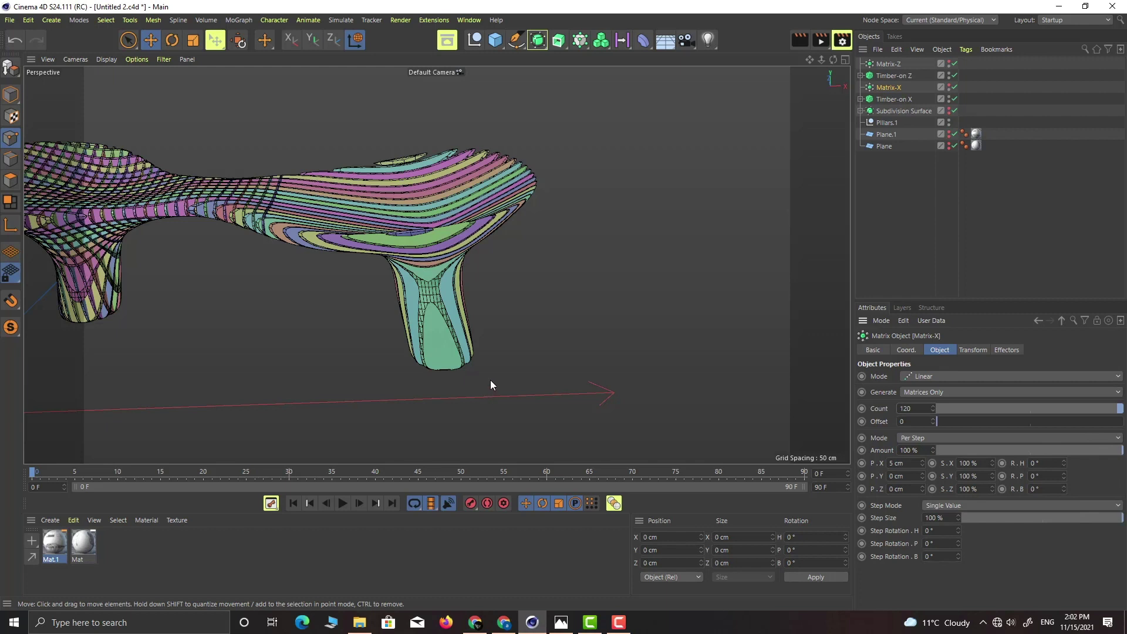
left_click(932, 406, "shift")
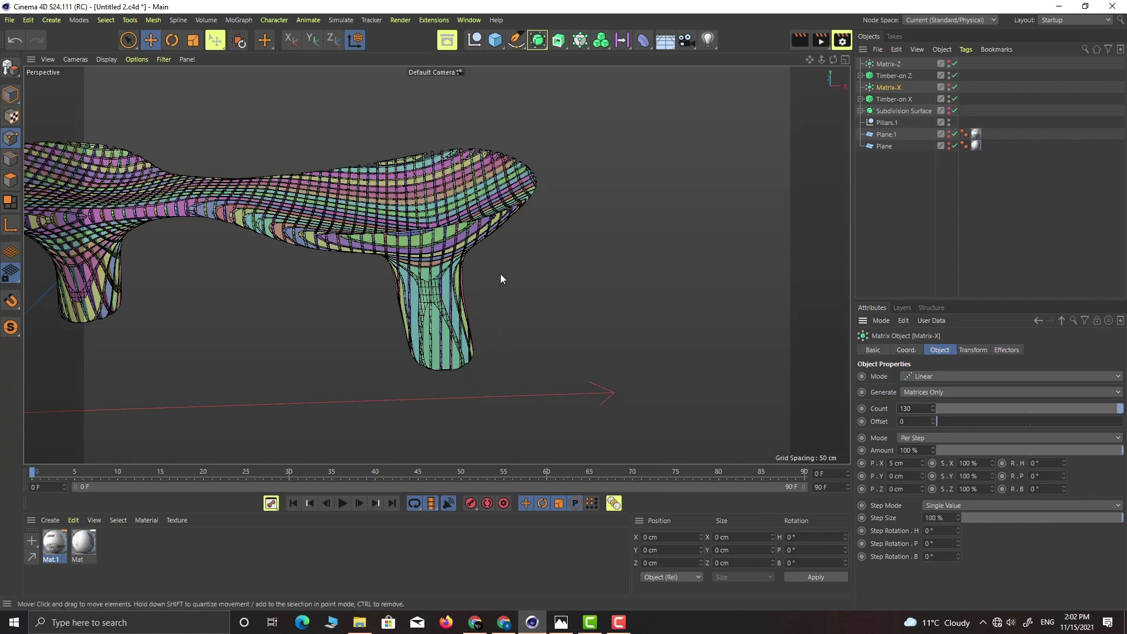
Step: Examine the denser lattice around the pillars, canopy edges and whole structure, and open the reference photo in Photos for comparison
left_click_drag(594, 203, 508, 258, "alt")
scroll(375, 253, "up", 5)
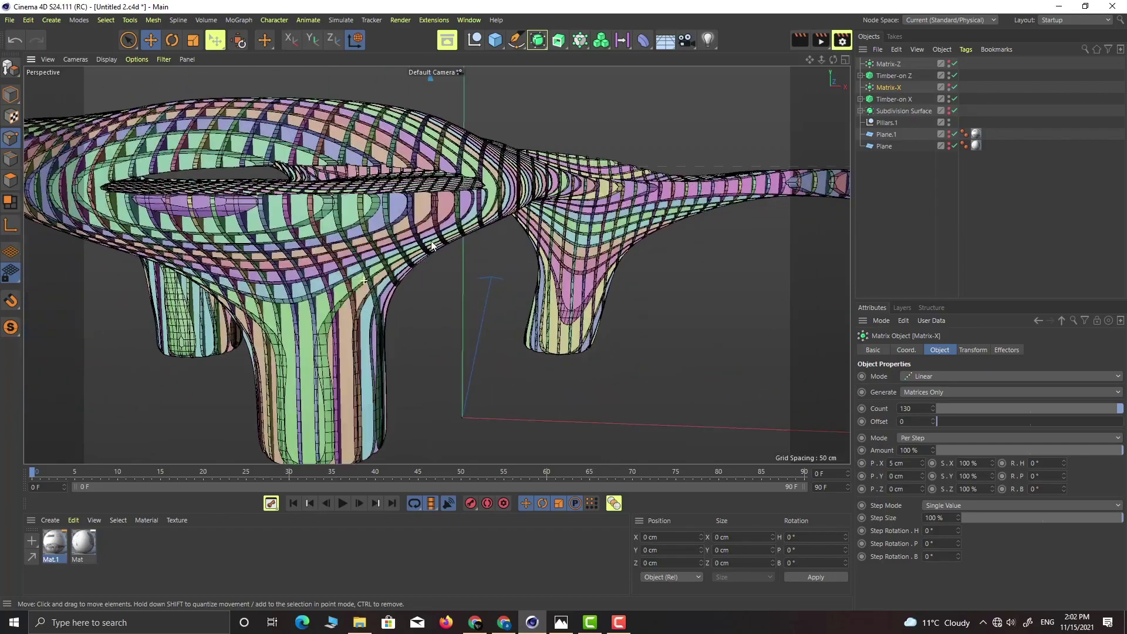
left_click_drag(375, 254, 397, 230, "alt")
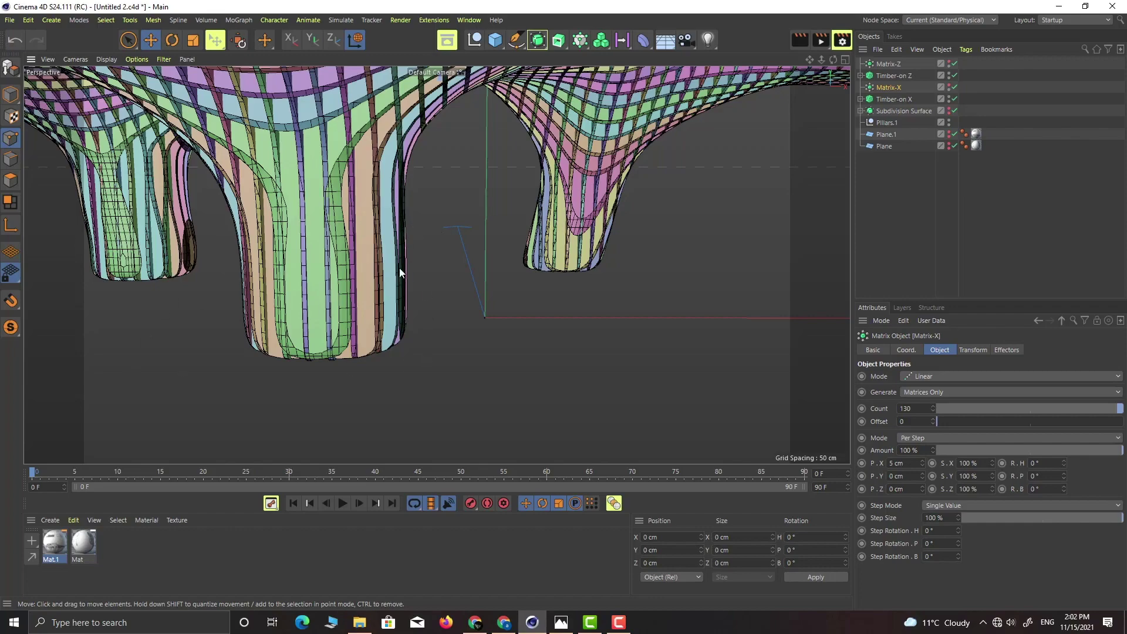
scroll(399, 259, "down", 5)
scroll(570, 235, "down", 3)
scroll(226, 269, "up", 8)
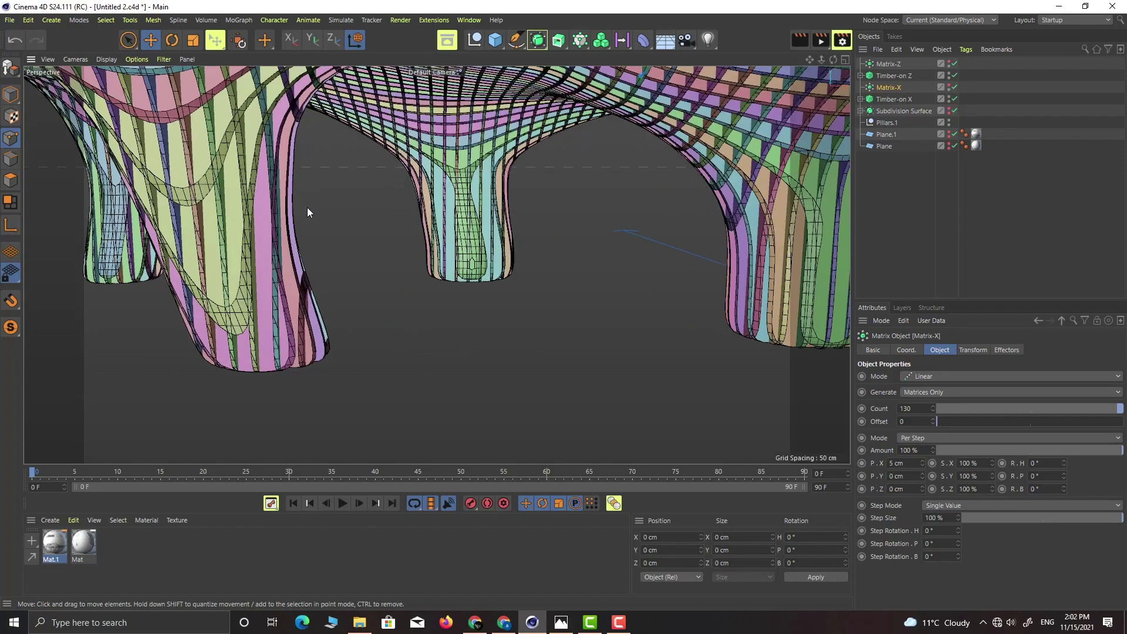
left_click_drag(360, 336, 353, 371, "alt")
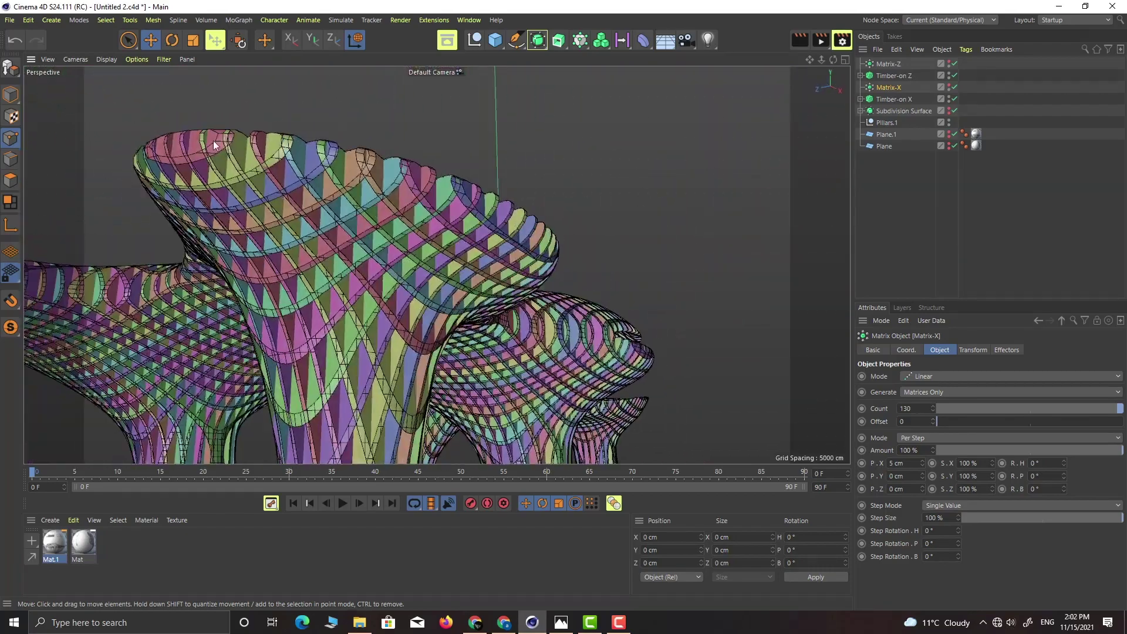
left_click_drag(232, 196, 458, 305, "alt")
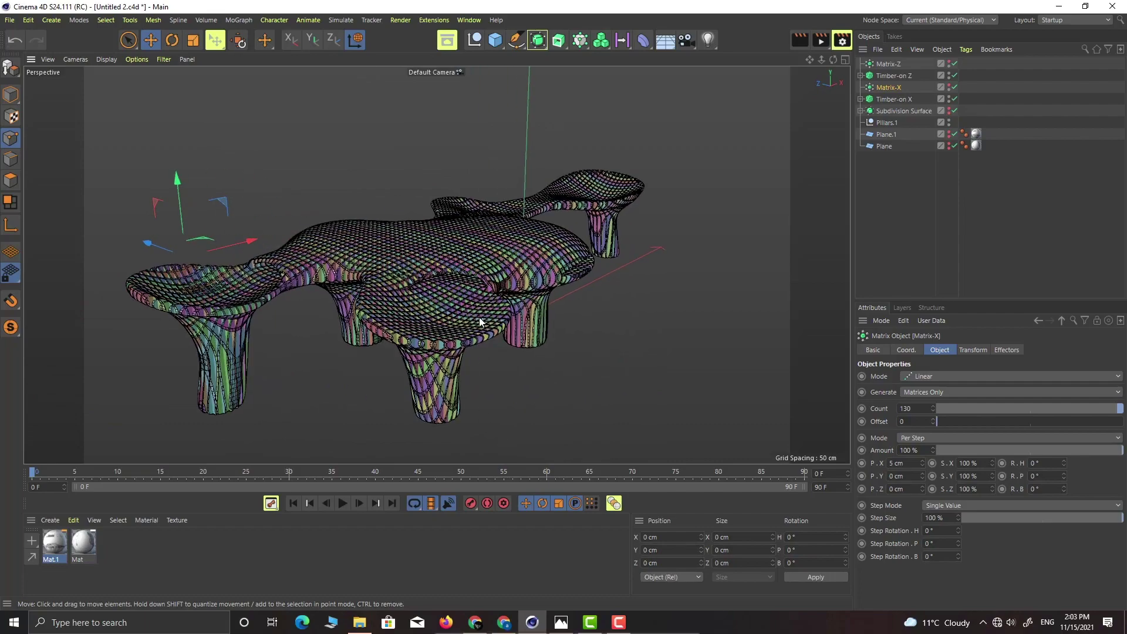
scroll(497, 245, "up", 3)
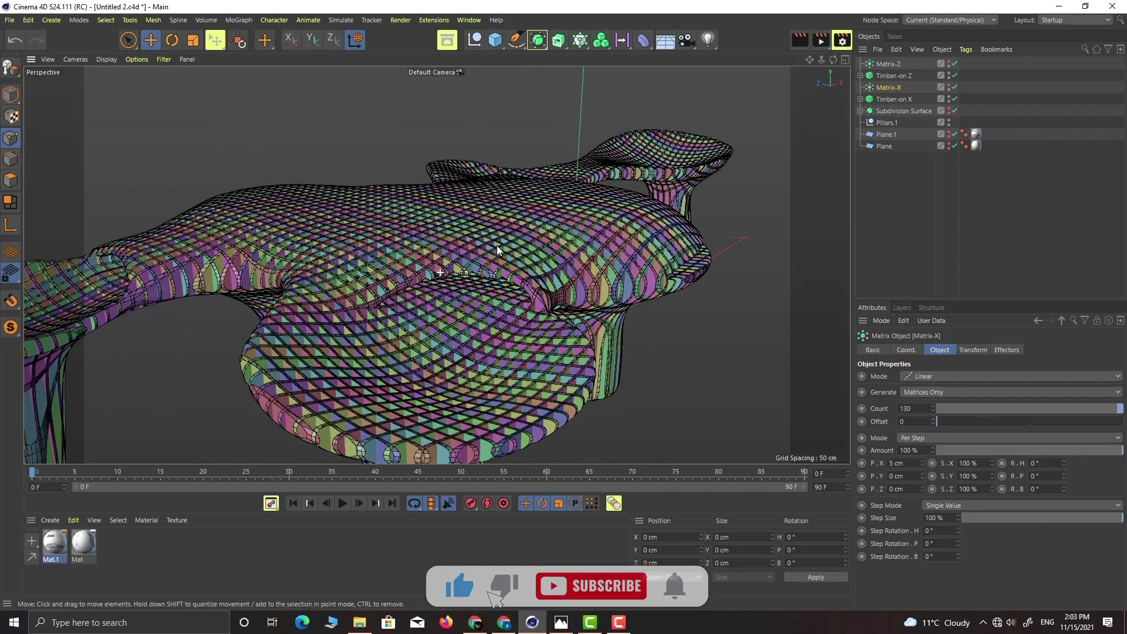
left_click_drag(497, 245, 371, 303, "alt")
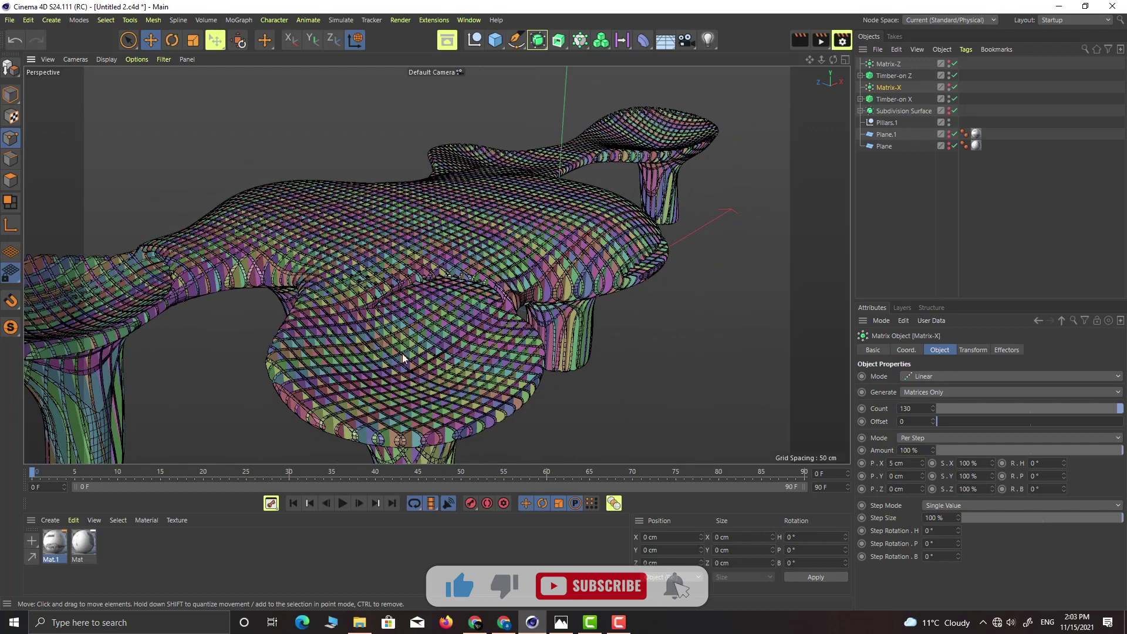
scroll(403, 358, "down", 2)
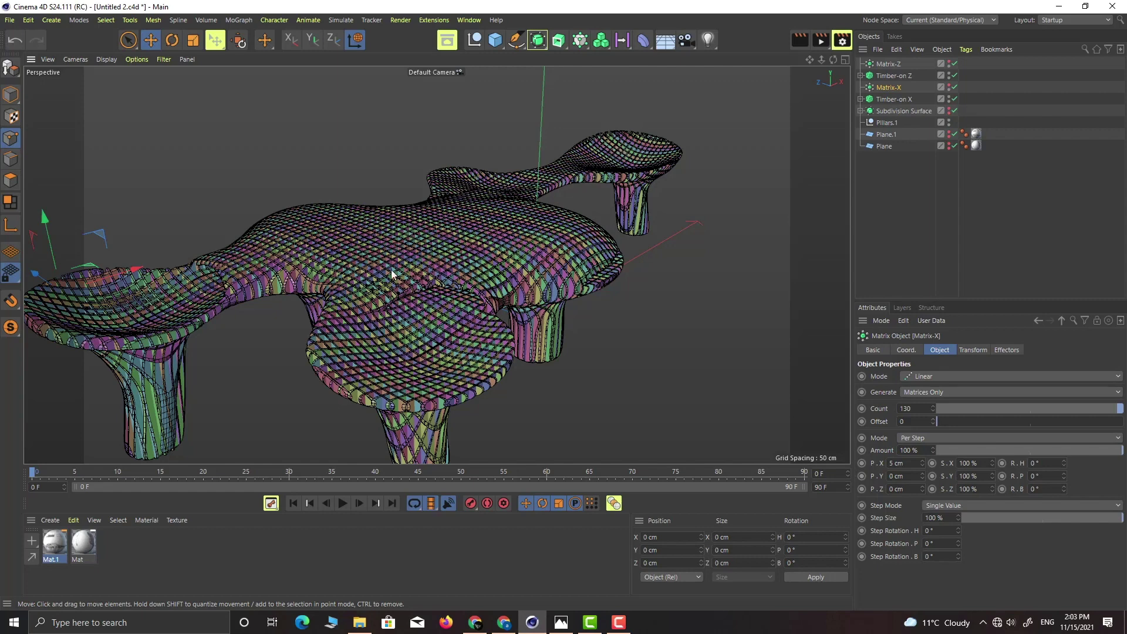
left_click_drag(393, 273, 385, 276, "alt")
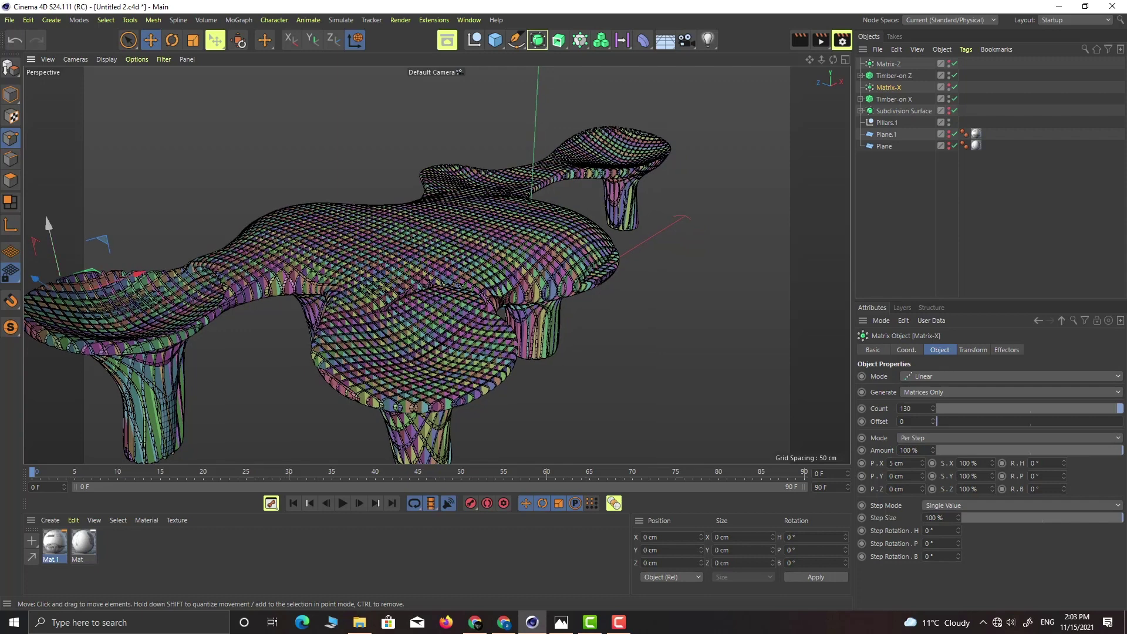
left_click(560, 622)
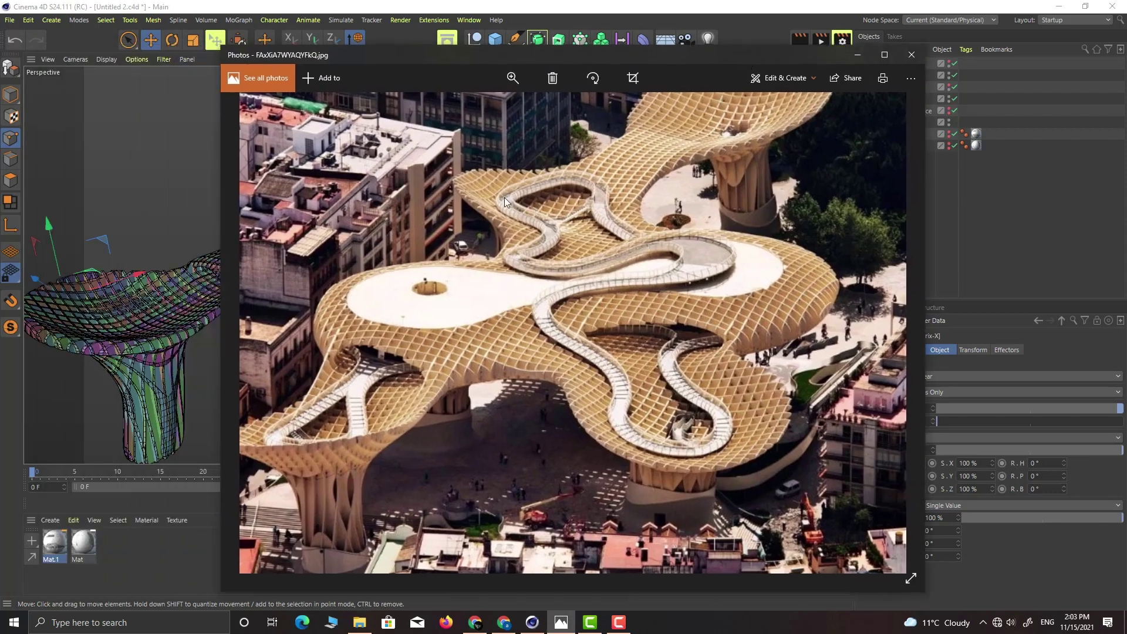